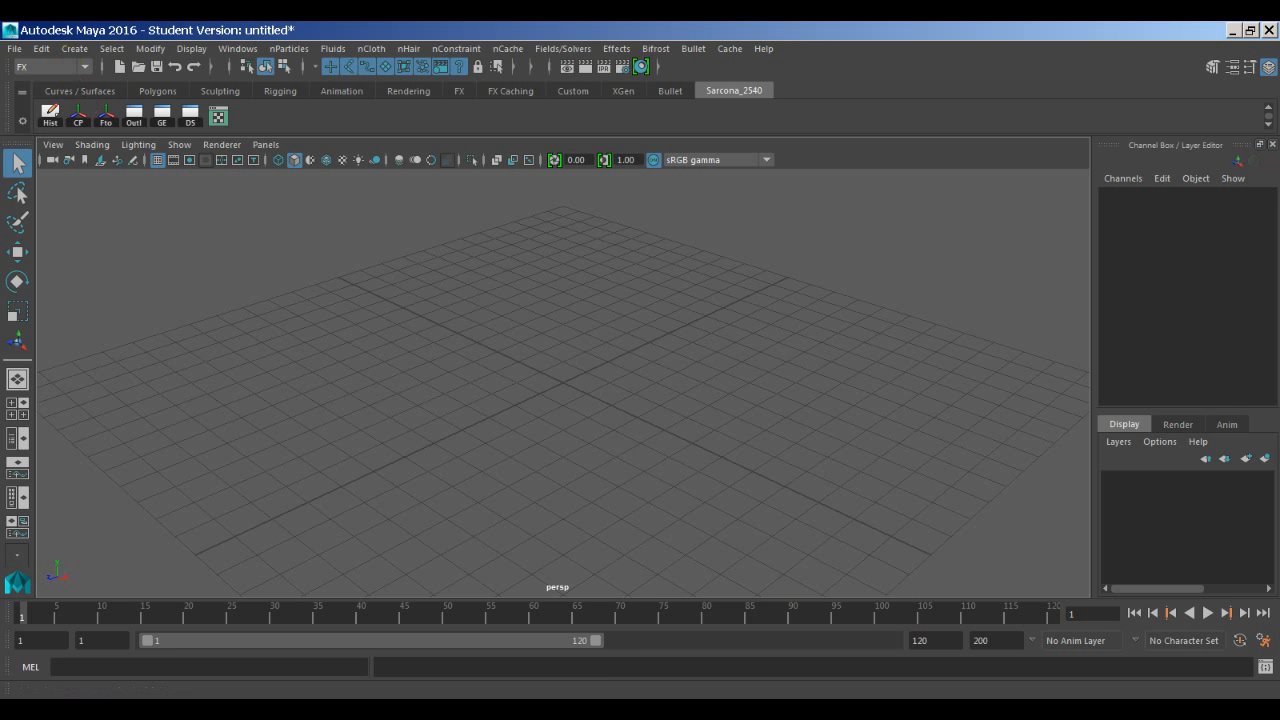
Switch to the browser with the Kérastase product photo, move its window higher, and enlarge the photo to full size.
left_click(509, 149)
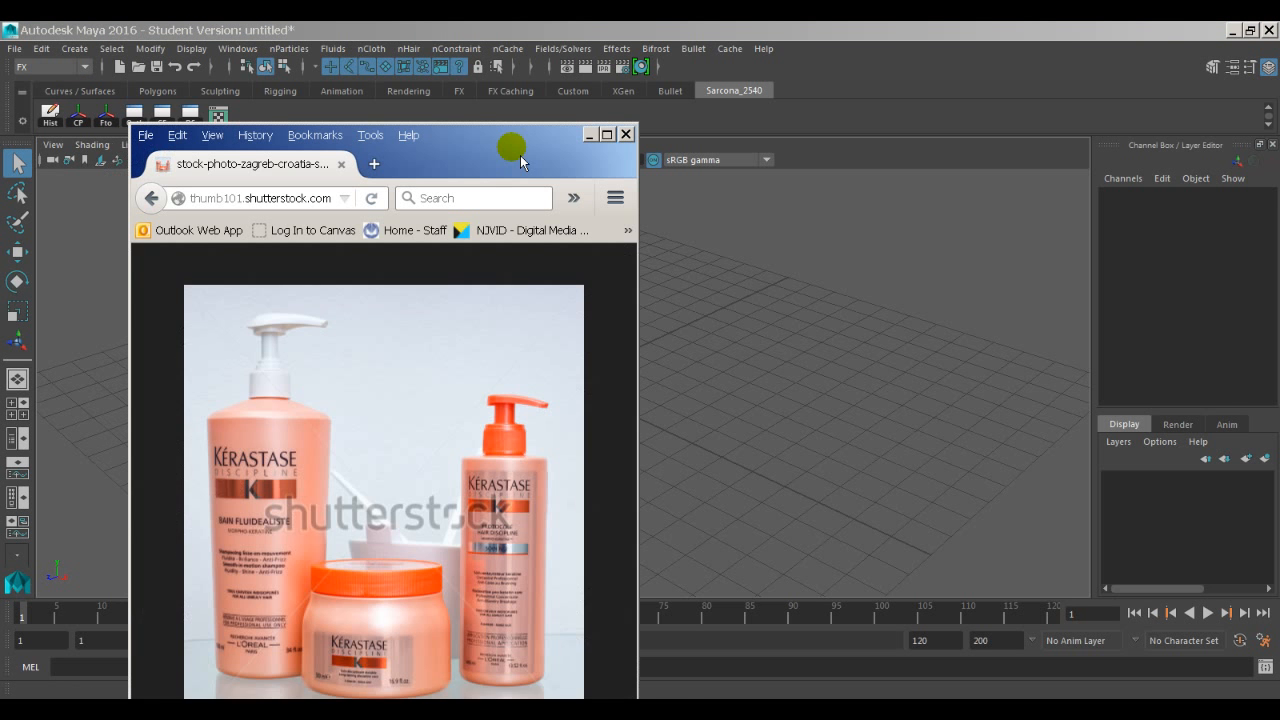
left_click_drag(539, 132, 575, 79)
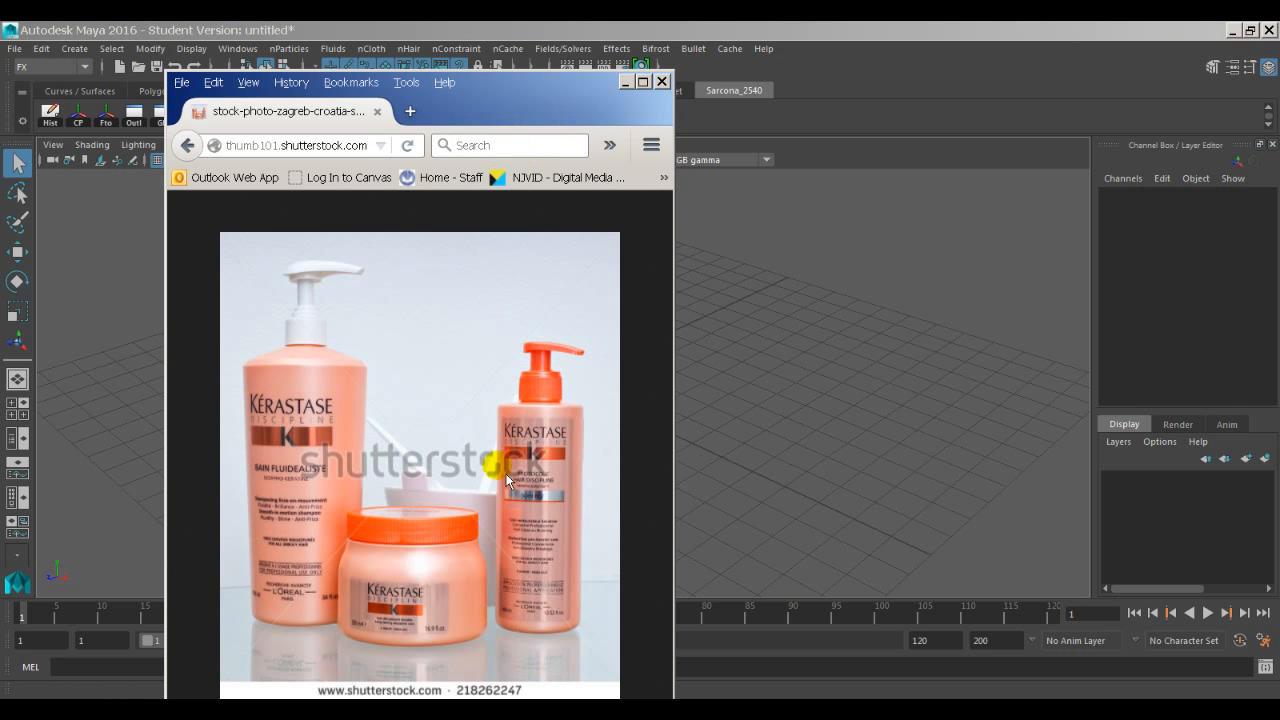
left_click(406, 571)
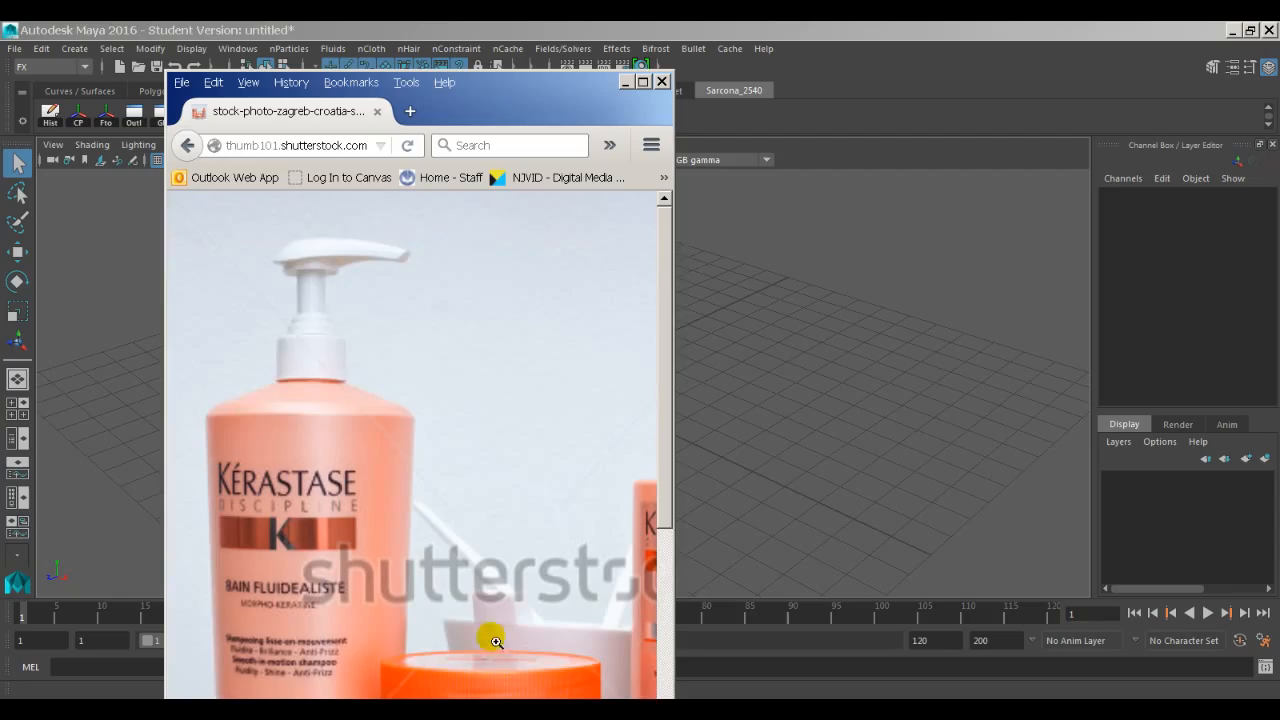
Examine the shapes of the two pump bottles and the orange-lidded jar in the reference photo.
scroll(496, 642, "down", 4)
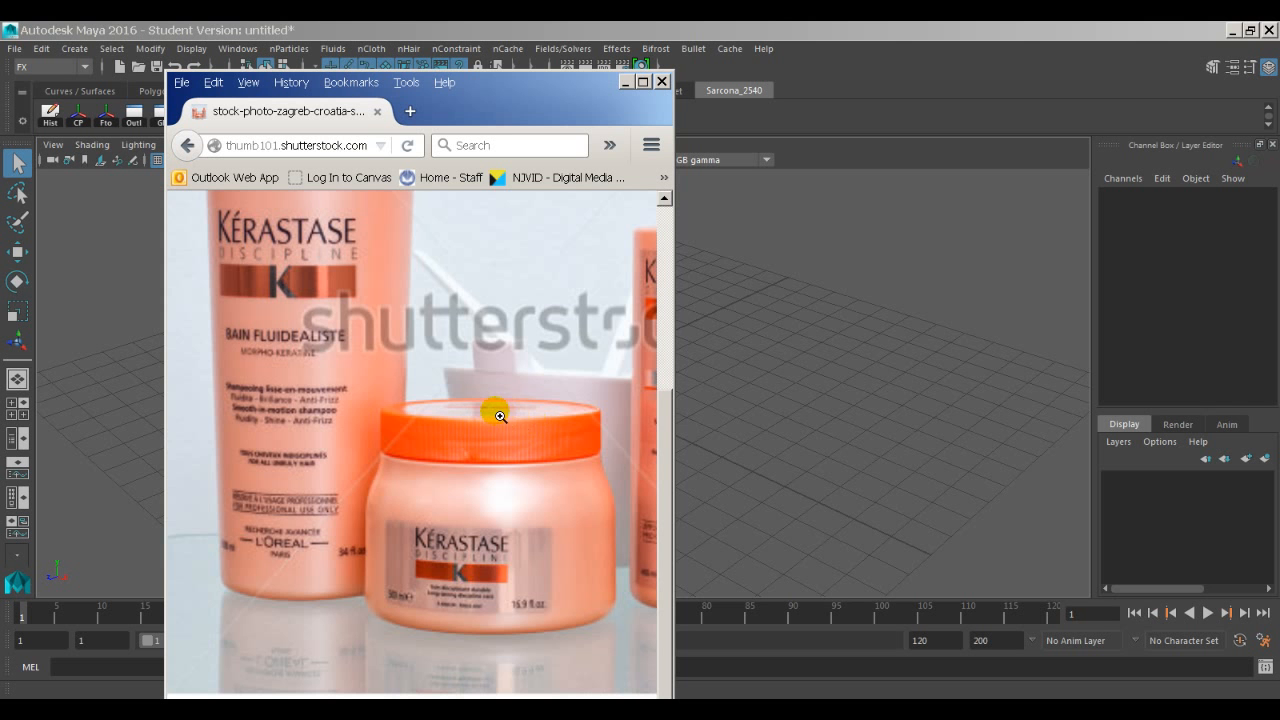
scroll(500, 416, "up", 4)
scroll(277, 406, "down", 3)
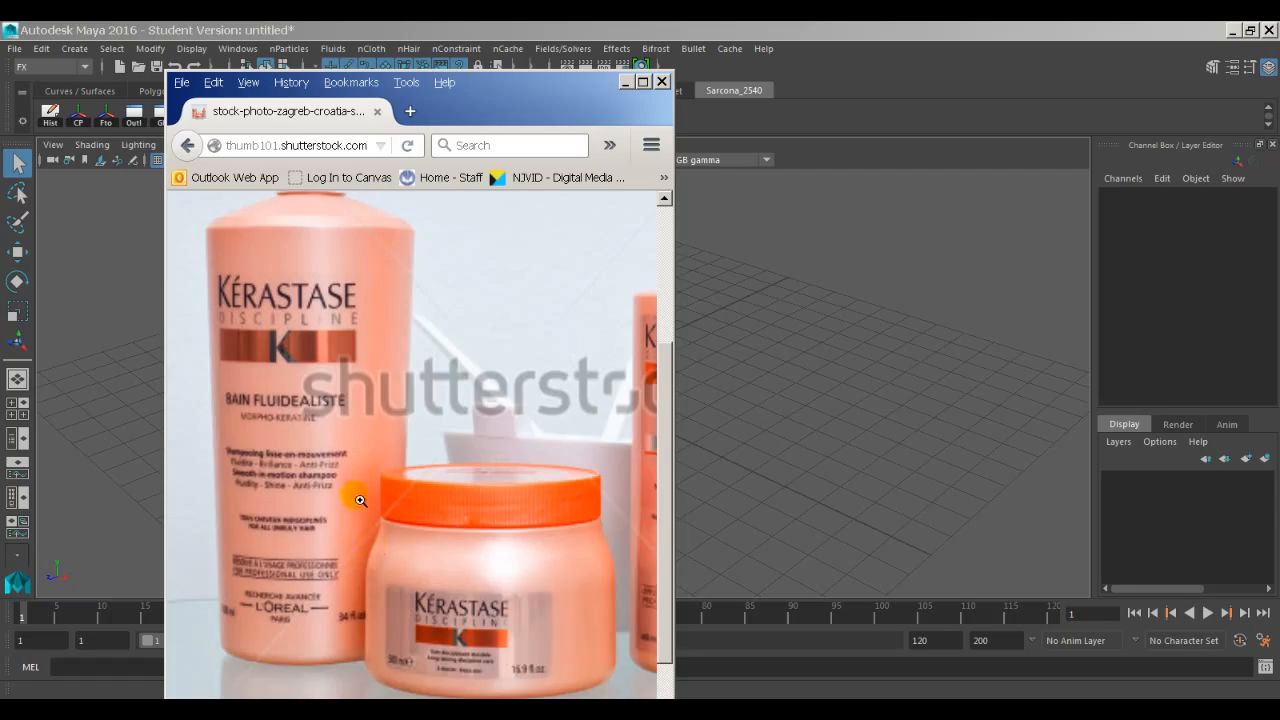
scroll(375, 425, "up", 3)
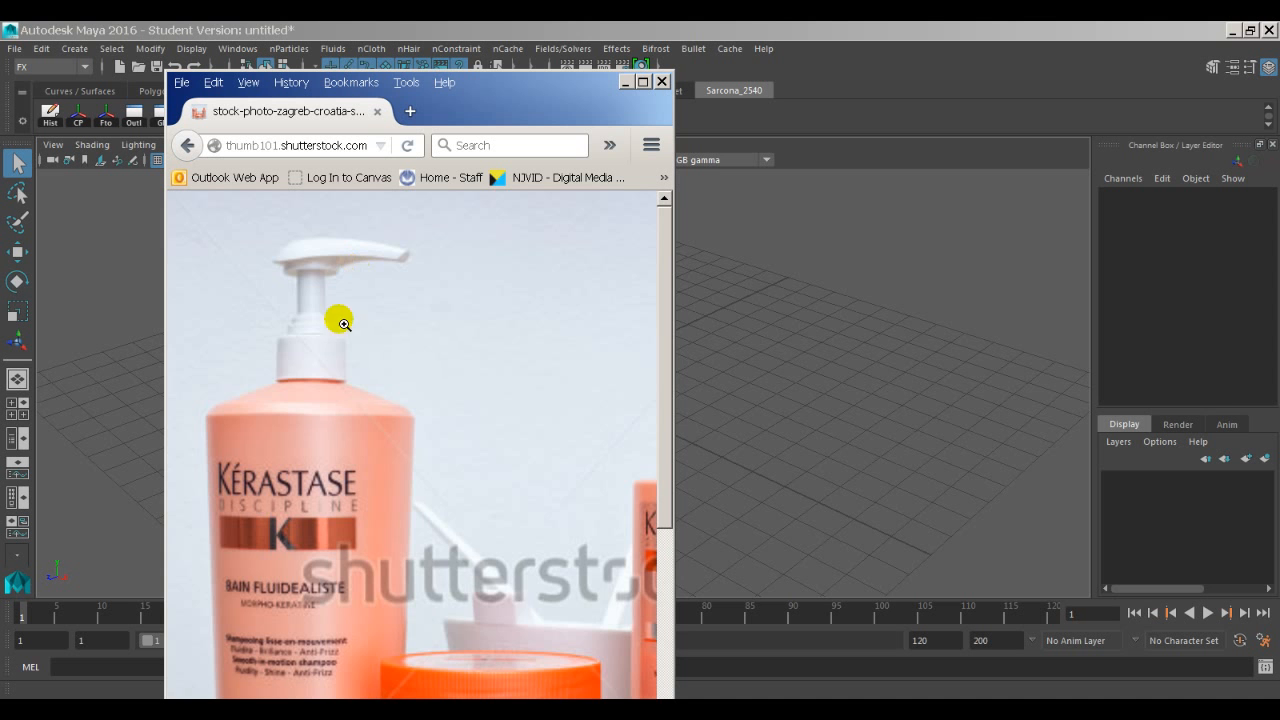
scroll(566, 508, "down", 4)
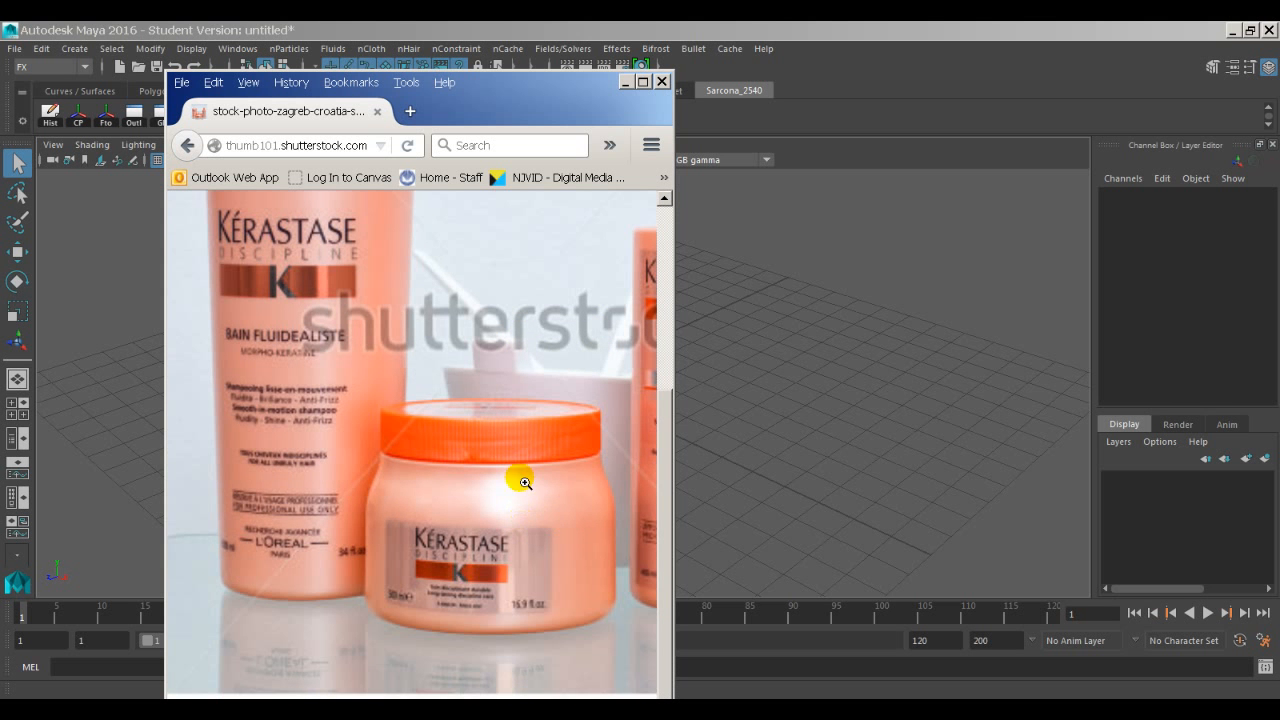
scroll(630, 300, "right", 3)
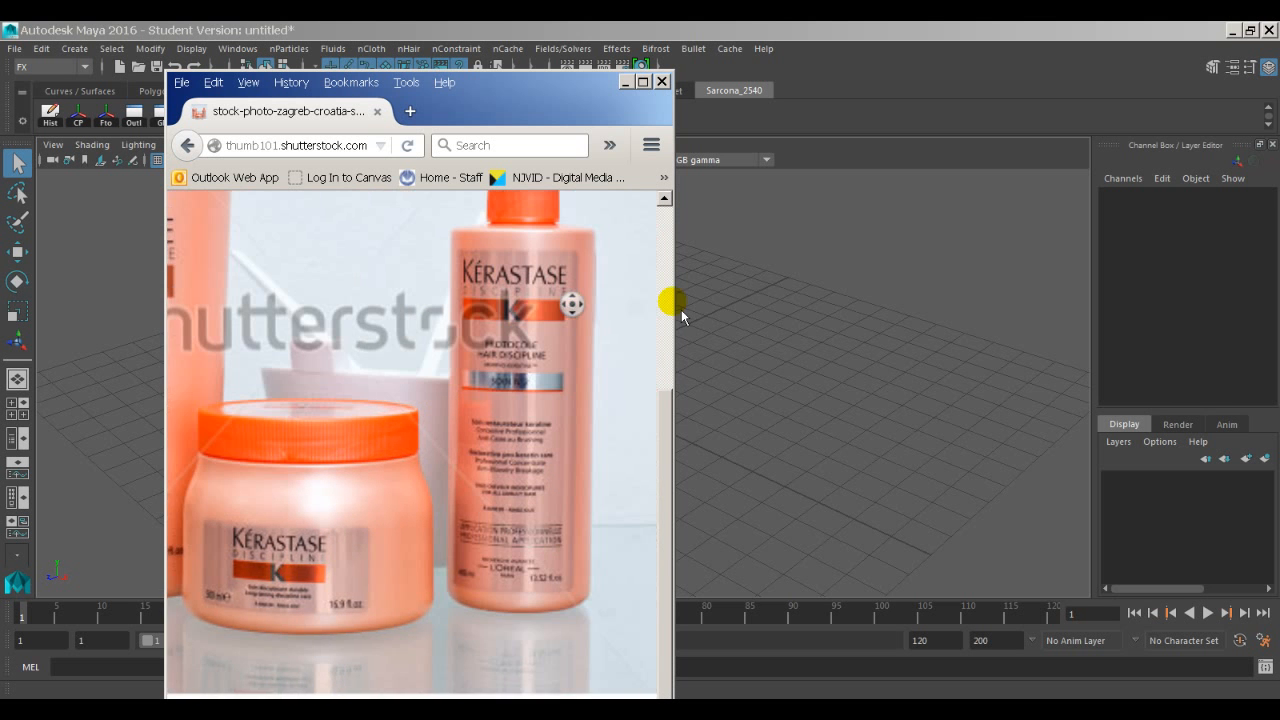
scroll(529, 343, "up", 3)
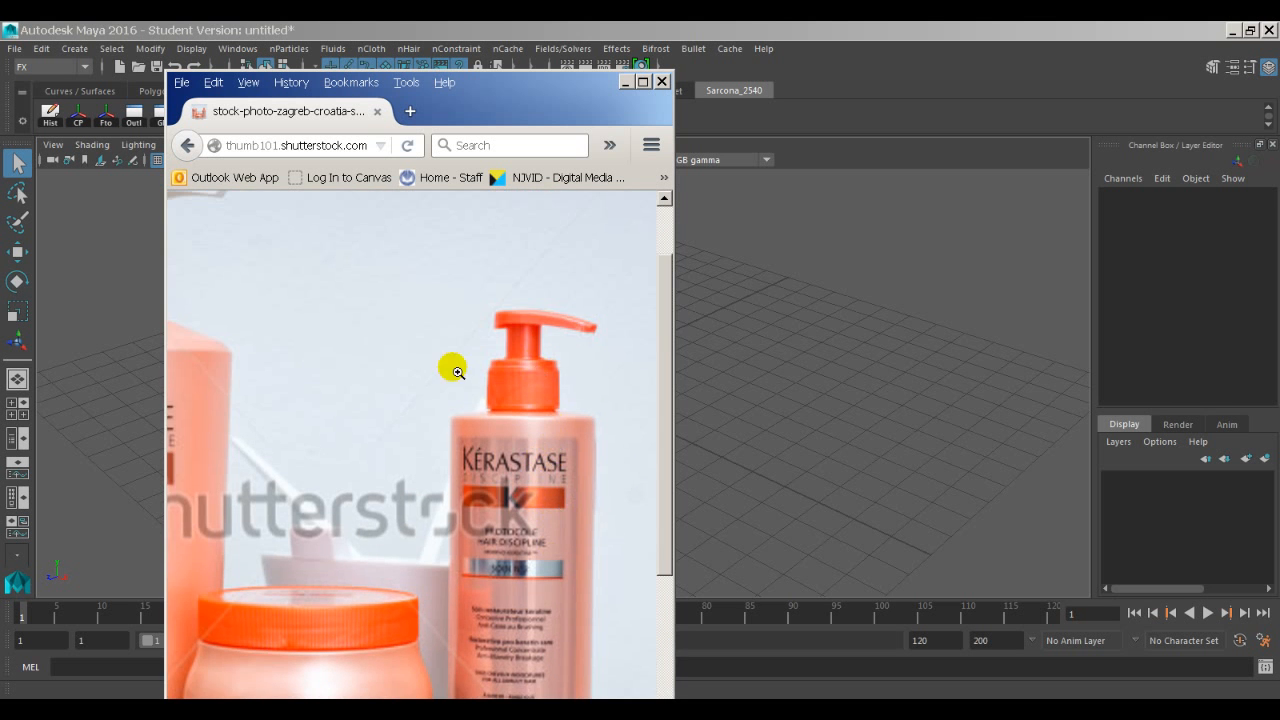
scroll(388, 312, "left", 3)
scroll(503, 380, "right", 3)
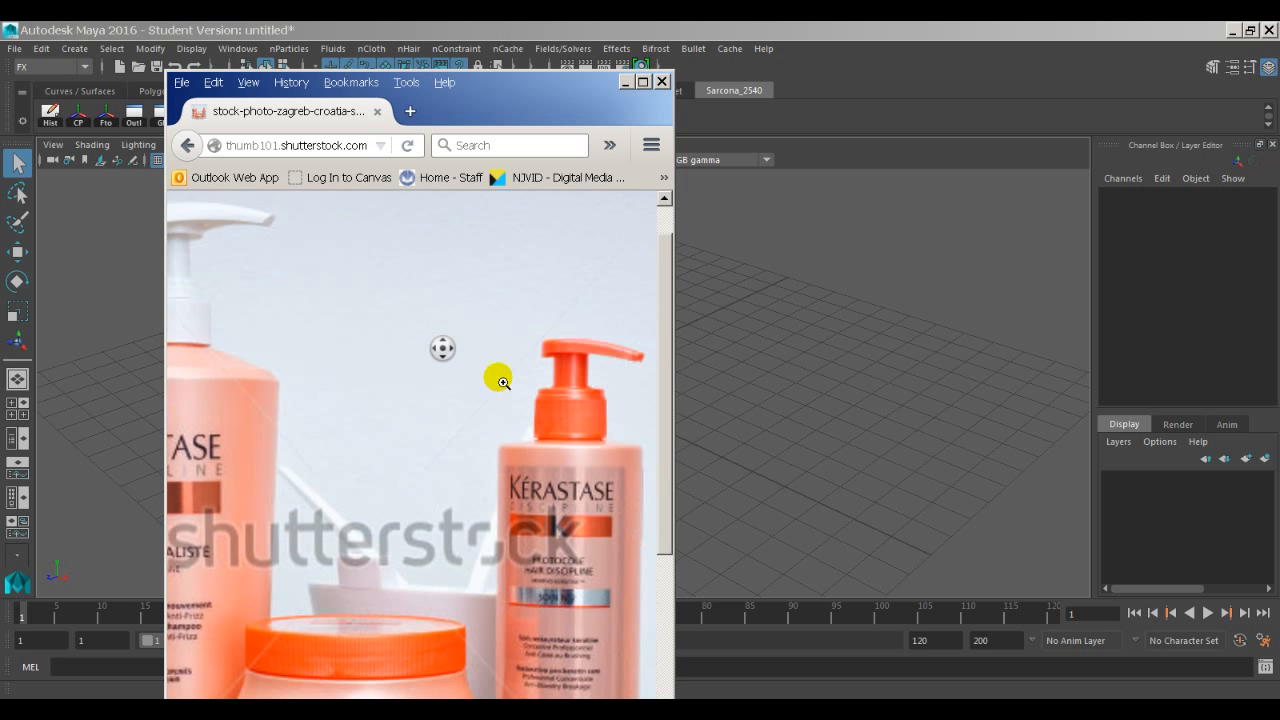
scroll(430, 352, "left", 3)
scroll(436, 343, "up", 2)
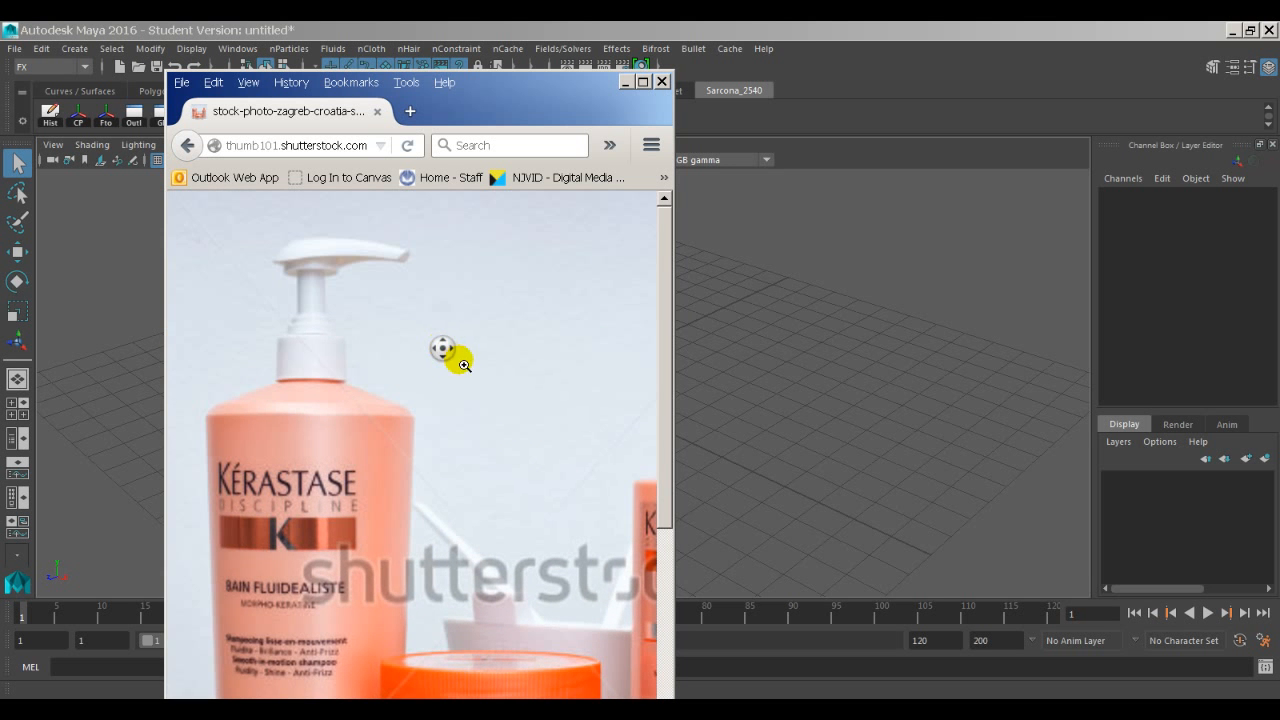
scroll(472, 376, "right", 2)
scroll(472, 376, "down", 1)
scroll(411, 340, "left", 2)
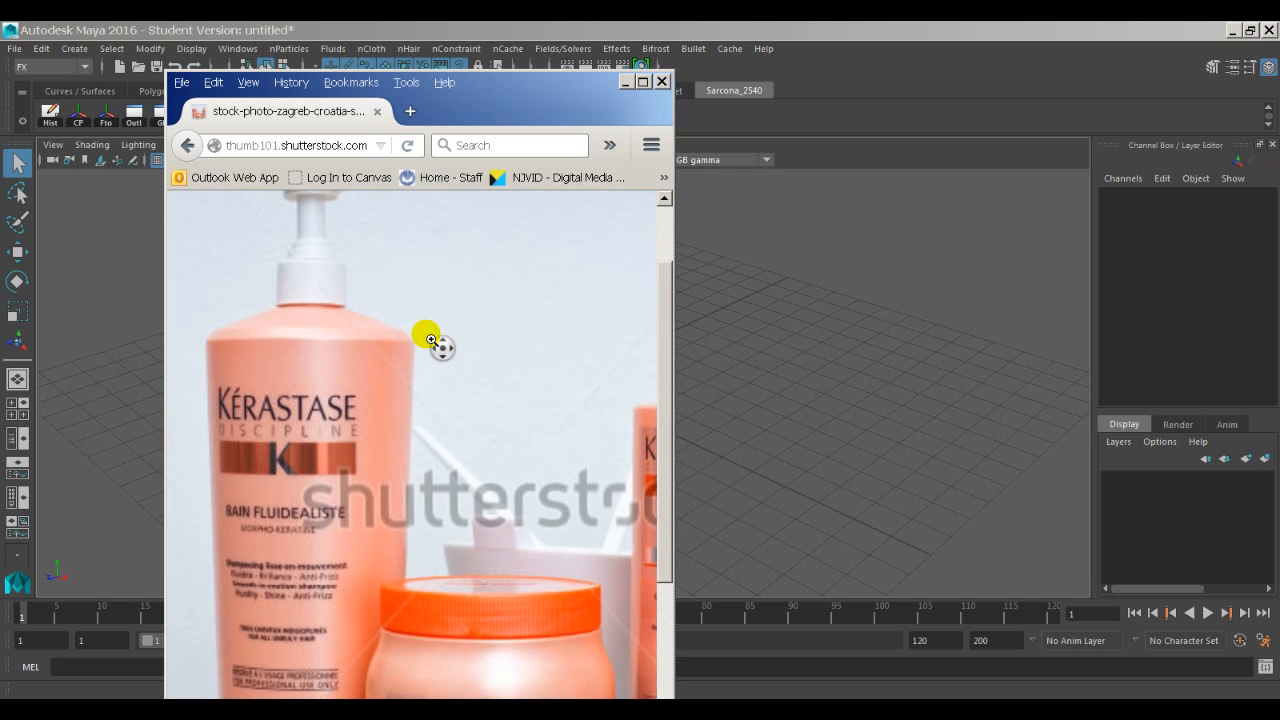
scroll(486, 374, "right", 2)
scroll(486, 374, "down", 1)
middle_click(504, 368)
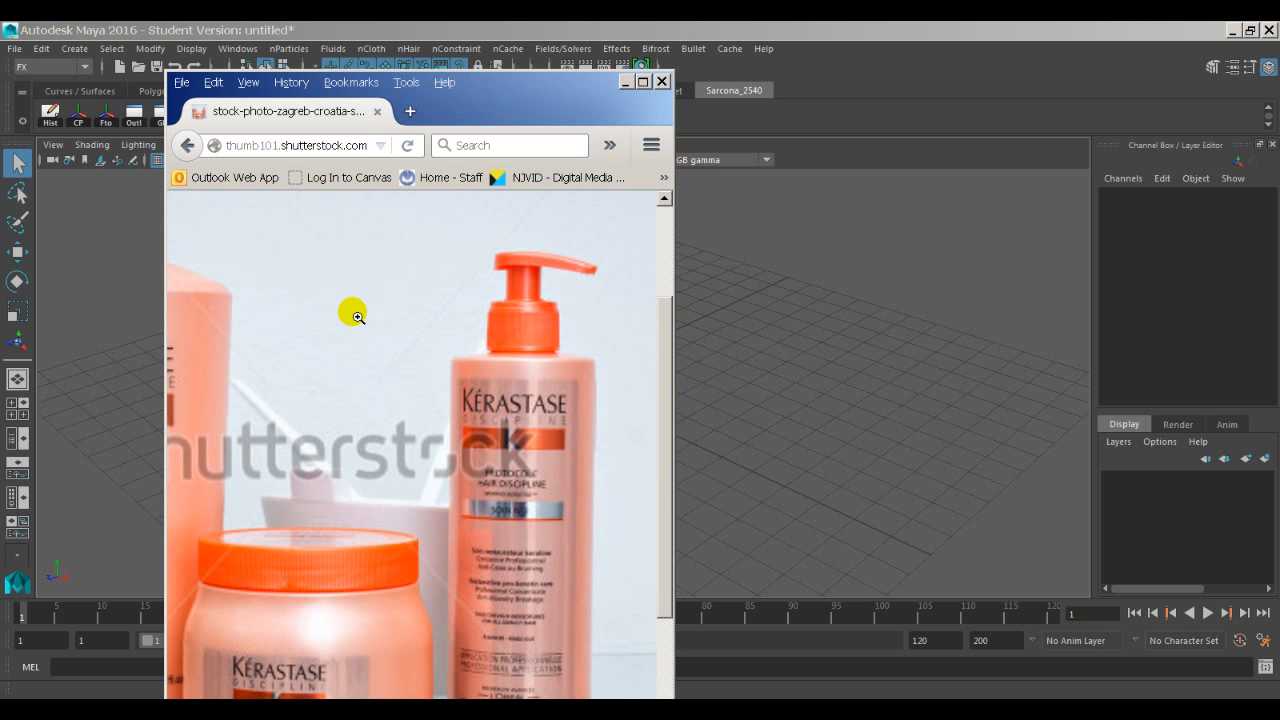
middle_click(293, 281)
scroll(300, 286, "down", 1)
scroll(220, 223, "left", 3)
scroll(220, 223, "up", 3)
middle_click(245, 232)
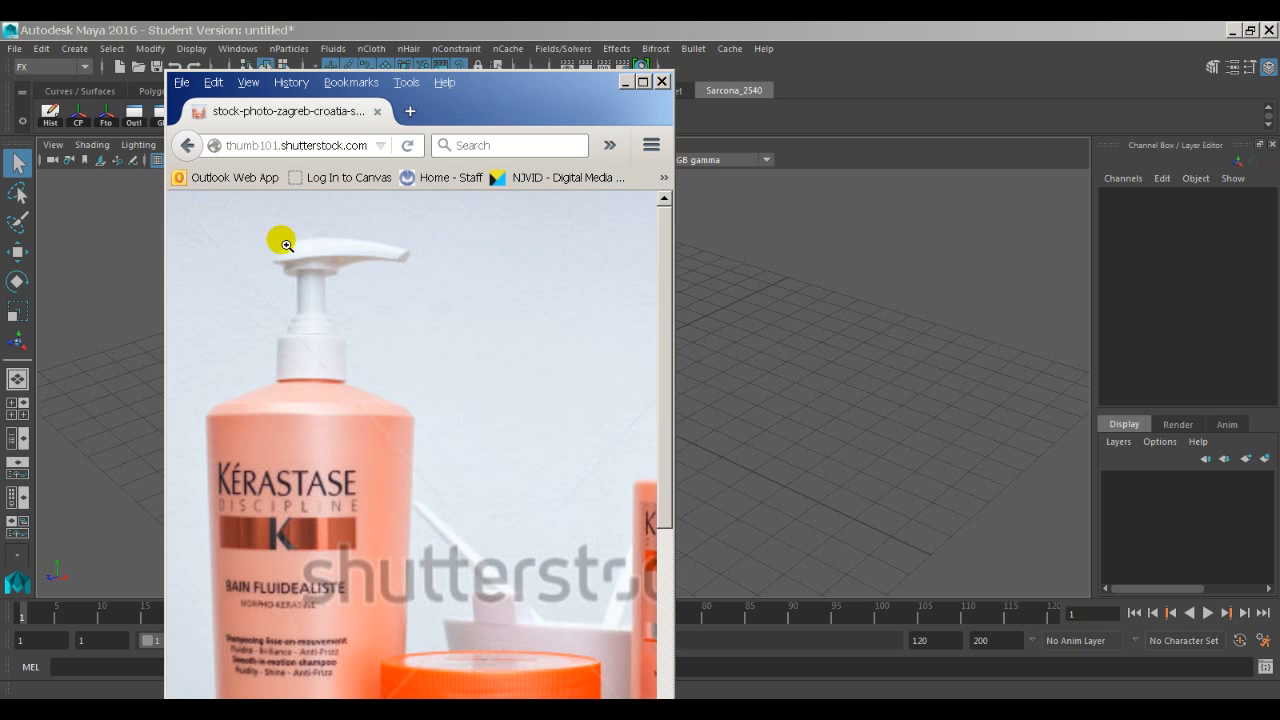
middle_click(541, 406)
middle_click(556, 418)
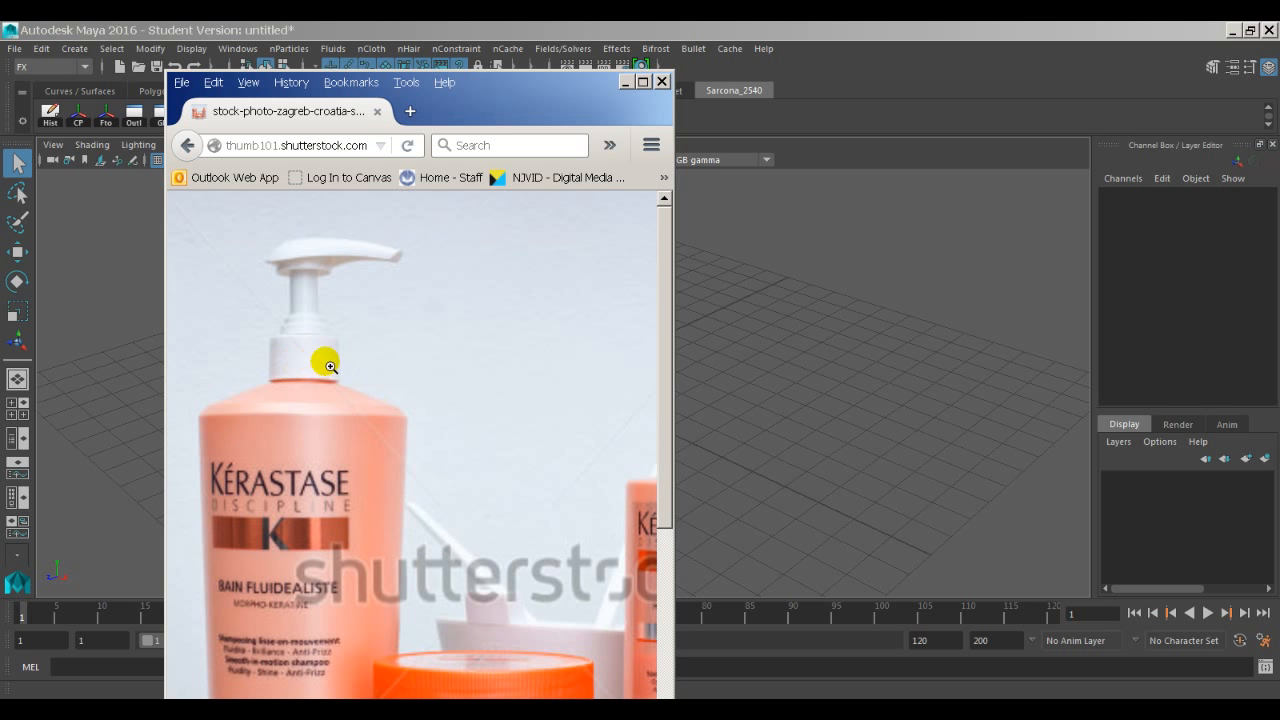
scroll(372, 376, "down", 5)
scroll(372, 378, "up", 4)
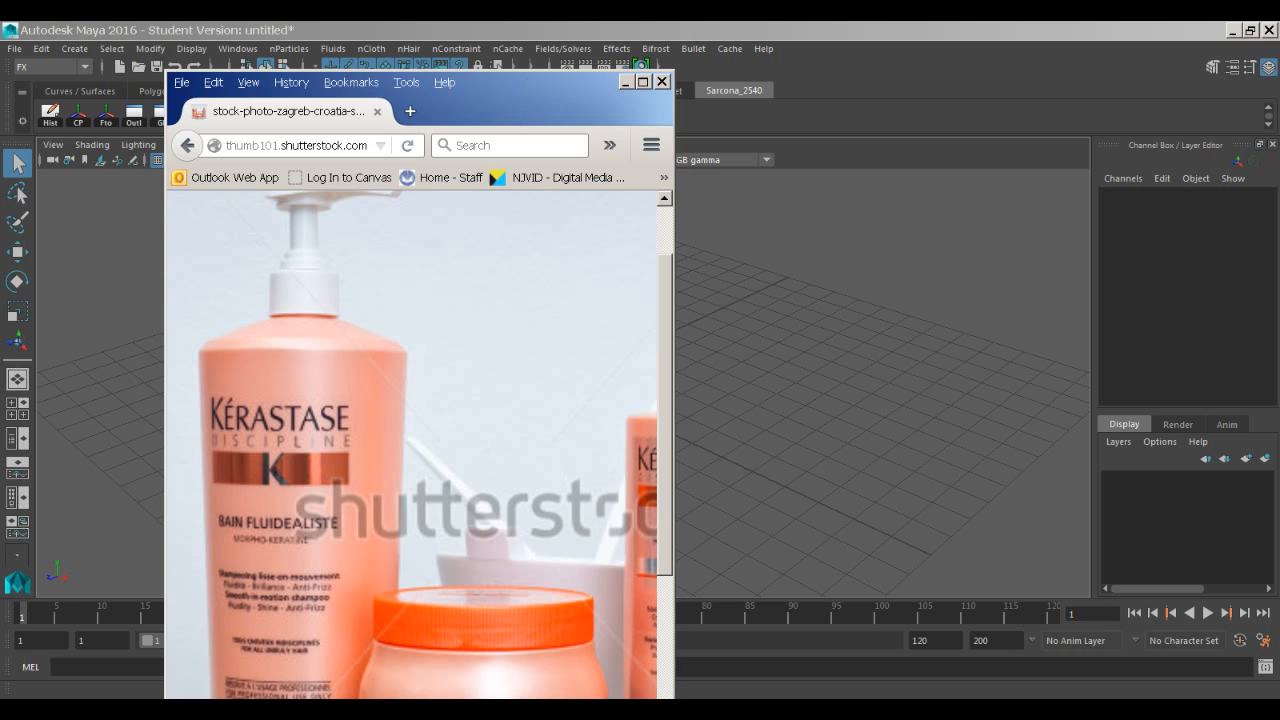
Switch back to Maya and create a polygon cylinder in the front view.
left_click(376, 331)
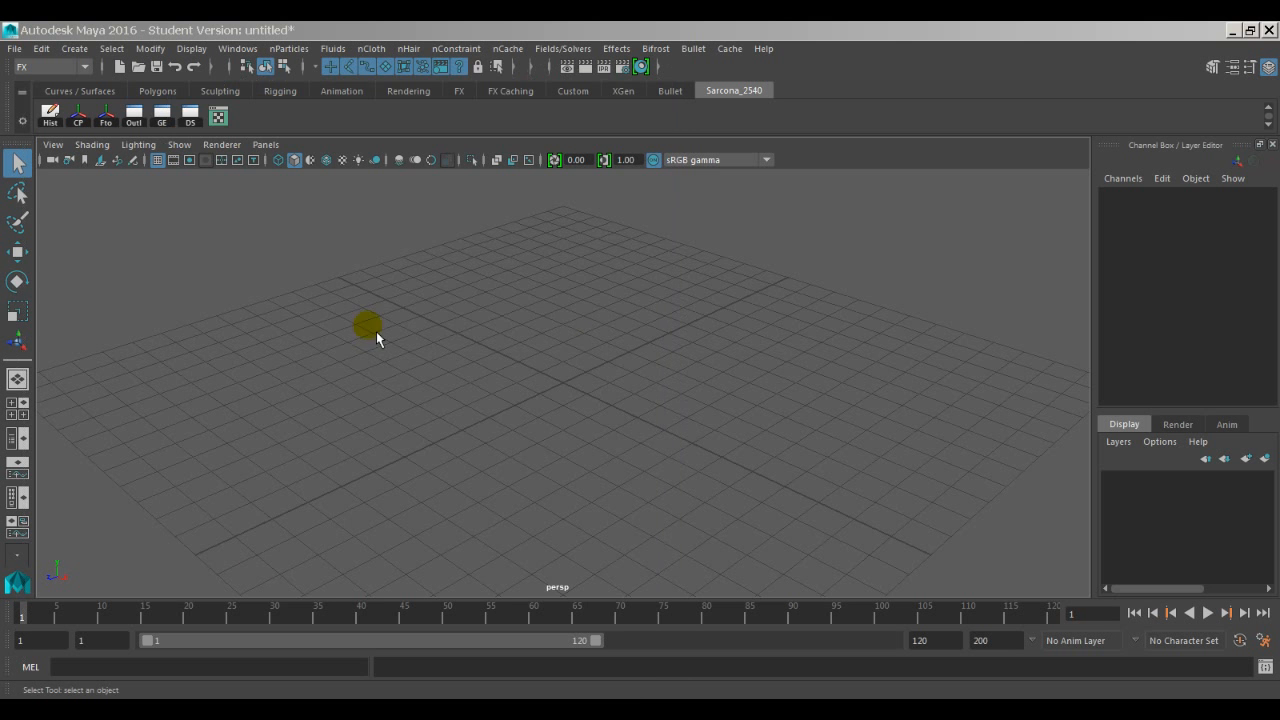
left_click(462, 350)
key("space")
left_click_drag(467, 323, 474, 354)
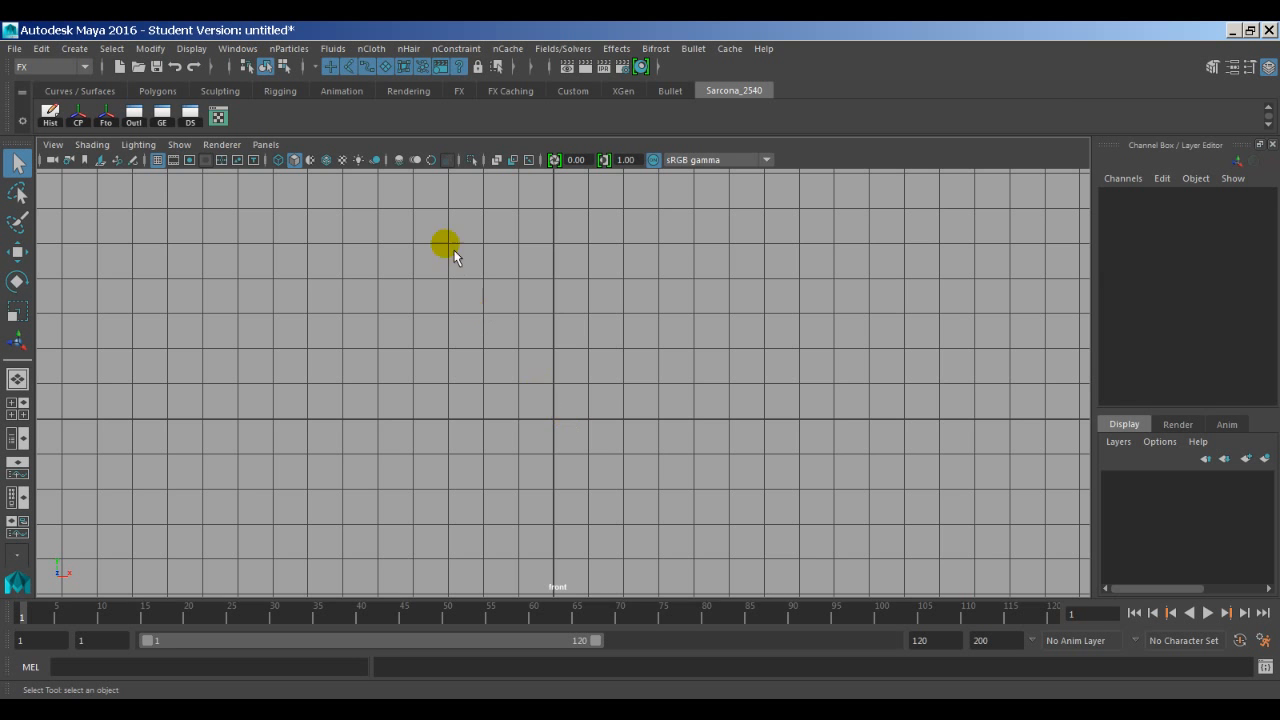
middle_click_drag(453, 255, 424, 388, "alt")
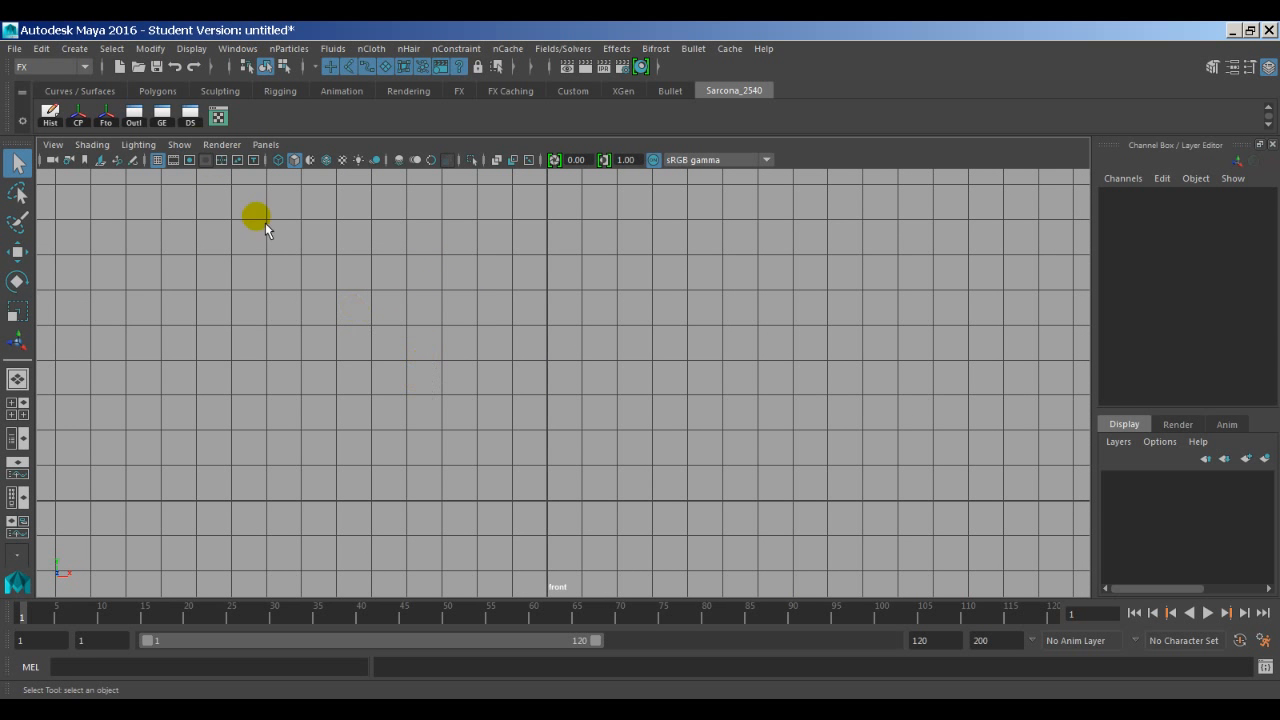
left_click(74, 48)
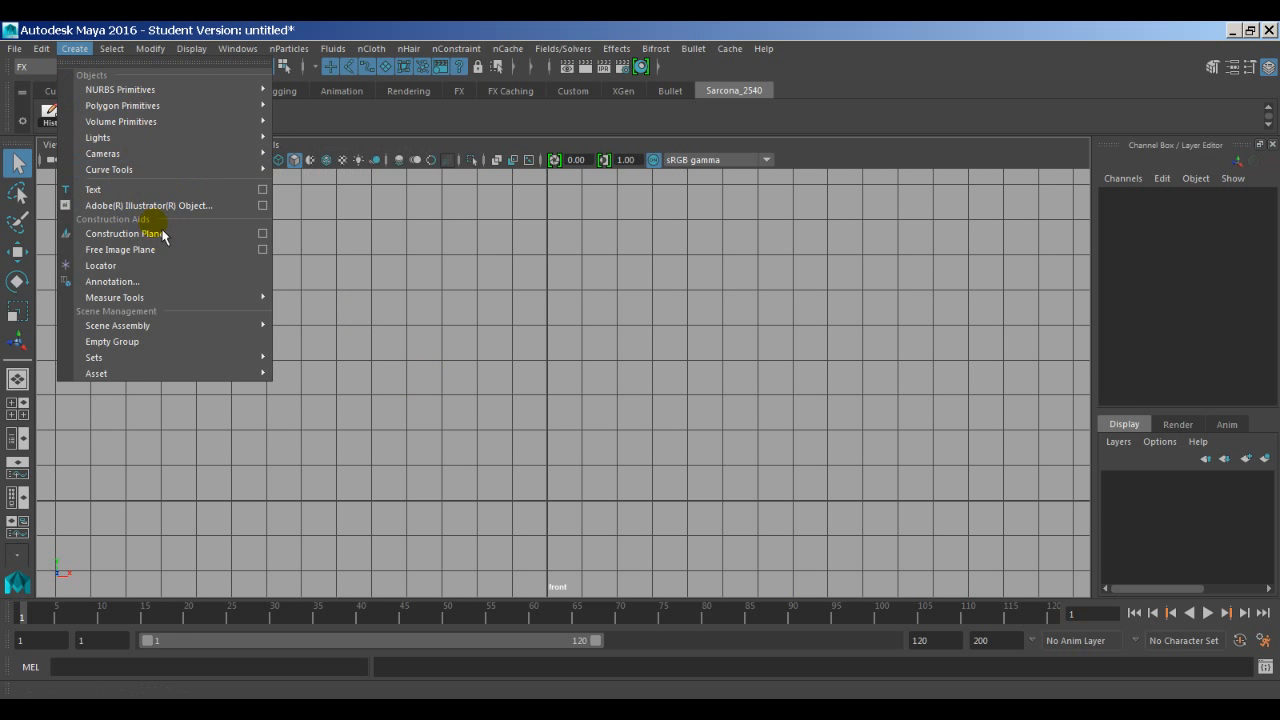
mouse_move(168, 110)
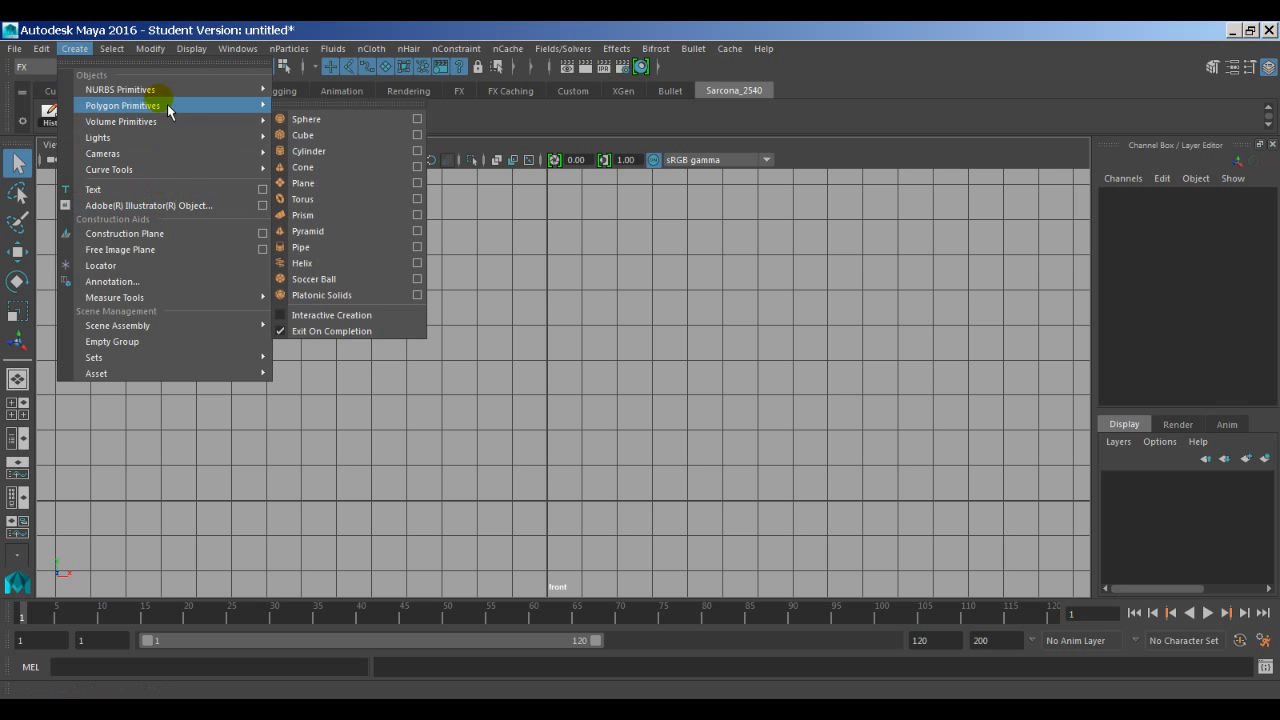
left_click(338, 151)
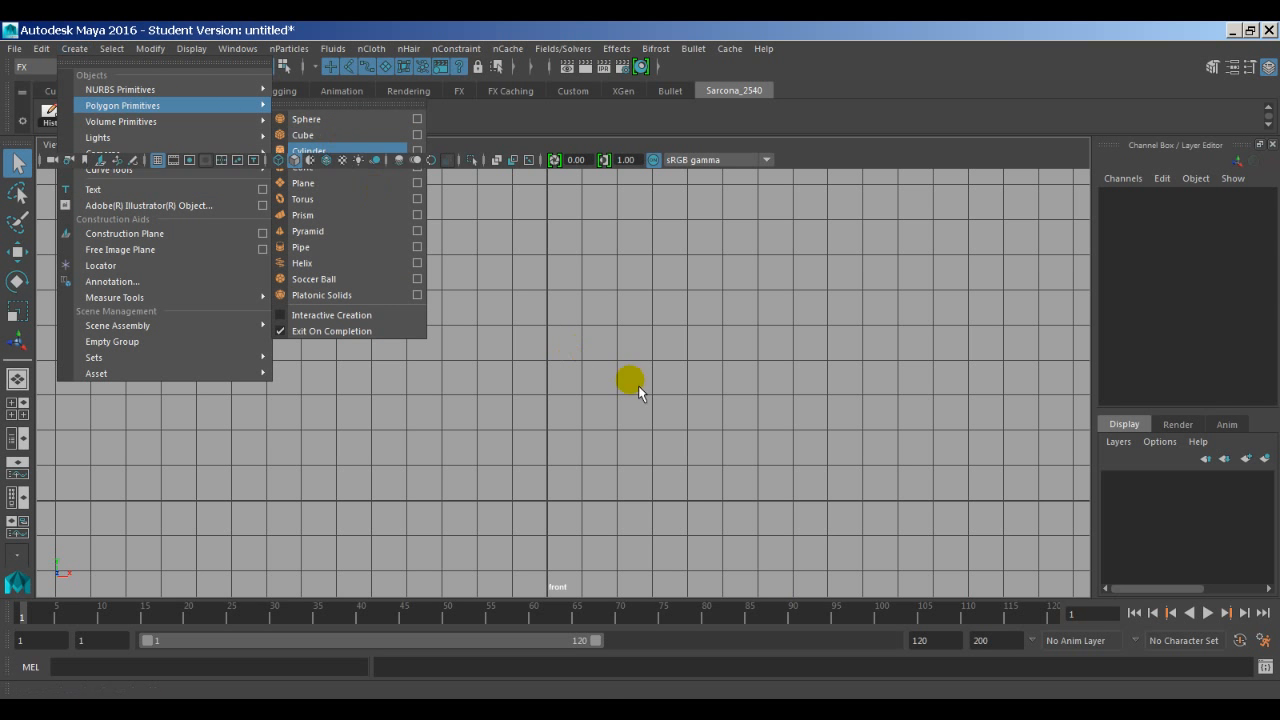
Move the cylinder above the grid in the perspective view, with translateY at about 1.89.
key("w")
left_click_drag(560, 430, 556, 313)
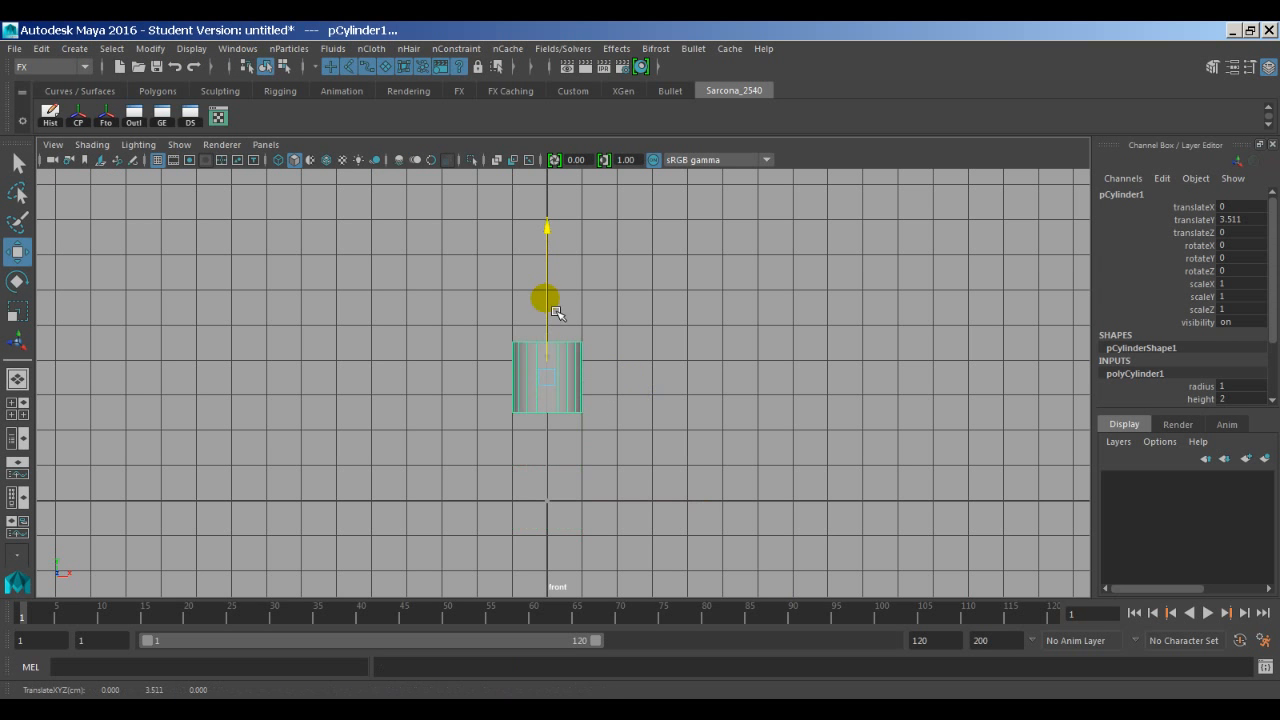
key("space")
left_click(554, 291)
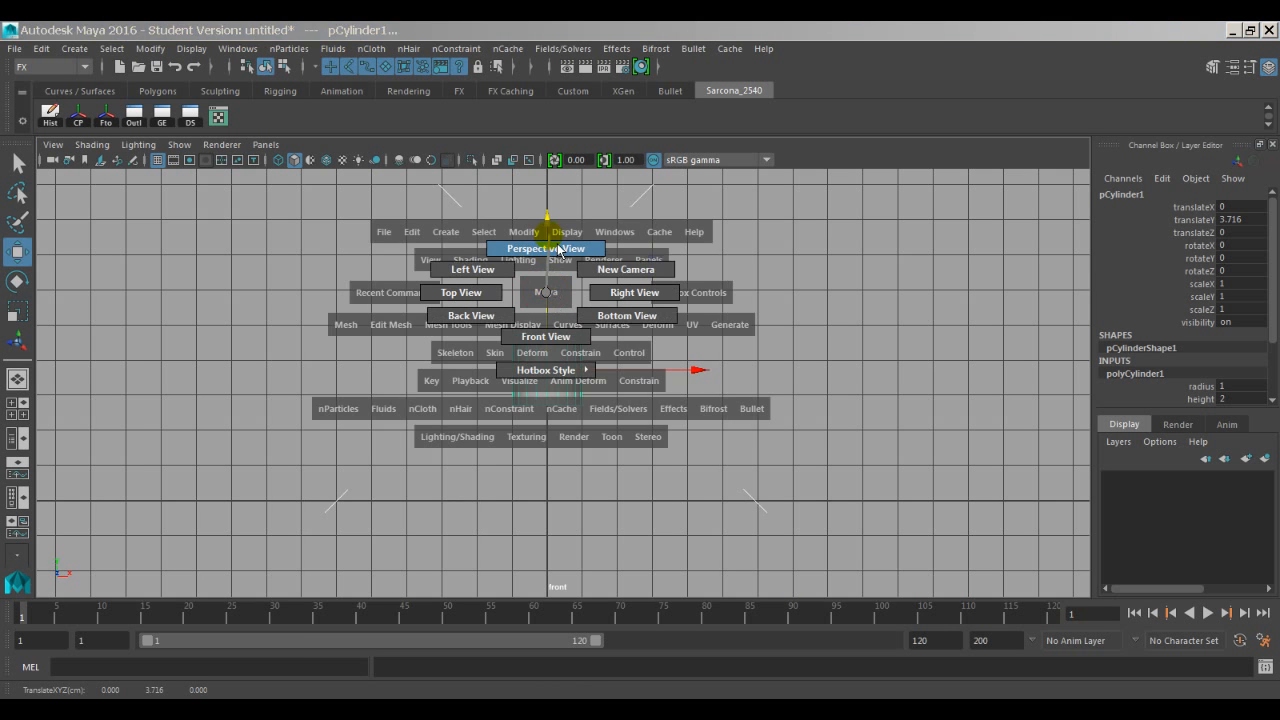
left_click(560, 250)
mouse_move(586, 310)
left_mouse_down("alt")
mouse_move(649, 317)
mouse_move(611, 313)
left_mouse_up("alt")
middle_click_drag(611, 313, 598, 388, "alt")
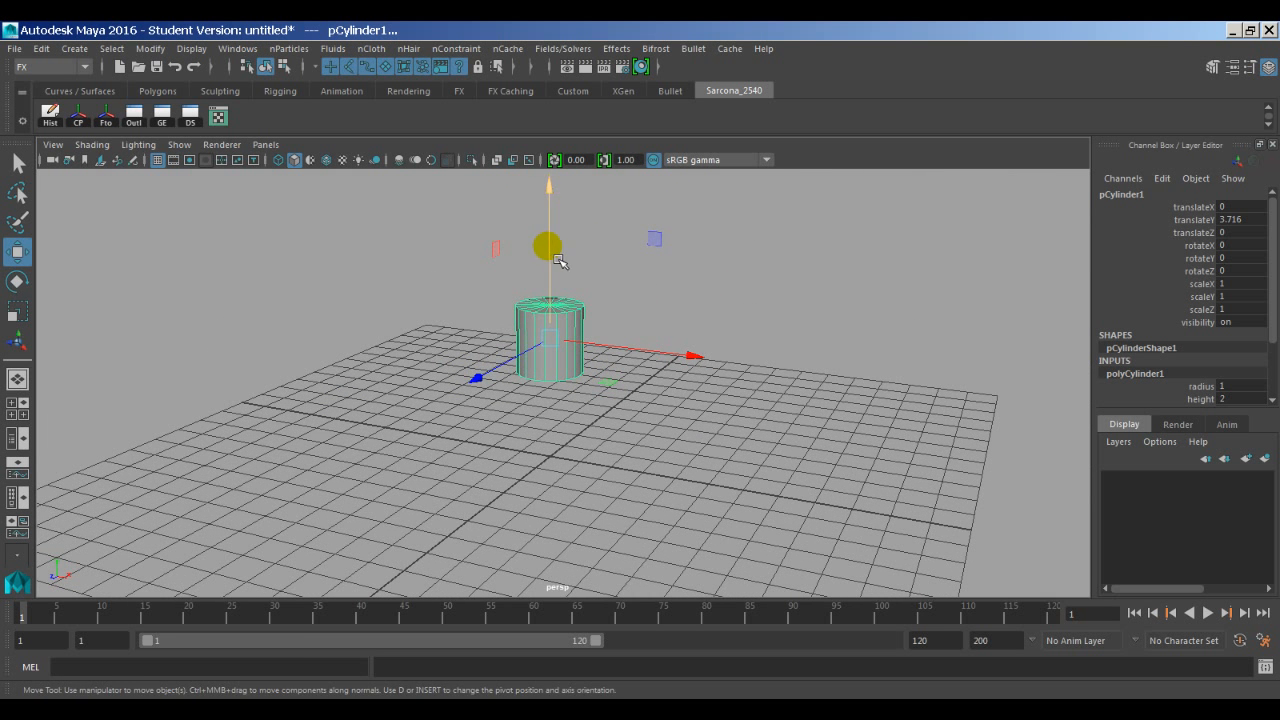
left_click_drag(548, 246, 591, 391)
Scale the cylinder to about 2.895 in X and Z and about 1.839 in Y.
key("r")
middle_click_drag(591, 391, 580, 331, "alt")
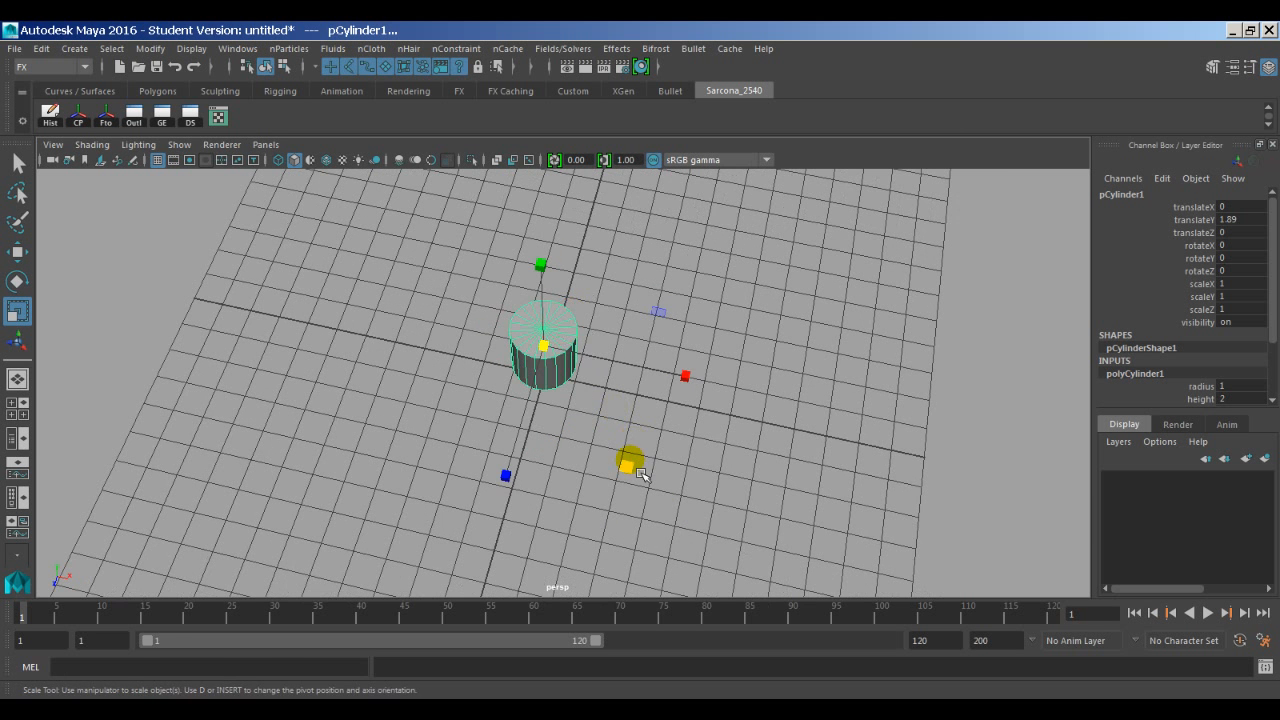
left_click_drag(634, 465, 676, 447)
left_click_drag(656, 412, 645, 374, "alt")
left_click_drag(543, 208, 538, 122)
mouse_move(567, 351)
left_mouse_down("alt")
mouse_move(579, 358)
mouse_move(563, 337)
left_mouse_up("alt")
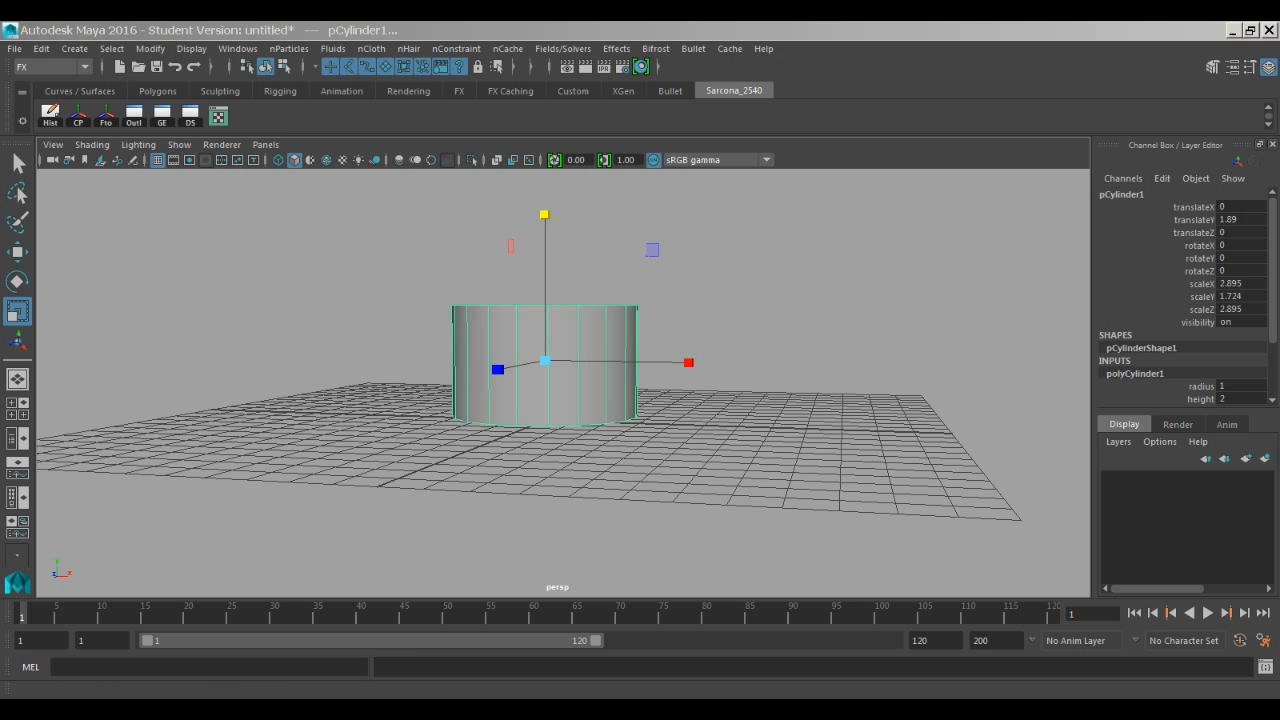
left_click_drag(535, 515, 545, 491, "alt")
left_click_drag(537, 252, 546, 212)
Set the cylinder's cap subdivisions to 0.
left_click_drag(555, 303, 553, 342, "alt")
middle_click_drag(553, 342, 533, 417, "alt")
right_click_drag(535, 418, 721, 415, "alt")
middle_click_drag(688, 424, 702, 379, "alt")
left_click_drag(611, 322, 631, 346, "alt")
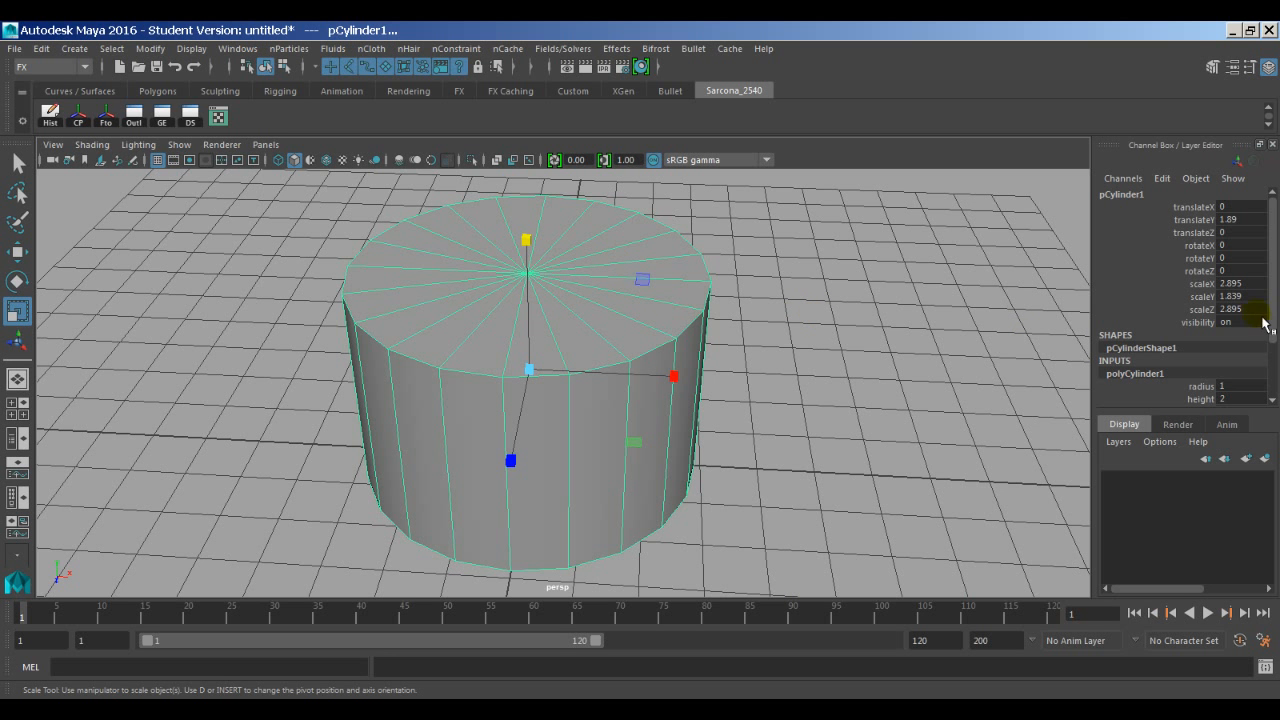
scroll(1260, 322, "down", 2)
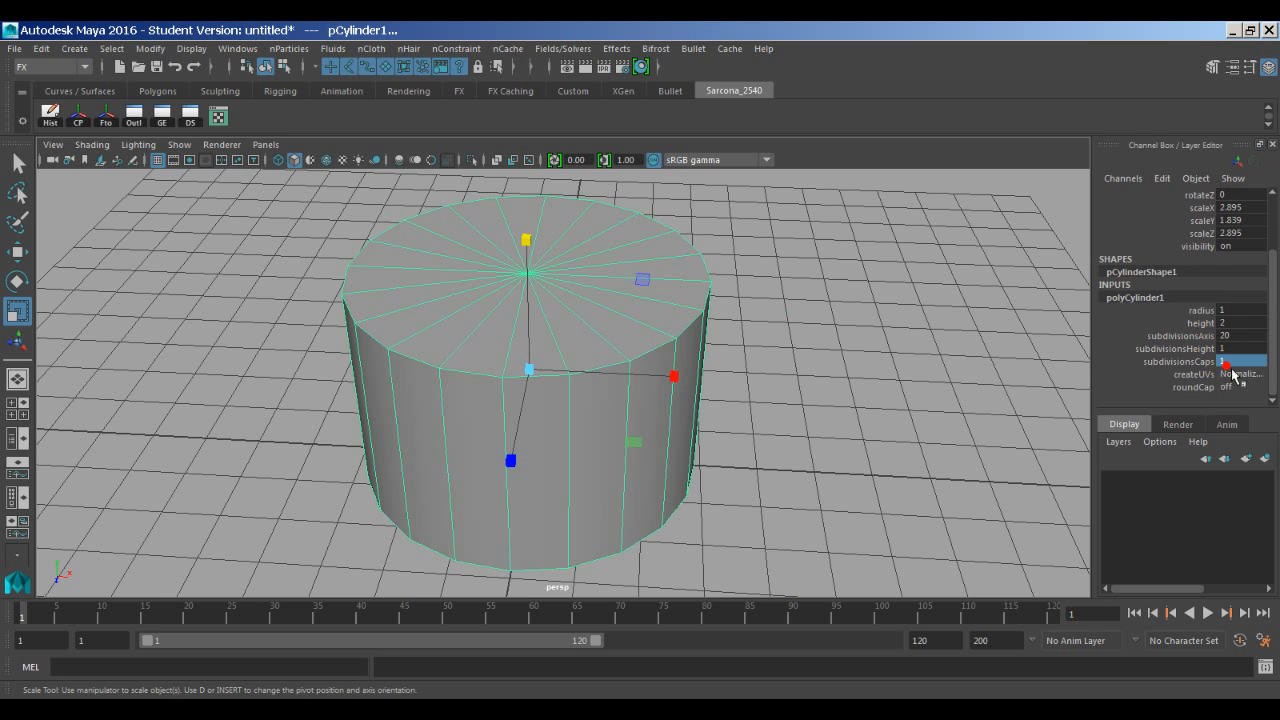
type("0")
key("Return")
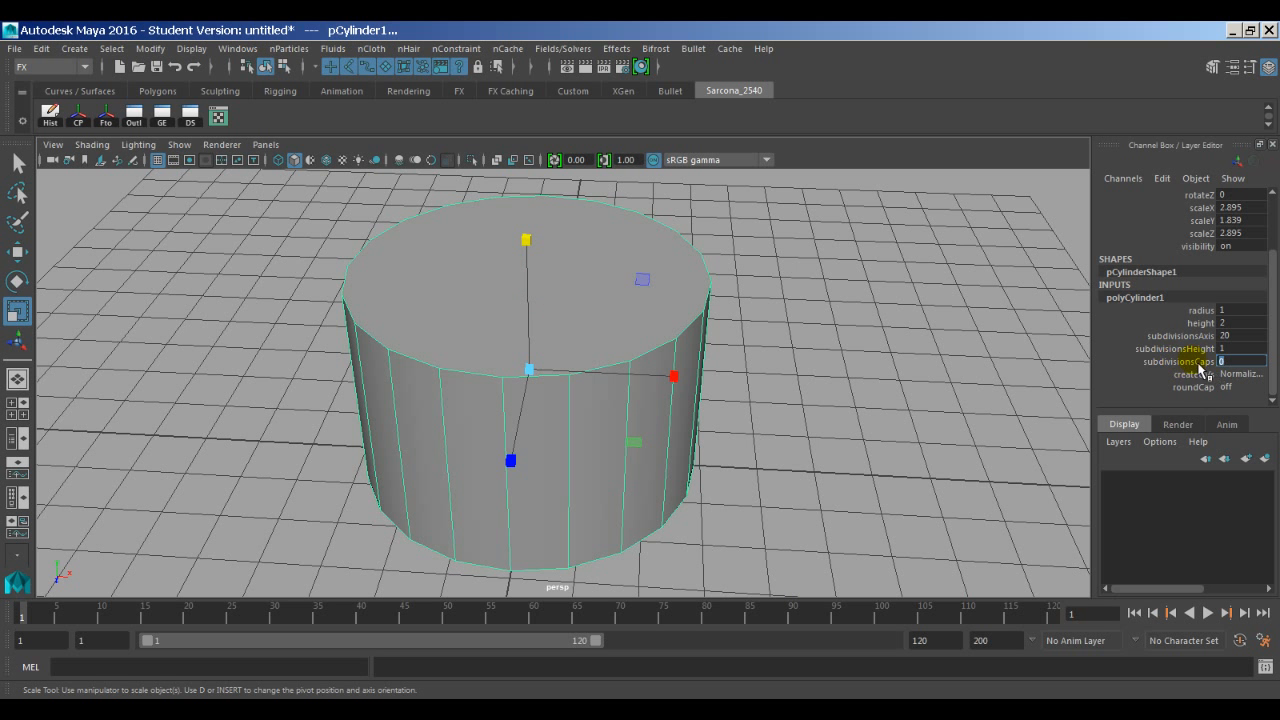
Set the cylinder's height subdivisions to 2.
left_click(1194, 349)
left_click_drag(863, 389, 942, 354, "alt")
left_click(1228, 350)
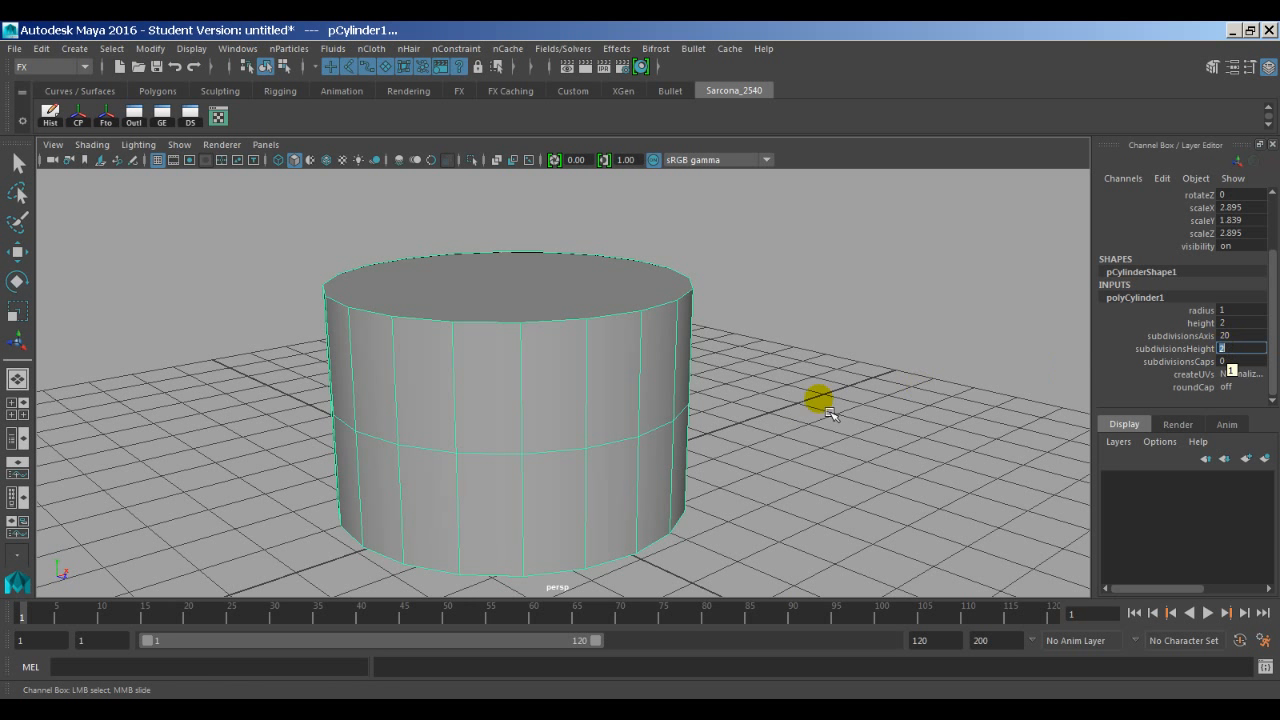
left_click_drag(671, 414, 578, 398, "alt")
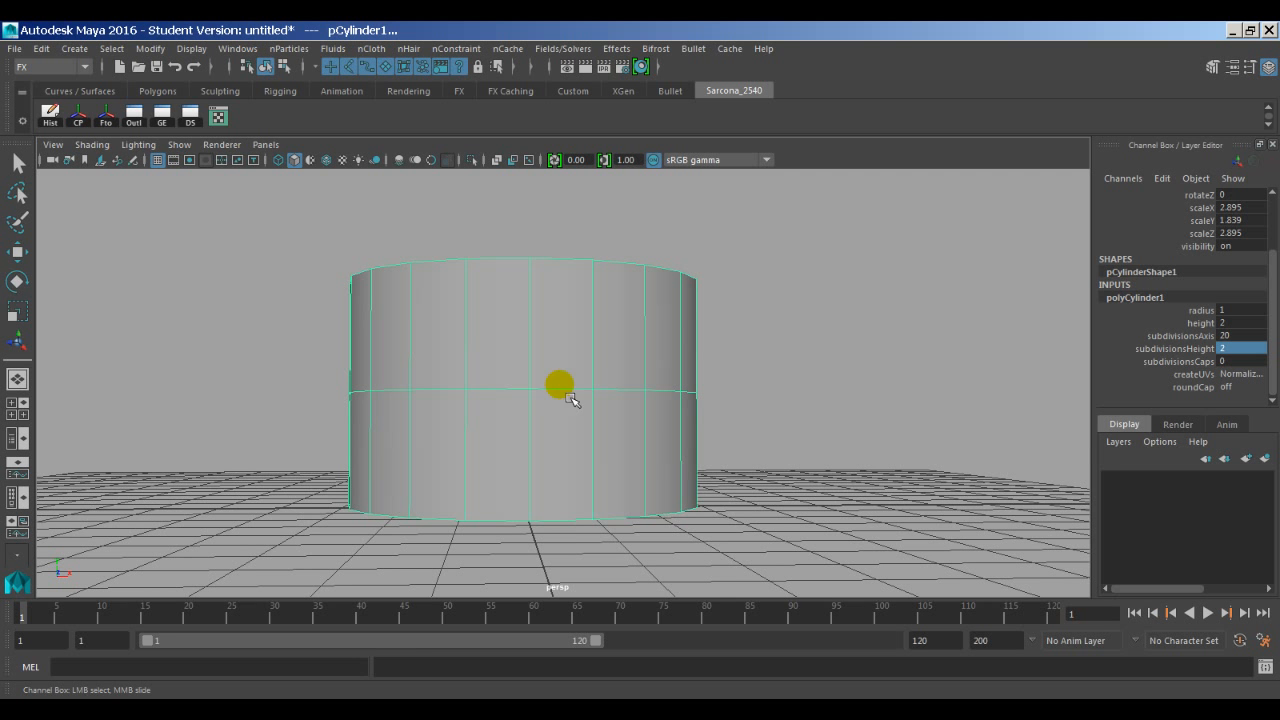
Enlarge the cylinder to a scale of about 3.426 in X and Z and 2.08 in Y.
key("r")
left_click_drag(533, 262, 649, 486)
key("w")
key("r")
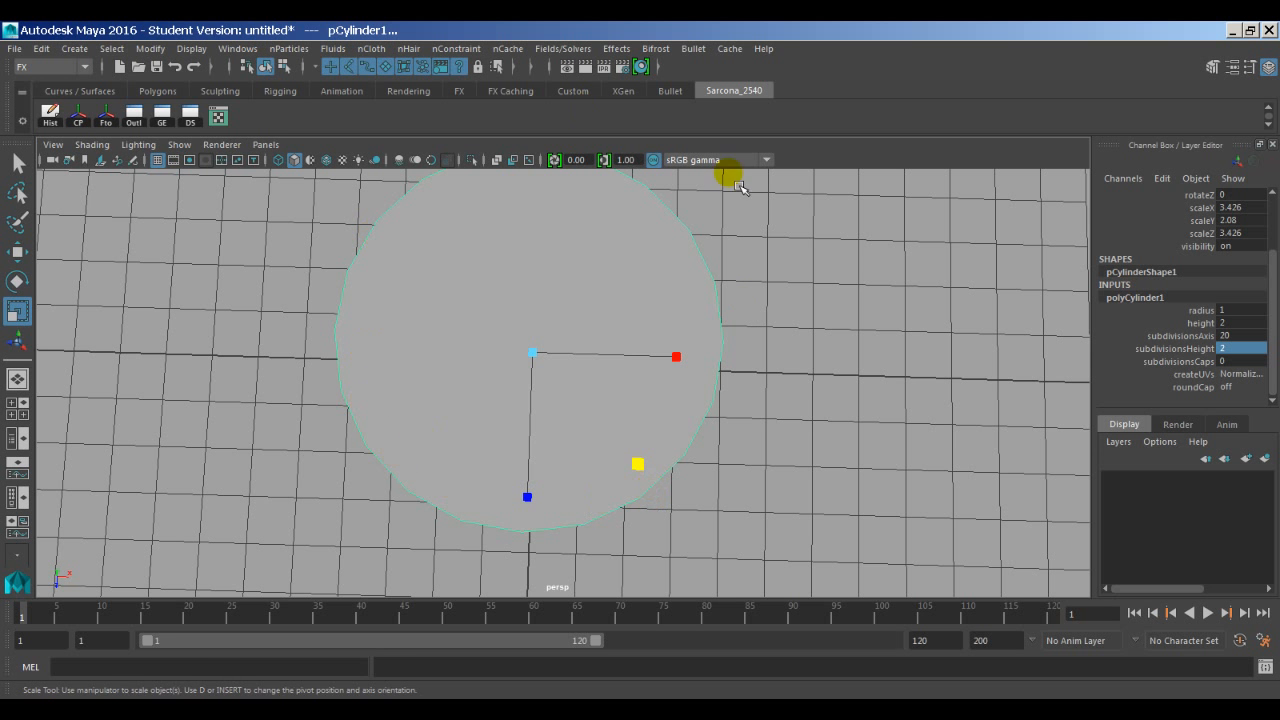
Preview the cylinder with mesh smoothing, check it from the side, and return to the unsmoothed display.
key("3")
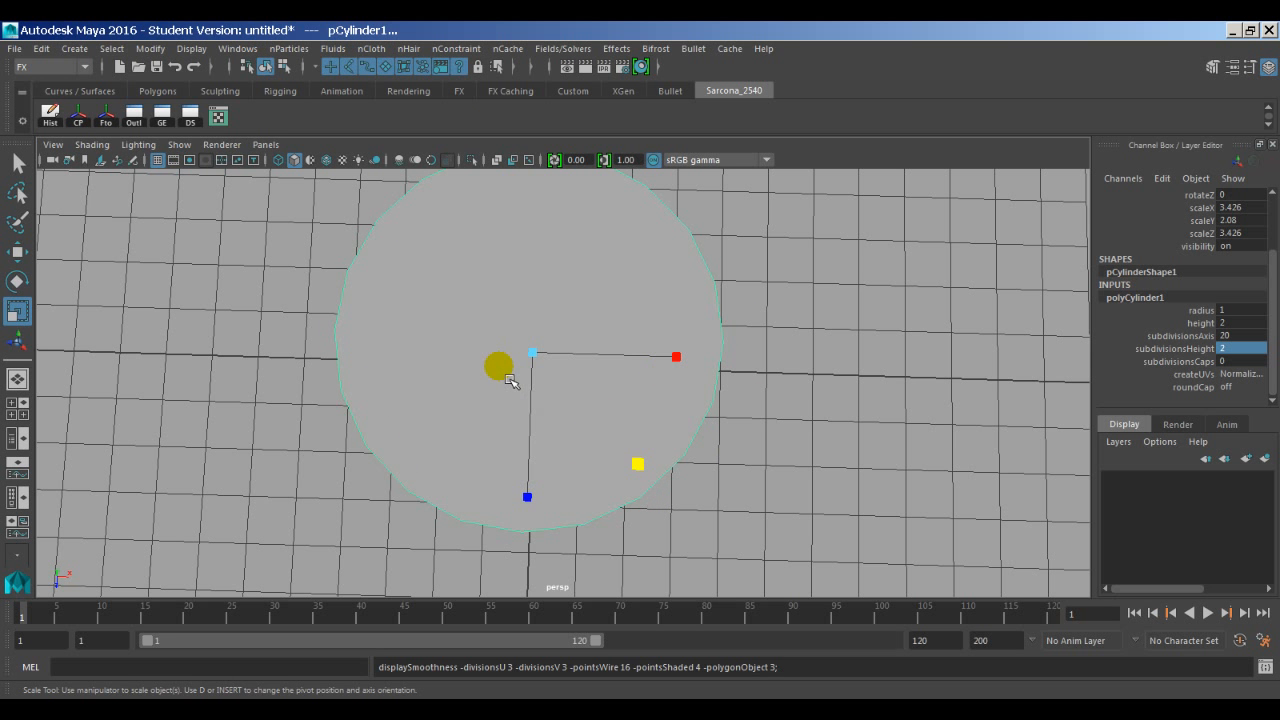
left_click_drag(571, 443, 572, 358, "alt")
key("1")
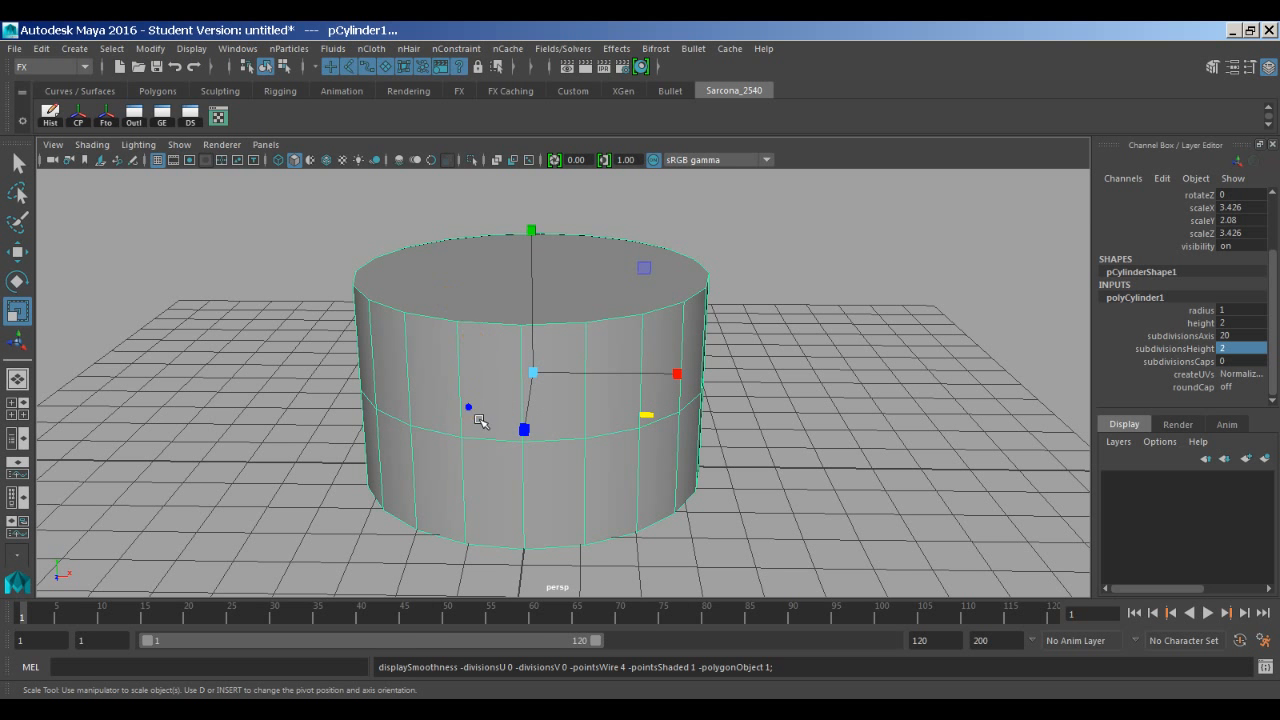
Select the cylinder's middle edge loop and move it up to a Y height of about 3.1.
right_click_drag(466, 251, 457, 166)
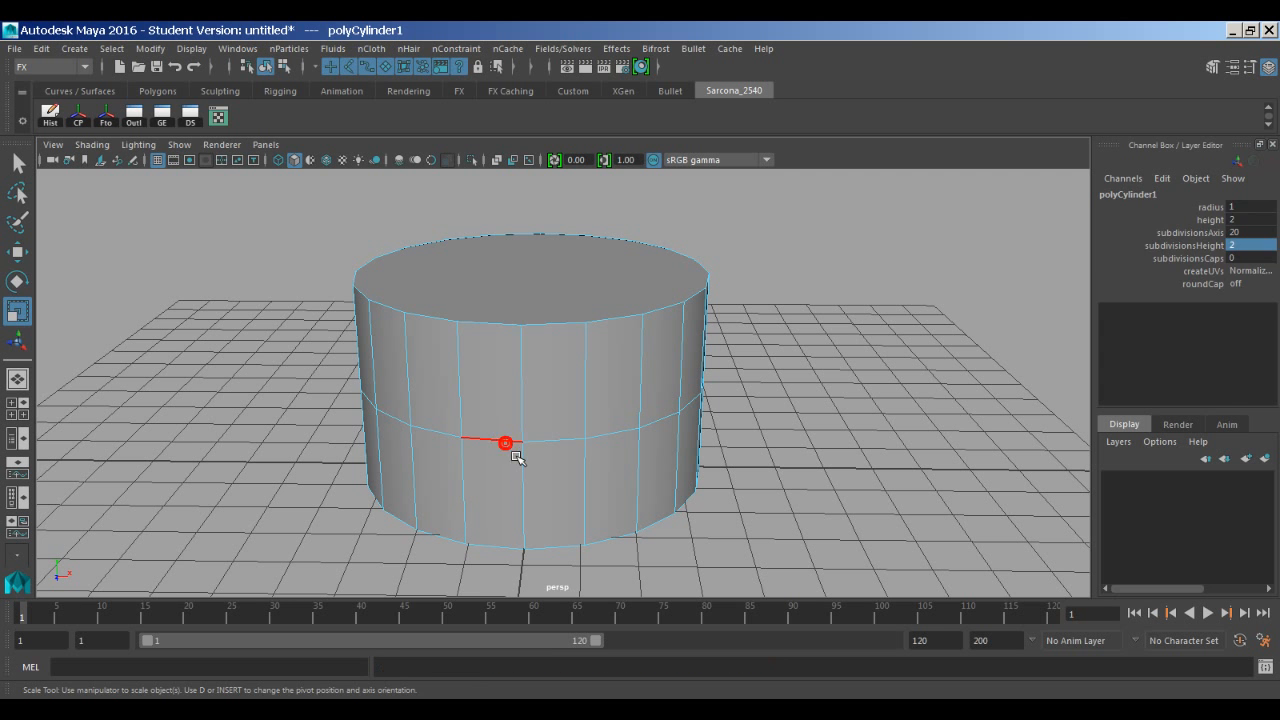
double_click(514, 455)
key("w")
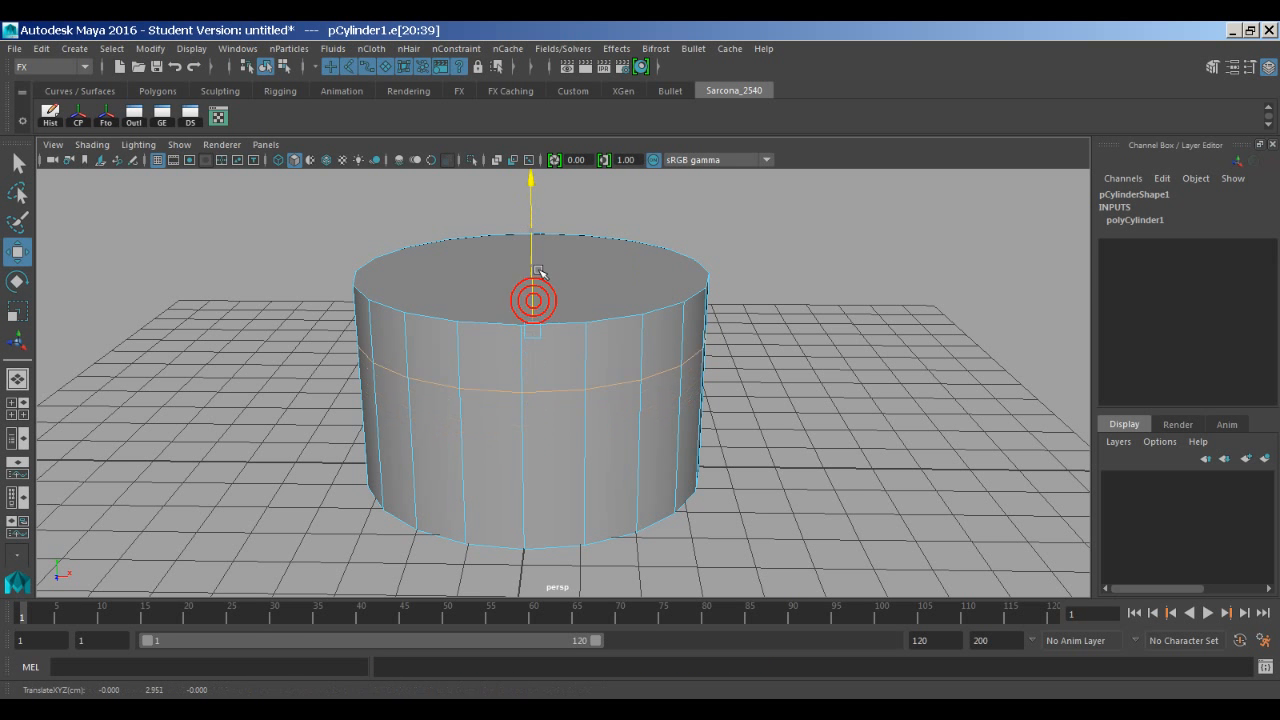
left_click_drag(552, 330, 533, 285, "alt")
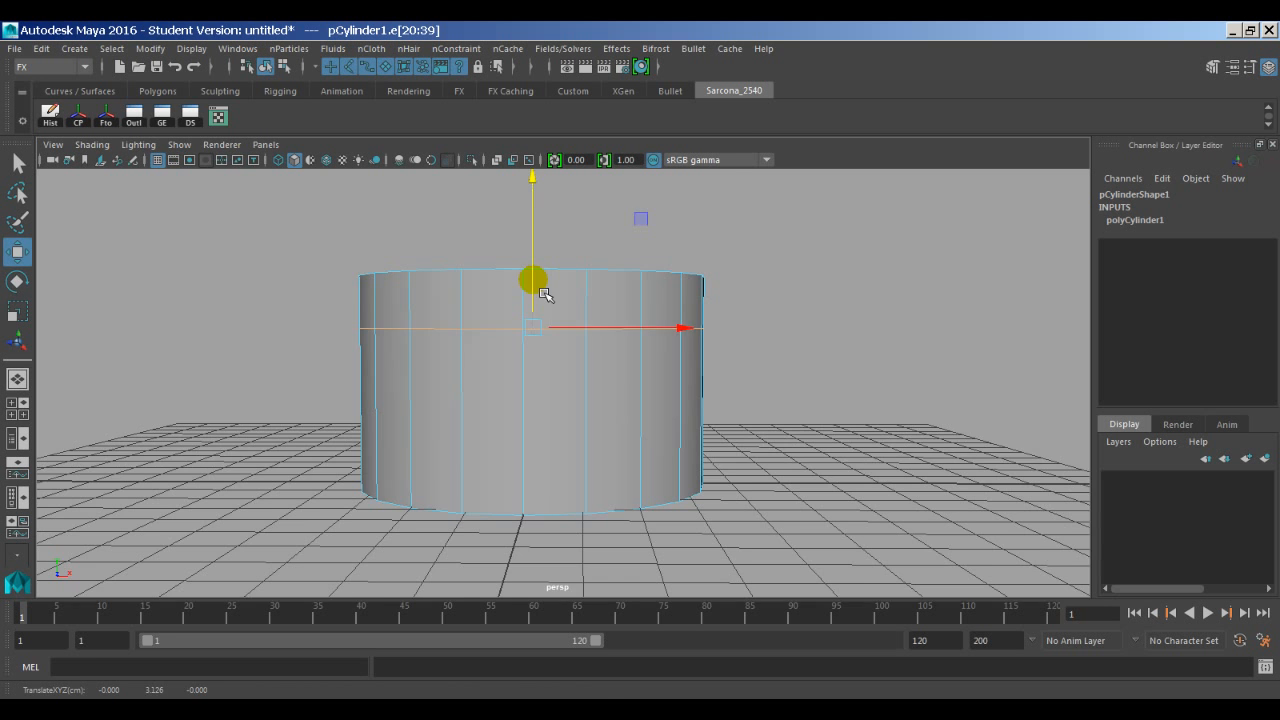
left_click_drag(571, 337, 529, 320, "alt")
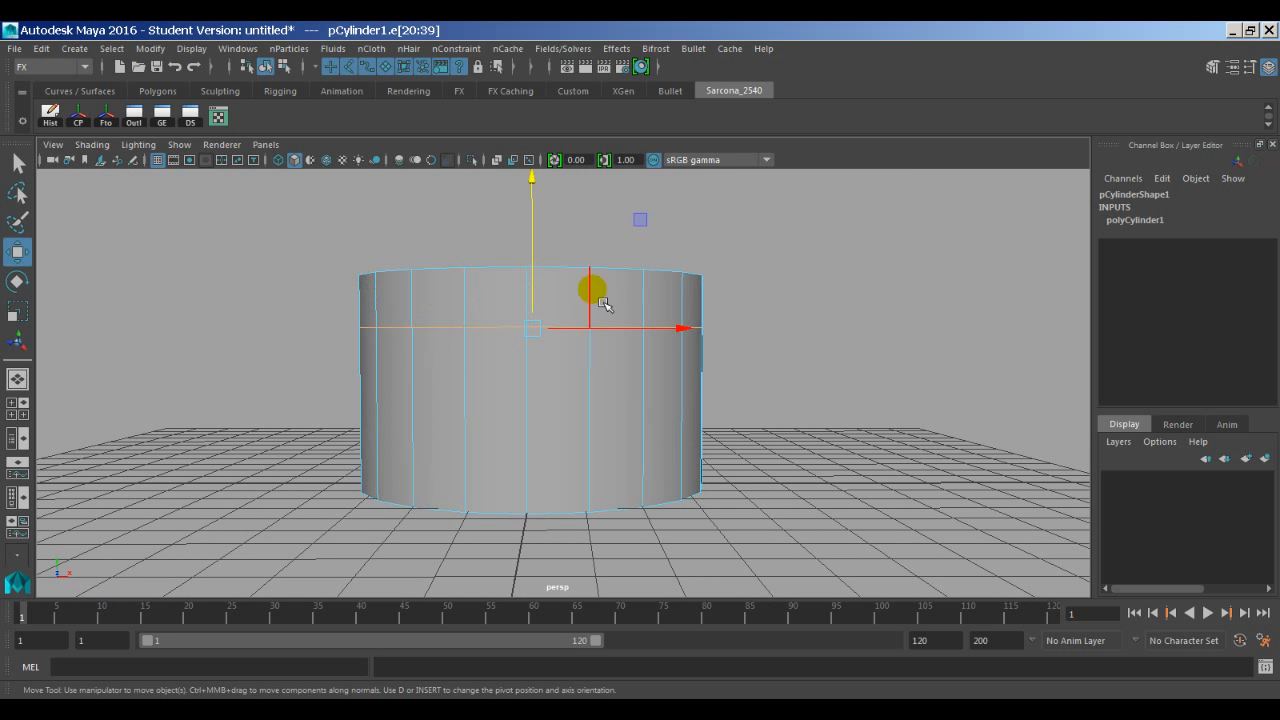
left_click_drag(494, 306, 497, 318, "alt")
Scale the cylinder's top face inward and lower it to a Y height of about 3.4, forming a sloped shoulder.
left_click(500, 280)
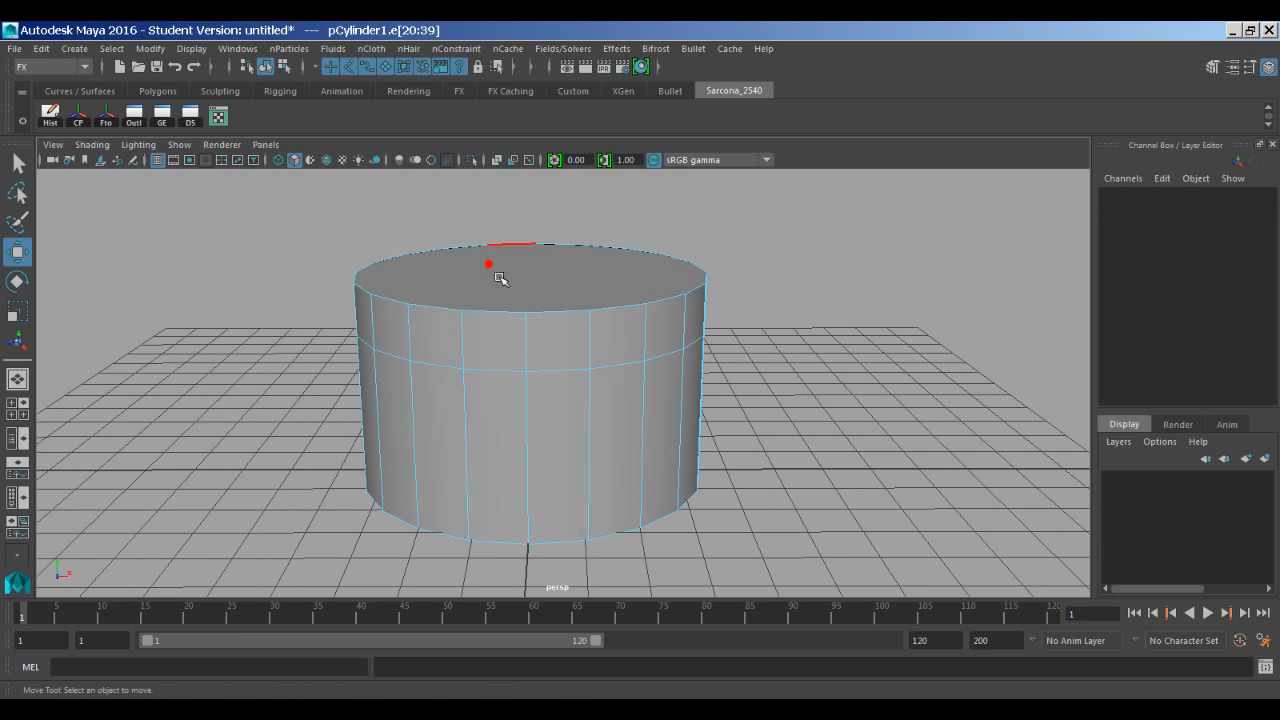
left_click(607, 292)
left_click_drag(608, 292, 587, 317, "alt")
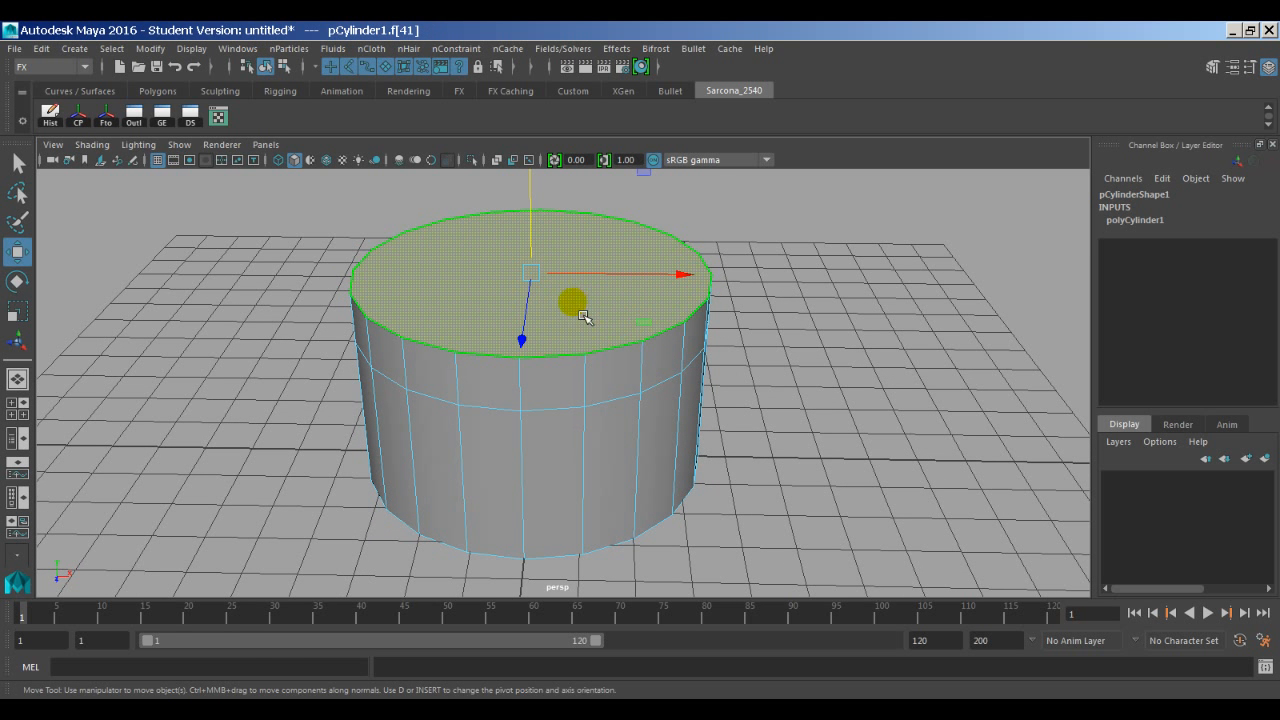
key("r")
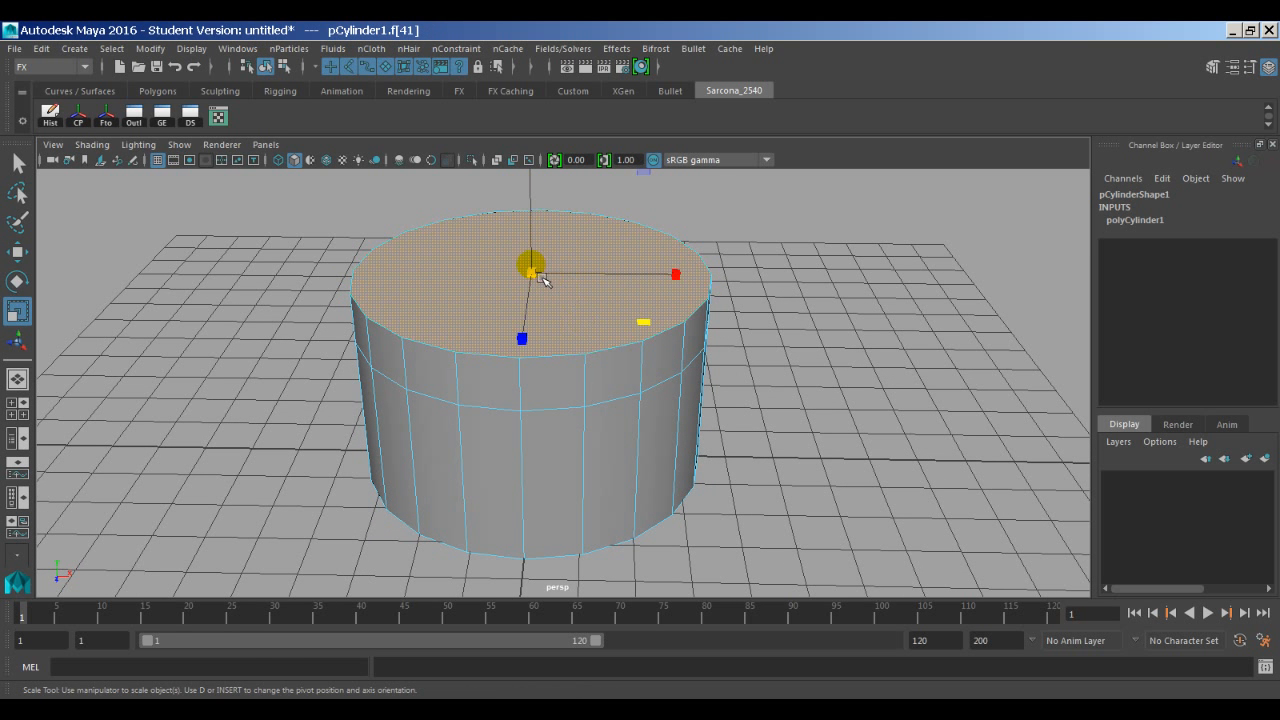
left_click_drag(542, 279, 511, 274)
key("w")
left_click_drag(540, 206, 535, 248)
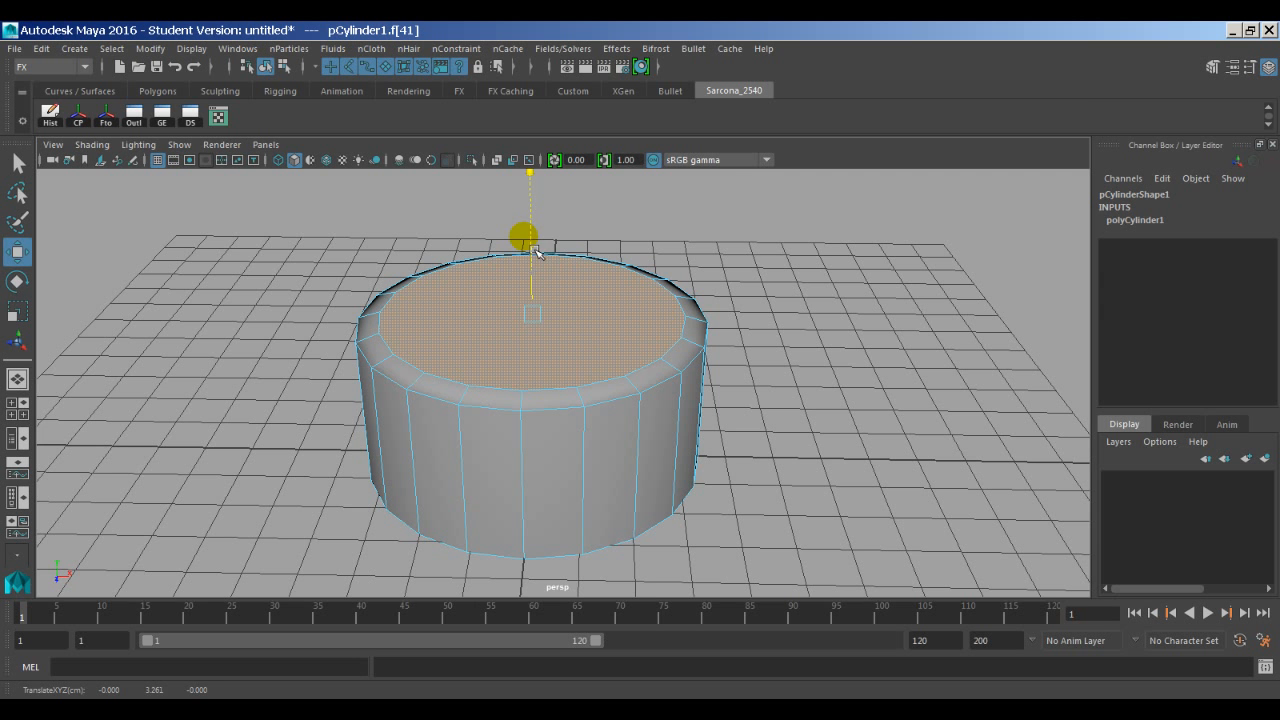
left_click_drag(539, 294, 537, 237, "alt")
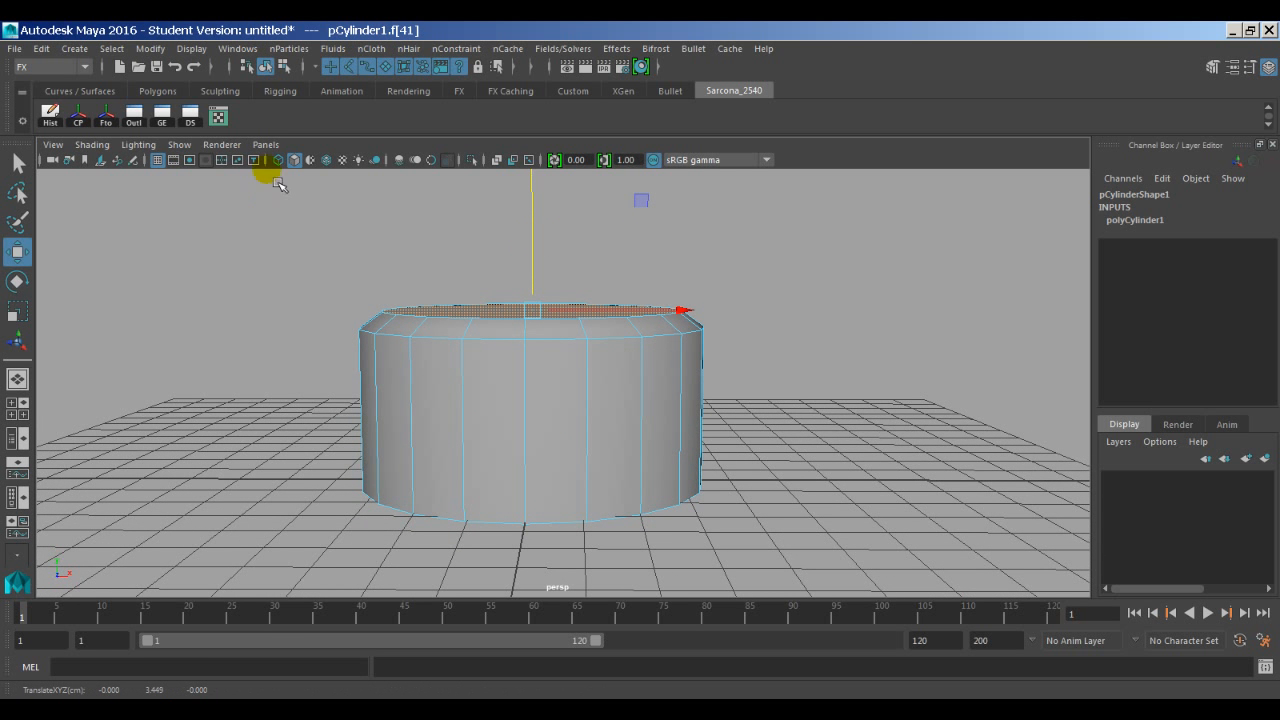
Compare the shoulder with the jar in the reference photo and fine-tune the top face's Y height to about 3.37.
left_click_drag(0, 164, 601, 149)
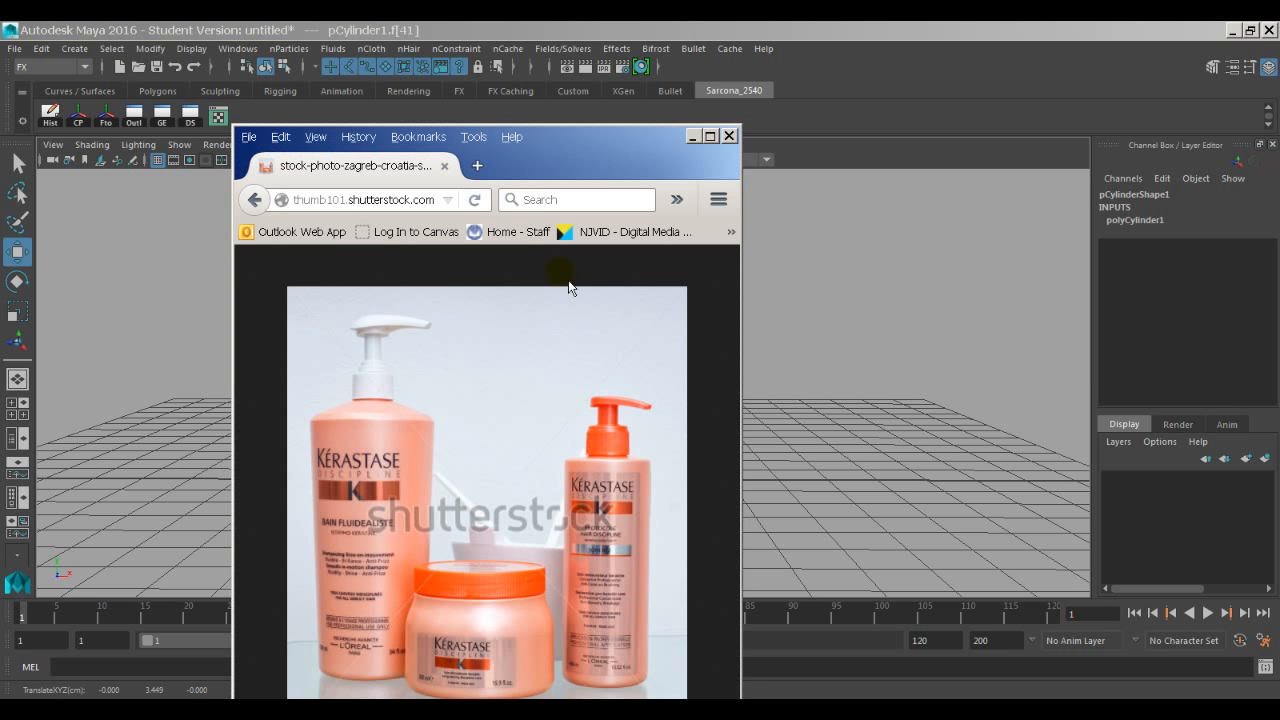
left_click(503, 638)
left_click_drag(642, 174, 0, 164)
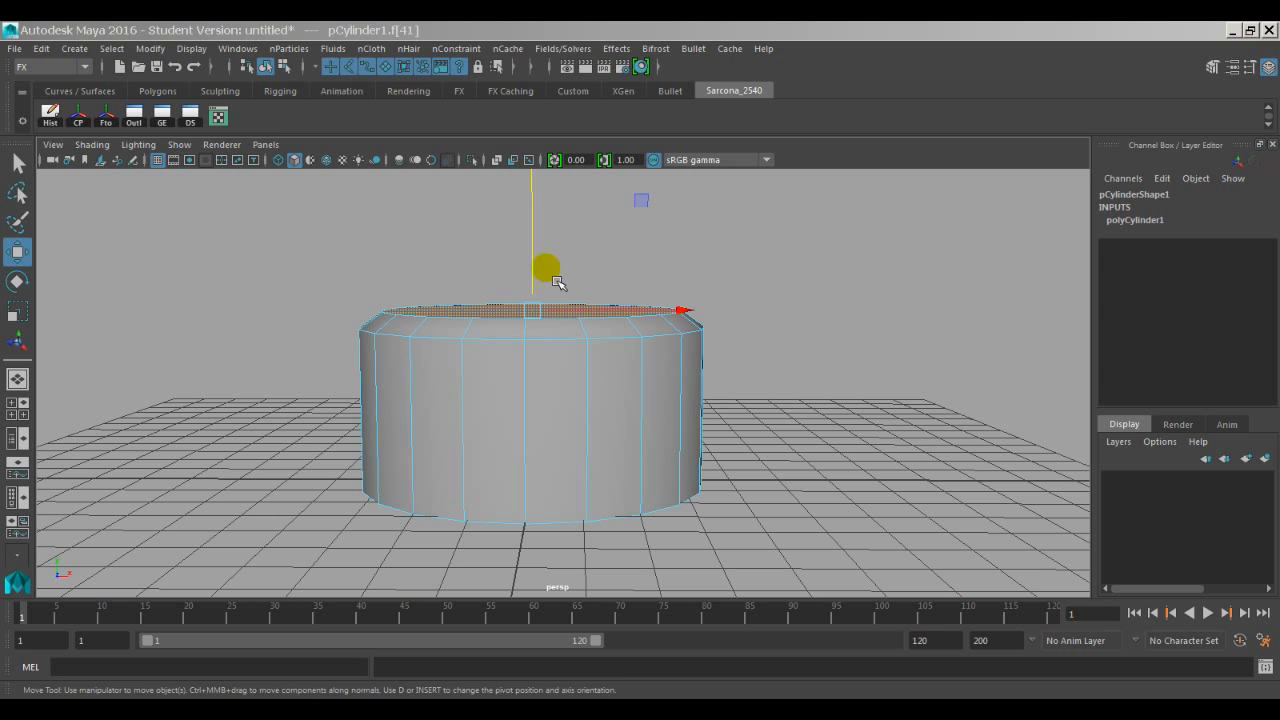
mouse_move(545, 270)
left_mouse_down()
mouse_move(520, 408)
mouse_move(397, 417)
mouse_move(423, 369)
mouse_move(437, 291)
mouse_move(487, 320)
mouse_move(511, 354)
mouse_move(500, 318)
left_mouse_up()
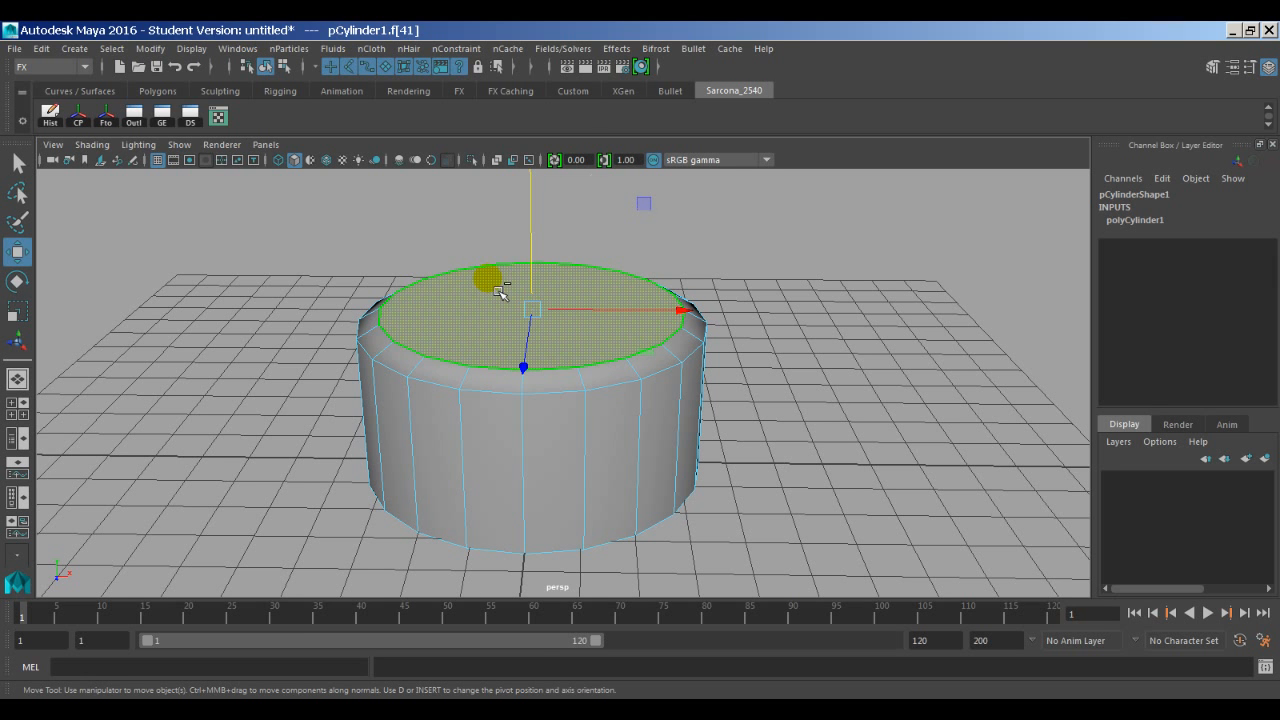
Extrude the top face upward by about 0.974 to form the jar's neck.
key("space")
left_click_drag(343, 320, 369, 420)
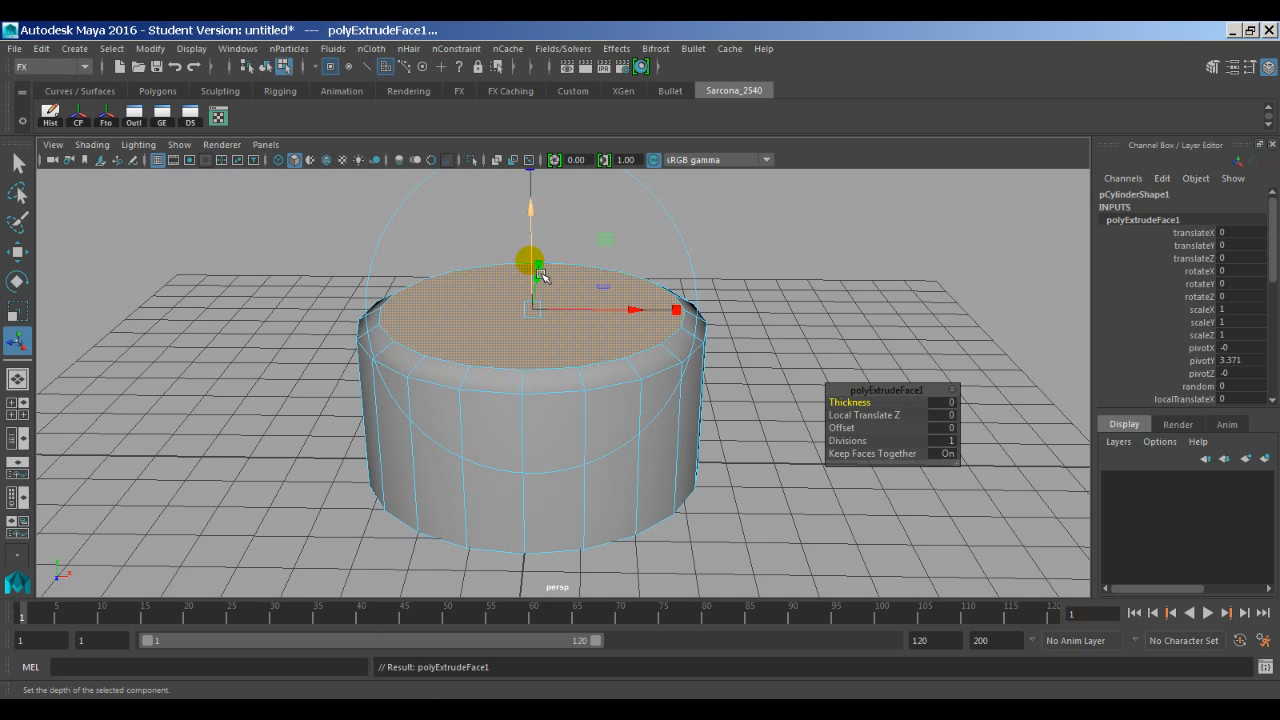
left_click_drag(540, 275, 566, 180, "alt")
left_click_drag(560, 240, 588, 272, "alt")
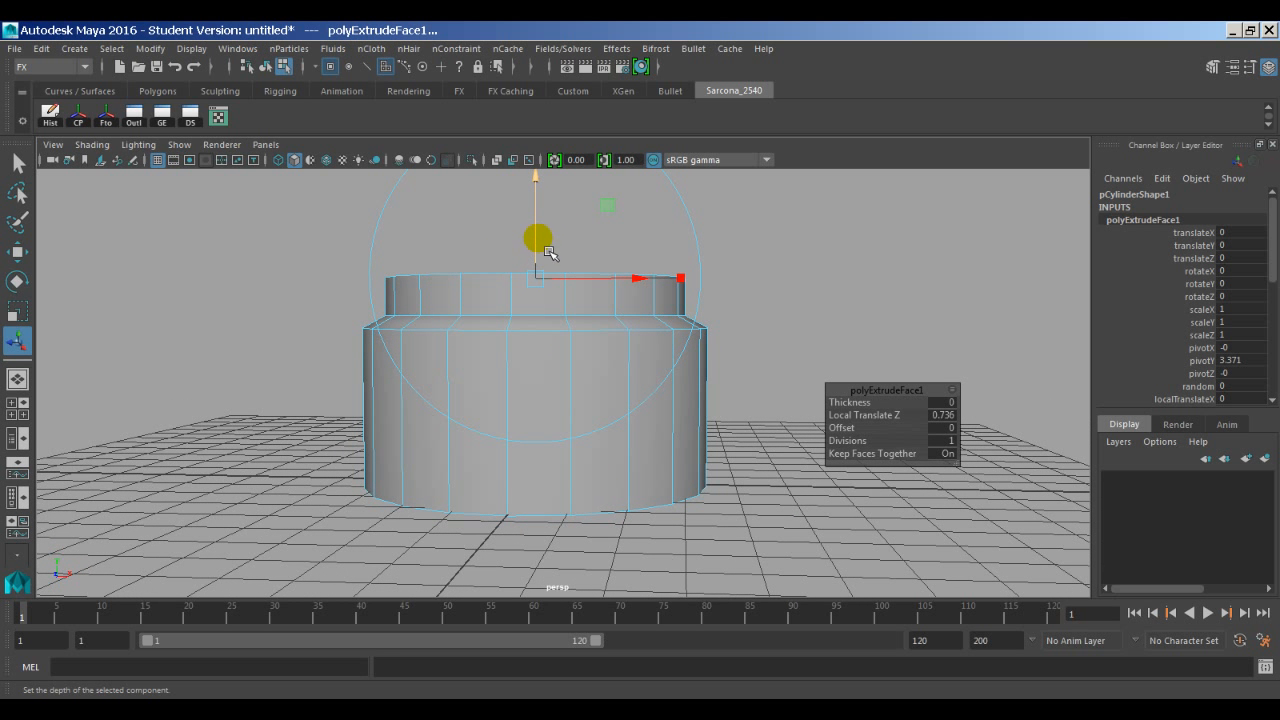
left_click_drag(547, 250, 545, 236)
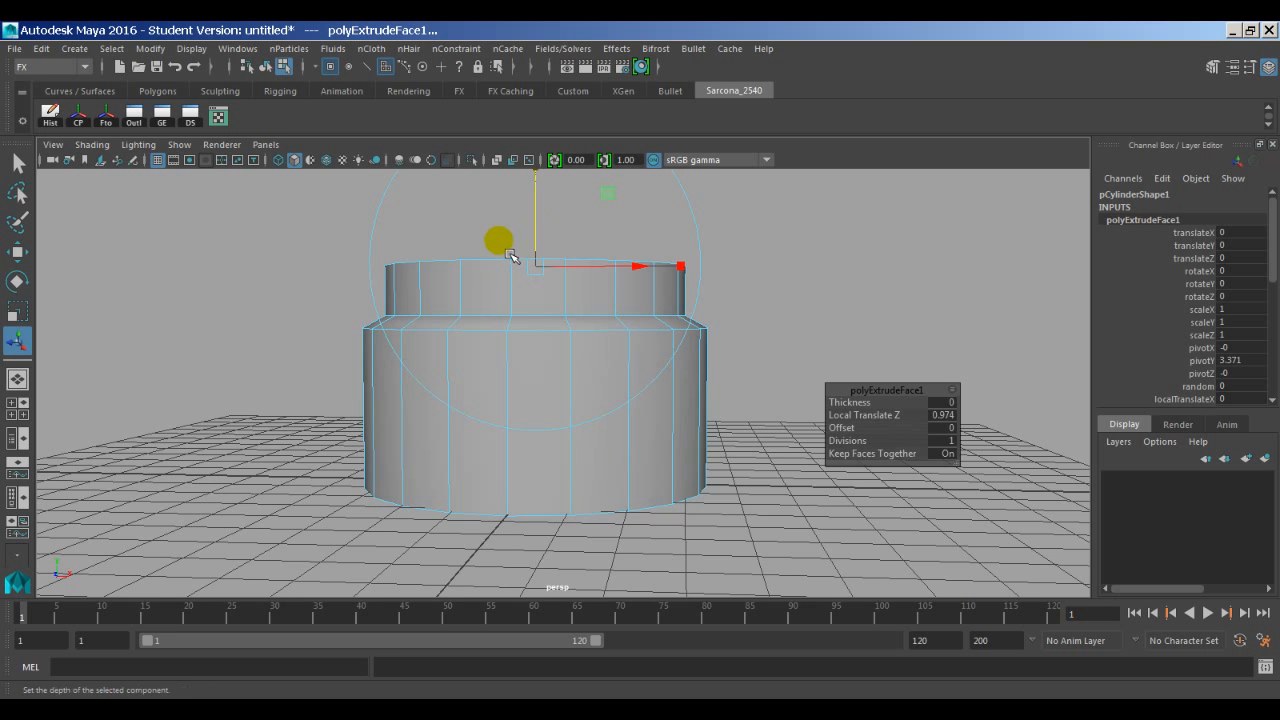
Extrude the neck's top face in place and scale it slightly inward to leave a thin rim.
middle_click_drag(512, 257, 506, 283, "alt")
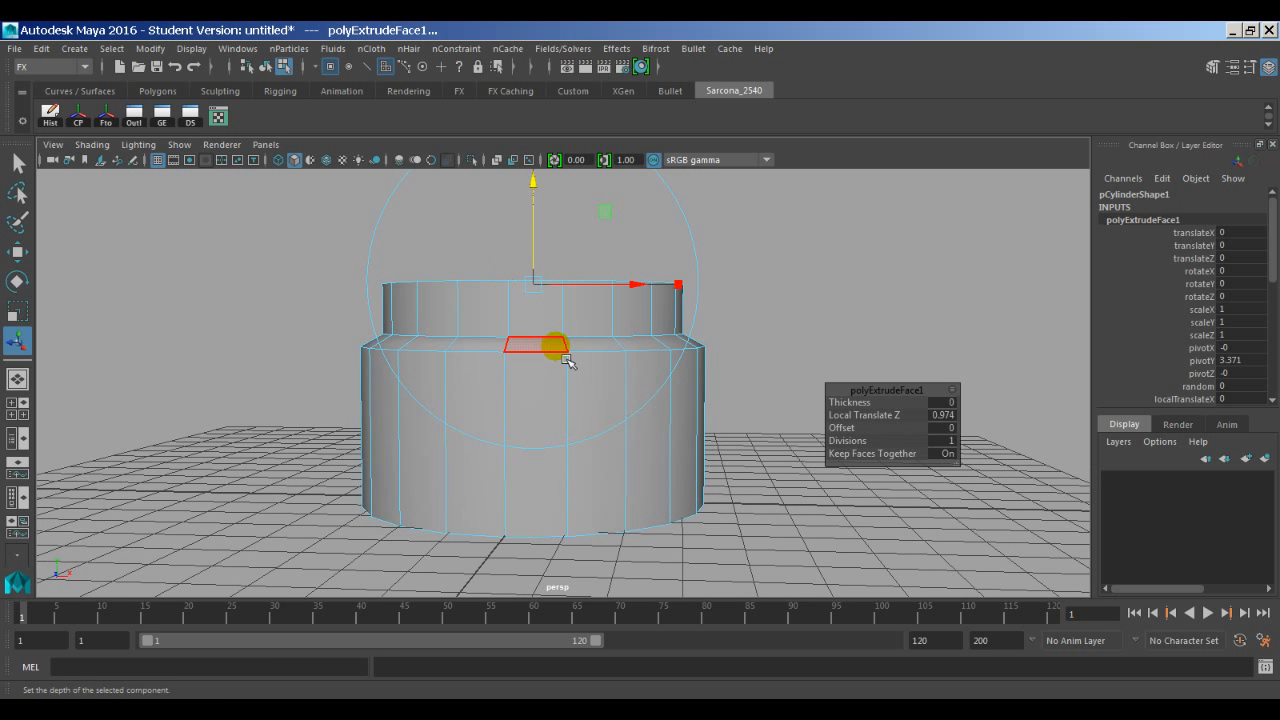
left_click_drag(566, 357, 655, 346, "alt")
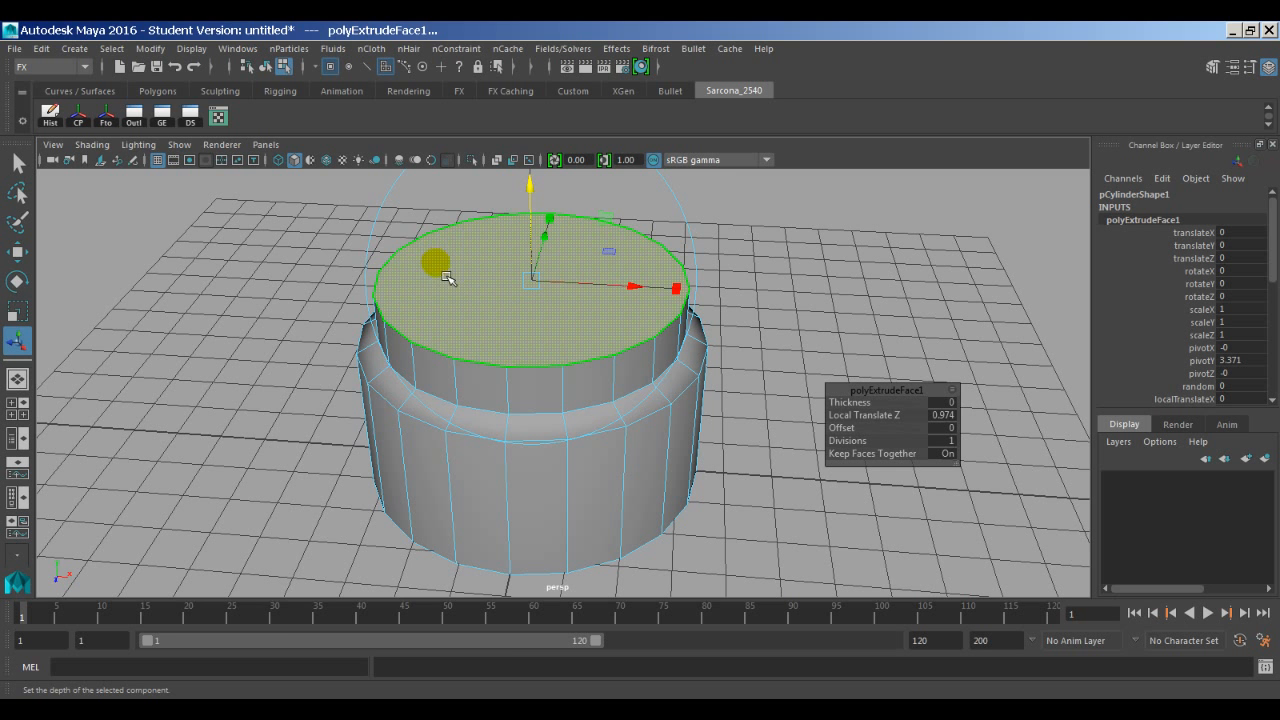
key("space")
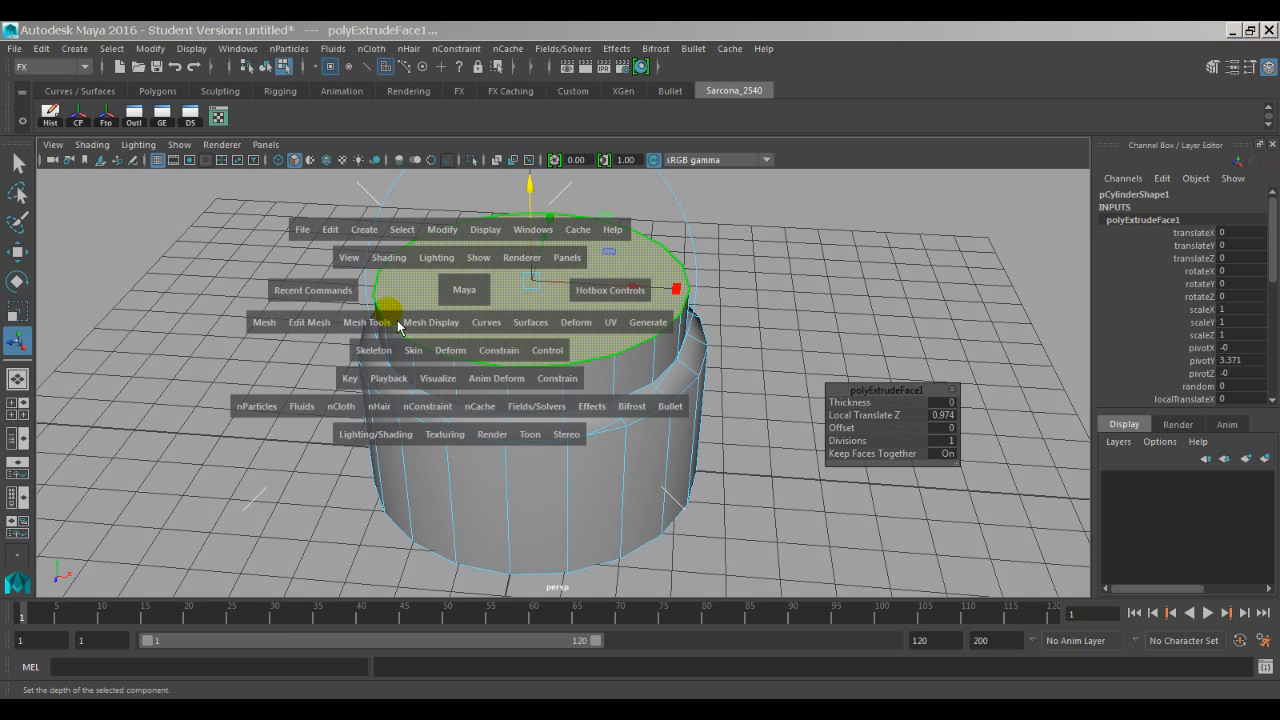
left_click(307, 326)
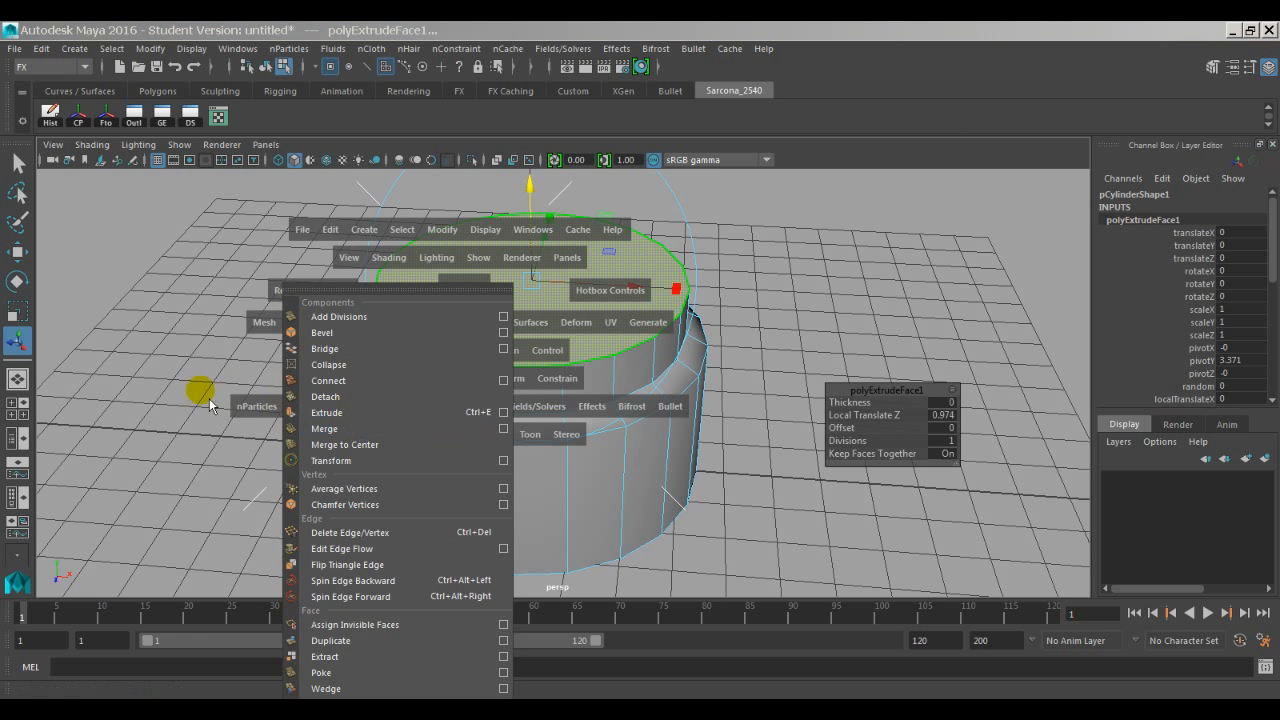
left_click(326, 412)
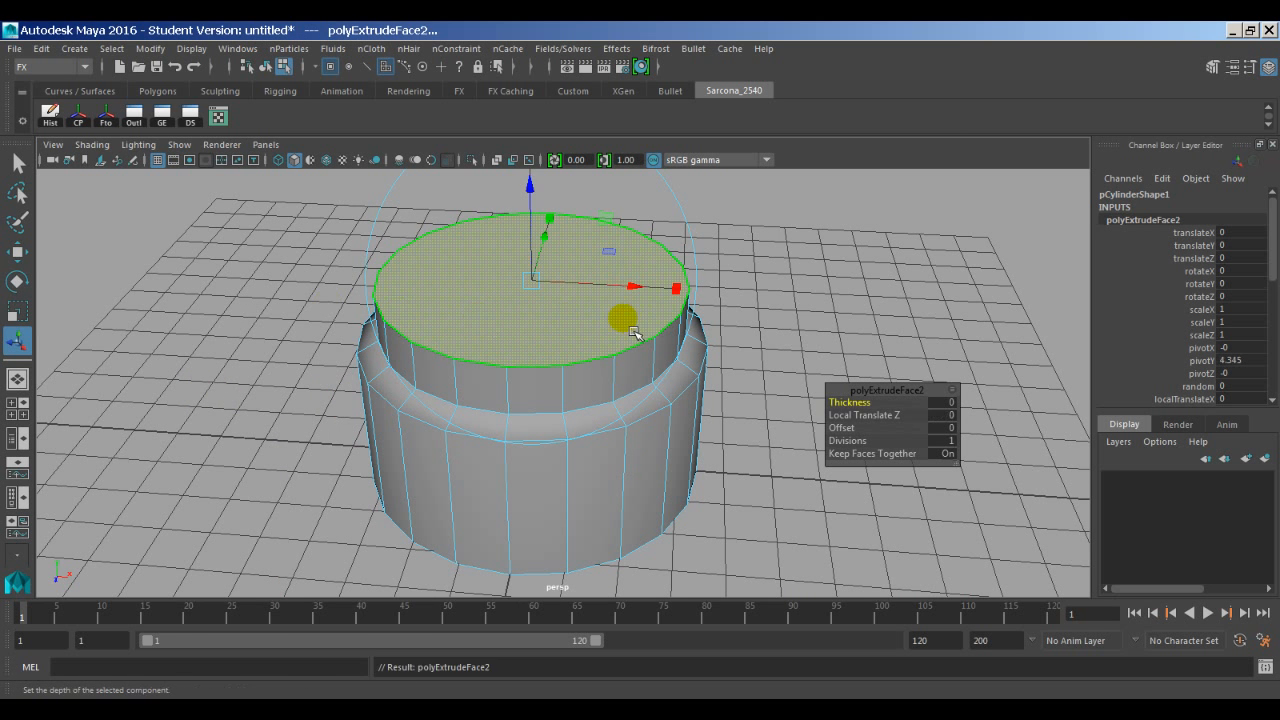
left_click_drag(587, 358, 530, 428, "alt")
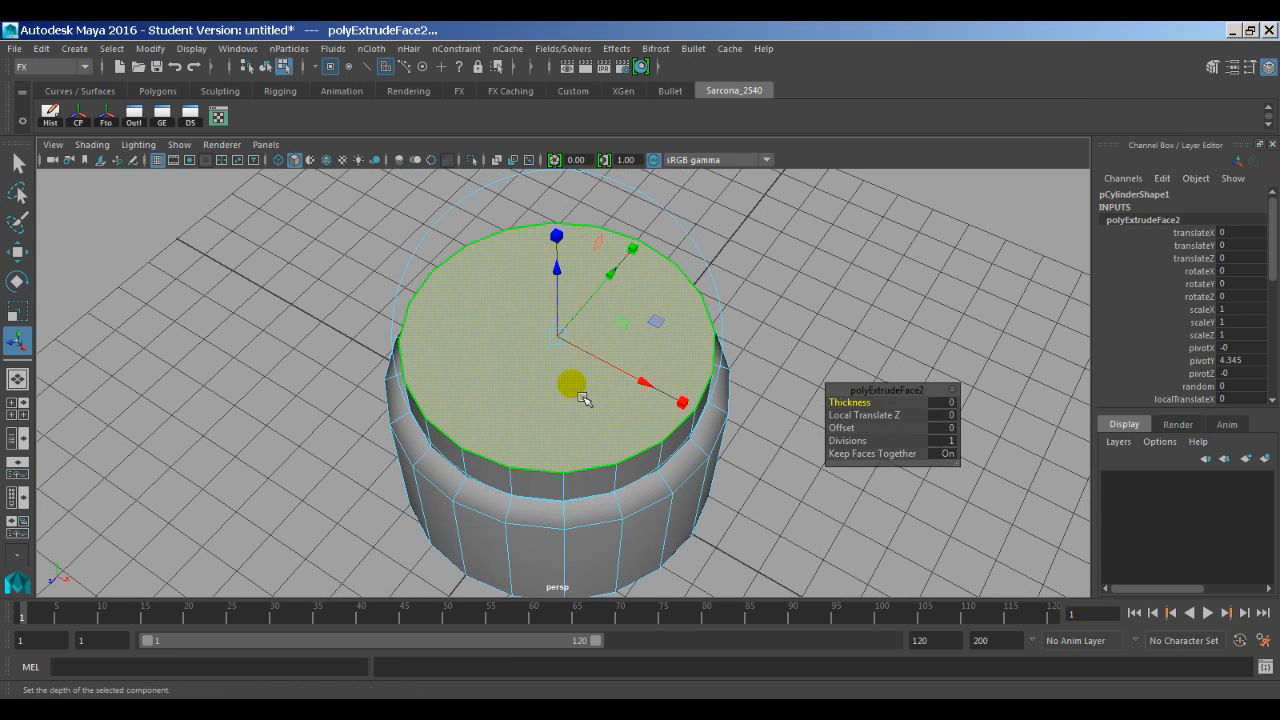
key("r")
left_click_drag(571, 353, 420, 339)
left_click_drag(496, 370, 691, 328, "alt")
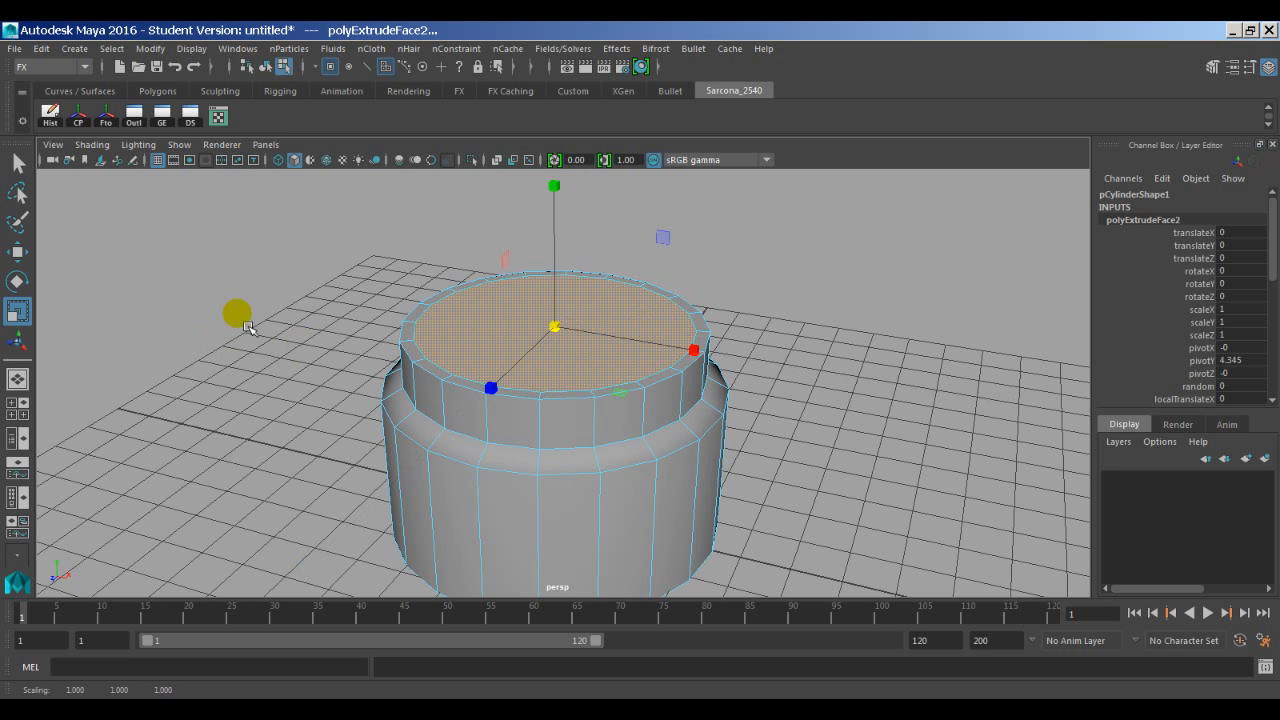
left_click_drag(248, 326, 268, 364, "alt")
right_click_drag(274, 364, 392, 366, "alt")
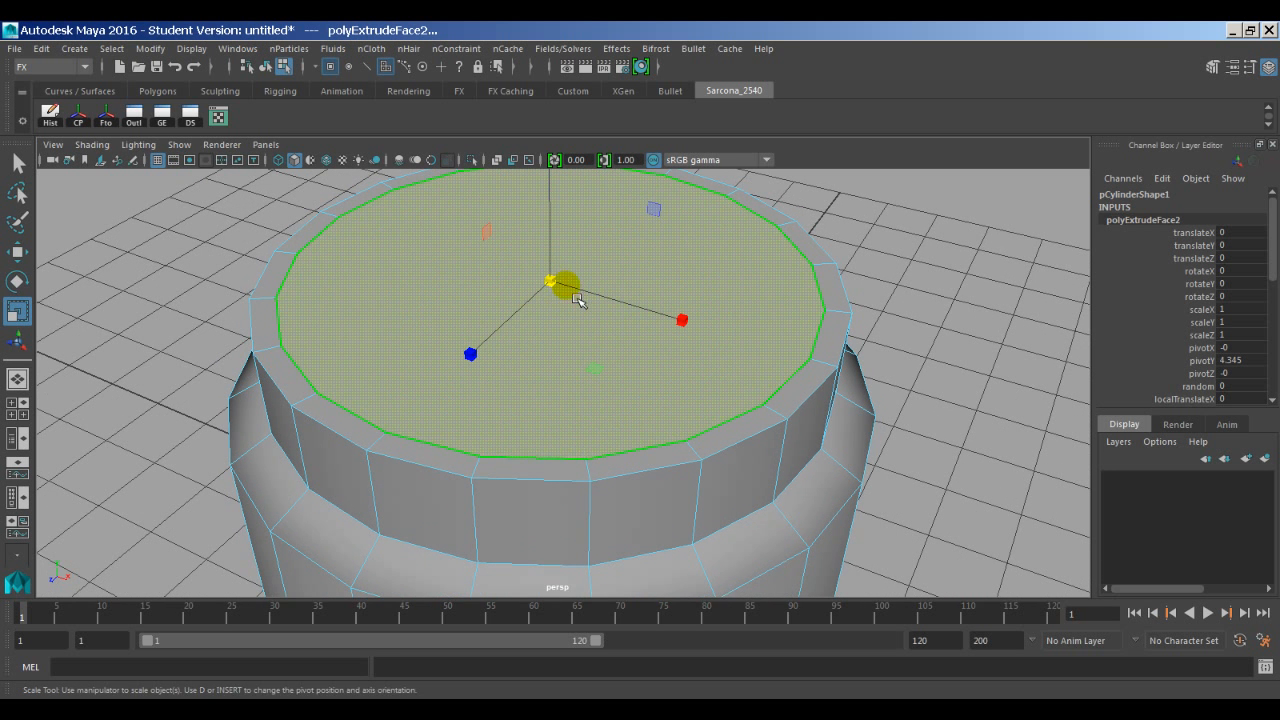
left_click_drag(558, 287, 577, 293)
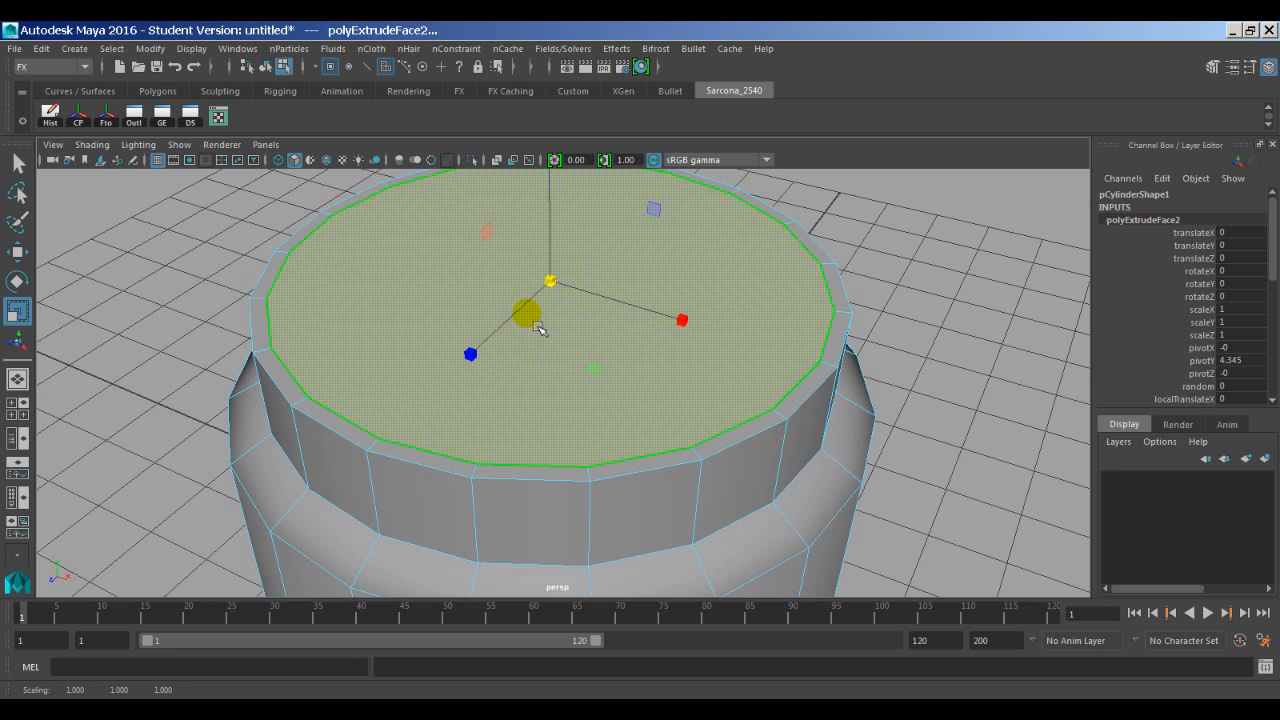
Extrude the face inside the rim slightly downward, to a Local Translate Z of about -0.043.
middle_click_drag(527, 333, 514, 338, "alt")
key("ctrl+e")
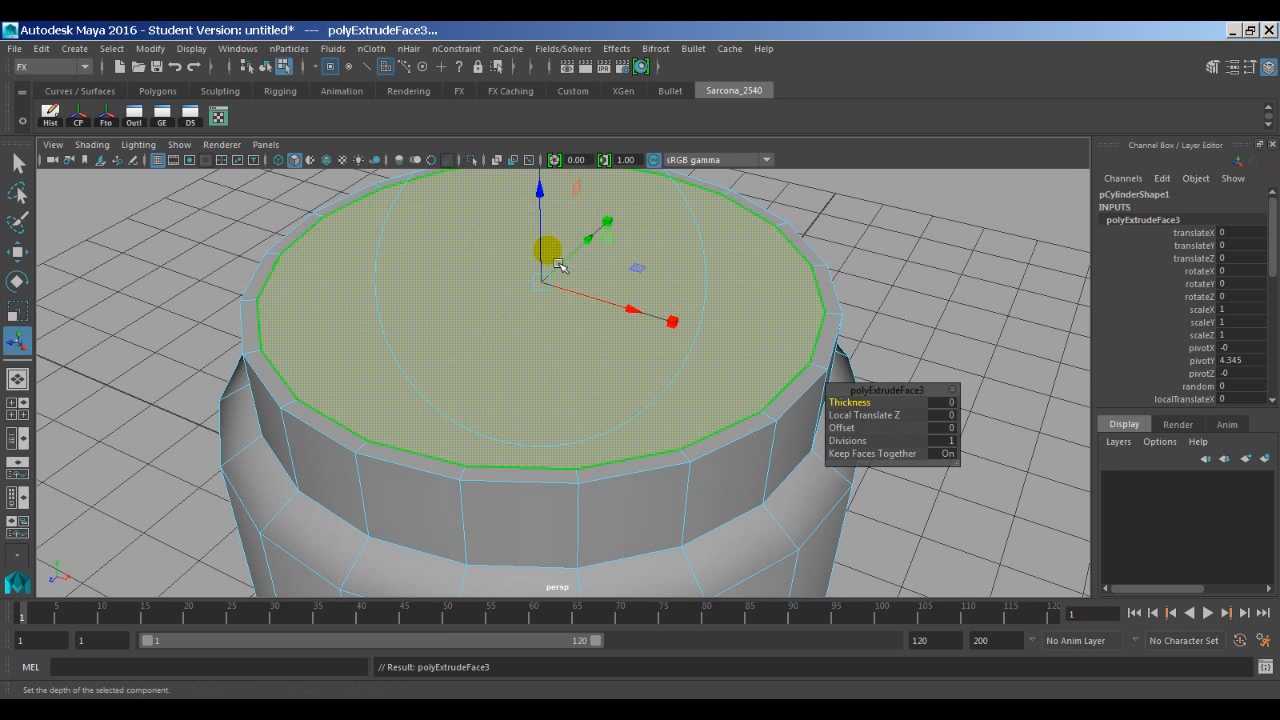
left_click_drag(551, 206, 555, 215)
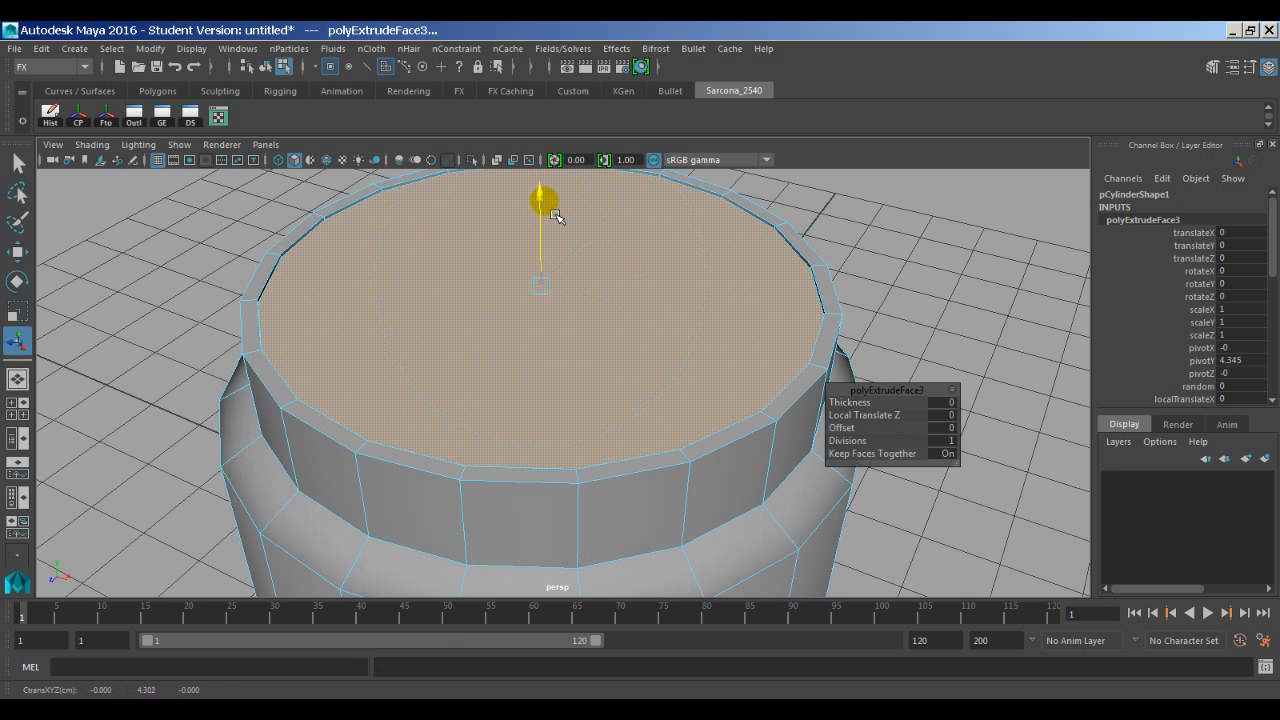
left_click_drag(553, 318, 557, 294, "alt")
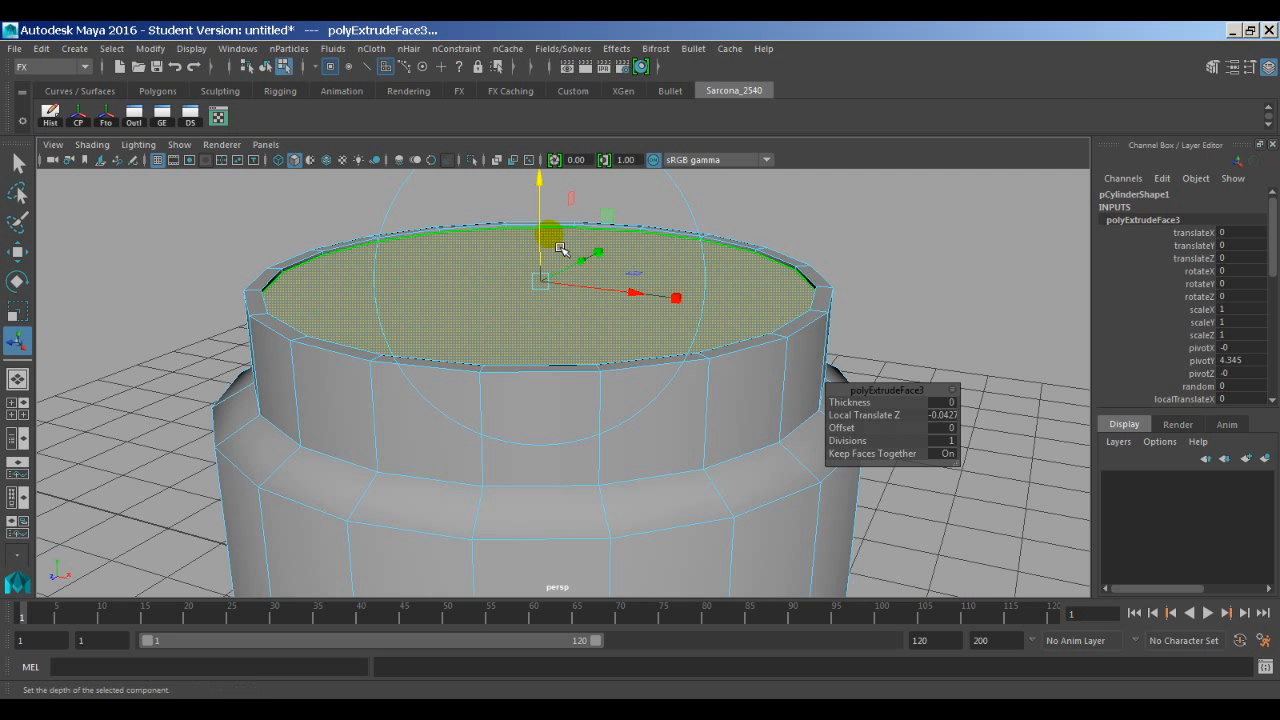
middle_click_drag(560, 305, 620, 257, "alt")
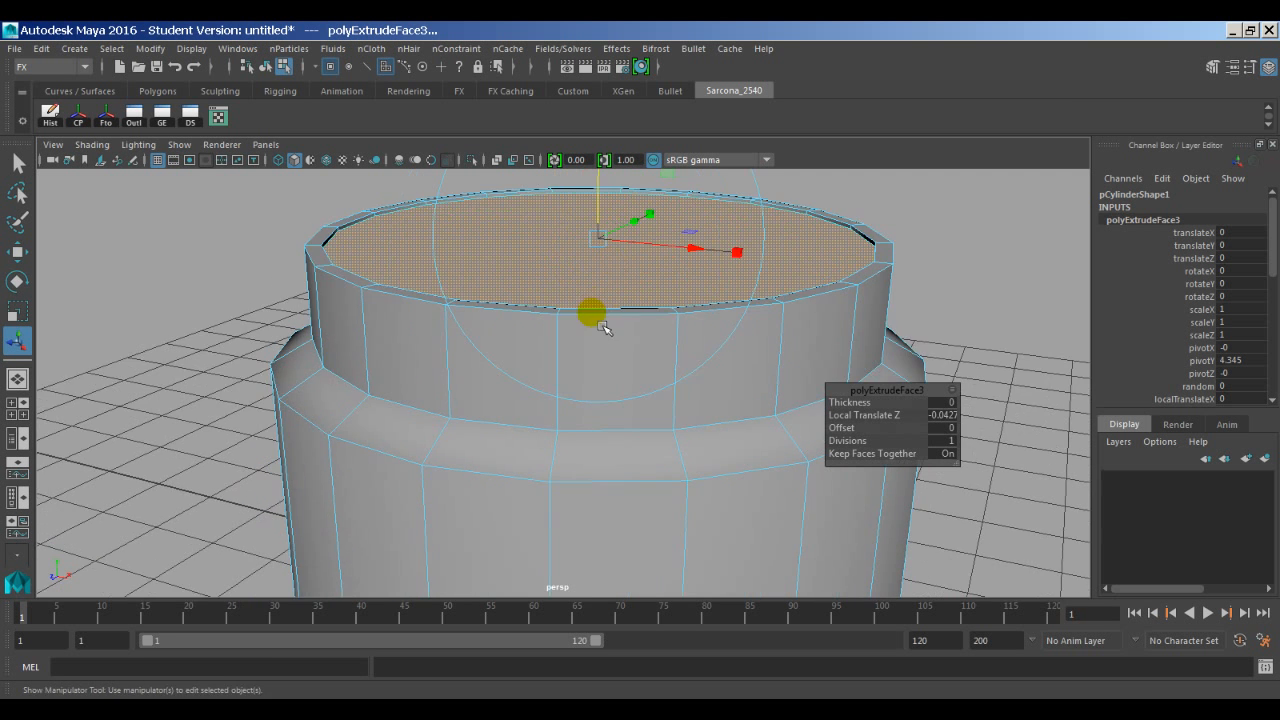
left_click_drag(602, 325, 614, 300, "alt")
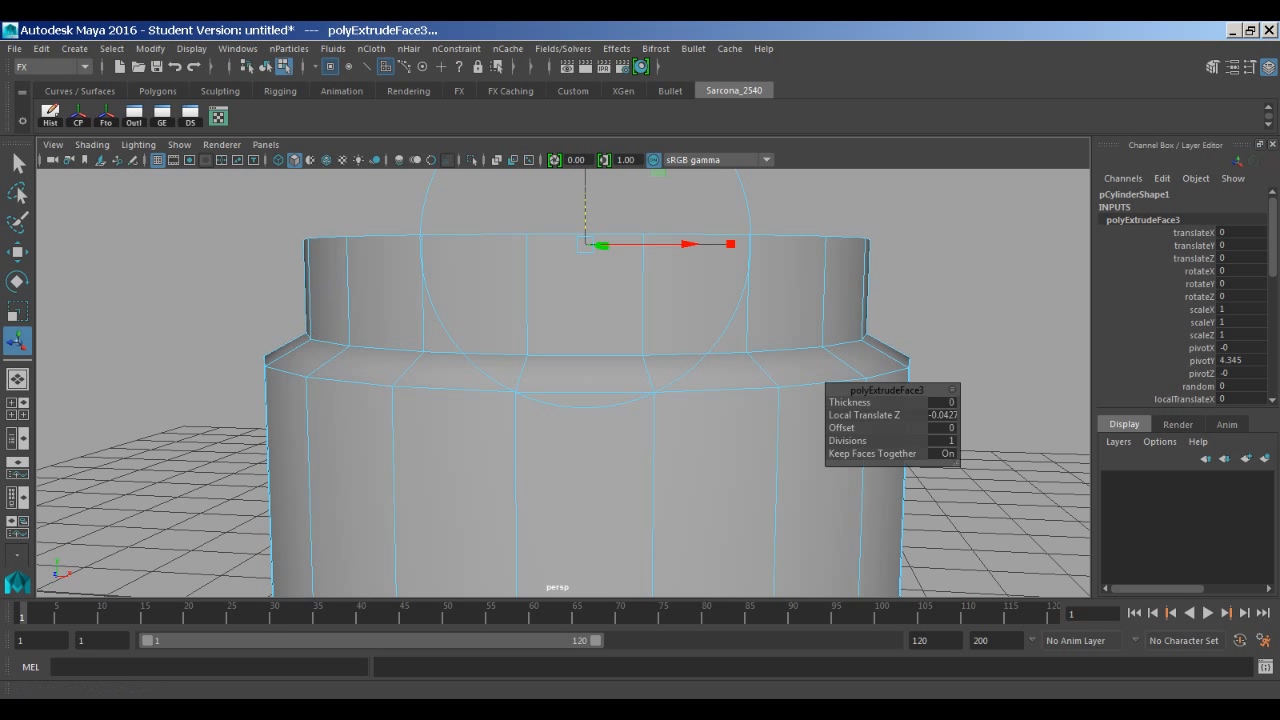
Check the neck against the reference photo and insert an edge loop around the lower part of the jar's neck.
left_click_drag(0, 119, 645, 119)
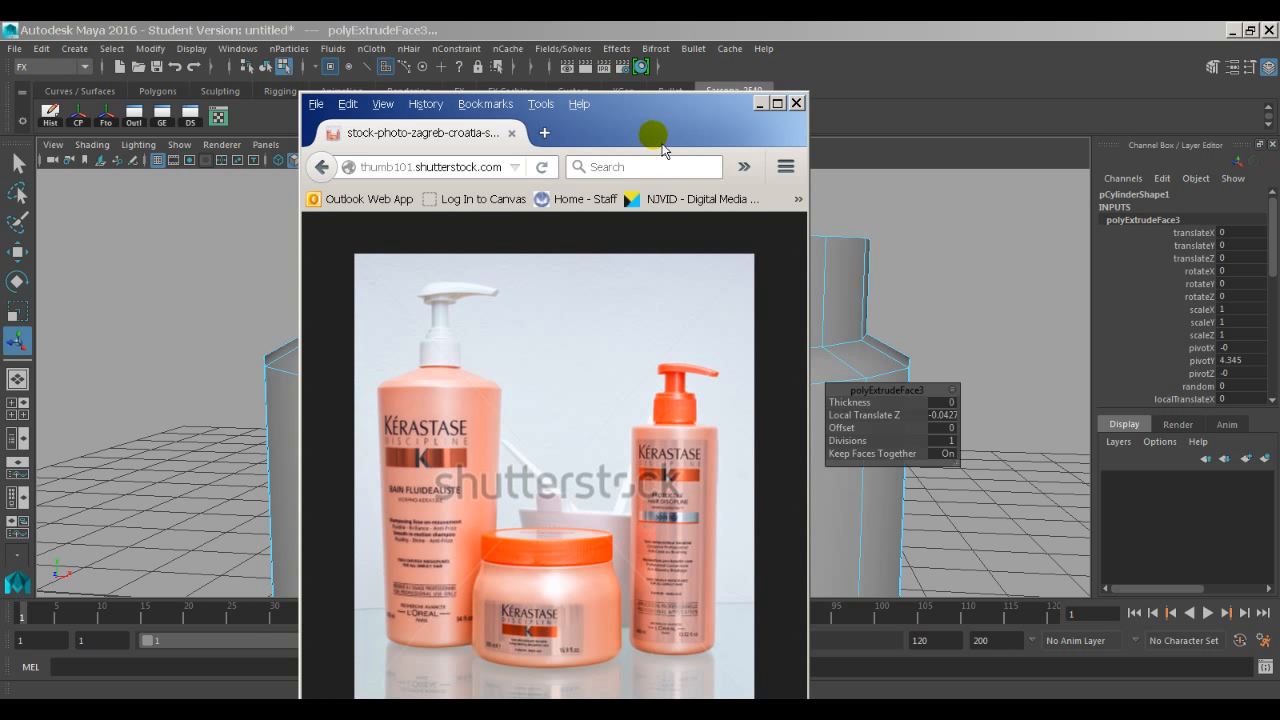
left_click_drag(662, 148, 0, 148)
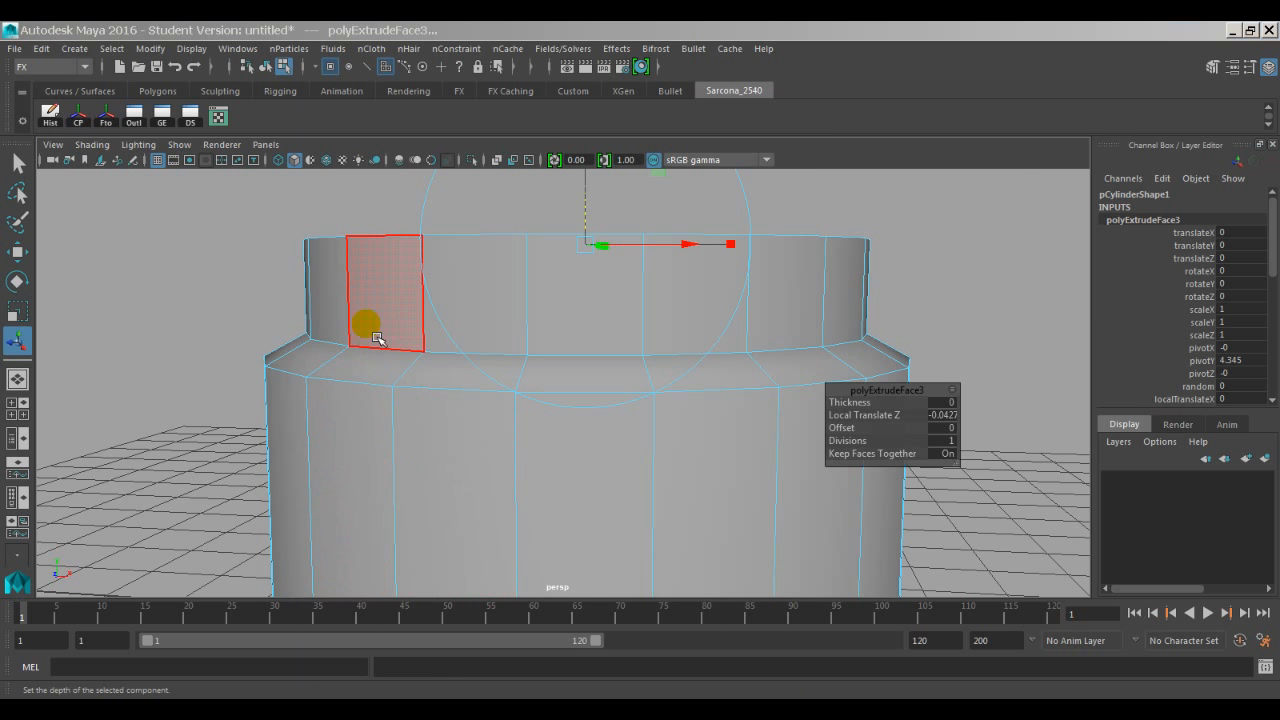
right_click_drag(377, 338, 460, 190)
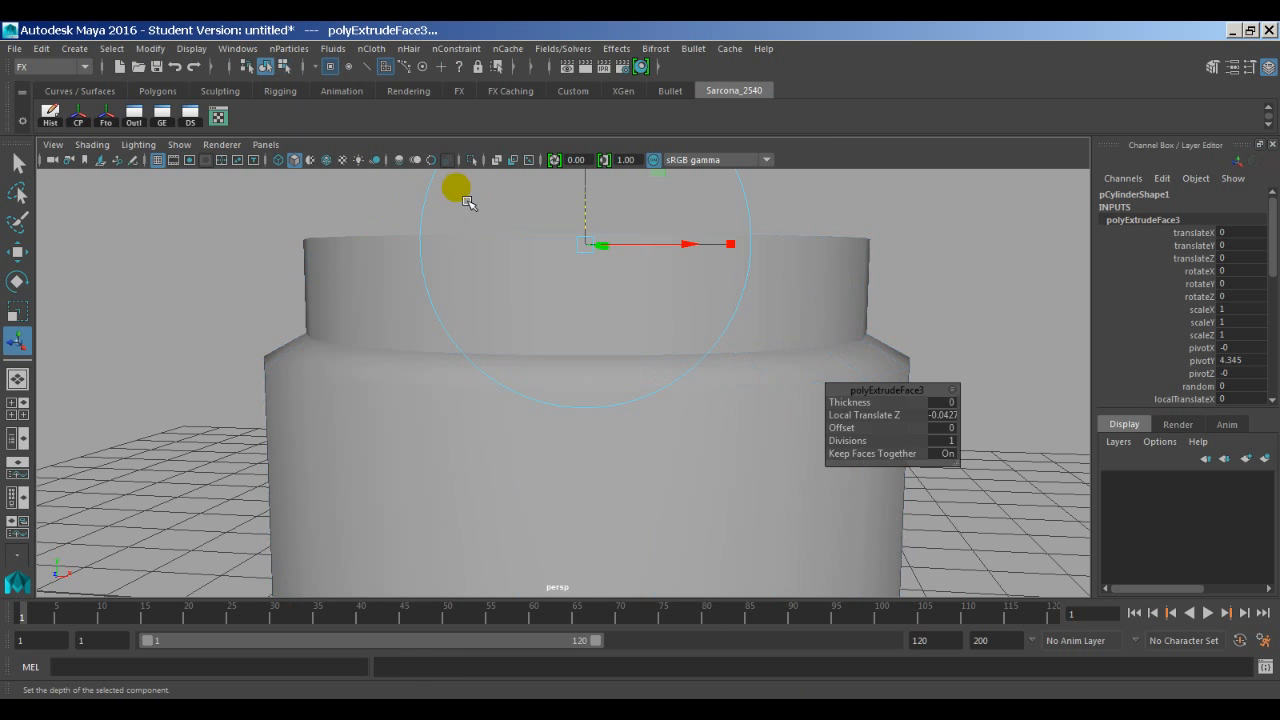
left_click(337, 336)
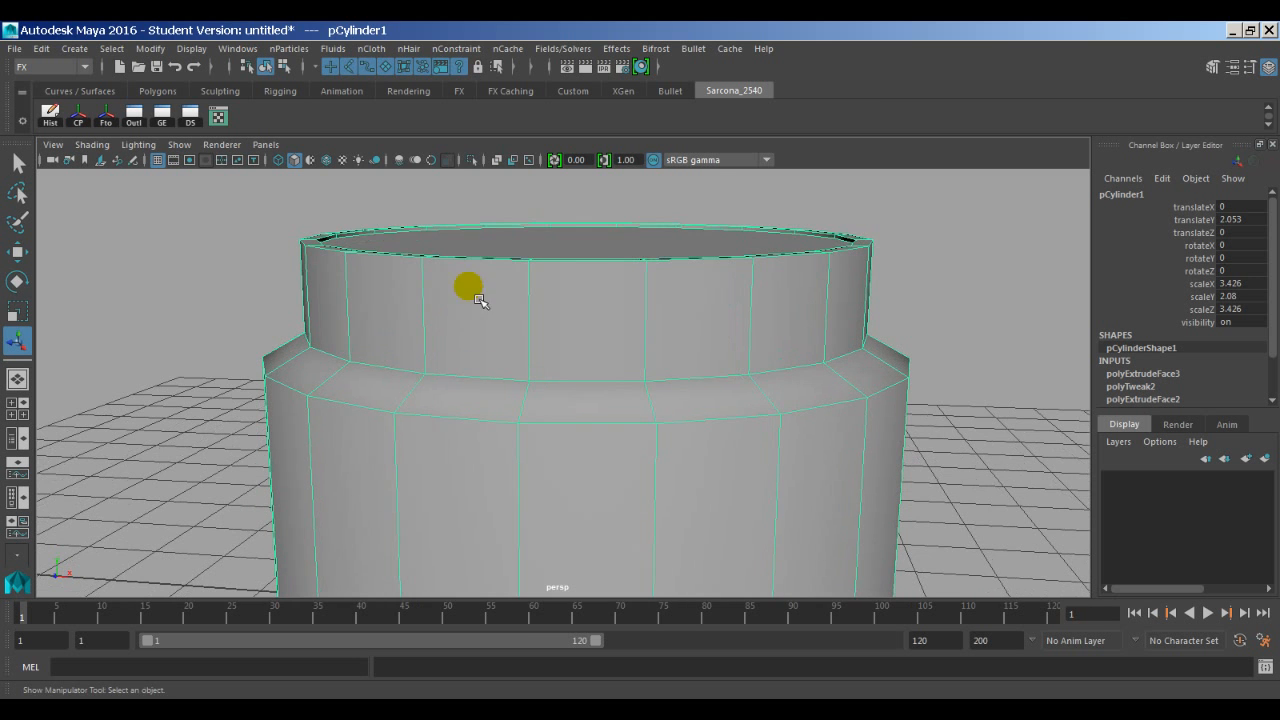
key("space")
left_click(389, 234)
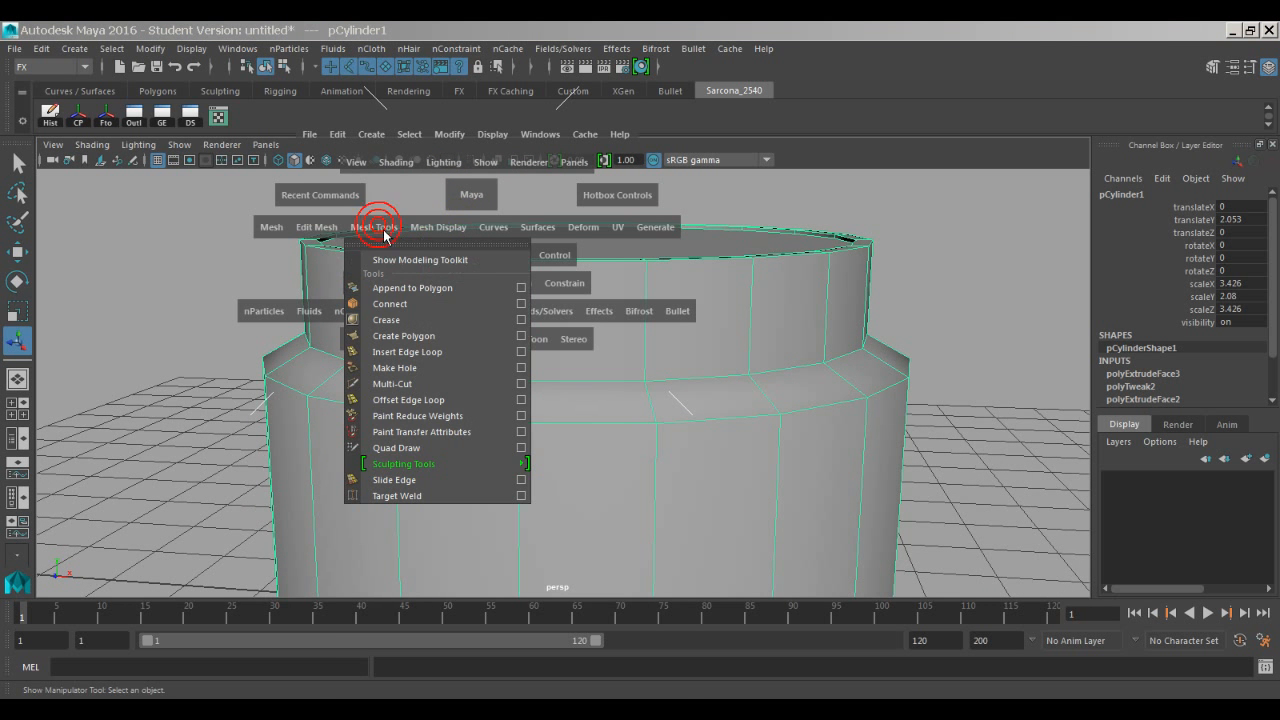
left_click(444, 358)
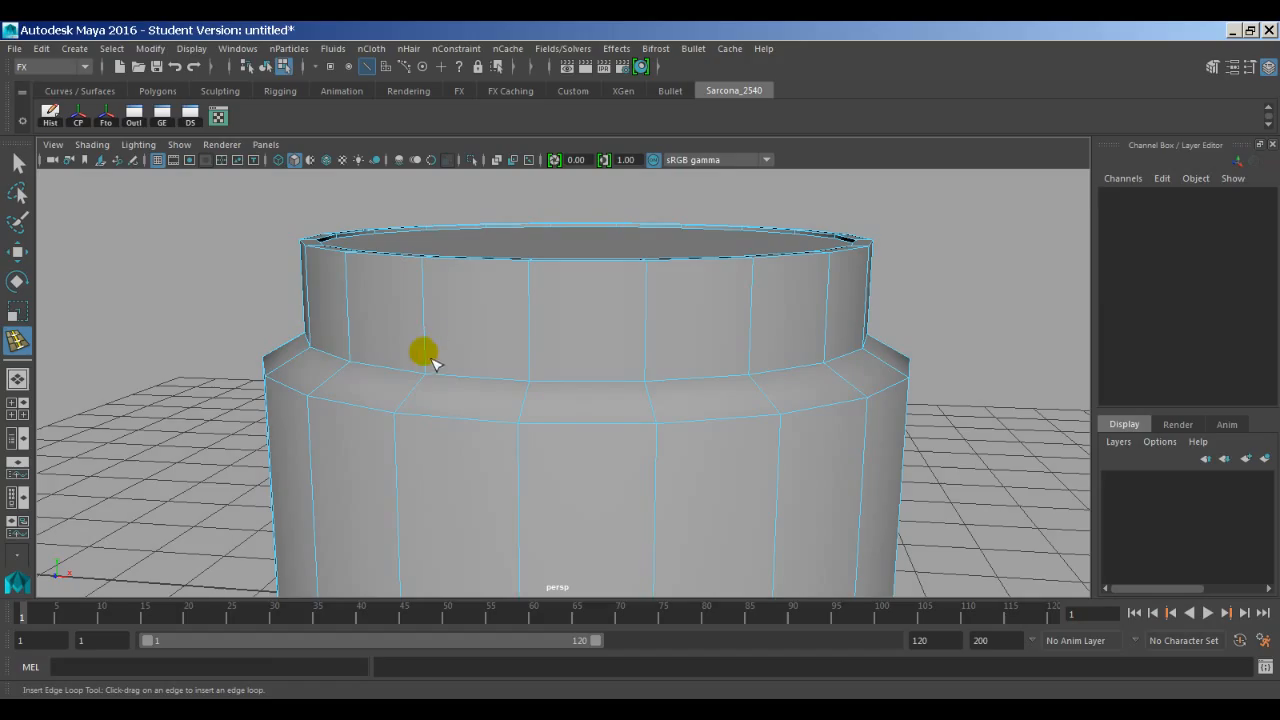
left_click_drag(436, 351, 437, 348)
left_click_drag(463, 420, 466, 407, "alt")
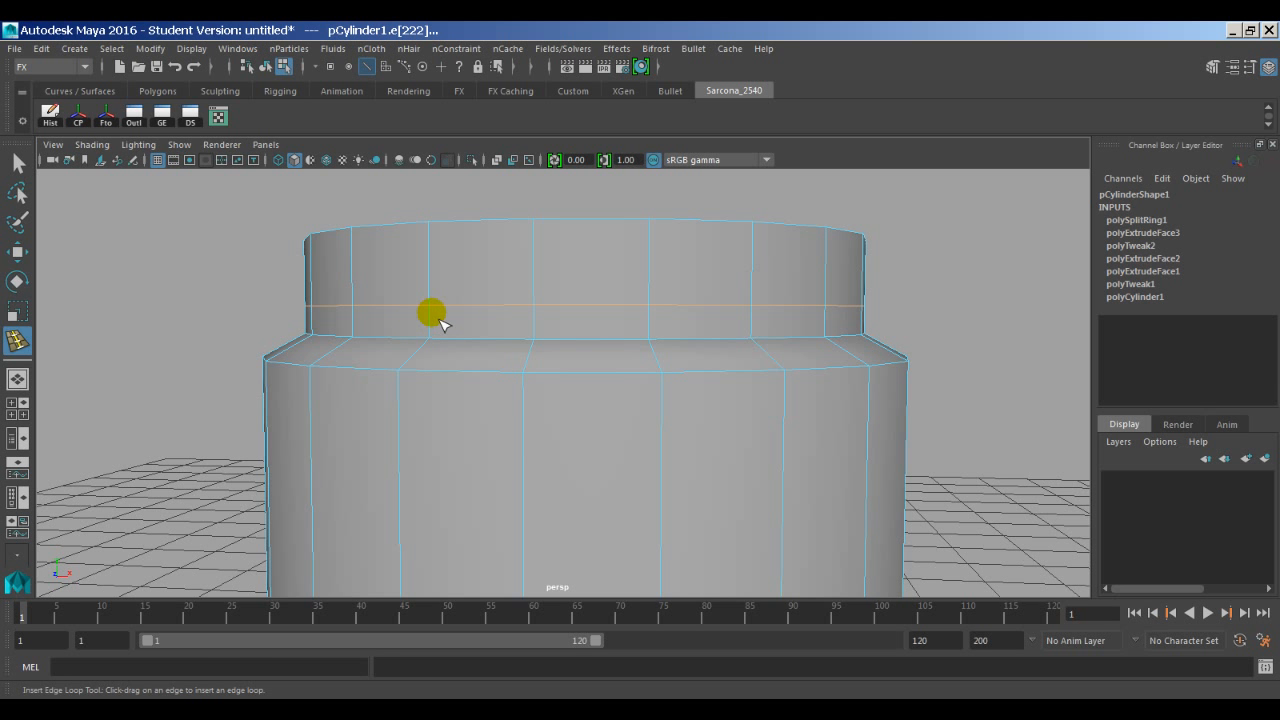
Bevel the neck's new edge loop with a fraction of 0.2 and 3 segments.
key("w")
left_click_drag(574, 346, 554, 390, "alt")
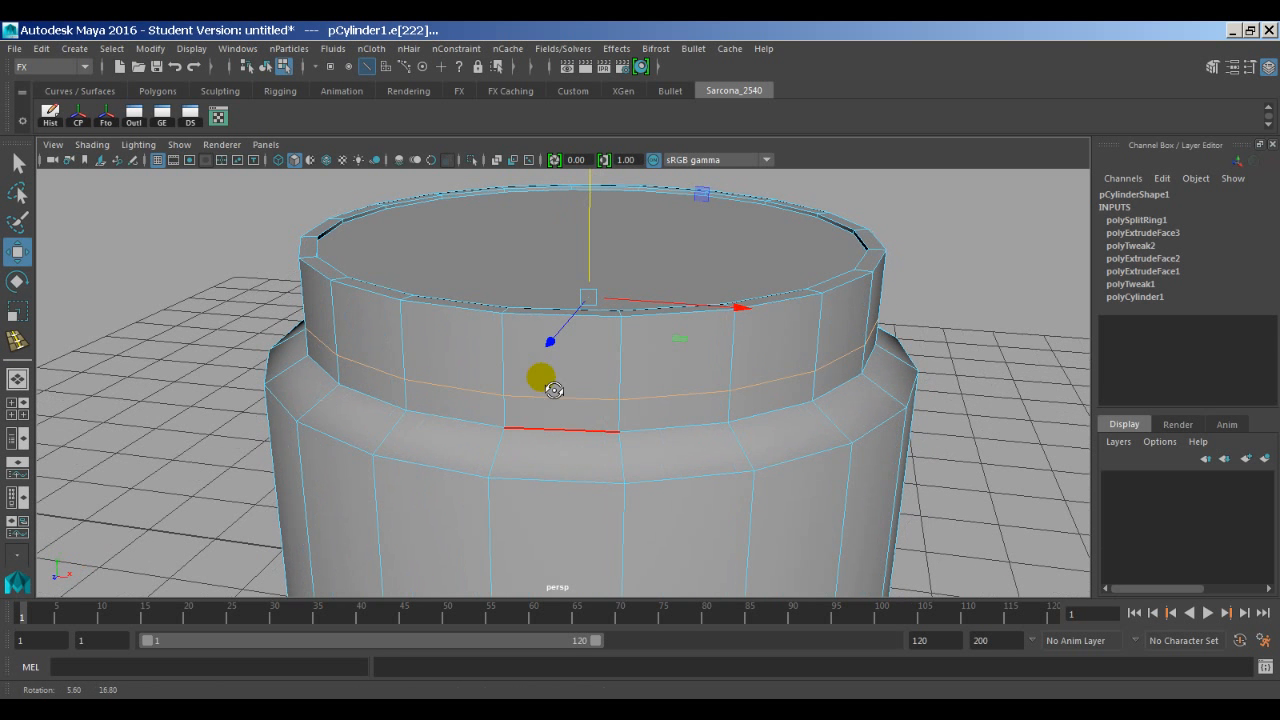
key("space")
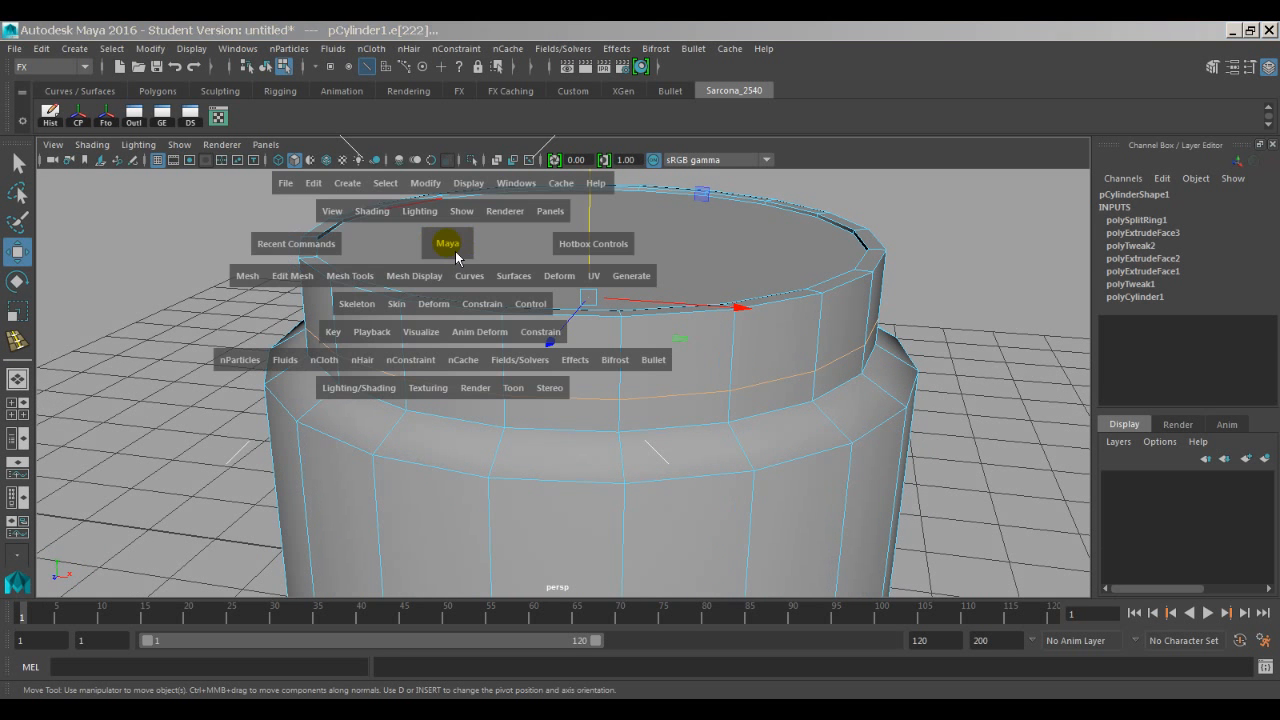
left_click_drag(314, 285, 340, 333)
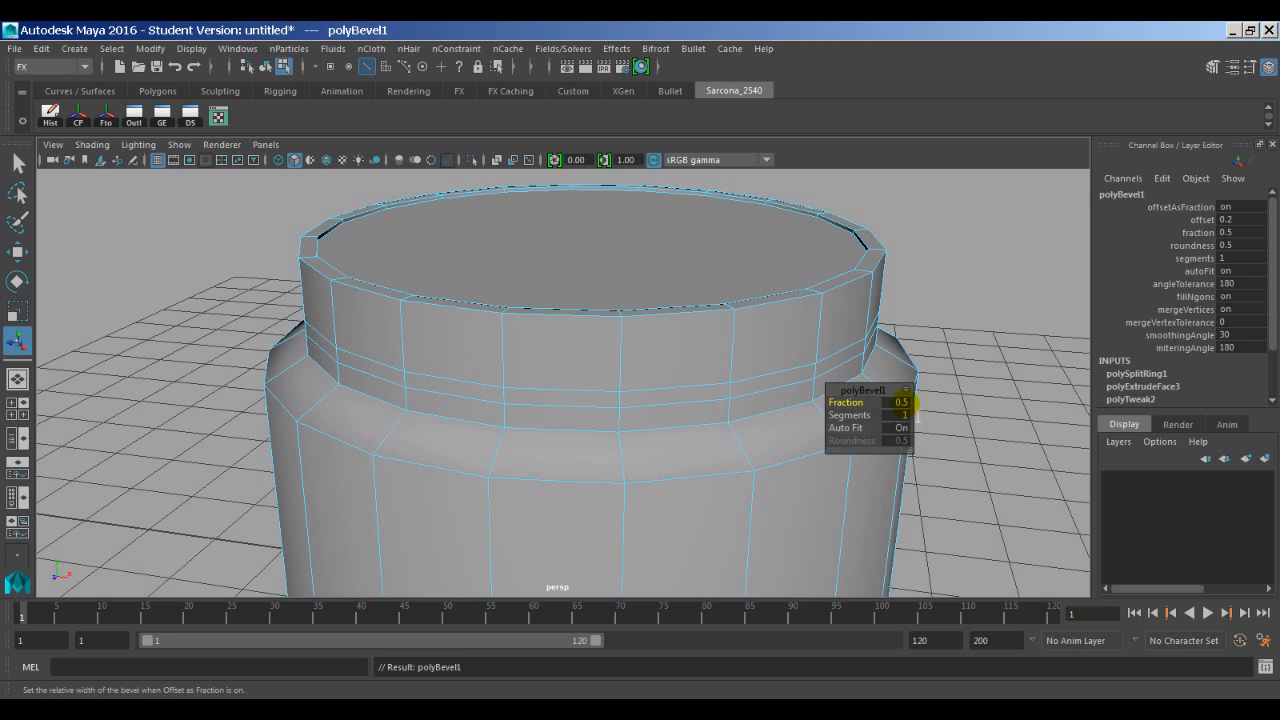
left_click(903, 402)
key("Return")
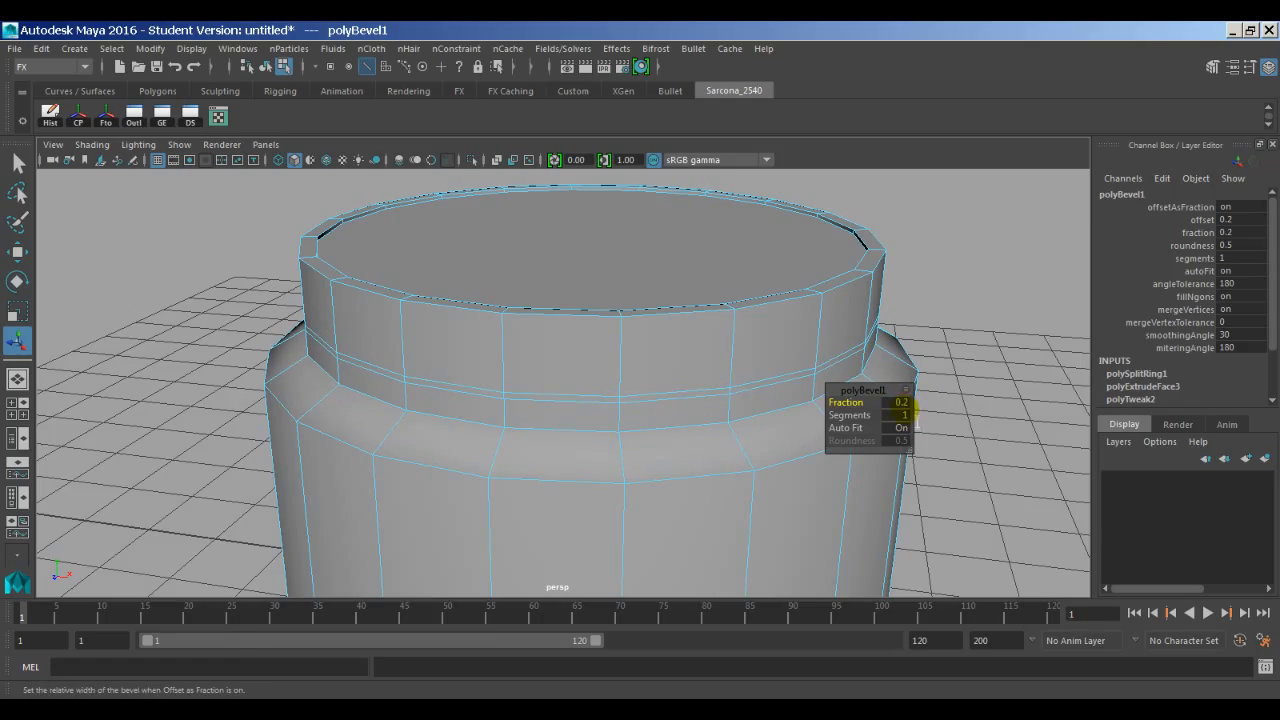
left_click(903, 414)
type("3")
key("Return")
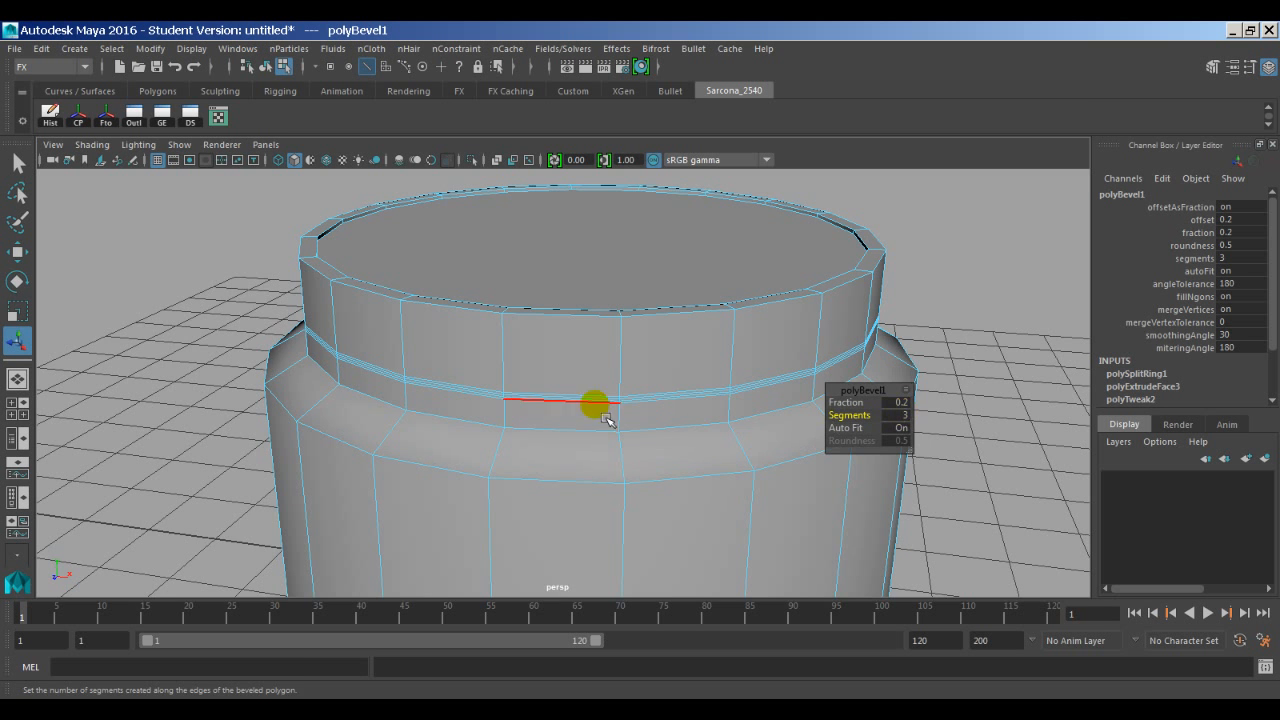
Inspect the beveled band on the neck up close and set its bevel segments to 4.
right_click_drag(517, 405, 950, 357, "alt")
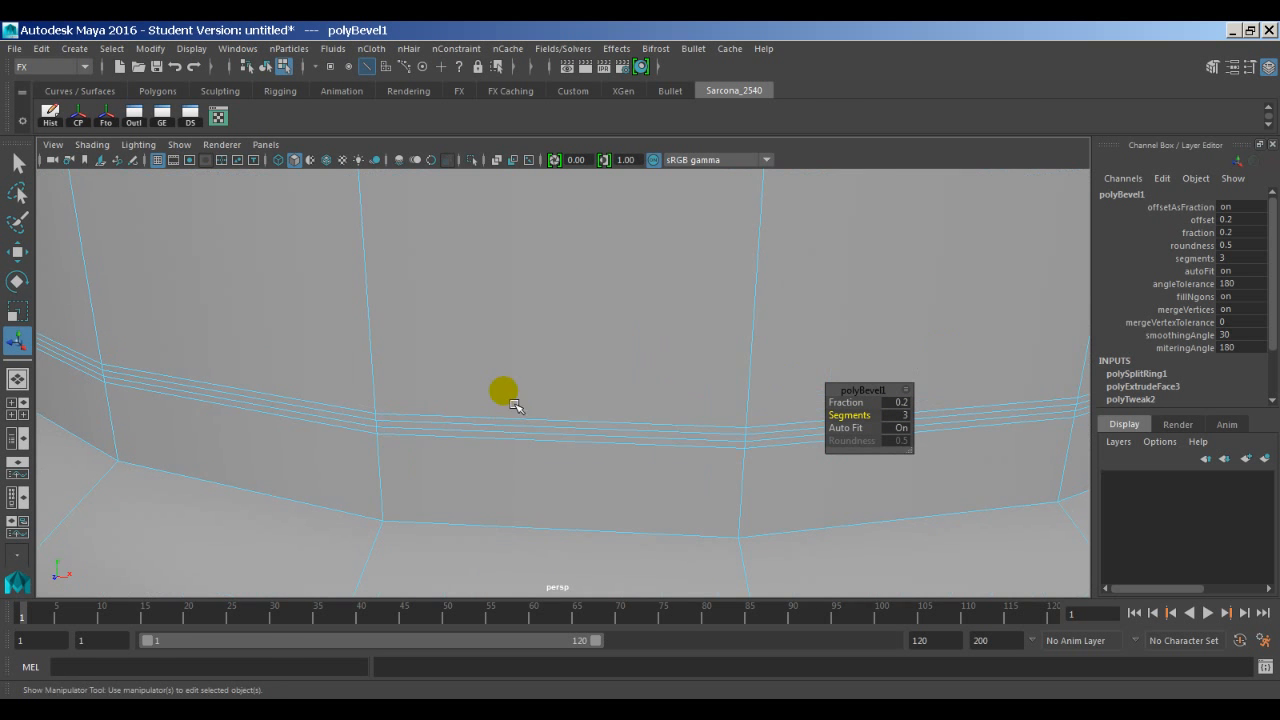
middle_click_drag(515, 405, 536, 366, "alt")
right_click_drag(540, 380, 768, 361, "alt")
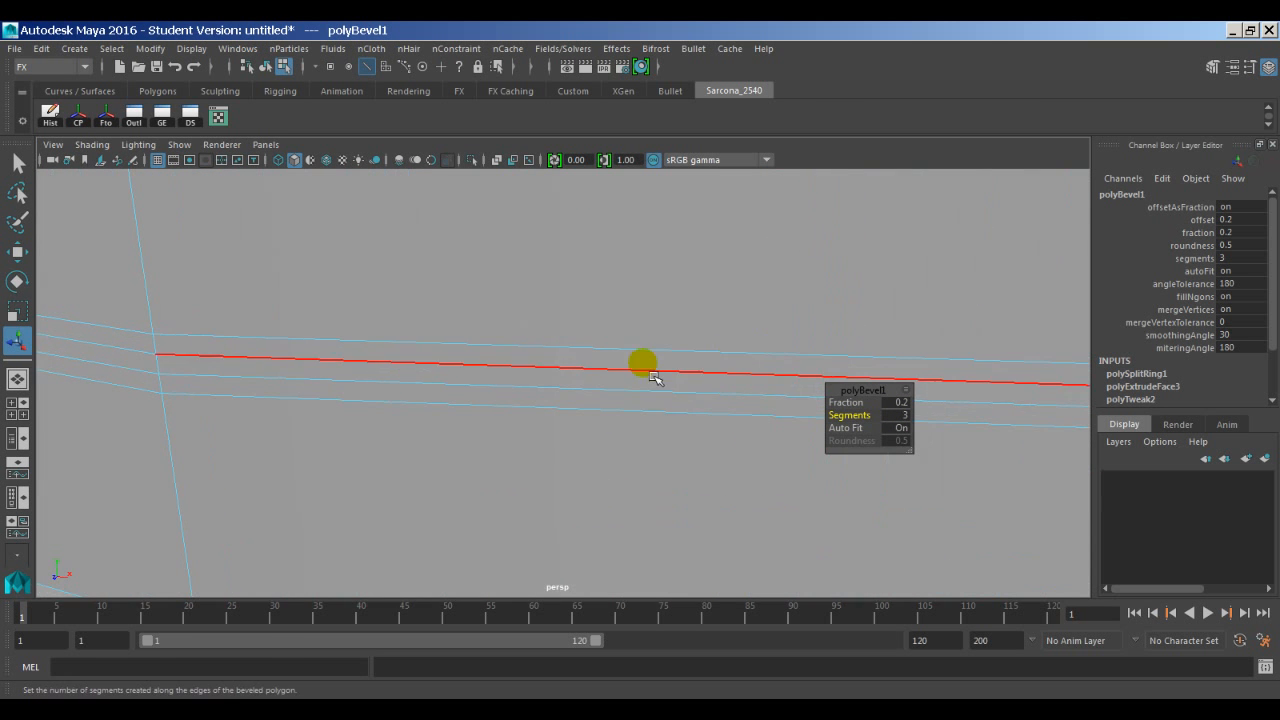
left_click(896, 405)
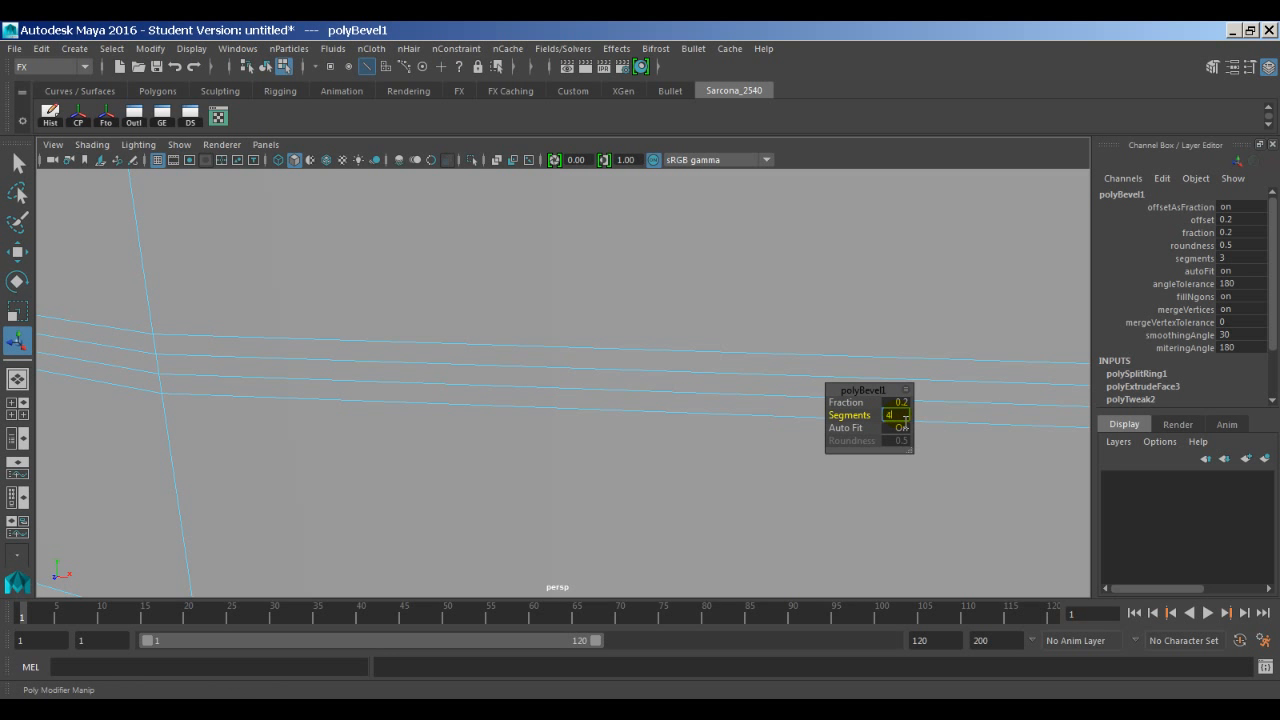
key("Return")
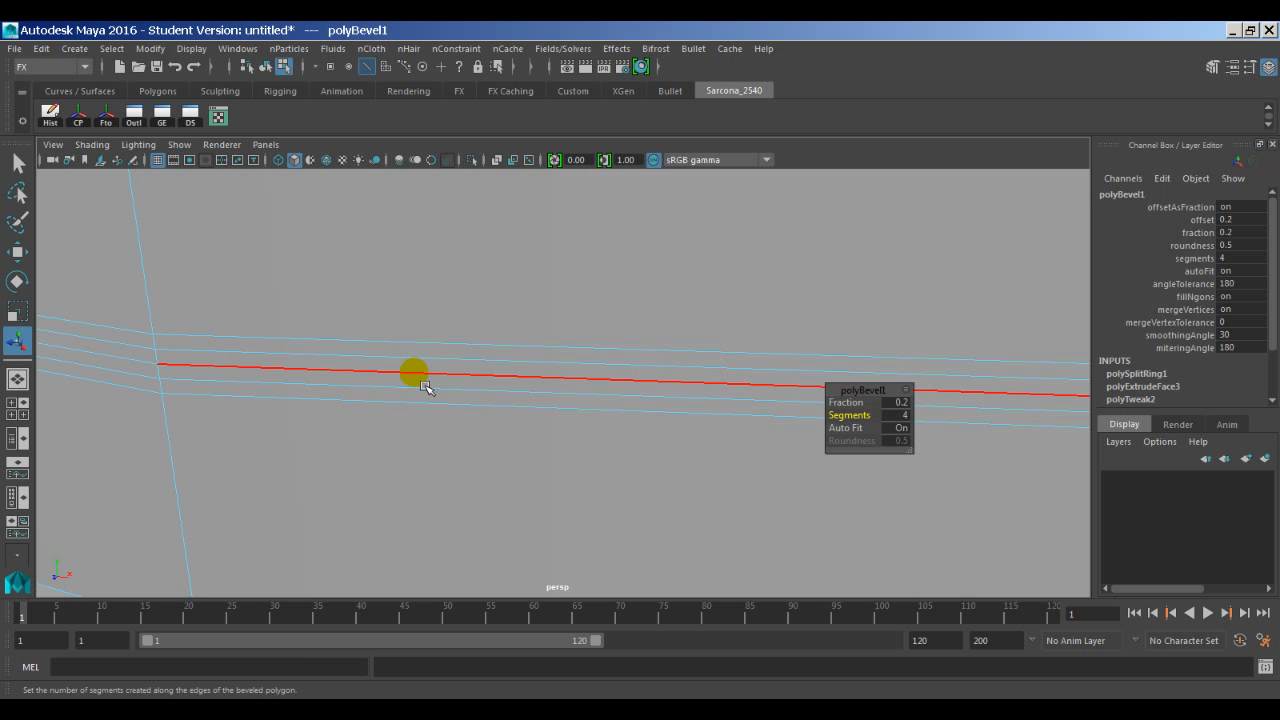
Select the middle edge loop of the beveled band and scale it inward in X and Z to about 0.991.
double_click(415, 372)
middle_click_drag(629, 433, 609, 465, "alt")
scroll(609, 460, "down", 5)
key("r")
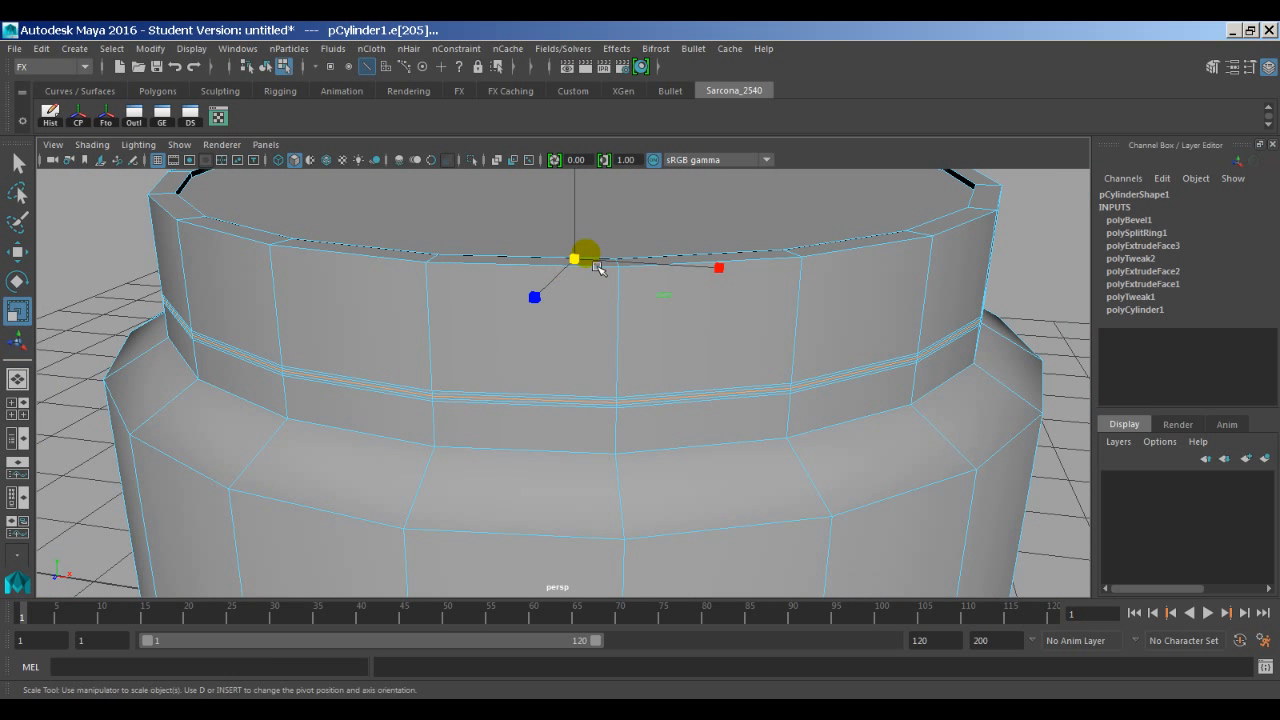
left_click_drag(587, 268, 587, 268)
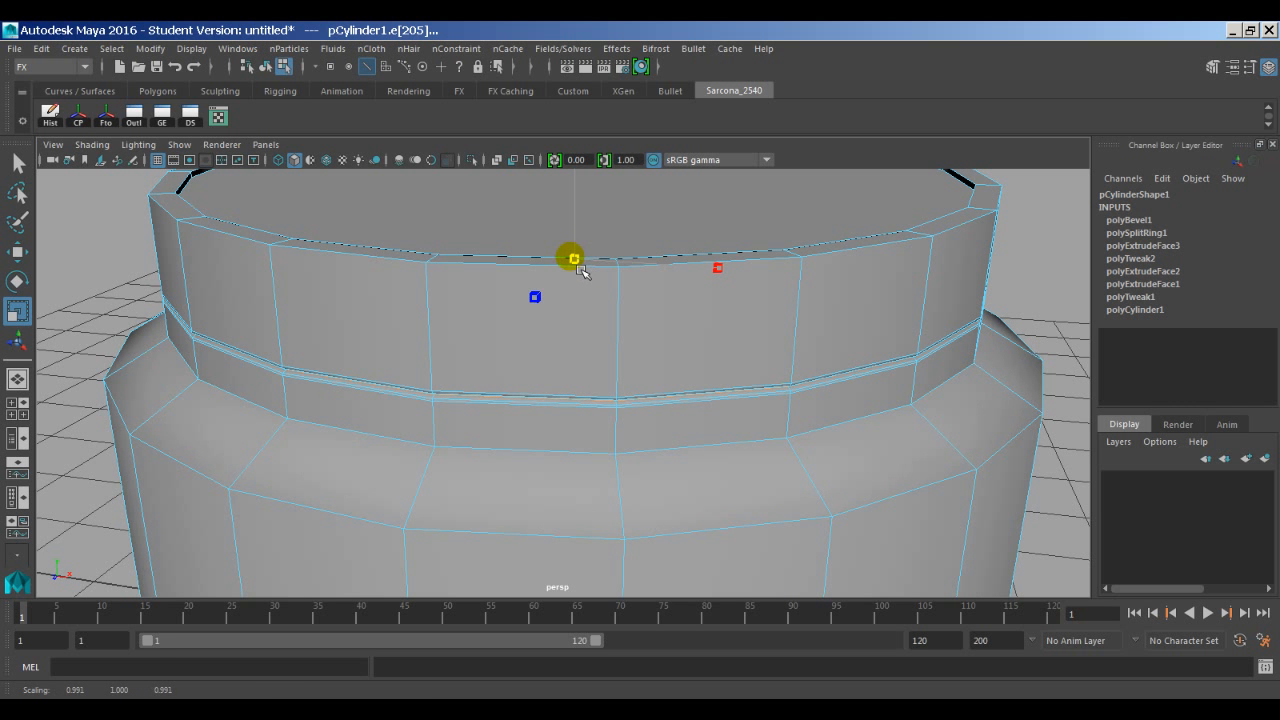
left_click_drag(577, 266, 577, 266)
Select the edge loop directly above the groove's indented loop and move it slightly along the vertical axis.
left_click_drag(410, 362, 394, 350, "alt")
right_click_drag(394, 350, 534, 369, "alt")
middle_click_drag(582, 374, 562, 510, "alt")
middle_click_drag(574, 450, 614, 404, "alt")
right_click_drag(590, 402, 633, 407, "alt")
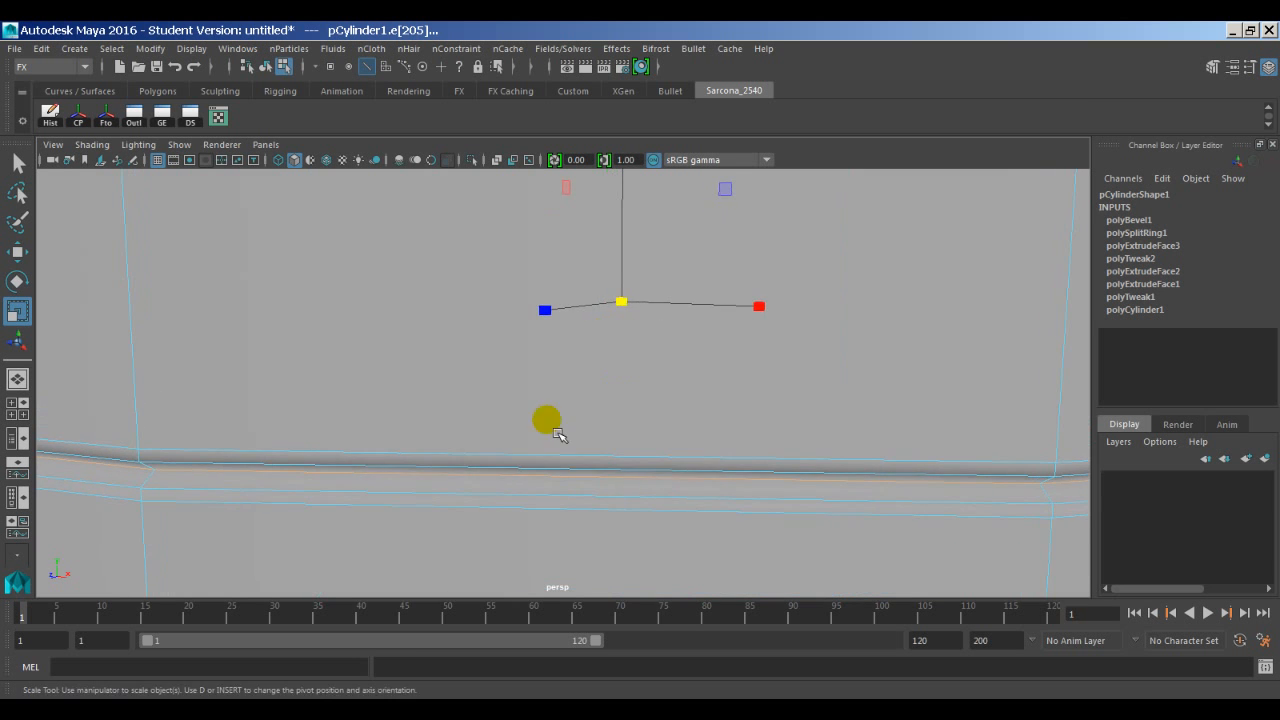
middle_click_drag(558, 434, 586, 418, "alt")
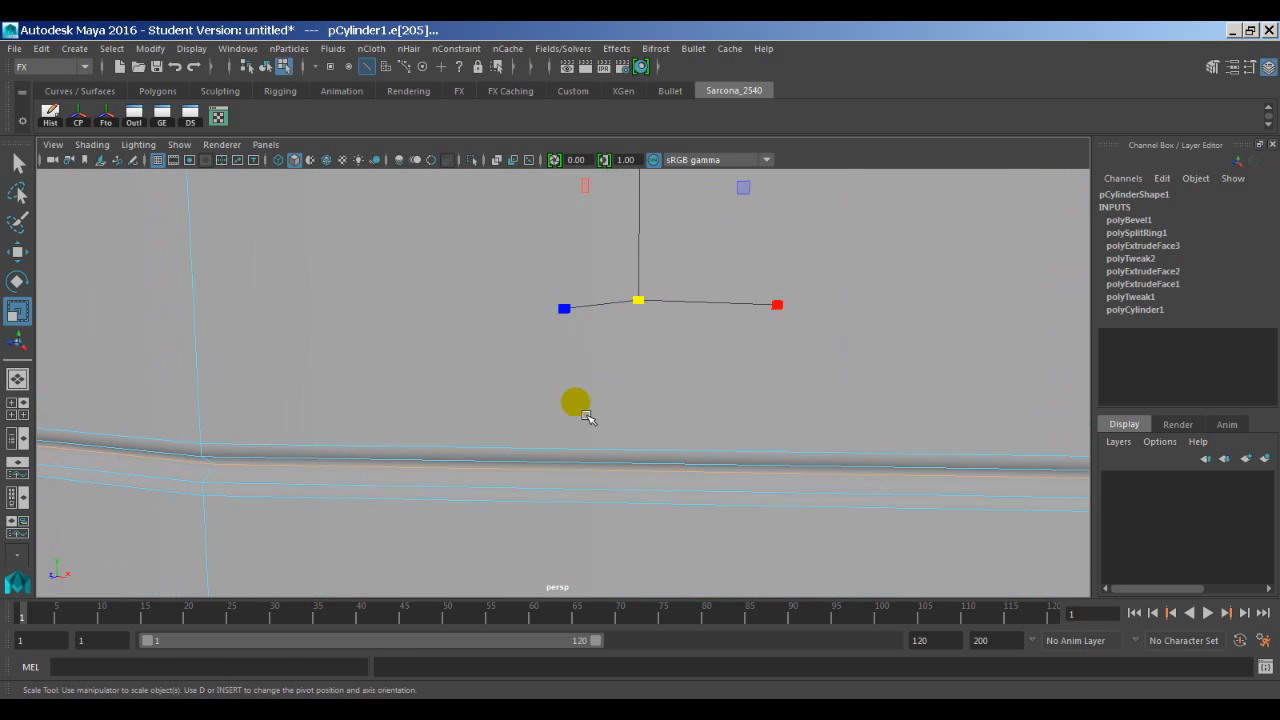
left_click(458, 463)
key("w")
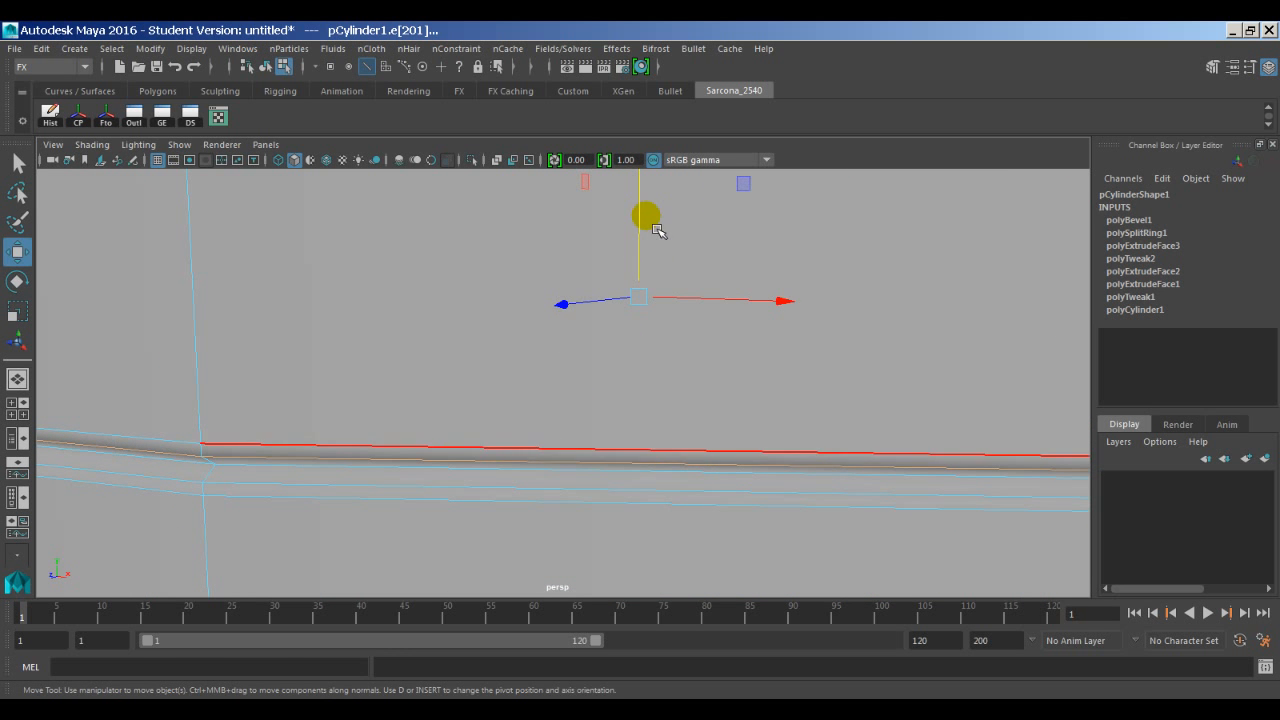
left_click_drag(650, 209, 649, 209)
Return to object mode, select the whole jar and display it in smooth preview without selection highlighting.
right_click_drag(674, 444, 402, 423, "alt")
right_click_drag(371, 320, 470, 195)
right_click_drag(492, 468, 238, 430, "alt")
middle_click_drag(515, 438, 498, 379, "alt")
left_click_drag(850, 338, 692, 384)
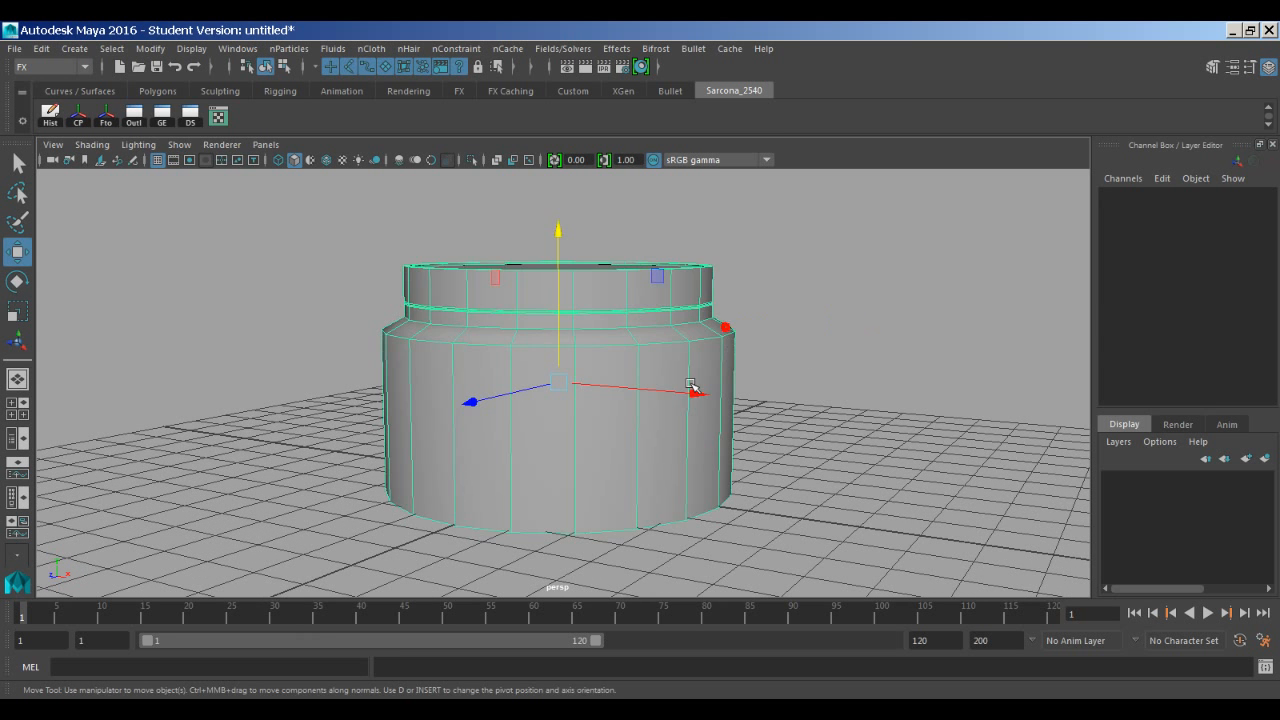
key("3")
left_click(809, 376)
Examine the smoothed jar from several angles, focusing closely on the groove around the neck.
middle_click_drag(616, 357, 677, 394, "alt")
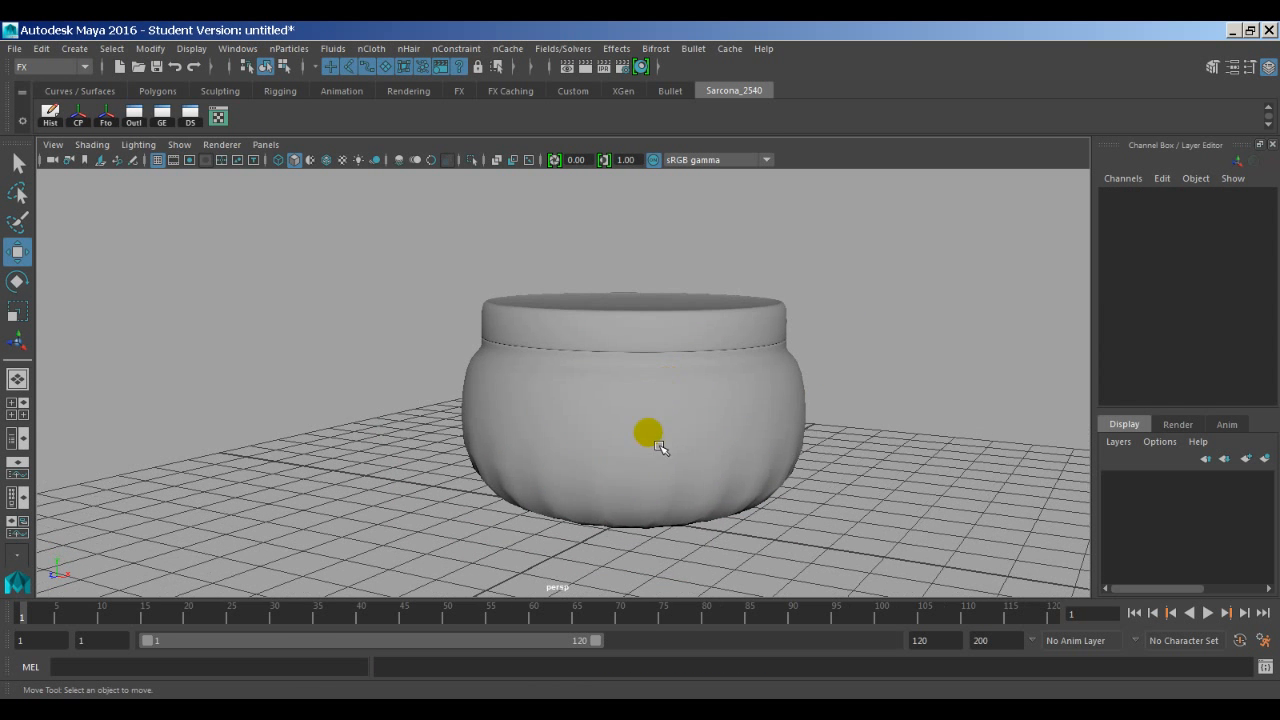
left_click_drag(640, 405, 643, 453, "alt")
left_click_drag(584, 303, 591, 260, "alt")
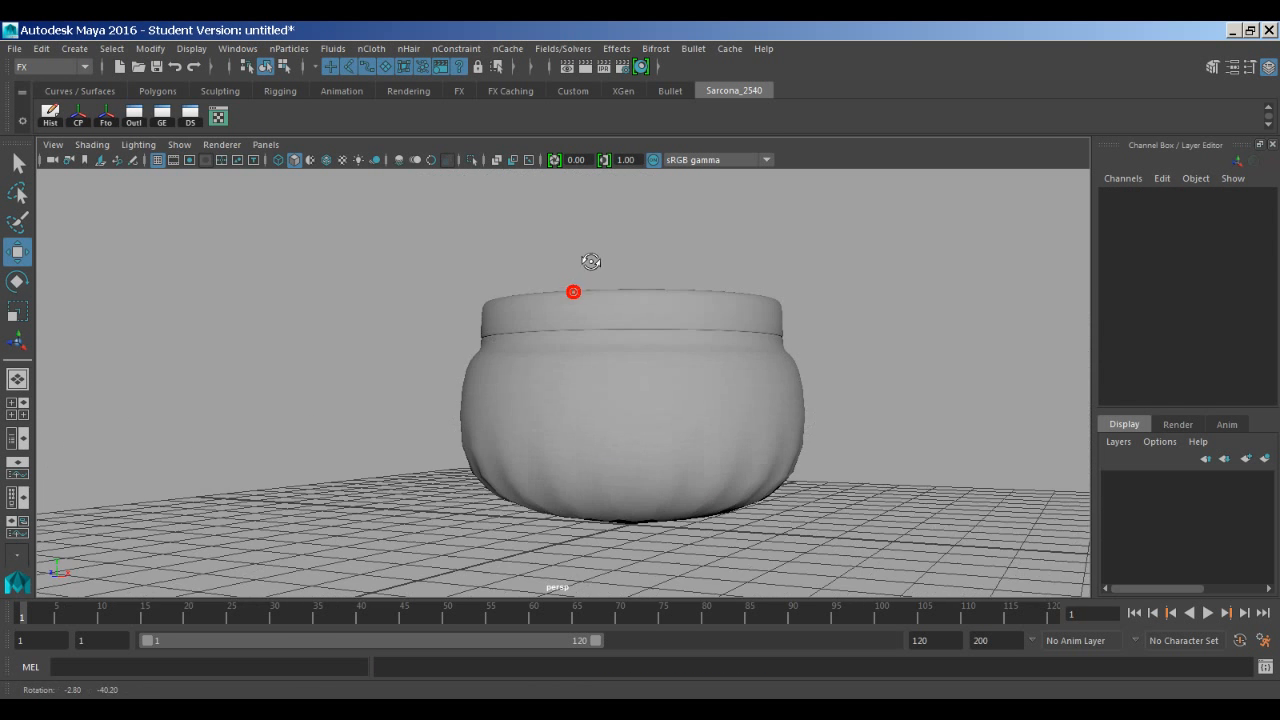
right_click_drag(600, 295, 975, 340, "alt")
middle_click_drag(655, 340, 716, 488, "alt")
right_click_drag(690, 468, 822, 466, "alt")
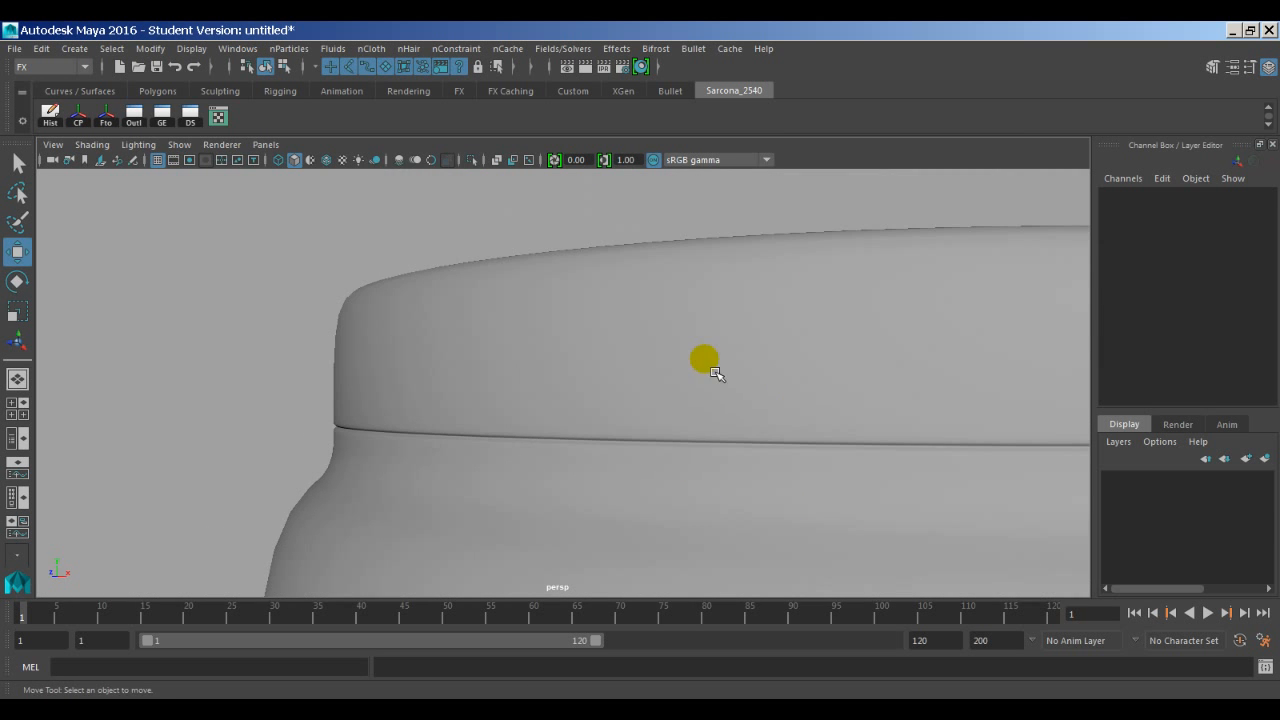
middle_click_drag(714, 371, 742, 284, "alt")
right_click_drag(790, 289, 900, 318, "alt")
left_click_drag(821, 336, 807, 338, "alt")
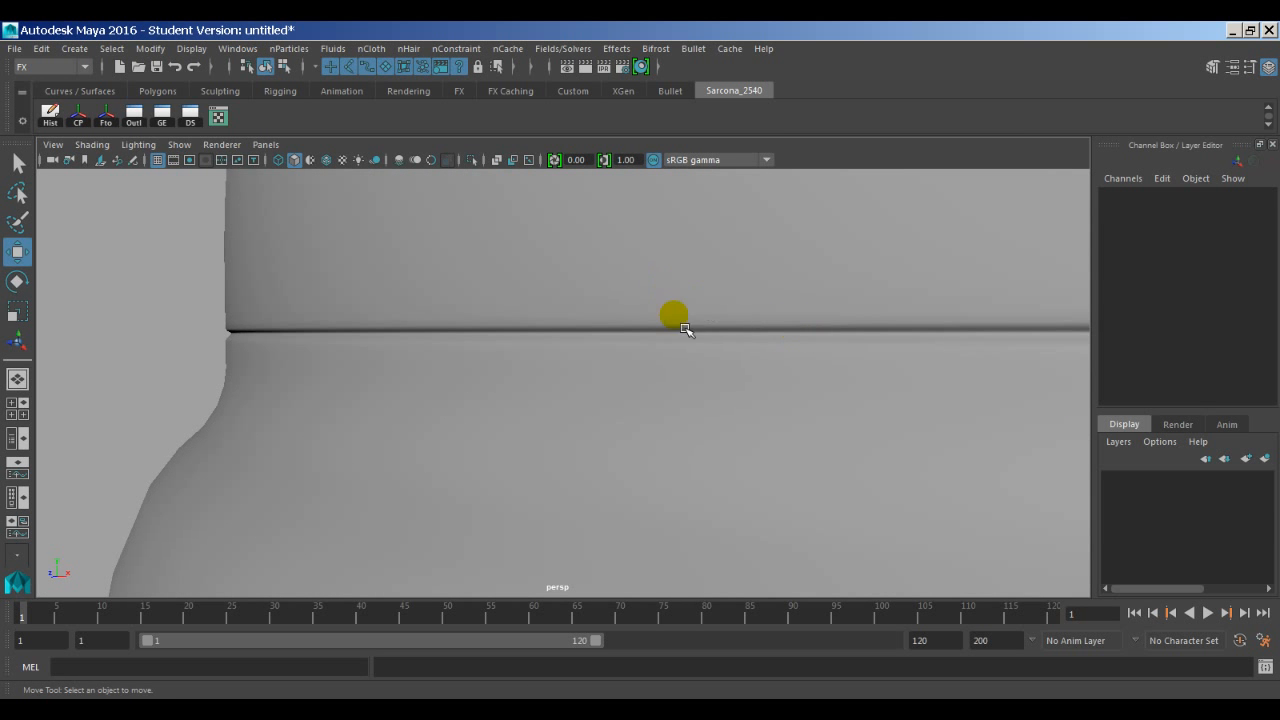
right_click_drag(855, 378, 380, 374, "alt")
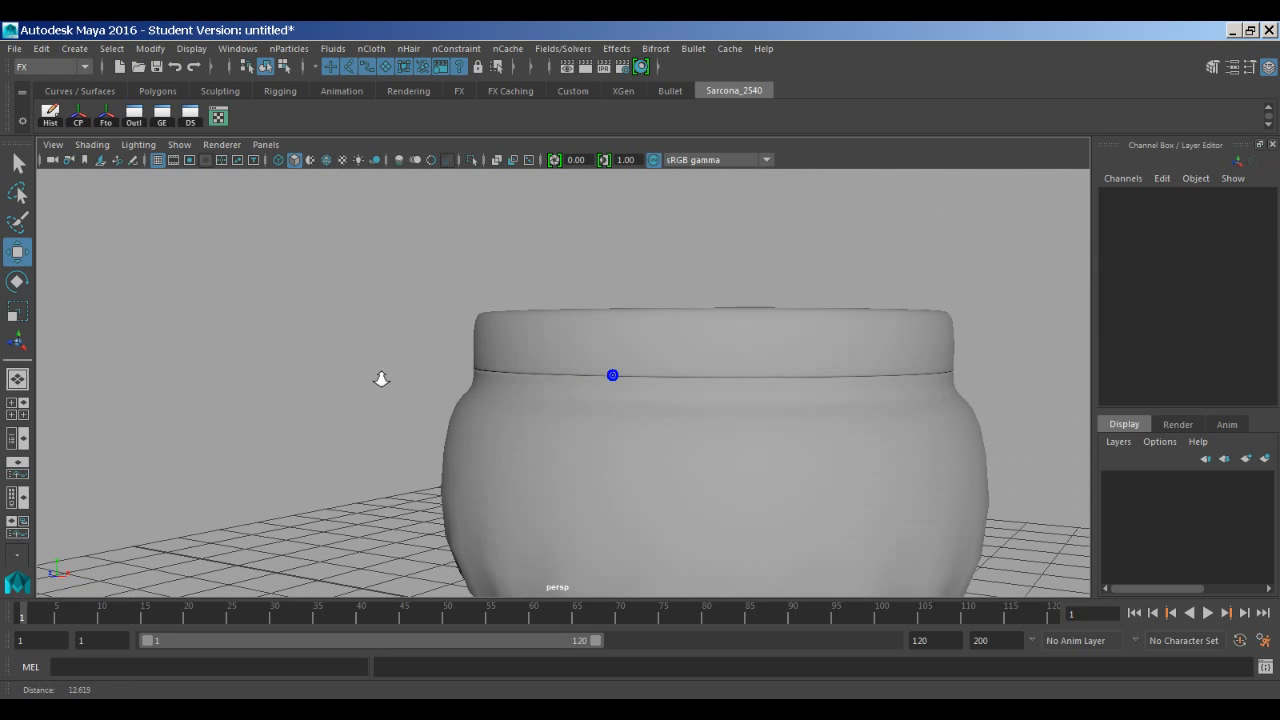
Toggle the jar's smooth preview off and back on to compare the overall body shape.
left_click(582, 410)
key("1")
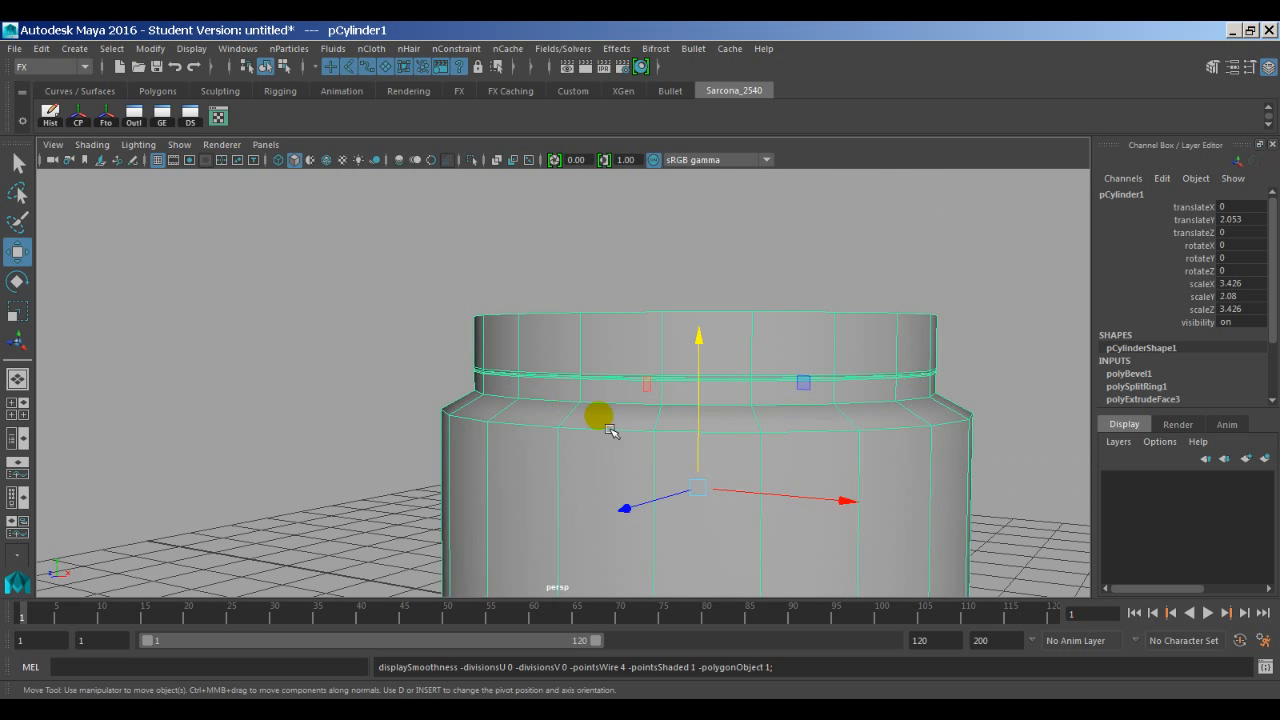
right_click_drag(600, 420, 586, 397, "alt")
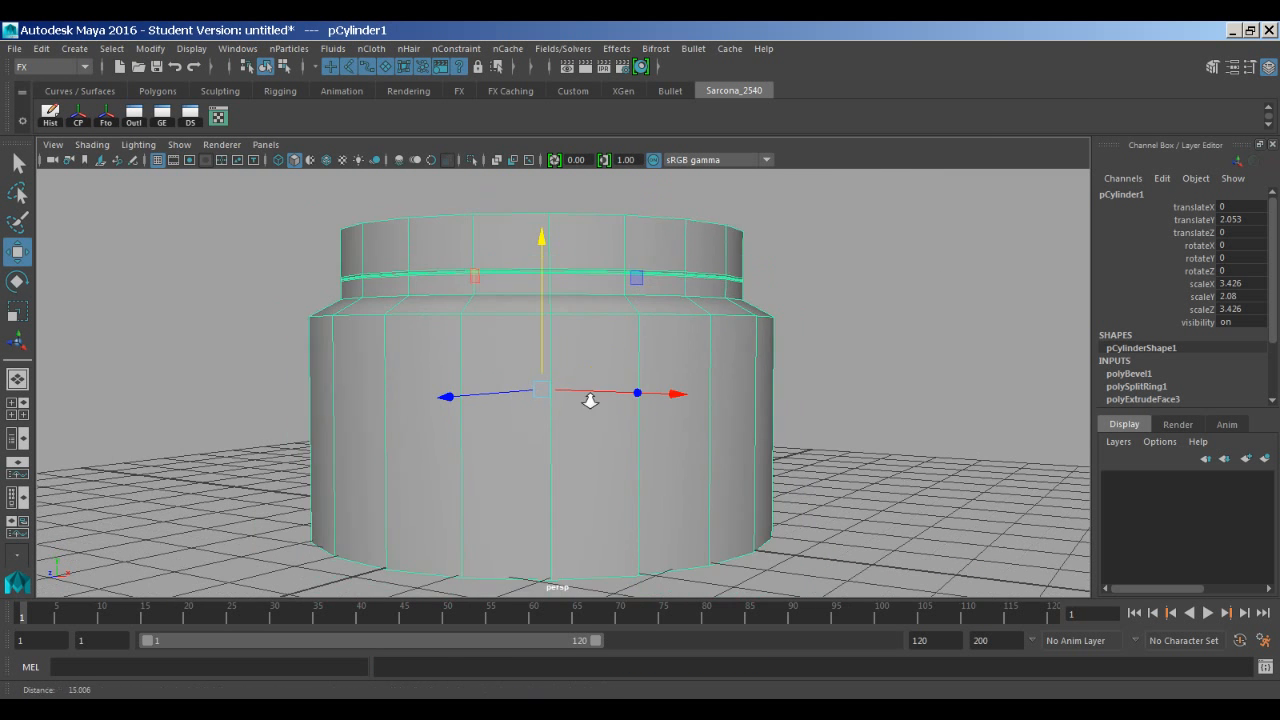
key("3")
left_click(247, 383)
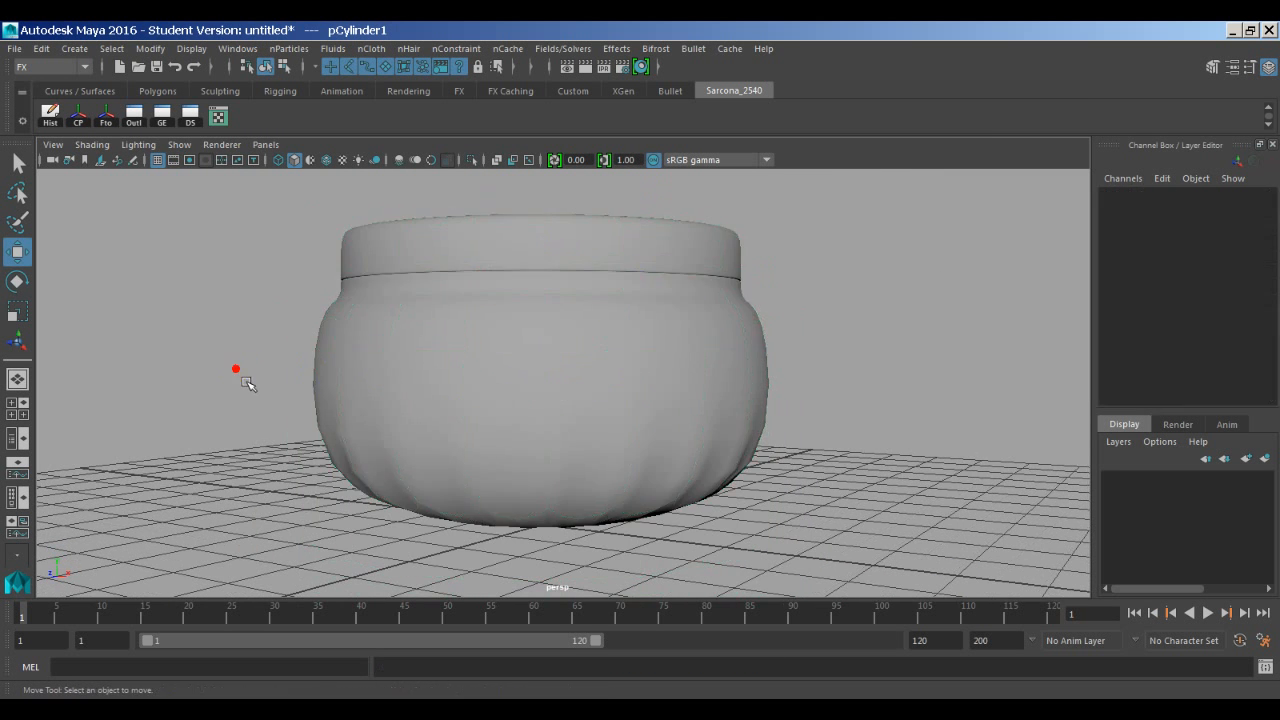
Examine the jar's underside with and without smooth preview, leaving the mesh unsmoothed.
left_click(357, 335)
key("1")
left_click_drag(360, 365, 400, 327, "alt")
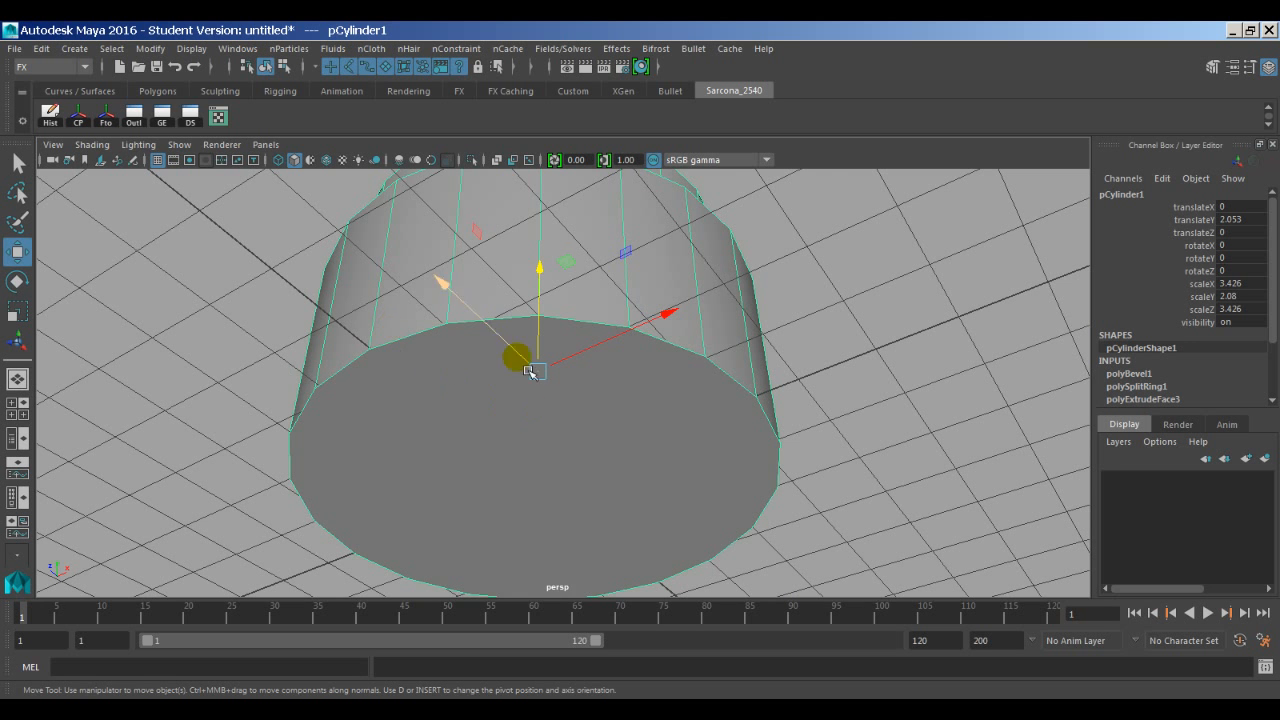
key("3")
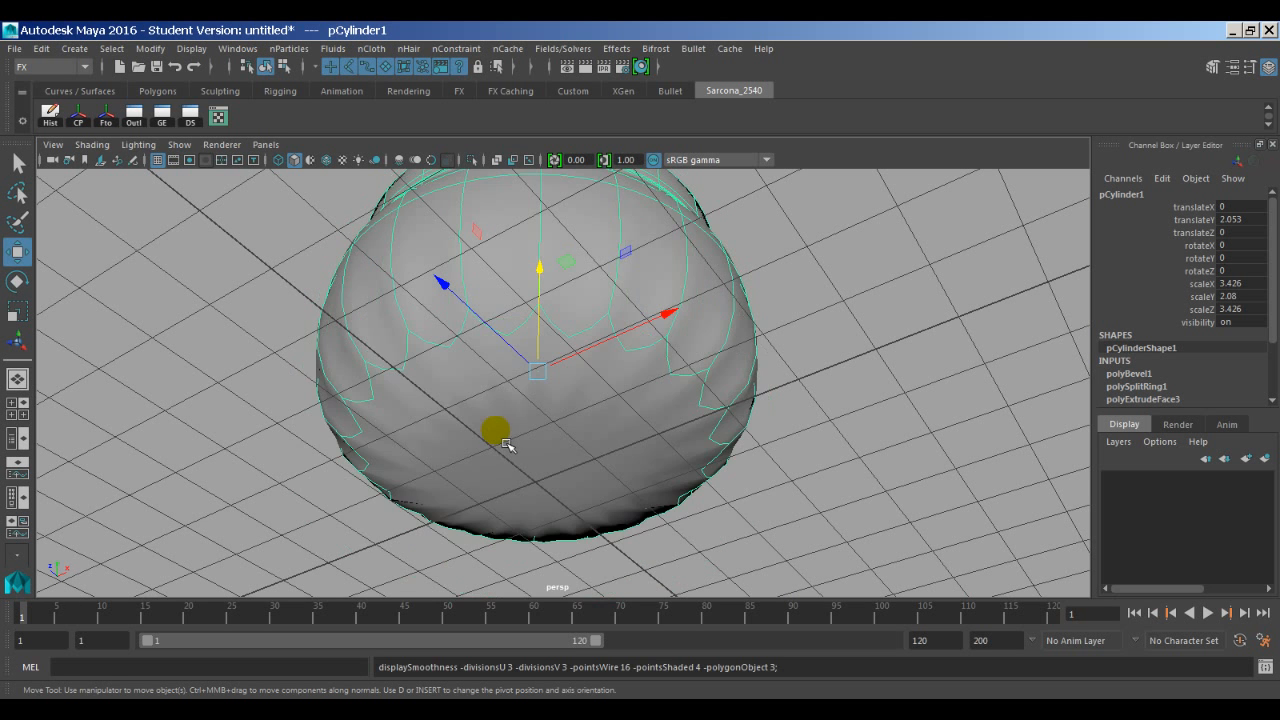
key("1")
Extrude the jar's bottom face and scale it inward to leave a narrow border ring around the base.
right_click_drag(497, 406, 503, 258)
left_click(551, 434)
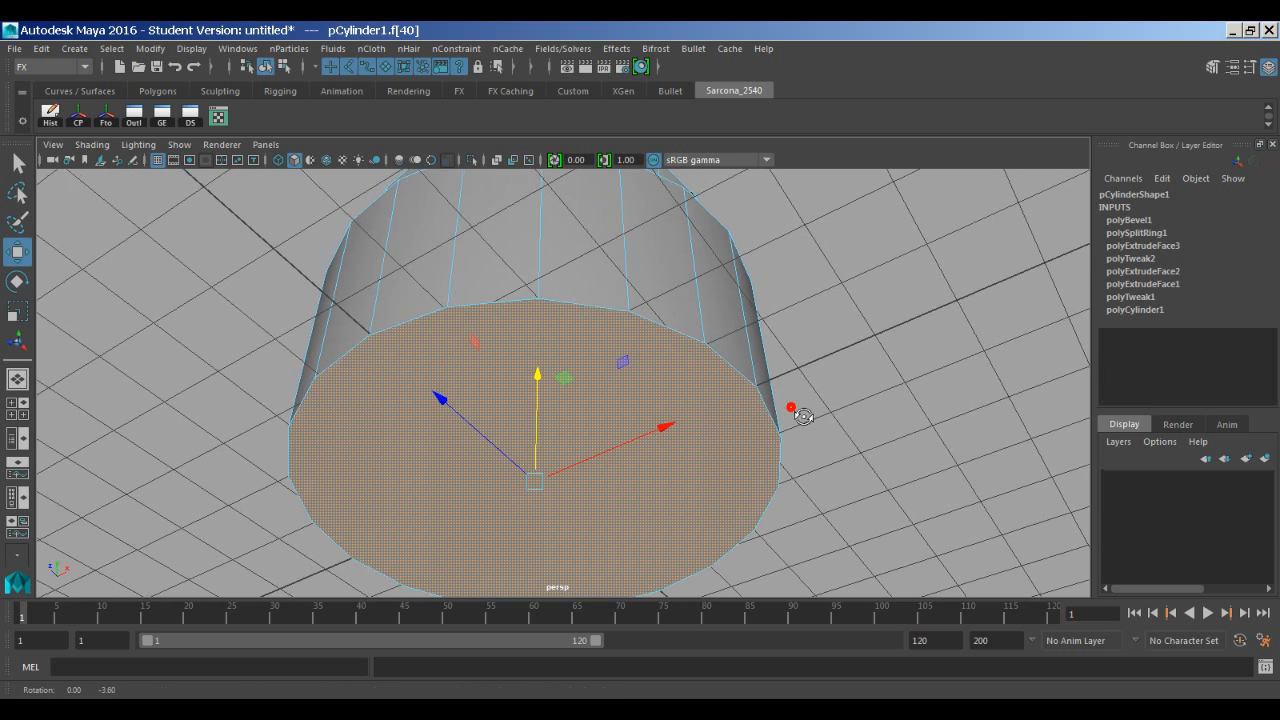
key("space")
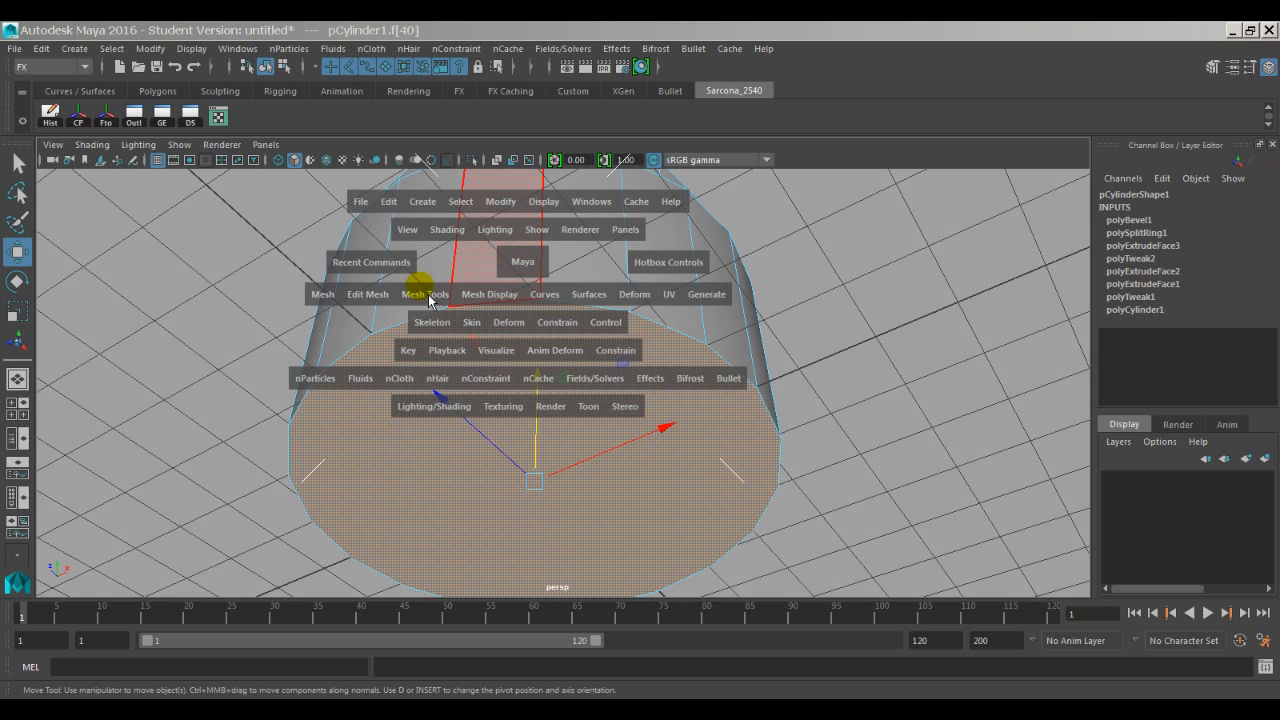
left_click_drag(390, 303, 380, 418)
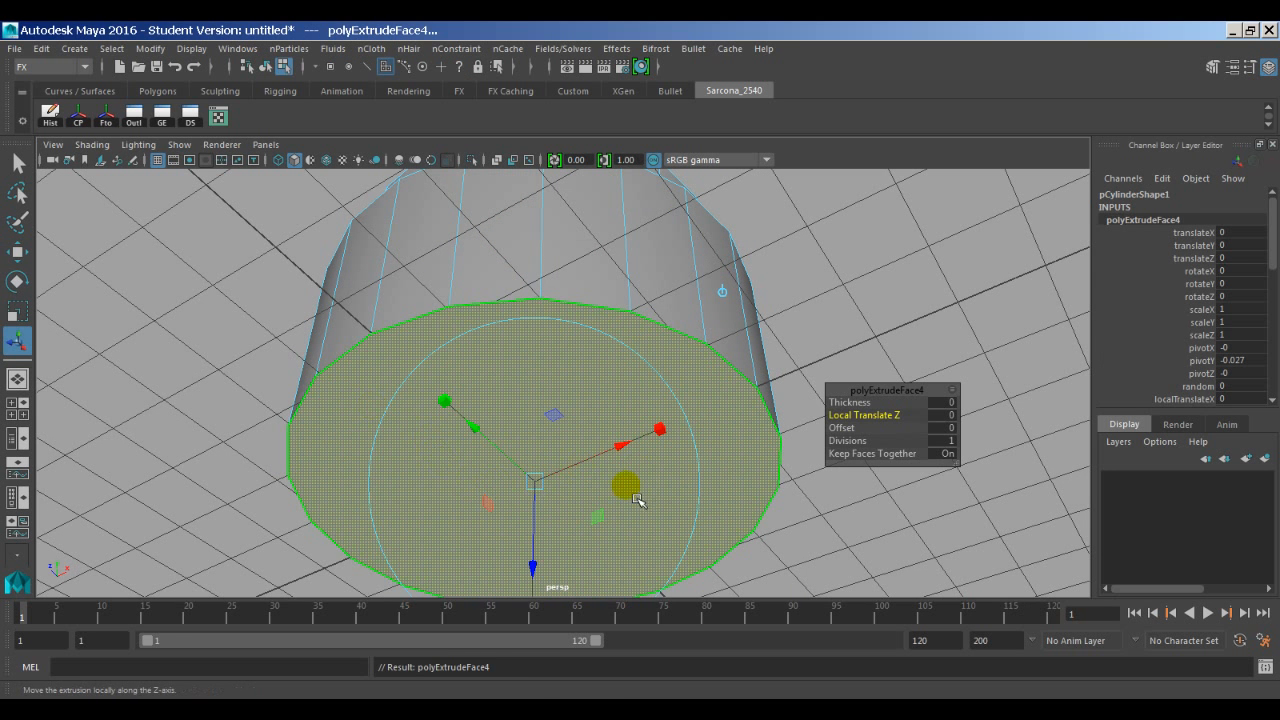
key("r")
left_click_drag(548, 494, 448, 492)
left_click_drag(435, 488, 401, 466)
Extrude the inset bottom face again, scale it down to a small central face, and check the jar in smooth preview.
key("ctrl+e")
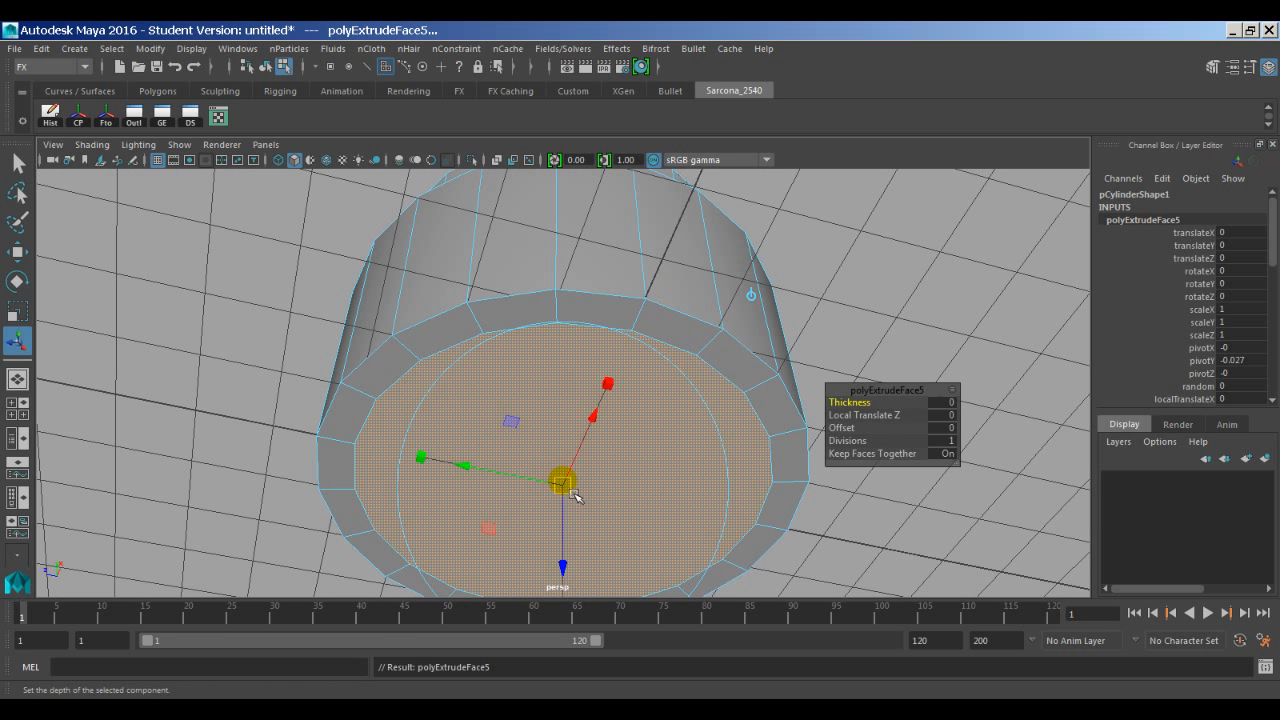
key("r")
left_click_drag(568, 486, 349, 474)
left_click(345, 466)
key("3")
left_click_drag(491, 368, 505, 430, "alt")
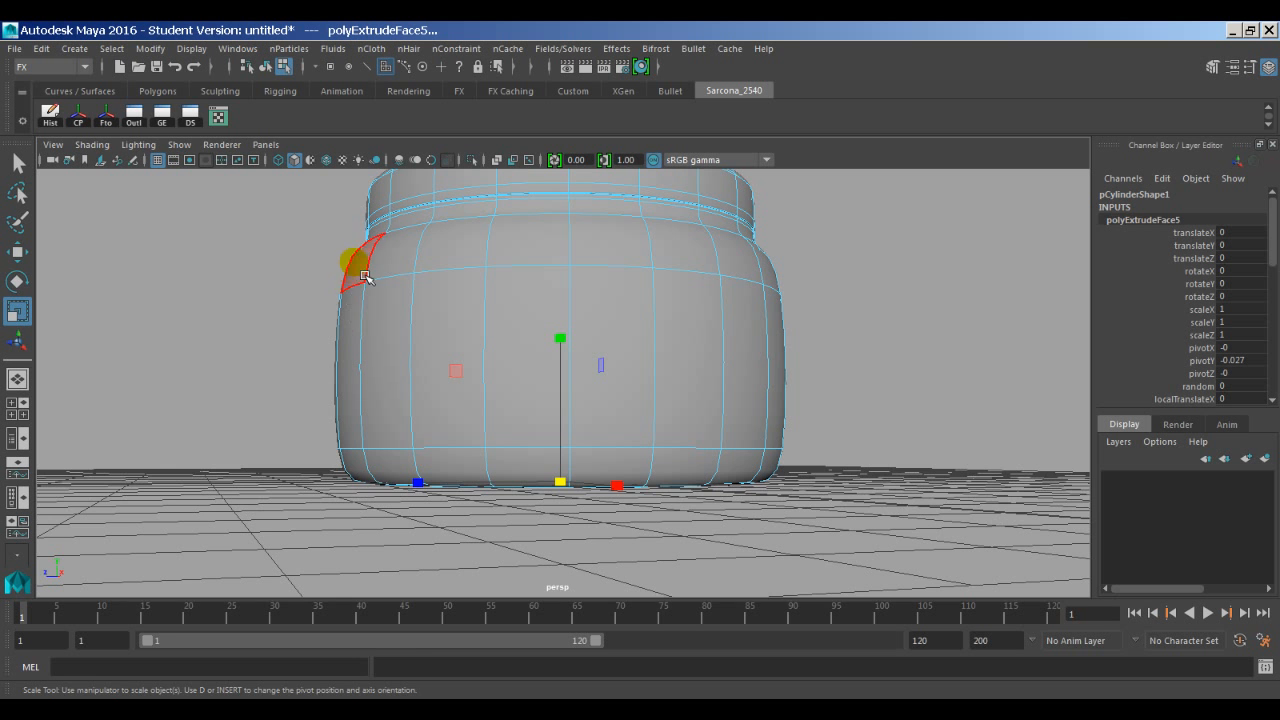
left_click_drag(391, 231, 410, 305, "alt")
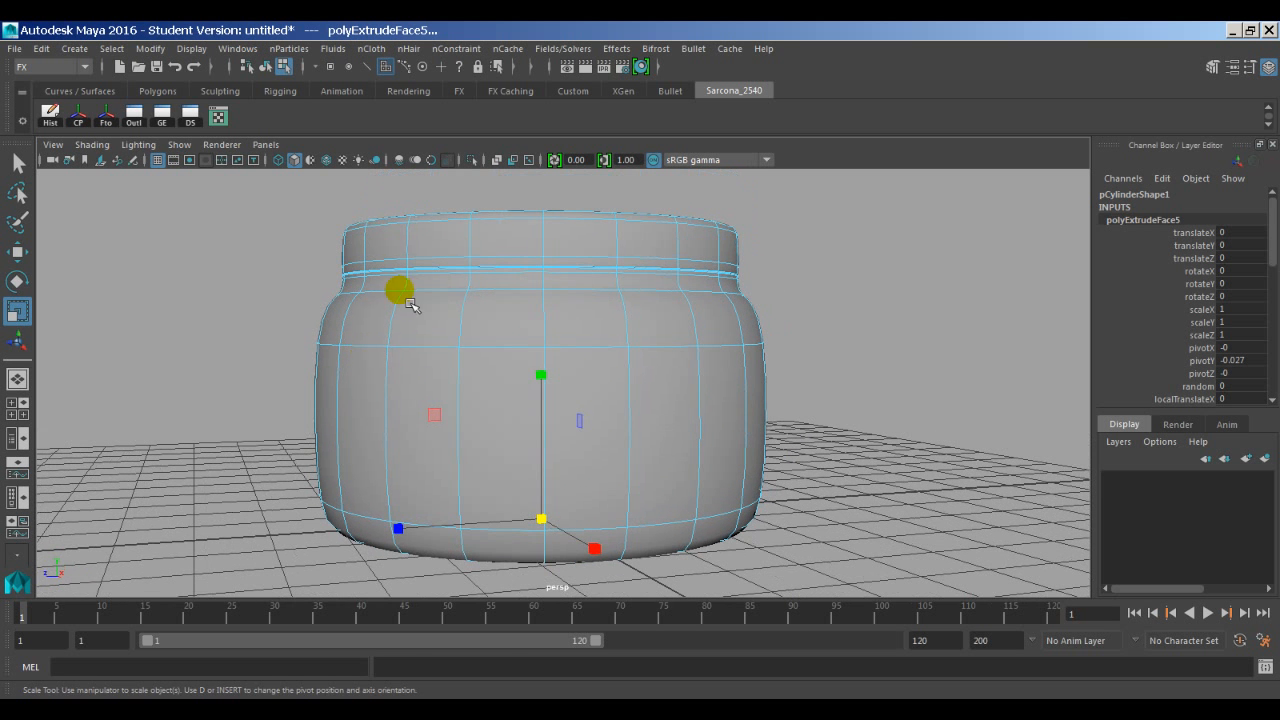
Lower the edge loop around the jar's shoulder slightly and compare the body with and without smooth preview.
key("1")
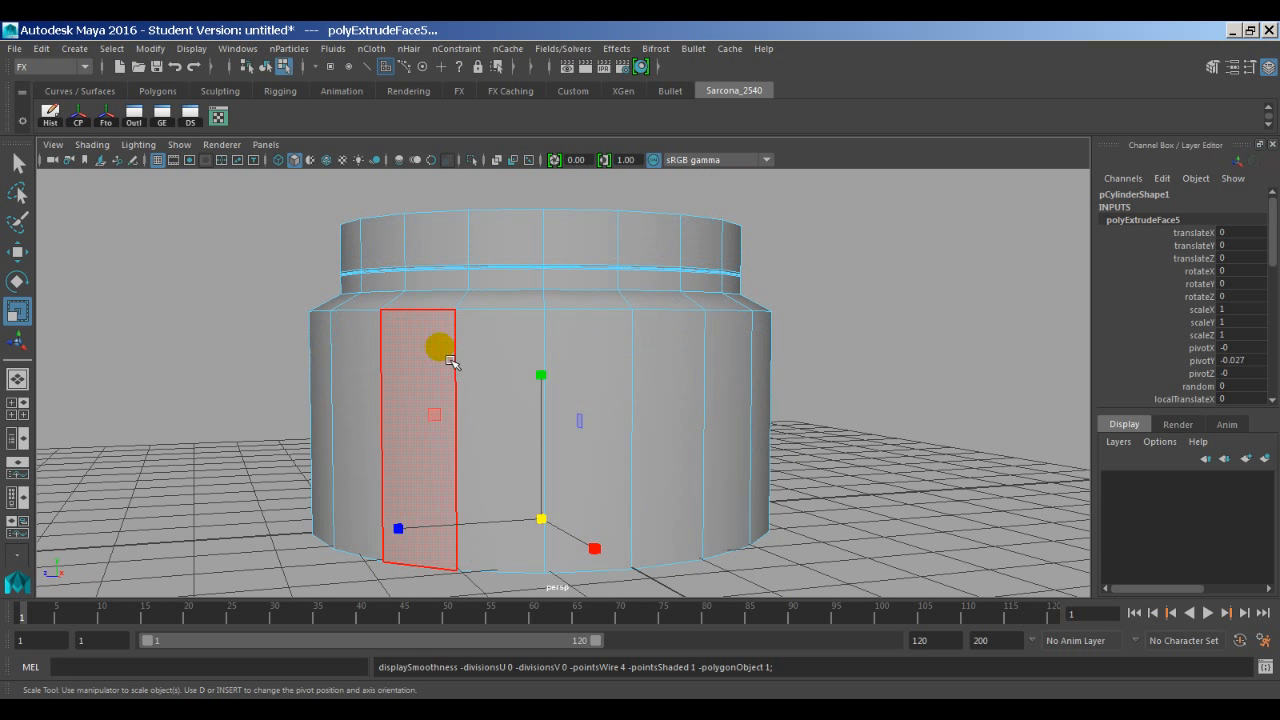
right_click(435, 209)
left_click(435, 205)
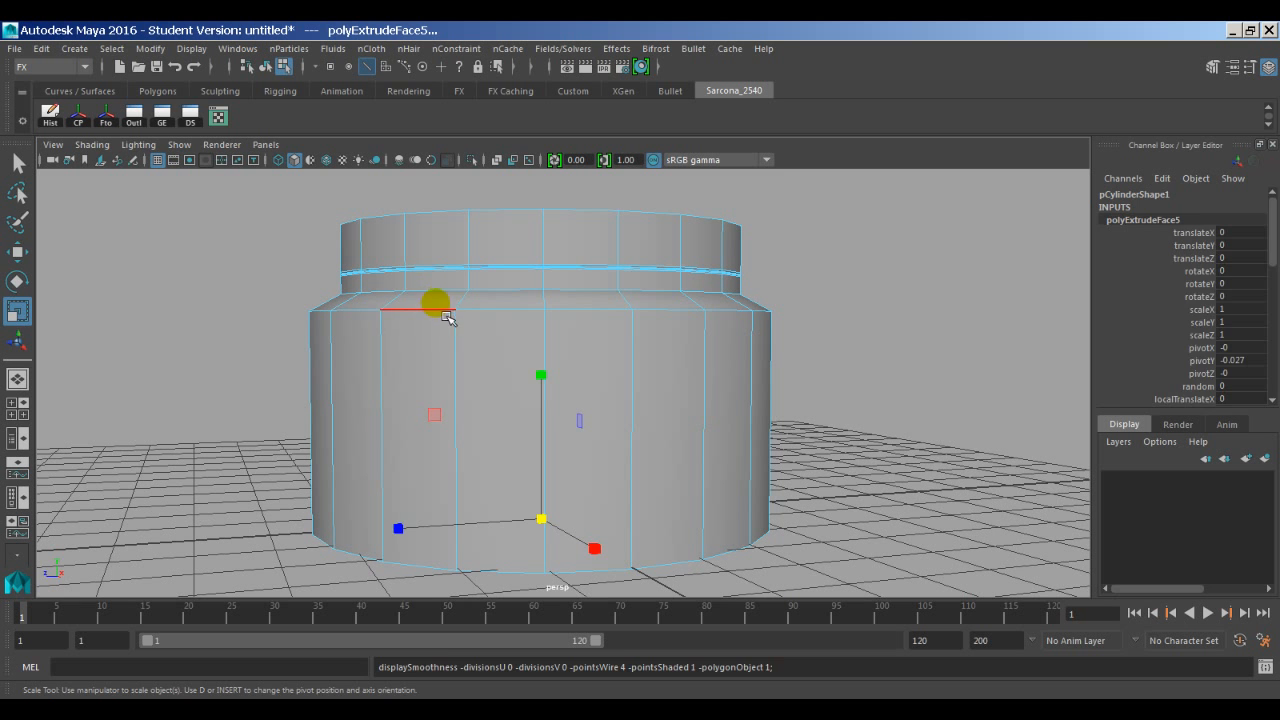
double_click(440, 310)
key("w")
left_click_drag(551, 257, 551, 270)
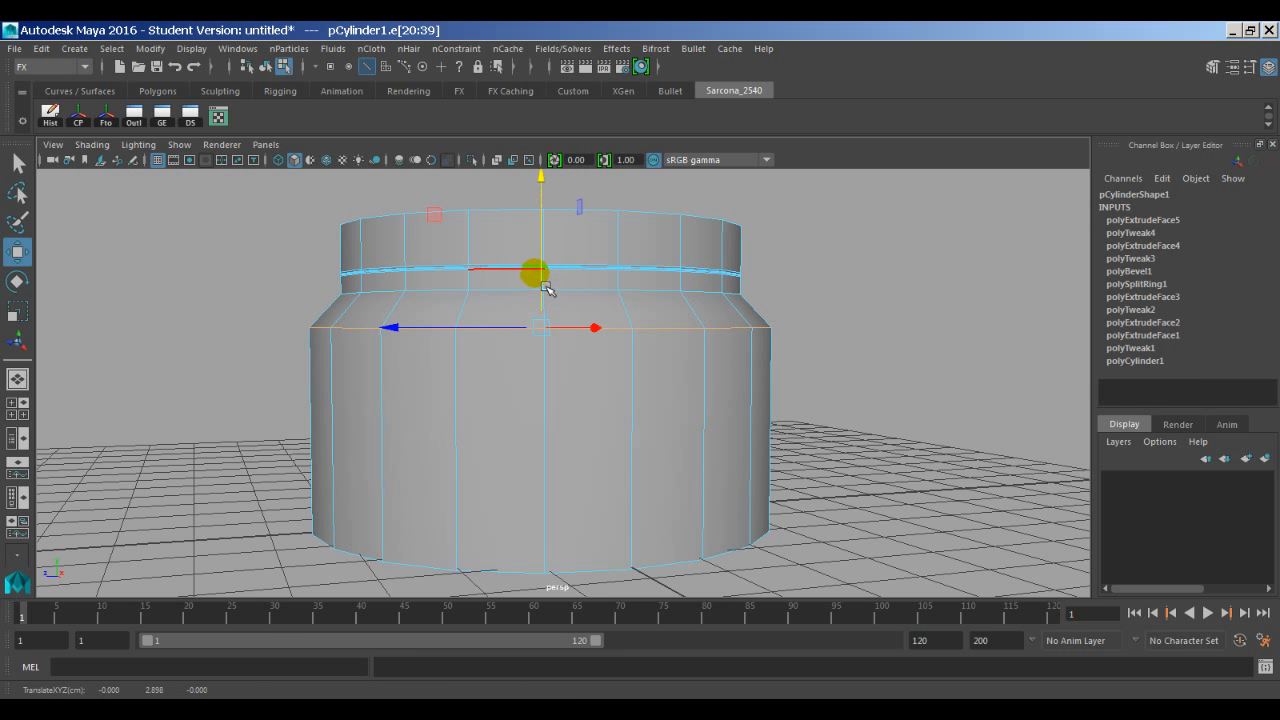
key("3")
key("1")
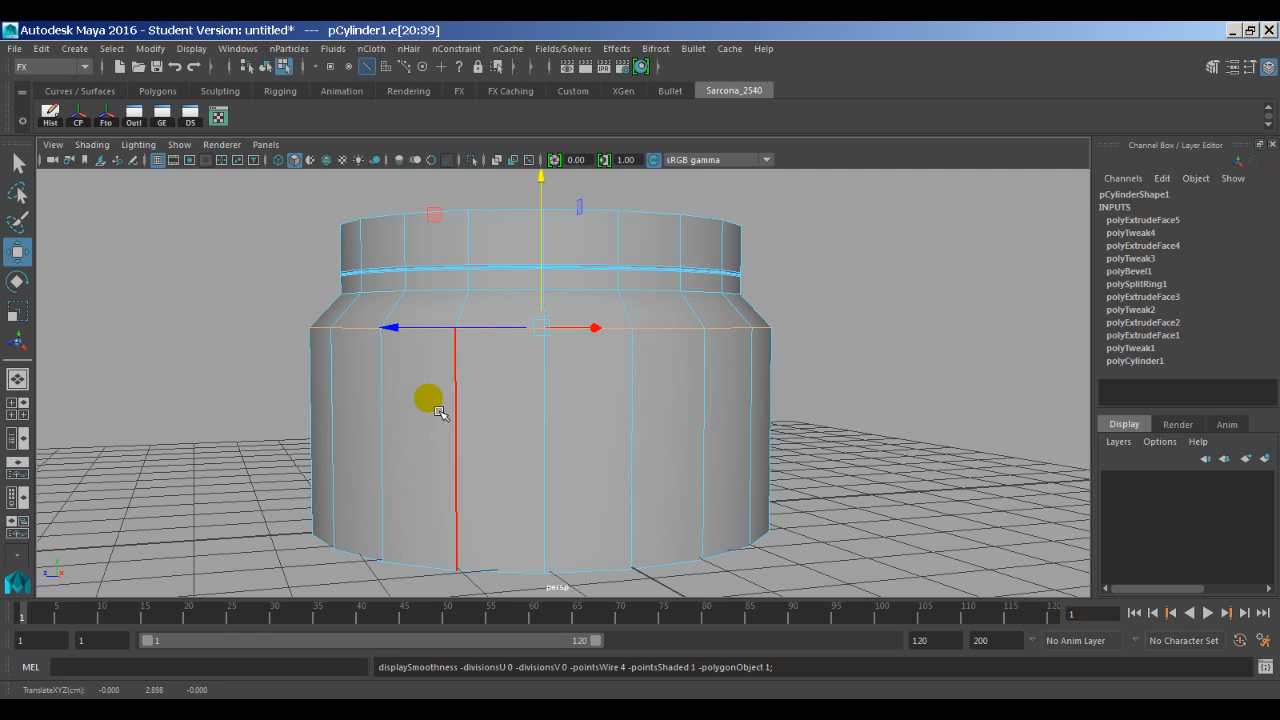
key("3")
left_click_drag(391, 423, 334, 366, "alt")
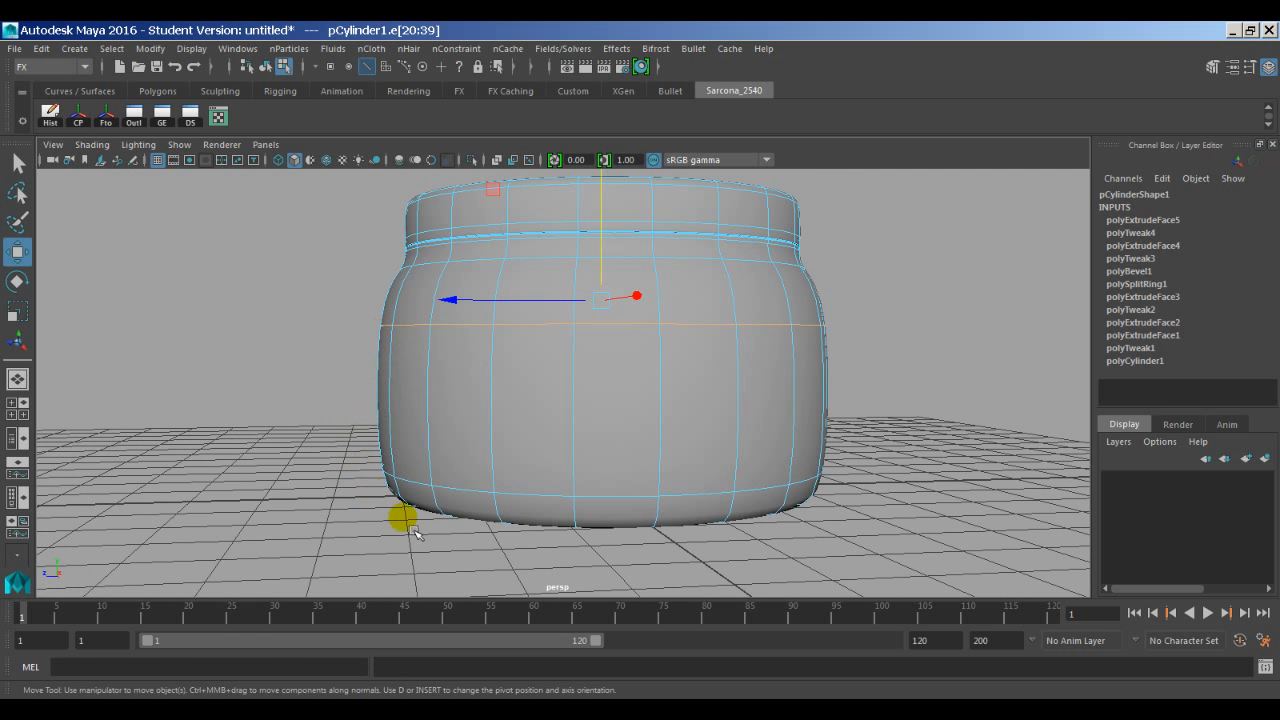
Bevel the edge loop around the jar's bottom rim on the unsmoothed mesh.
key("1")
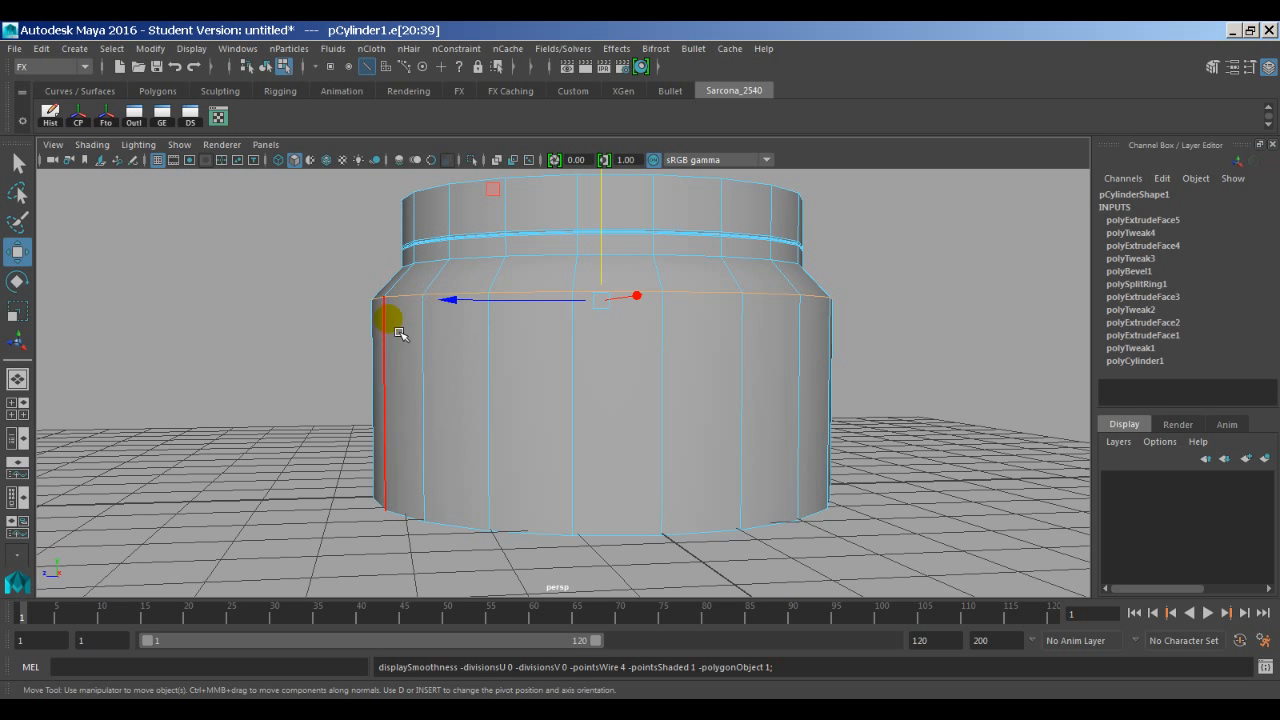
double_click(422, 522)
left_click_drag(422, 522, 426, 476, "alt")
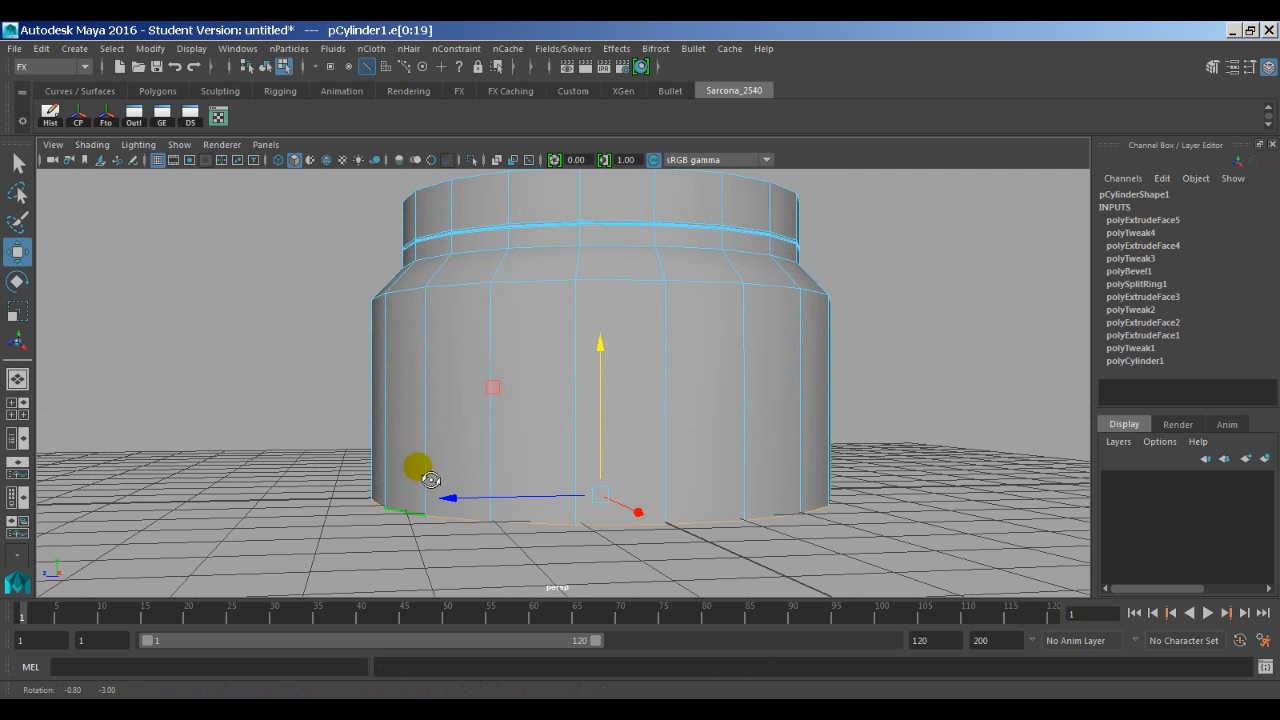
key("space")
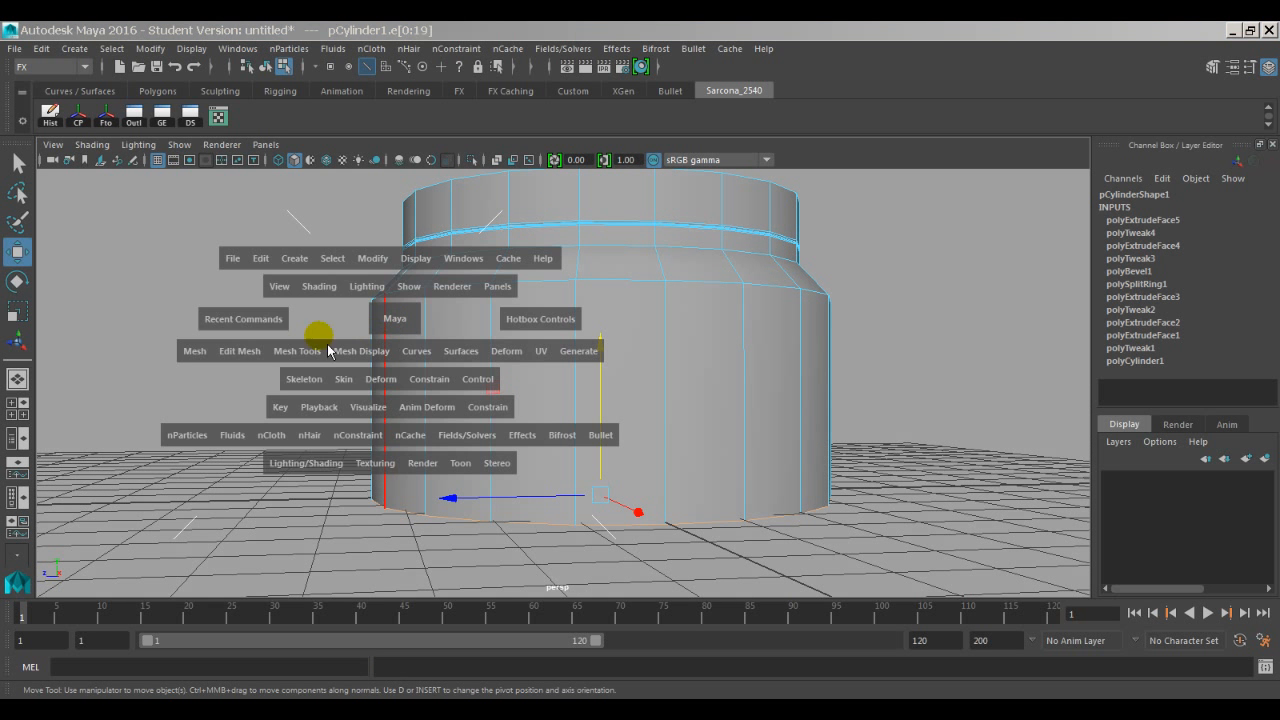
left_click(243, 354)
left_click(256, 333)
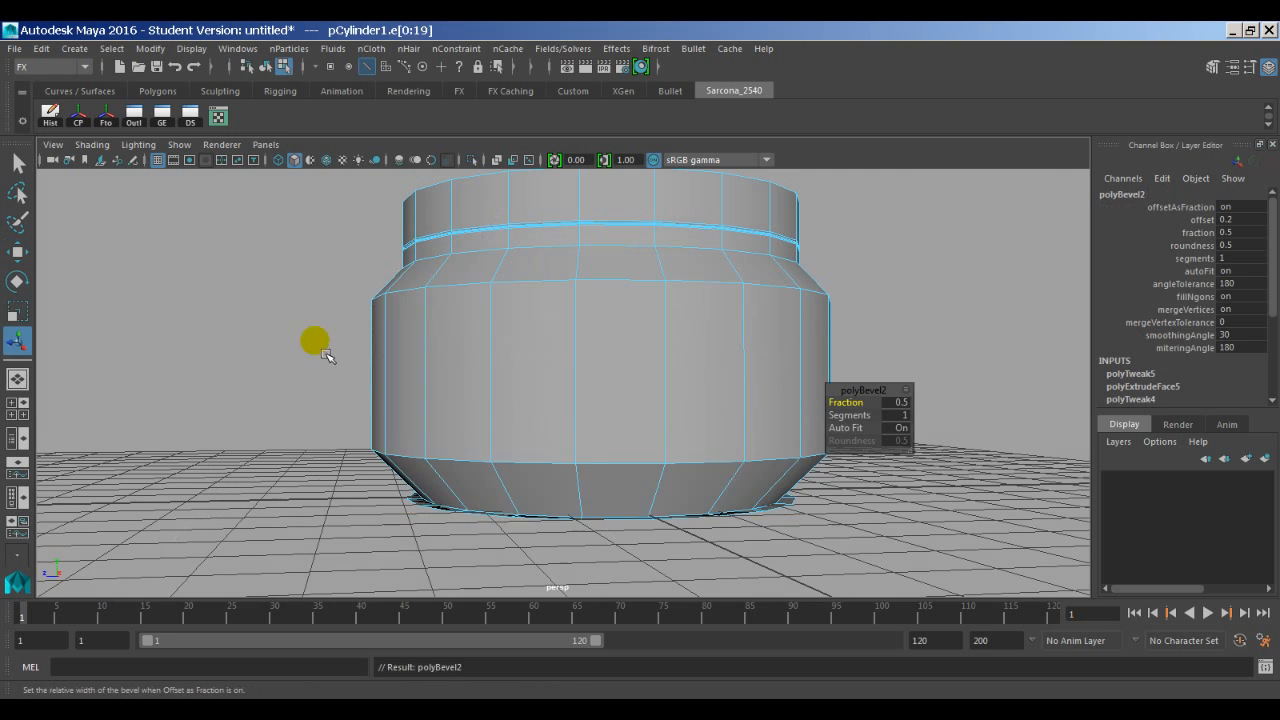
left_click_drag(451, 372, 905, 342, "alt")
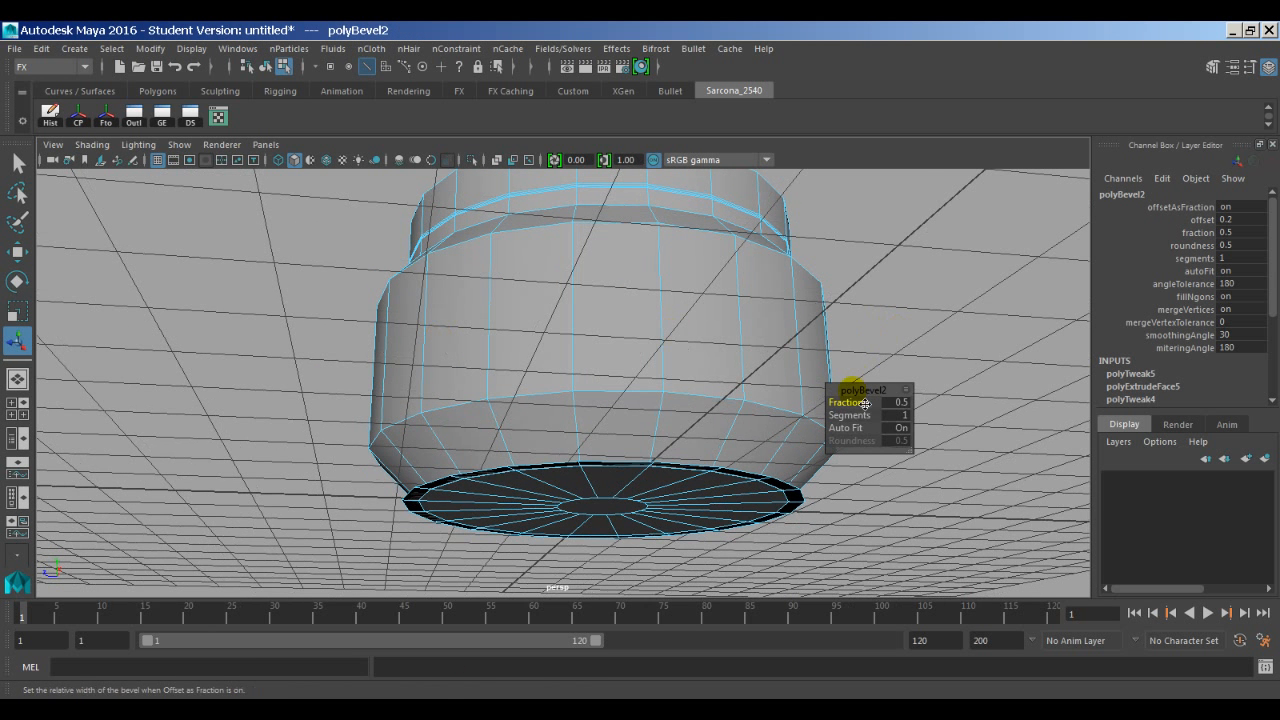
Set the bottom rim bevel to a fraction of 0.1 with 2 segments.
left_click_drag(866, 414, 857, 417)
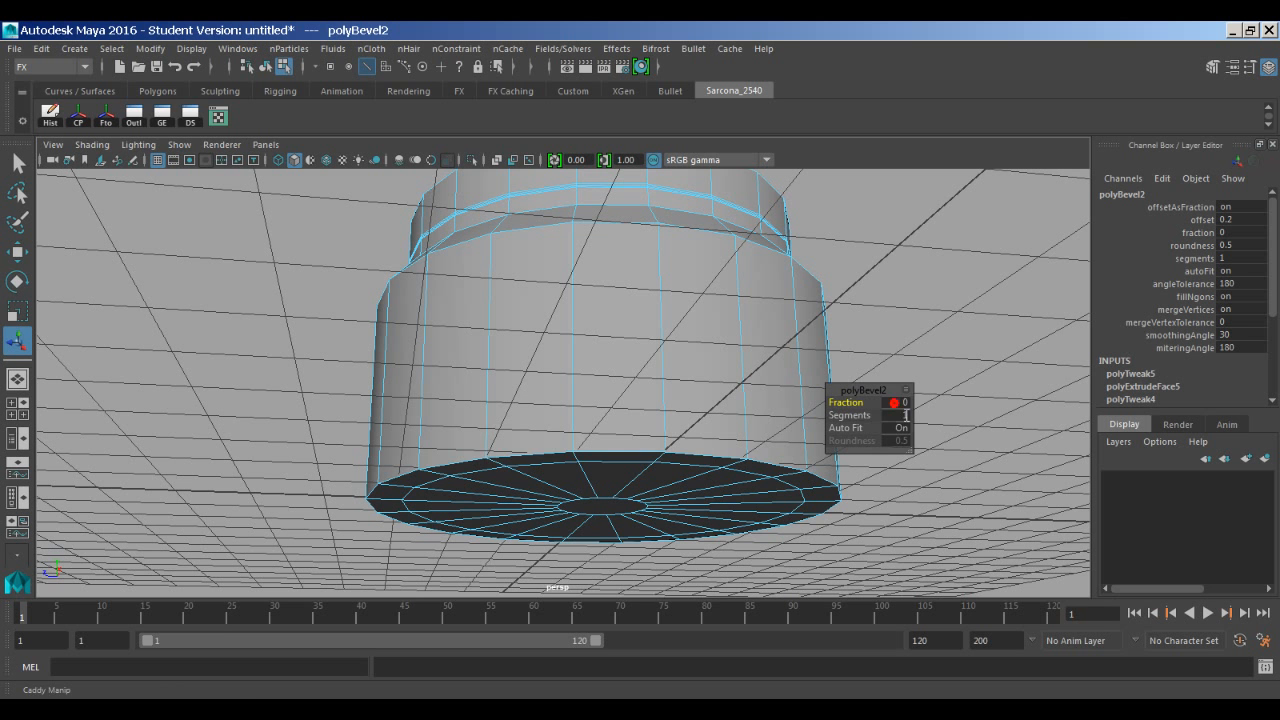
type("0.1")
key("Return")
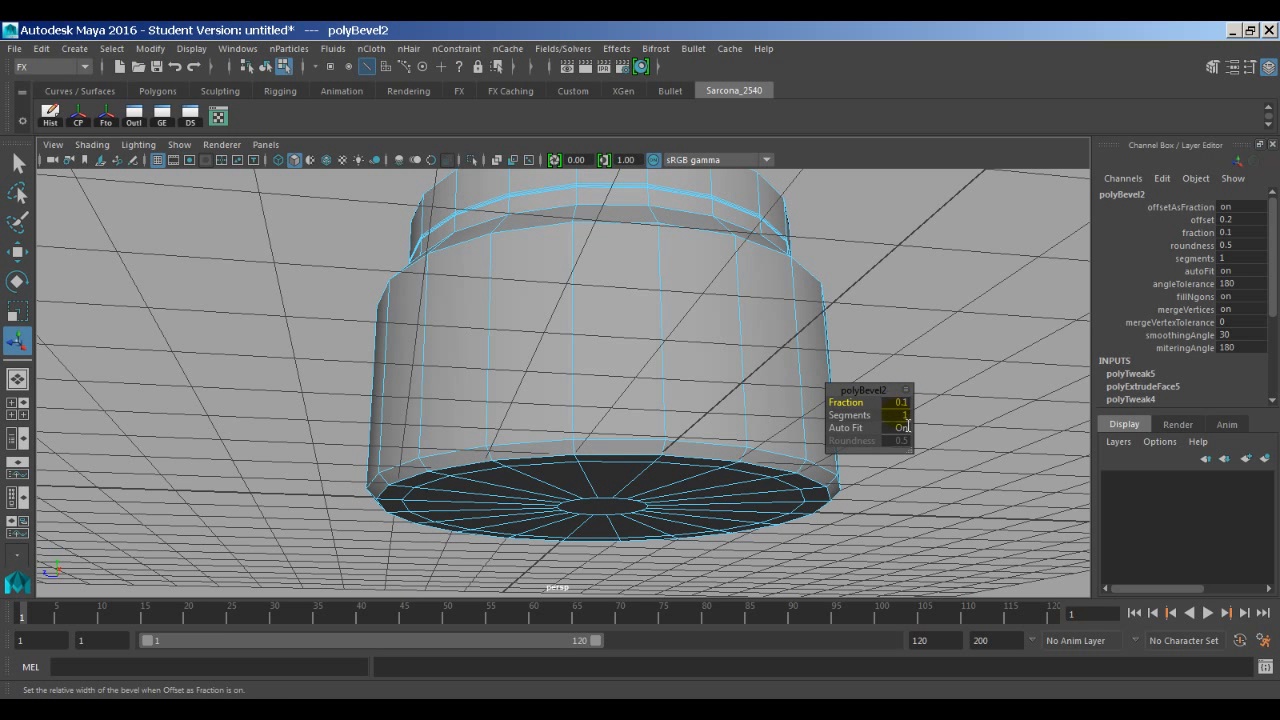
left_click(896, 415)
type("2")
key("Return")
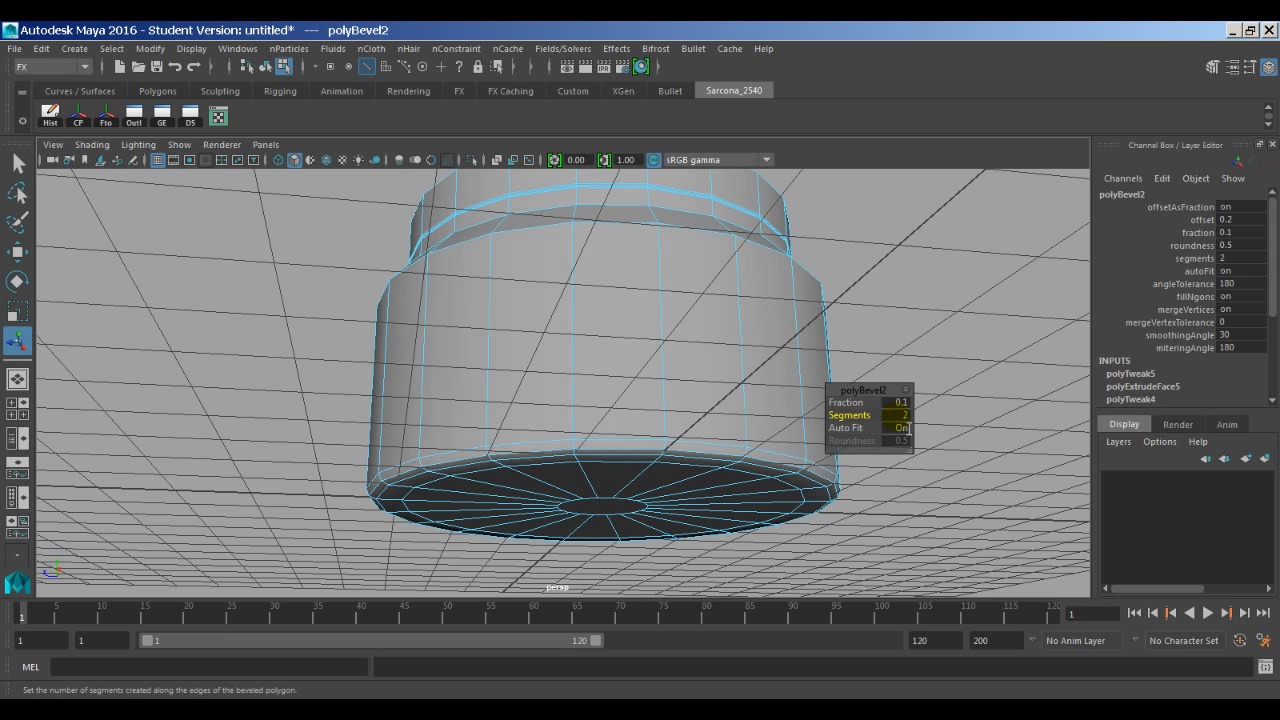
Return to object mode with smooth preview on and examine the jar's base and lower corners from several angles.
left_click_drag(593, 364, 564, 413, "alt")
key("3")
right_click_drag(540, 403, 604, 381)
left_click(595, 371)
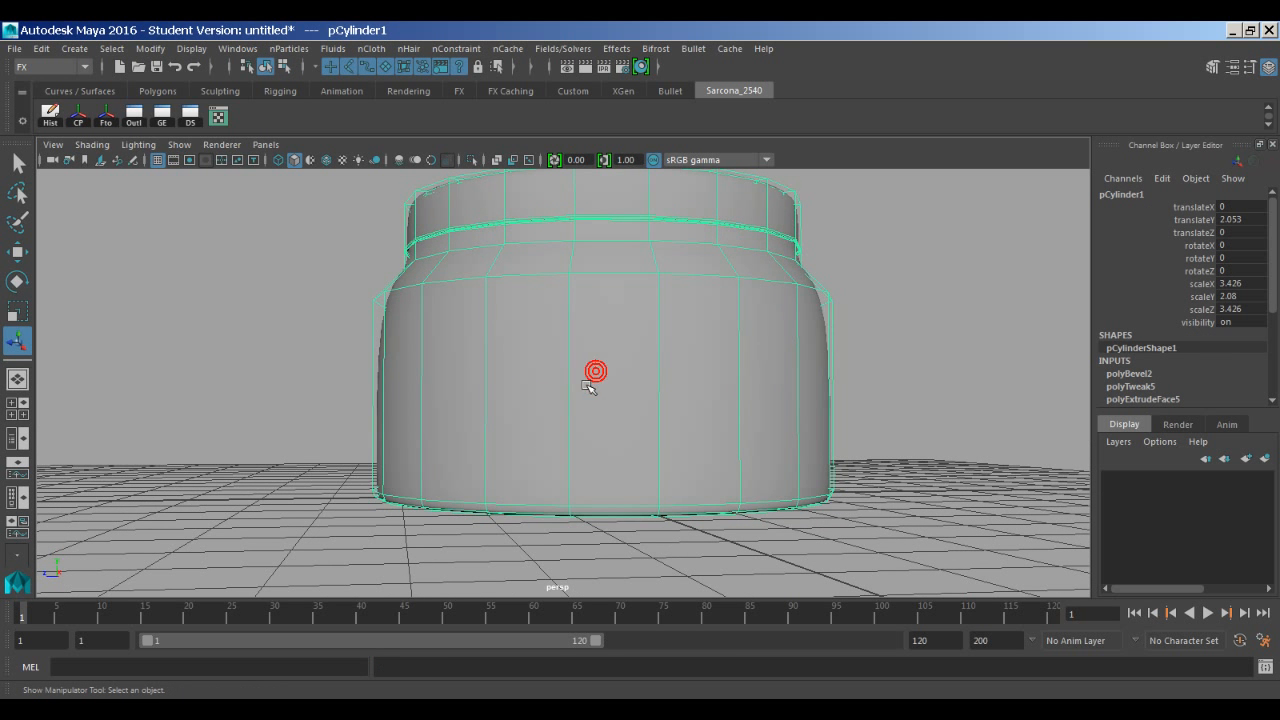
left_click_drag(571, 371, 586, 386, "alt")
left_click(320, 336)
left_click(399, 460)
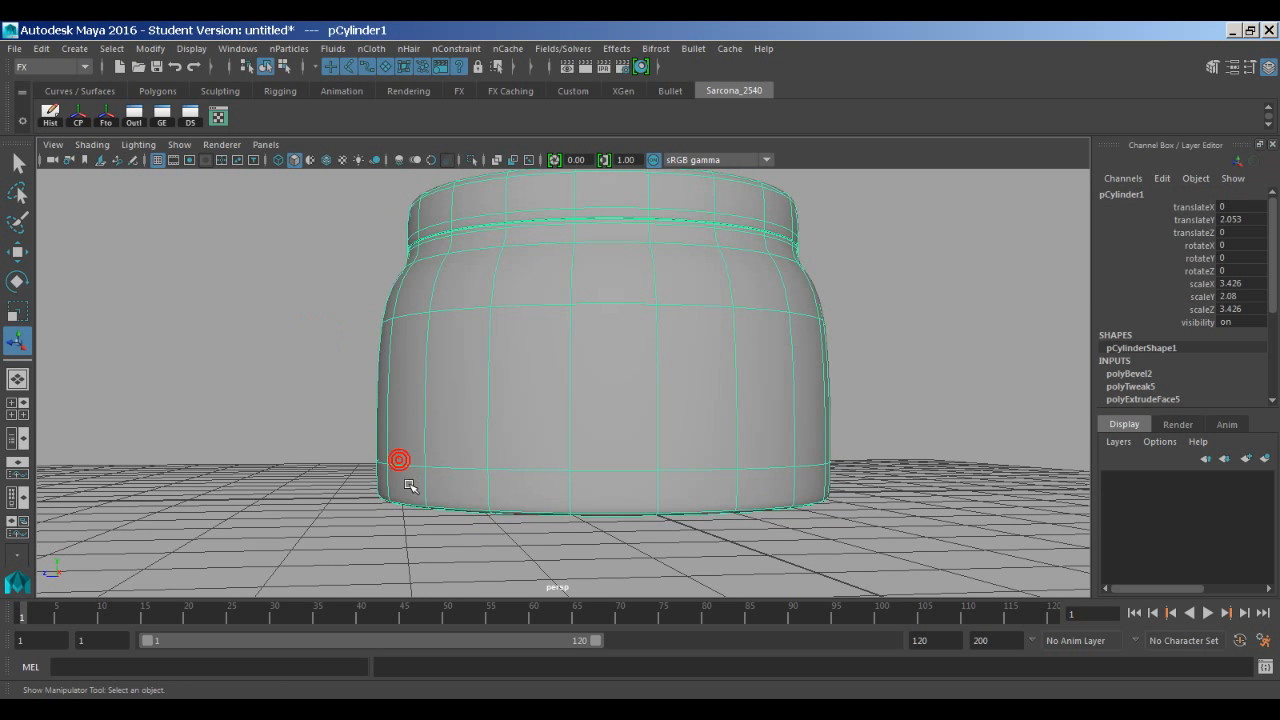
left_click_drag(409, 486, 371, 443, "alt")
left_click(343, 414)
left_click_drag(390, 341, 380, 443, "alt")
left_click(394, 446)
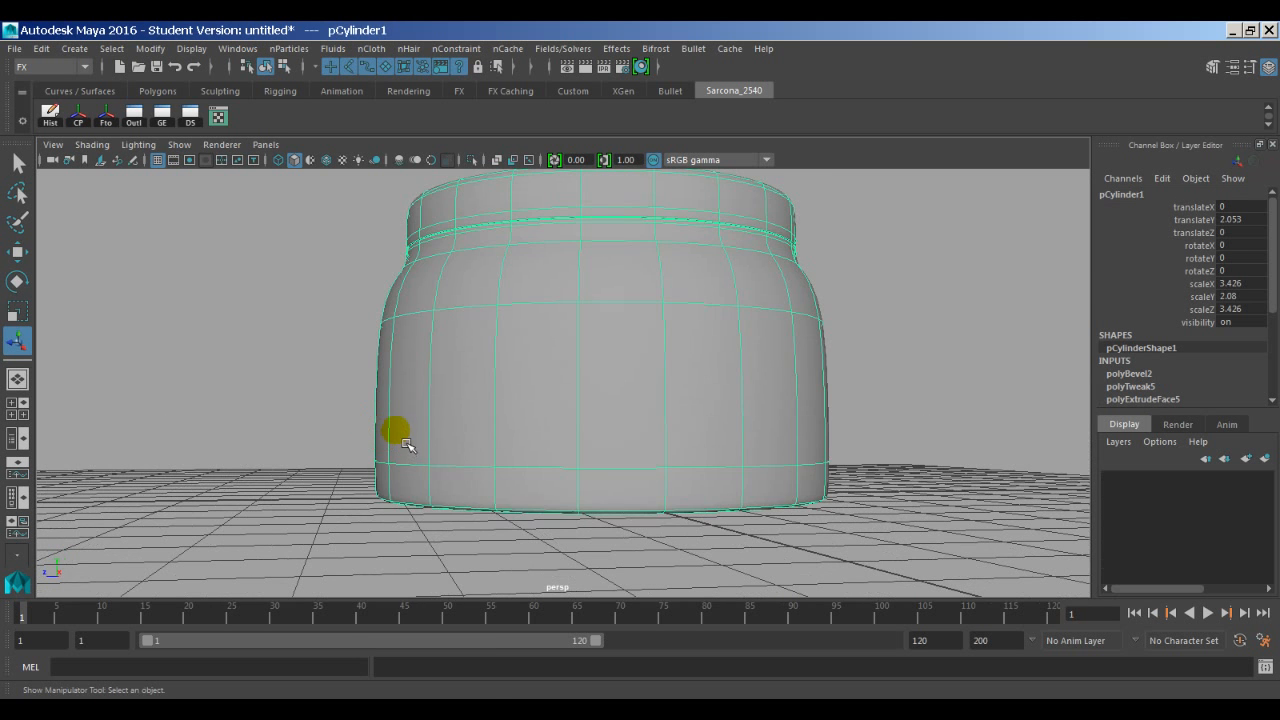
Change the bottom rim bevel's fraction to 0.2 and check the rounder base in smooth preview.
key("1")
right_click_drag(428, 446, 430, 236)
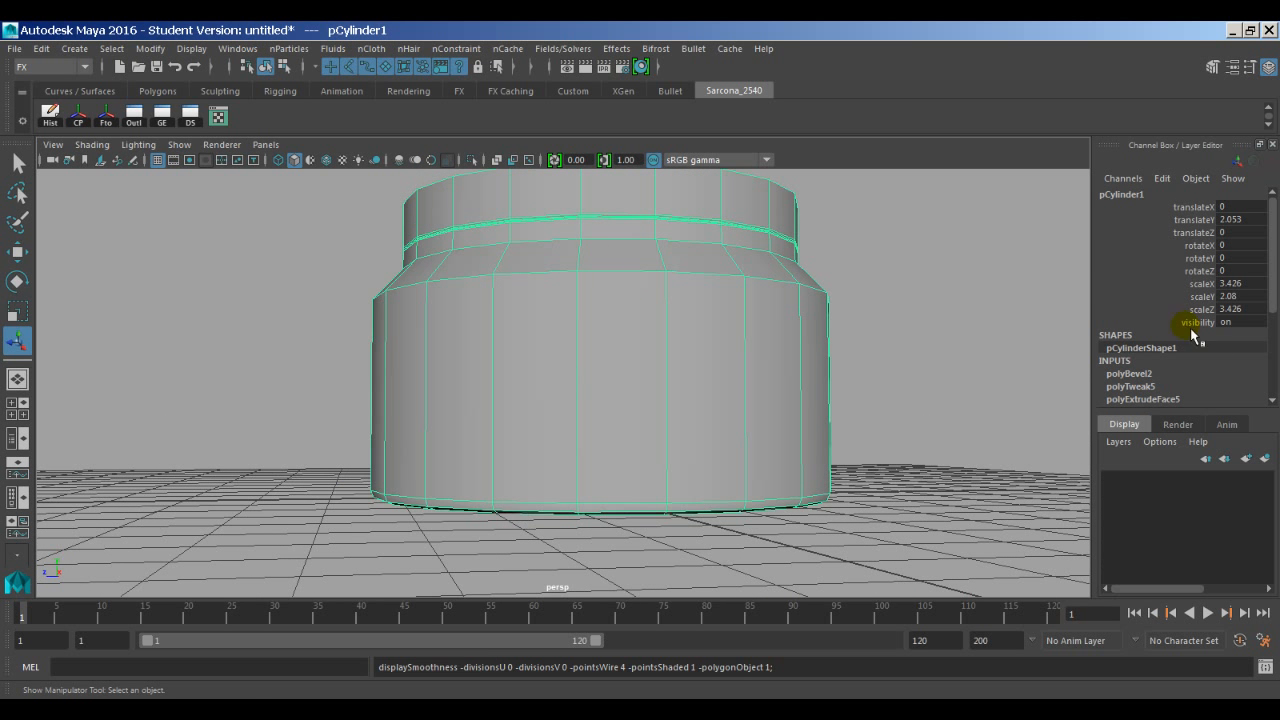
left_click(1130, 373)
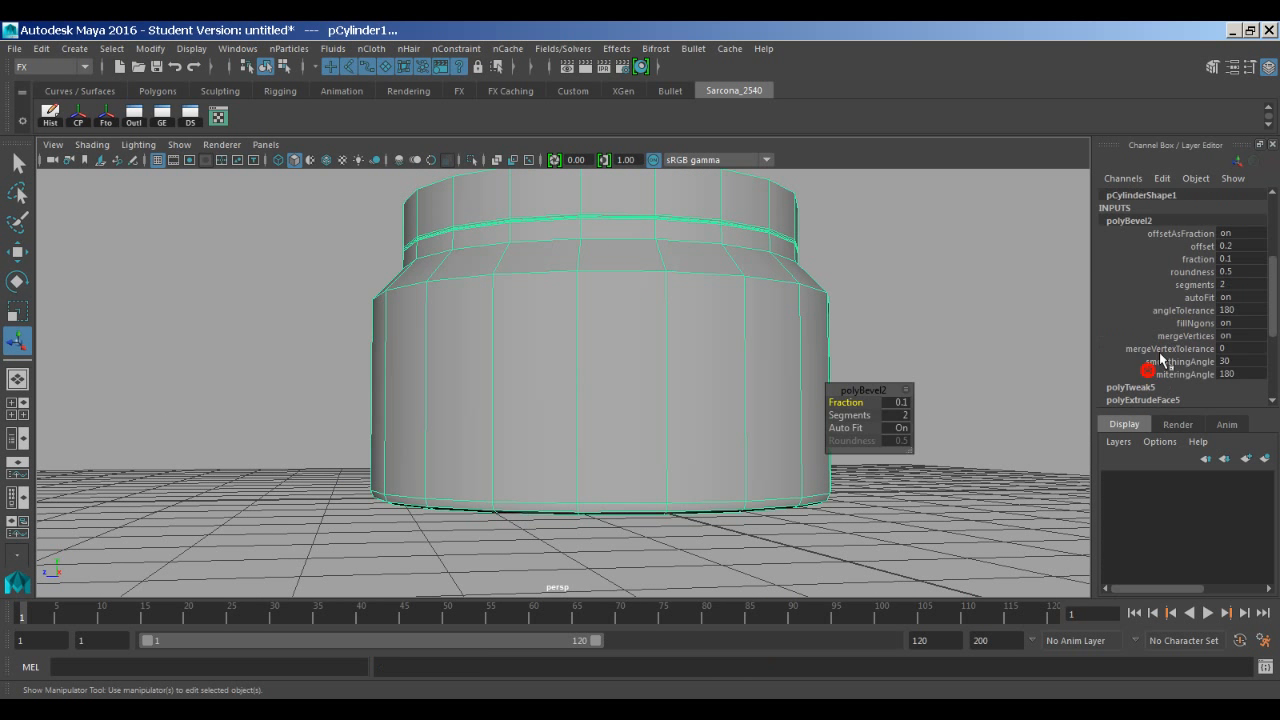
left_click(1240, 266)
type(".2")
key("Return")
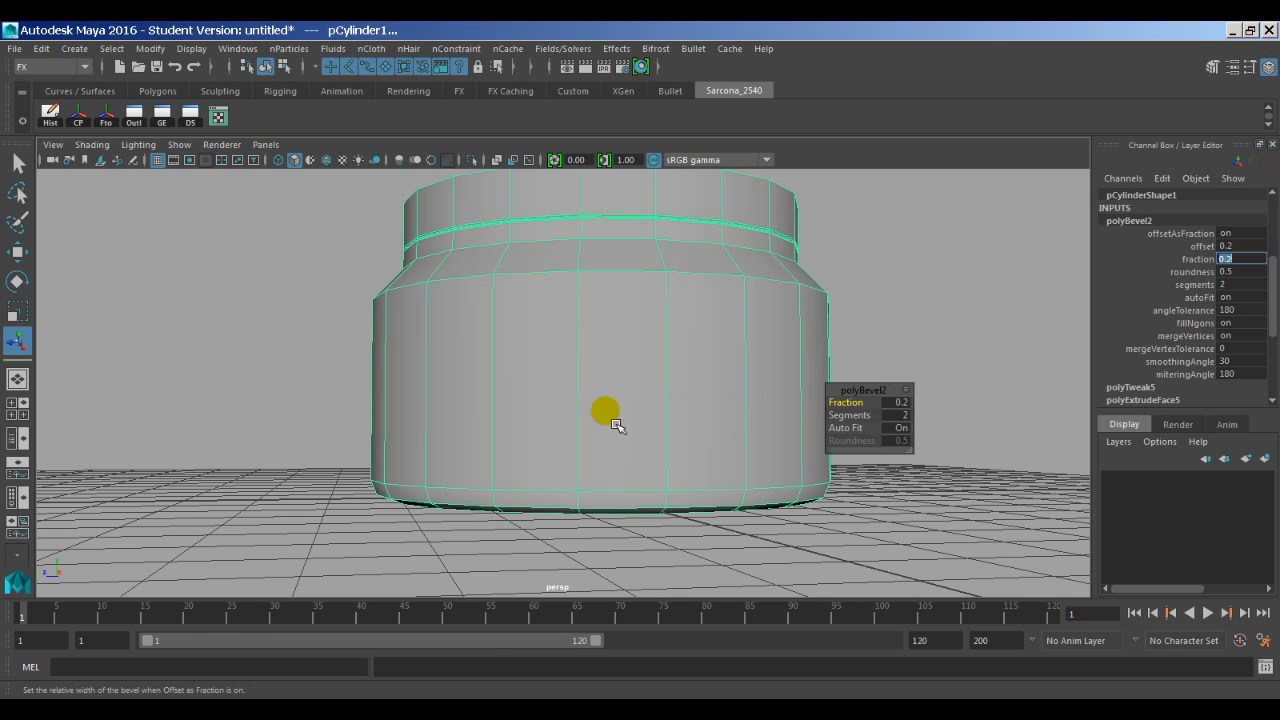
left_click(588, 395)
key("3")
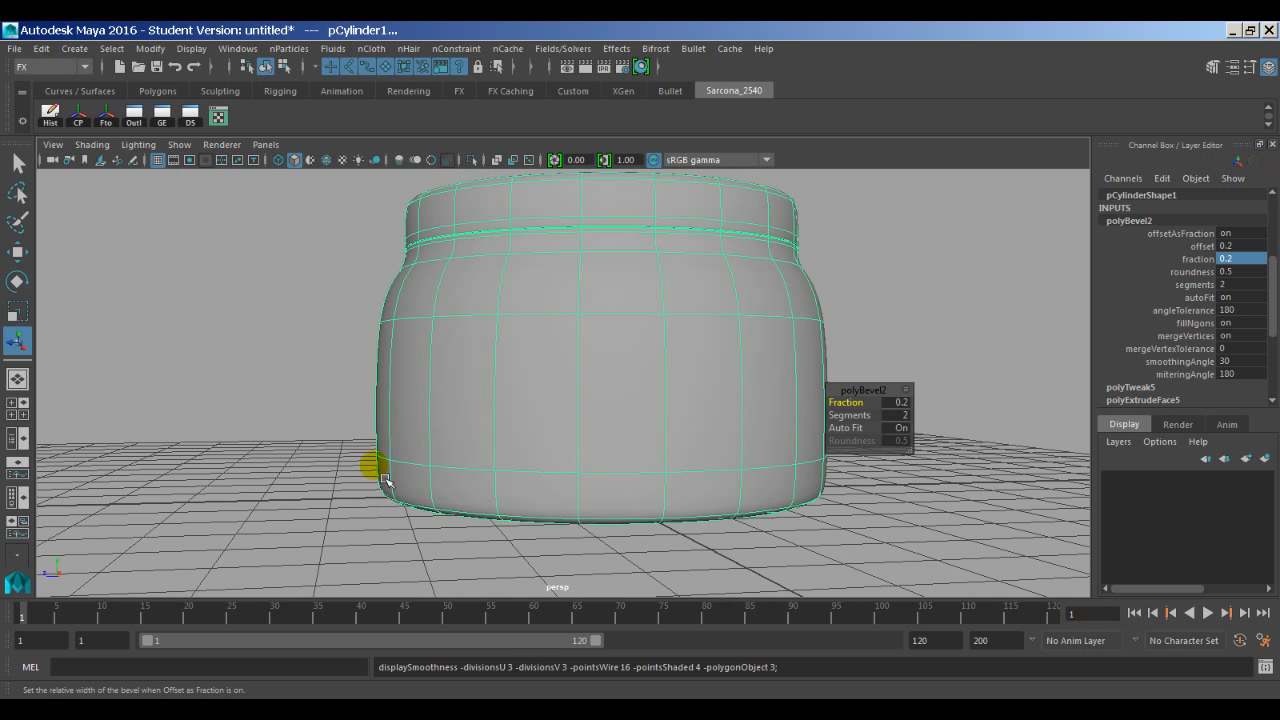
left_click_drag(443, 377, 466, 345, "alt")
Bevel the edge loop around the jar's shoulder on the unsmoothed mesh, keeping the default fraction of 0.5 and 1 segment.
key("1")
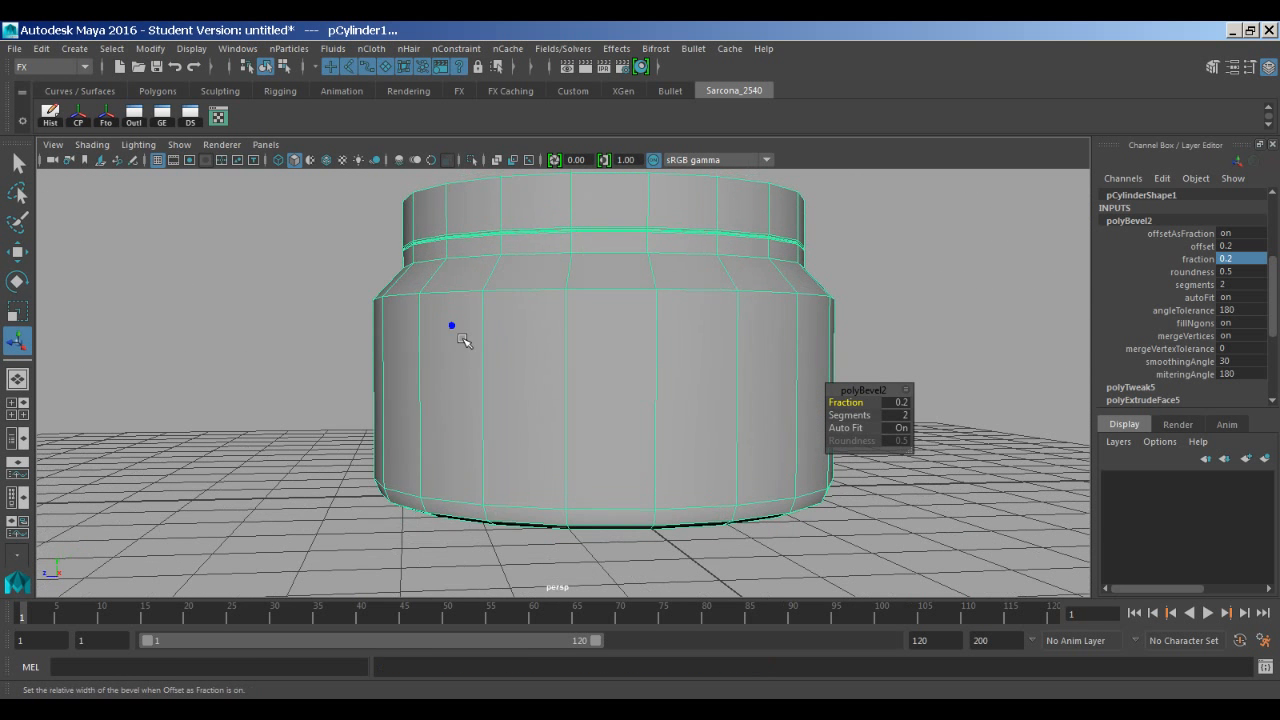
right_click_drag(451, 206, 457, 176)
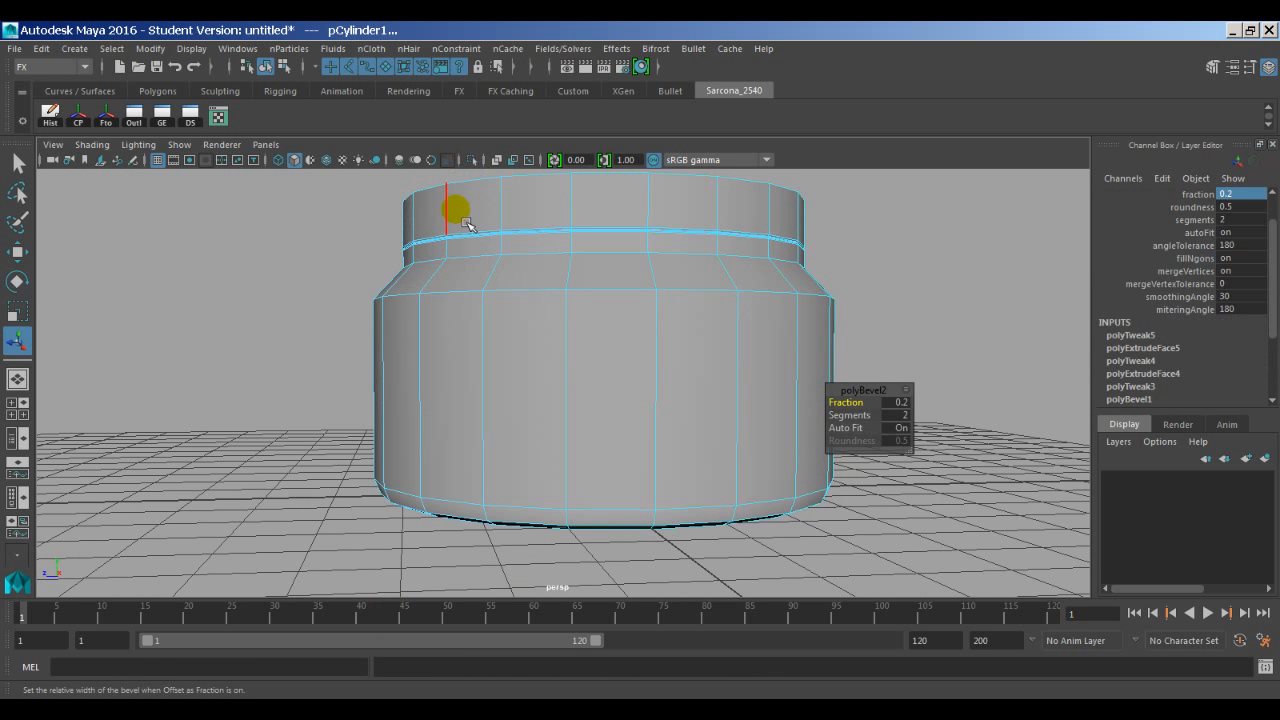
double_click(466, 292)
key("space")
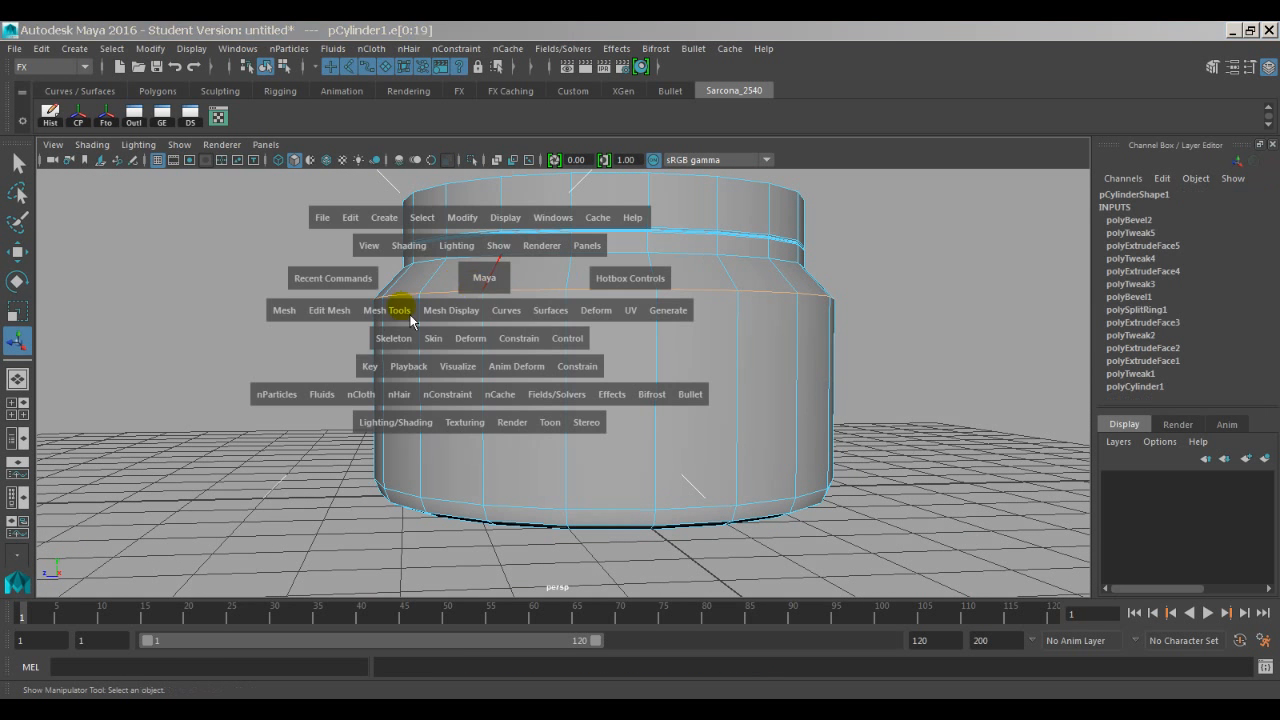
left_click(344, 318)
left_click(337, 331)
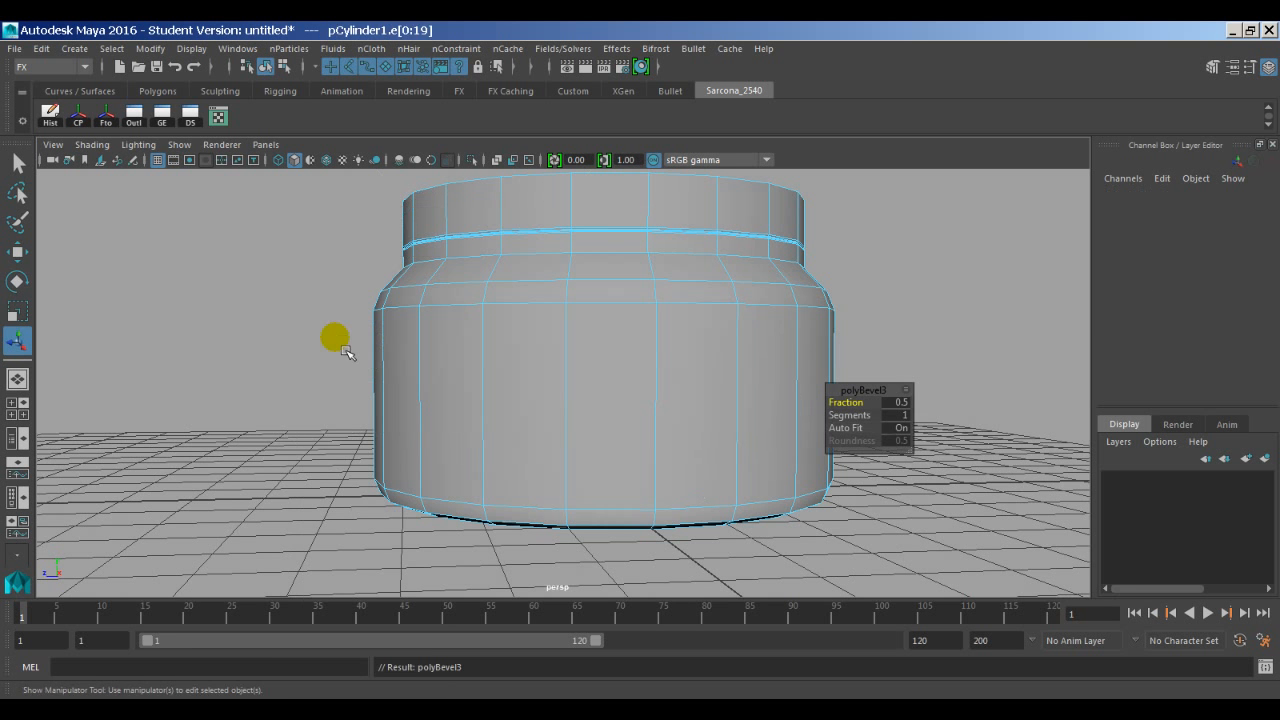
left_click_drag(566, 357, 570, 372, "alt")
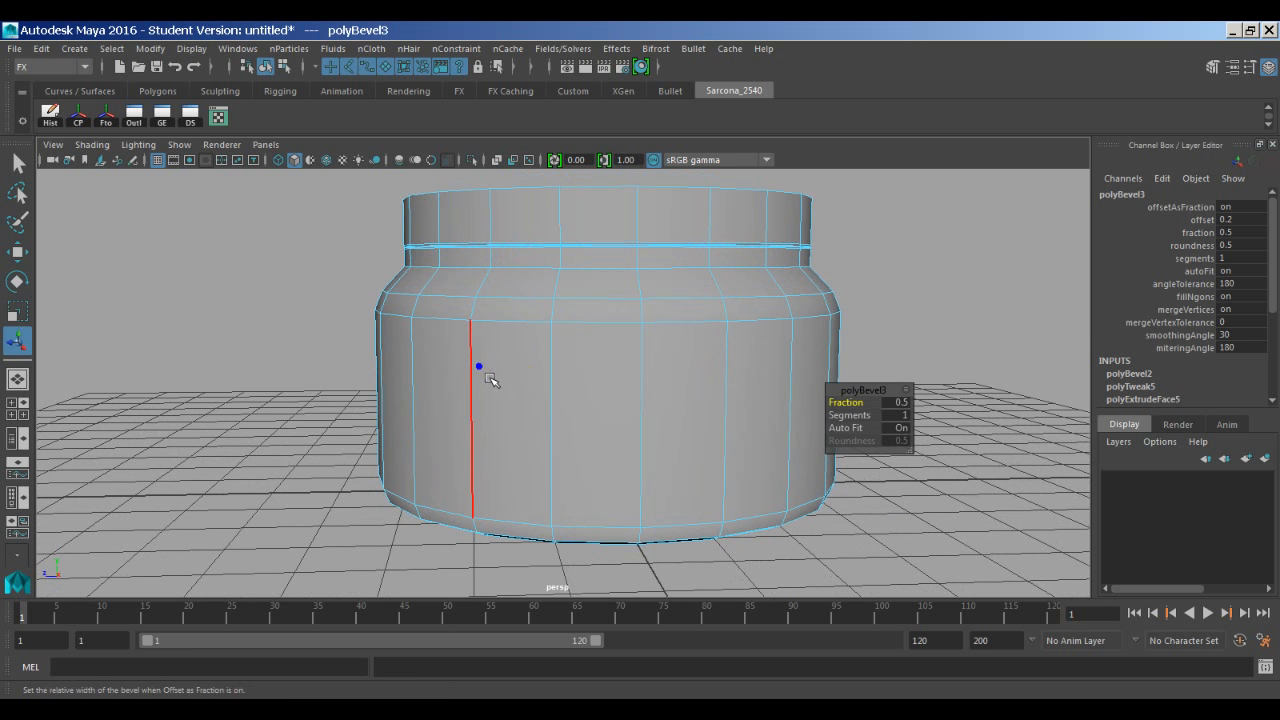
Return to object mode and display the whole jar in smooth preview without selection highlighting.
right_click_drag(490, 379, 550, 180)
left_click(505, 330)
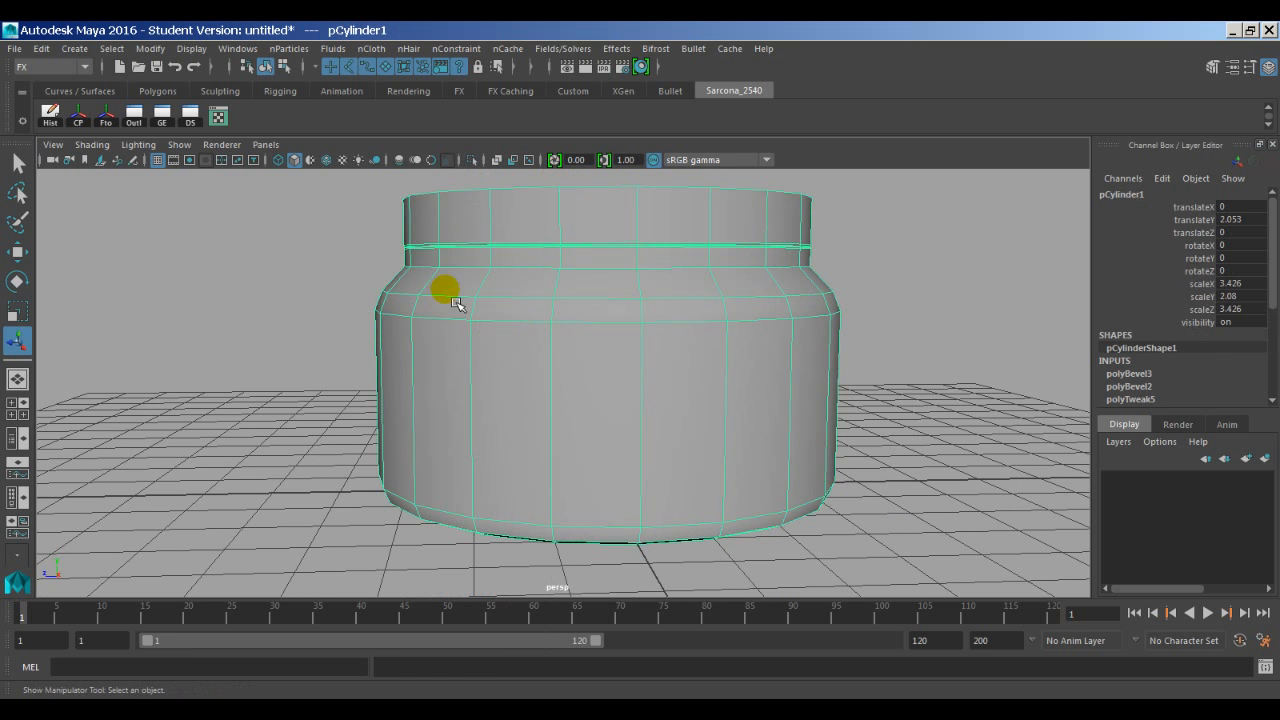
left_click(309, 284)
left_click_drag(414, 448, 343, 451, "alt")
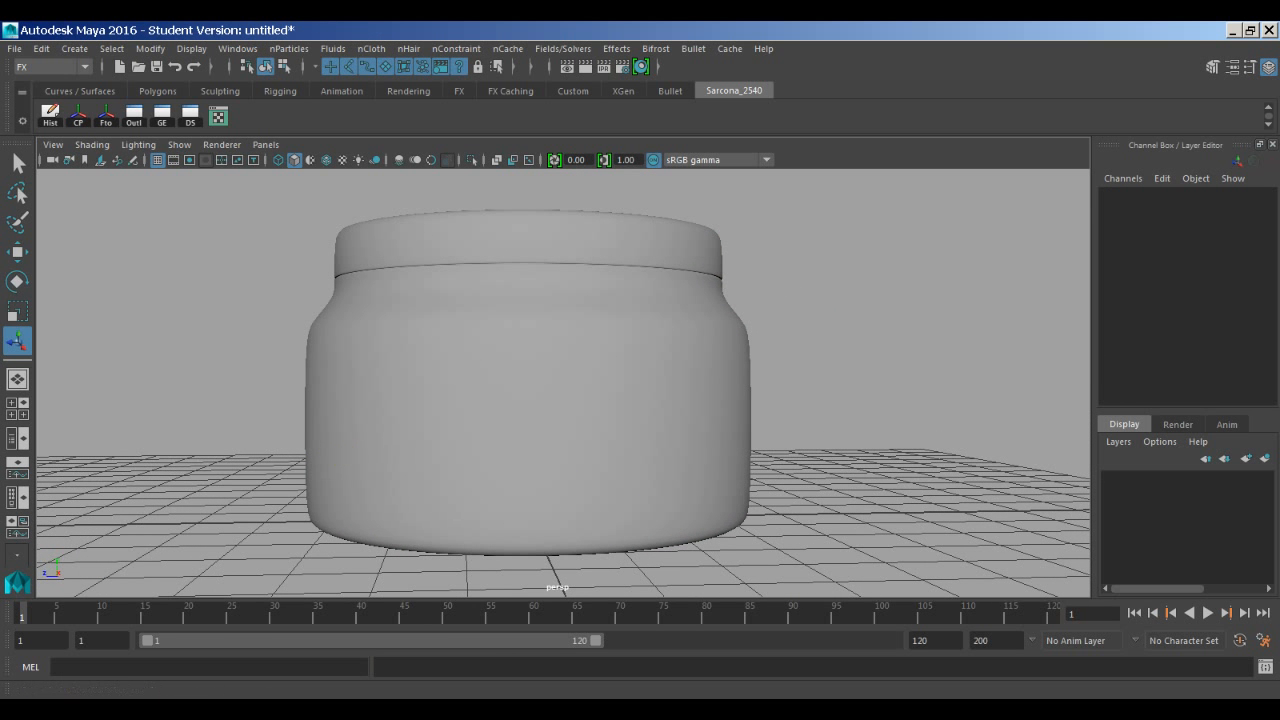
Compare the smoothed jar with the Kérastase reference photo in the browser, return to Maya and reselect the jar.
left_click_drag(2, 215, 1149, 61)
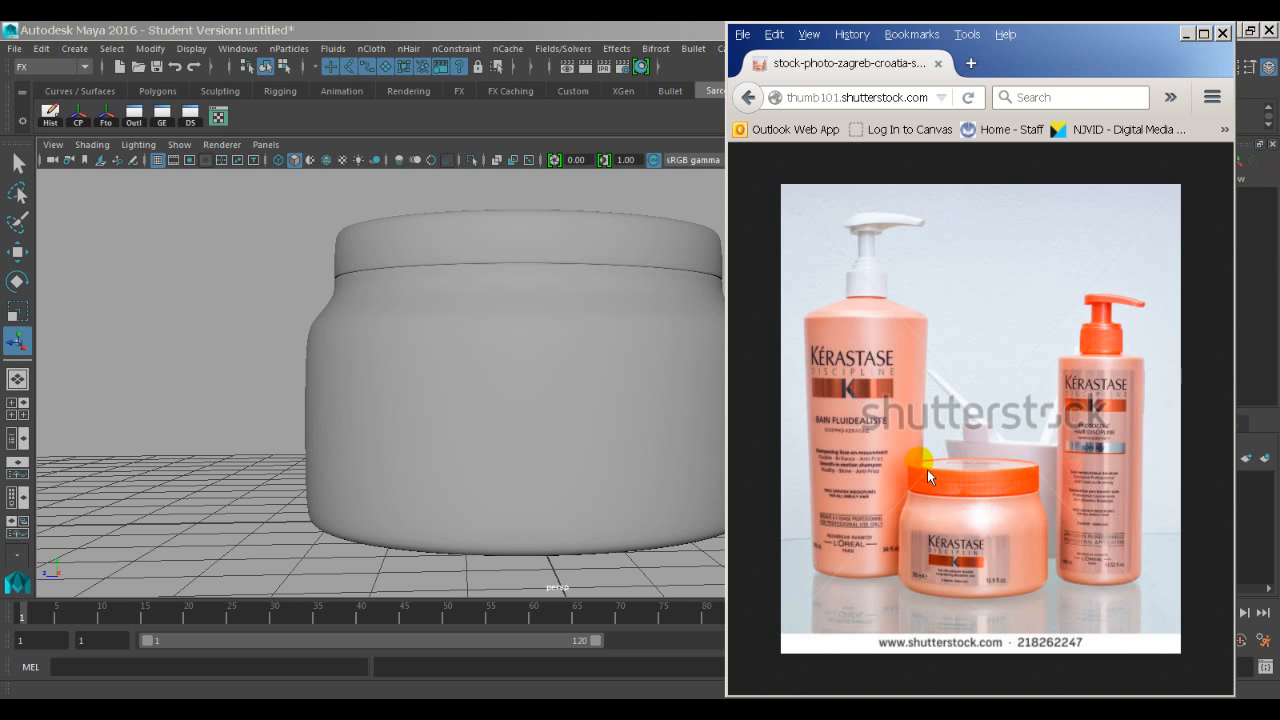
left_click(545, 373)
left_click(487, 305)
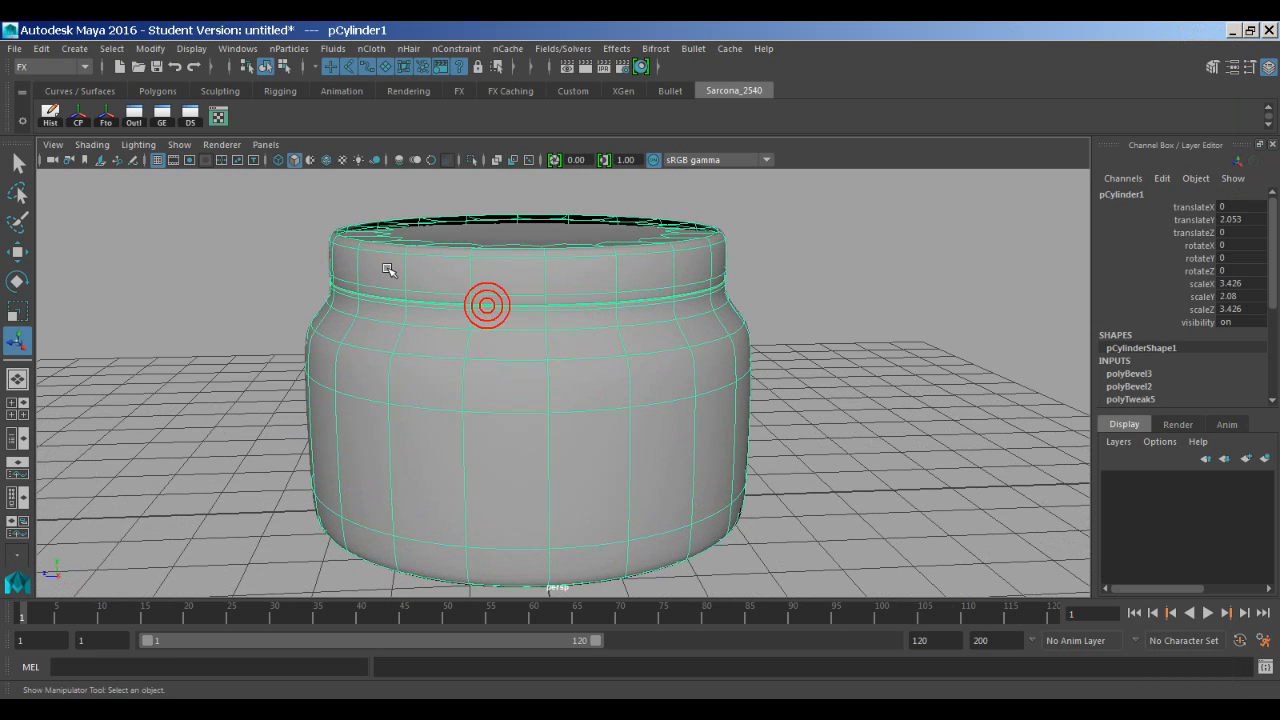
Turn off smooth preview on the jar and switch to edge selection at the neck's top rim.
middle_click_drag(358, 310, 424, 390, "alt")
right_click_drag(463, 401, 680, 403, "alt")
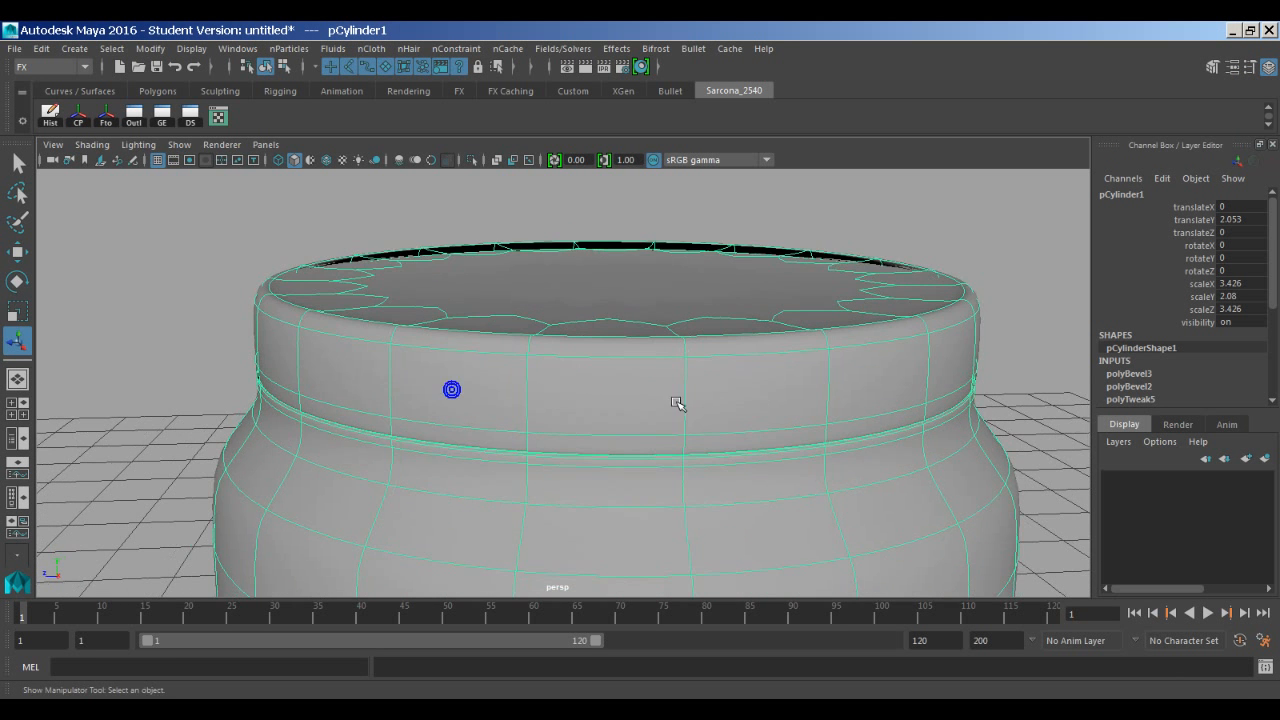
key("1")
middle_click_drag(426, 345, 455, 347, "alt")
left_click_drag(455, 347, 488, 446, "alt")
right_click_drag(488, 446, 690, 458, "alt")
middle_click_drag(532, 373, 610, 475, "alt")
right_click_drag(610, 475, 1023, 417, "alt")
mouse_move(824, 411)
left_mouse_down("alt")
mouse_move(860, 400)
mouse_move(814, 414)
left_mouse_up("alt")
right_click_drag(616, 246, 609, 168)
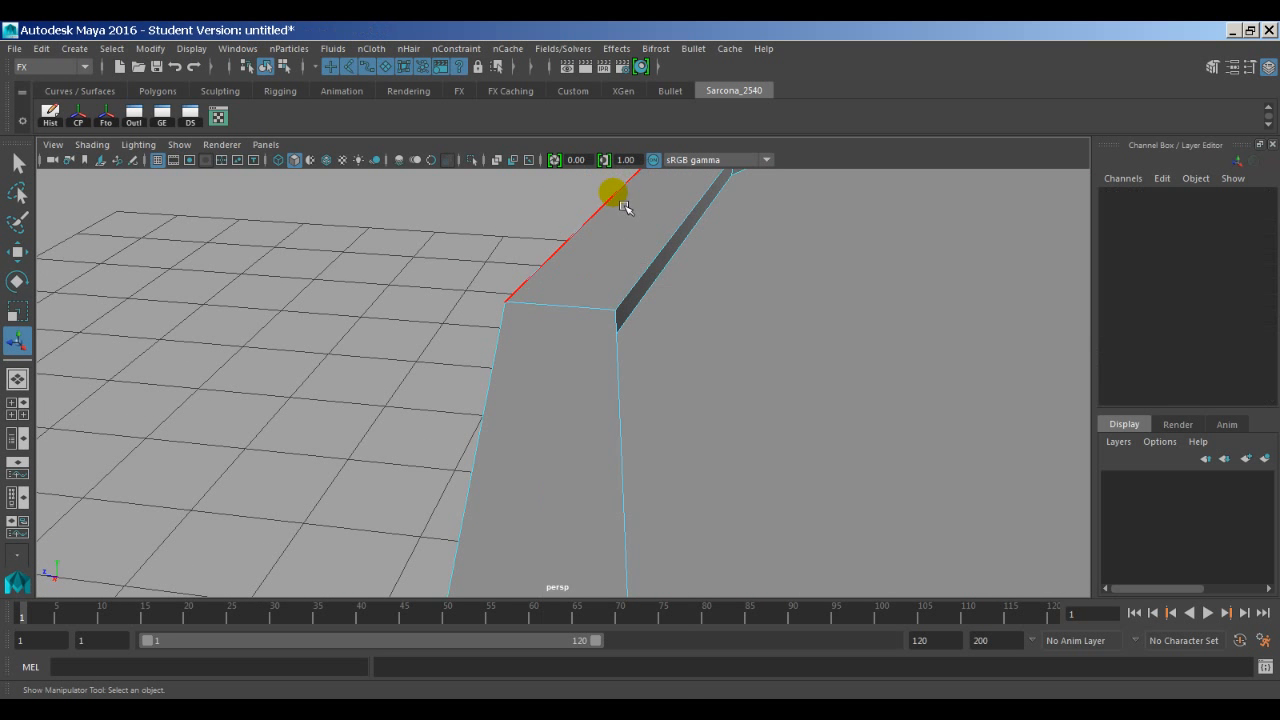
Bevel the outer and inner edge loops of the neck's top rim.
double_click(622, 209)
left_click_drag(608, 197, 655, 288, "alt")
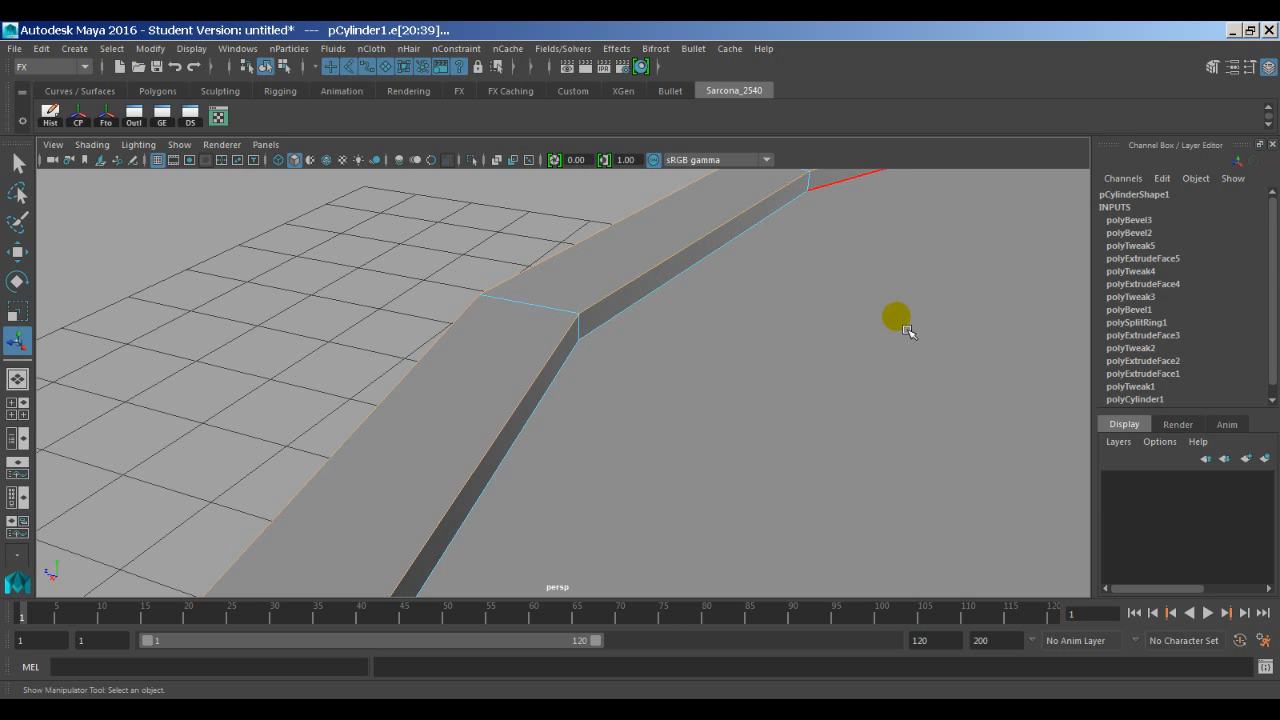
right_click_drag(898, 317, 490, 248, "alt")
key("space")
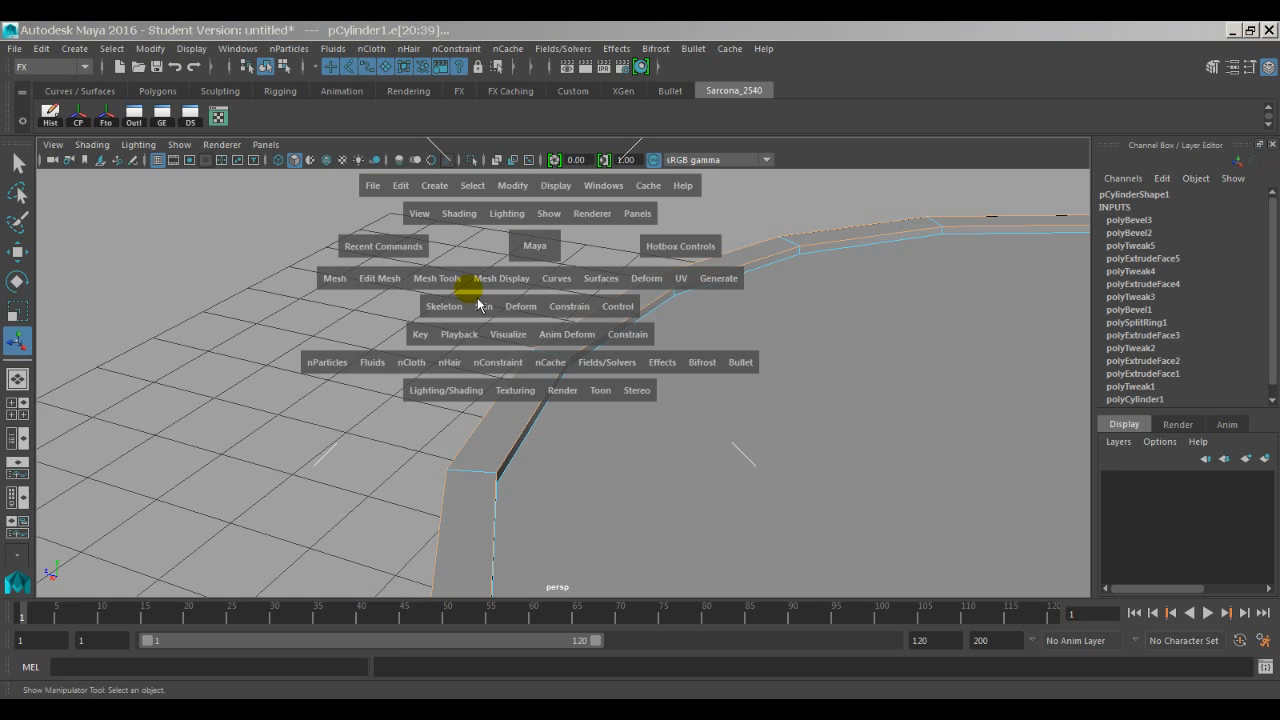
left_click_drag(623, 354, 524, 341, "alt")
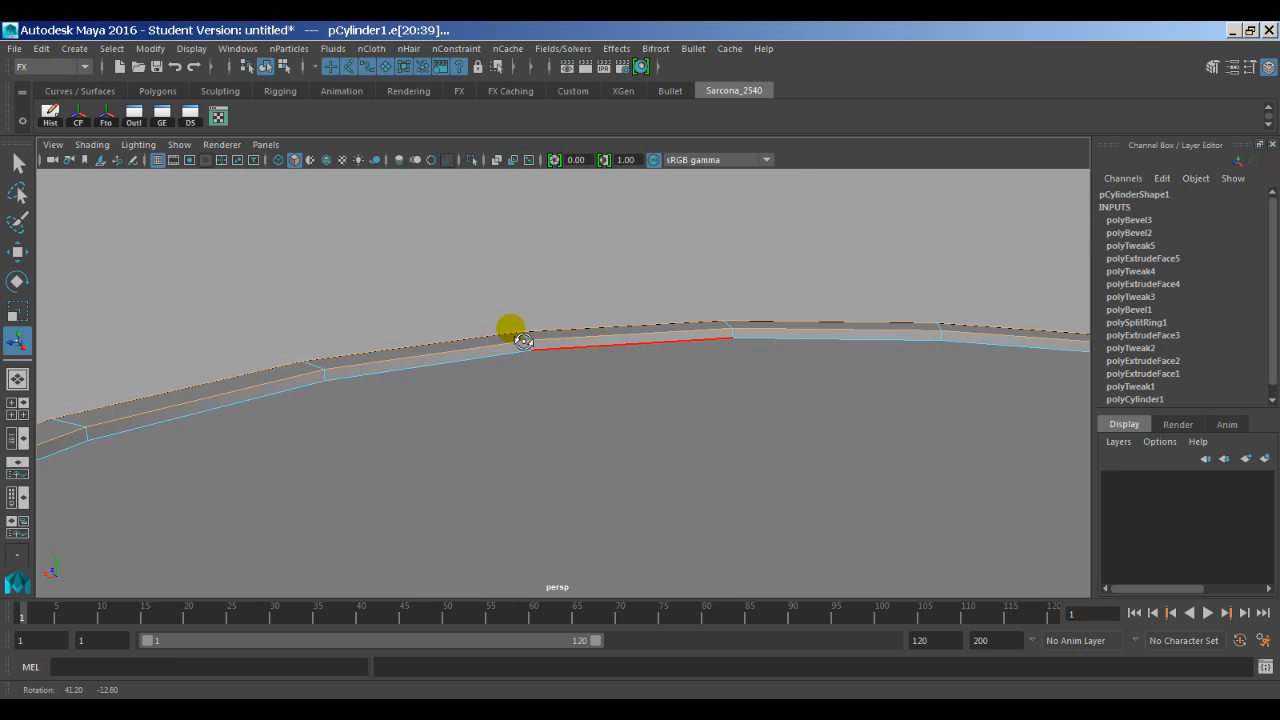
left_click_drag(505, 275, 617, 260, "alt")
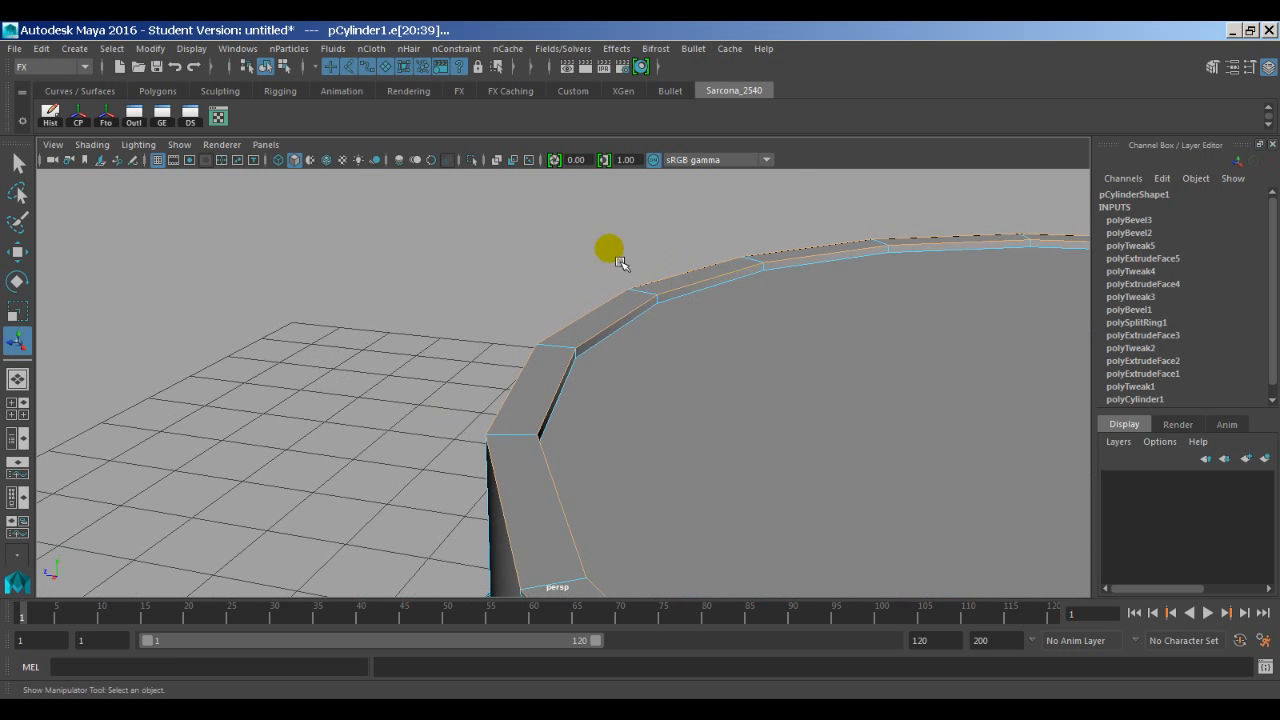
key("space")
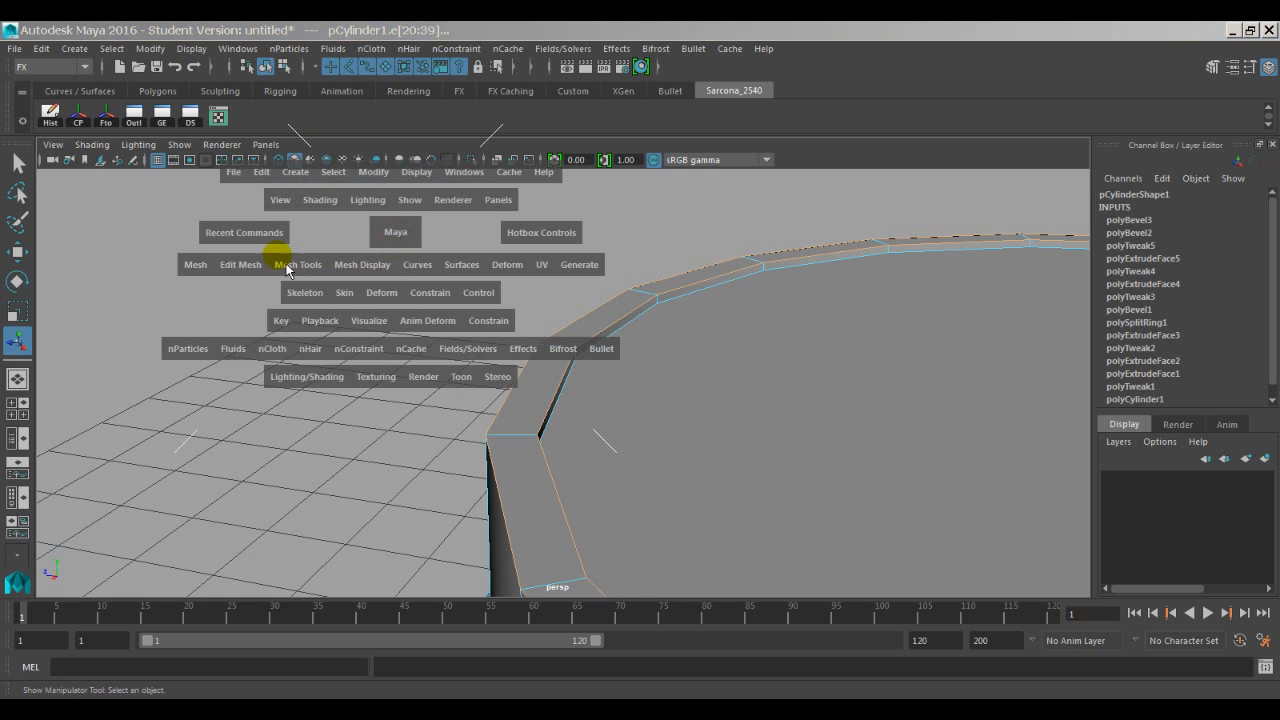
left_click_drag(270, 281, 274, 333)
left_click_drag(700, 349, 679, 332, "alt")
Set the rim bevel to 2 segments and check the added edges around the lip.
left_click(898, 414)
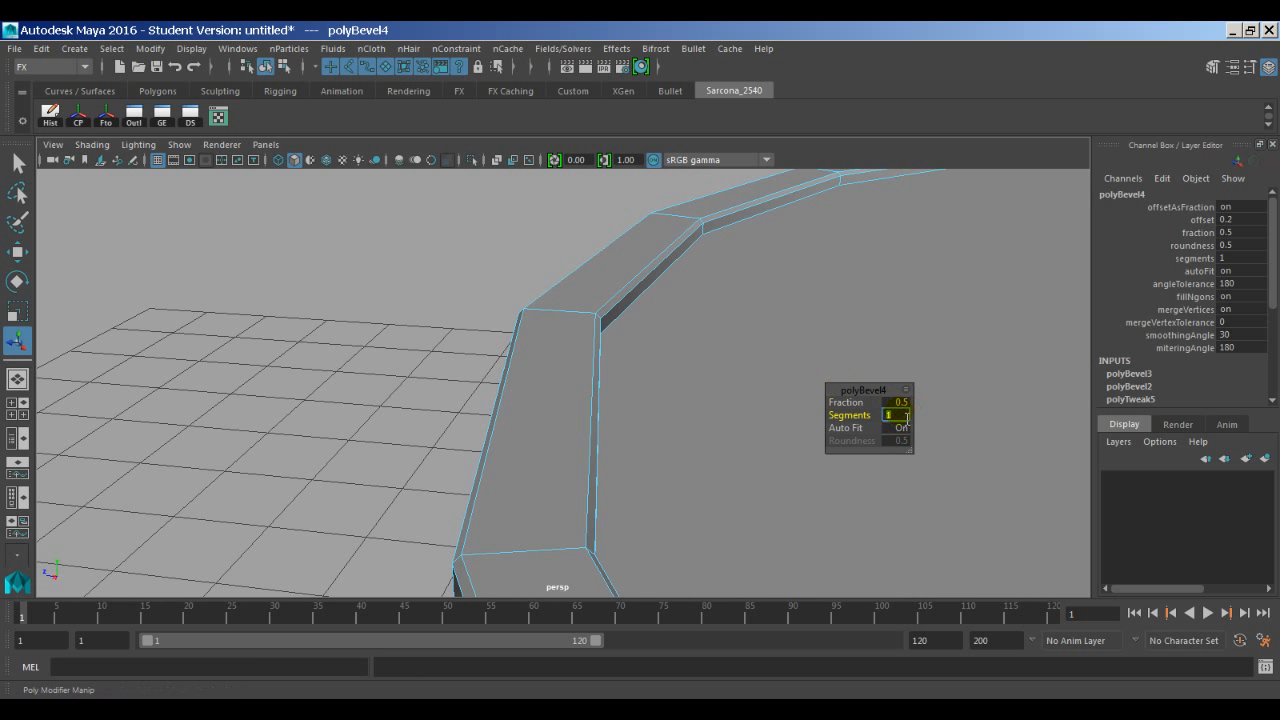
type("2")
key("Return")
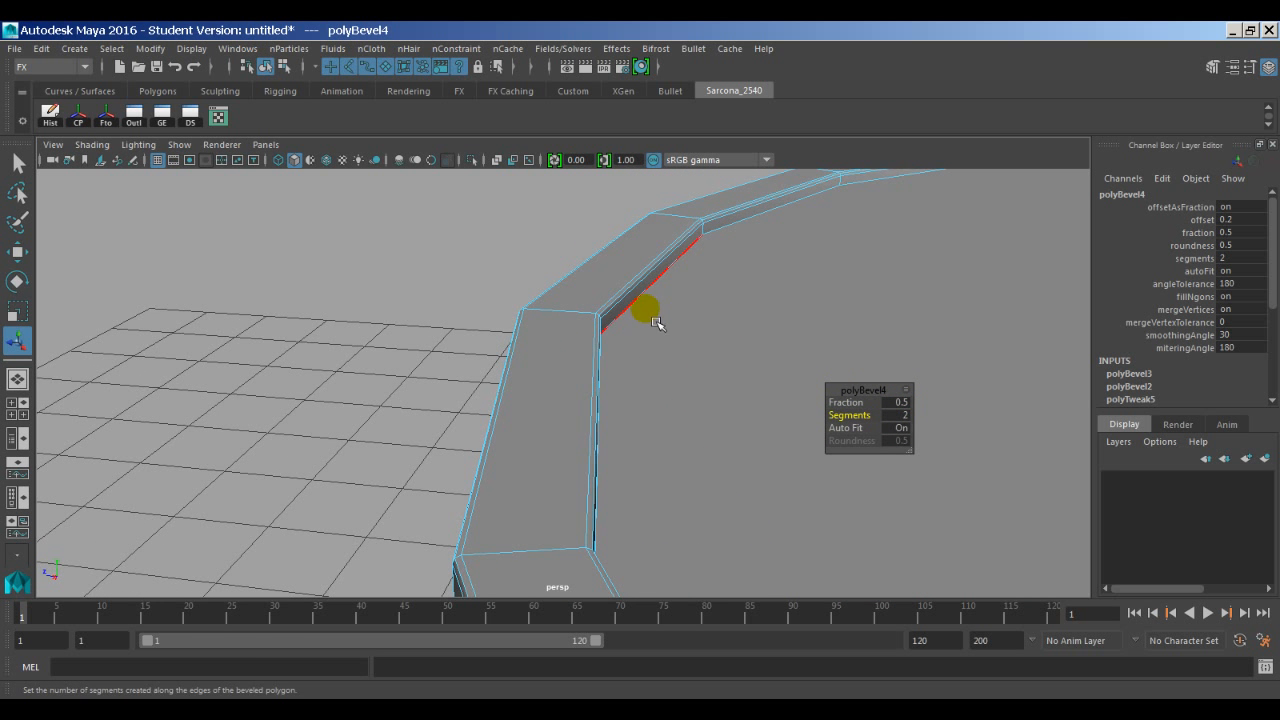
left_click_drag(665, 321, 737, 322, "alt")
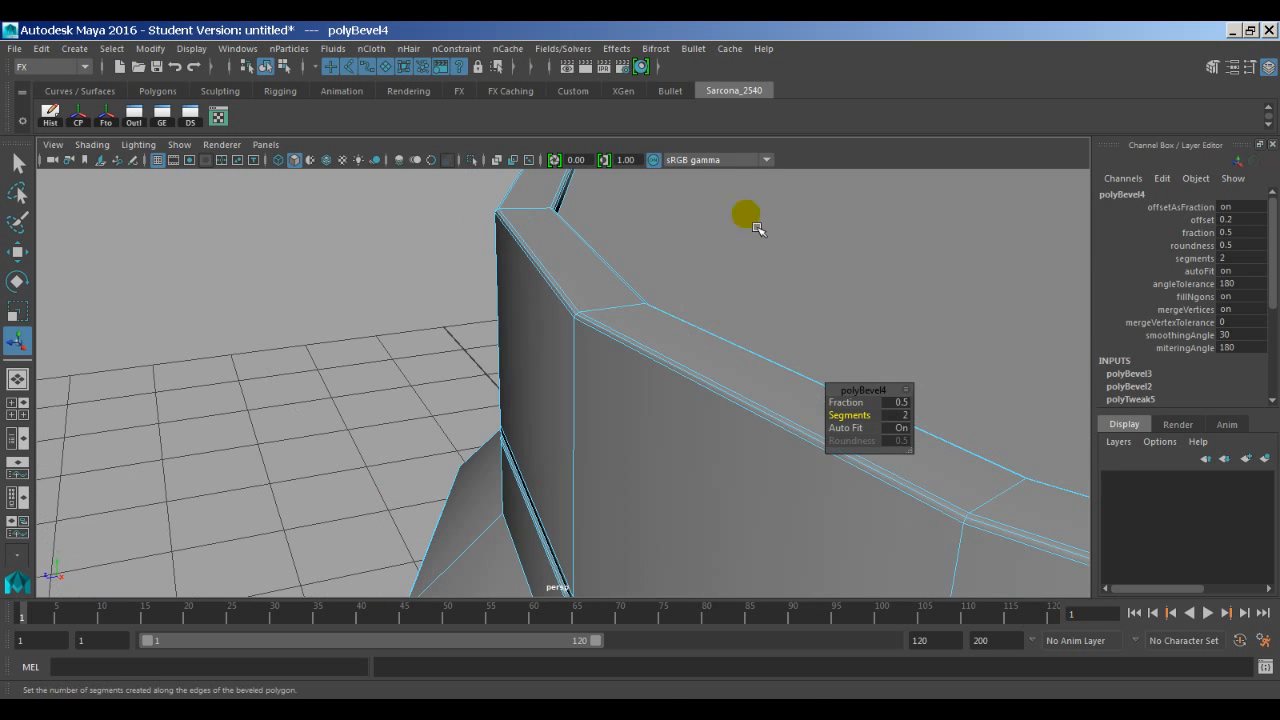
Bevel the large face inside the jar's opening with a fraction of 0.5 and 2 segments.
right_click_drag(757, 229, 748, 256)
left_click(895, 232)
left_click_drag(903, 237, 737, 251, "alt")
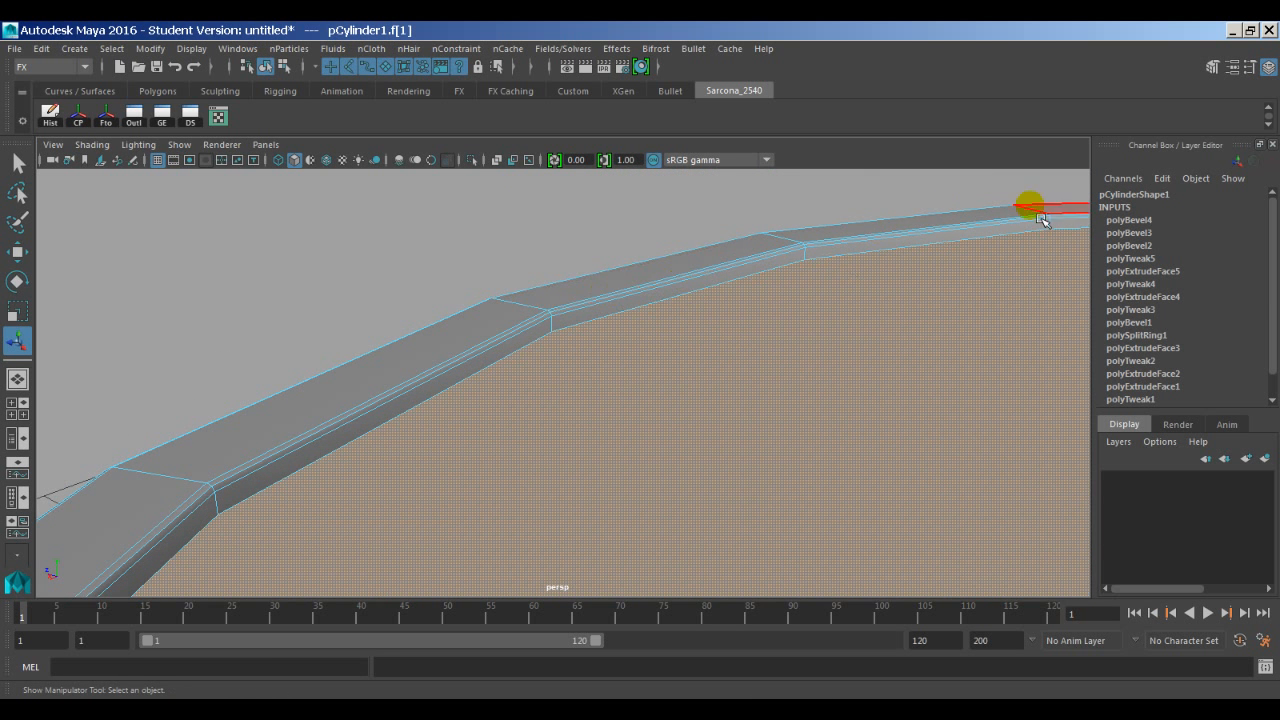
left_click_drag(960, 234, 777, 241, "alt")
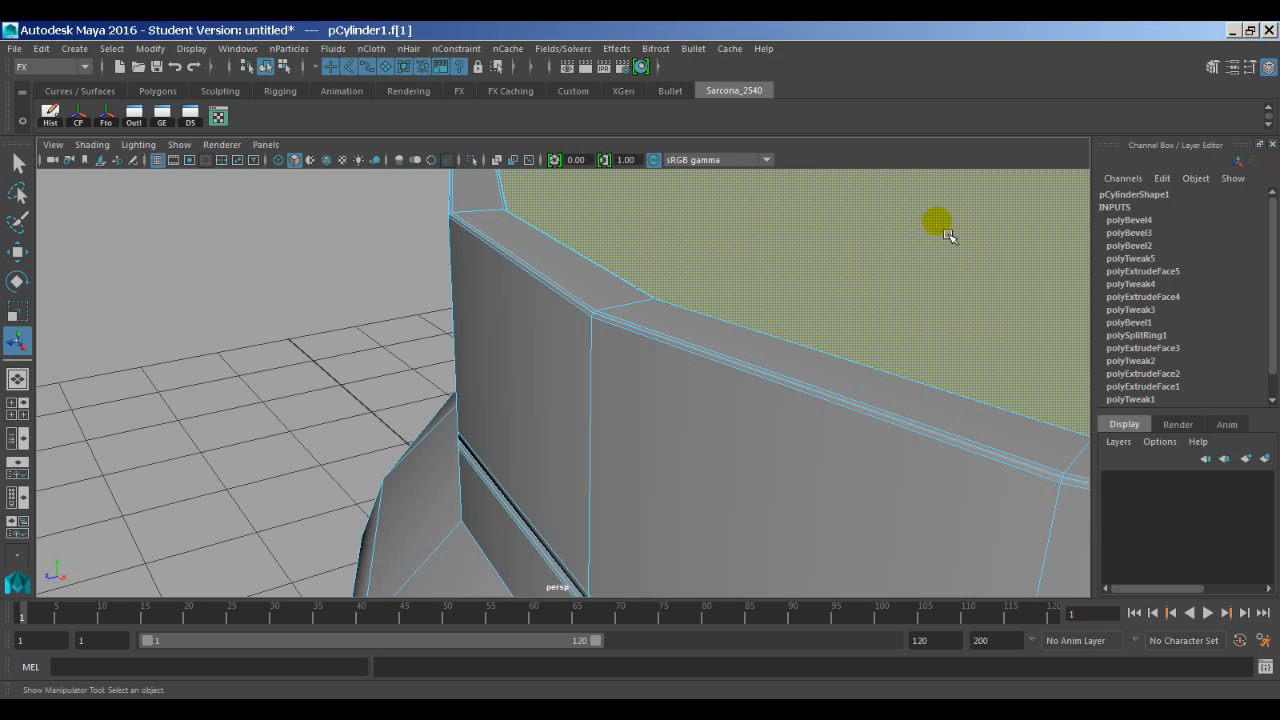
key("space")
left_click(644, 264)
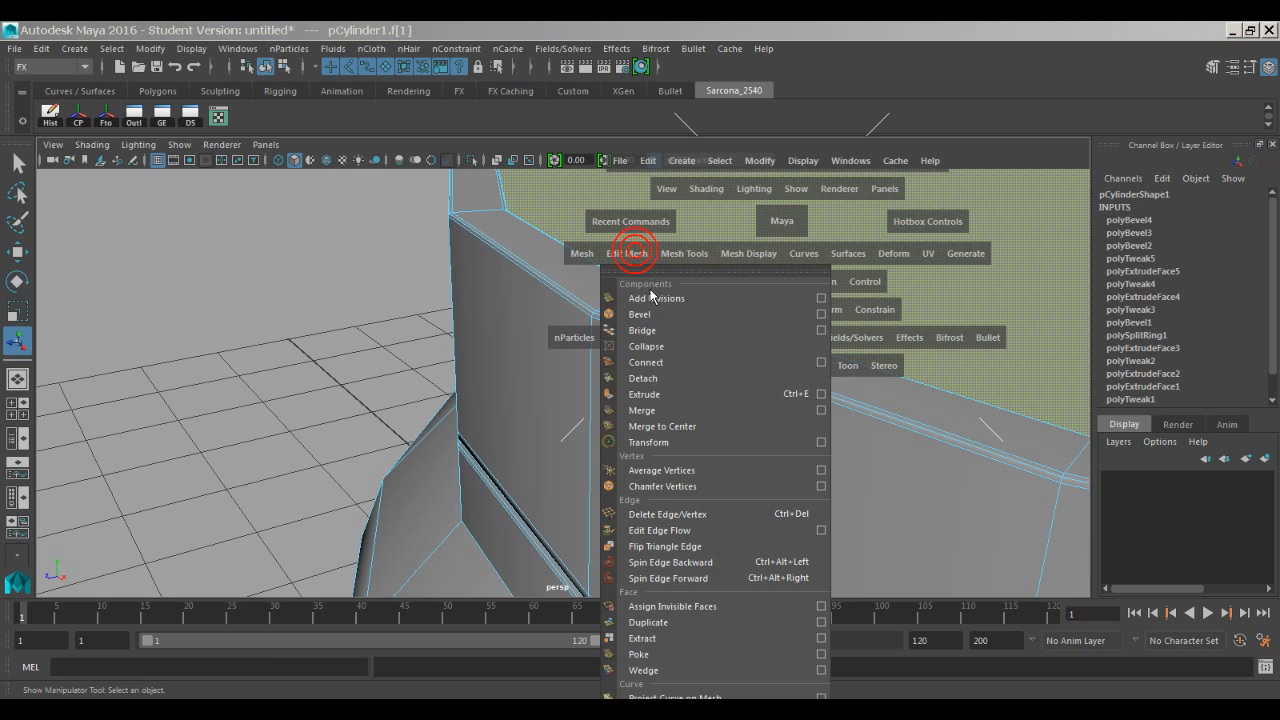
left_click(650, 319)
left_click_drag(690, 313, 548, 316, "alt")
right_click_drag(548, 316, 652, 333, "alt")
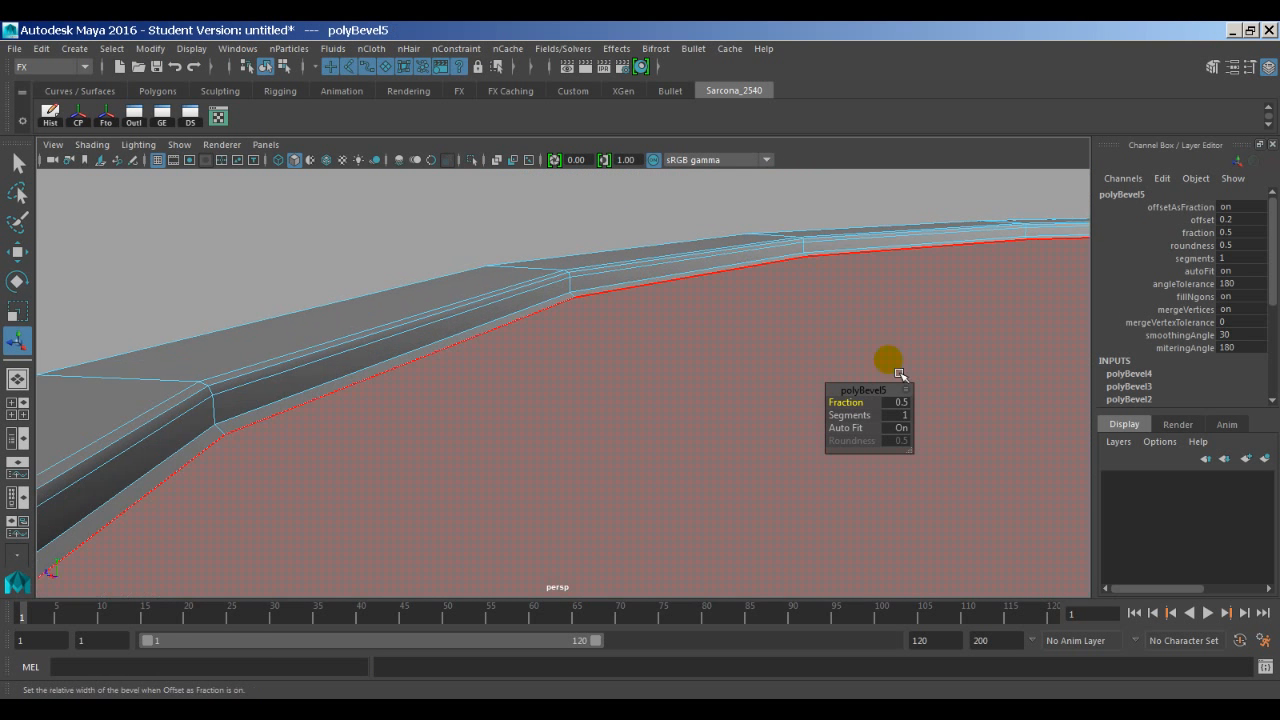
double_click(903, 415)
type("2")
key("Return")
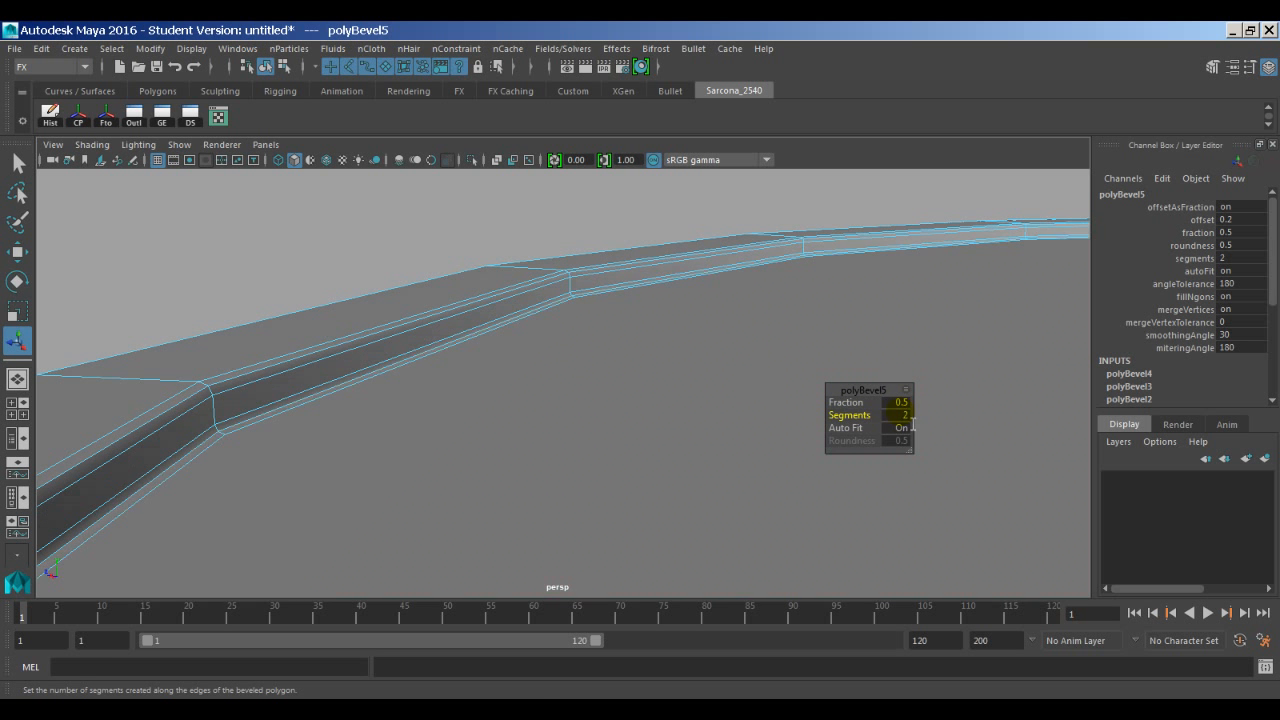
Return to object mode and view the whole jar in smooth preview without selection highlighting.
right_click_drag(478, 341, 548, 189)
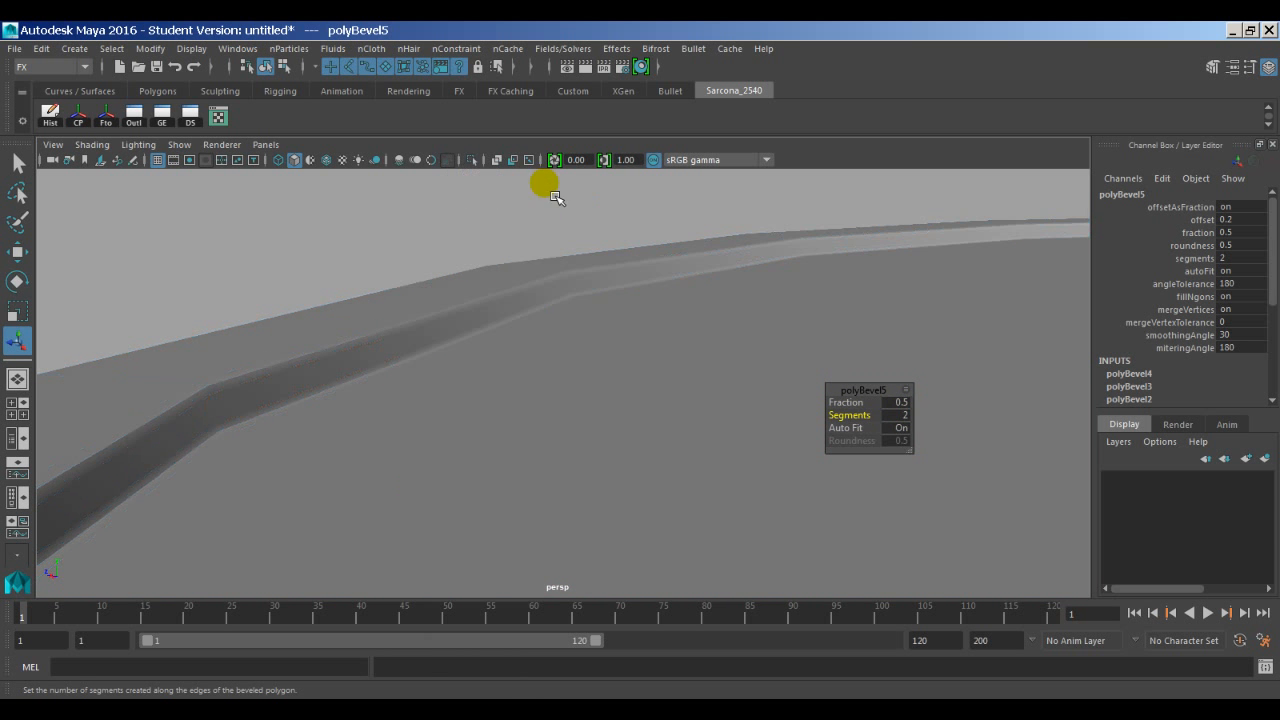
left_click(551, 320)
key("f")
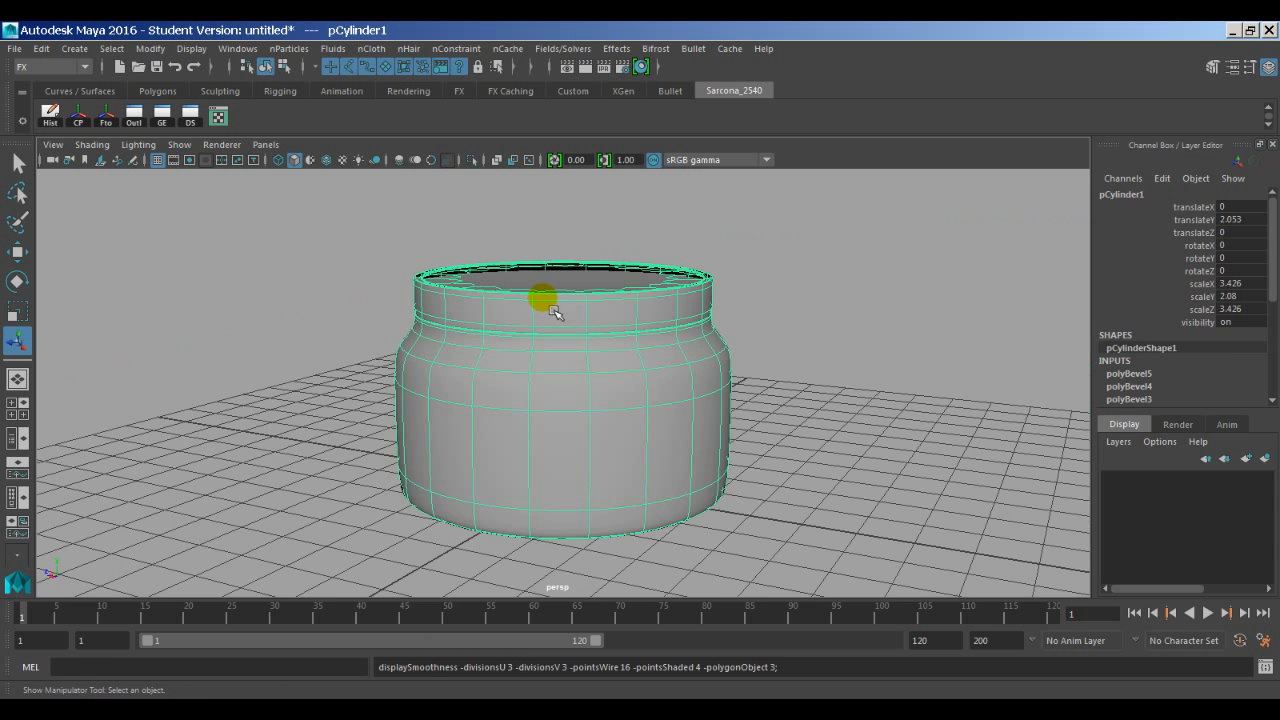
left_click(578, 262)
left_click_drag(580, 260, 586, 320, "alt")
Compare the jar with the Kérastase reference photo, then return to Maya and put the reselected jar in vertex mode.
key("alt+Tab")
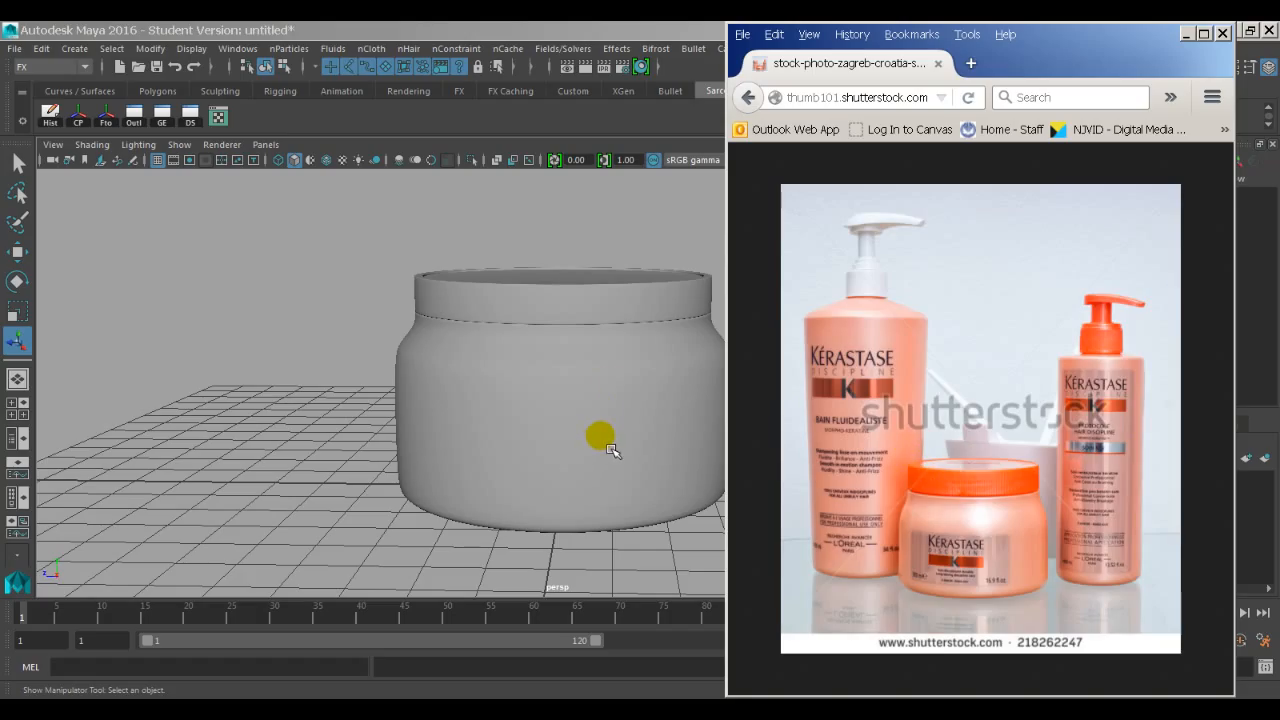
left_click(620, 374)
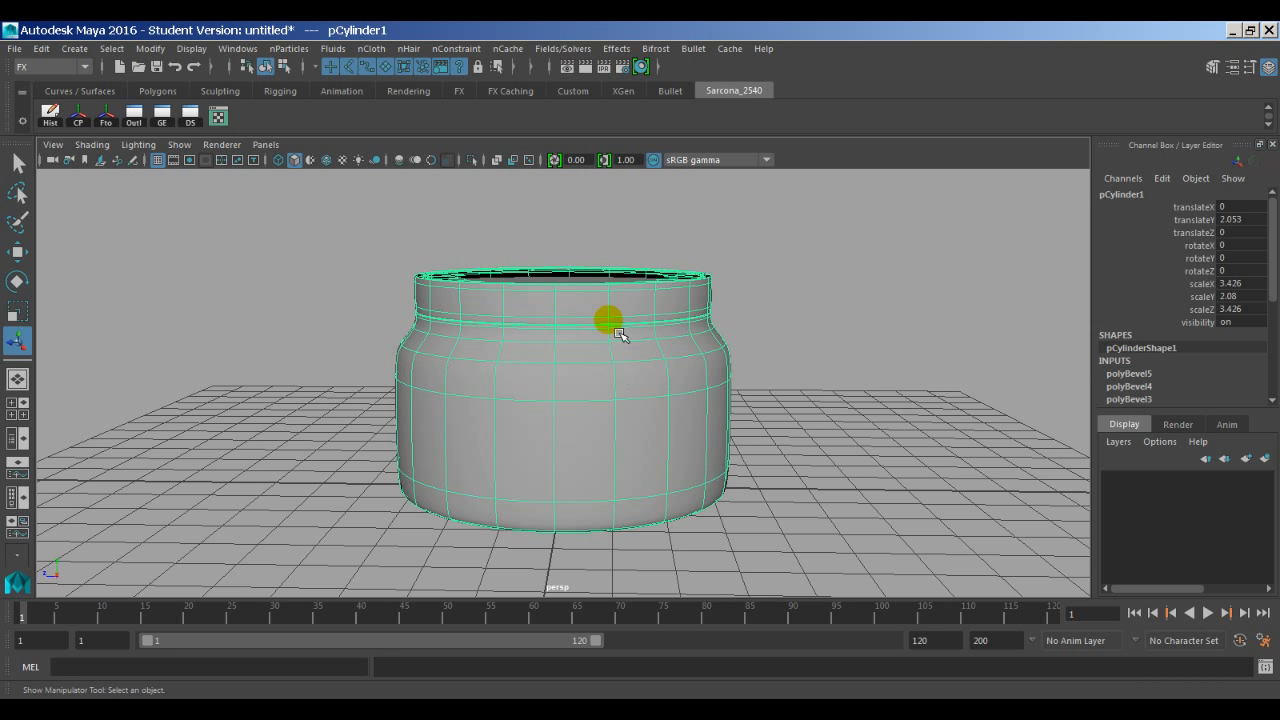
mouse_move(609, 320)
left_mouse_down("alt")
mouse_move(625, 324)
mouse_move(605, 314)
left_mouse_up("alt")
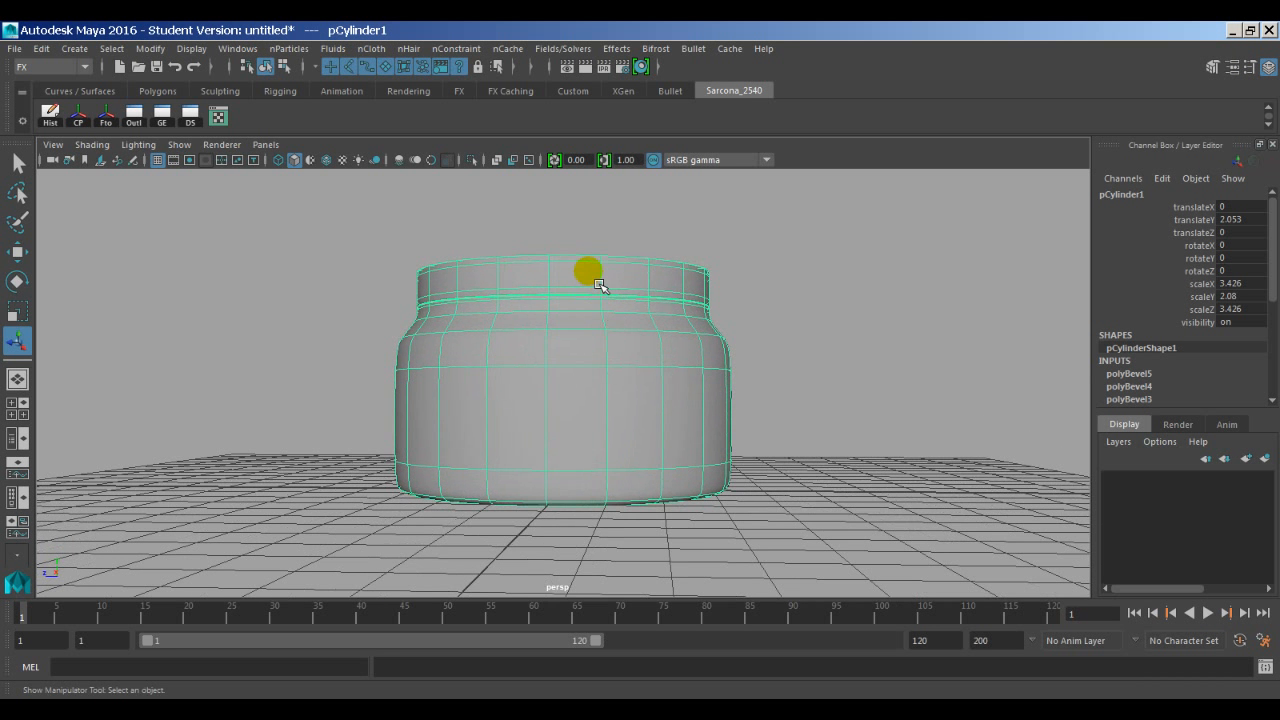
right_click_drag(589, 211, 520, 224)
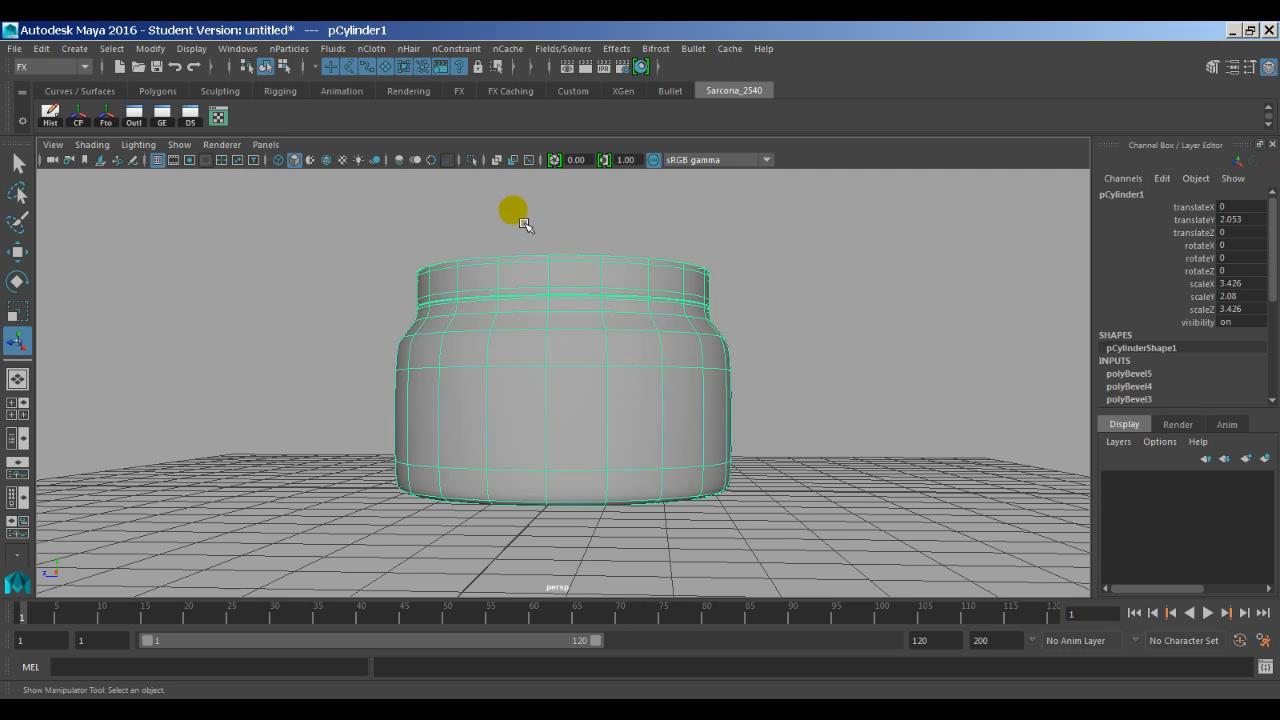
left_click_drag(514, 209, 528, 243, "alt")
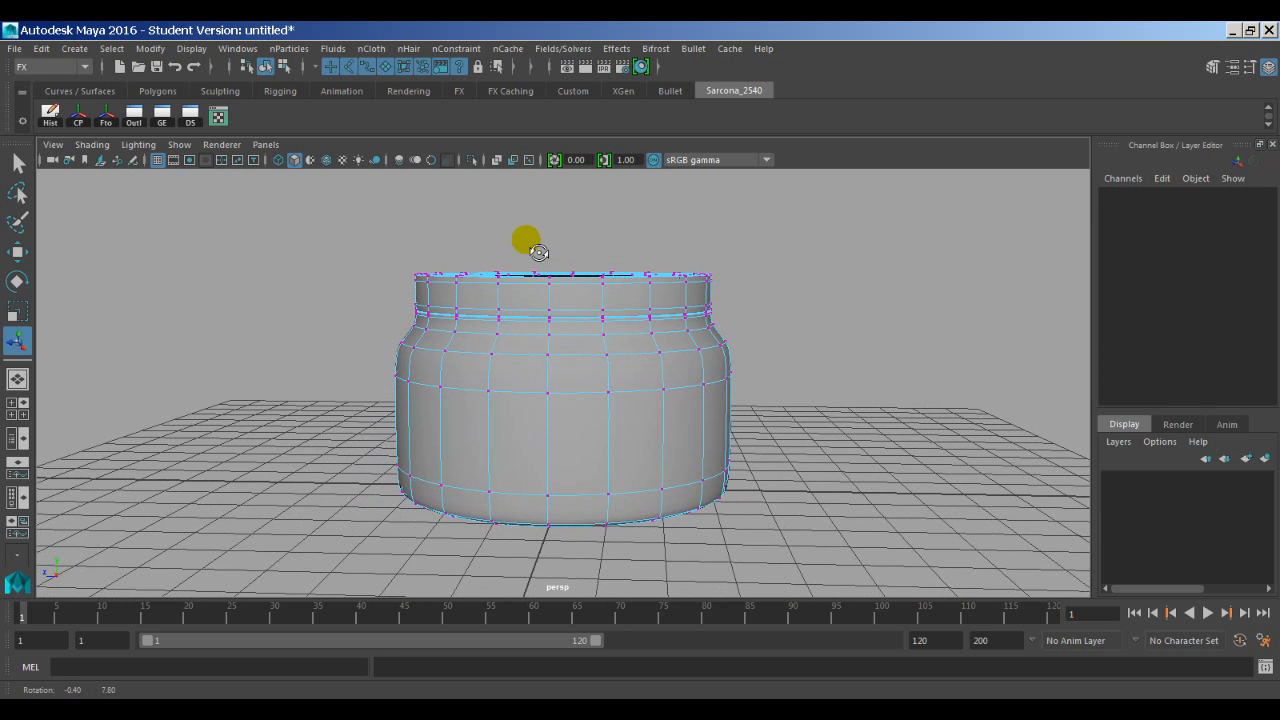
Try to raise the vertices of the jar's rim and neck in the perspective view.
left_click_drag(763, 273, 792, 293)
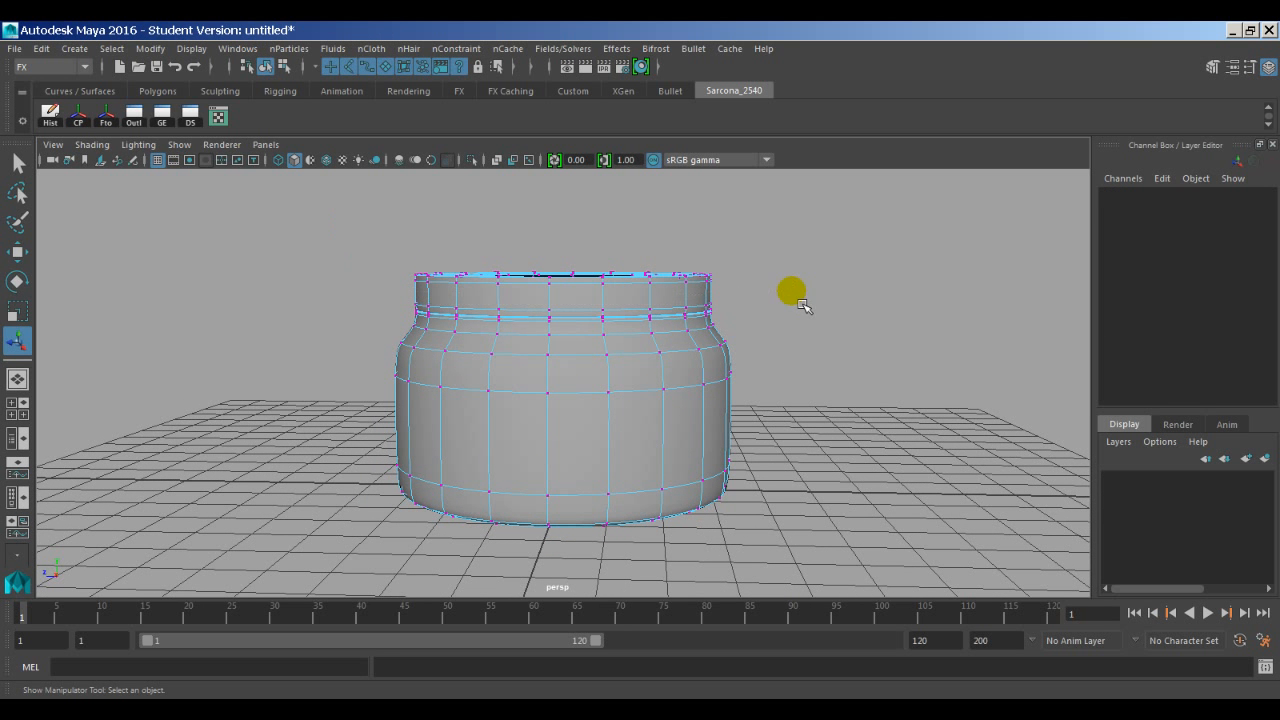
left_click_drag(466, 283, 457, 286, "alt")
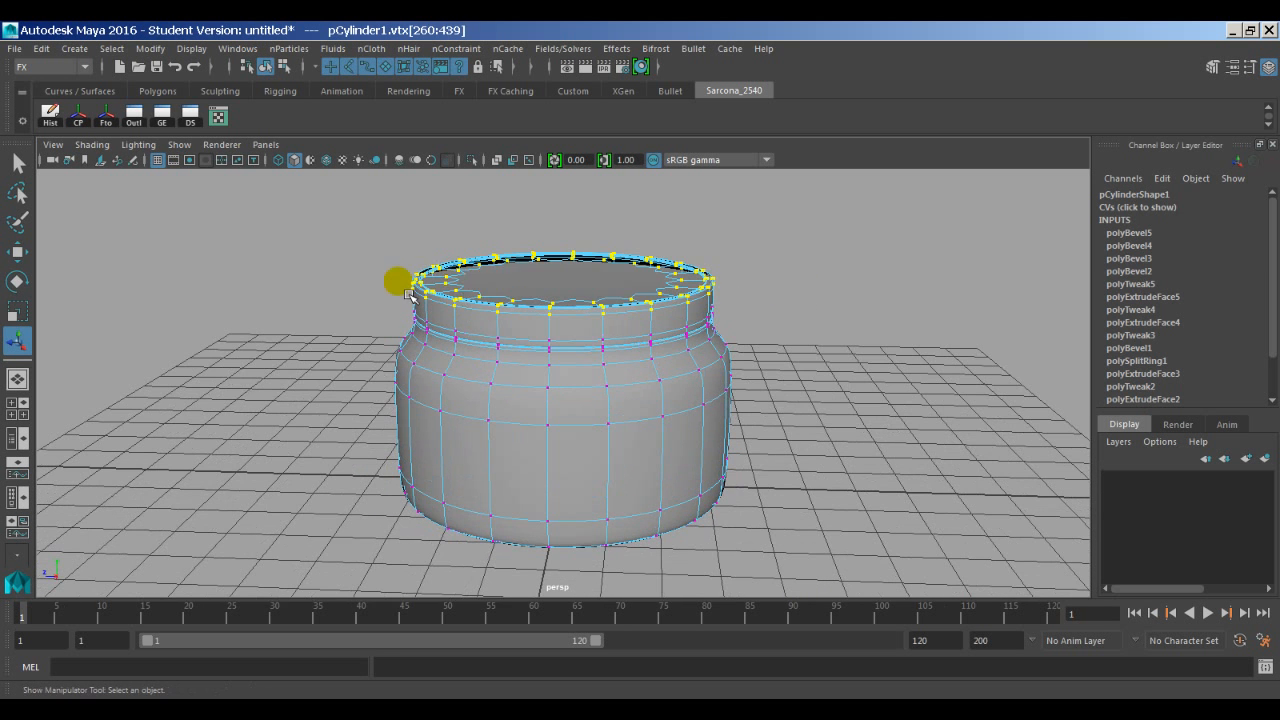
left_click_drag(378, 202, 763, 340)
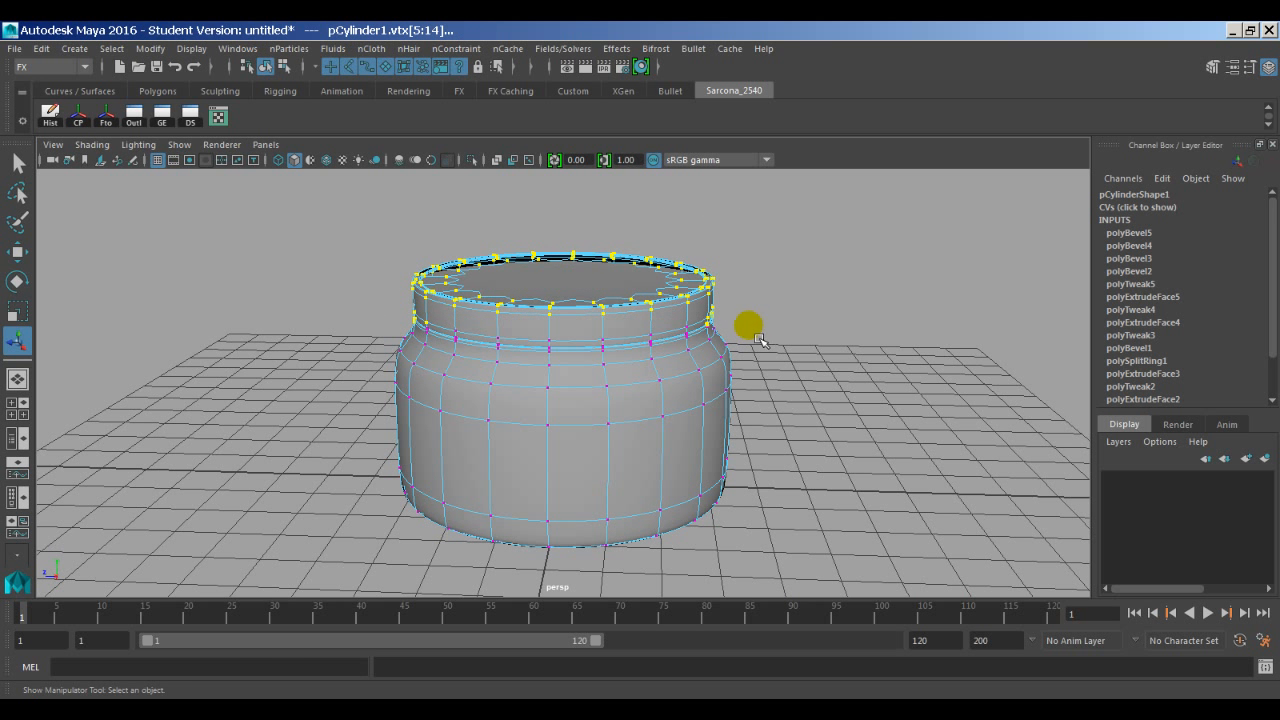
key("w")
left_click_drag(576, 281, 566, 157)
left_click_drag(620, 260, 476, 359, "alt")
key("ctrl+z")
left_click_drag(596, 341, 783, 345, "alt")
Try to move only the top rim's vertices in the front view, and undo the move.
key("space")
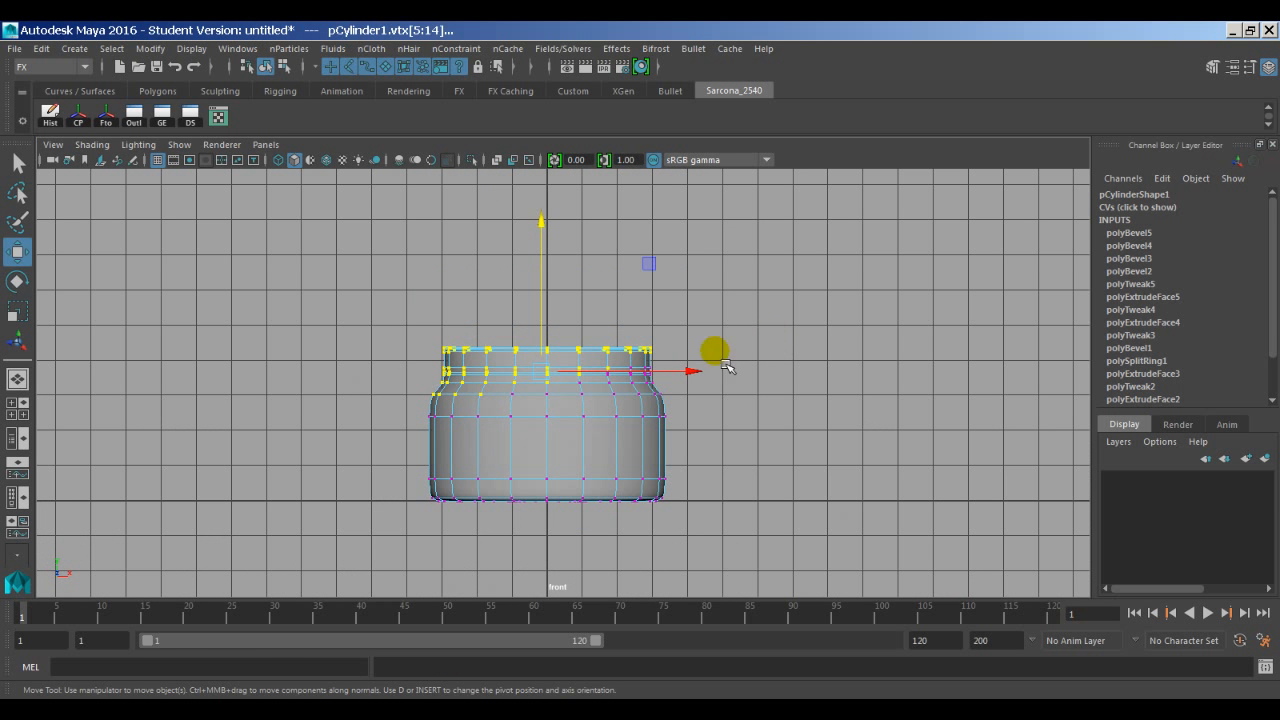
left_click(665, 348)
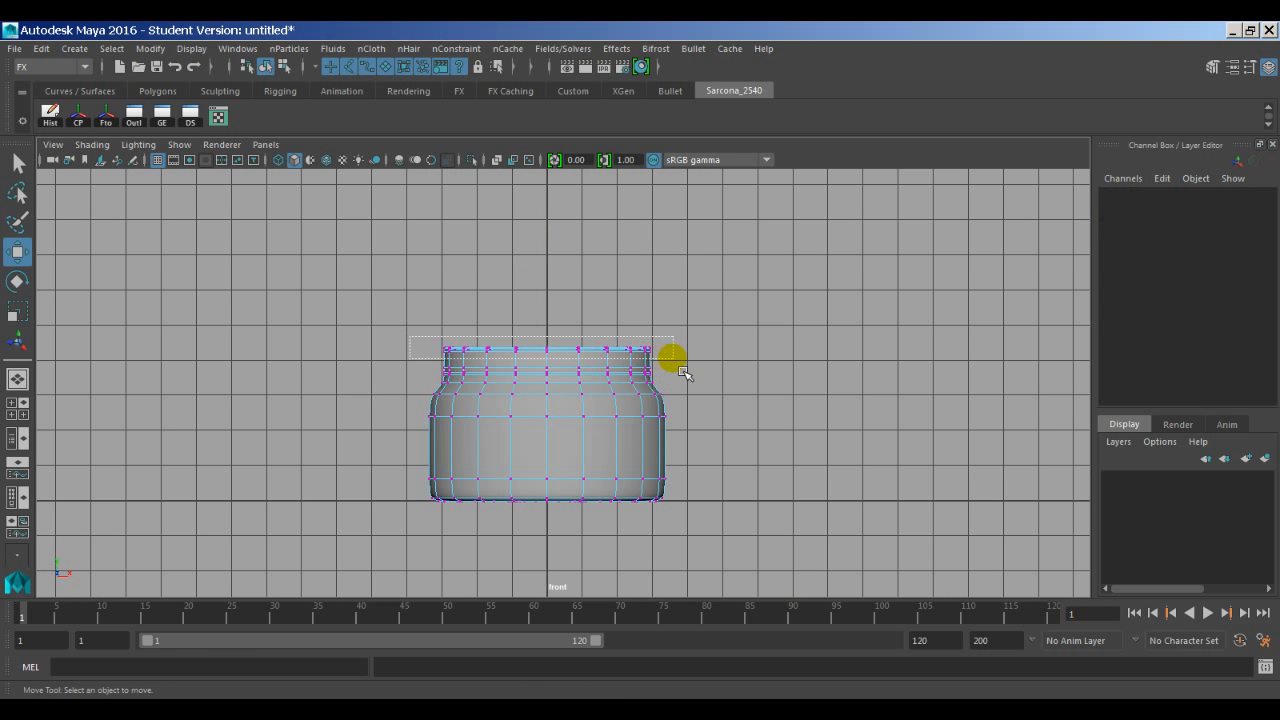
left_click_drag(680, 368, 667, 357)
left_click_drag(551, 292, 684, 389)
key("space")
key("ctrl+z")
Select all rim and neck vertices in the front view and lower them slightly toward the shoulder.
key("space")
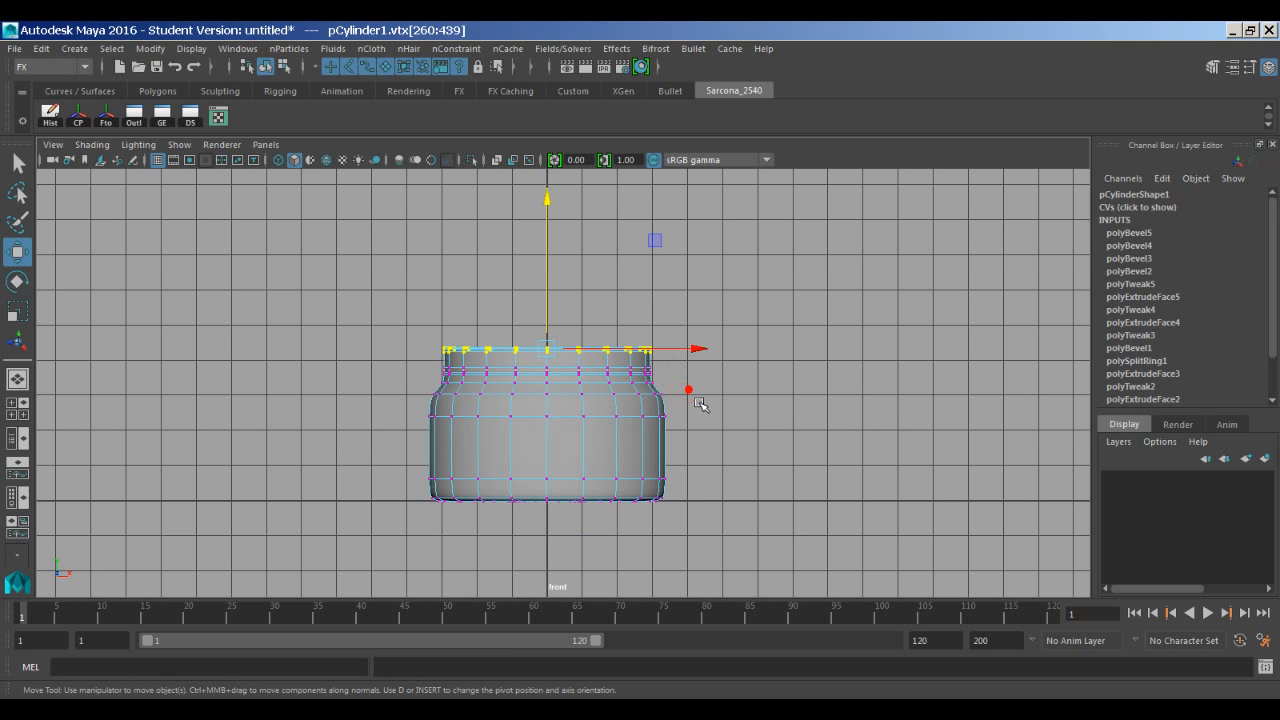
left_click_drag(423, 308, 425, 305)
right_click_drag(491, 280, 590, 308, "alt")
left_click_drag(571, 277, 578, 316)
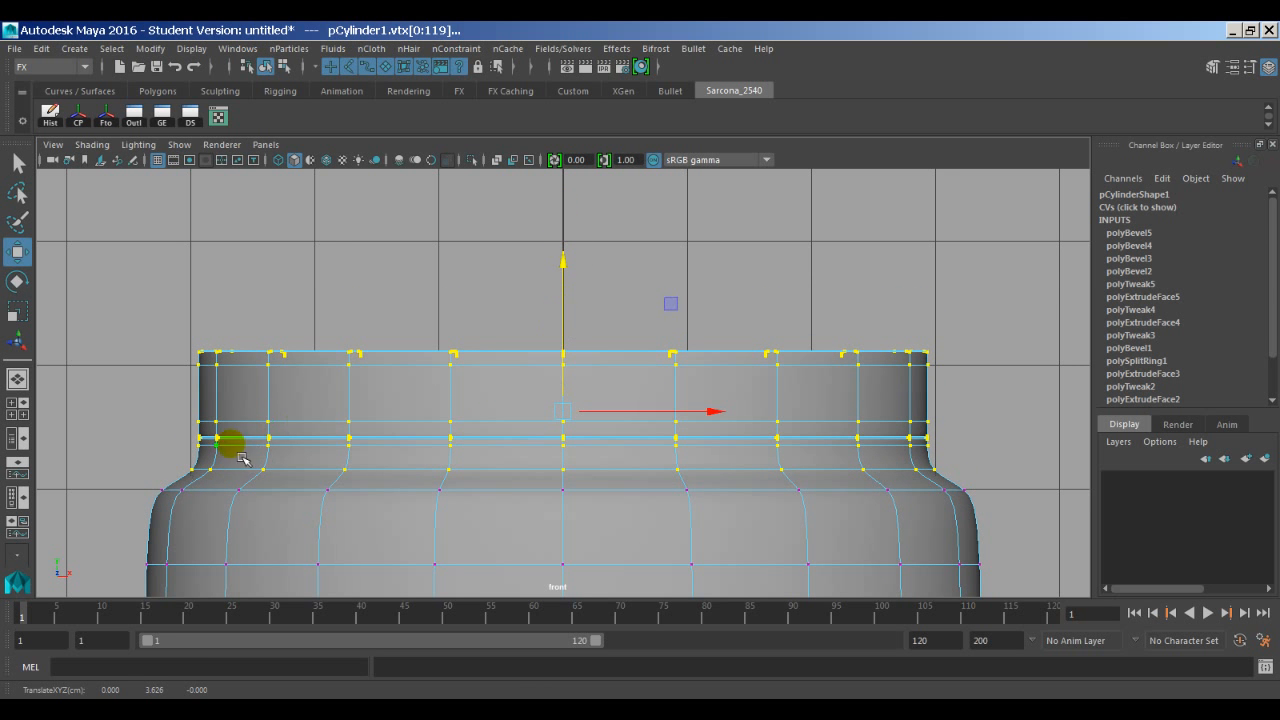
Adjust the height of the vertex row between neck and shoulder, and check it in the perspective view.
left_click_drag(178, 457, 1028, 485)
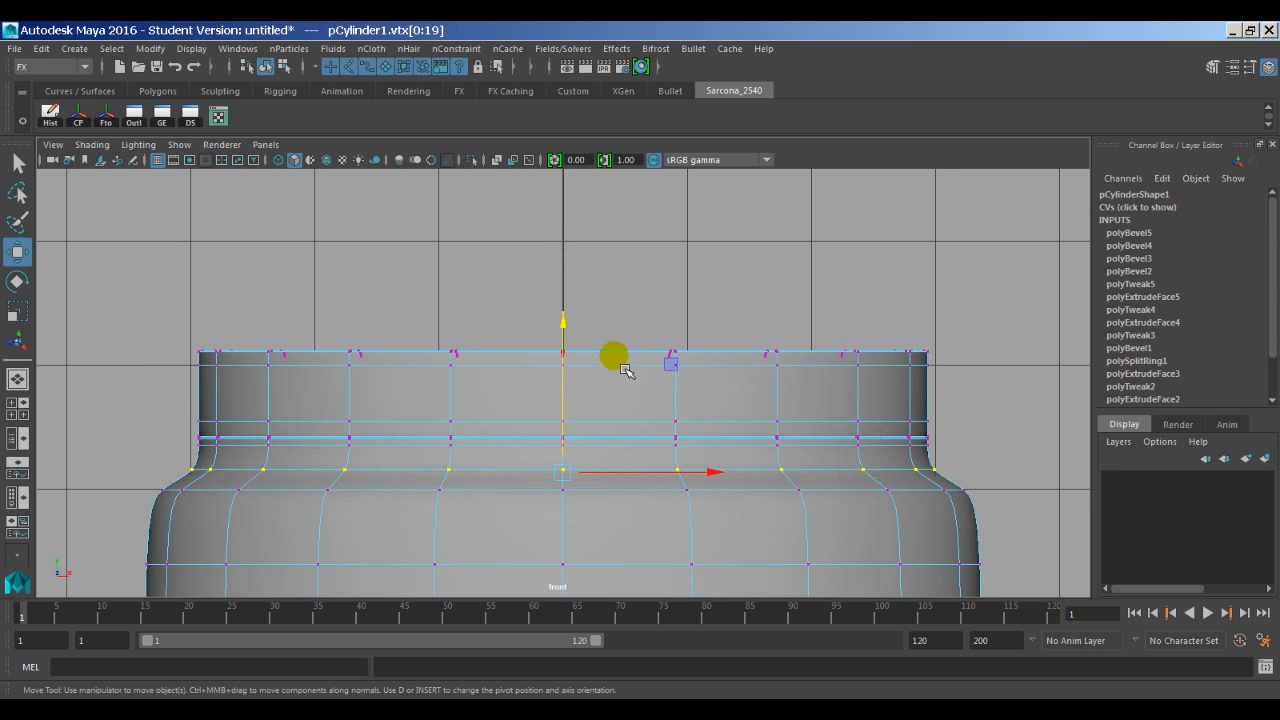
left_click_drag(581, 341, 543, 286)
key("space")
left_click_drag(627, 355, 580, 432, "alt")
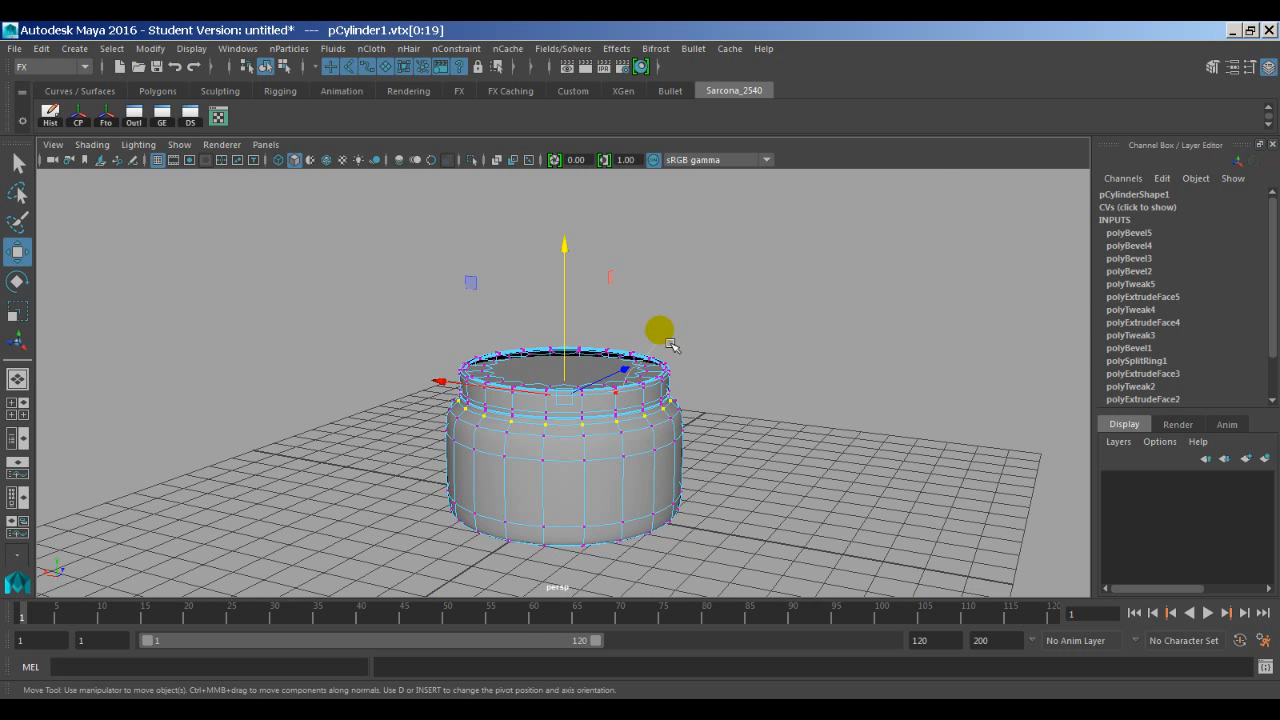
Return the jar to object mode and deselect it to inspect the smoothed neck.
right_click_drag(670, 345, 672, 194)
left_click(646, 397)
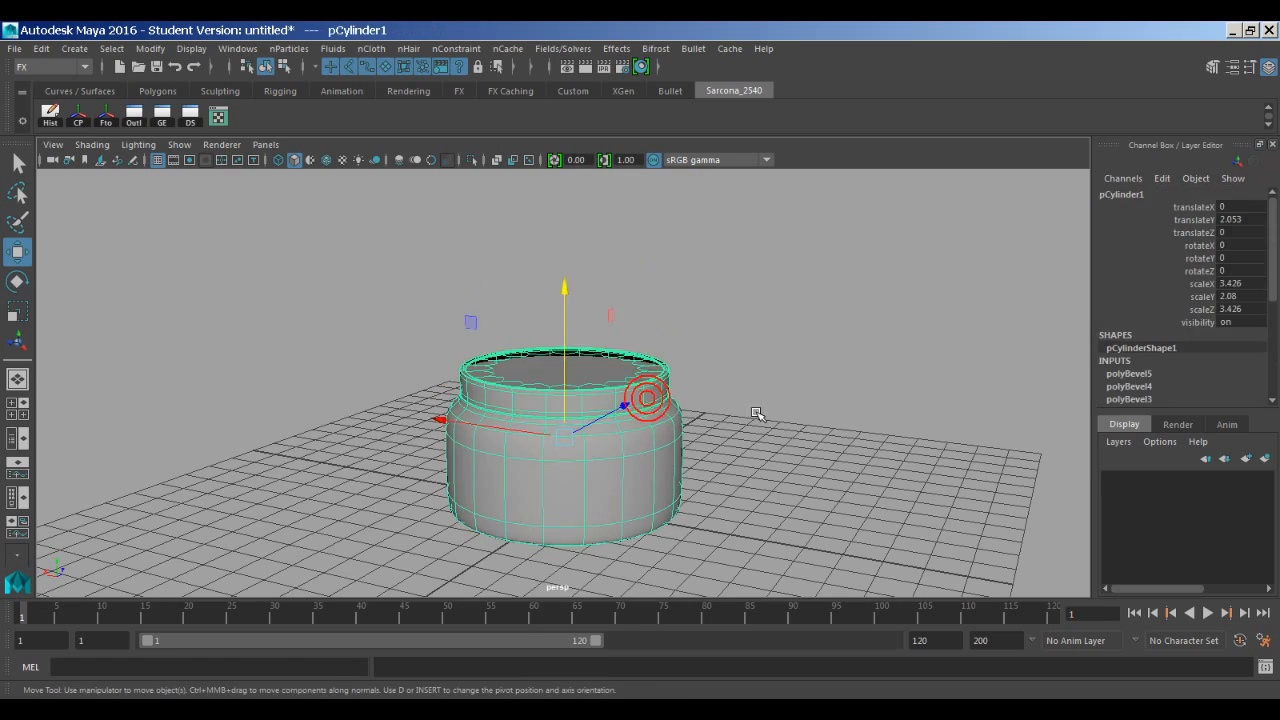
mouse_move(757, 414)
left_mouse_down("alt")
mouse_move(794, 417)
mouse_move(583, 417)
mouse_move(668, 425)
mouse_move(677, 300)
mouse_move(680, 406)
mouse_move(757, 437)
left_mouse_up("alt")
left_click(794, 417)
Select the finished jar body and duplicate it in place.
left_click(548, 440)
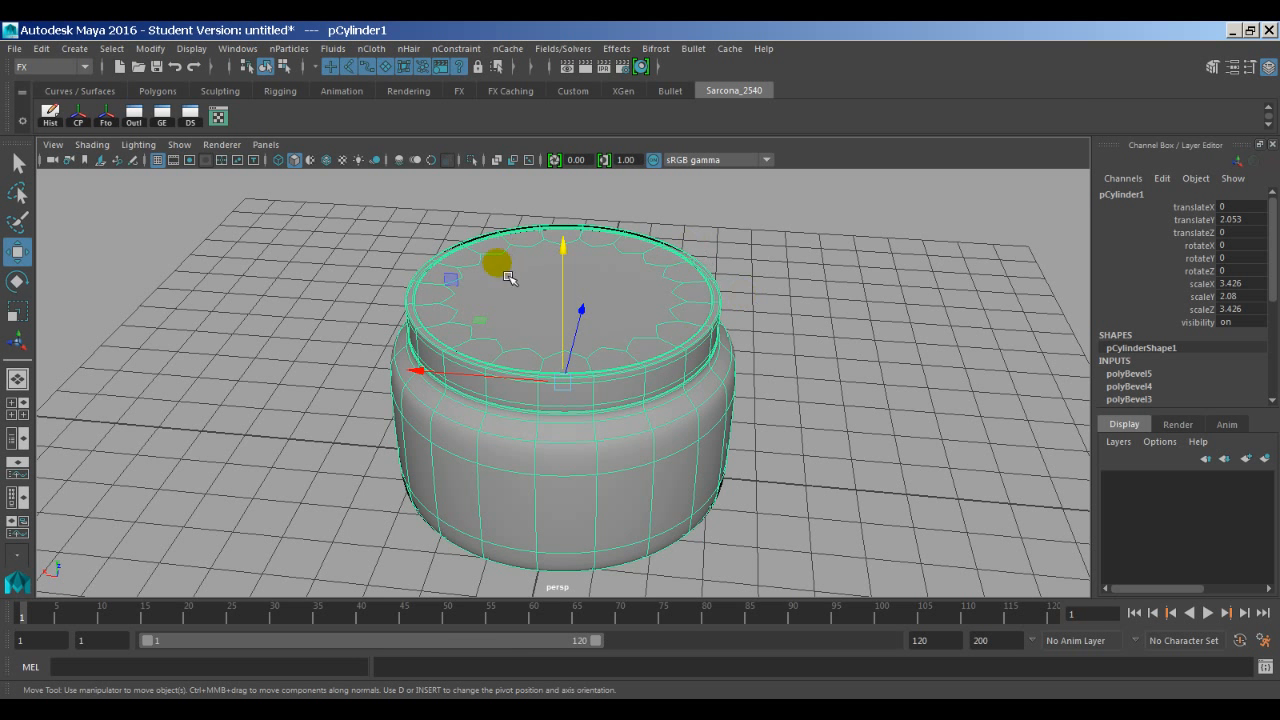
left_click_drag(589, 426, 416, 428, "alt")
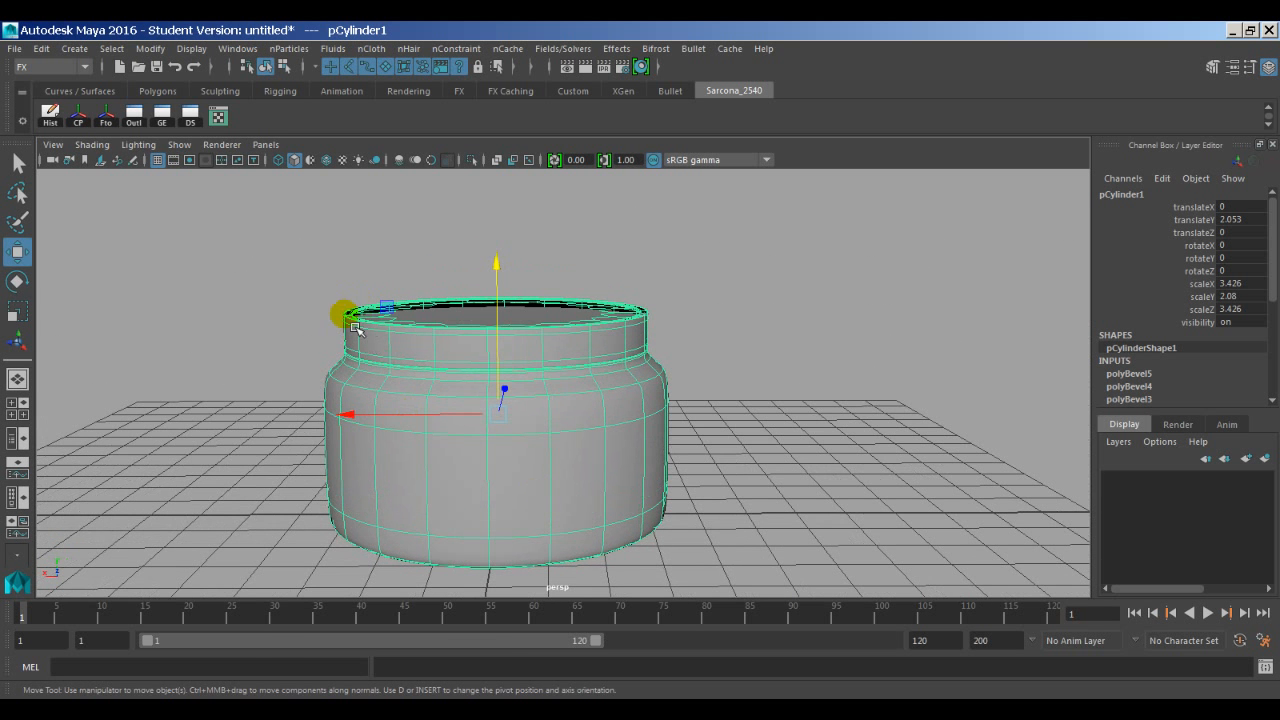
key("ctrl+d")
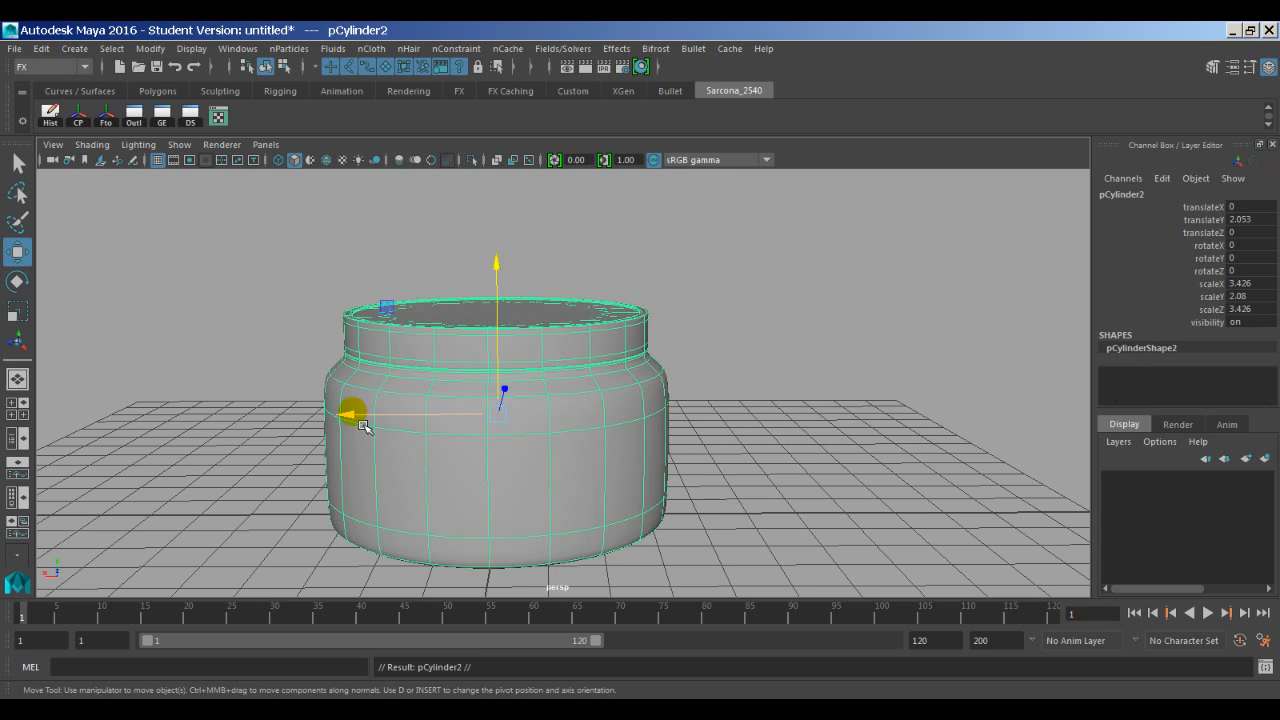
Move the duplicate jar along X to about -8.25 and extrude its top face down into the neck.
left_click_drag(383, 418, 564, 392)
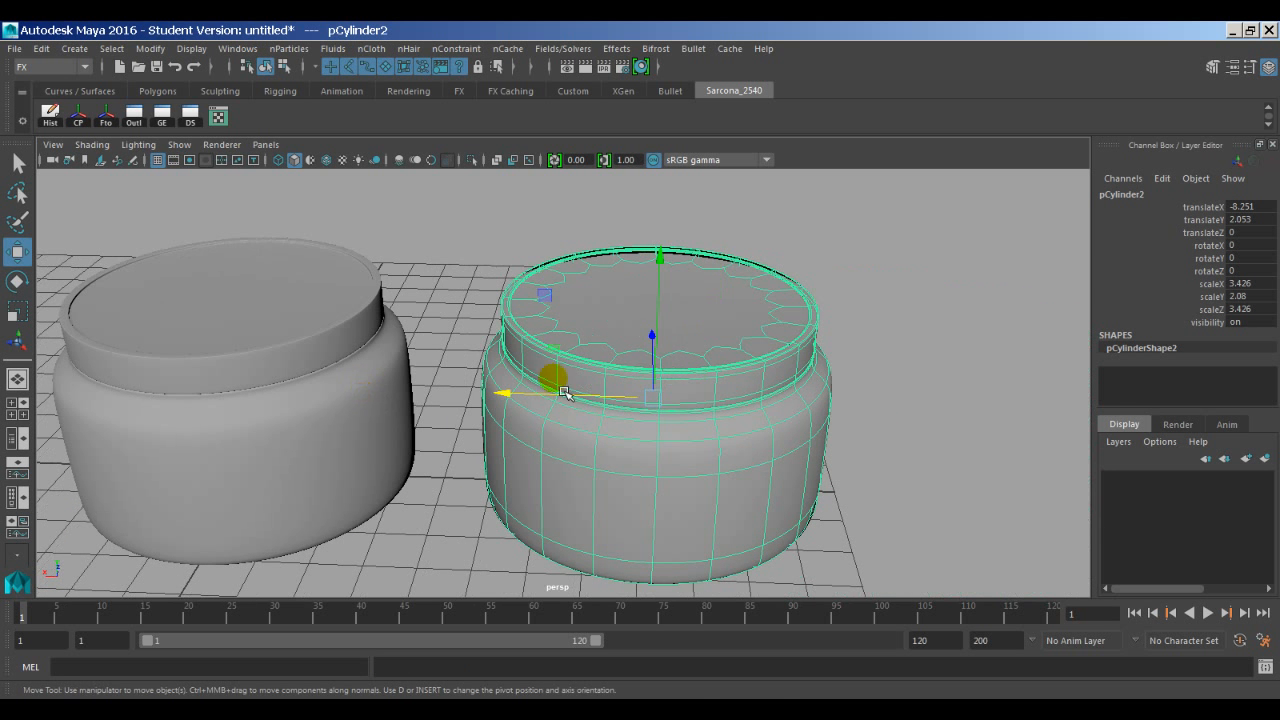
right_click_drag(715, 305, 688, 262)
left_click(691, 286)
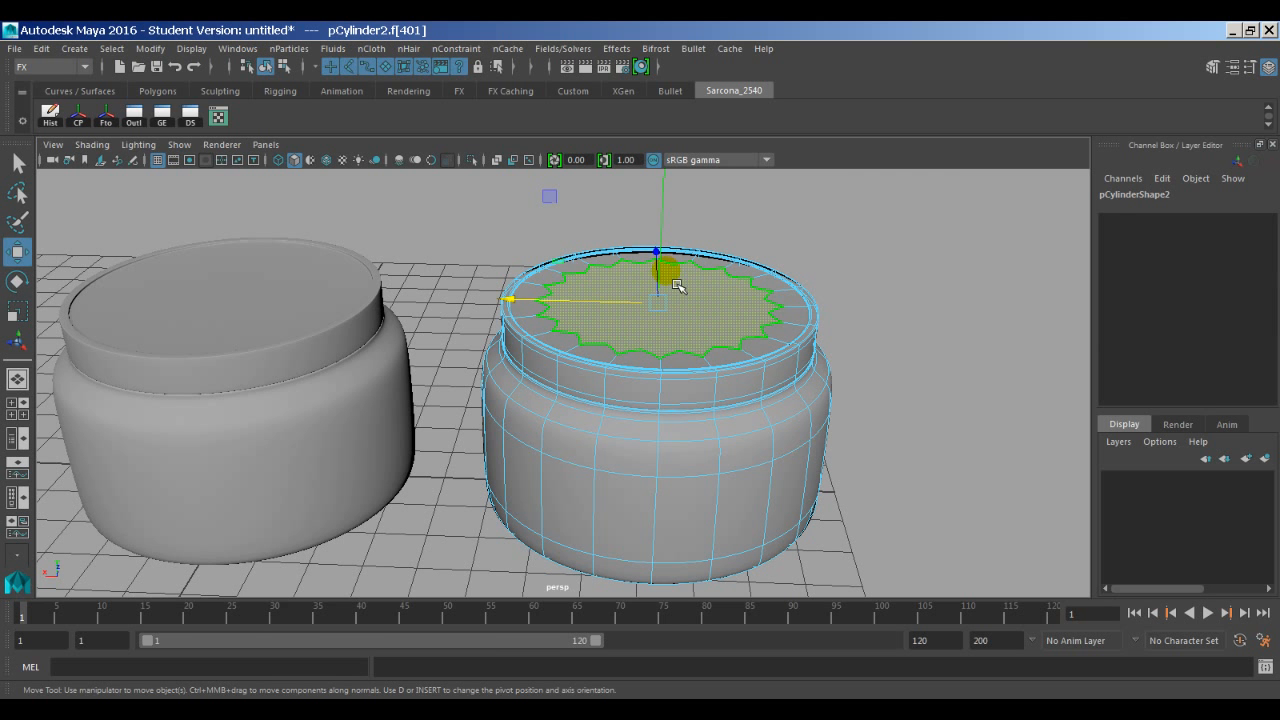
key("ctrl+e")
left_click_drag(663, 210, 677, 273)
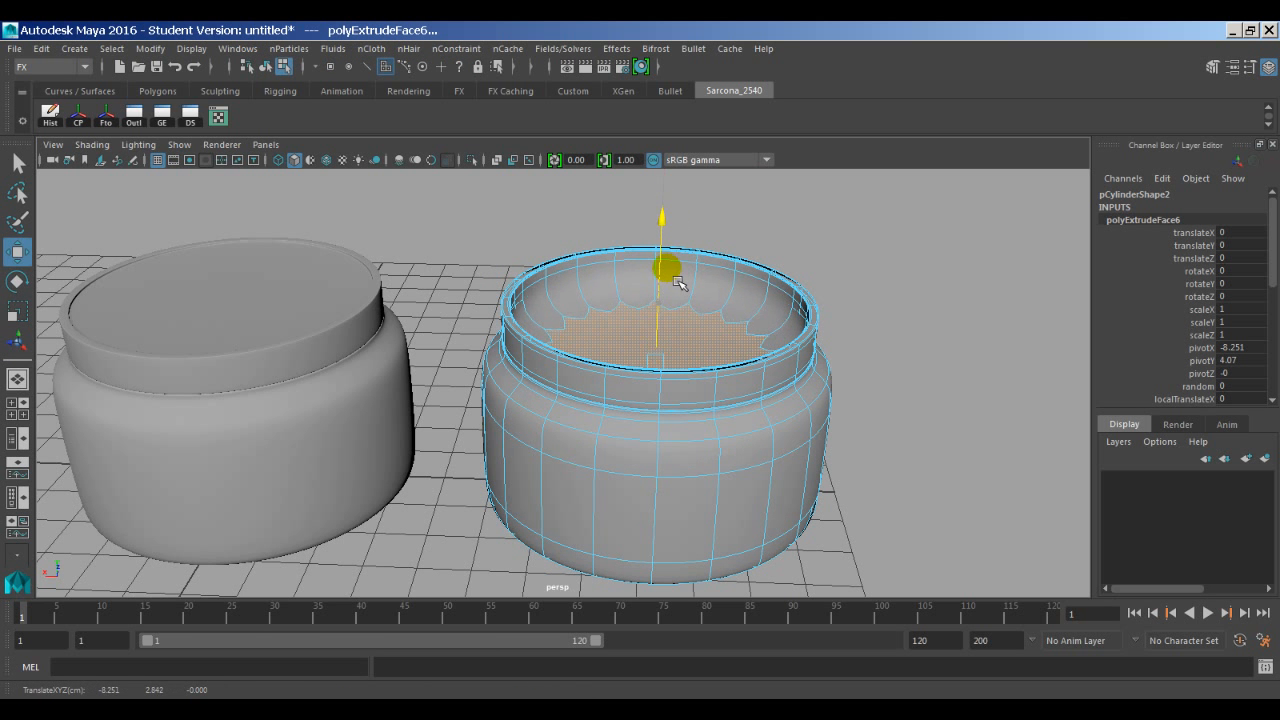
Extrude the lowered inner face again and scale it outward slightly beneath the neck.
key("r")
key("ctrl+e")
middle_click_drag(692, 360, 698, 365)
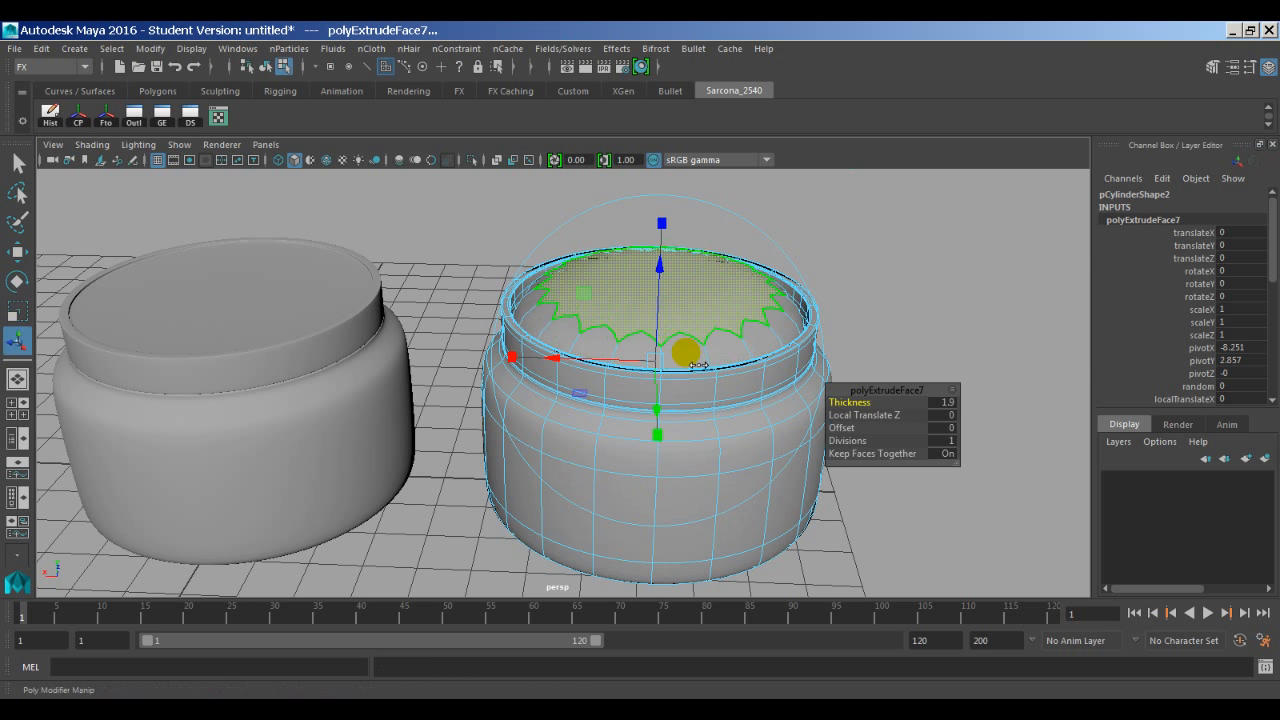
key("ctrl+z")
mouse_move(661, 388)
left_mouse_down("alt")
mouse_move(667, 415)
mouse_move(668, 400)
left_mouse_up("alt")
key("r")
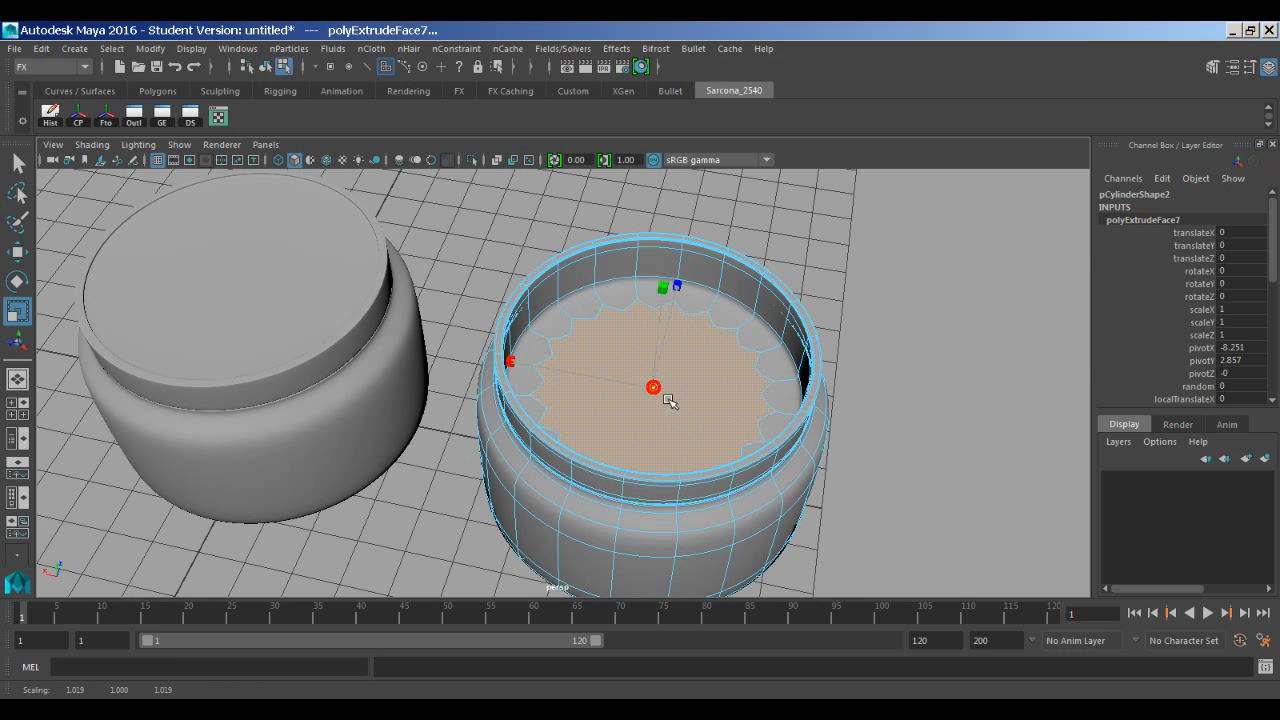
Extrude the inner face down near the jar's base and widen it to follow the body's walls.
key("ctrl+e")
key("w")
middle_click_drag(670, 395, 659, 446)
left_click_drag(660, 447, 683, 406, "alt")
key("r")
key("4")
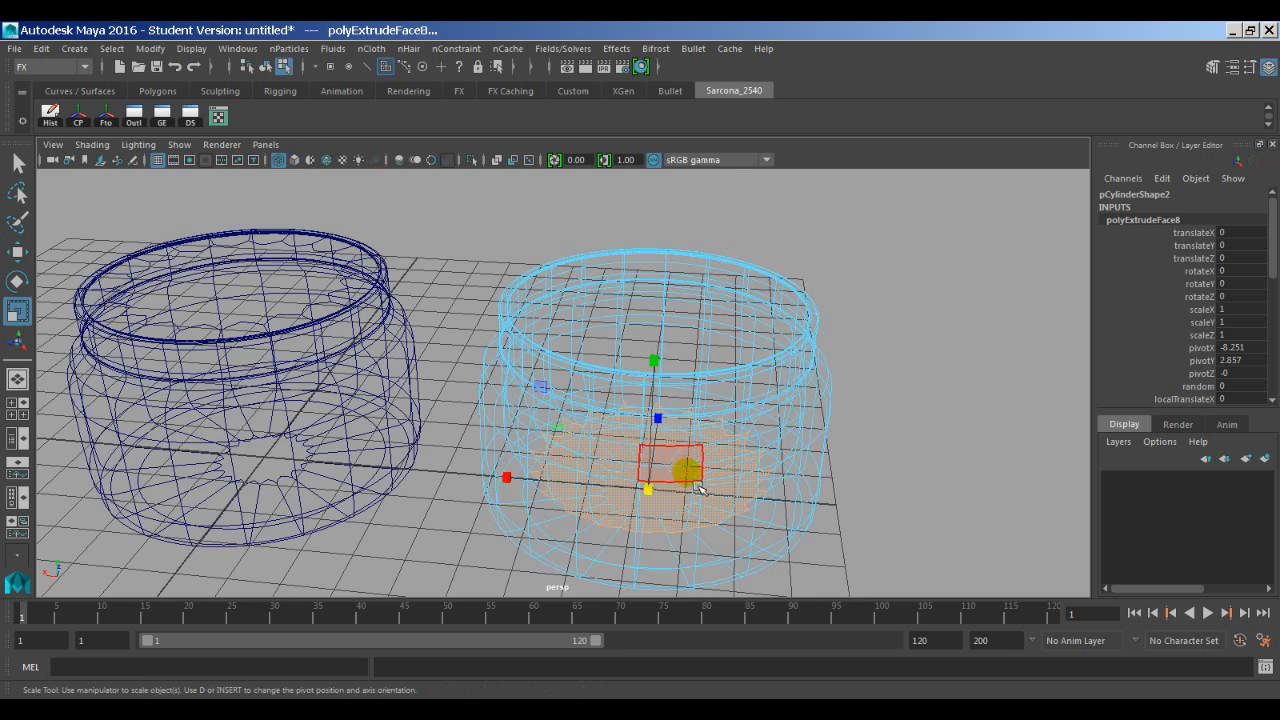
left_click_drag(698, 488, 768, 467, "alt")
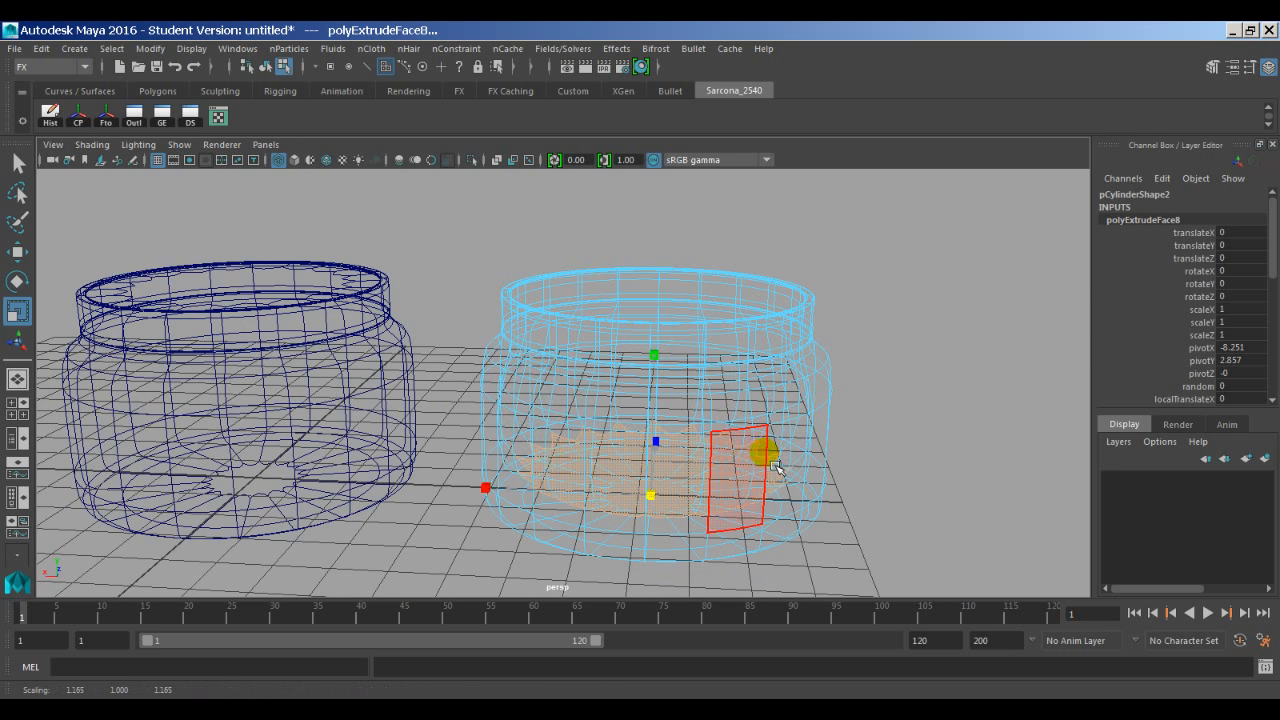
Return the hollowed jar to shaded object mode and deselect it to inspect the interior.
key("5")
left_click_drag(736, 378, 746, 412, "alt")
right_click_drag(679, 371, 718, 350)
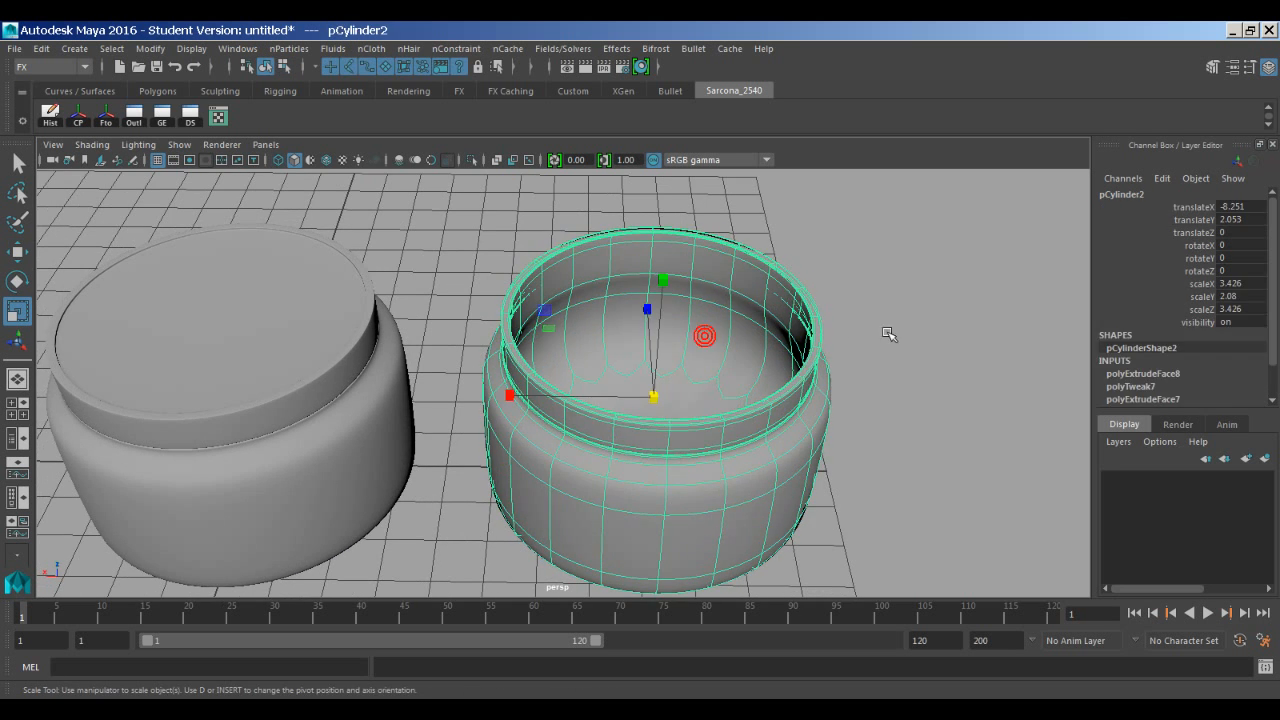
left_click(888, 334)
left_click_drag(834, 329, 781, 311, "alt")
Delete three edge loops at the groove between the neck and shoulder of the open jar.
left_click(809, 310)
right_click_drag(793, 305, 672, 306)
left_click_drag(754, 304, 637, 324, "alt")
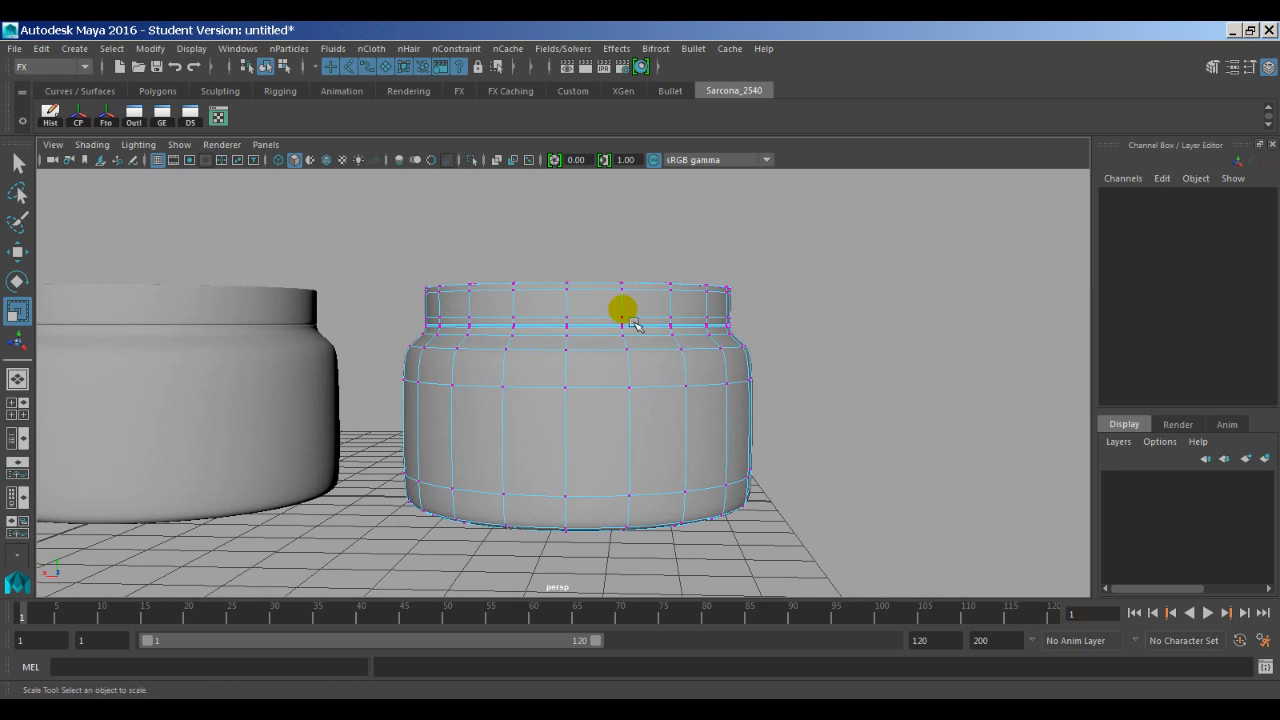
right_click_drag(558, 340, 963, 357, "alt")
middle_click_drag(682, 233, 738, 429, "alt")
right_click_drag(738, 429, 689, 371, "alt")
middle_click_drag(689, 371, 689, 340, "alt")
right_click_drag(689, 340, 831, 289, "alt")
middle_click_drag(831, 289, 723, 302, "alt")
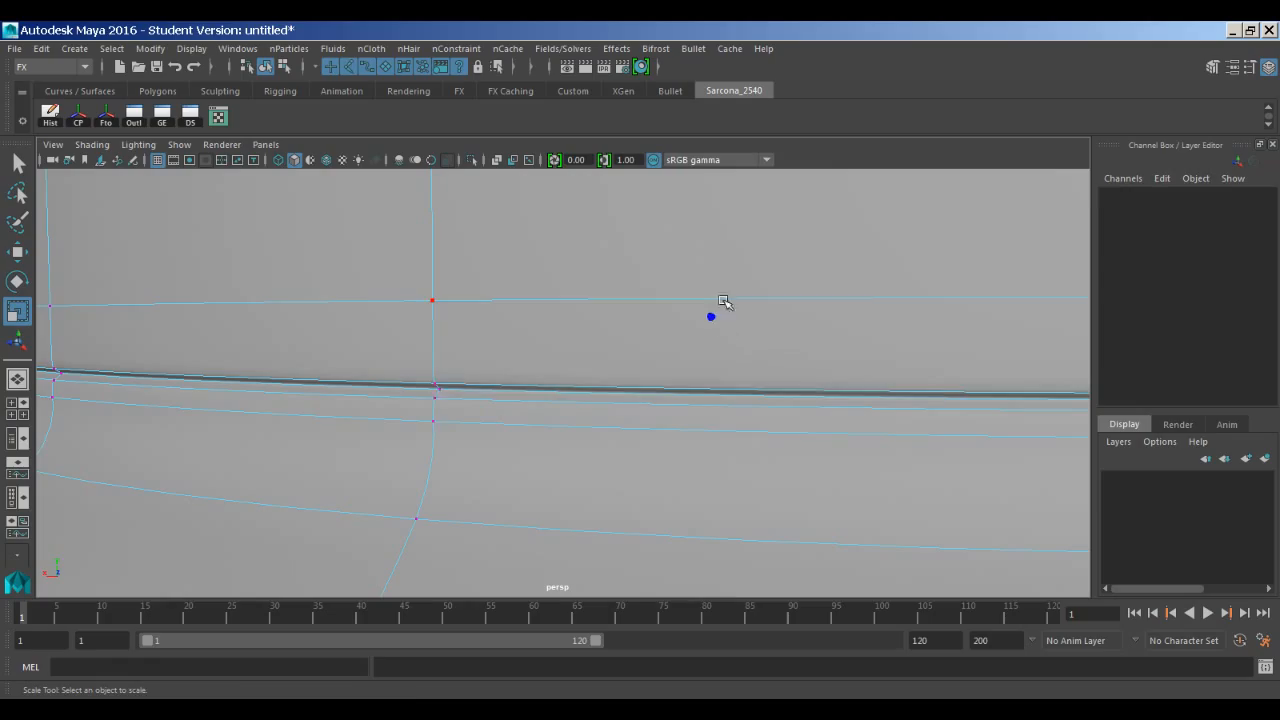
left_click(648, 400)
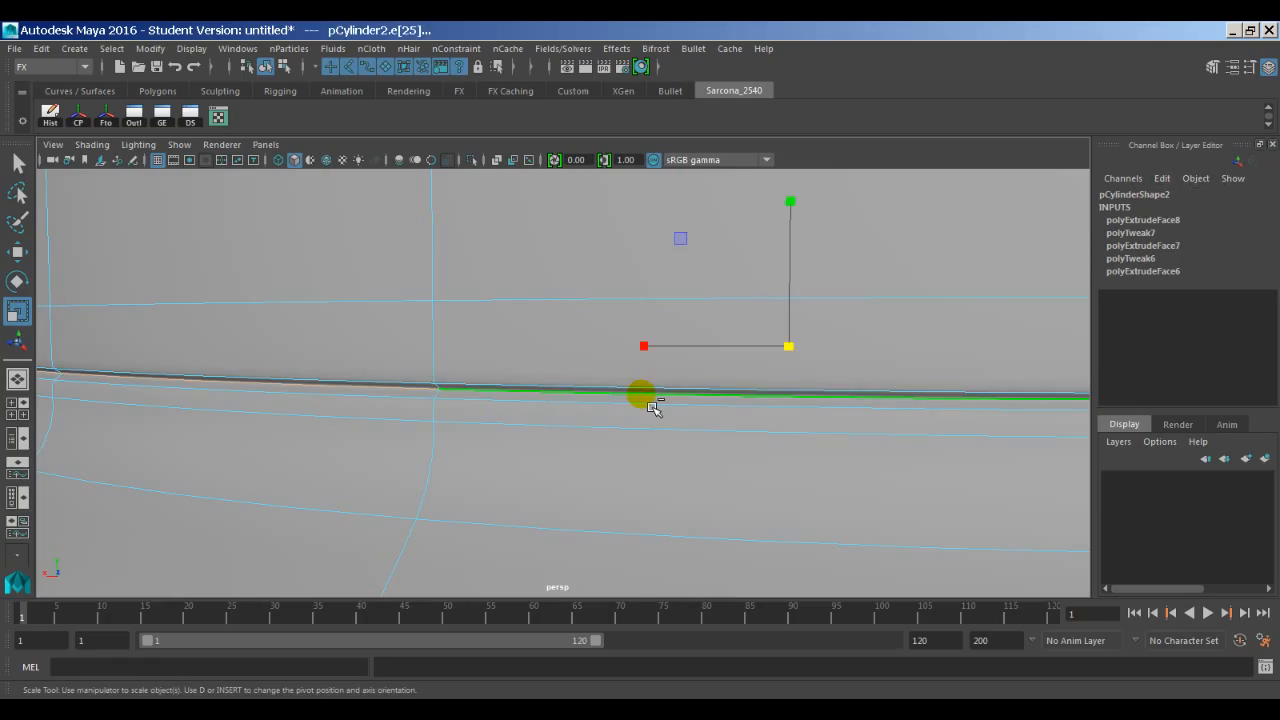
key("Delete")
left_click(651, 406)
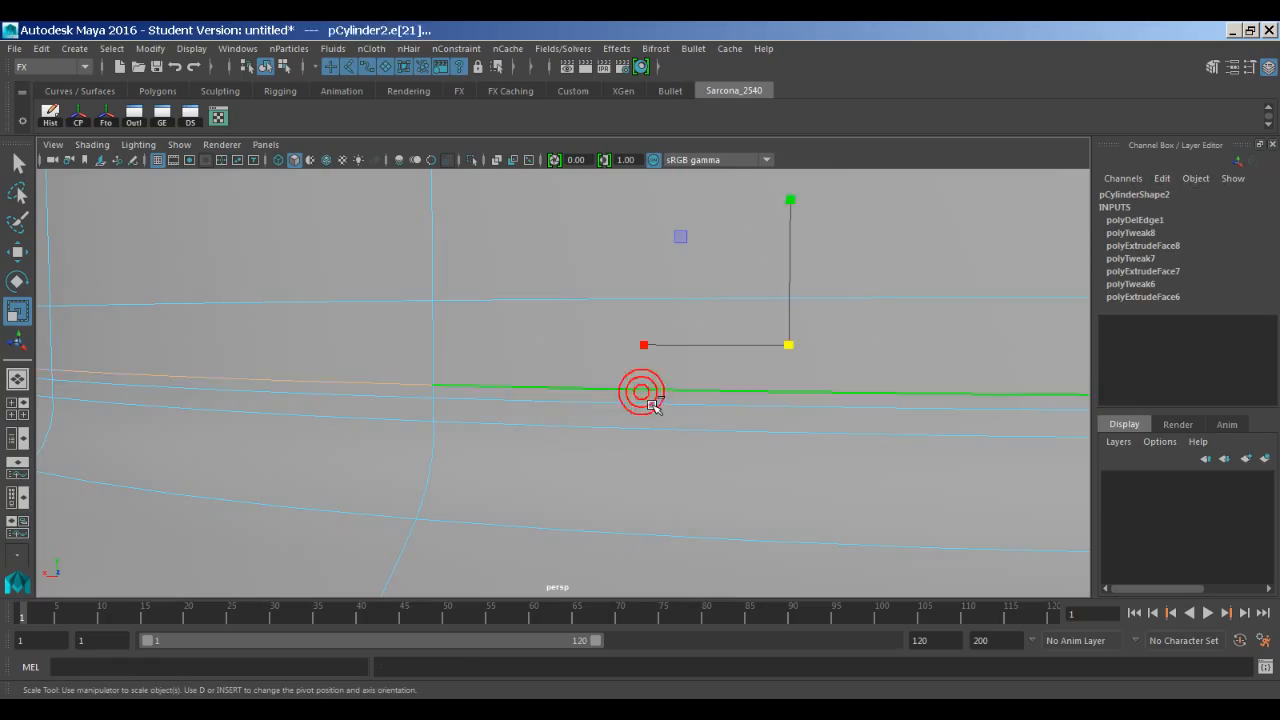
key("Delete")
left_click(652, 408)
key("Delete")
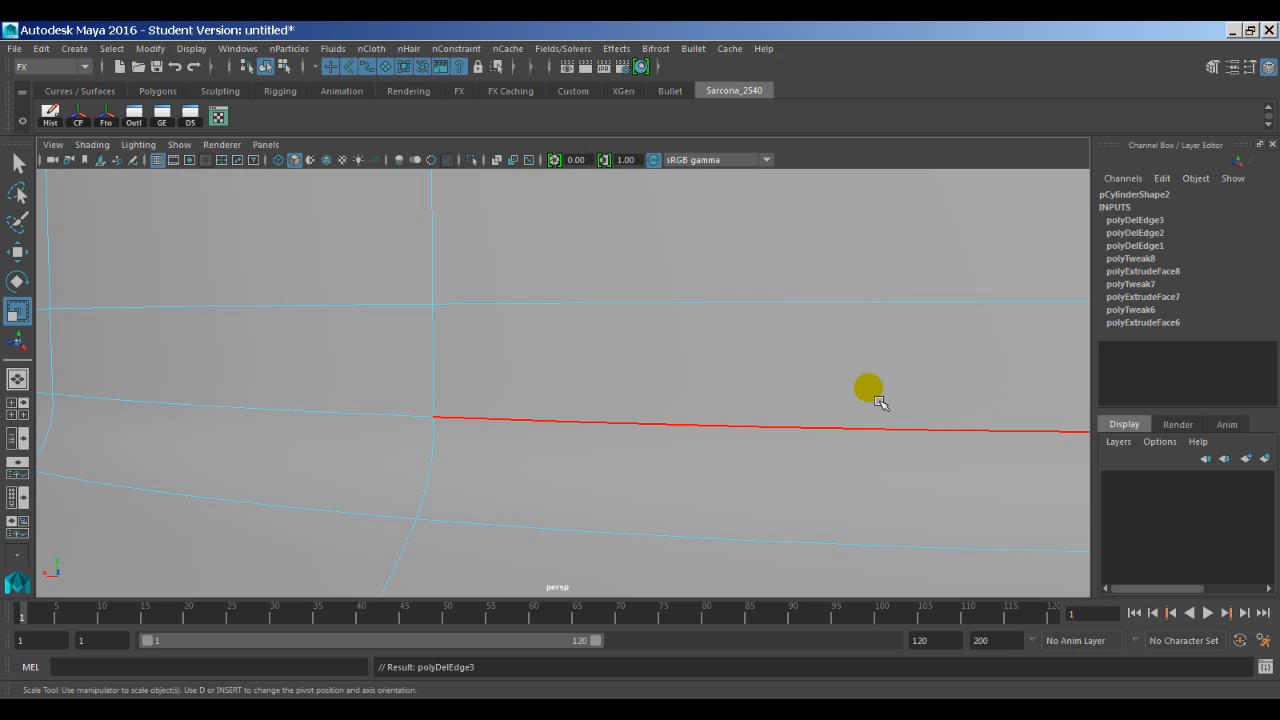
scroll(608, 389, "down", 10)
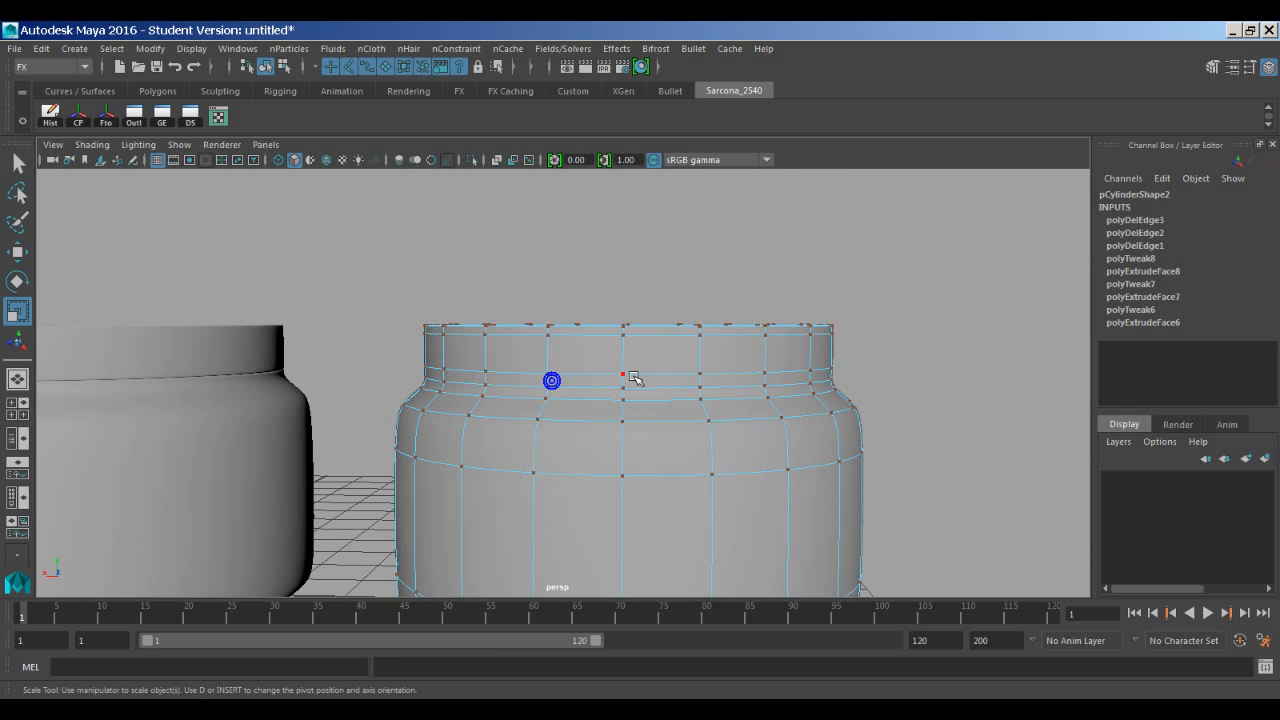
Select the open jar's rim vertices, lower them slightly, and return to object mode.
right_click_drag(593, 382, 669, 347)
right_click_drag(634, 357, 526, 350)
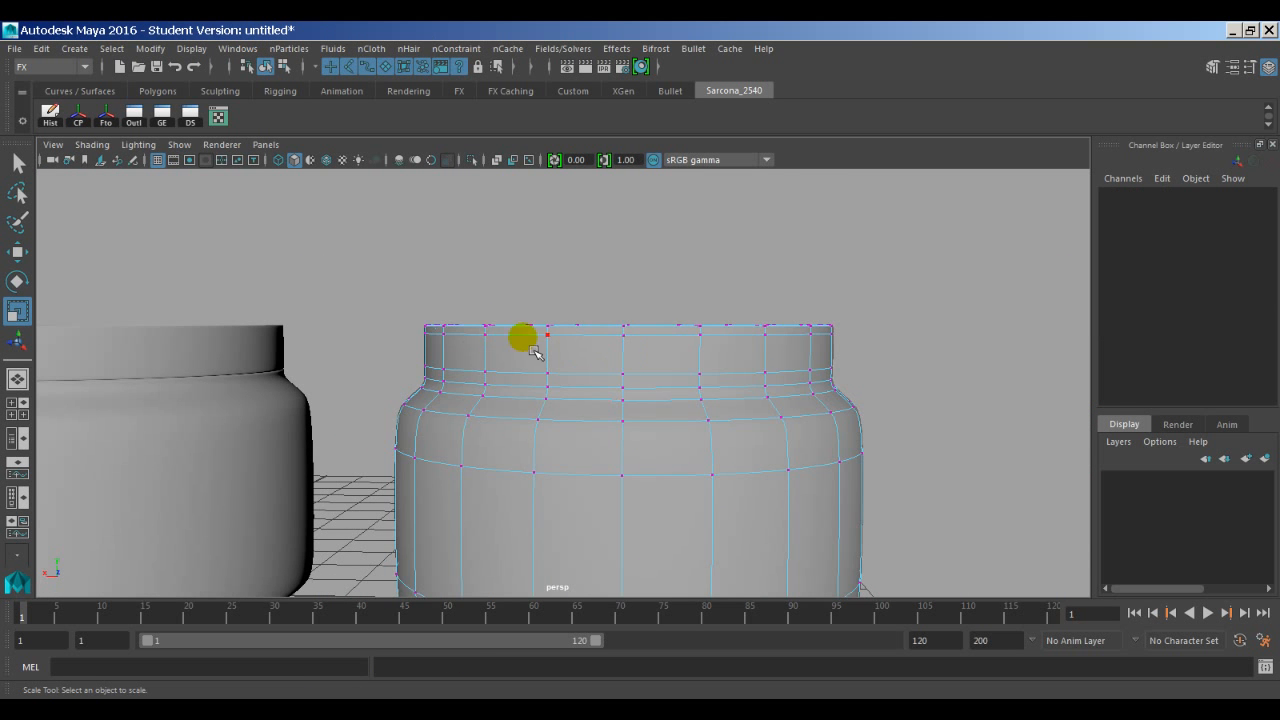
left_click_drag(388, 285, 815, 372)
key("w")
left_click_drag(622, 192, 624, 206)
right_click(553, 477)
left_click(627, 424)
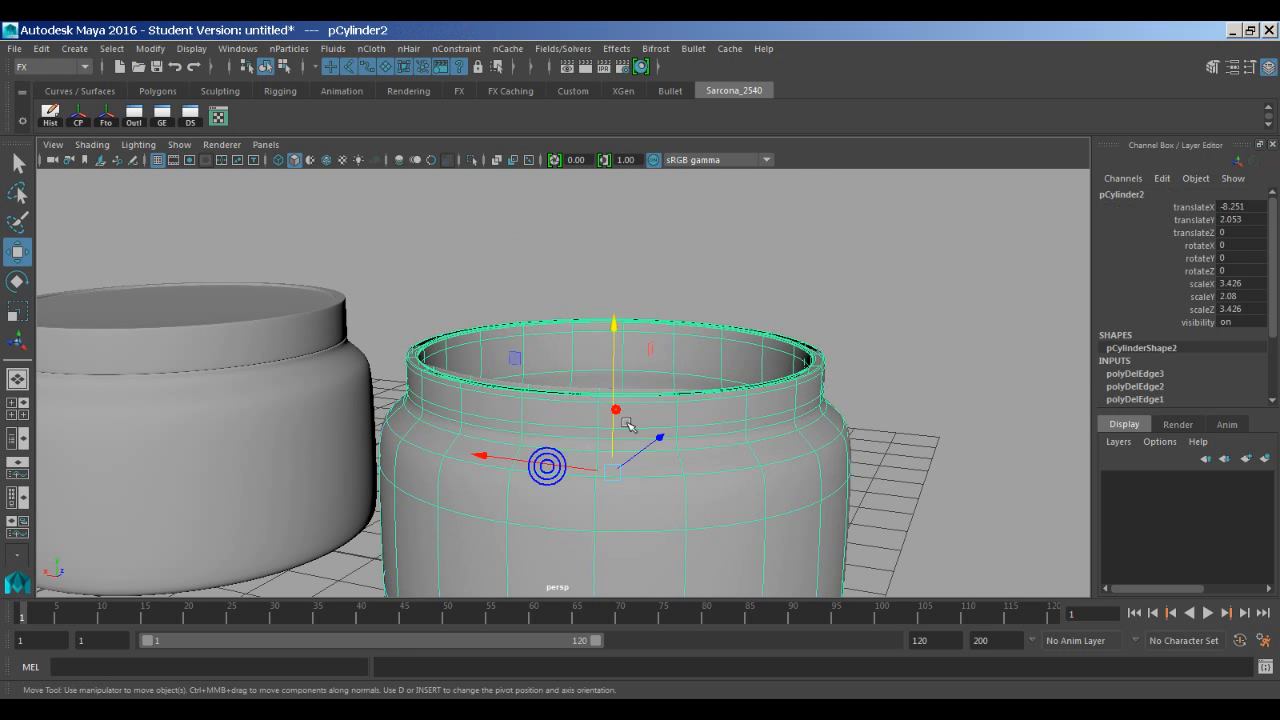
Frame the open jar and examine its shape next to the closed jar from several angles.
key("f")
left_click(799, 442)
left_click_drag(660, 352, 695, 396, "alt")
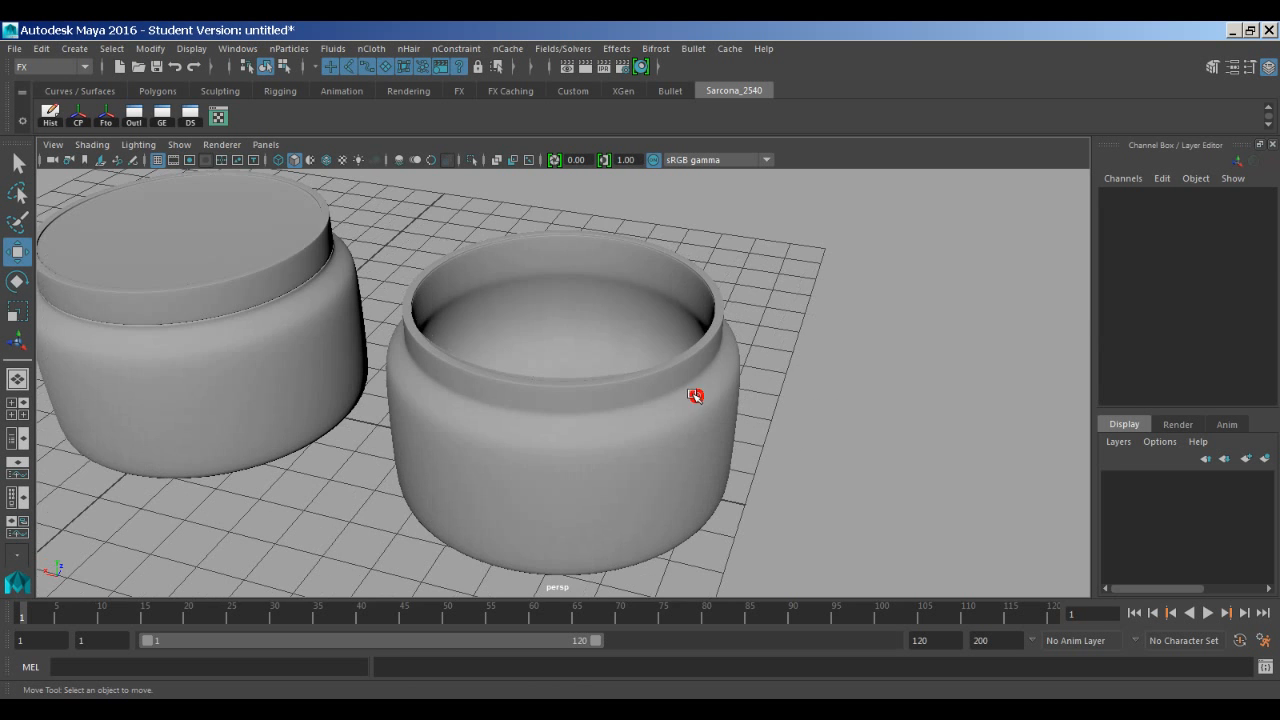
left_click(340, 312)
left_click(551, 380)
left_click_drag(551, 380, 606, 380, "alt")
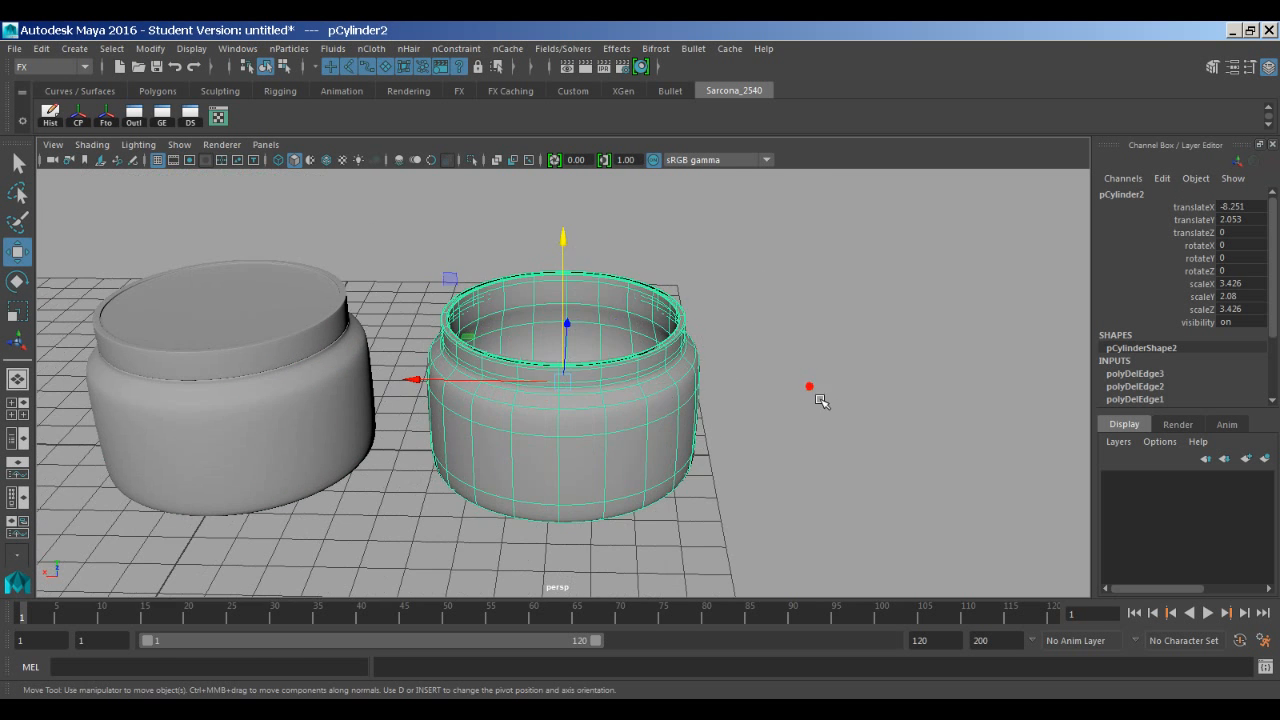
left_click(820, 398)
left_click_drag(684, 298, 752, 432, "alt")
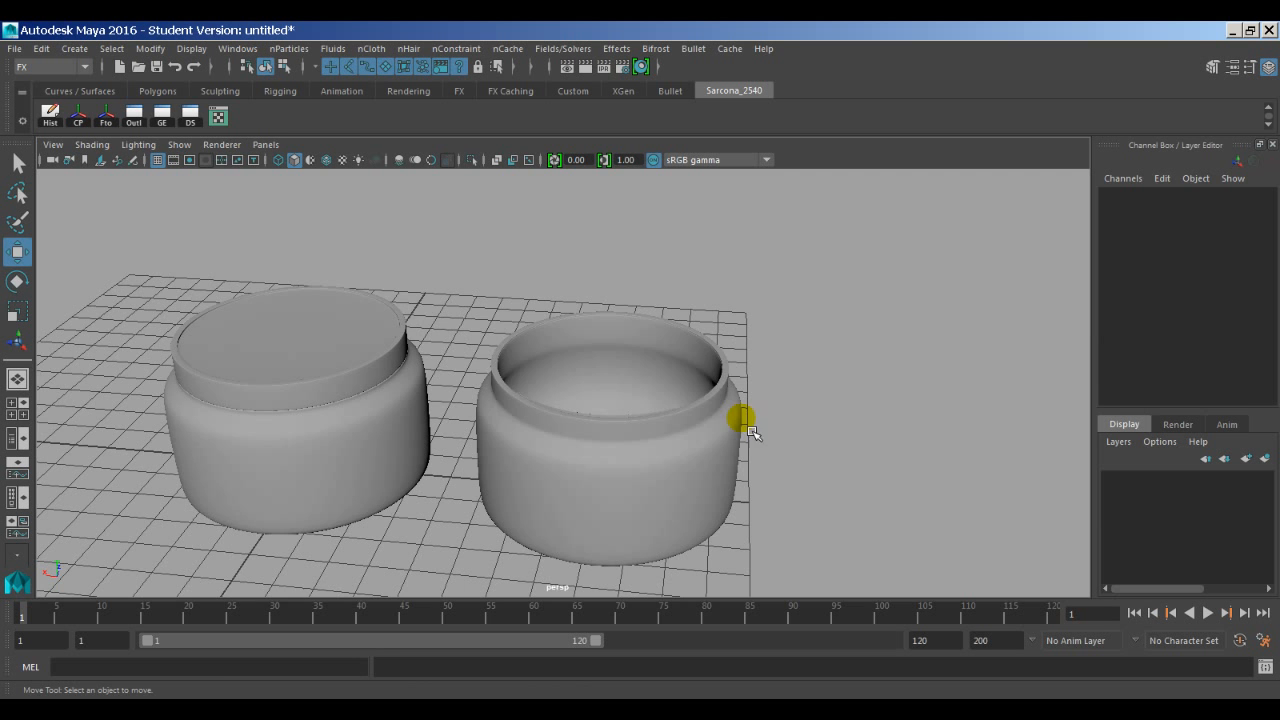
Try to select the open jar's neck faces by growing the inner wall's face ring.
left_click(648, 423)
mouse_move(657, 434)
left_mouse_down("alt")
mouse_move(643, 429)
mouse_move(673, 420)
left_mouse_up("alt")
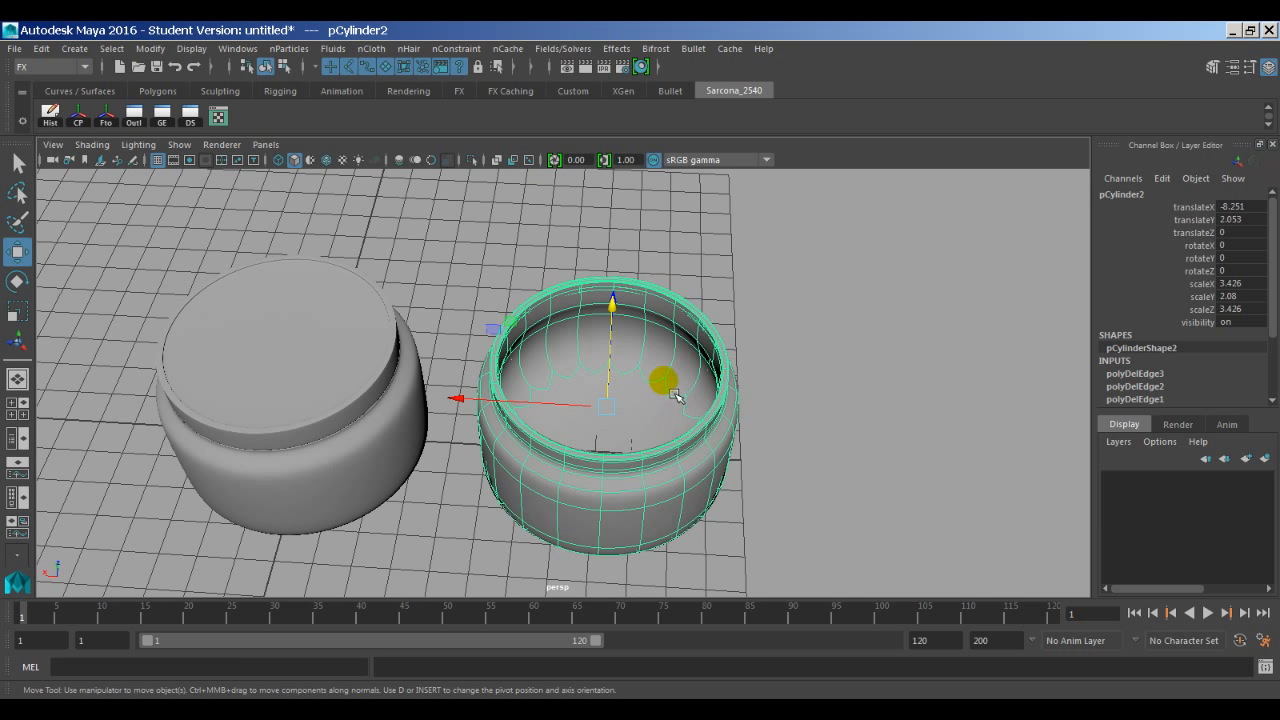
right_click_drag(675, 394, 694, 251)
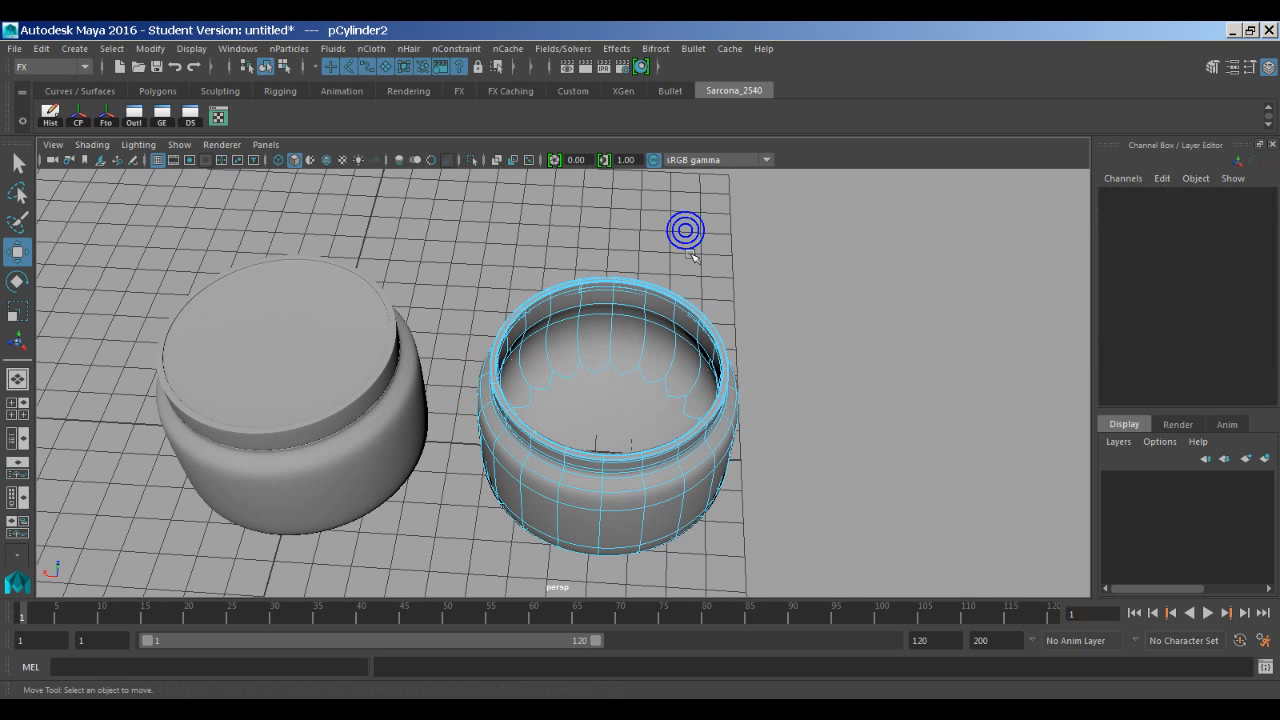
left_click(654, 320)
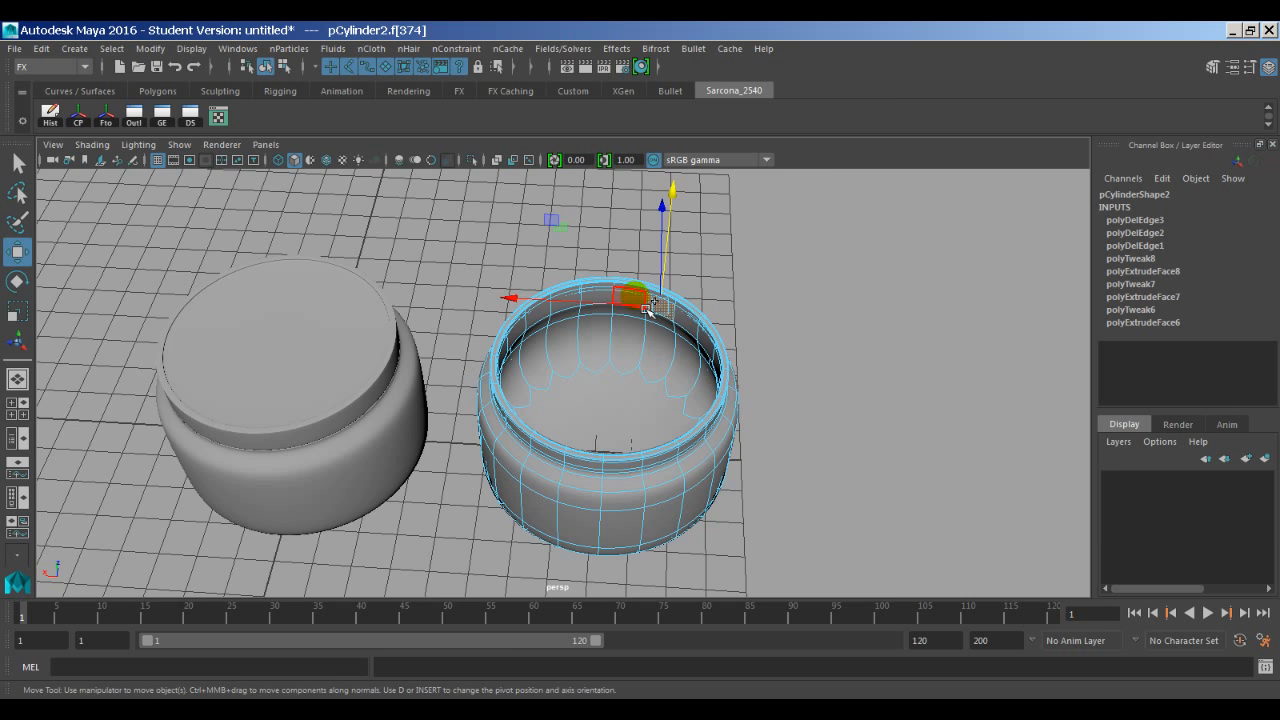
double_click(640, 303, "shift")
key("f")
left_click_drag(670, 384, 681, 345, "alt")
right_click_drag(681, 345, 868, 354, "alt")
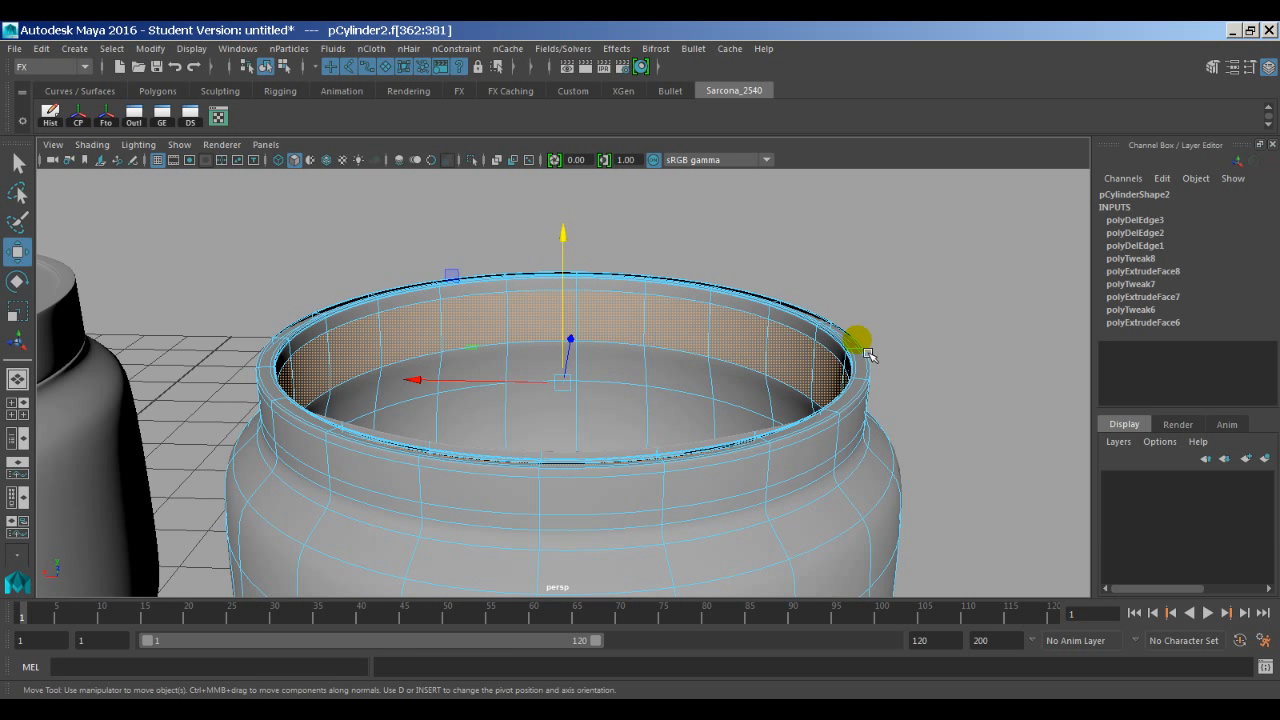
key("shift+period")
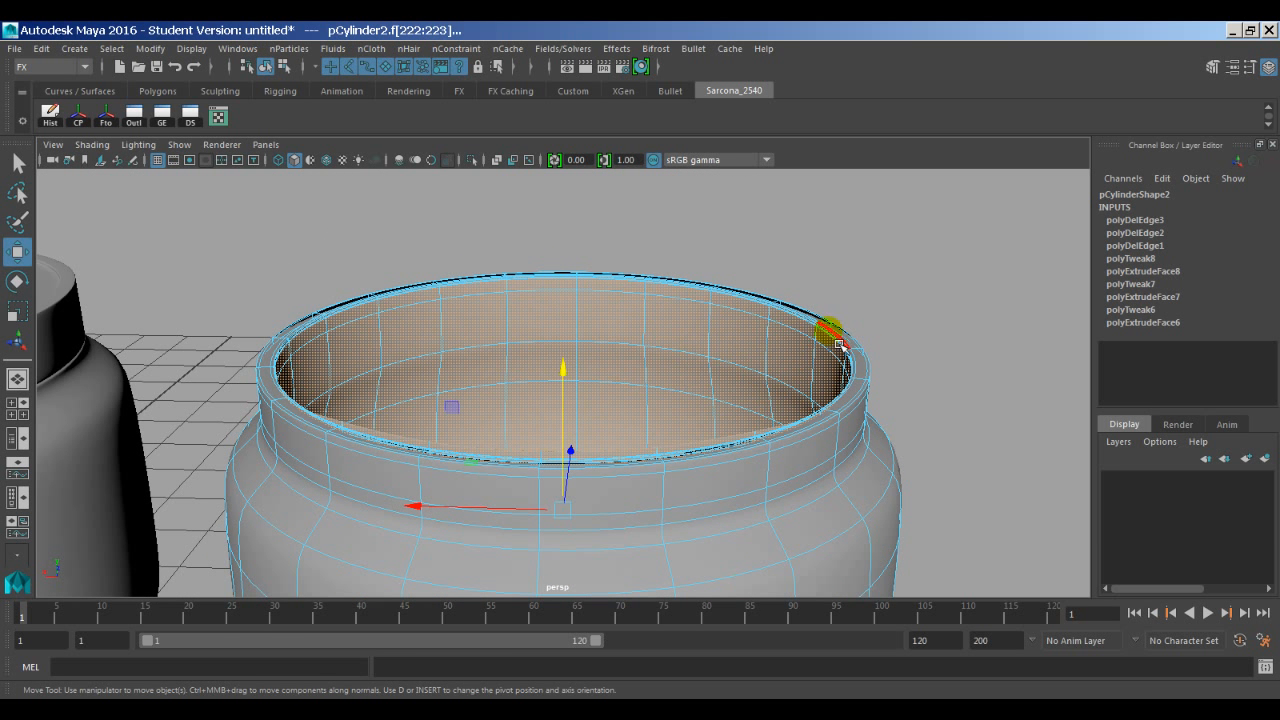
Select the rim's top face ring, expand the selection to cover the whole neck, and check it in wireframe.
left_click(838, 429)
double_click(852, 411)
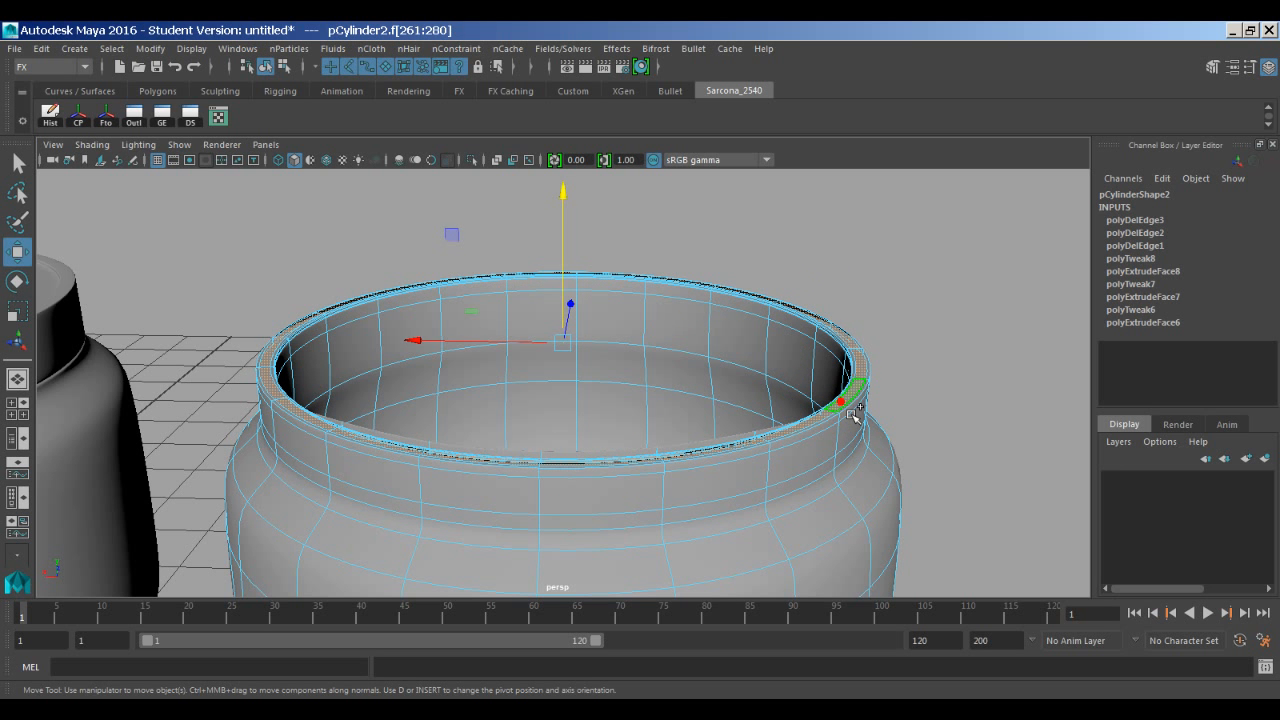
double_click(851, 416, "shift")
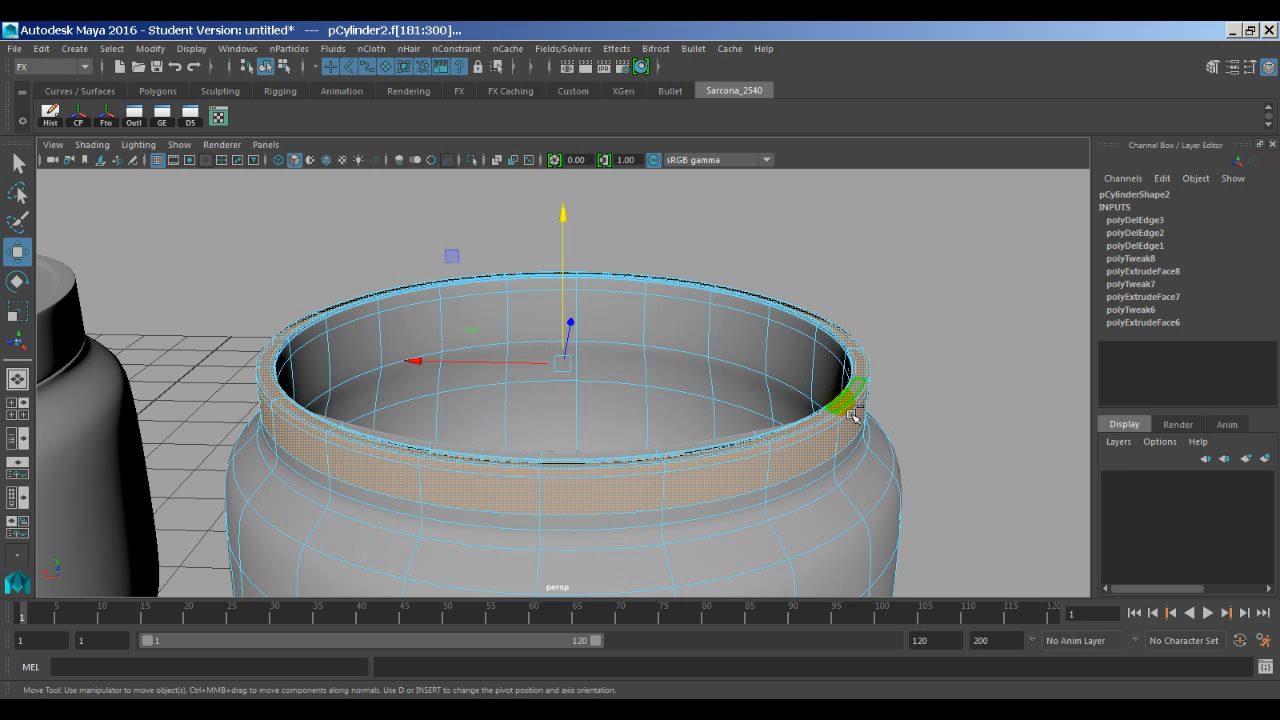
key("shift+period")
key("shift+period")
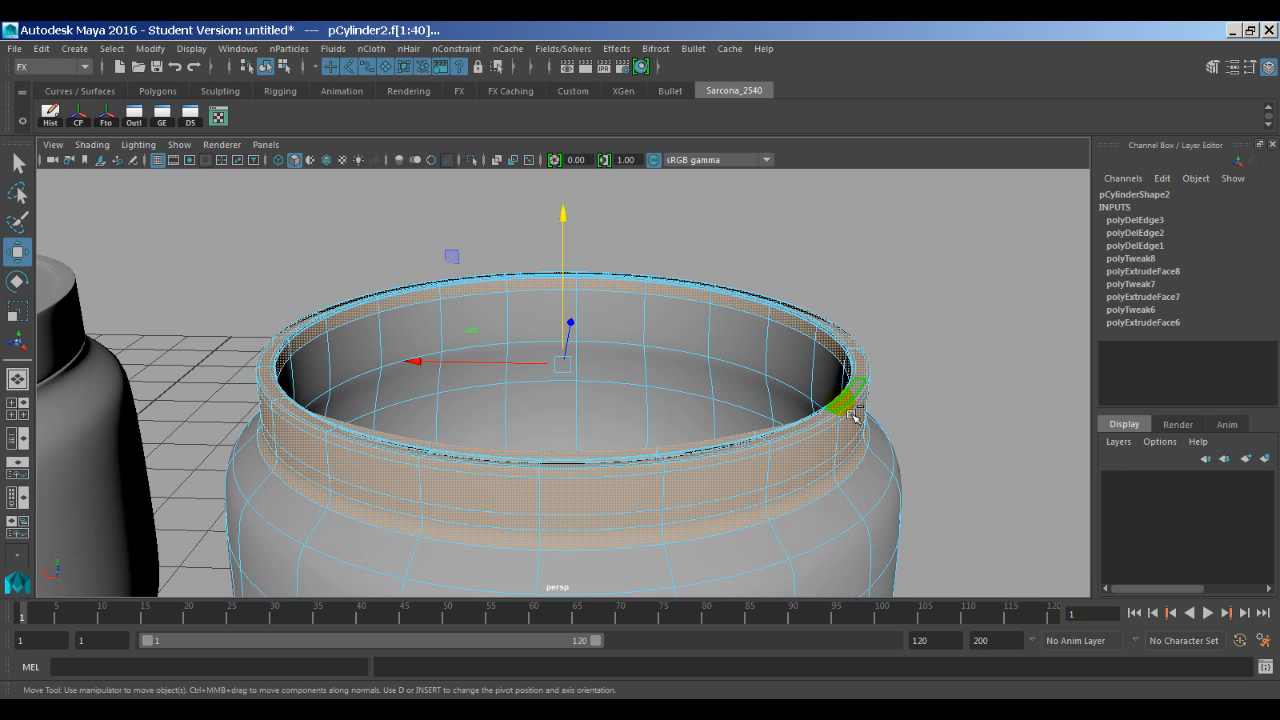
key("shift+period")
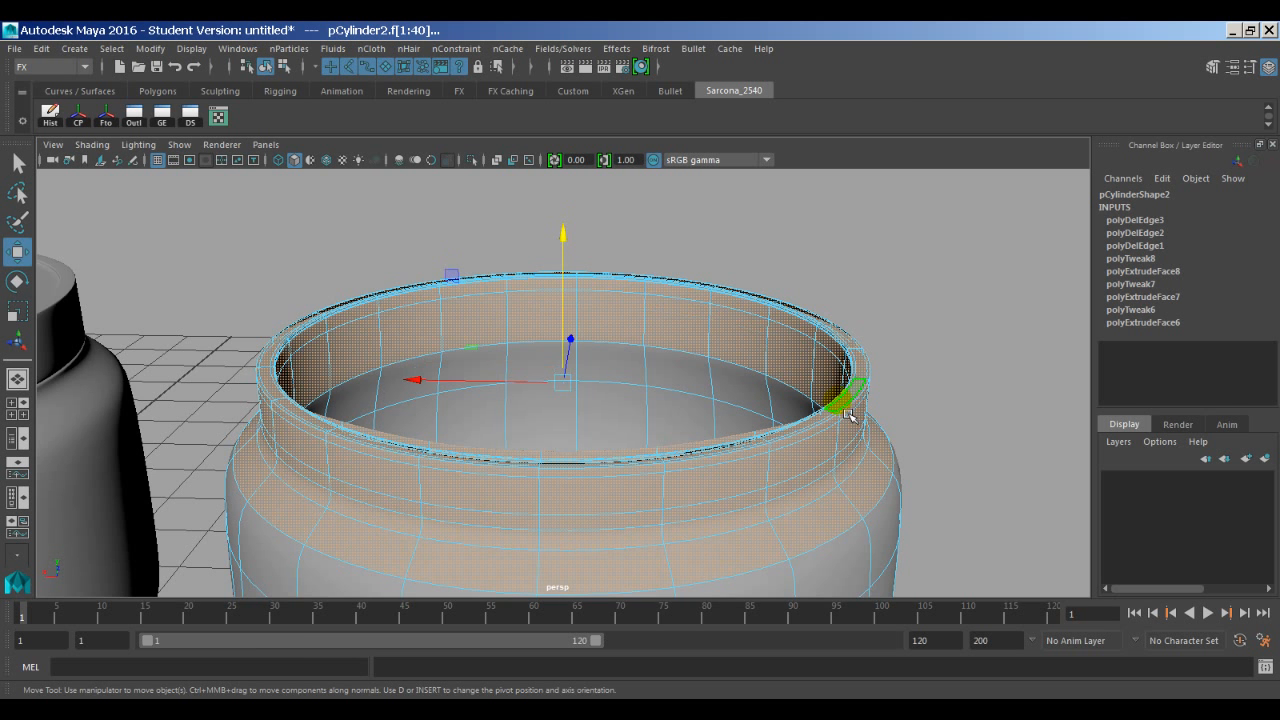
mouse_move(853, 472)
left_mouse_down("alt")
mouse_move(846, 431)
mouse_move(960, 422)
mouse_move(78, 530)
left_mouse_up("alt")
key("4")
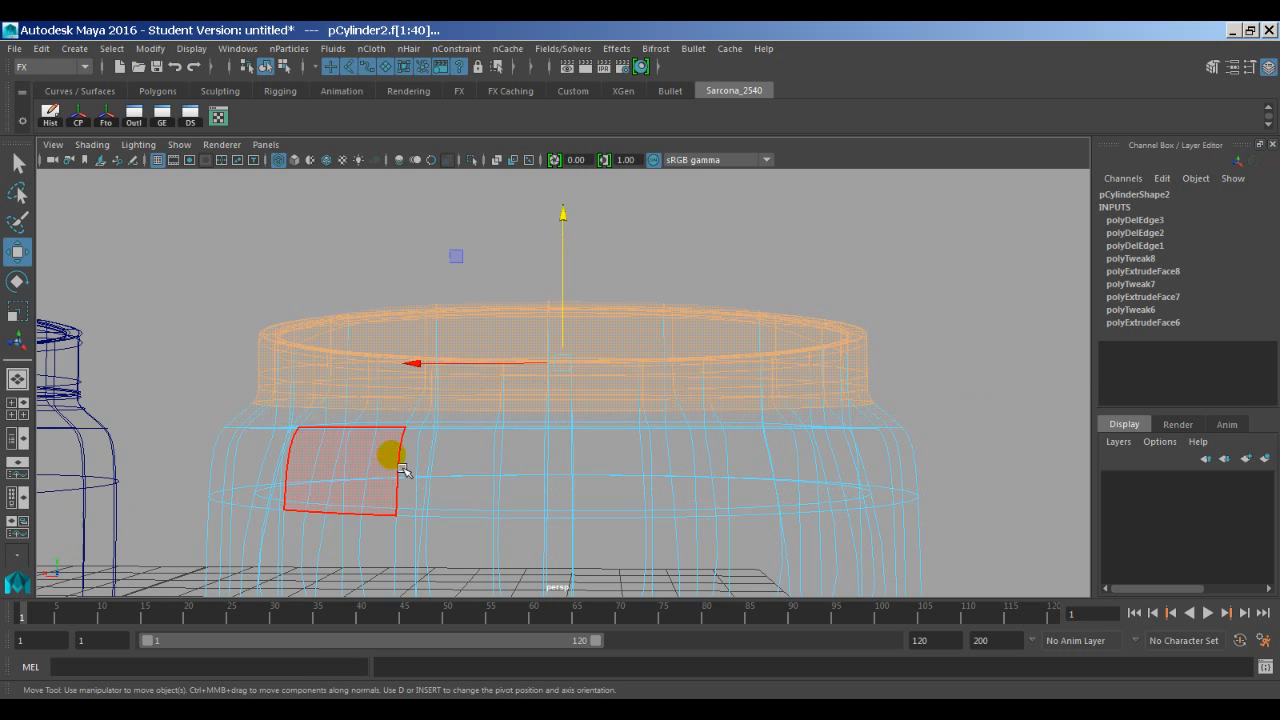
key("5")
left_click_drag(412, 402, 412, 417, "alt")
Scale the selected rim and neck faces inward slightly, then return the jar to object mode and deselect it.
key("r")
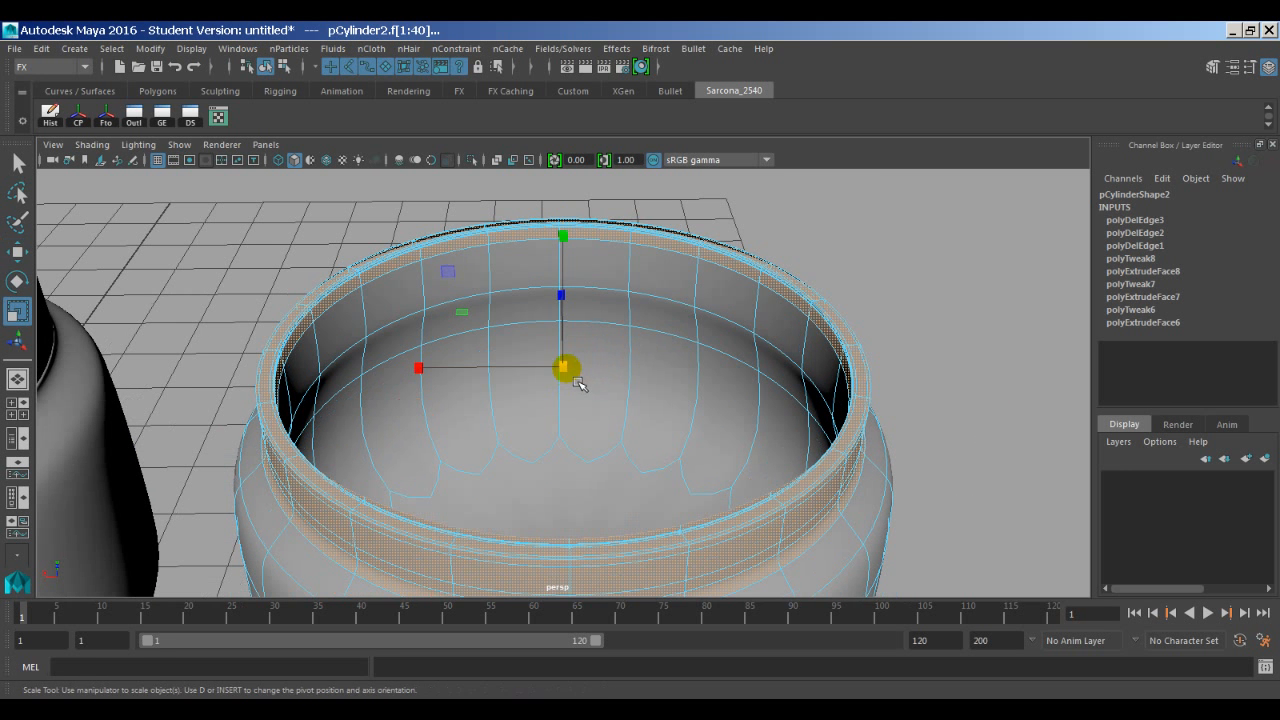
left_click_drag(566, 368, 564, 367)
right_click_drag(343, 462, 405, 418)
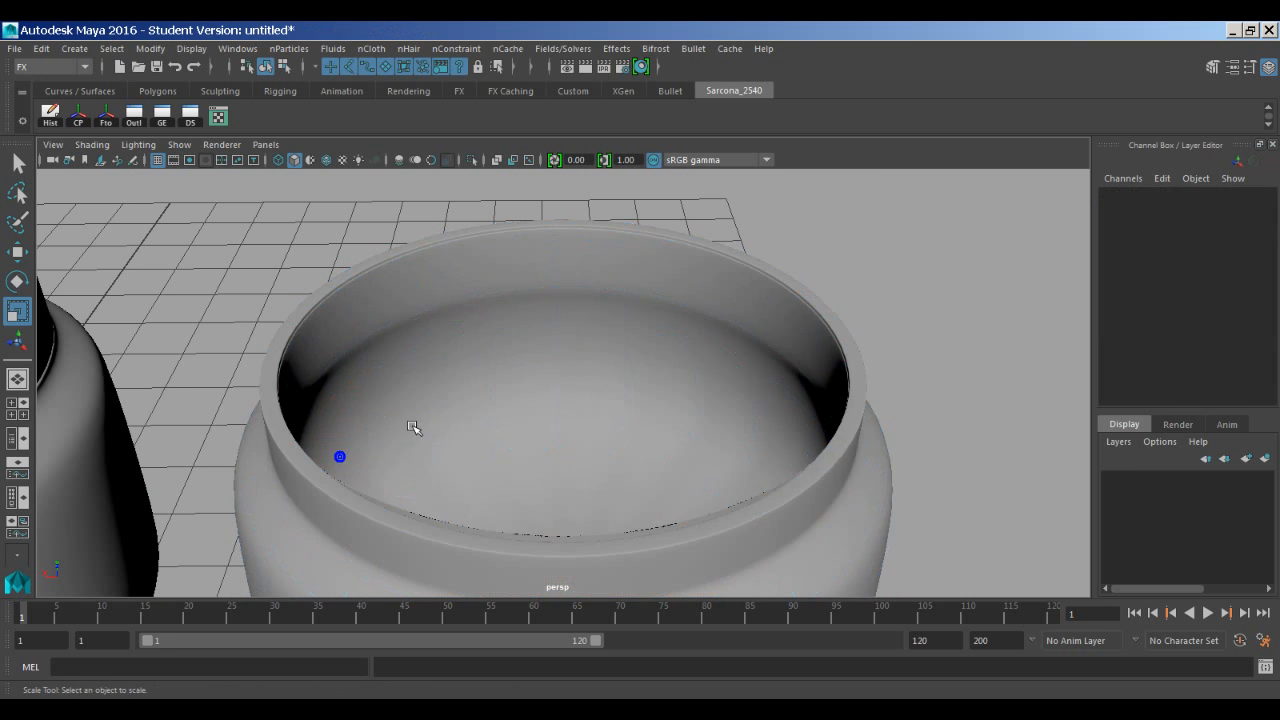
left_click(399, 418)
key("f")
left_click(408, 497)
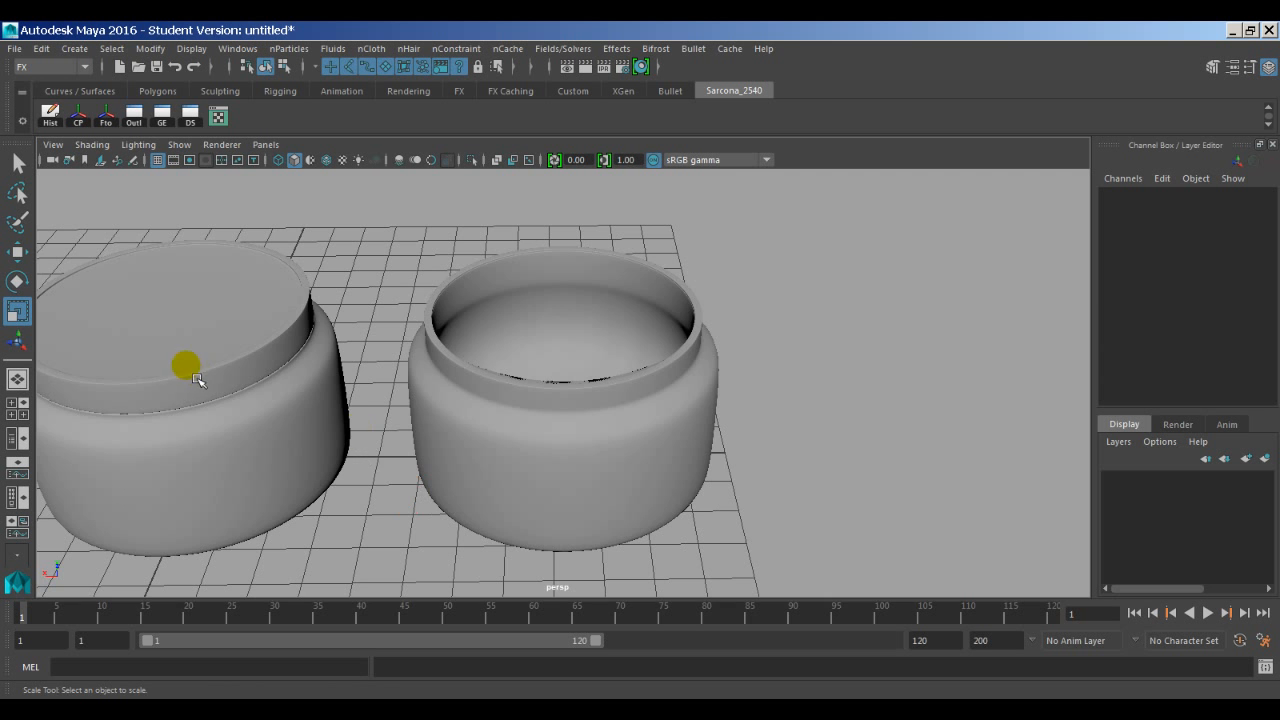
Examine the open jar's rim and the inner edge of its neck close up from several angles.
left_click_drag(512, 400, 510, 390, "alt")
middle_click_drag(516, 388, 649, 431, "alt")
left_click_drag(566, 426, 547, 436, "alt")
middle_click_drag(511, 427, 340, 457, "alt")
right_click_drag(432, 469, 858, 424, "alt")
left_click_drag(509, 450, 489, 468, "alt")
middle_click_drag(517, 428, 658, 308, "alt")
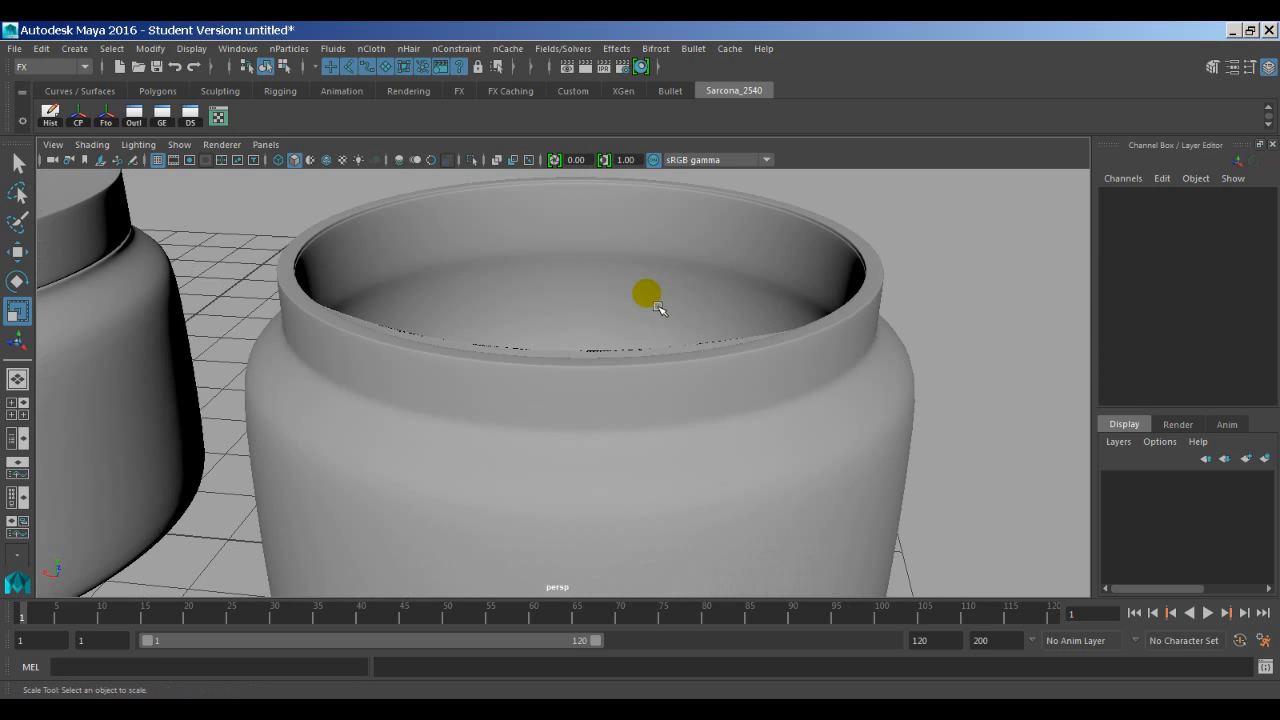
right_click_drag(655, 308, 946, 304, "alt")
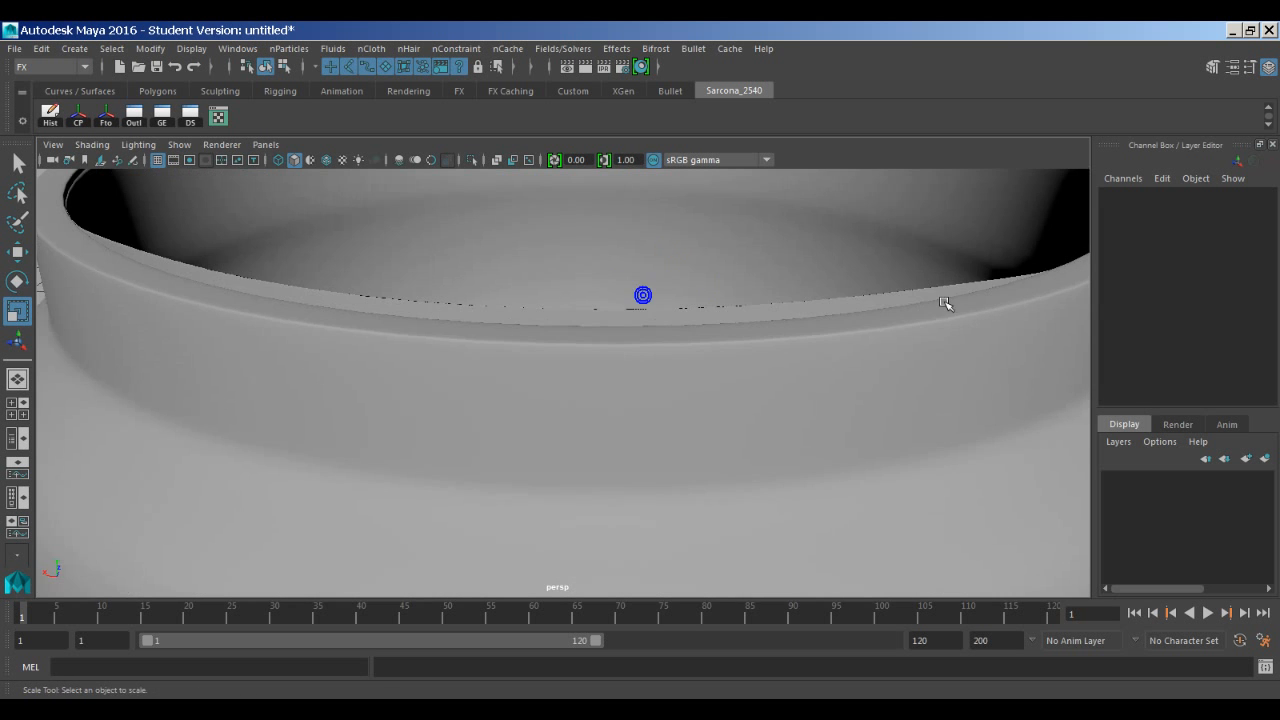
left_click_drag(654, 291, 588, 308, "alt")
middle_click_drag(540, 318, 677, 360, "alt")
left_click_drag(554, 357, 474, 360, "alt")
right_click_drag(445, 350, 634, 375, "alt")
middle_click_drag(722, 390, 862, 377, "alt")
left_click_drag(559, 364, 585, 381, "alt")
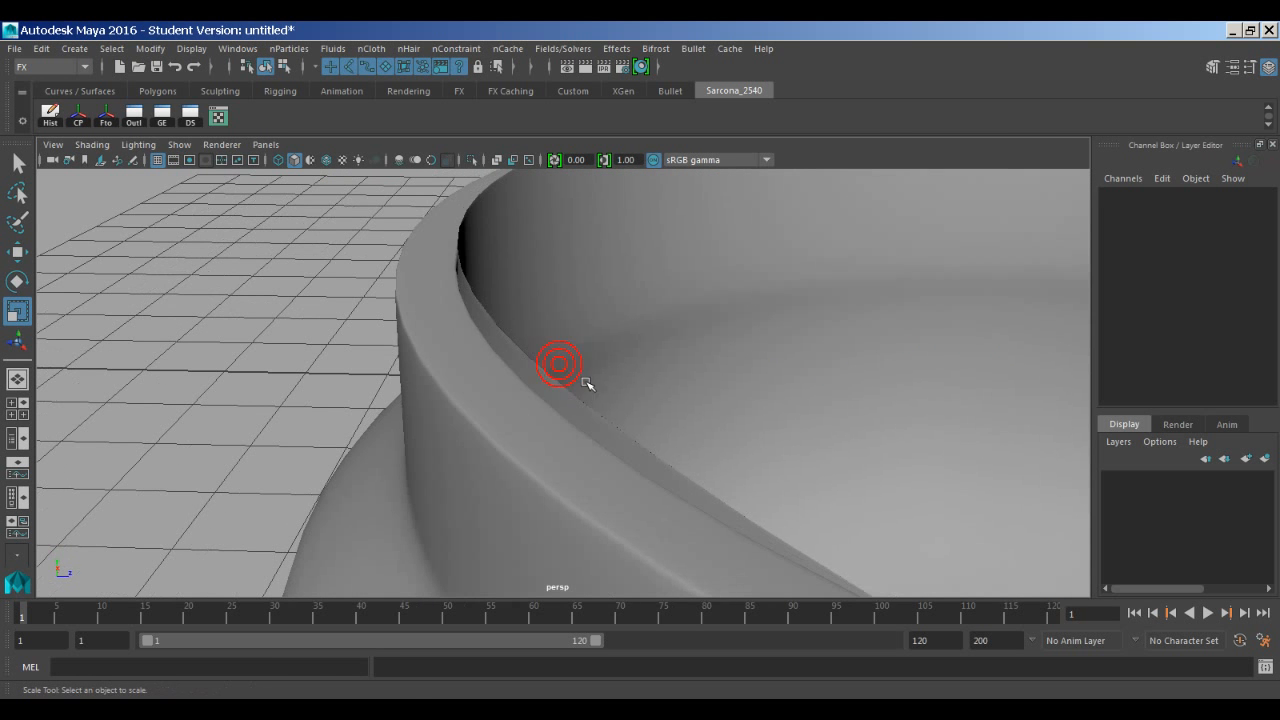
Delete the extra edge loop inside the open jar's neck, then return the jar to smoothed display and object mode.
left_click(511, 352)
key("1")
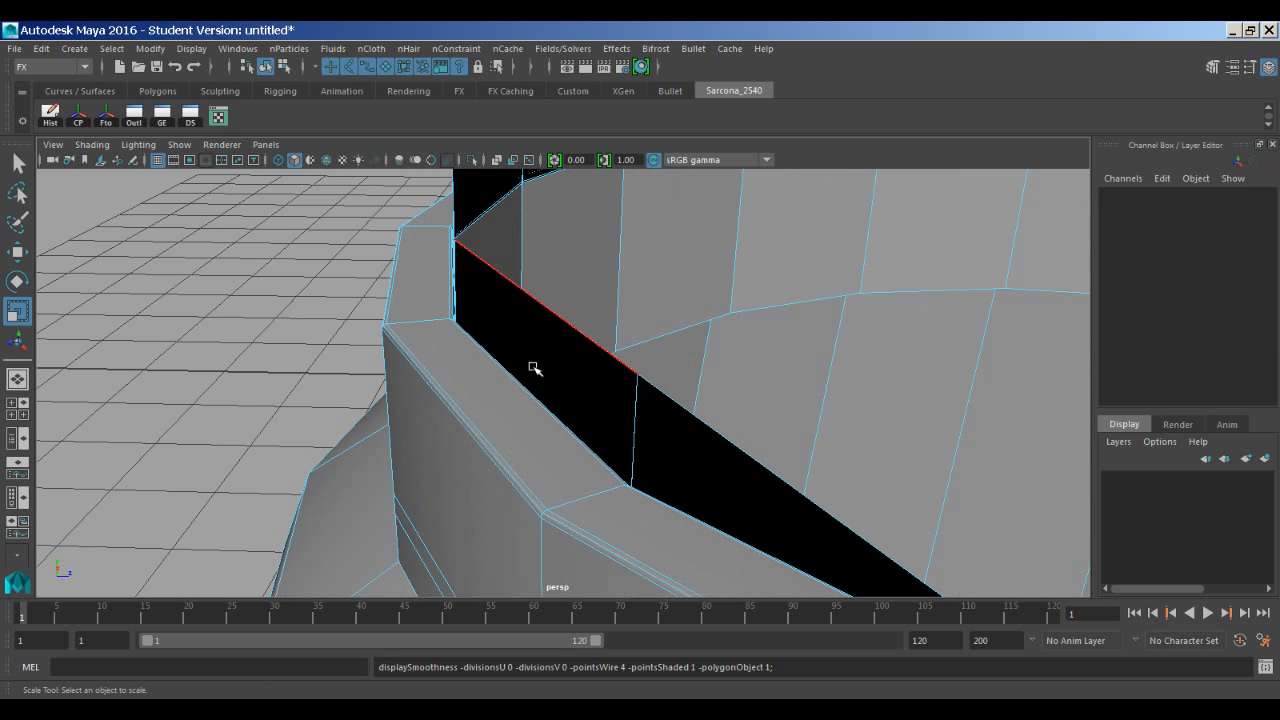
left_click(566, 325)
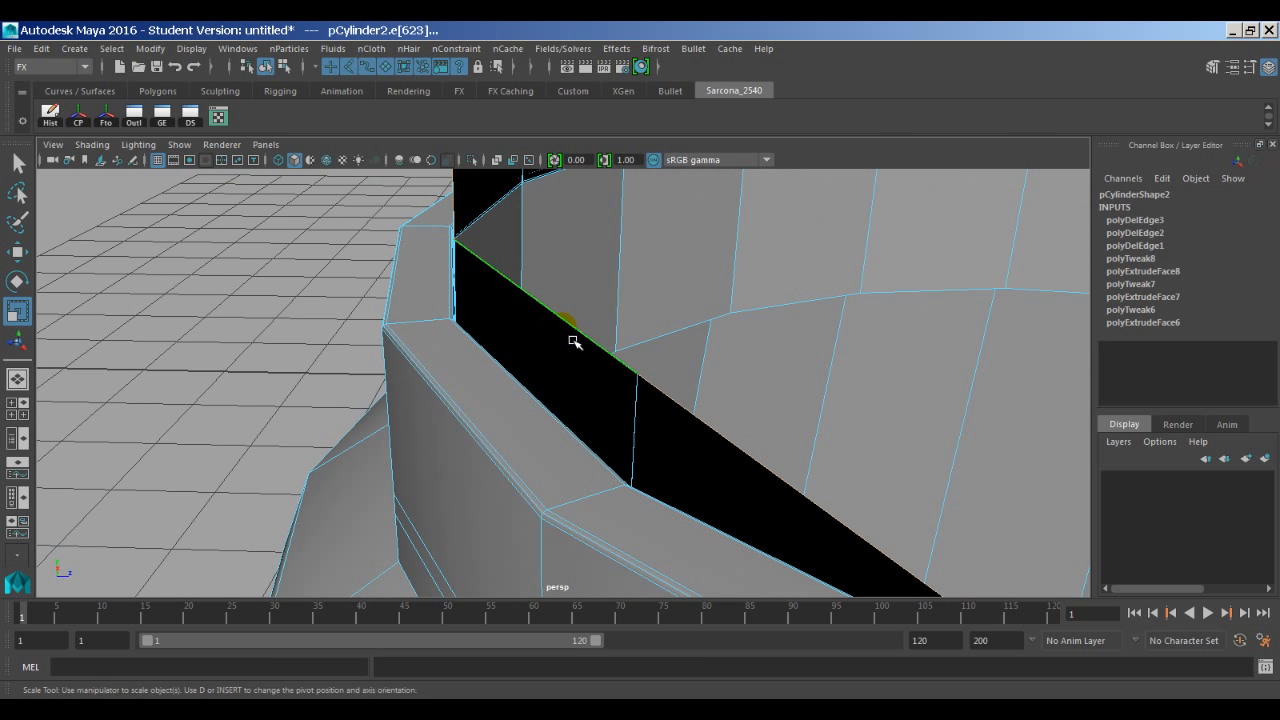
key("Delete")
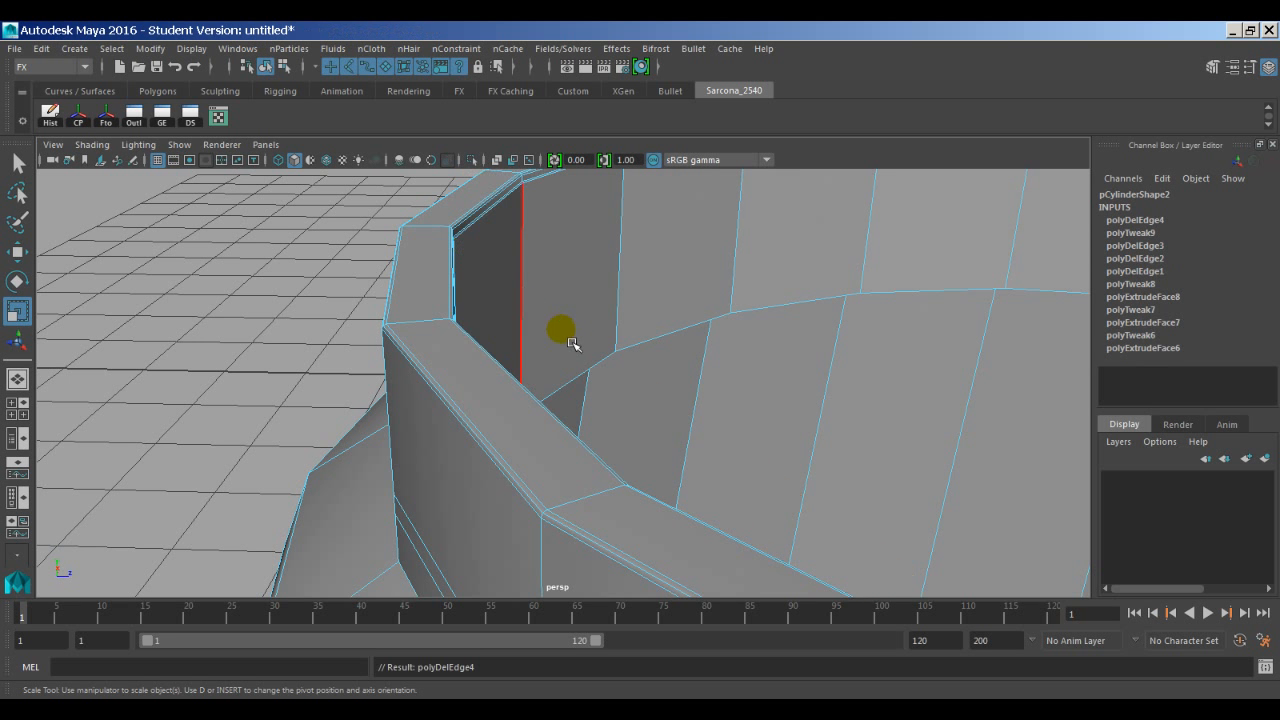
left_click(440, 343)
key("3")
left_click(523, 295)
left_click_drag(534, 357, 730, 340, "alt")
right_click_drag(739, 338, 195, 308, "alt")
left_click(323, 257)
left_click_drag(421, 314, 386, 300, "alt")
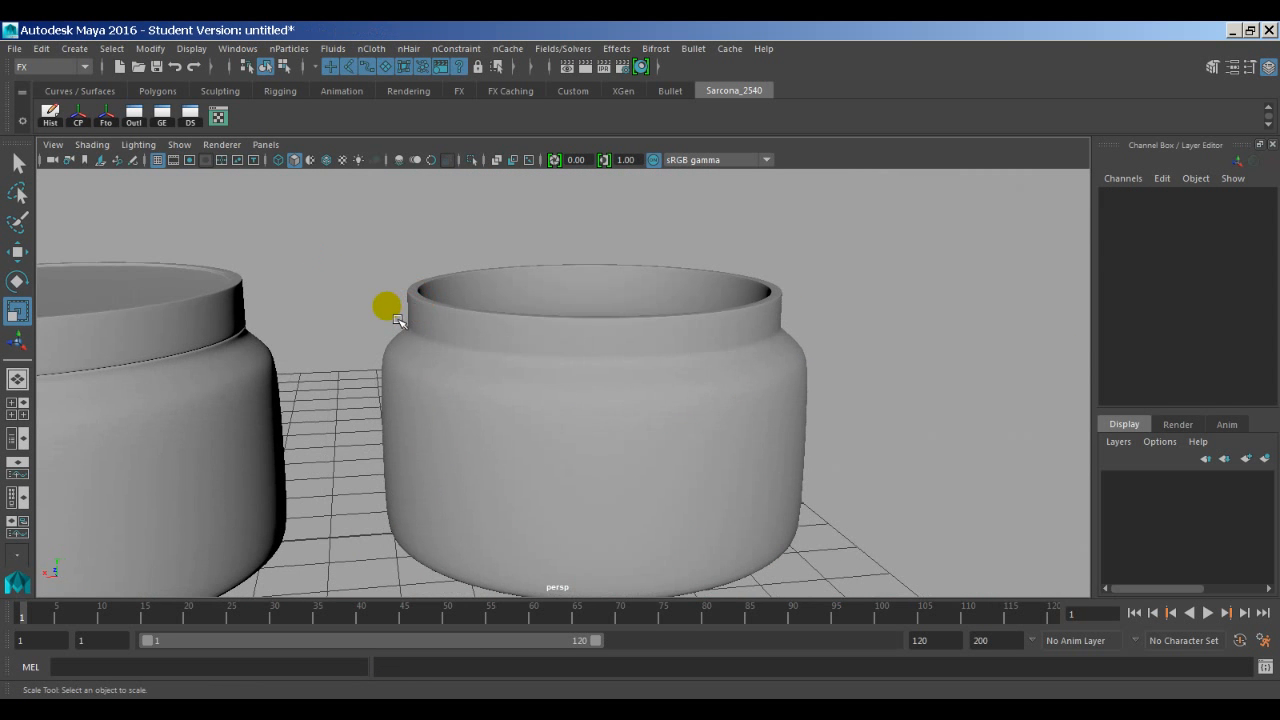
Create a polygon helix and move it over to the open jar, up to neck height.
left_click(74, 48)
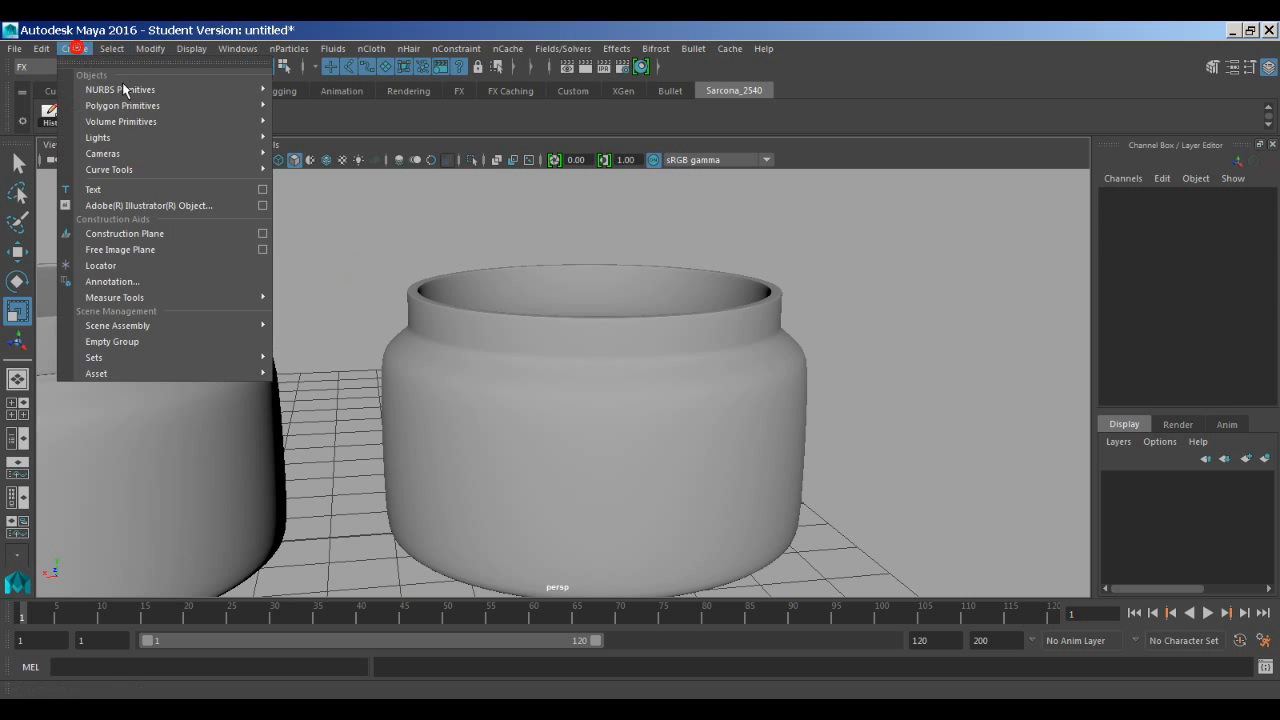
mouse_move(257, 105)
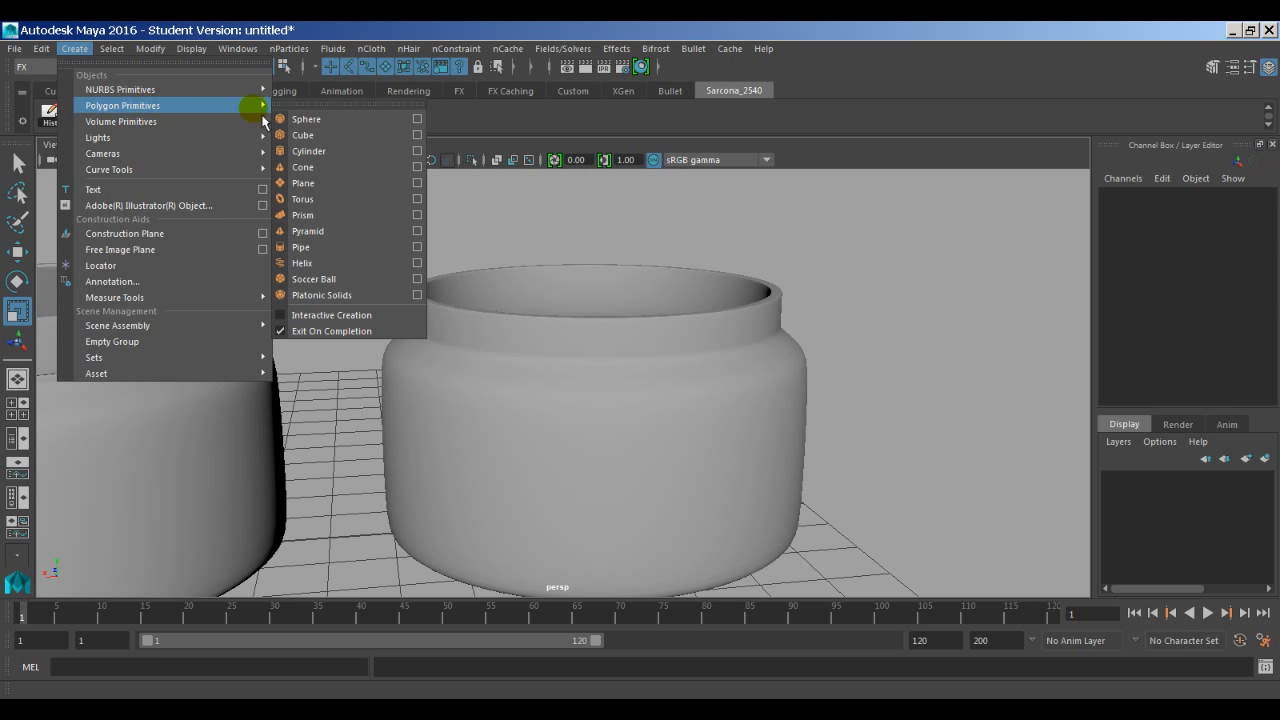
left_click(362, 263)
right_click_drag(457, 343, 252, 473, "alt")
key("w")
left_click_drag(252, 473, 563, 457)
left_click_drag(589, 379, 586, 240)
Thin the helix by setting its radius to 0.05.
scroll(1188, 357, "down", 2)
scroll(1188, 357, "down", 1)
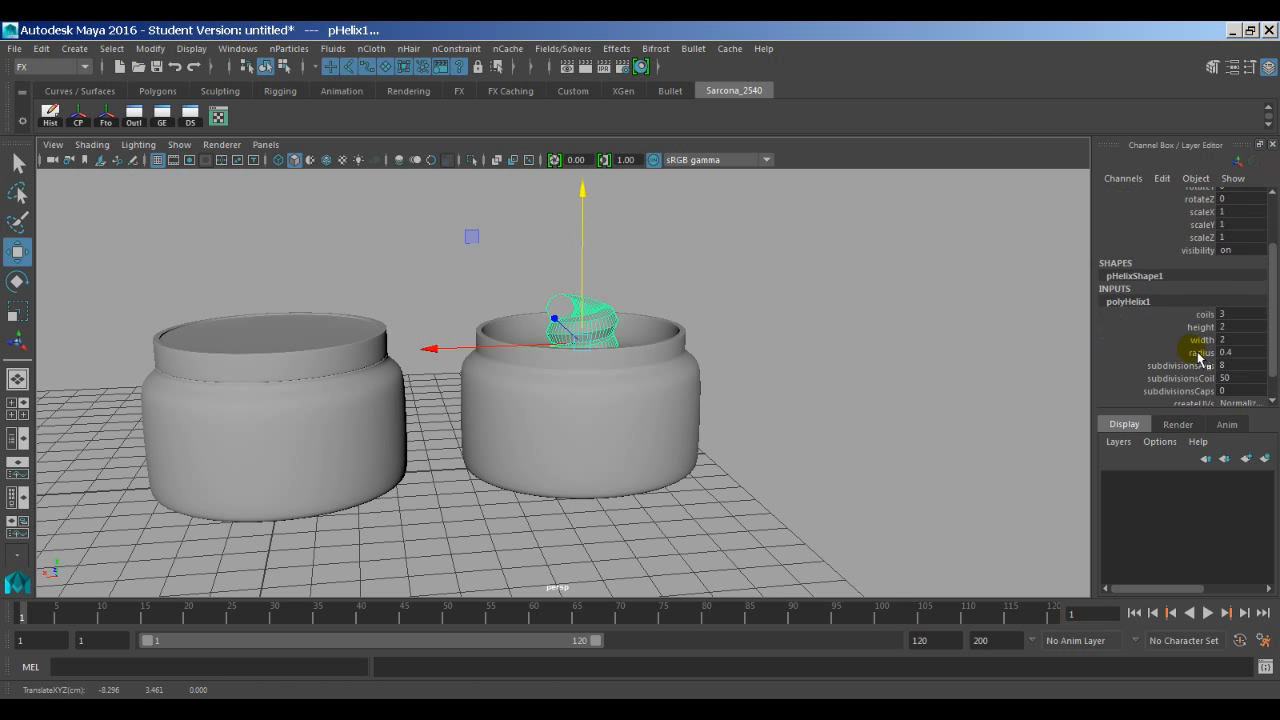
left_click(1195, 352)
mouse_move(950, 332)
middle_mouse_down()
mouse_move(990, 330)
mouse_move(972, 327)
middle_mouse_up()
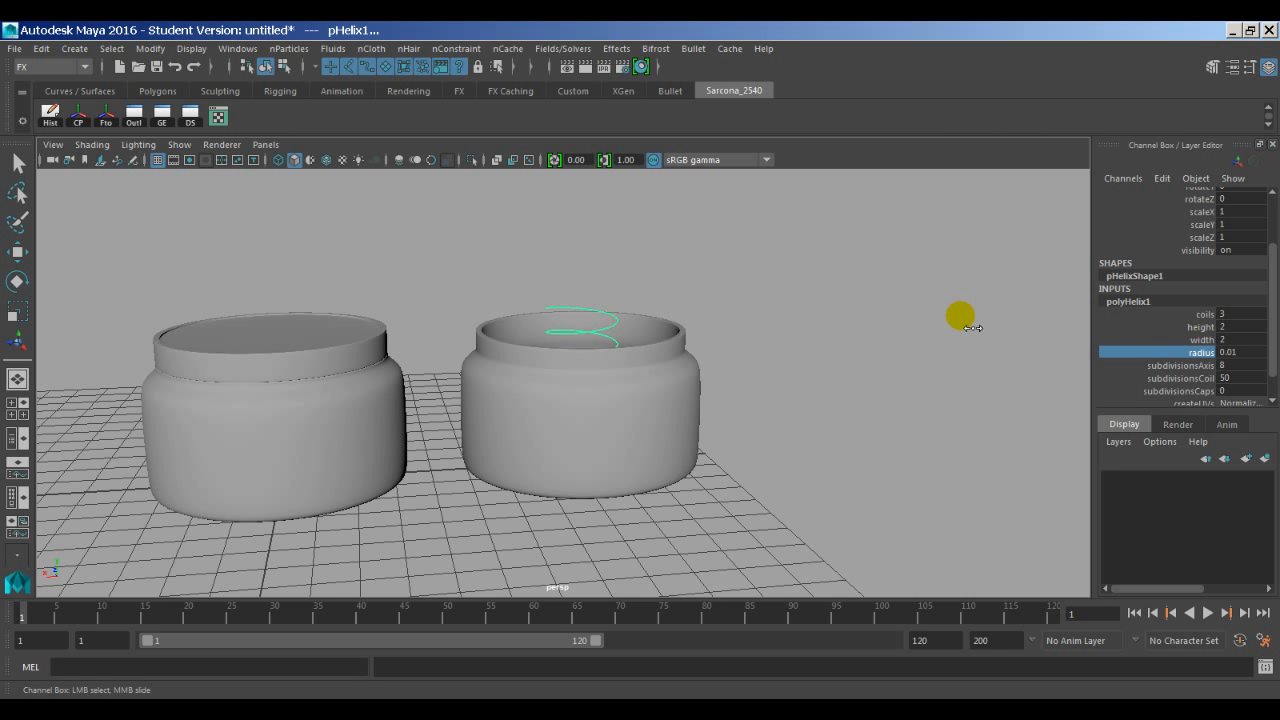
left_click(1236, 352)
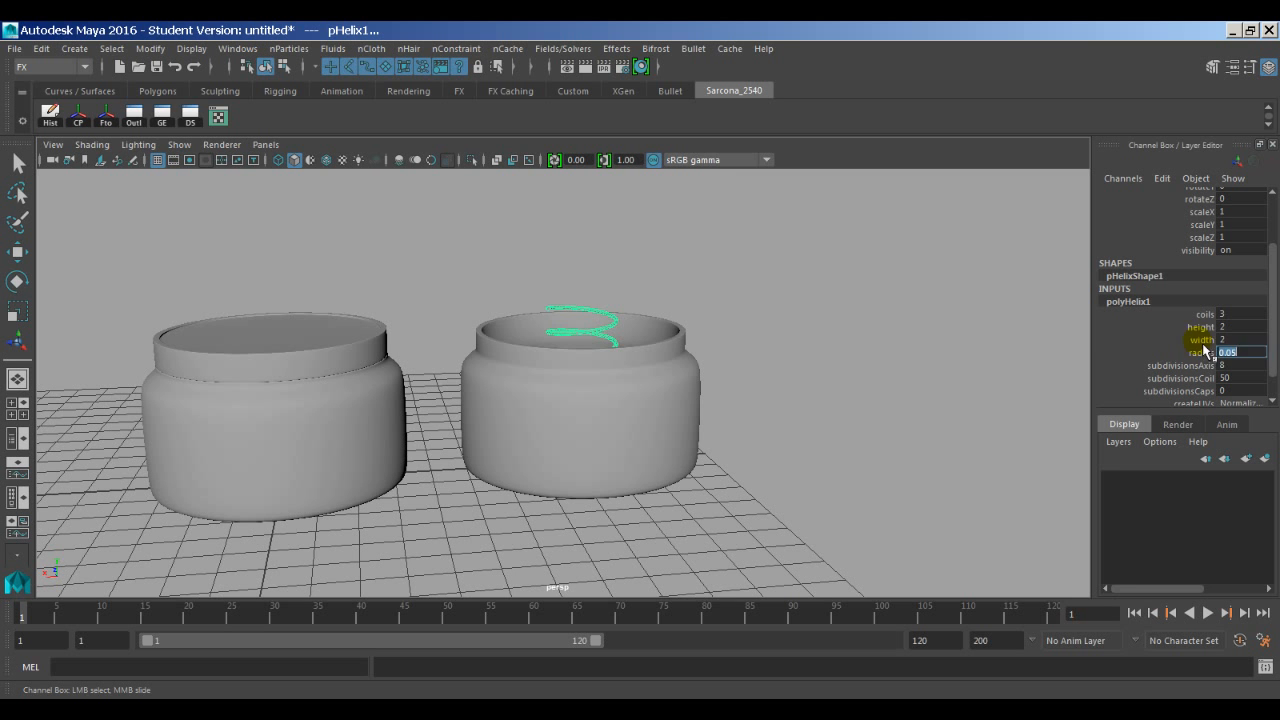
Set the helix's width to 6.1, its height to 0.8 and its coils to 2.
left_click(1202, 340)
middle_click_drag(737, 329, 769, 328)
left_click(1200, 327)
middle_click_drag(1020, 342, 992, 336)
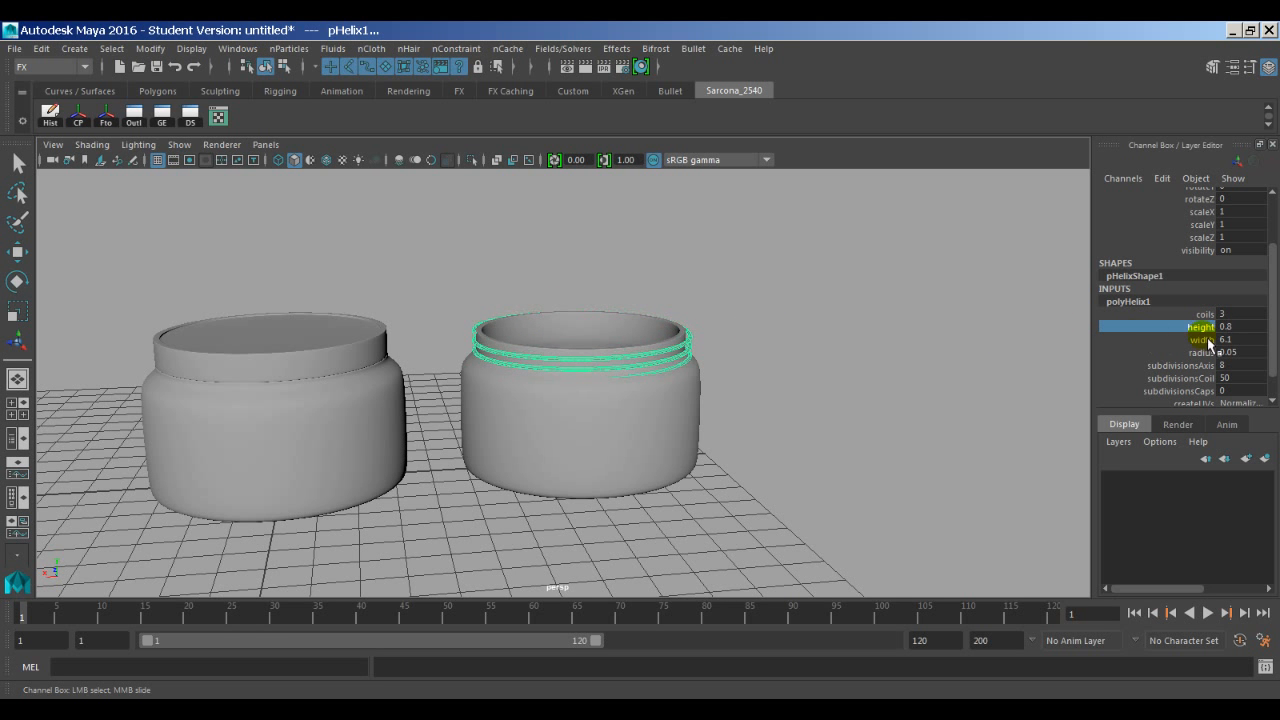
left_click(1231, 315)
type("2")
key("Return")
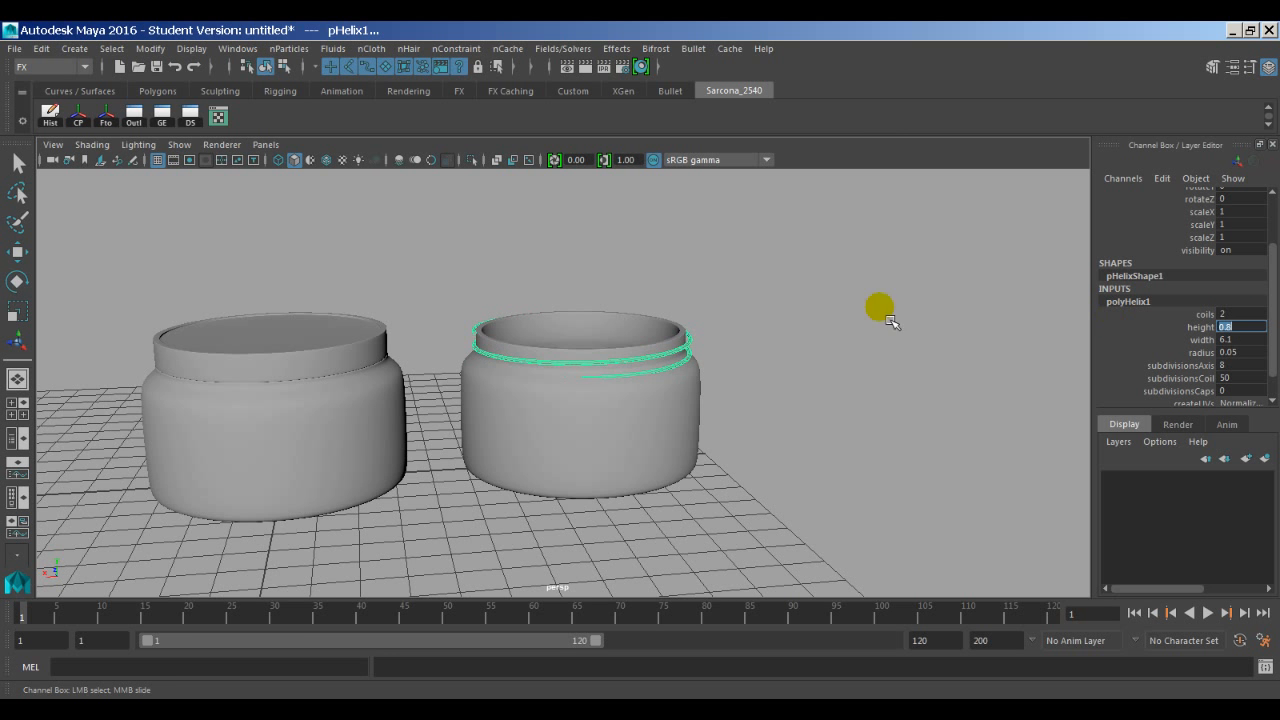
Scale the helix uniformly to about 0.943 and shift it slightly along X to centre it on the neck.
left_click_drag(690, 318, 670, 292, "alt")
key("w")
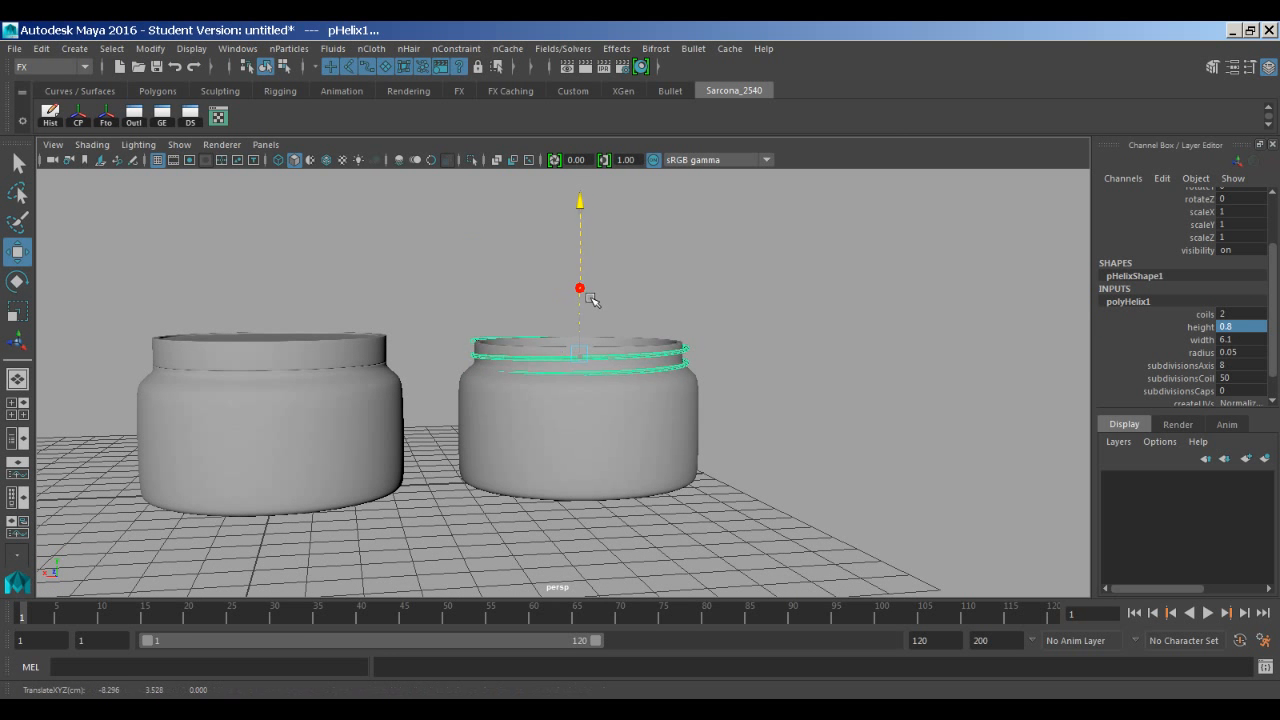
key("r")
middle_click_drag(651, 357, 655, 373)
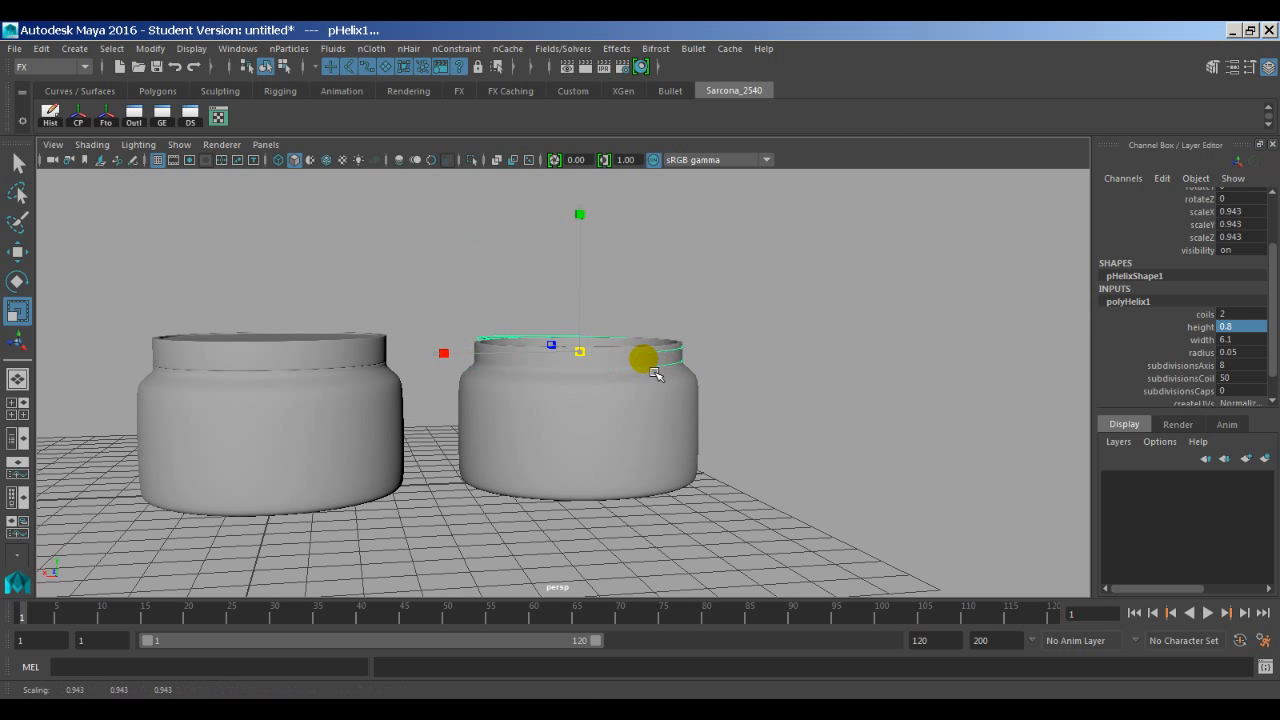
key("w")
left_click_drag(555, 350, 495, 393)
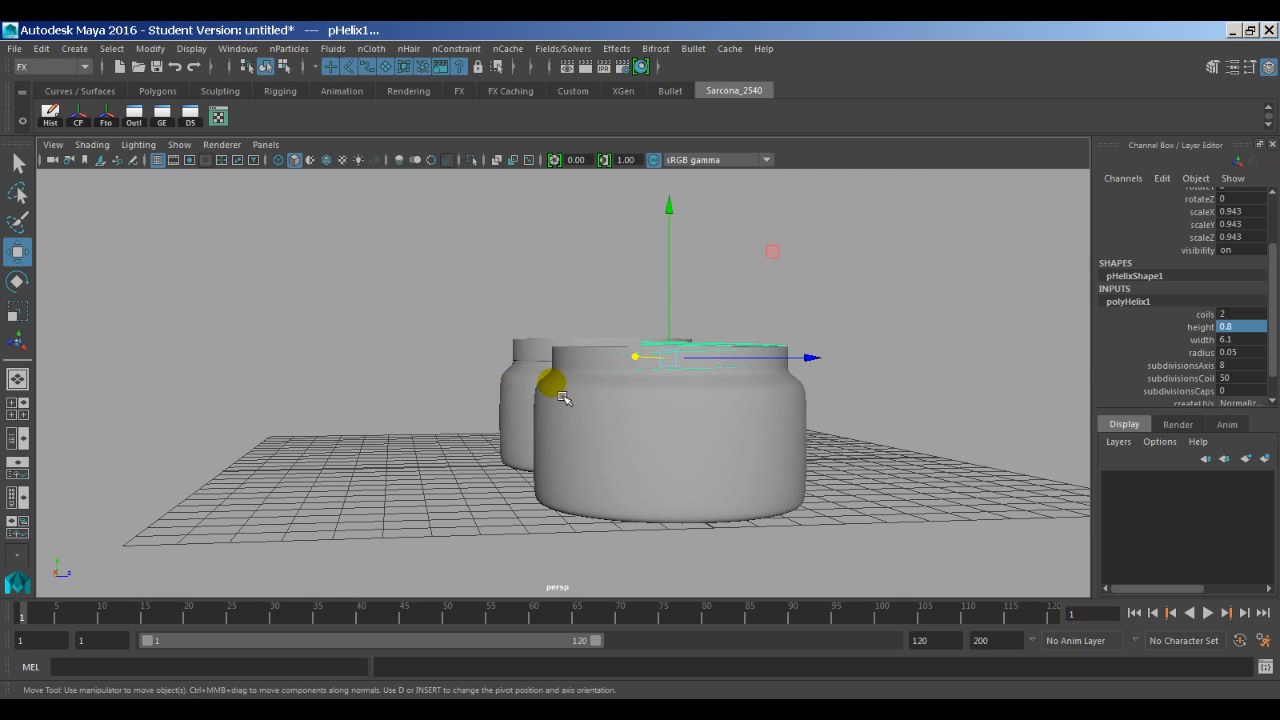
Scale the helix to 0.966 around the neck and lower it to about Y 3.422.
key("r")
middle_click_drag(683, 373, 685, 371)
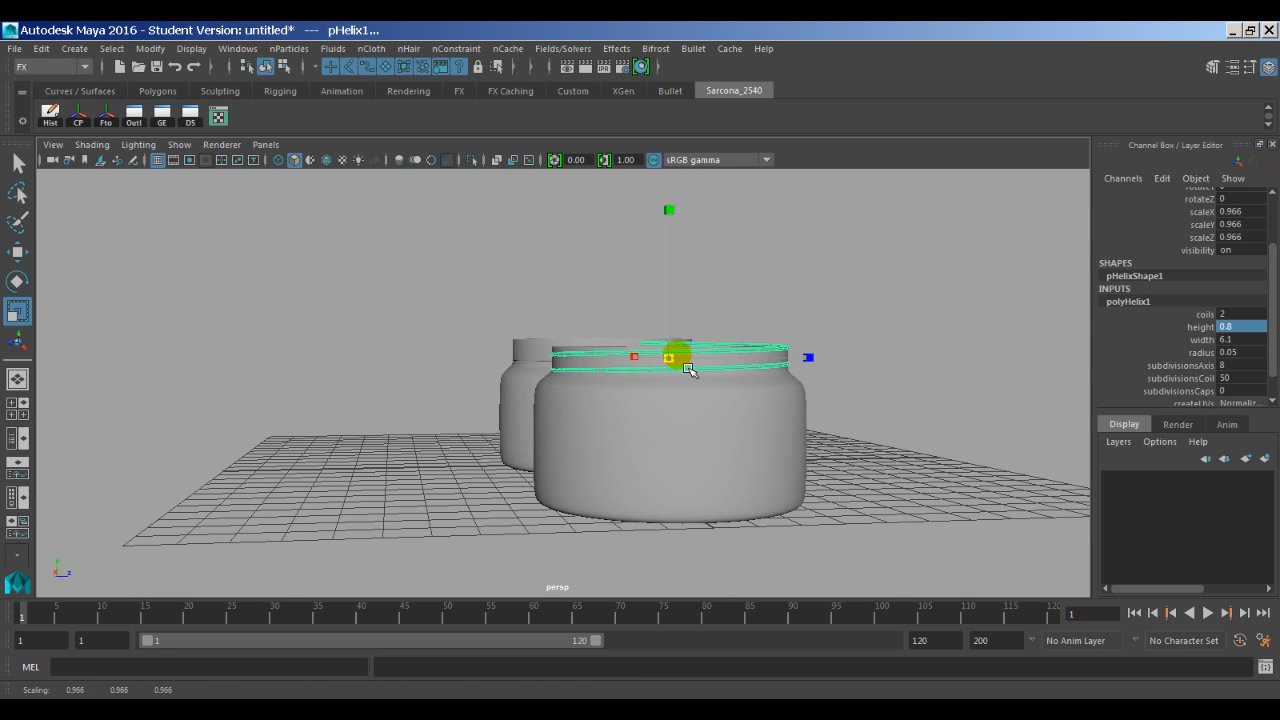
left_click_drag(677, 355, 738, 378)
key("w")
left_click_drag(643, 294, 653, 313)
left_click(883, 370)
Change the number of coils of the helix thread on the open jar's neck and deselect it.
left_click_drag(690, 391, 717, 400, "alt")
right_click_drag(720, 386, 1273, 386, "alt")
left_click(958, 318)
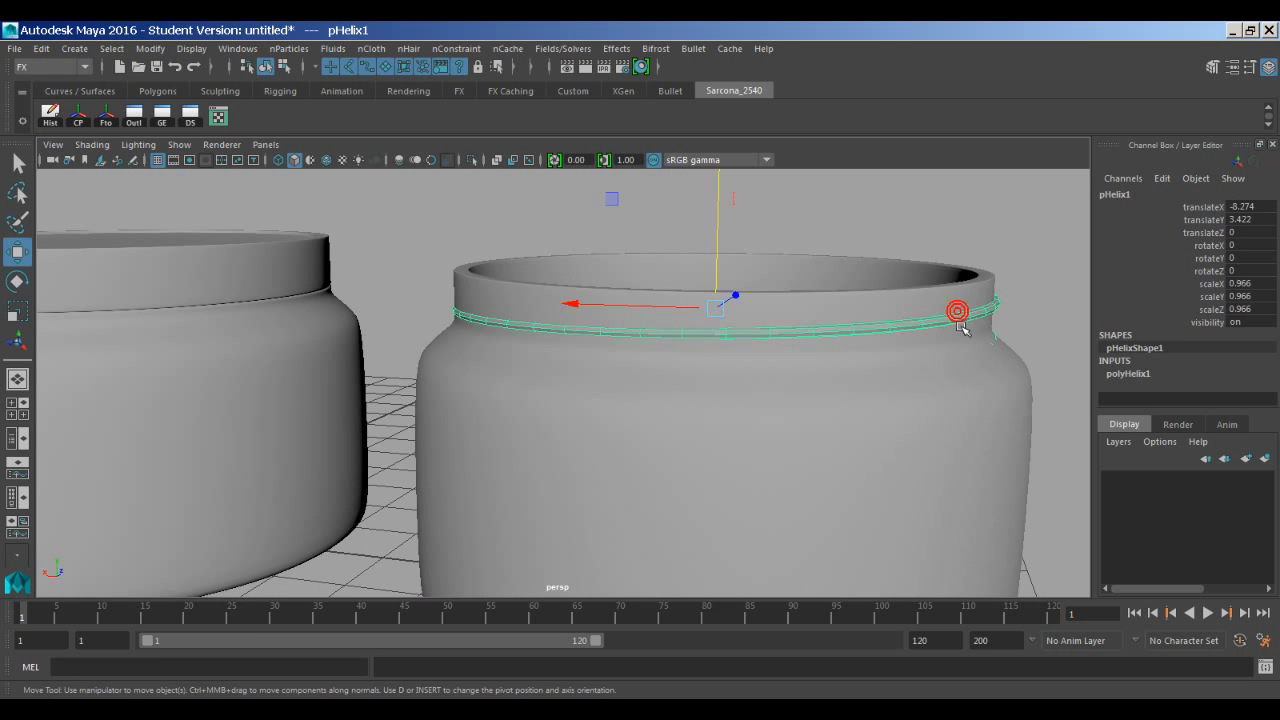
left_click(1236, 349)
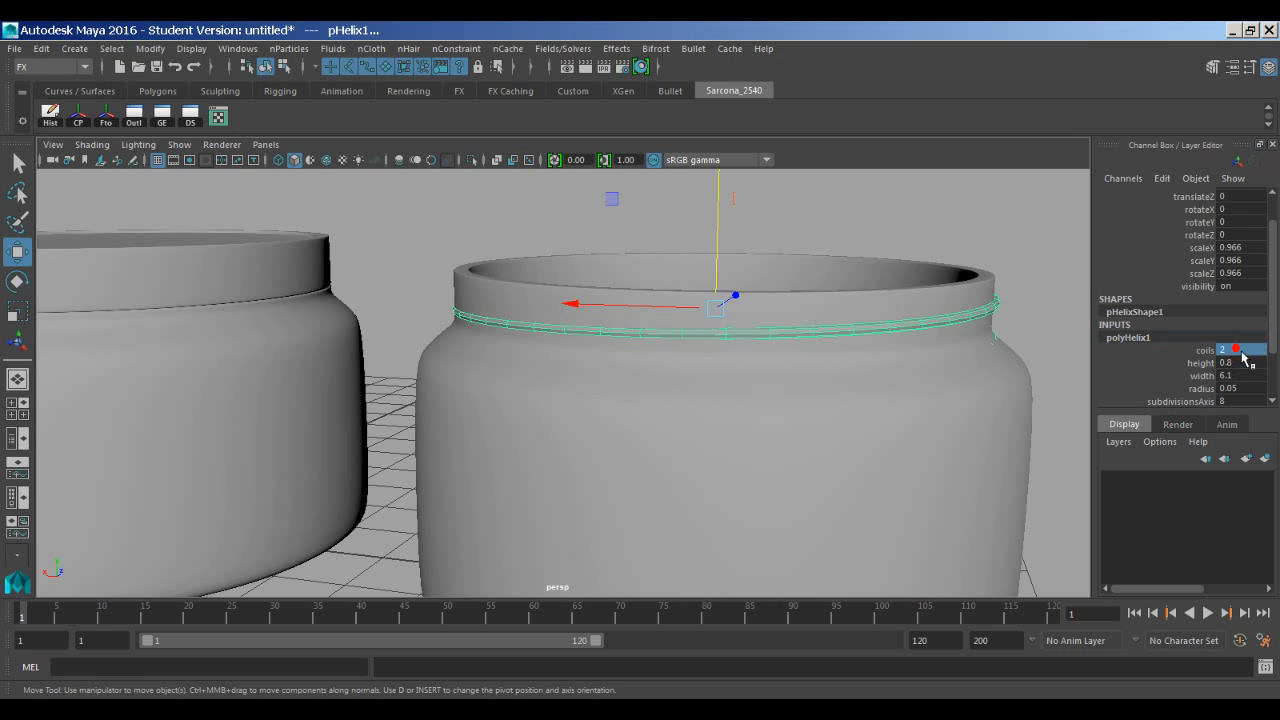
left_click(1020, 294)
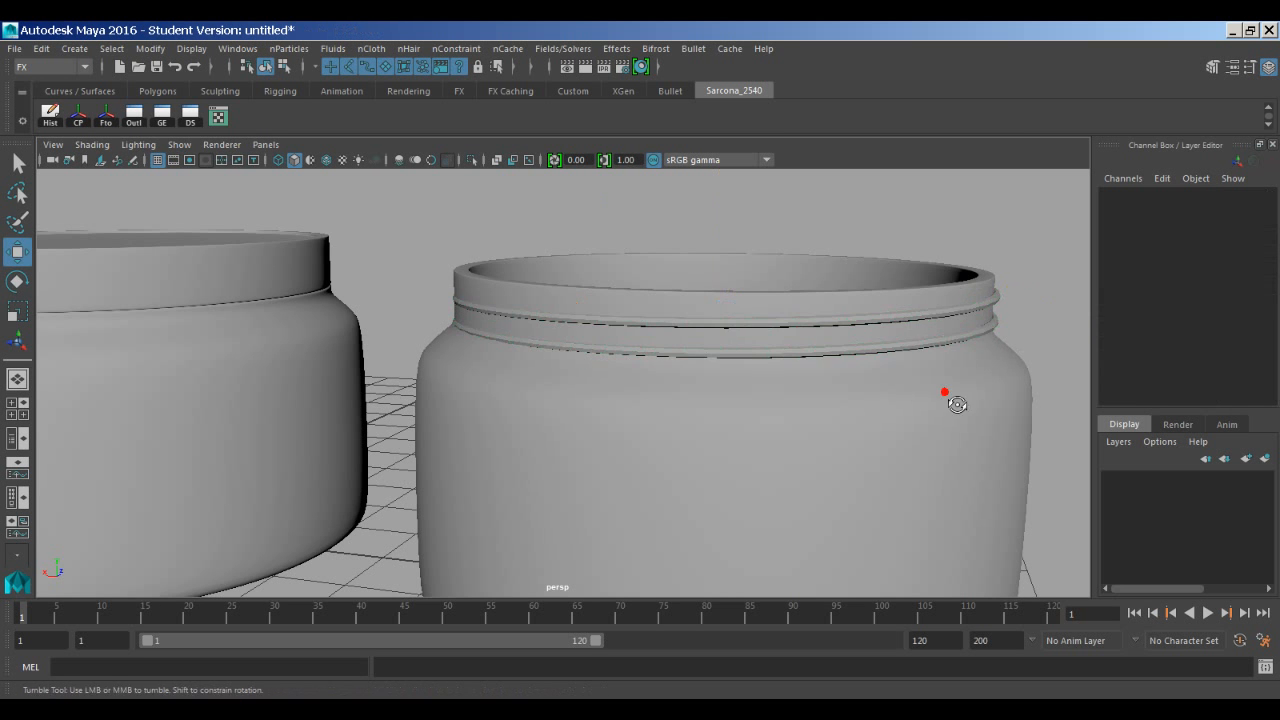
Put the open jar and its helix thread into a new display layer and hide that layer.
left_click_drag(950, 395, 996, 395, "alt")
scroll(986, 377, "down", 5)
right_click_drag(457, 403, 523, 417, "alt")
left_click_drag(523, 417, 486, 395, "alt")
left_click_drag(480, 303, 505, 370)
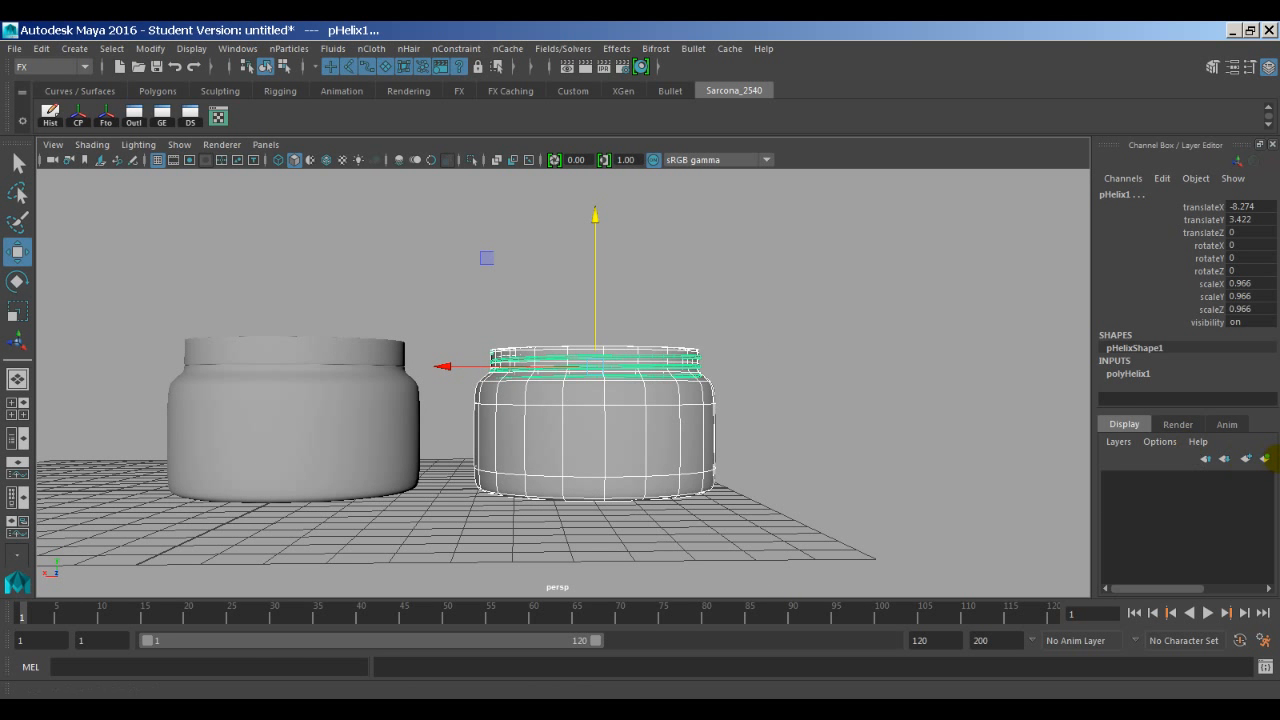
left_click(1265, 458)
left_click(1110, 480)
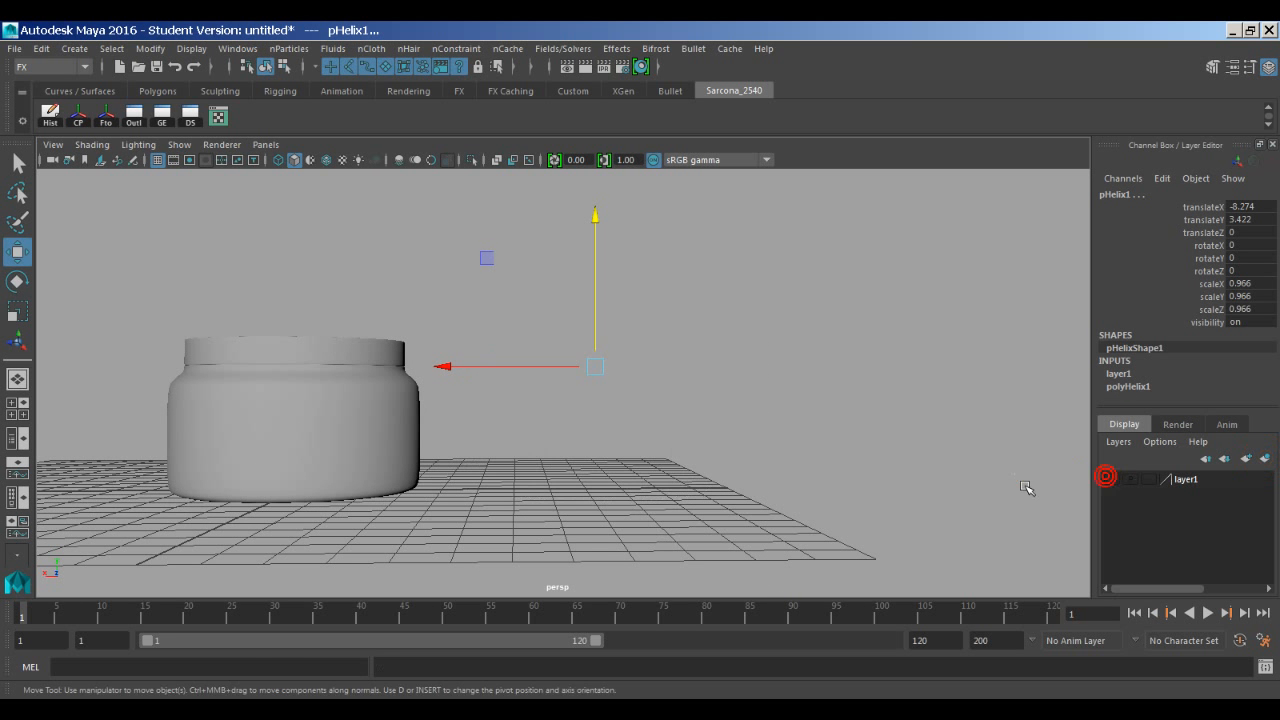
left_click(1014, 472)
Raise the closed jar to Y 2.257 so that its base rests on the grid.
left_click(400, 478)
key("f")
left_click_drag(923, 366, 837, 380, "alt")
right_click_drag(751, 371, 500, 349, "alt")
left_click_drag(497, 331, 635, 368, "alt")
left_click(731, 403)
left_click(635, 368)
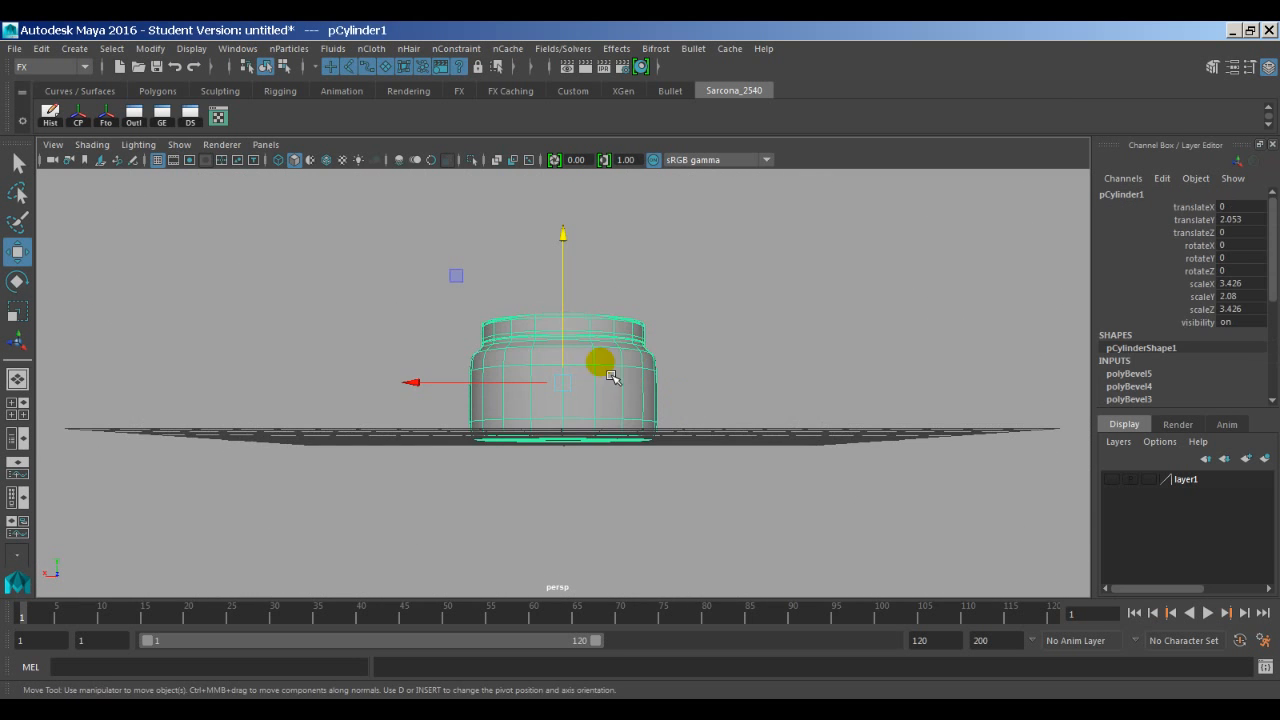
left_click_drag(563, 308, 809, 363)
left_click(809, 363)
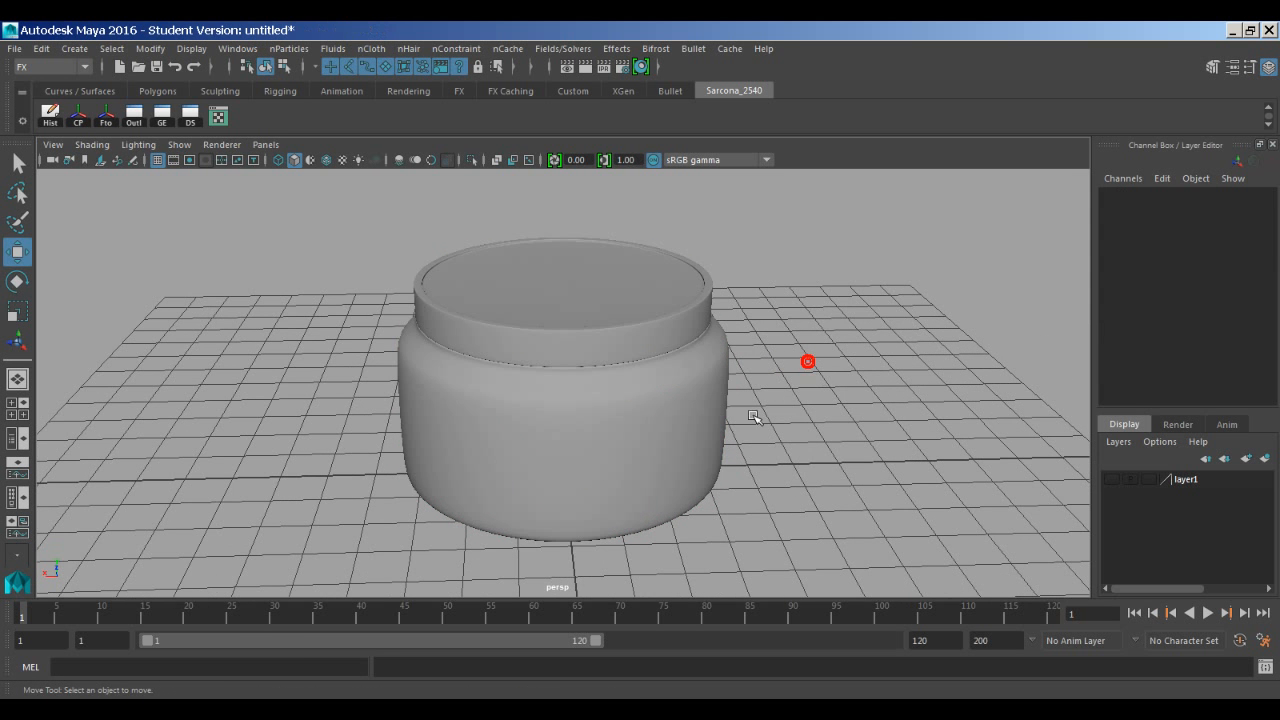
left_click(620, 374)
mouse_move(680, 368)
left_mouse_down("alt")
mouse_move(680, 380)
mouse_move(692, 362)
left_mouse_up("alt")
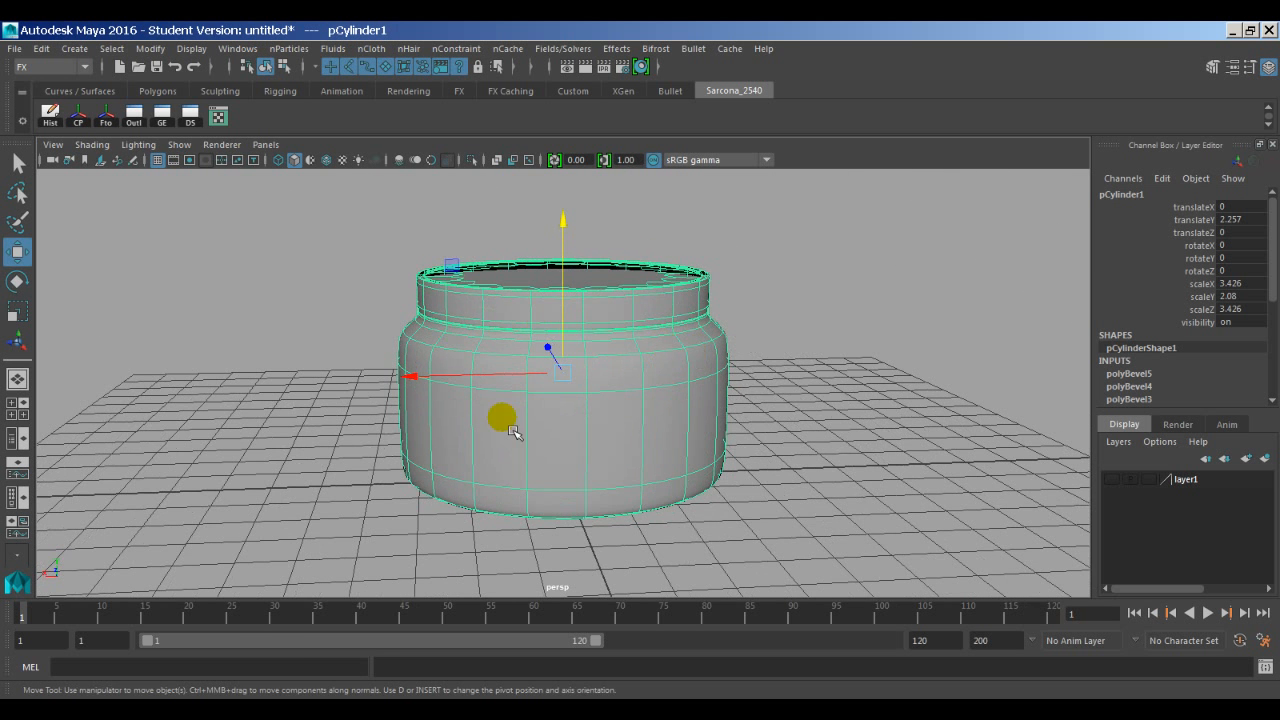
Switch to the web browser, search Google Images for "lotion jar" in a new tab, and maximize the window.
key("alt+Tab")
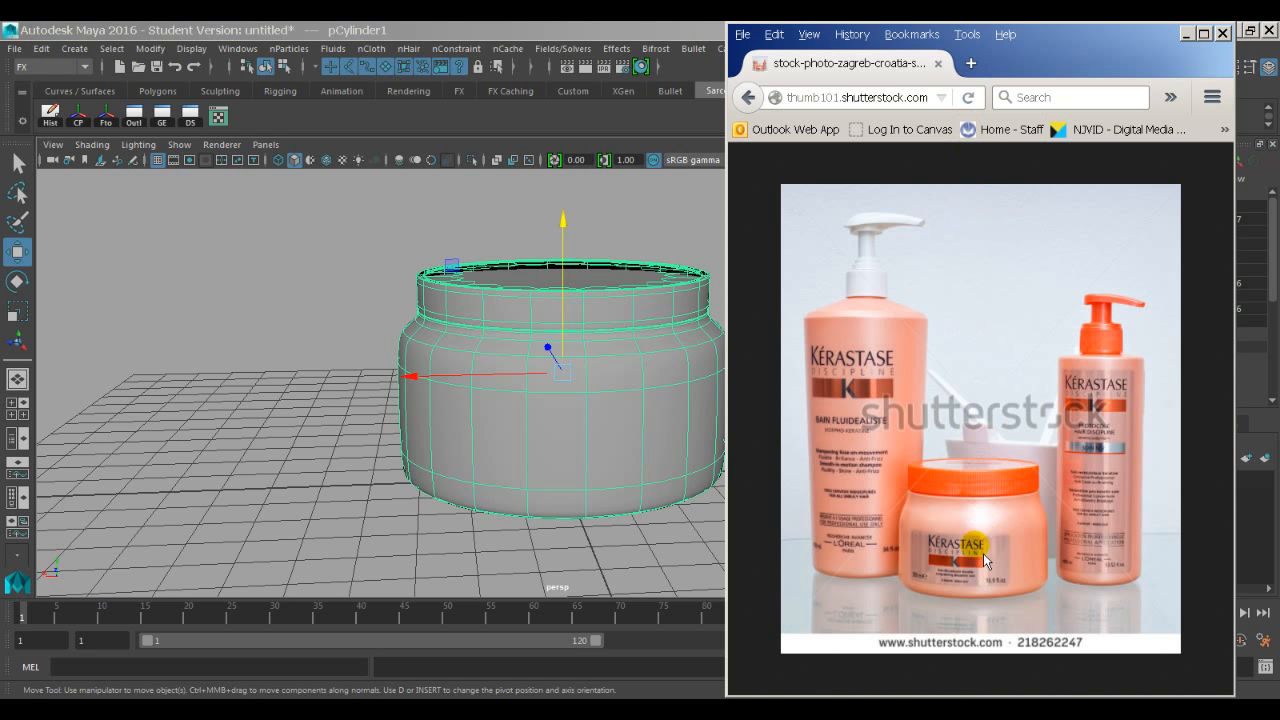
left_click(968, 62)
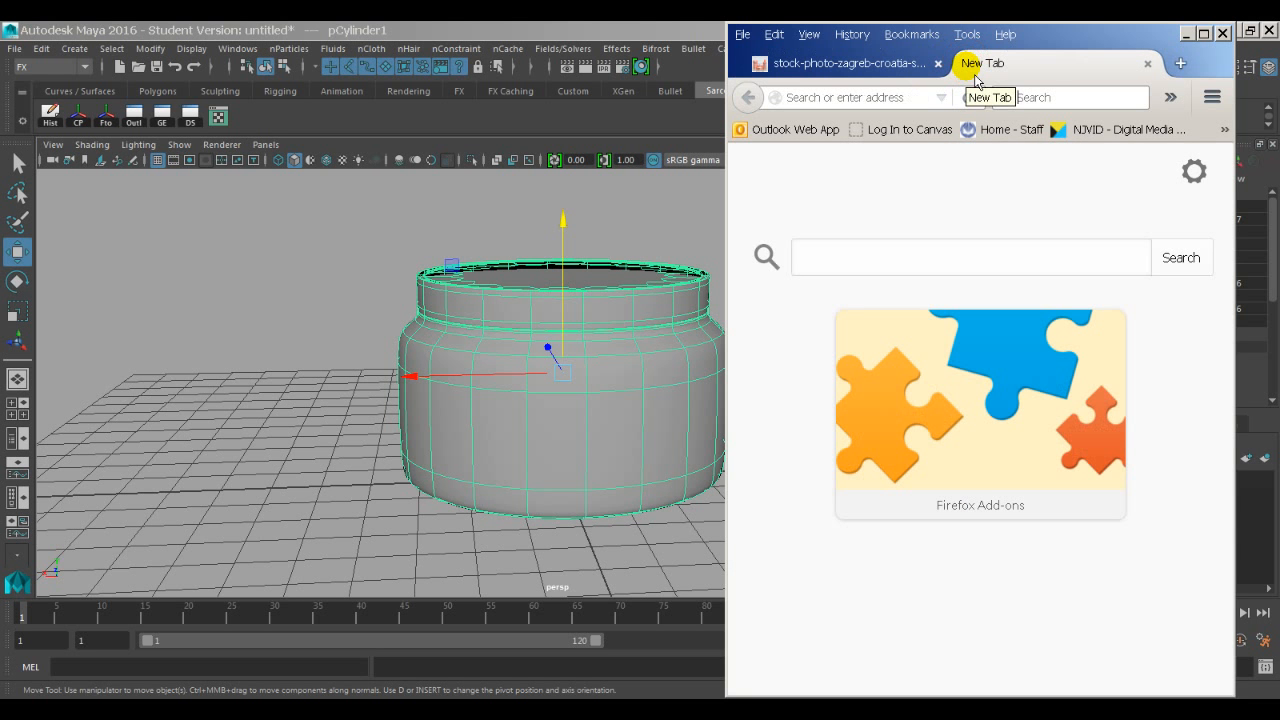
key("ctrl+k")
type("lotion b")
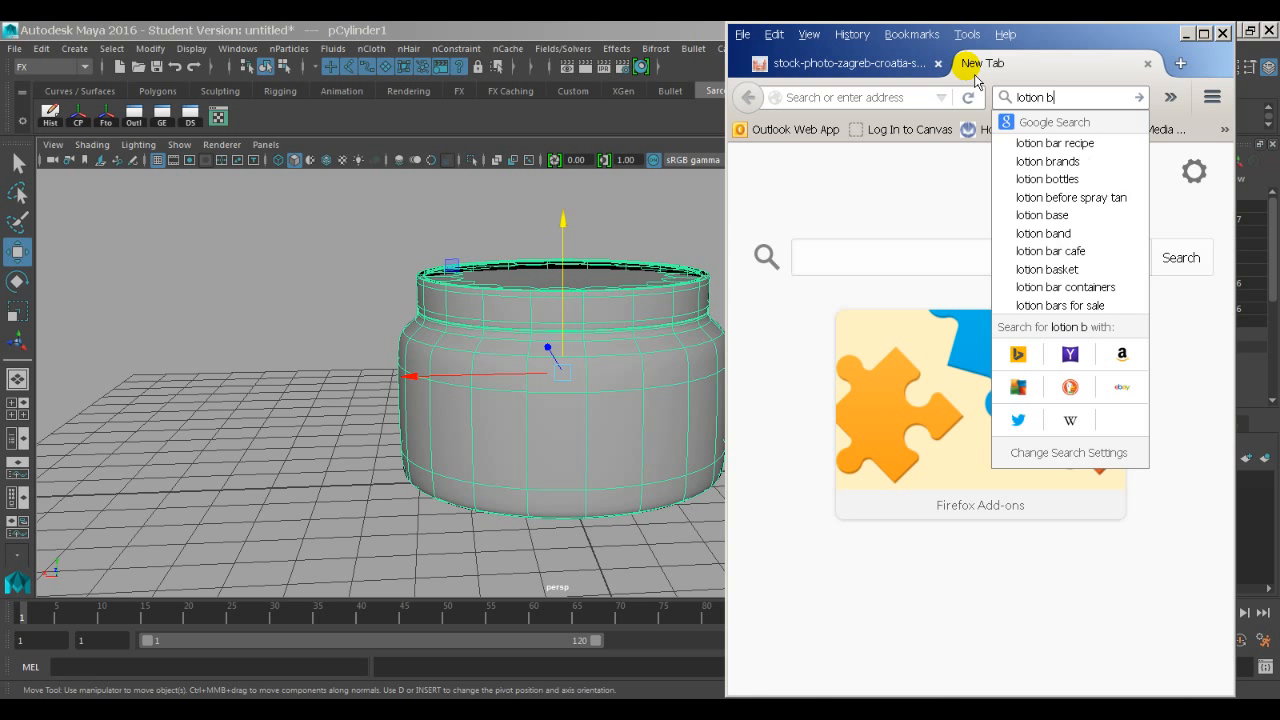
key("BackSpace")
type("jar")
key("Return")
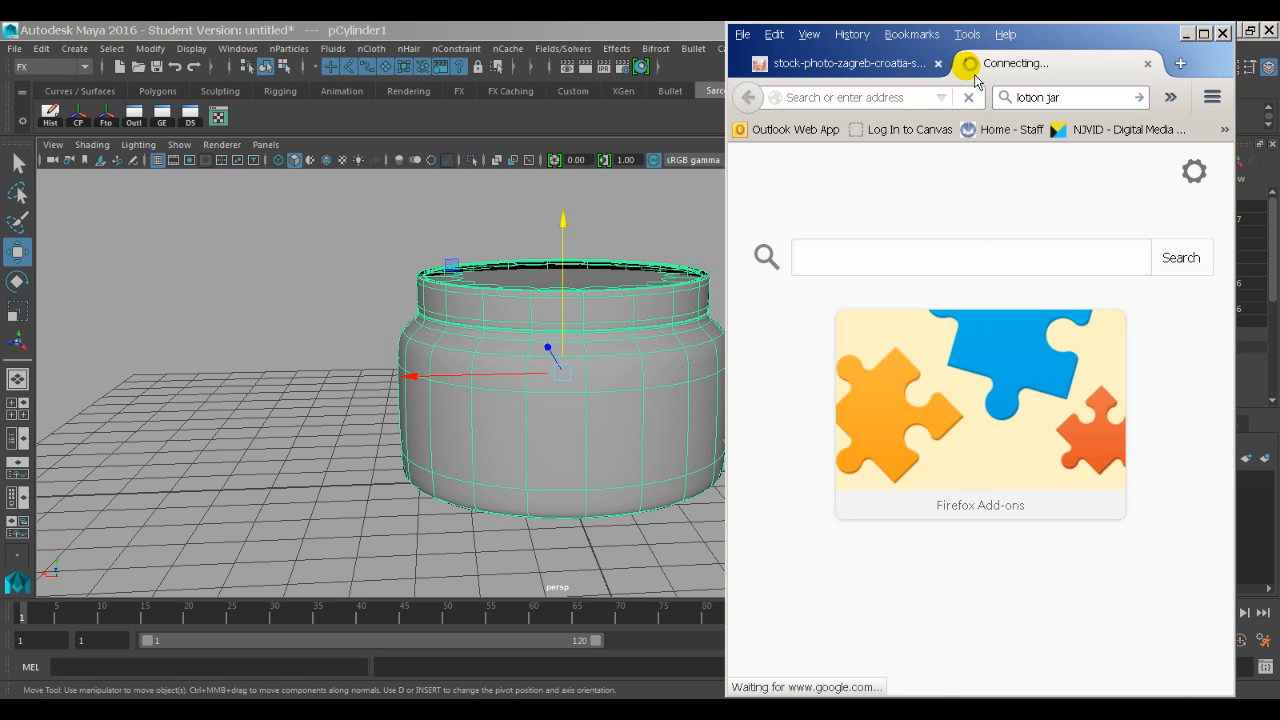
left_click(1022, 233)
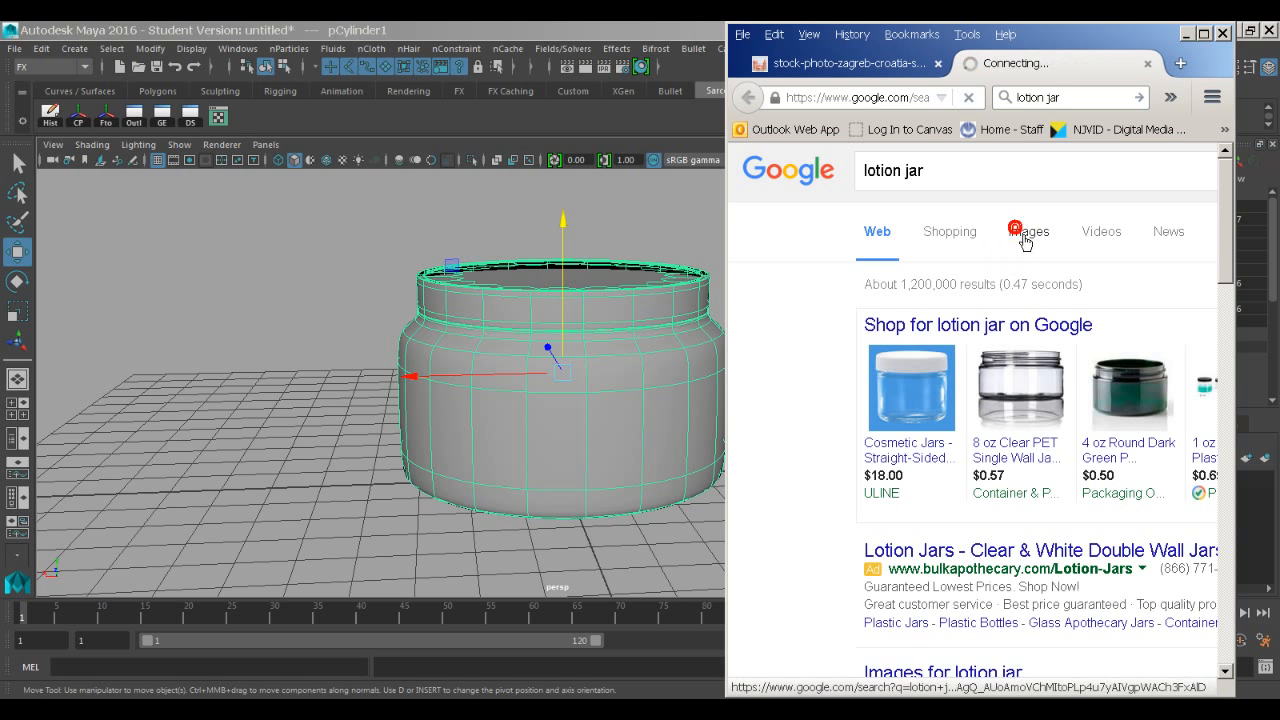
double_click(1060, 42)
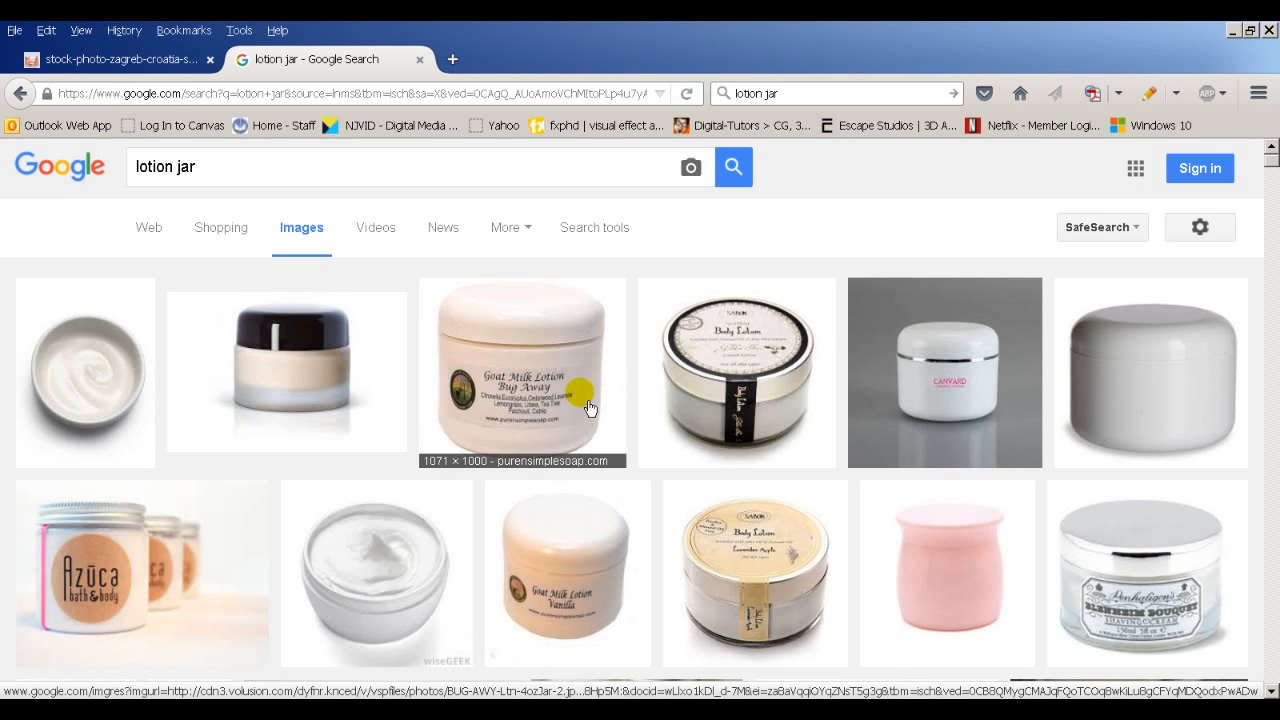
Browse the lotion jar image results for reference, then return to Maya.
scroll(580, 400, "down", 10)
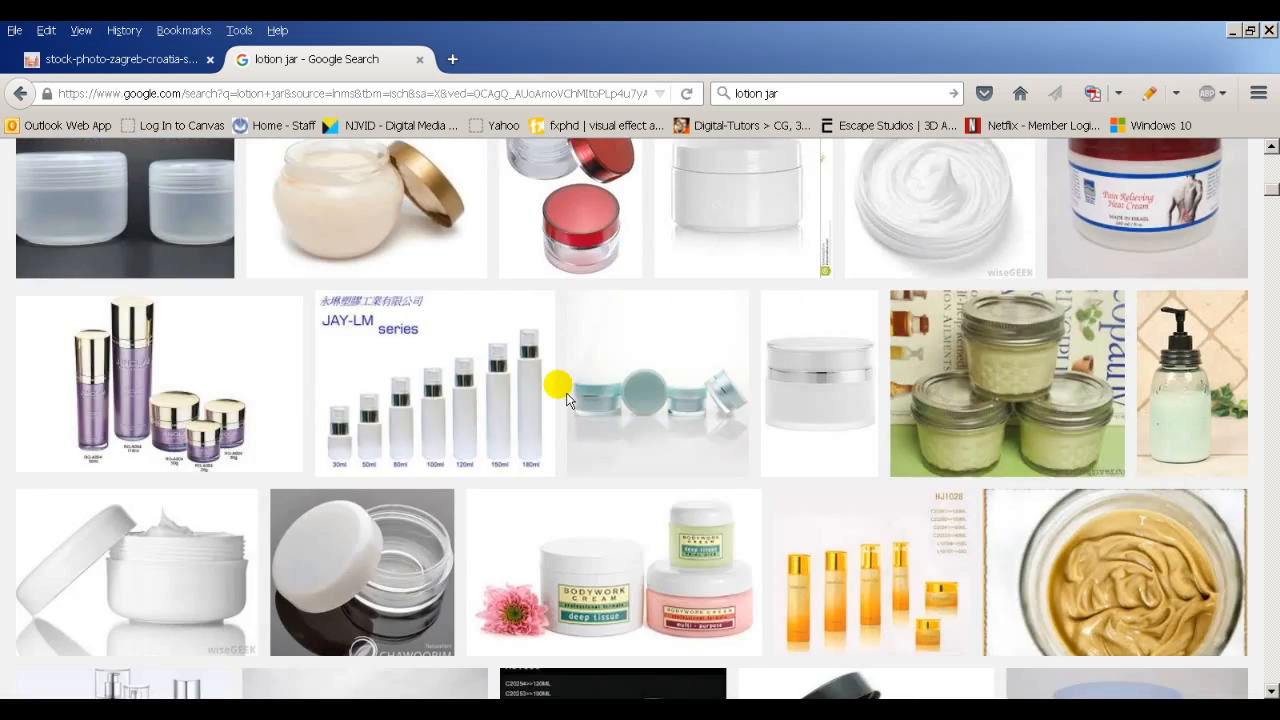
scroll(566, 400, "down", 10)
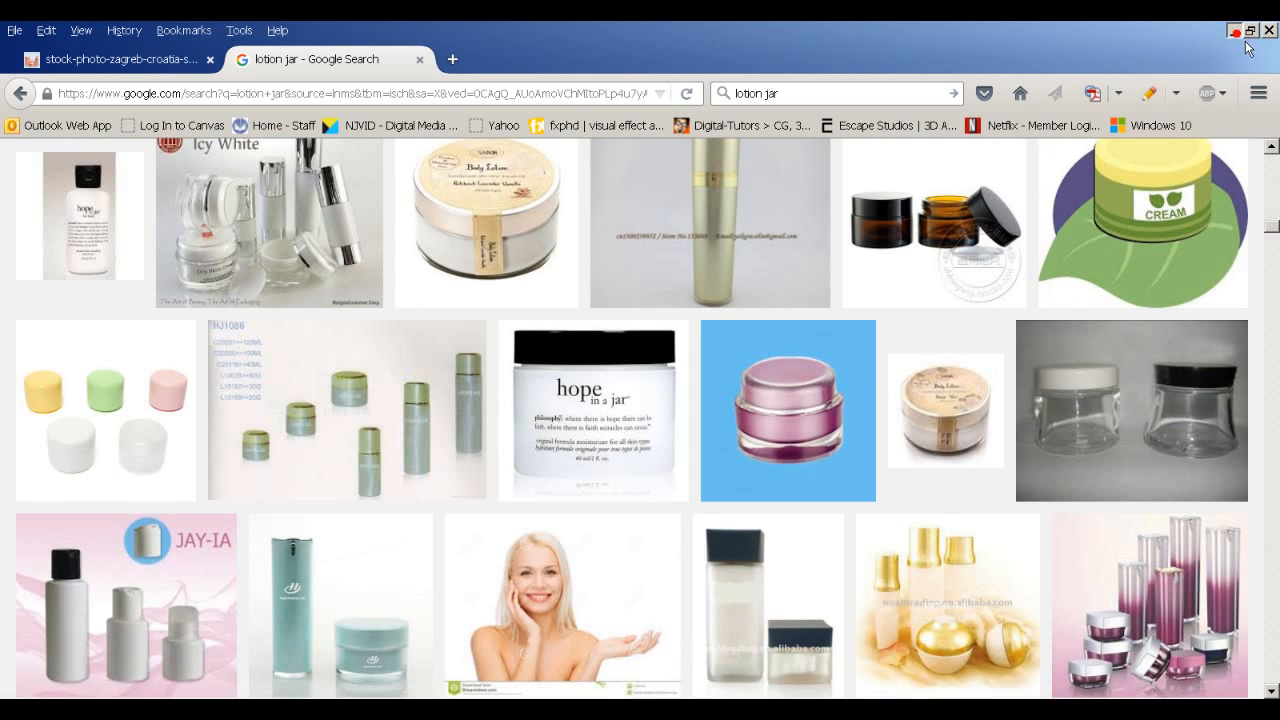
left_click(1234, 31)
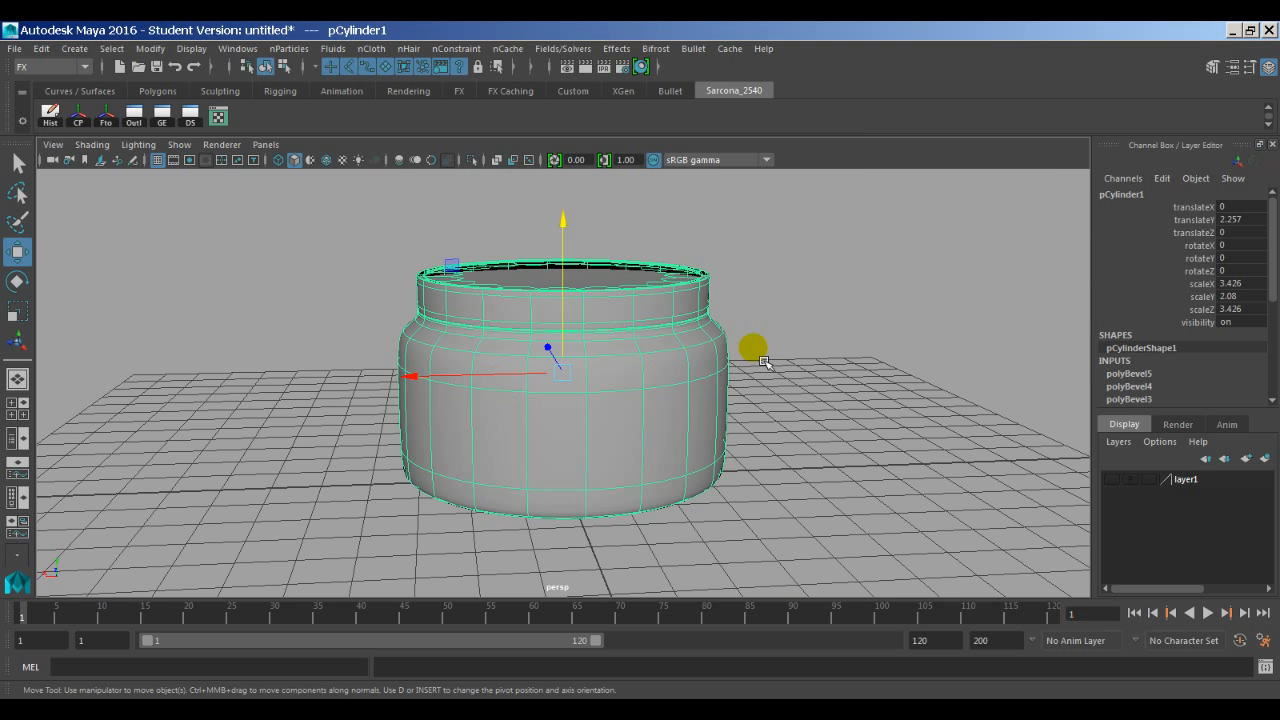
Assign a new Surface Shader material to the closed jar and name it checkerBoard_Surface.
left_click(766, 358)
left_click(620, 323)
mouse_move(620, 323)
left_mouse_down("alt")
mouse_move(634, 378)
mouse_move(636, 331)
left_mouse_up("alt")
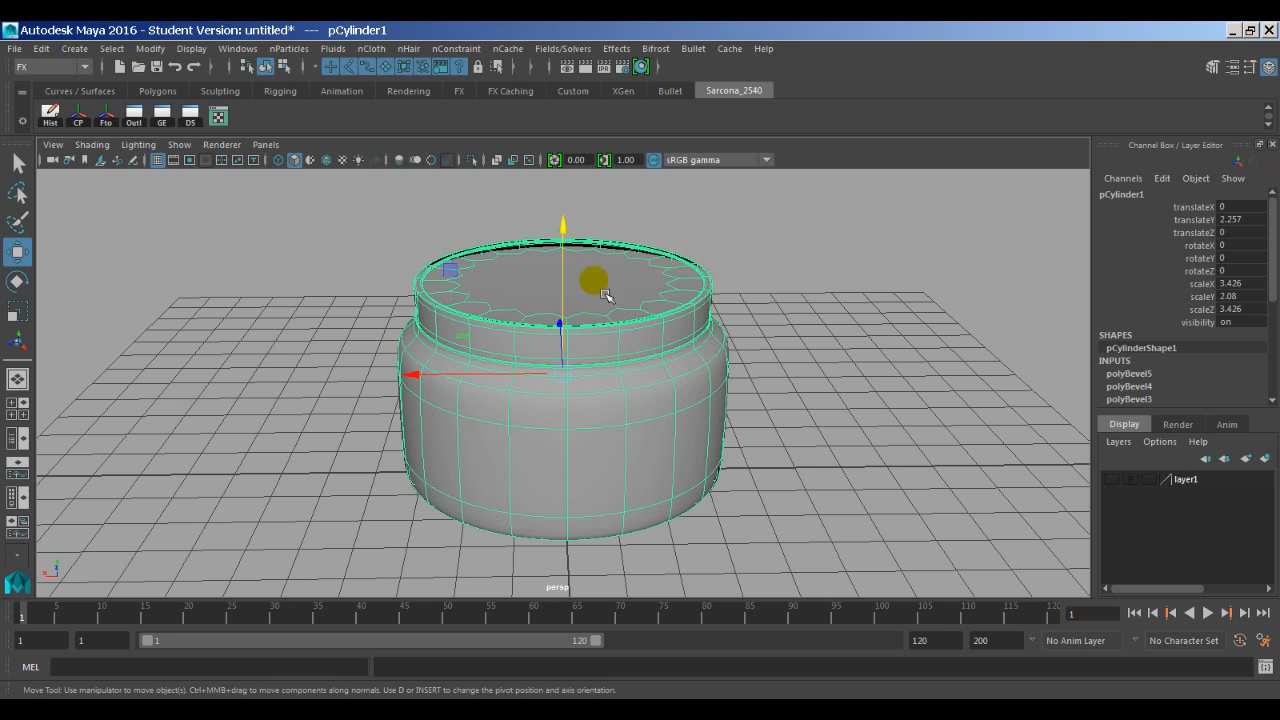
key("space")
left_click(503, 415)
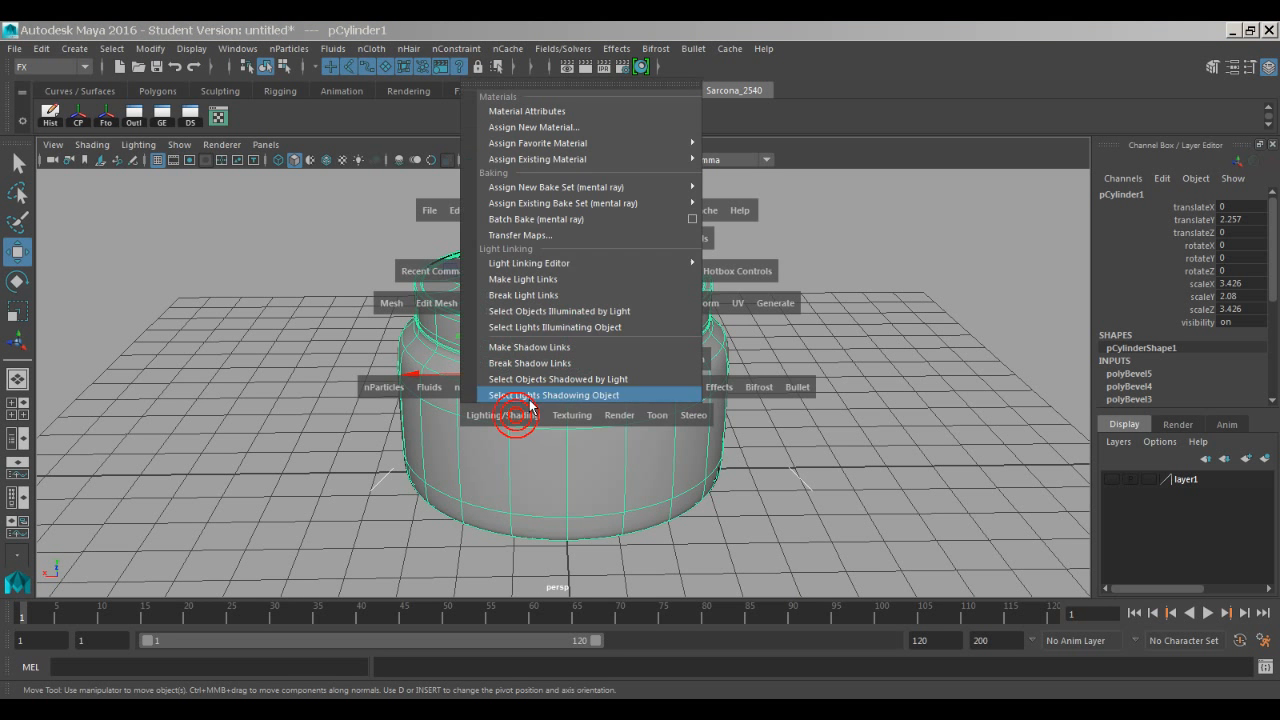
mouse_move(679, 143)
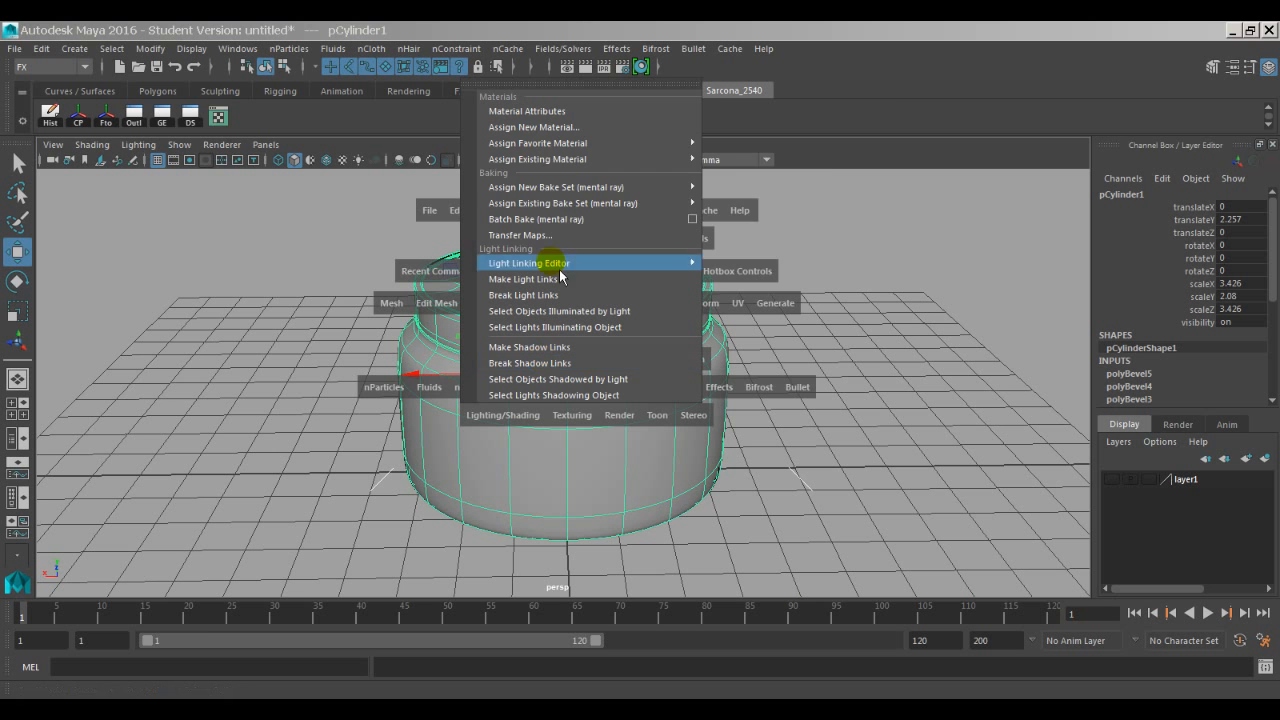
mouse_move(636, 153)
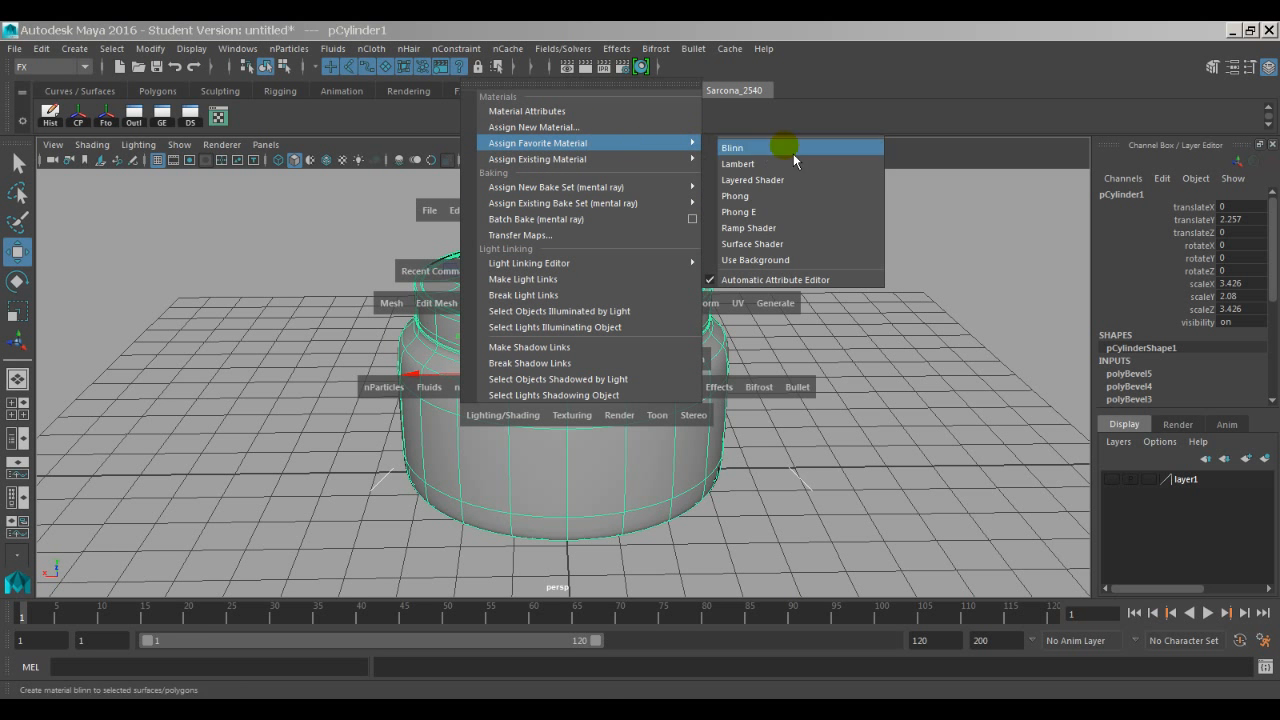
left_click(811, 250)
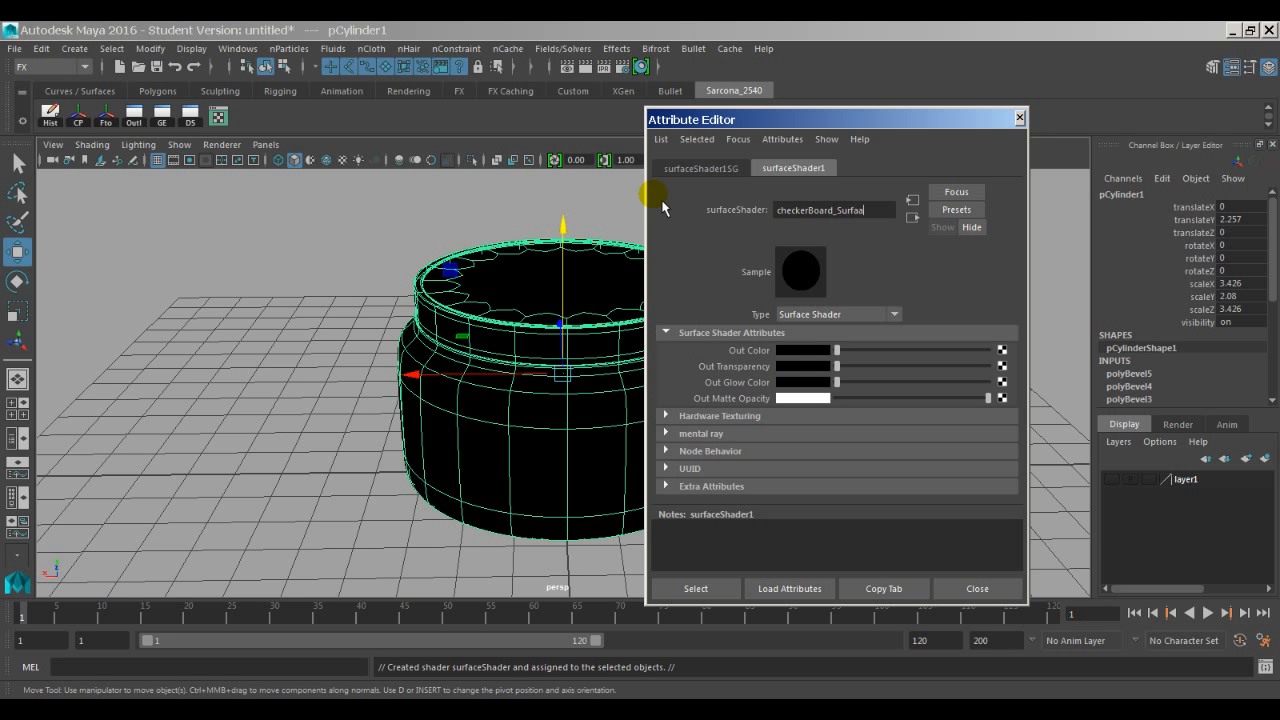
key("Return")
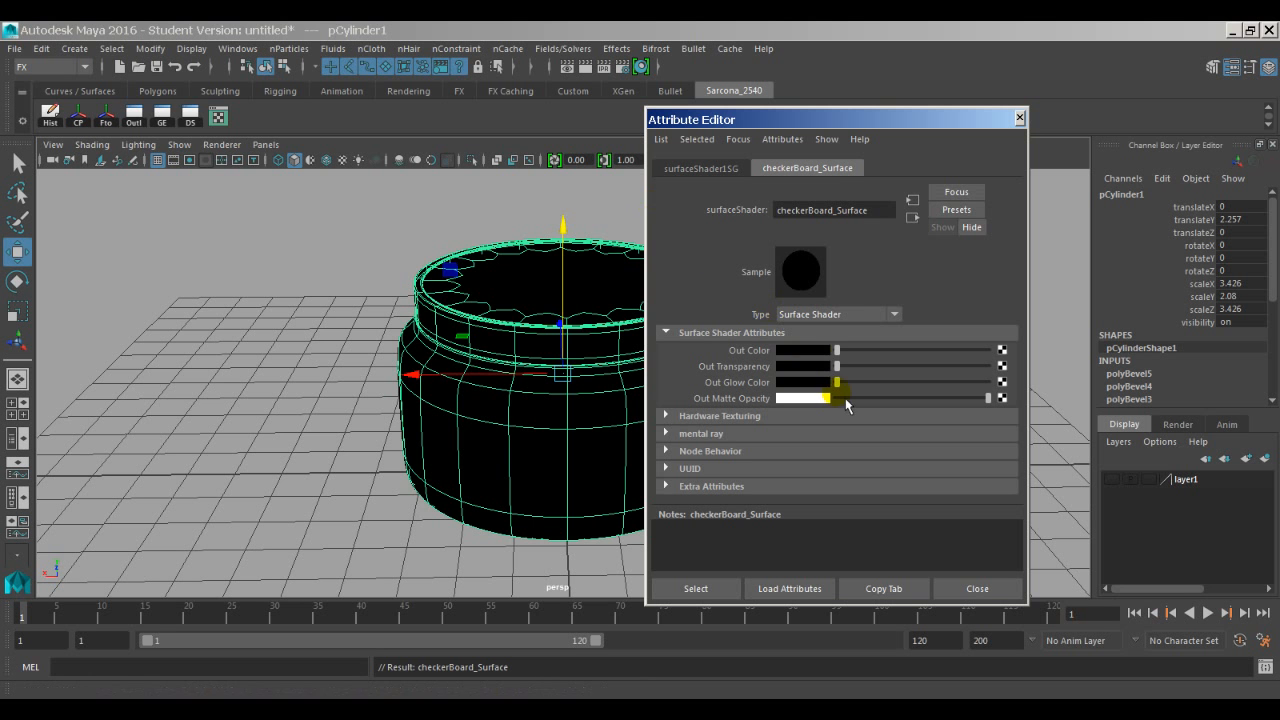
Map a Checker texture to the shader's Out Color and display textures in the viewport.
mouse_move(838, 351)
left_mouse_down()
mouse_move(904, 351)
mouse_move(833, 351)
left_mouse_up()
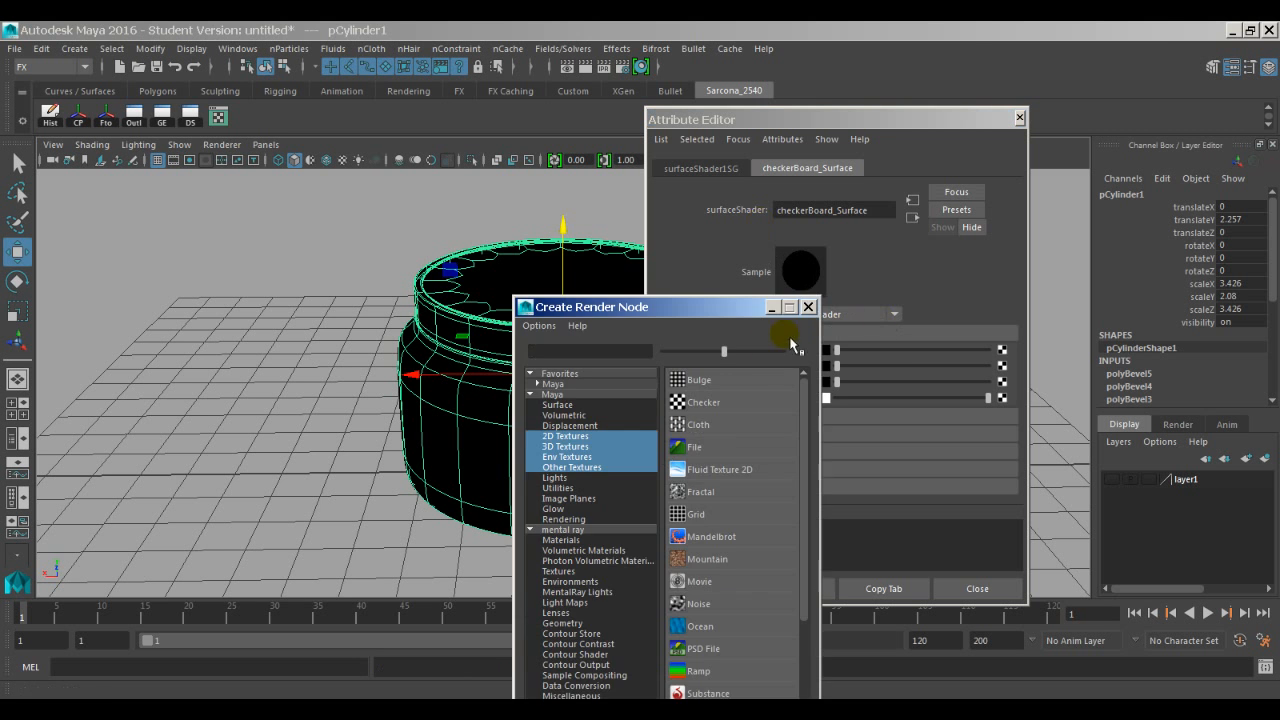
left_click(756, 410)
middle_click_drag(630, 370, 542, 391, "alt")
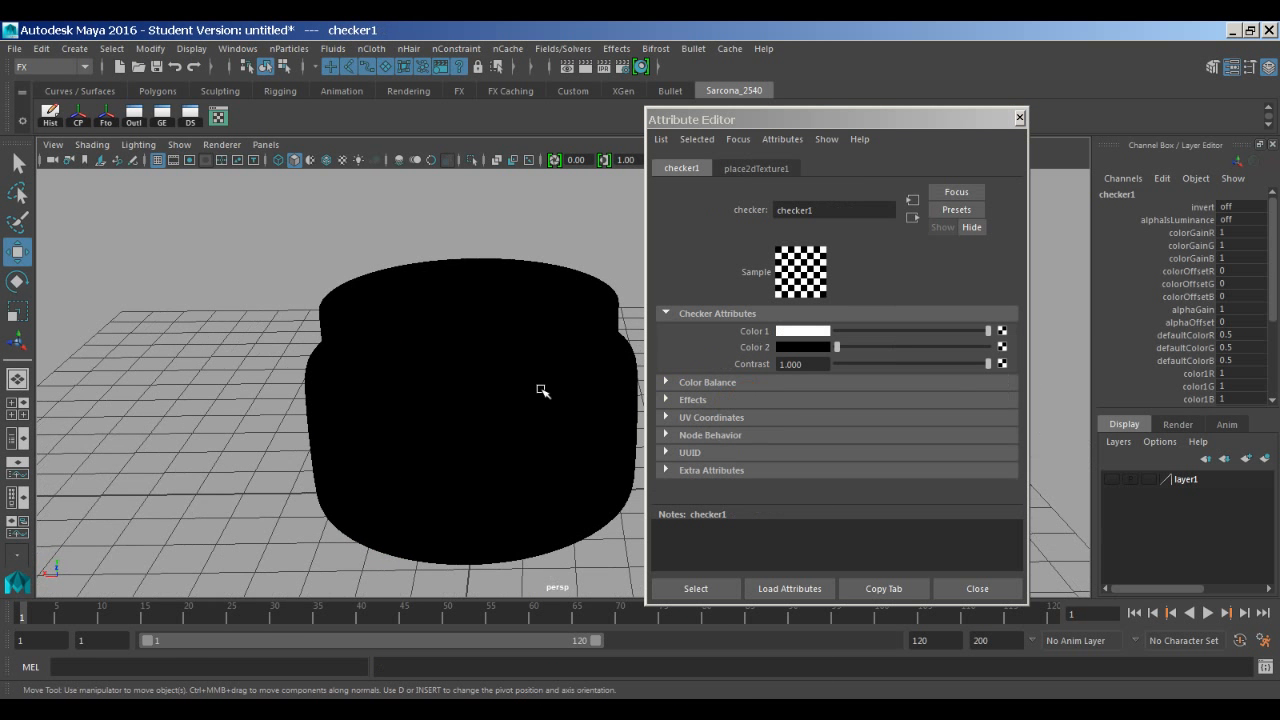
key("6")
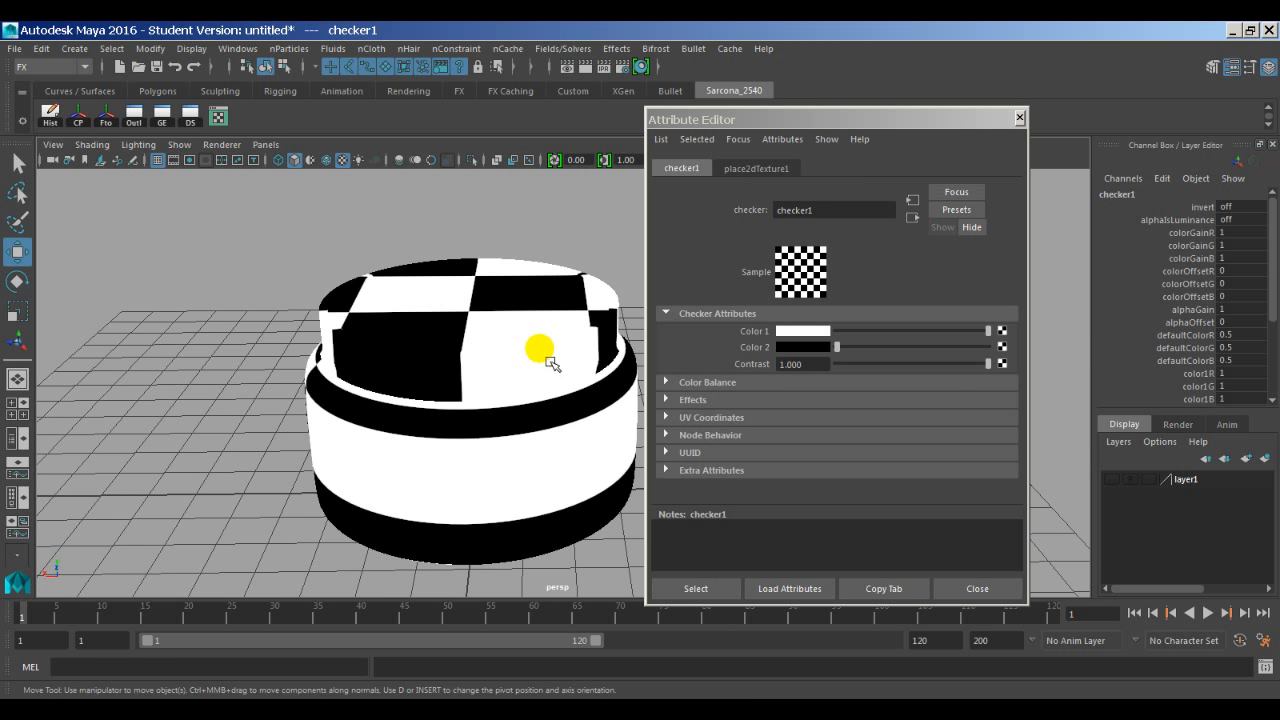
left_click_drag(548, 358, 608, 360, "alt")
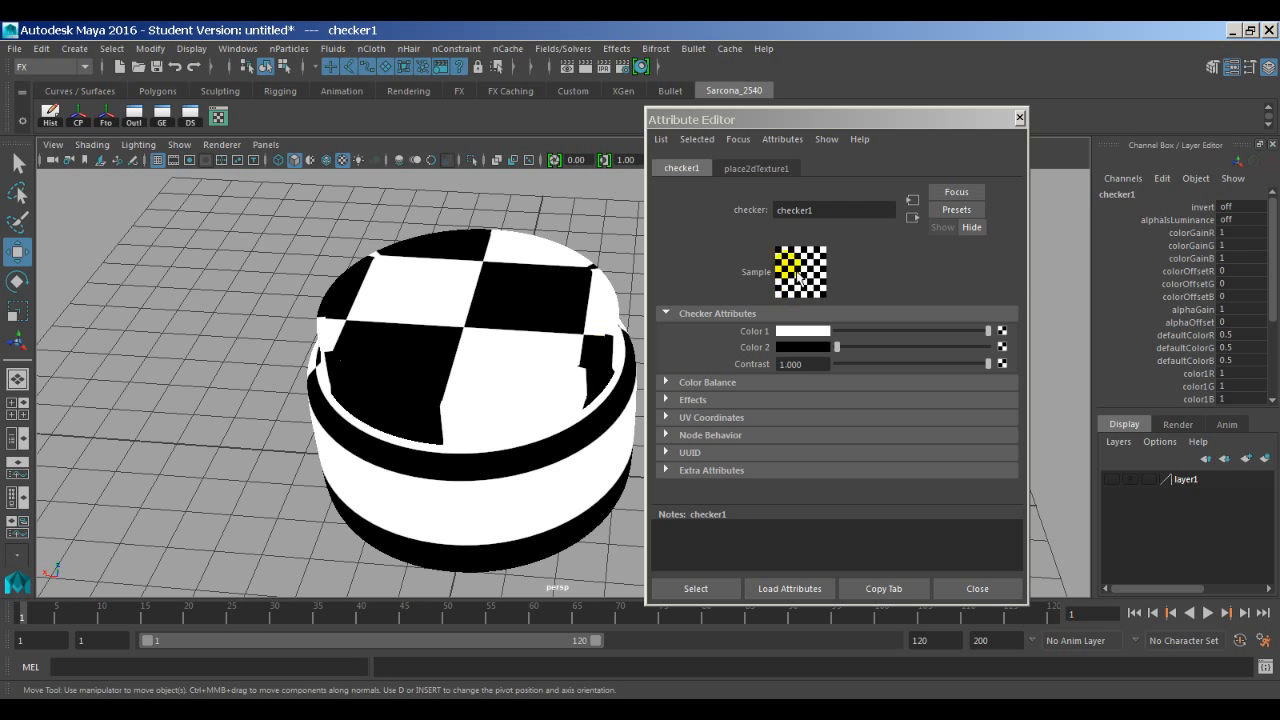
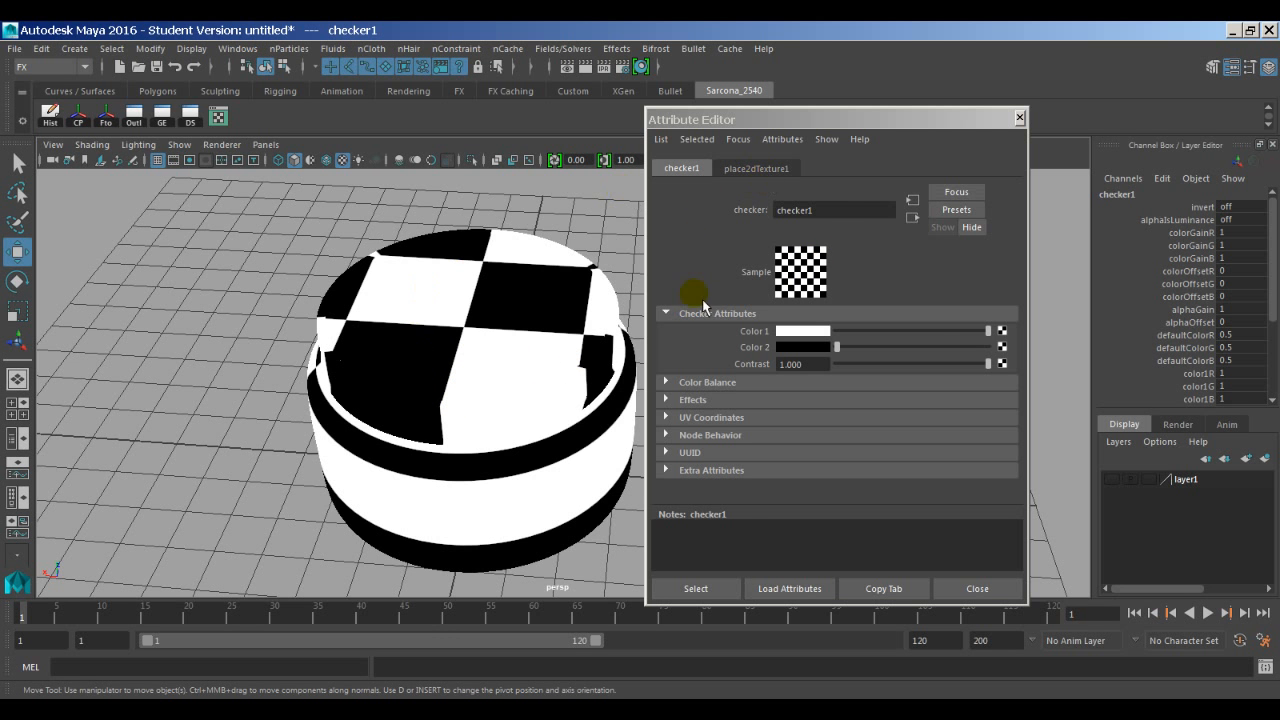
Set the checker texture's Repeat UV to 15 by 15.
left_click(757, 168)
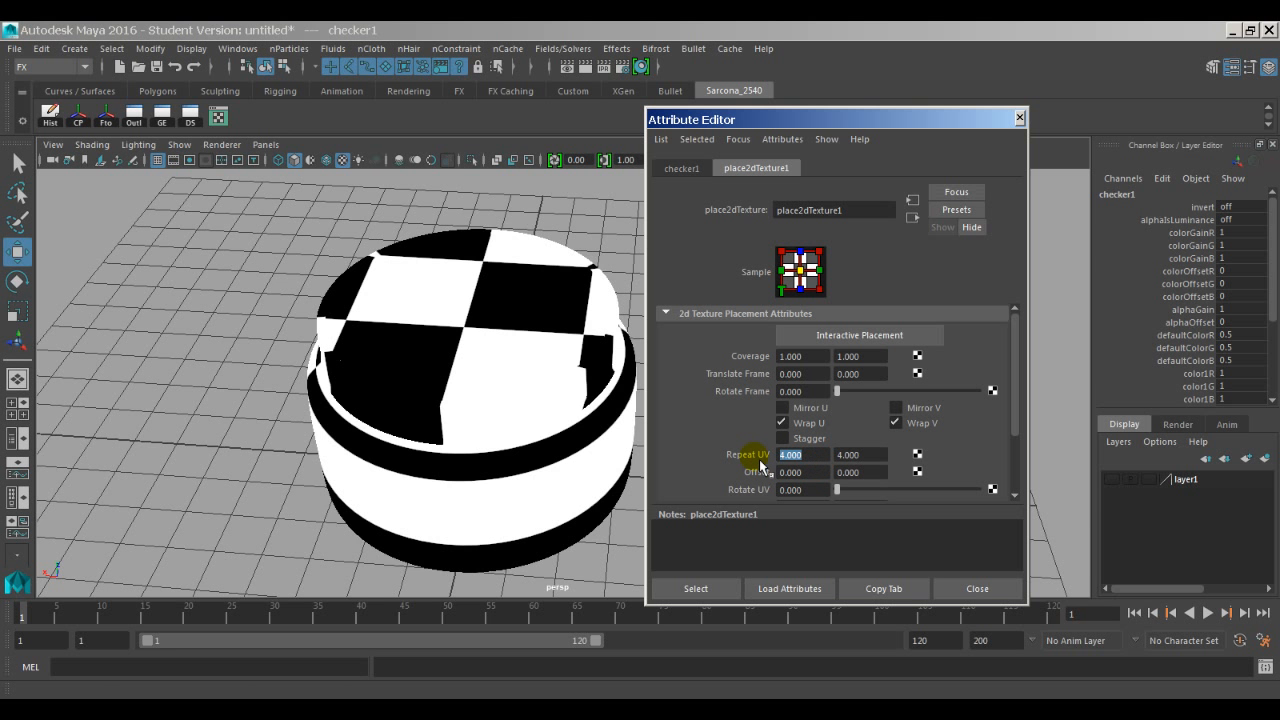
type("15")
key("Tab")
type("15")
key("Tab")
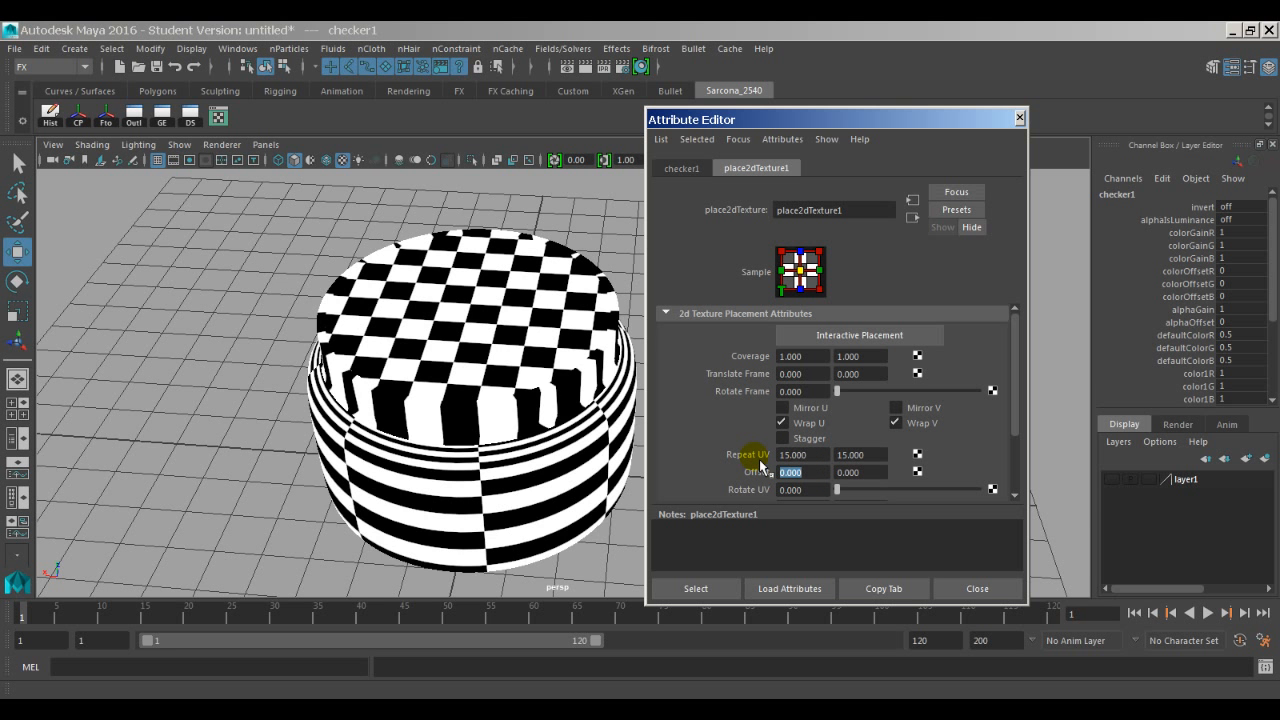
Close the Attribute Editor, select the jar, and examine the checker pattern for stretching on its lid, sides and base.
scroll(760, 465, "down", 2)
left_click_drag(600, 410, 505, 268, "alt")
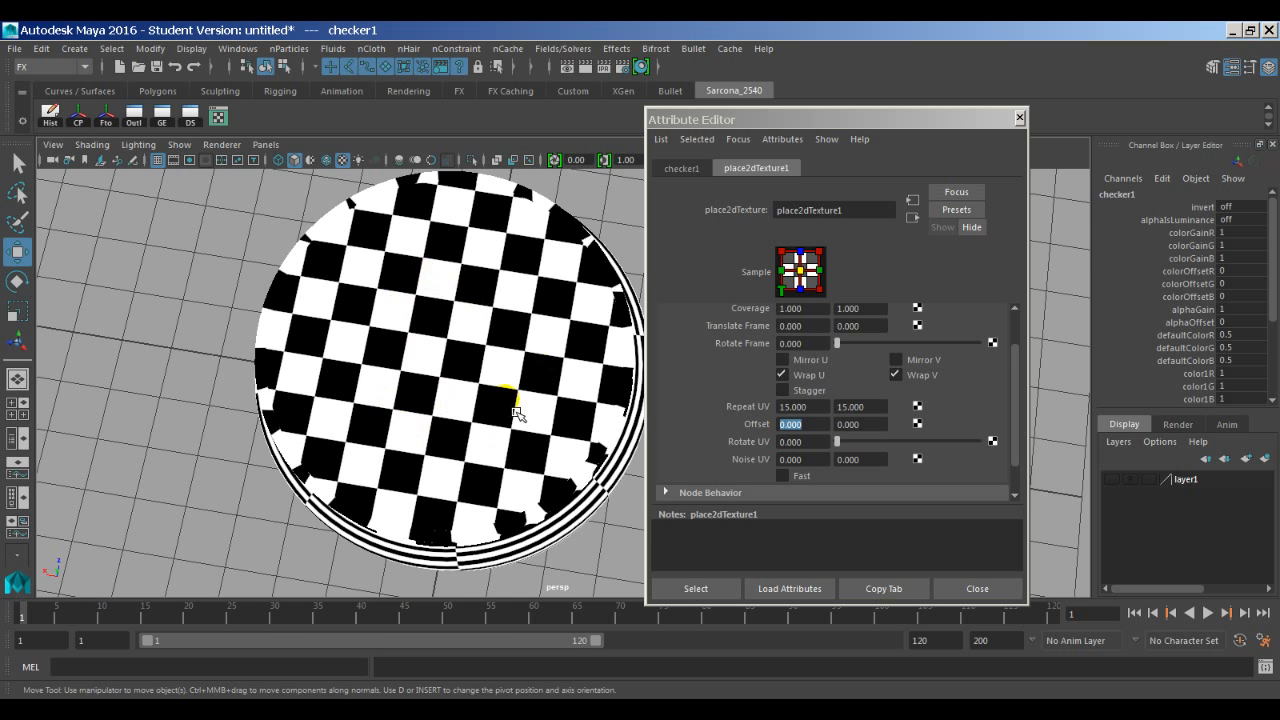
left_click_drag(517, 413, 468, 360, "alt")
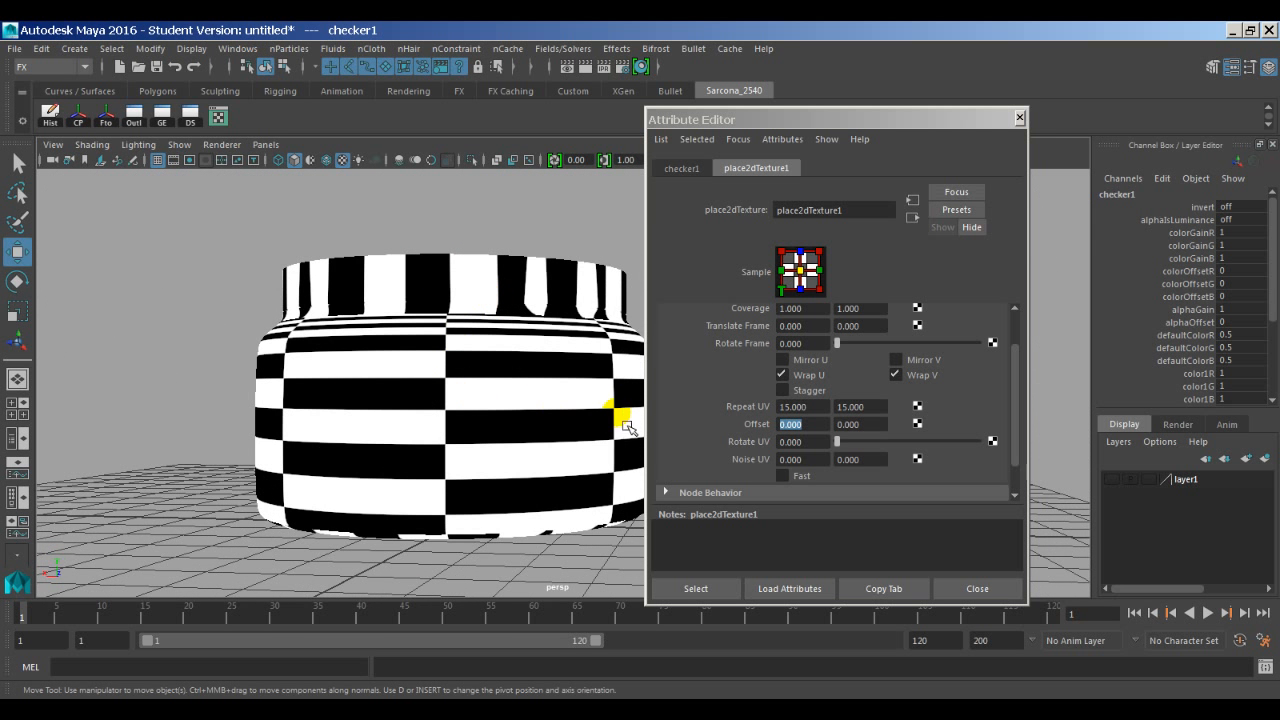
left_click_drag(503, 443, 511, 343, "alt")
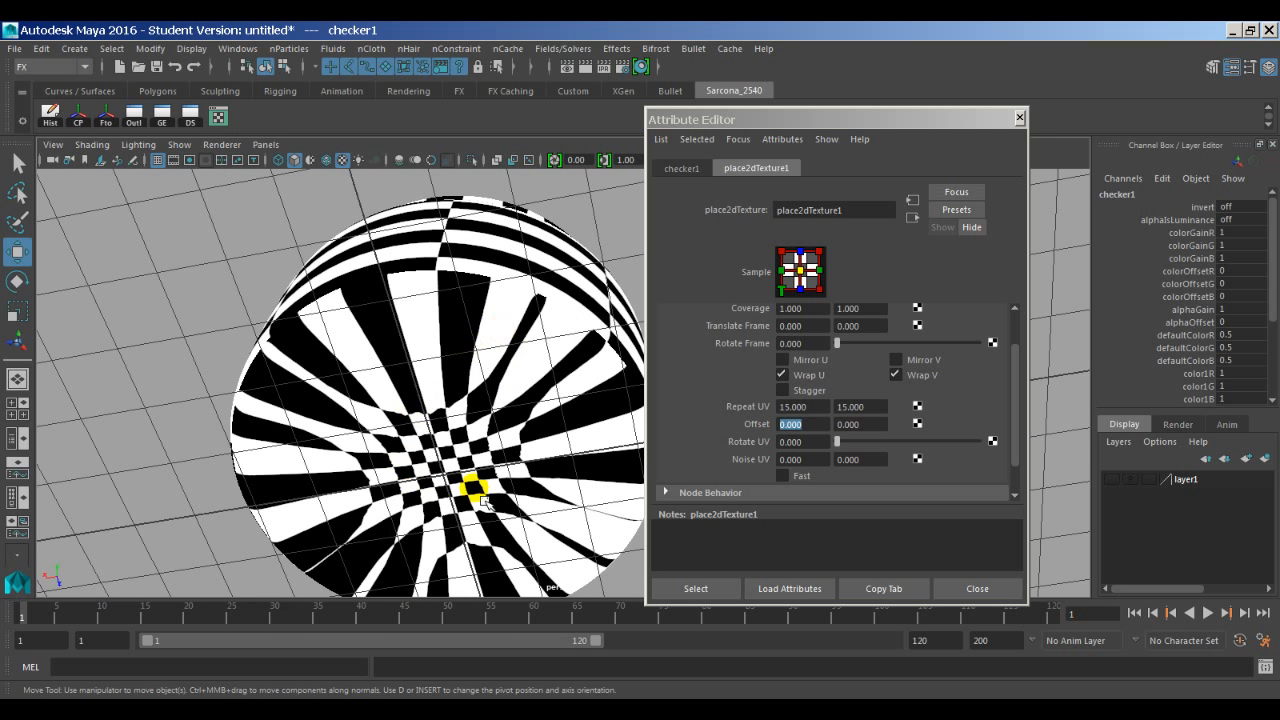
left_click_drag(546, 455, 538, 457, "alt")
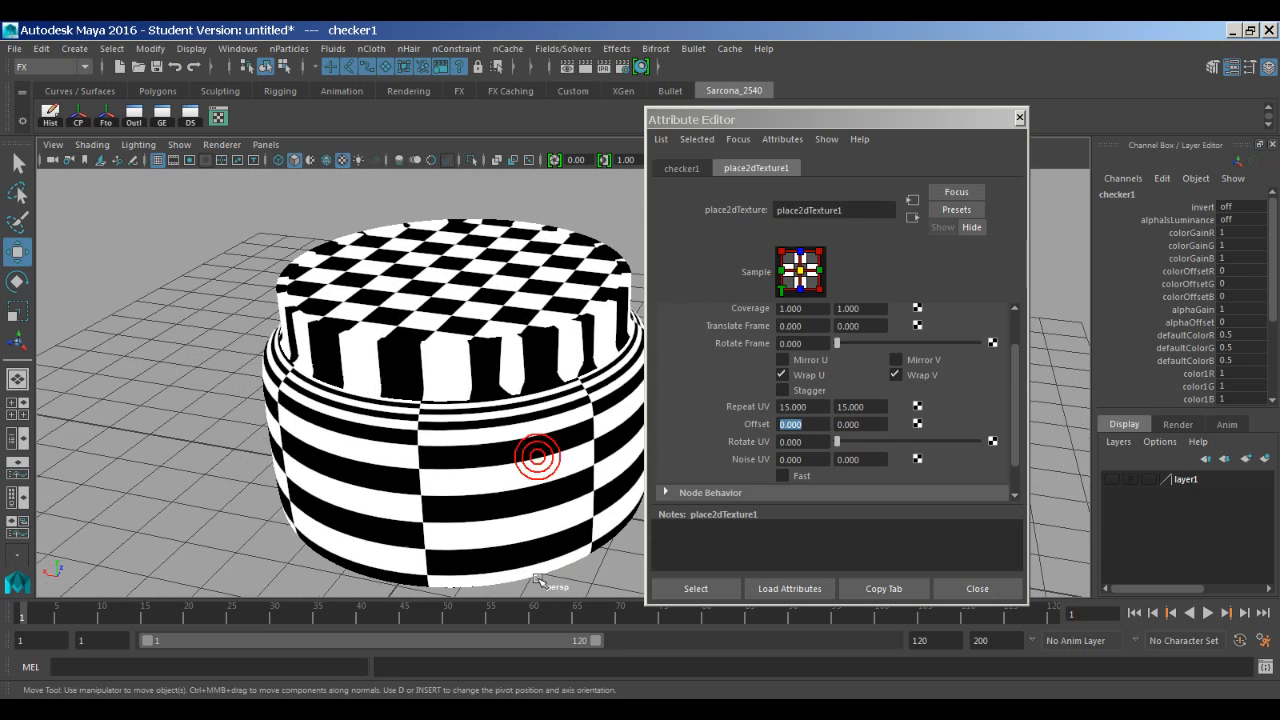
left_click(977, 598)
middle_click_drag(592, 378, 734, 380, "alt")
left_click(680, 332)
left_click_drag(563, 335, 610, 333, "alt")
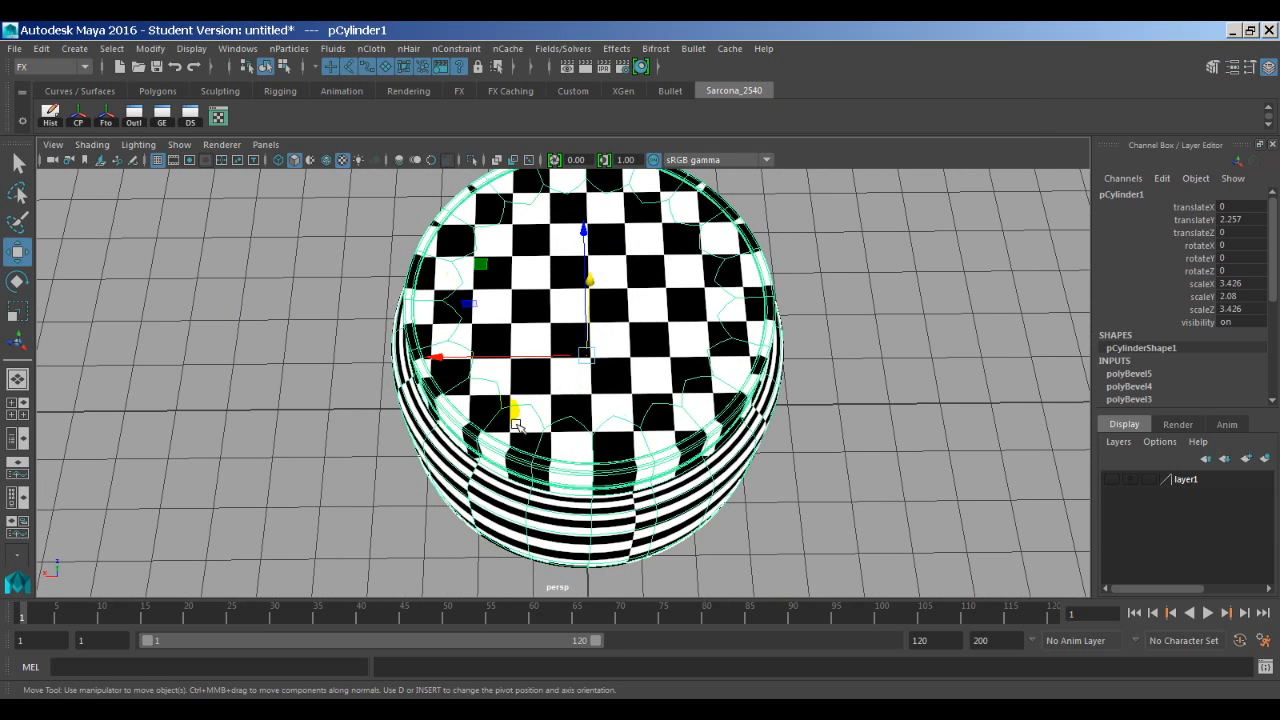
left_click_drag(452, 305, 617, 420, "alt")
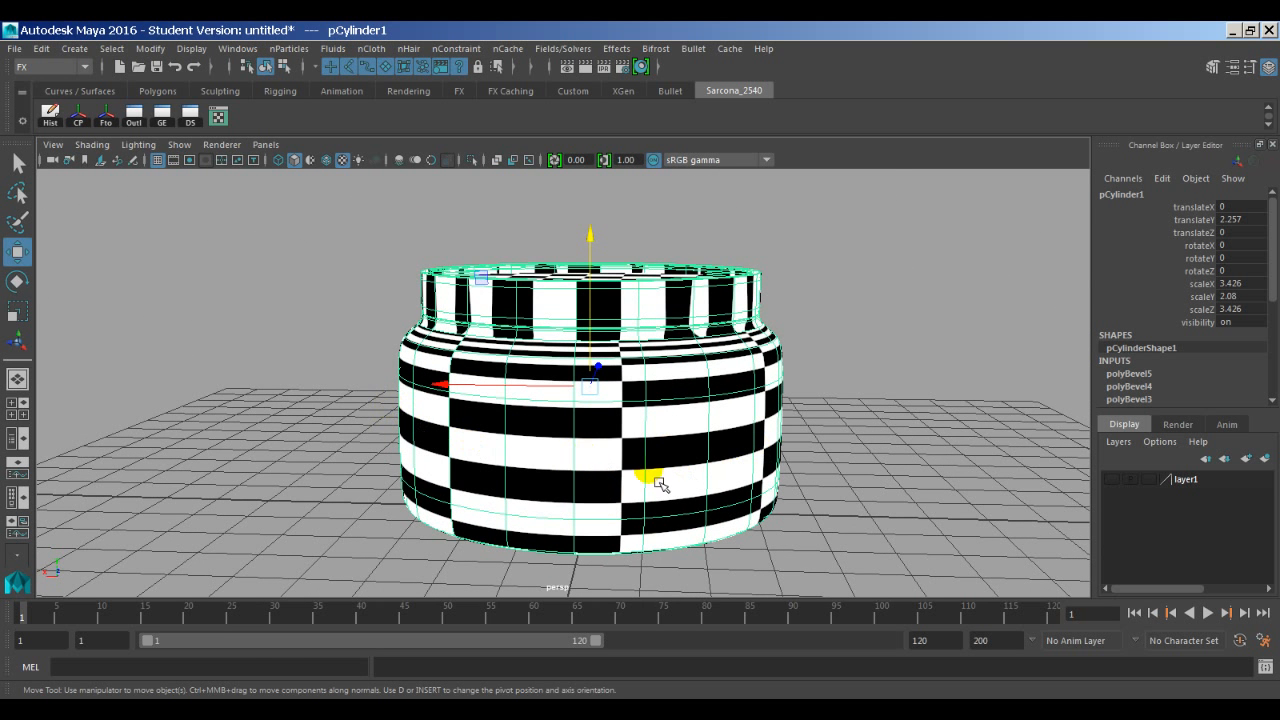
left_click_drag(571, 414, 582, 450, "alt")
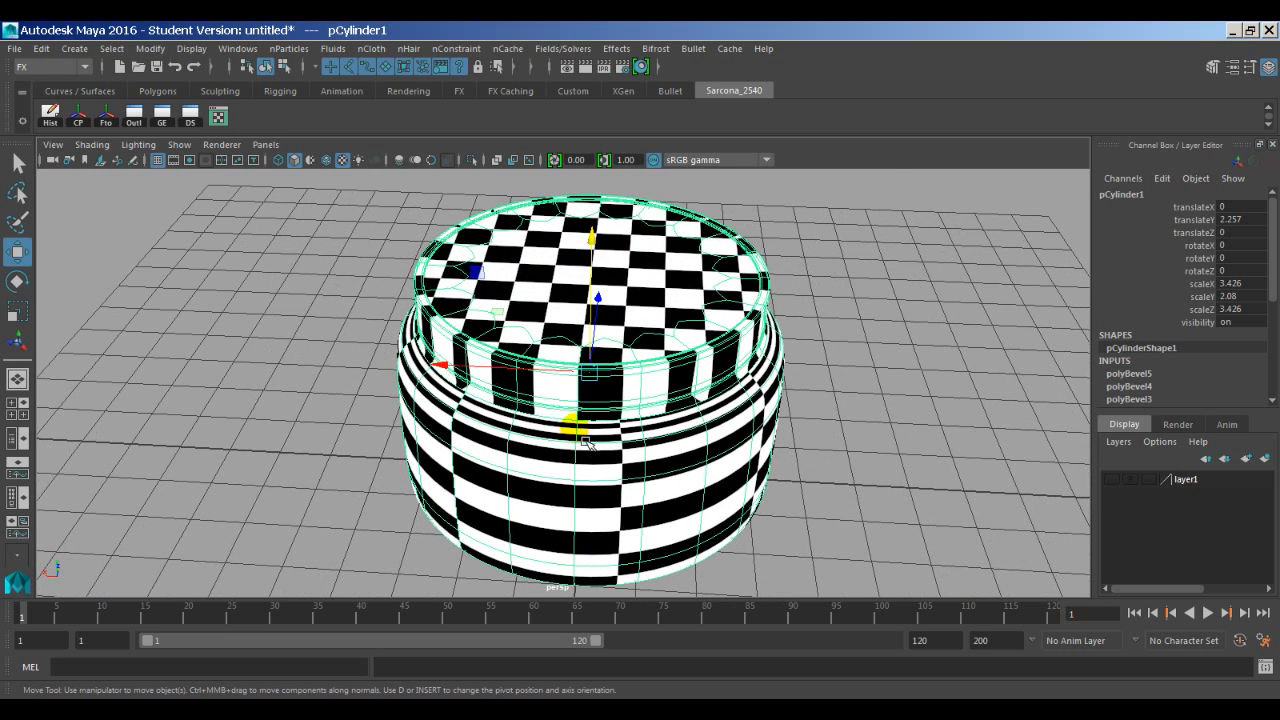
Compare the checker pattern around the lid with smooth mesh preview on and off.
key("1")
key("3")
key("1")
key("3")
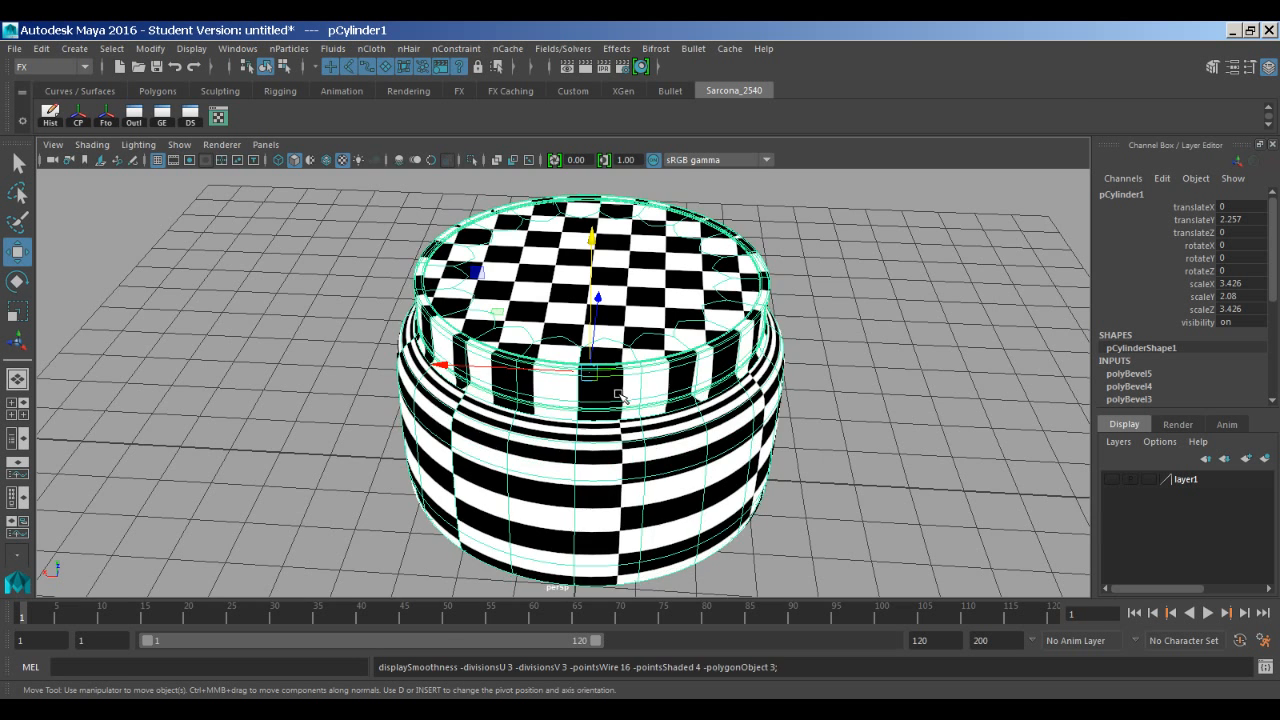
scroll(620, 395, "up", 3)
key("1")
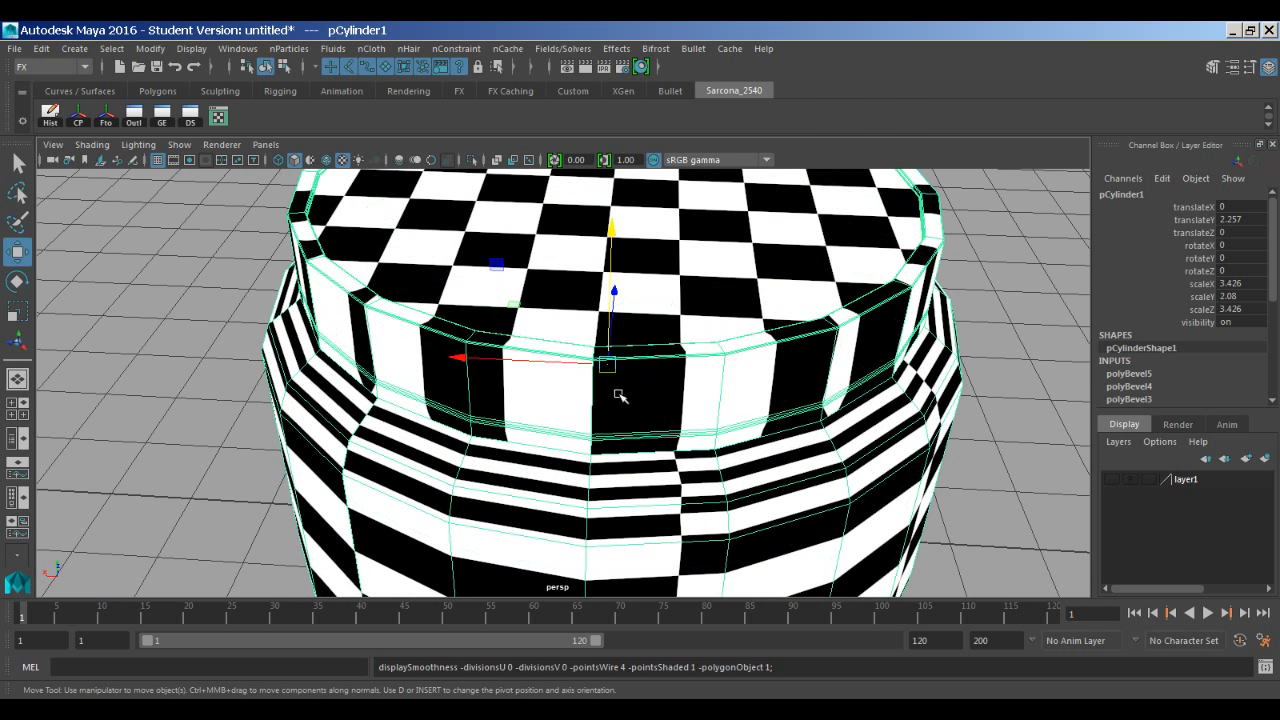
key("3")
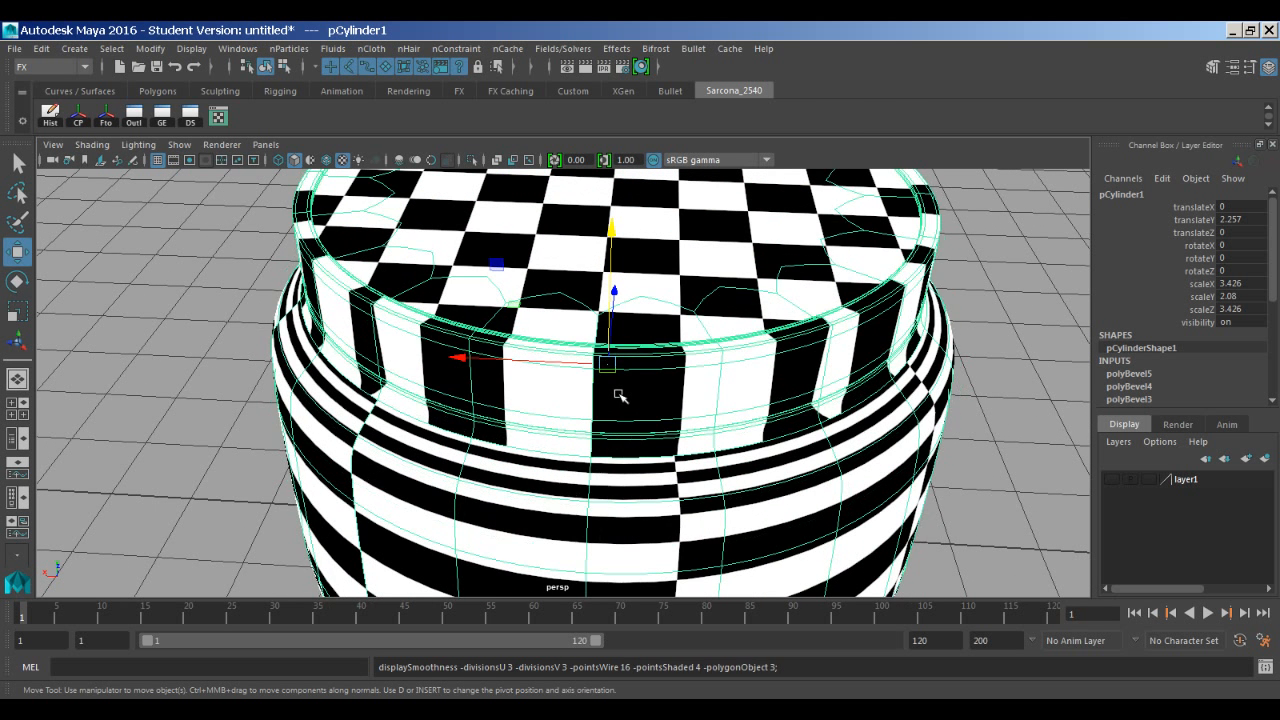
key("1")
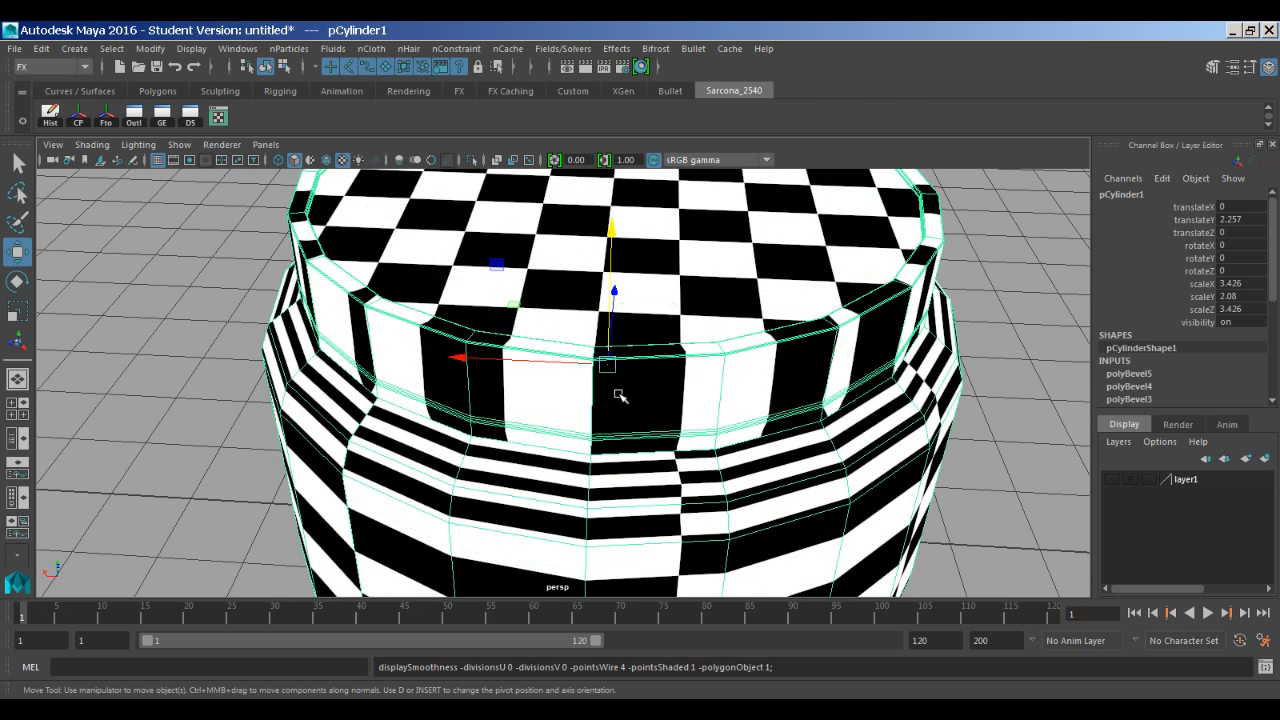
key("3")
key("1")
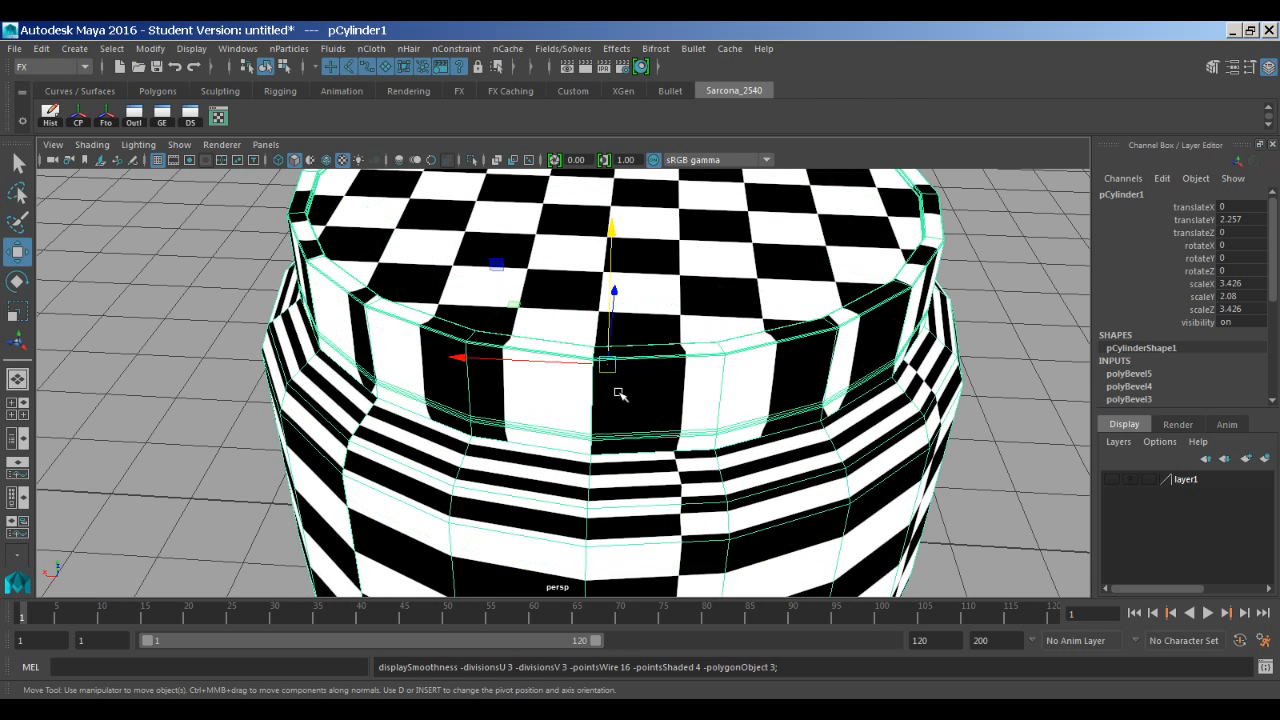
Examine closely how smooth mesh preview distorts the checker pattern where the lid meets the jar's shoulder.
left_click(740, 432)
left_click_drag(805, 466, 728, 454, "alt")
right_click_drag(728, 454, 932, 450, "alt")
key("1")
key("3")
key("1")
key("3")
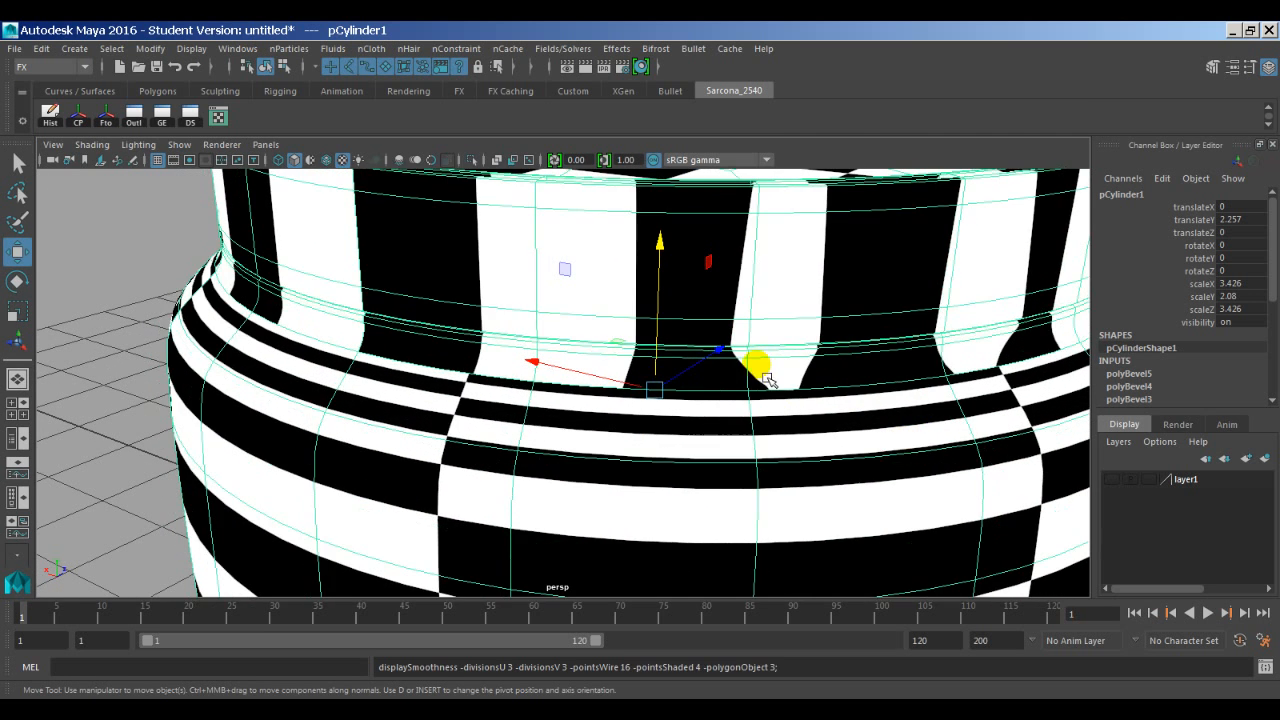
key("1")
key("3")
key("1")
key("3")
key("1")
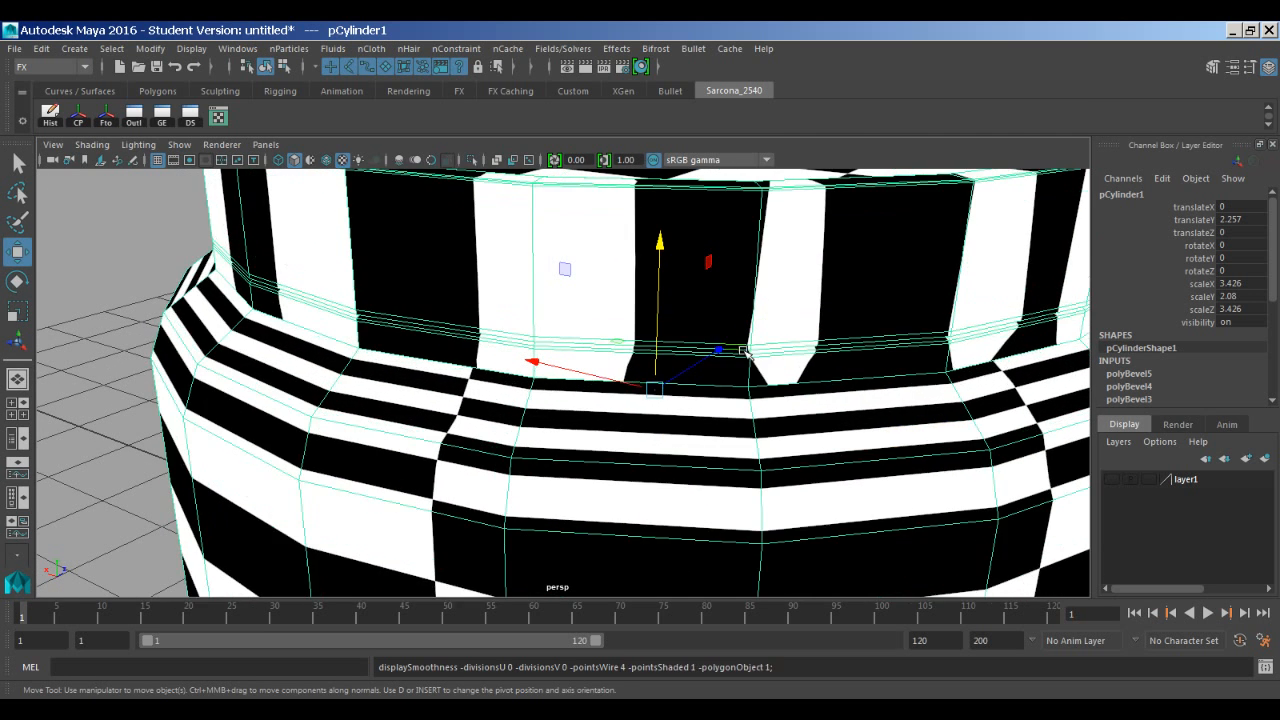
key("3")
key("1")
key("3")
key("1")
key("3")
key("1")
key("3")
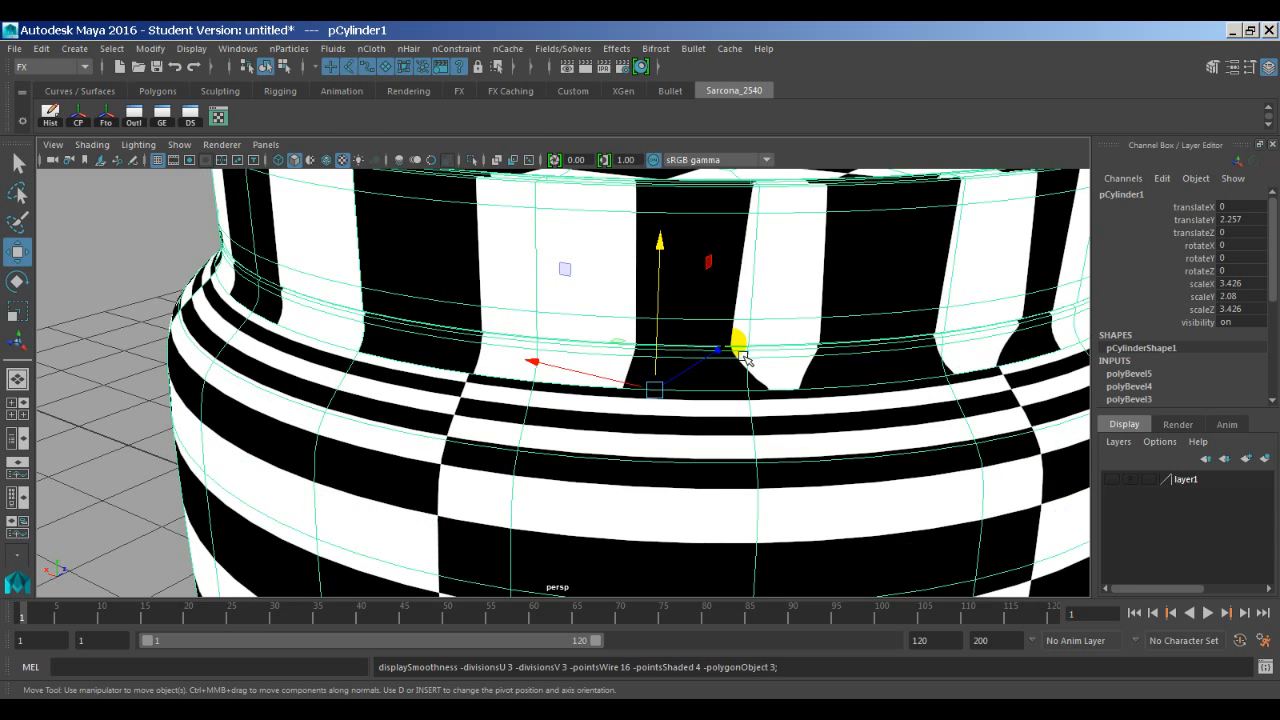
Turn off smooth mesh preview and select the large top face of the jar's lid in face mode.
left_click_drag(710, 372, 740, 405, "alt")
right_click_drag(735, 405, 569, 369, "alt")
left_click_drag(590, 355, 645, 400, "alt")
right_click_drag(640, 400, 519, 385, "alt")
left_click_drag(519, 385, 515, 320, "alt")
key("1")
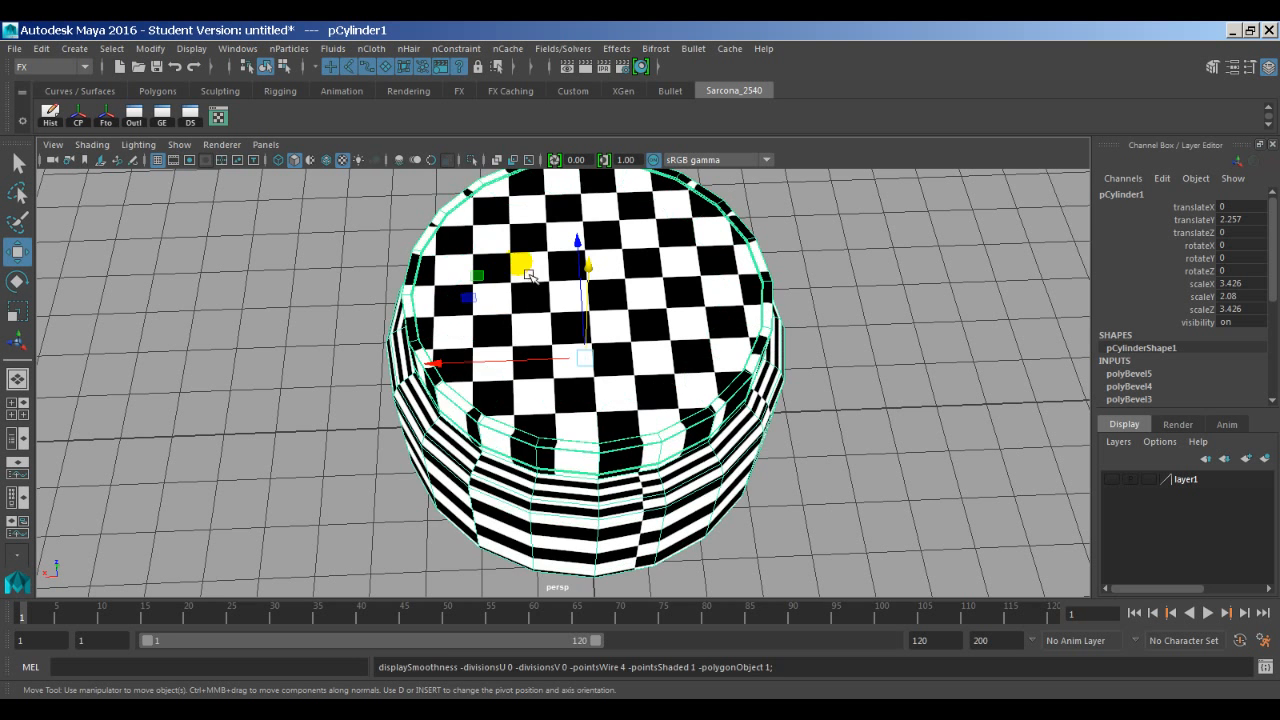
right_click_drag(528, 275, 592, 328)
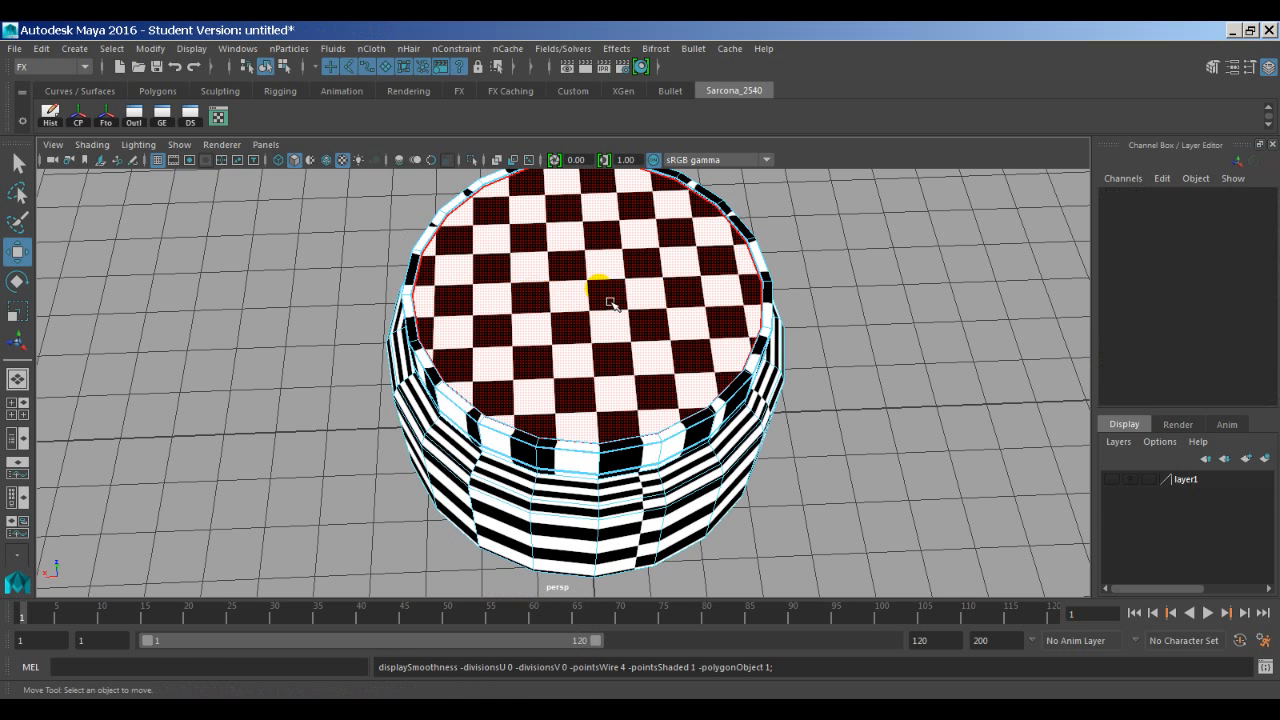
left_click(607, 300)
key("3")
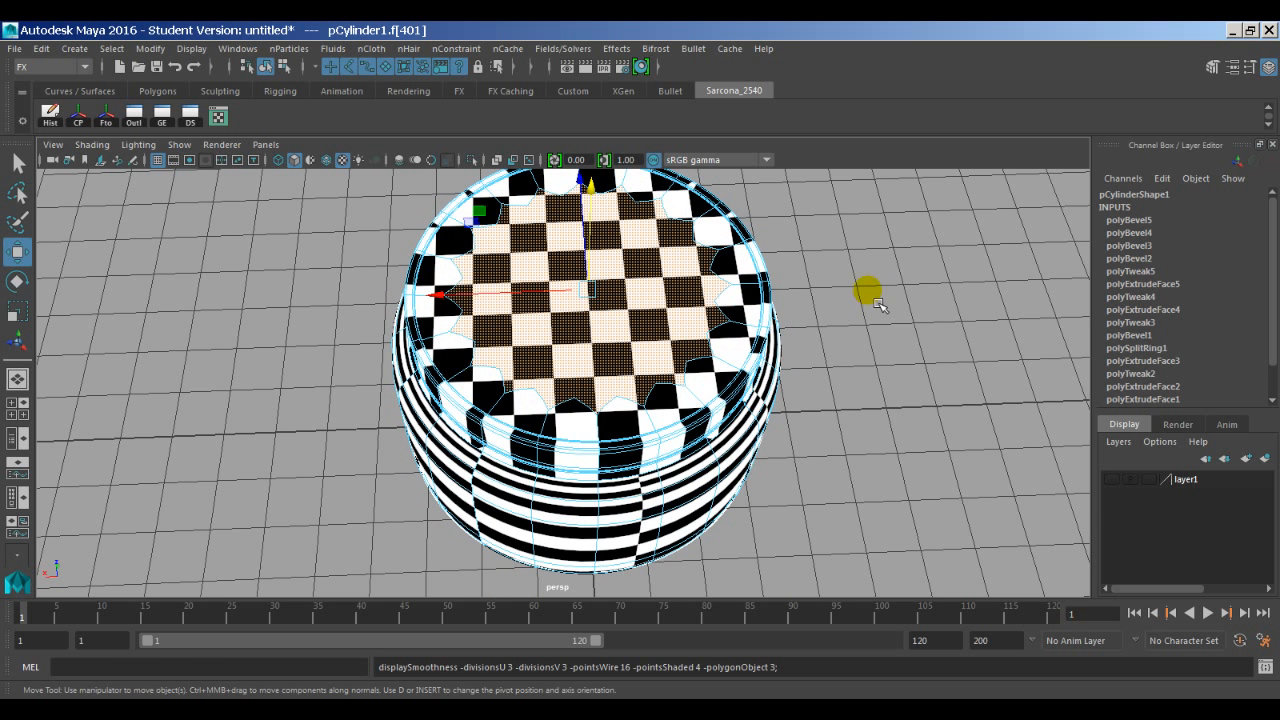
key("1")
key("3")
key("1")
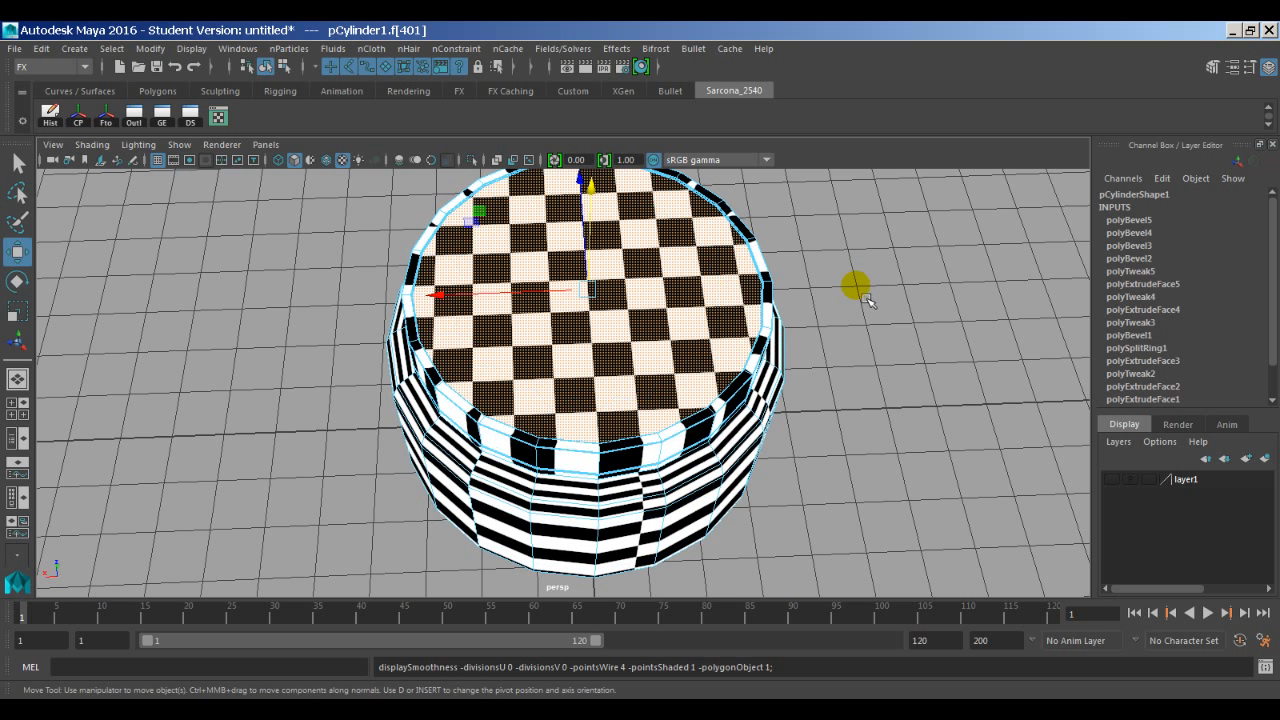
Apply planar mapping to the lid's top face, fitted to the bounding box and projected from the Y axis.
key("space")
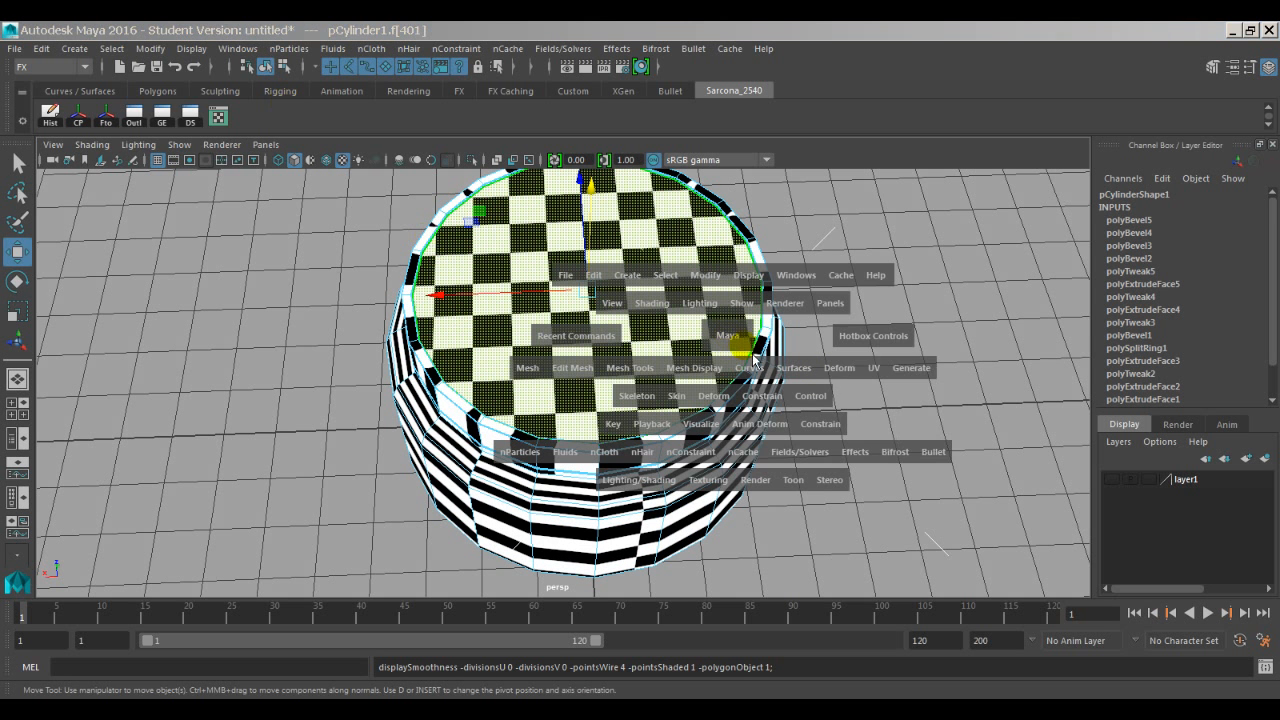
left_click(874, 393)
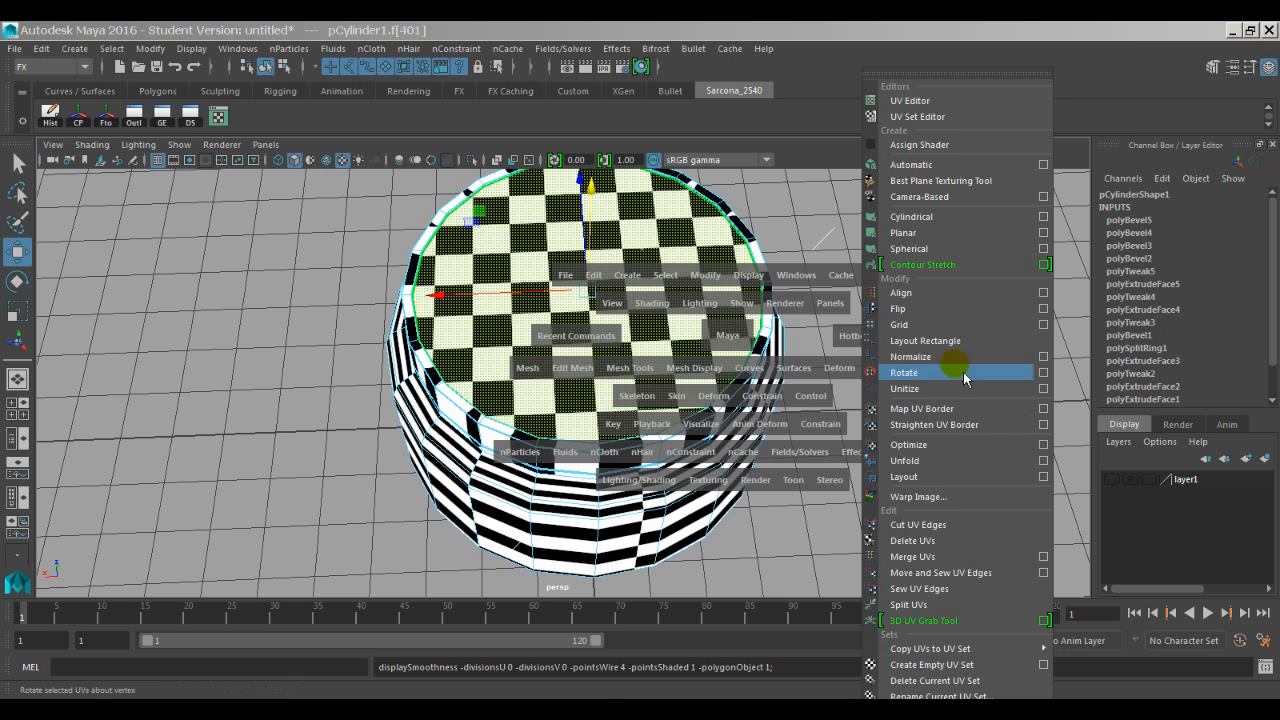
left_click(1043, 232)
left_click(571, 367)
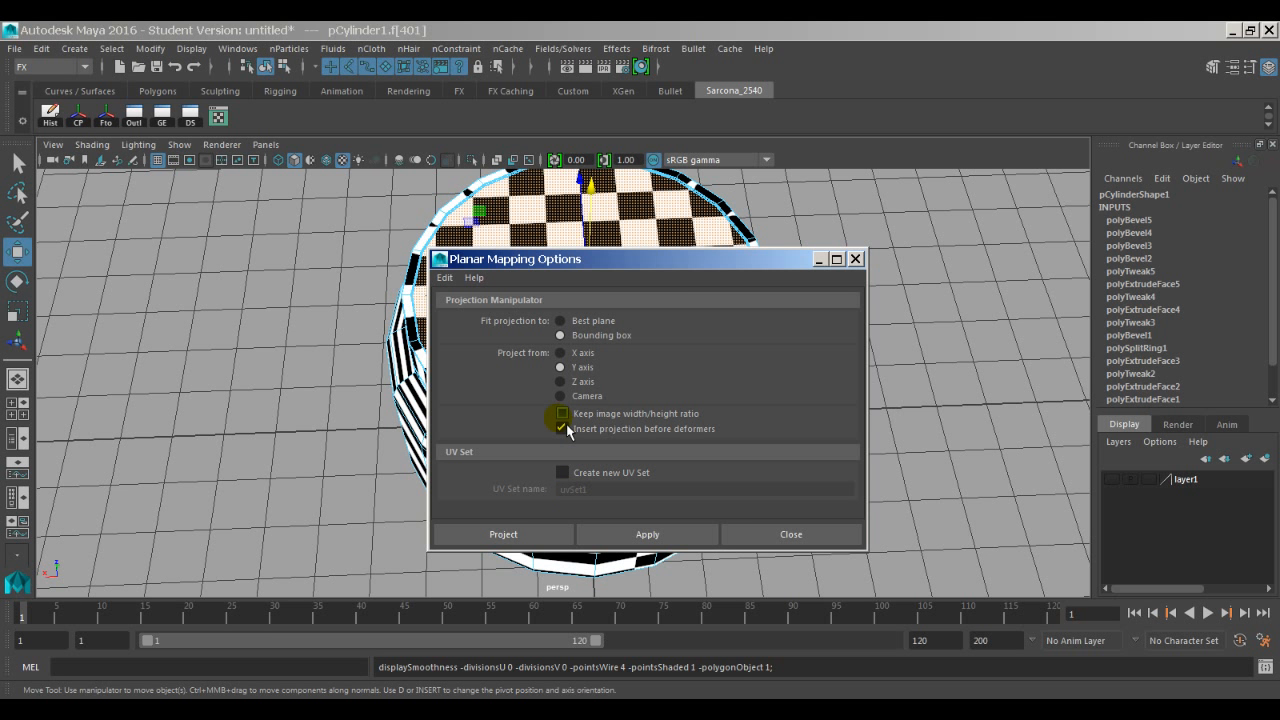
left_click(503, 536)
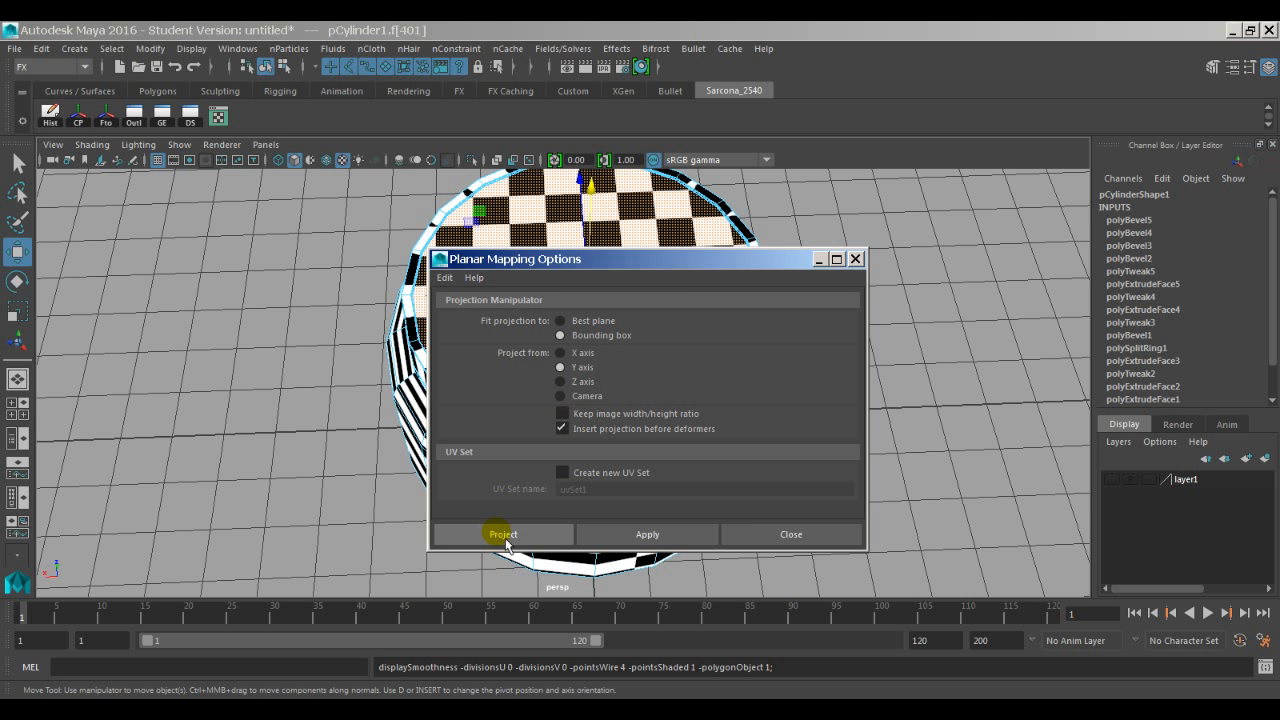
left_click(504, 536)
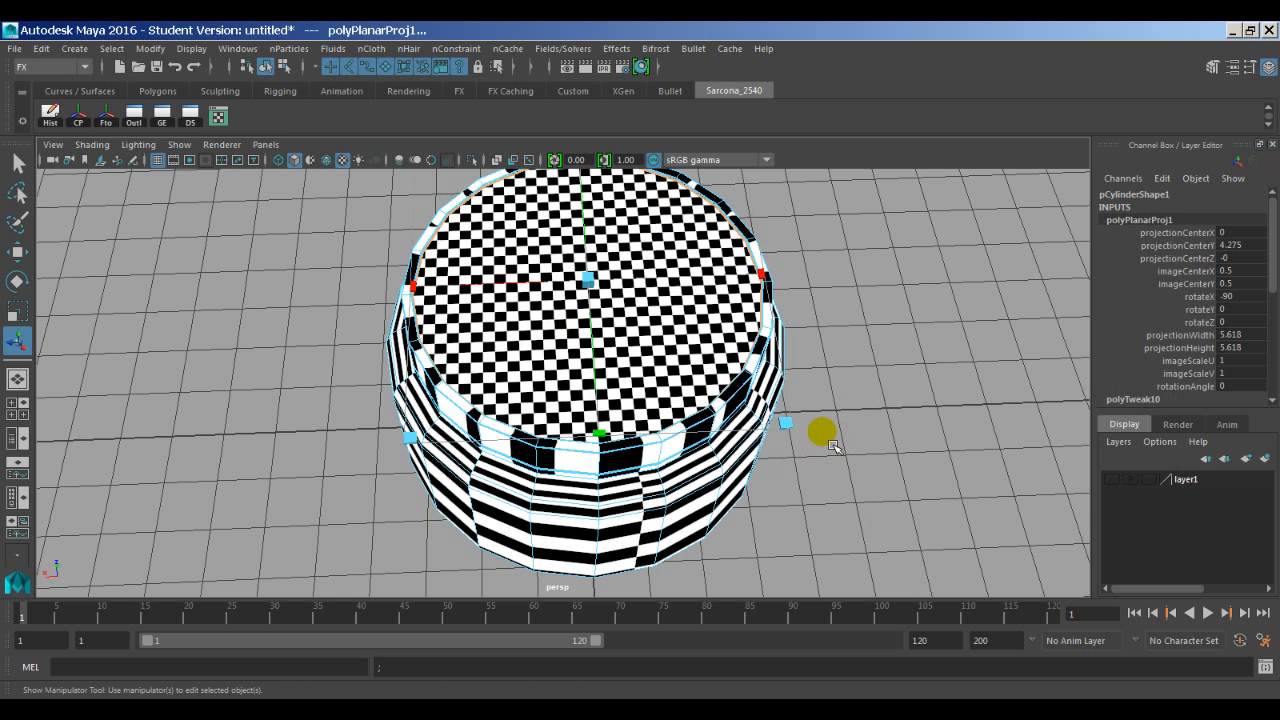
Open the UV Editor and place its window over the viewport so that the jar's whole UV layout can be seen.
left_click_drag(833, 445, 606, 266, "alt")
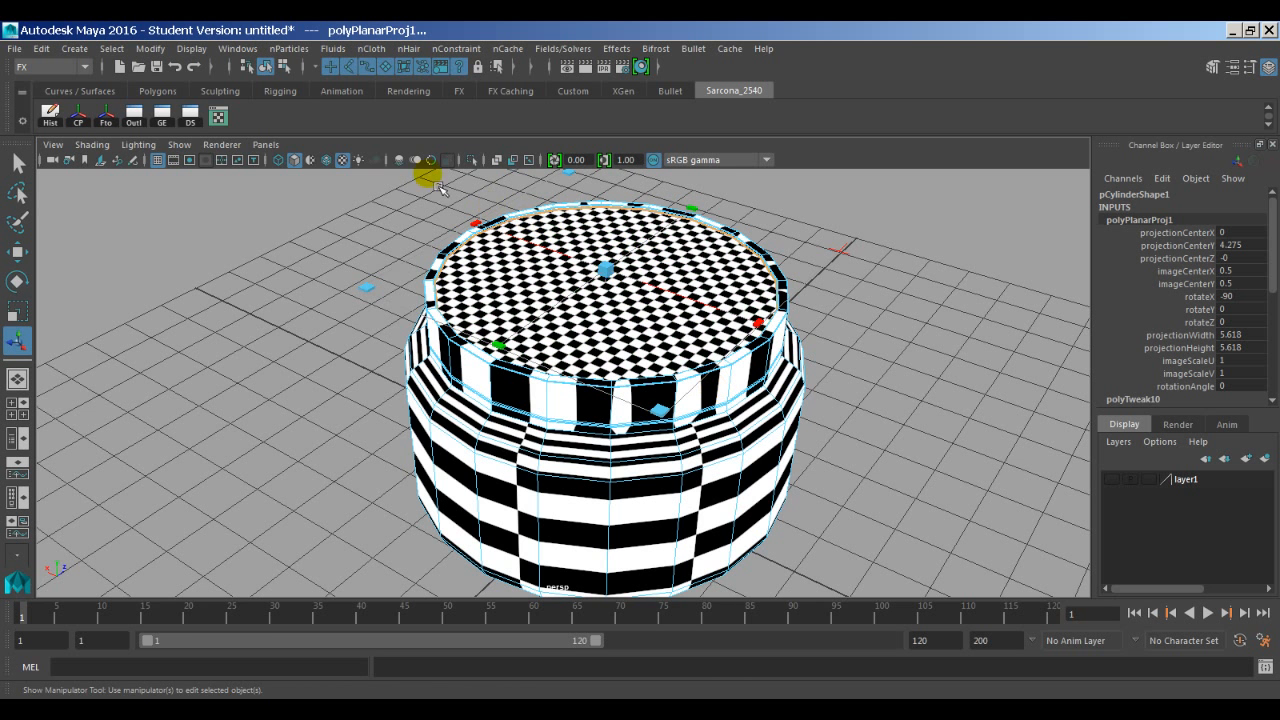
left_click(238, 48)
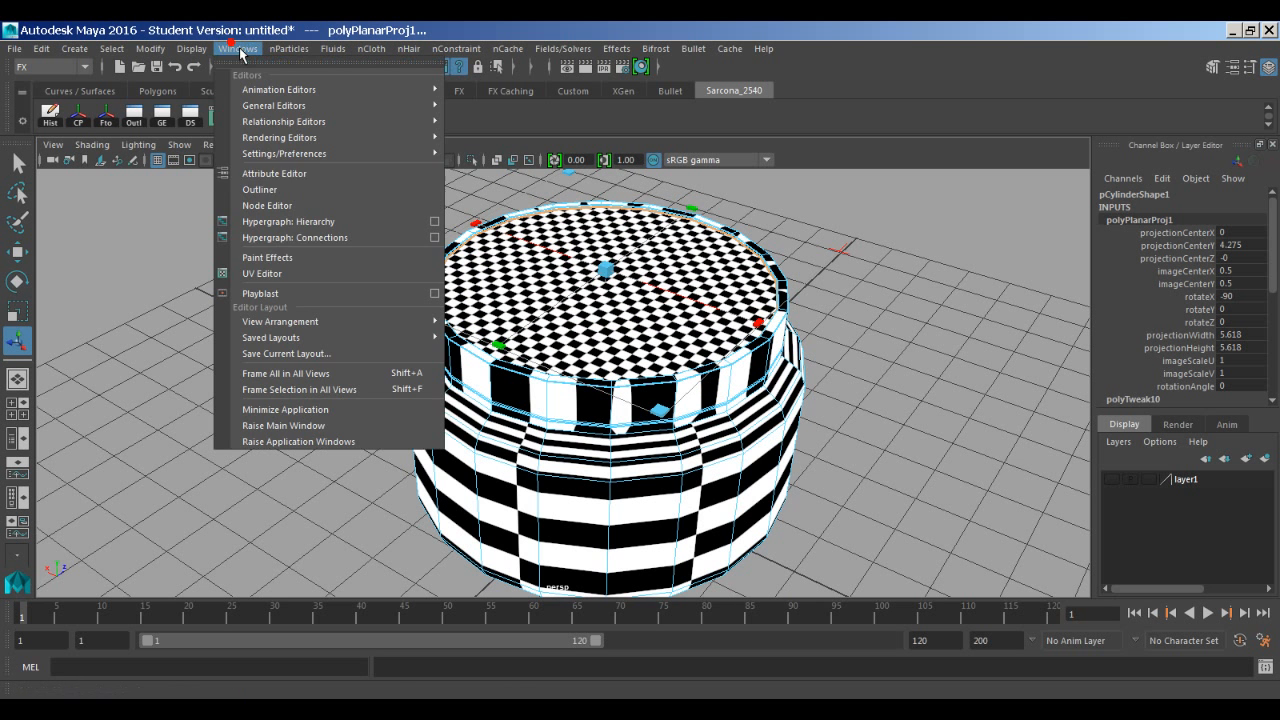
left_click(268, 276)
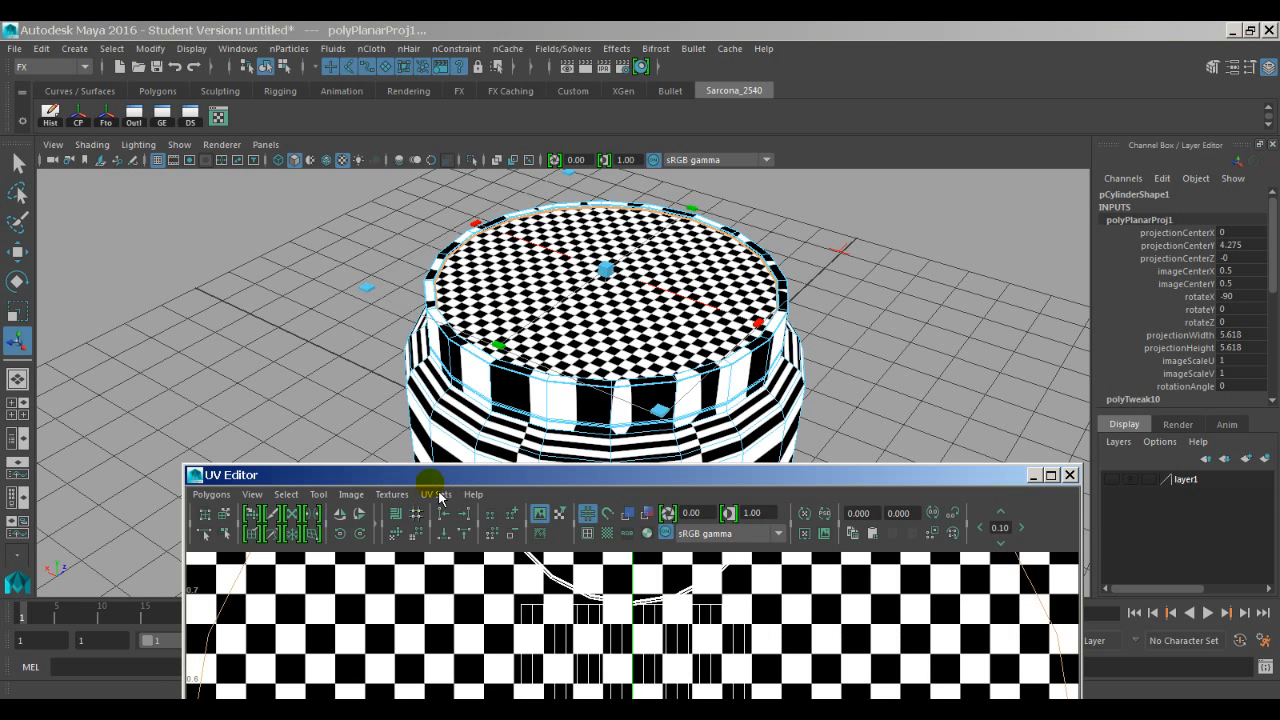
left_click_drag(433, 478, 340, 60)
right_click_drag(638, 370, 374, 308, "alt")
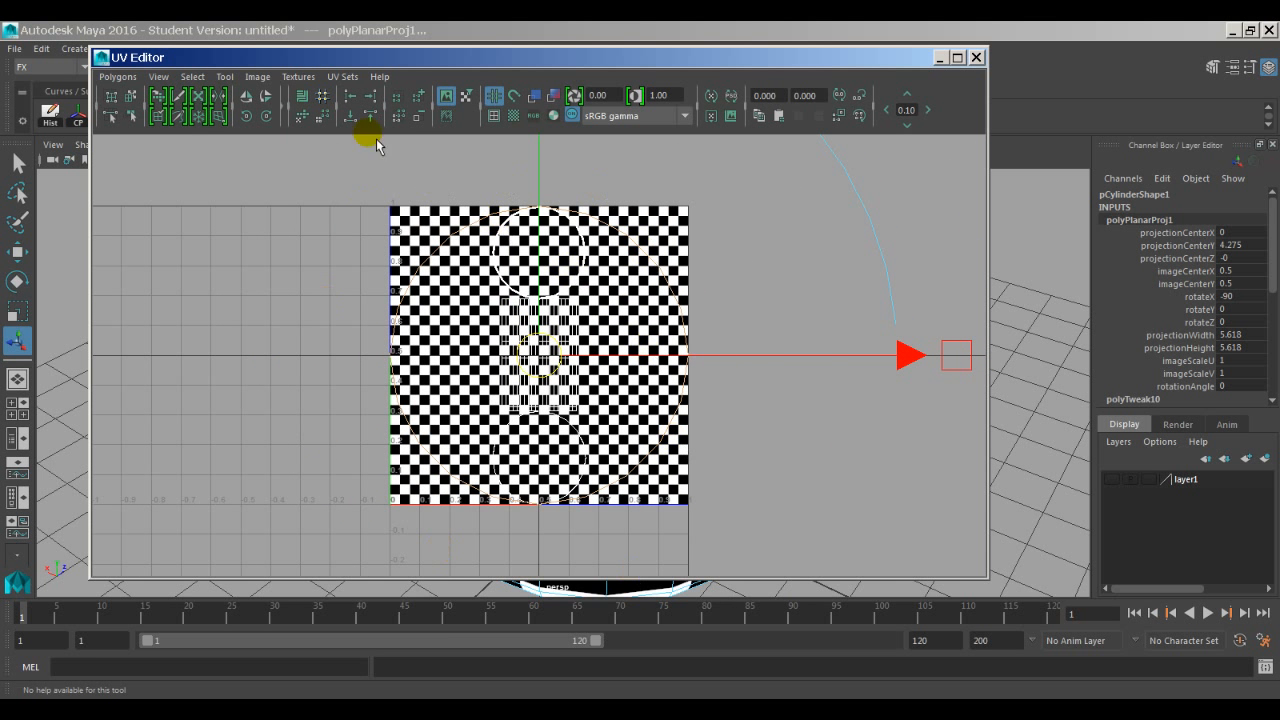
Dim the checker texture image in the UV Editor and turn its display off so only the UV shells remain.
left_click(257, 77)
left_click(268, 120)
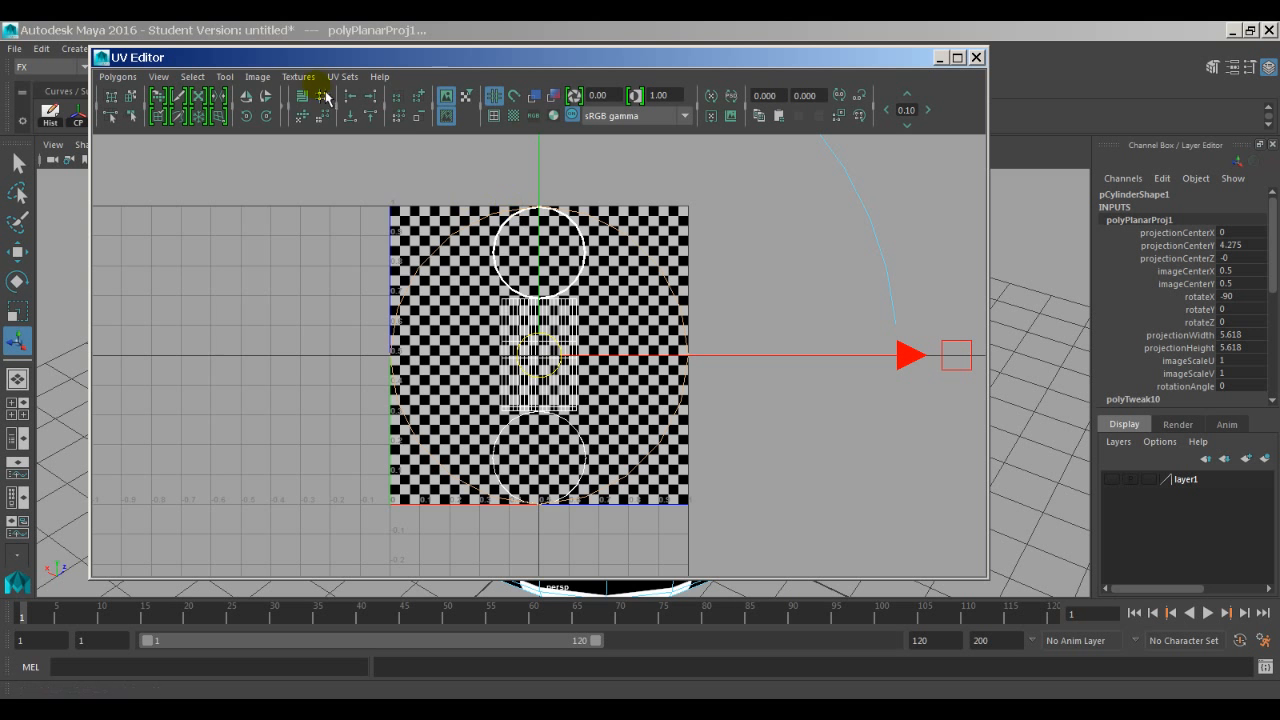
left_click(262, 77)
left_click(288, 105)
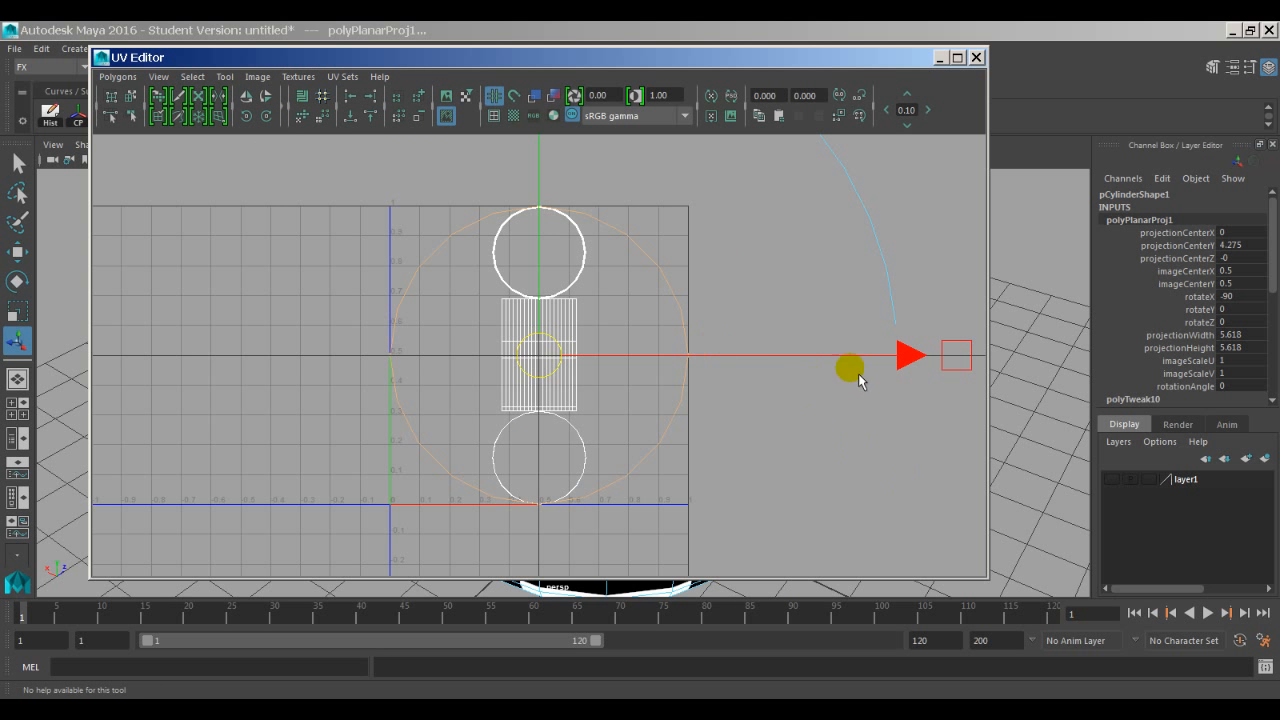
Move the lid top's planar projection horizontally away from the other UV shells, to an image center X of about -1.677.
middle_click_drag(609, 386, 740, 364, "alt")
right_click_drag(740, 376, 978, 409, "alt")
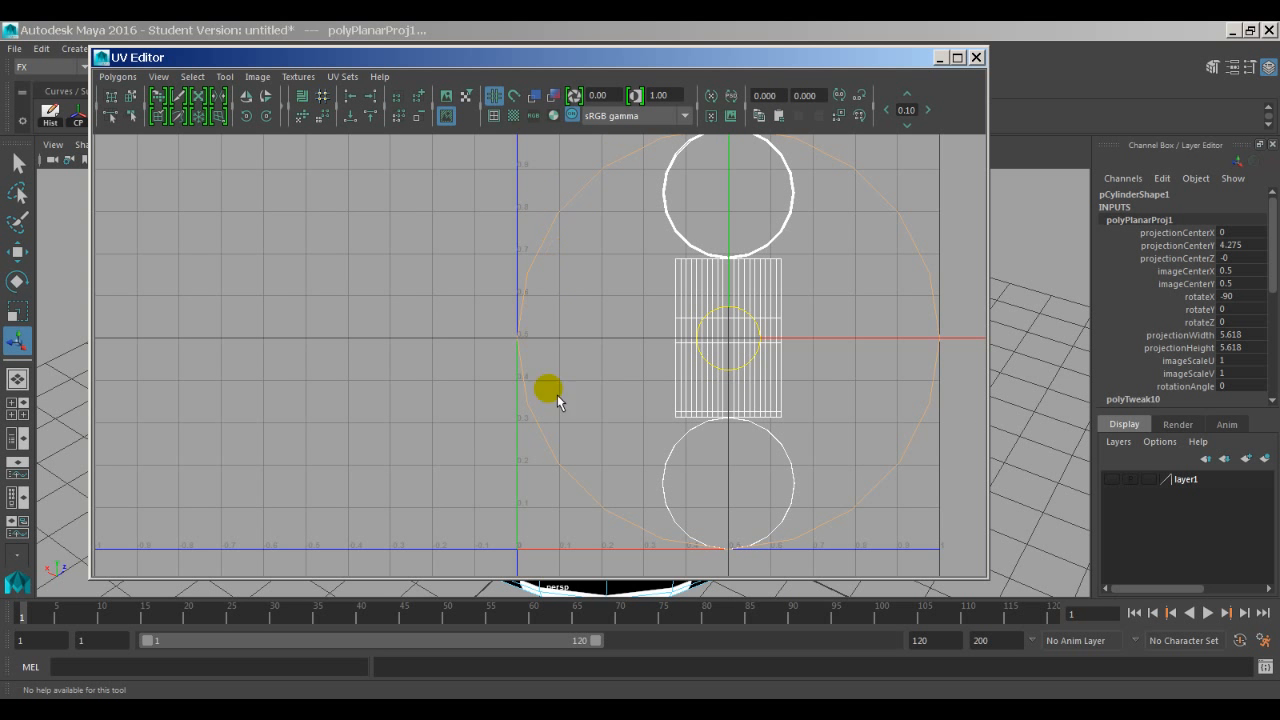
scroll(760, 480, "down", 4)
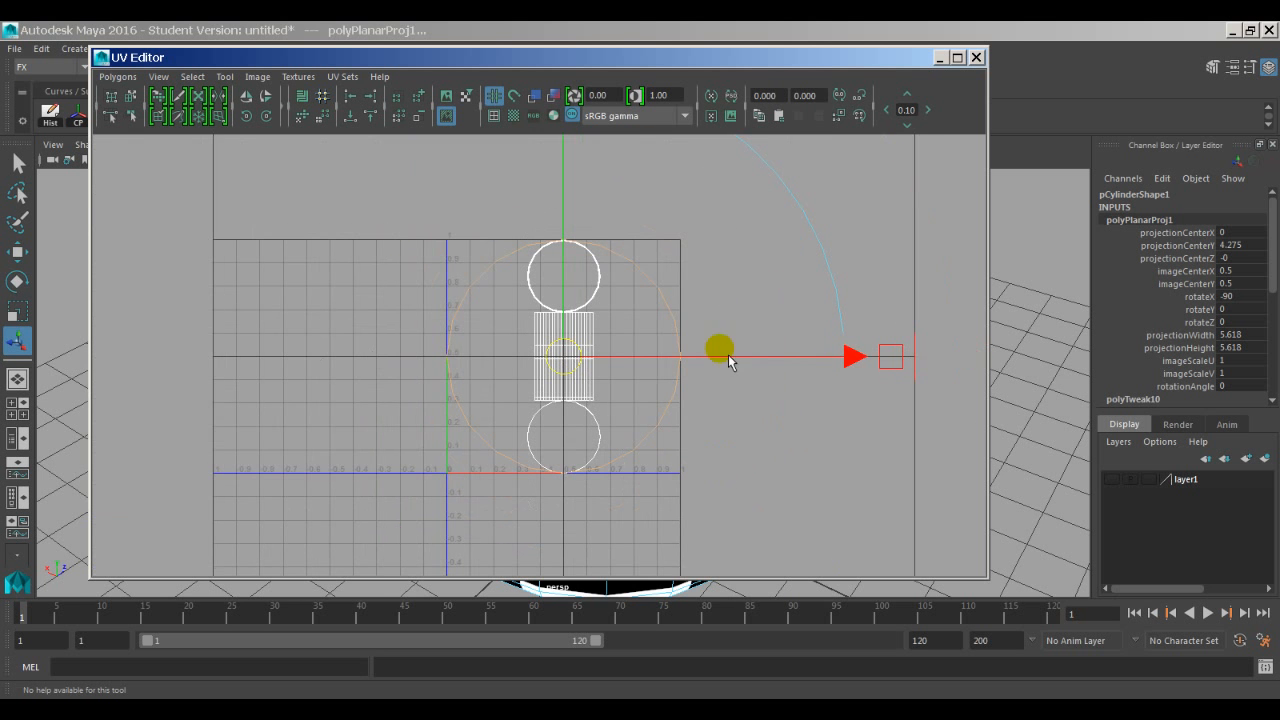
left_click_drag(864, 378, 414, 346)
middle_click_drag(490, 355, 775, 378, "alt")
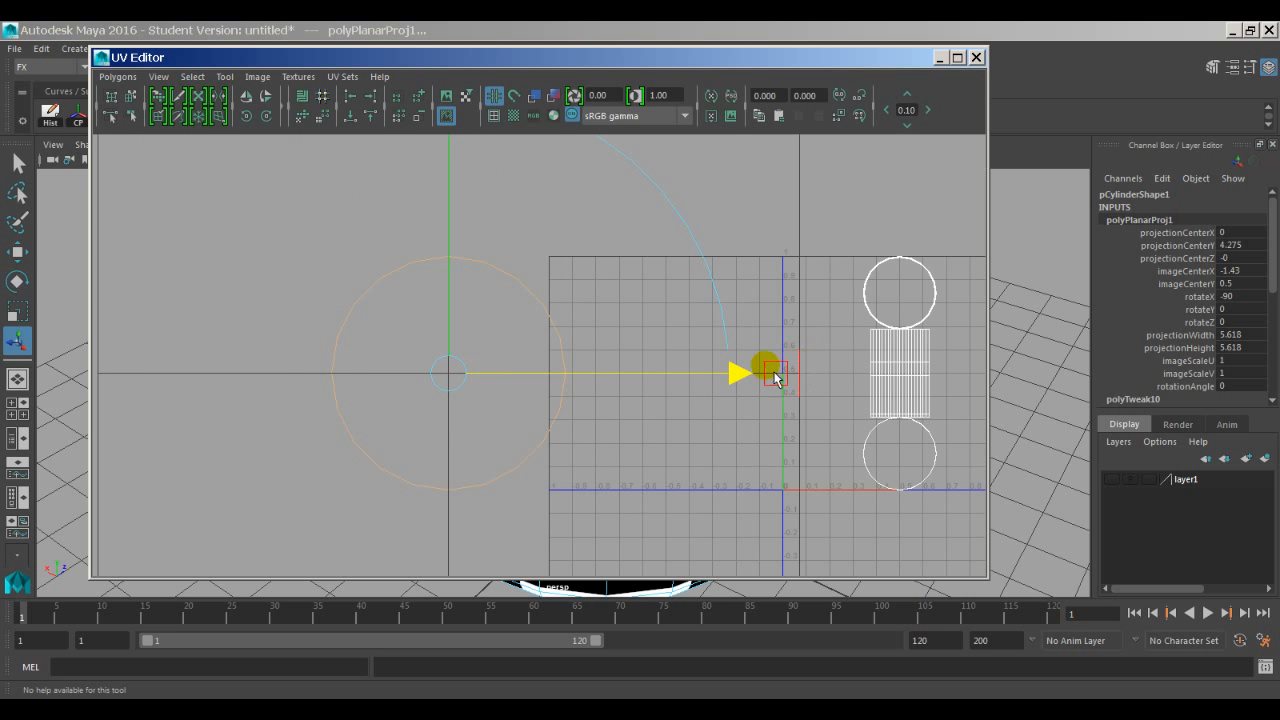
left_click_drag(752, 393, 694, 388)
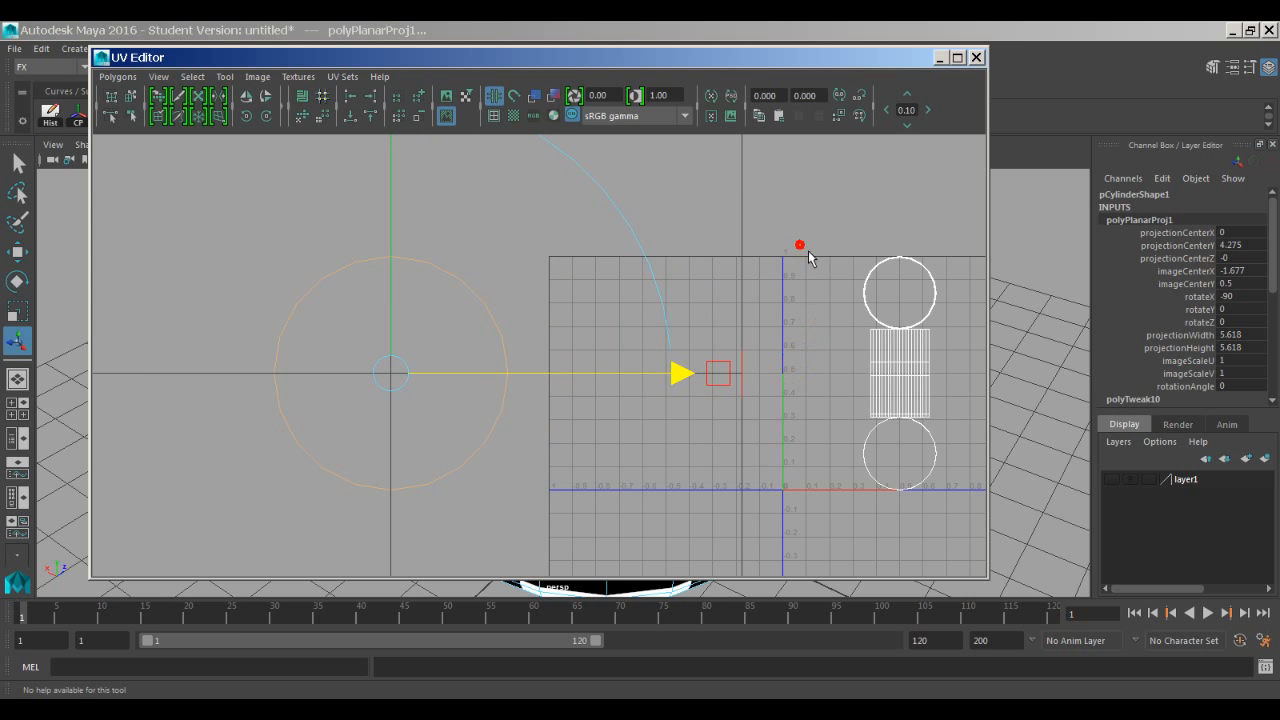
Switch to UV selection, select all UVs of the separated circular lid-top shell, and activate the Move tool.
right_click_drag(493, 297, 530, 286)
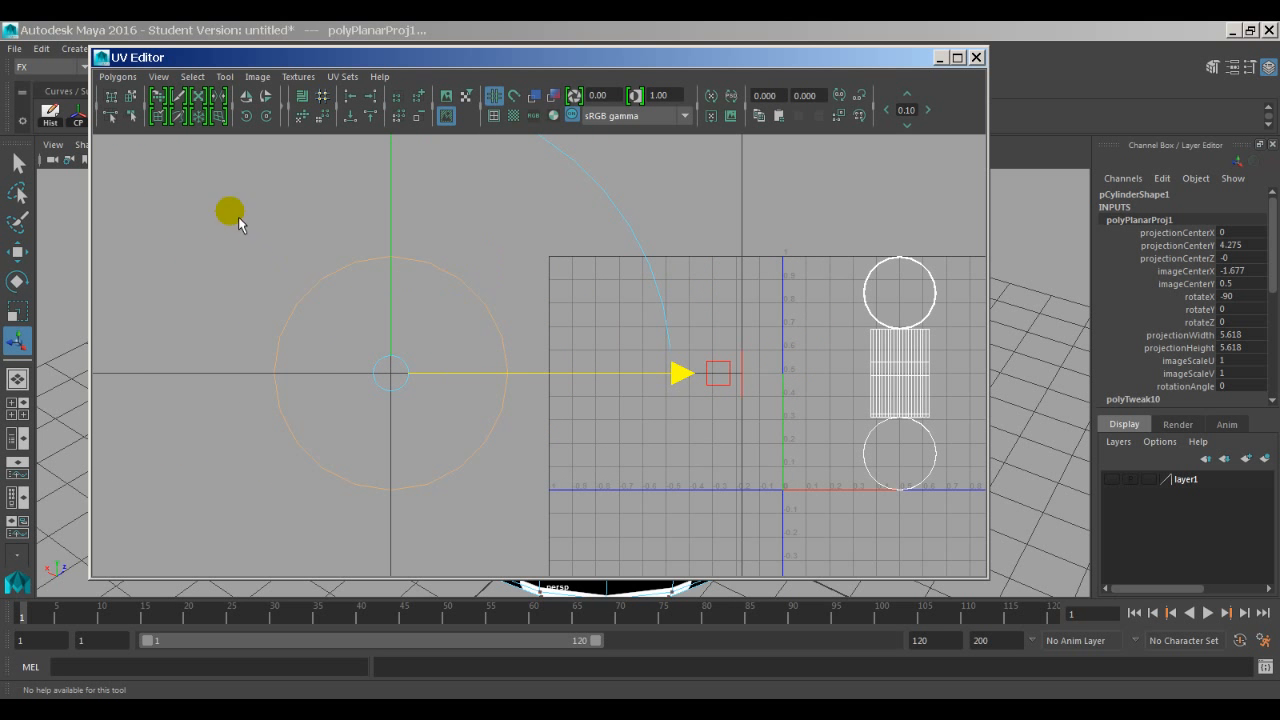
left_click_drag(223, 204, 570, 581)
key("w")
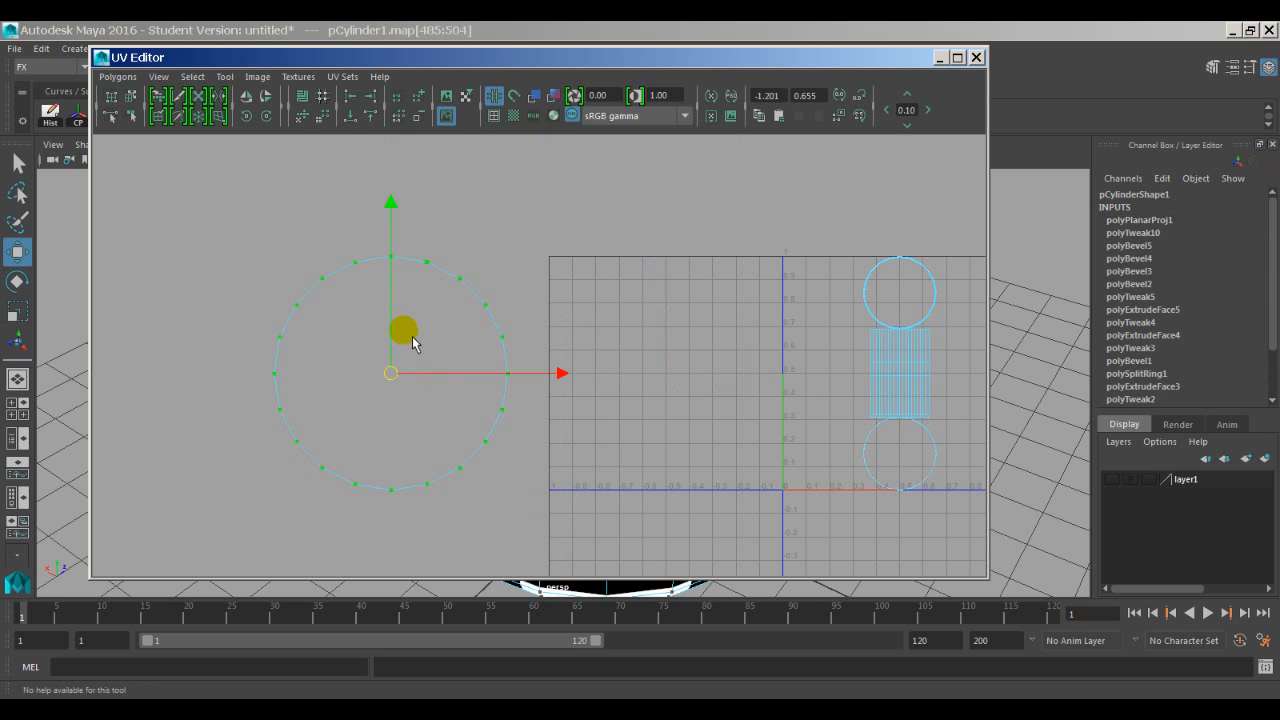
Move the UV Editor clear of the jar and select the ring of faces around the jar's main body.
middle_click_drag(408, 337, 390, 360)
key("ctrl+z")
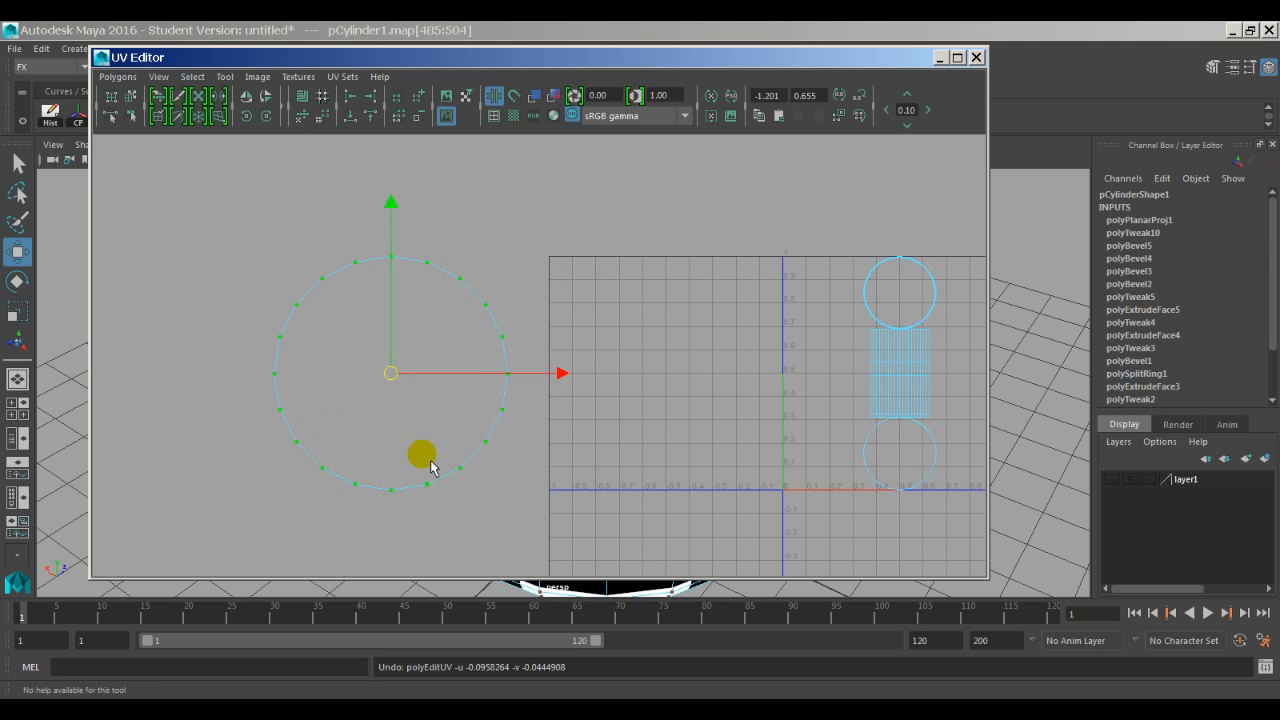
left_click_drag(481, 68, 477, 533)
left_click_drag(480, 470, 606, 266, "alt")
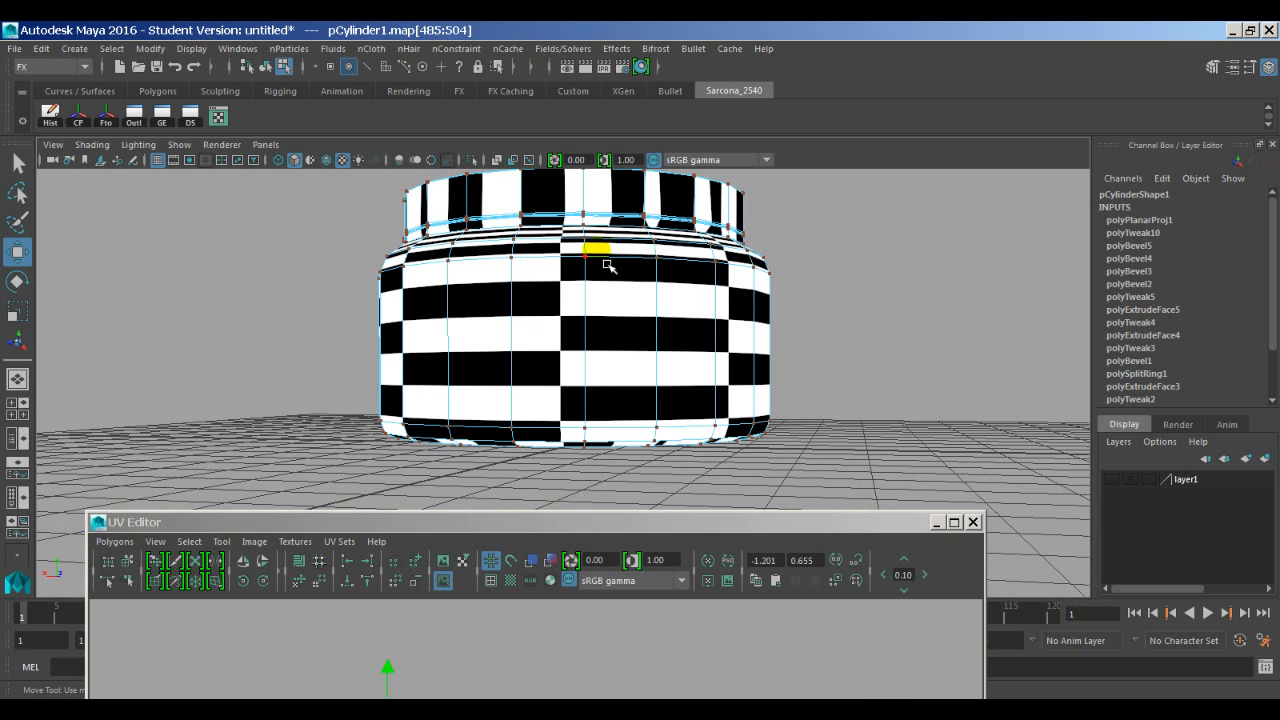
right_click_drag(606, 266, 573, 300)
left_click(318, 334)
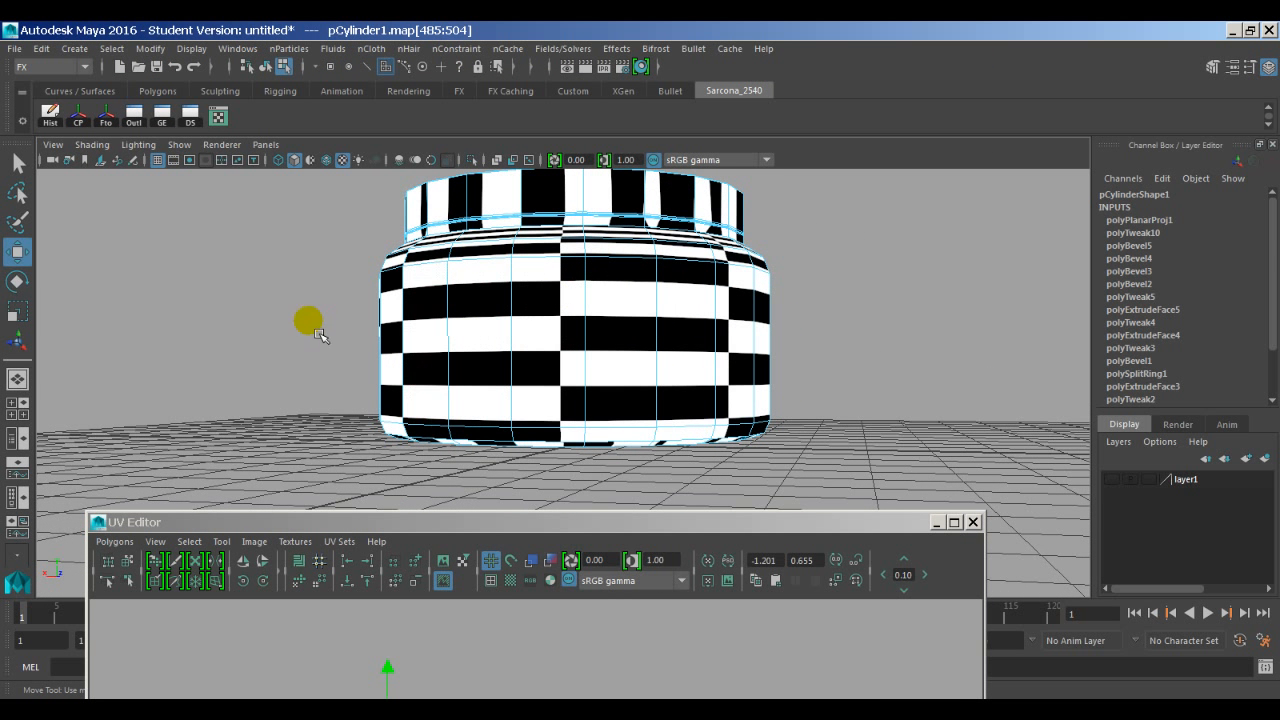
left_click_drag(788, 328, 903, 334)
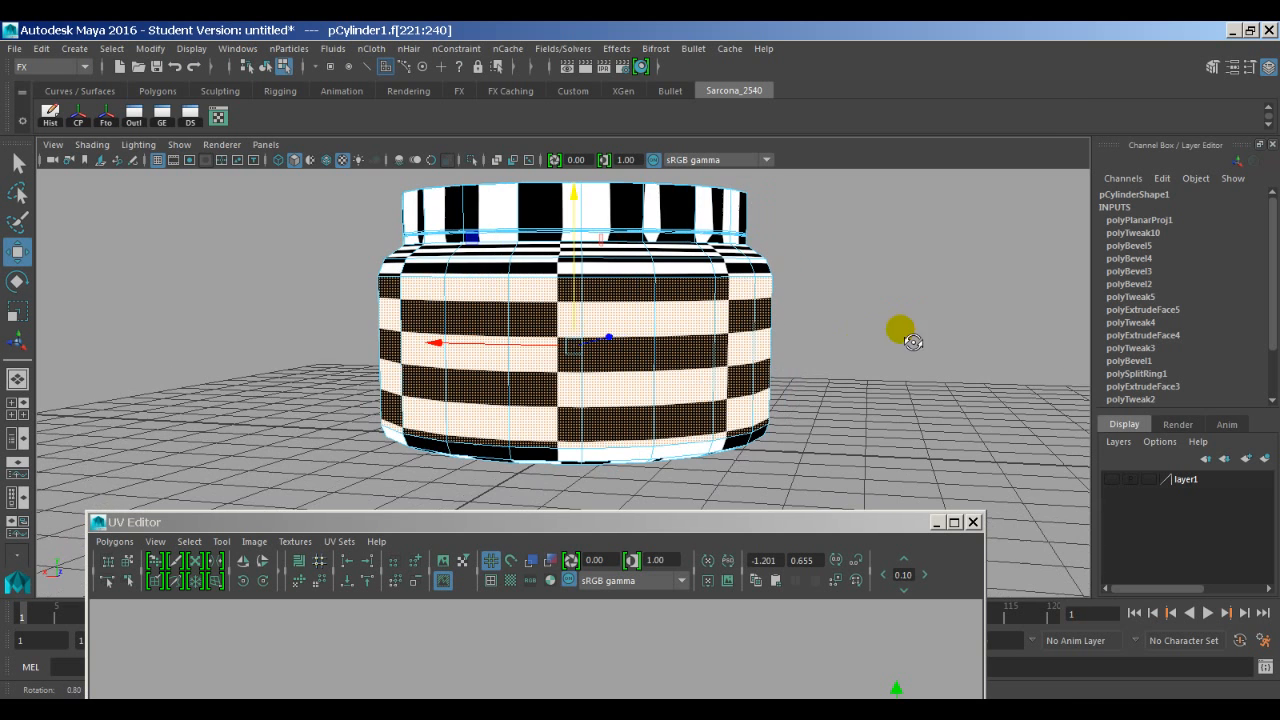
Switch to the browser, examine the label area on the lotion jar reference photo, and return to Maya.
left_click(150, 710)
key("ctrl+Tab")
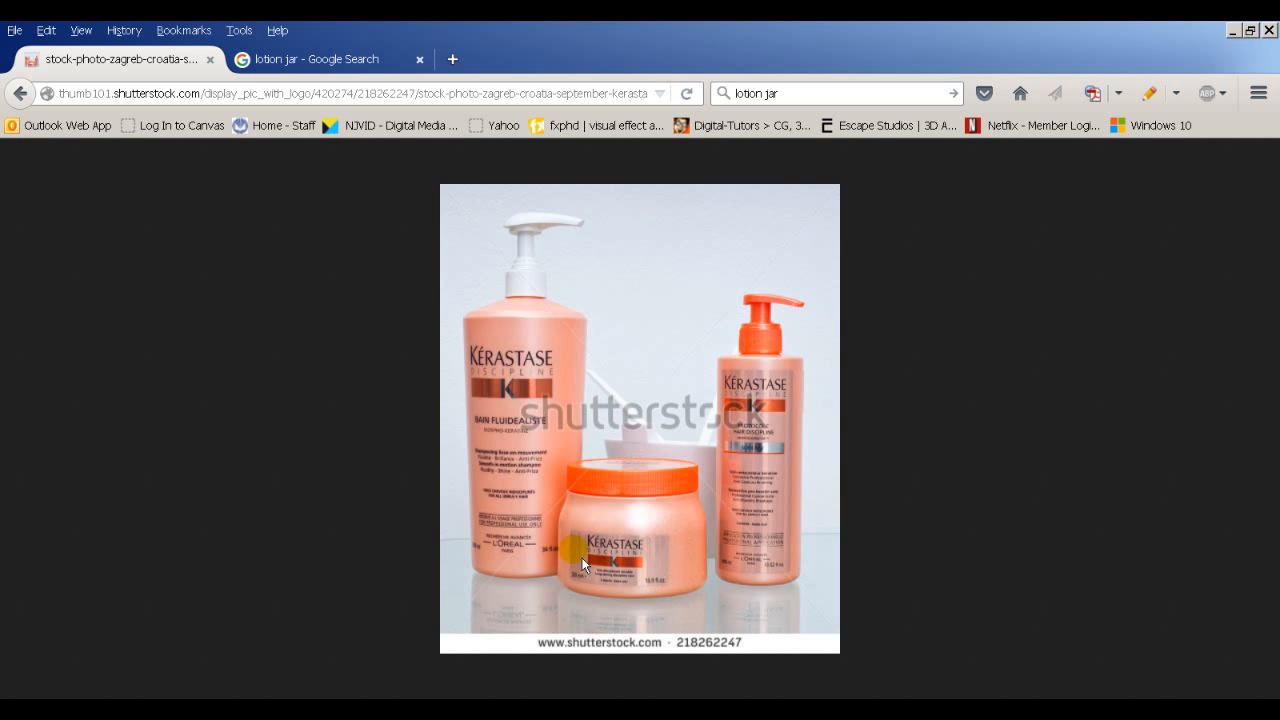
left_click(415, 710)
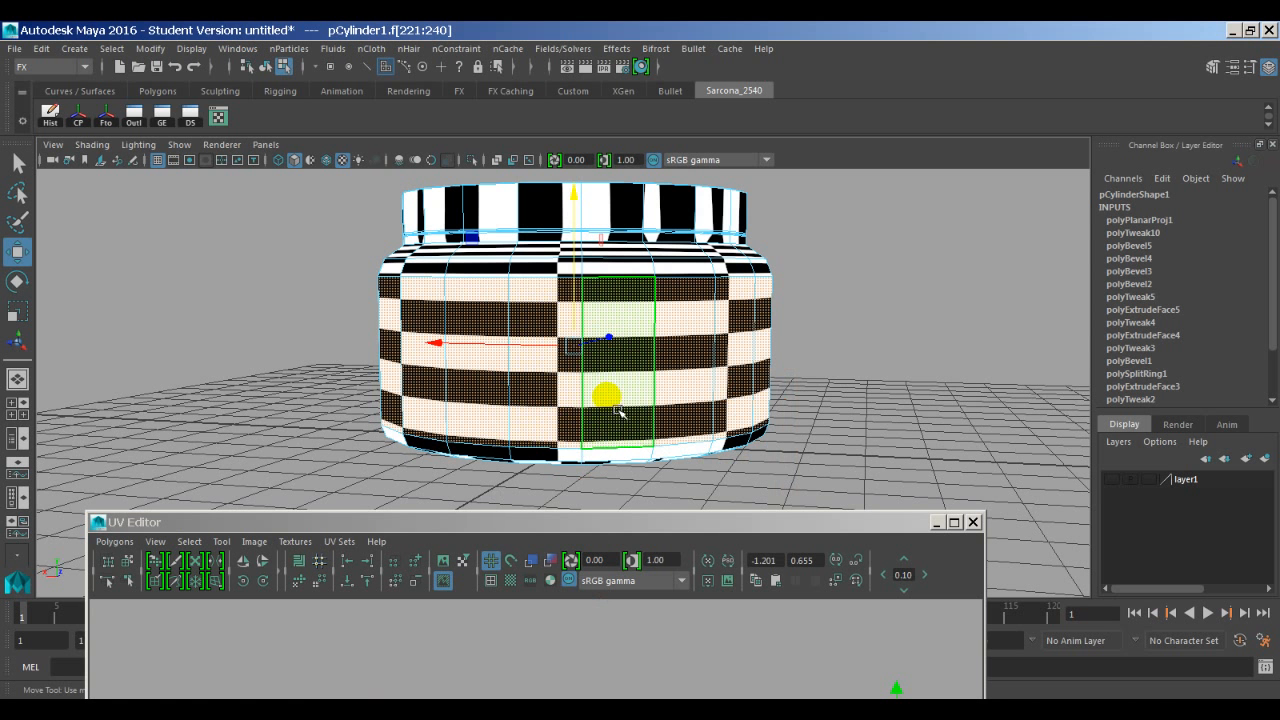
Examine the selected body faces in the front, side and perspective views.
left_click_drag(612, 404, 583, 427, "alt")
key("space")
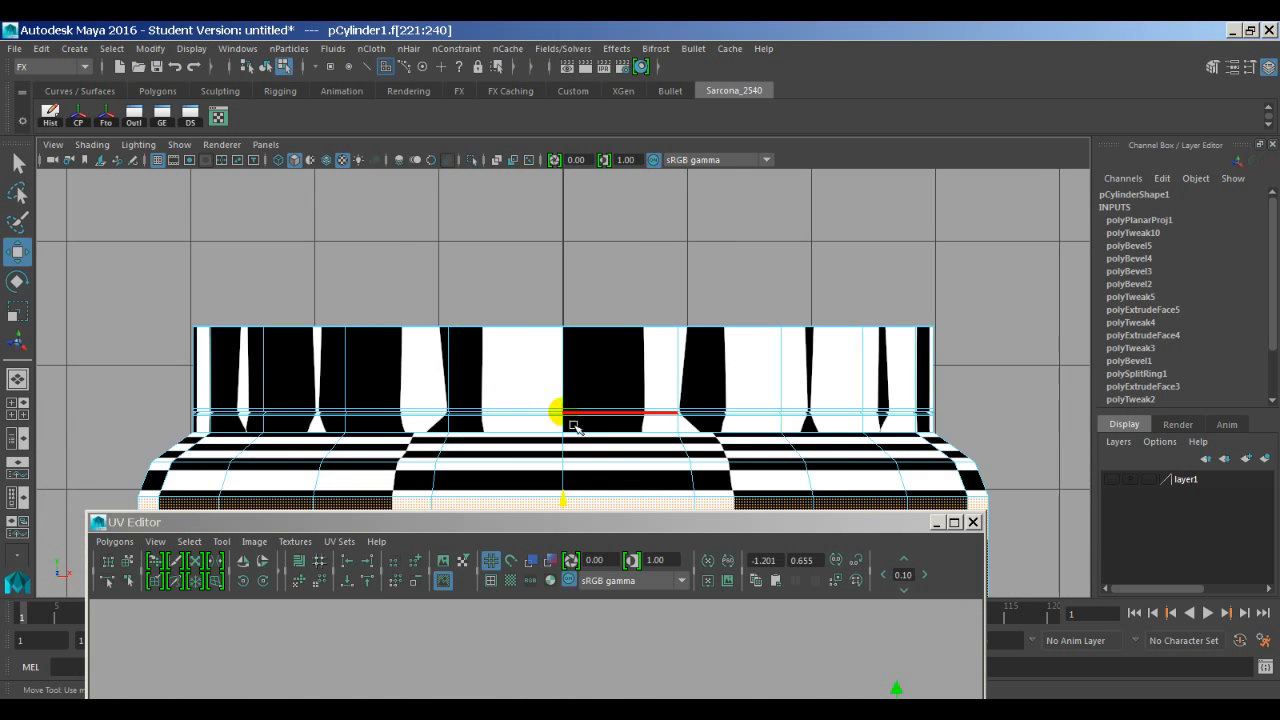
middle_click_drag(575, 405, 586, 237, "alt")
right_click_drag(670, 394, 360, 332, "alt")
key("space")
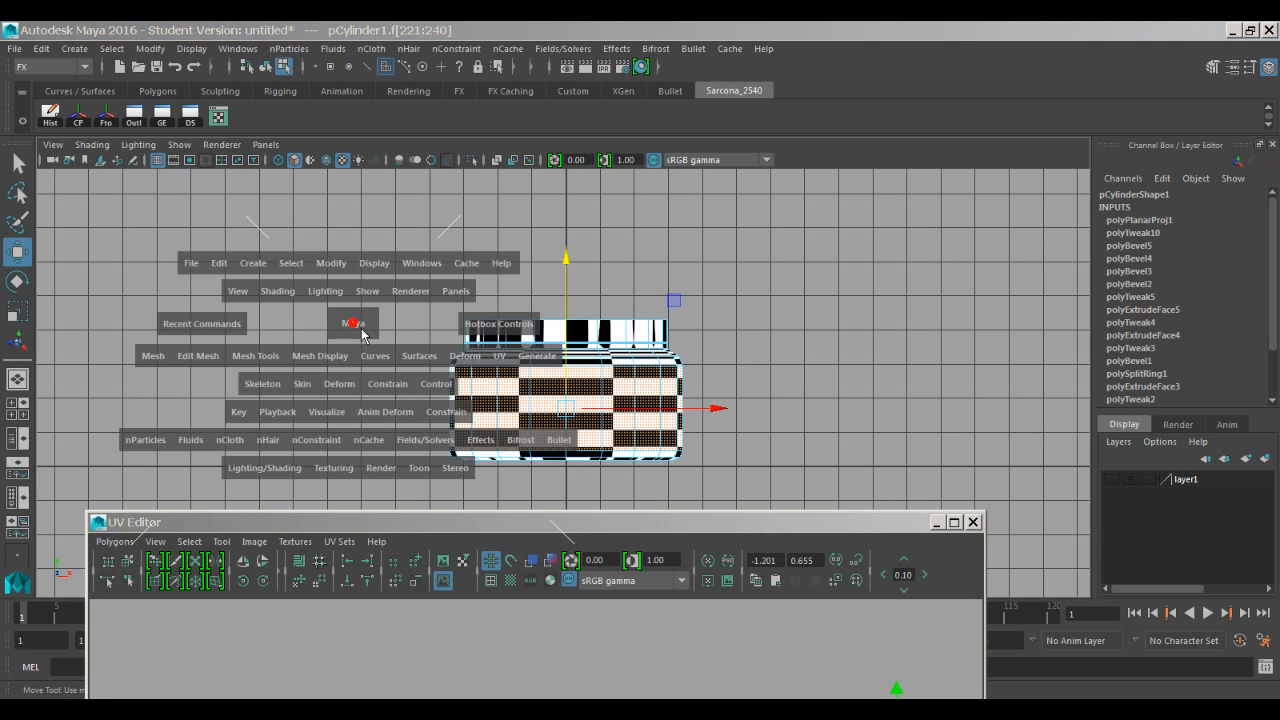
left_click_drag(357, 327, 428, 337)
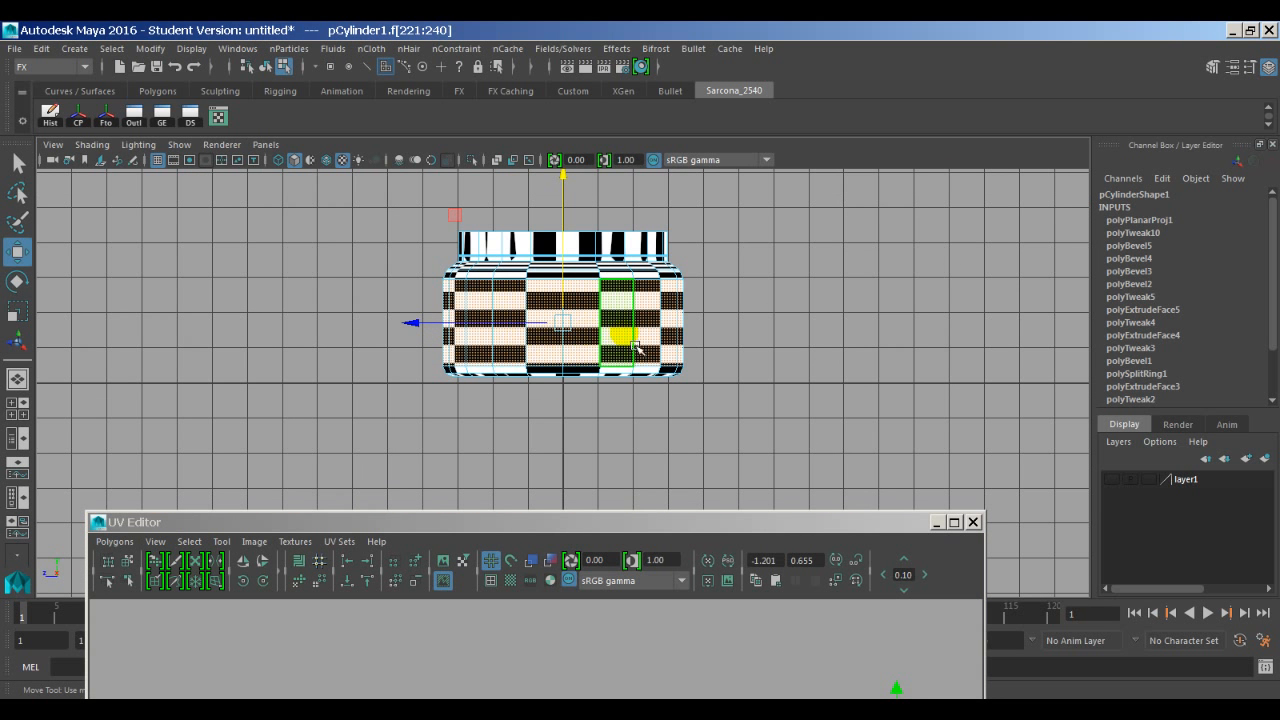
key("space")
left_click_drag(531, 337, 531, 290)
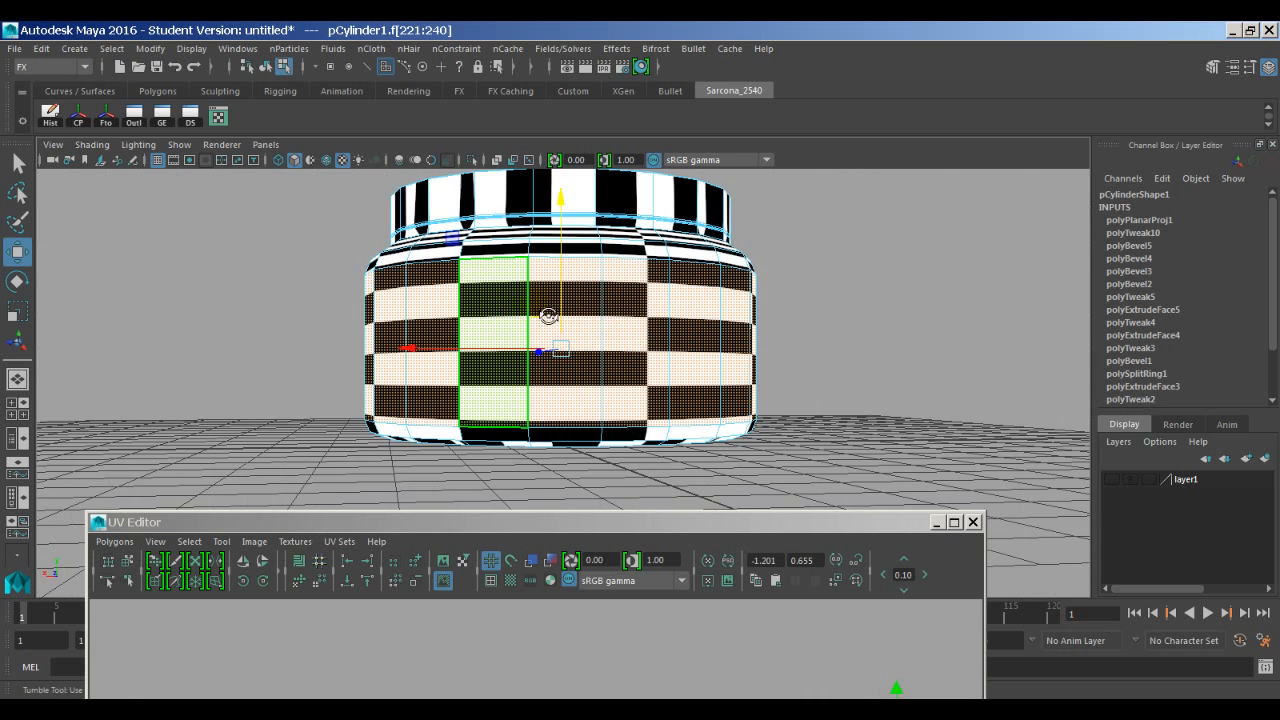
Display the jar shaded without textures and deselect the body faces on its back half in the side view.
key("5")
mouse_move(660, 330)
left_mouse_down("alt")
mouse_move(723, 340)
mouse_move(719, 326)
mouse_move(720, 350)
left_mouse_up("alt")
key("space")
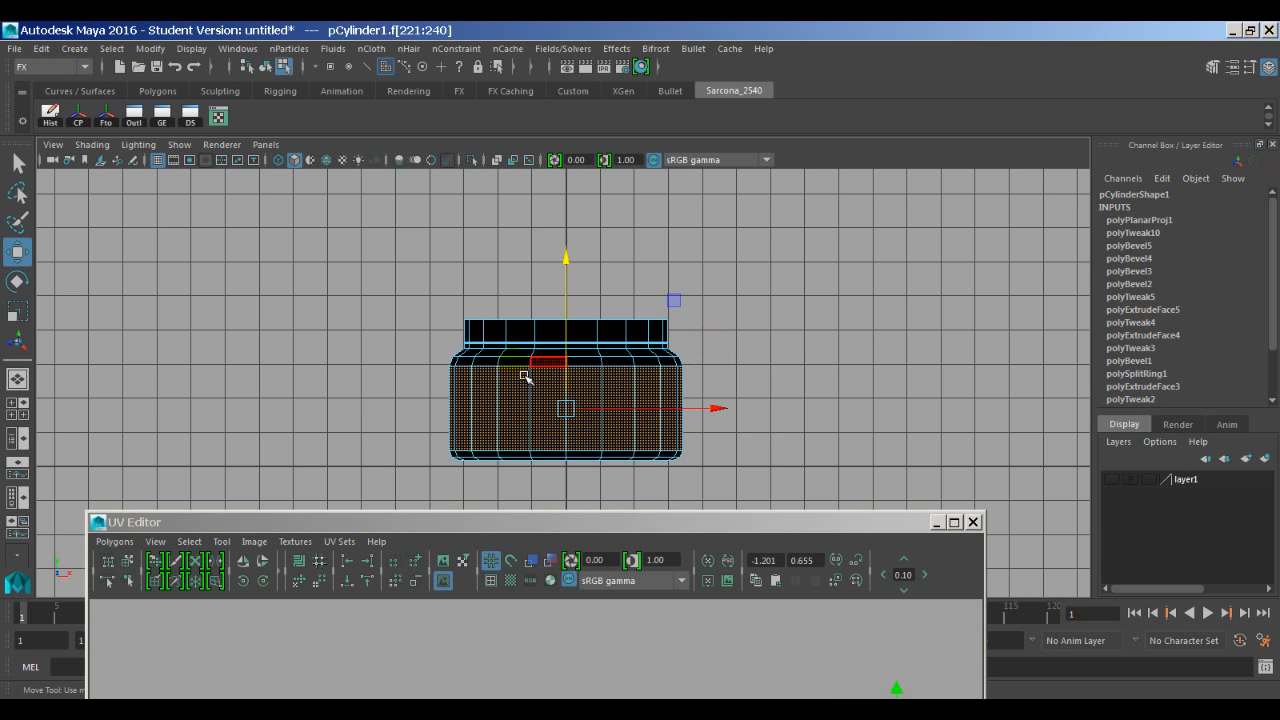
left_click_drag(406, 407, 778, 402)
key("space")
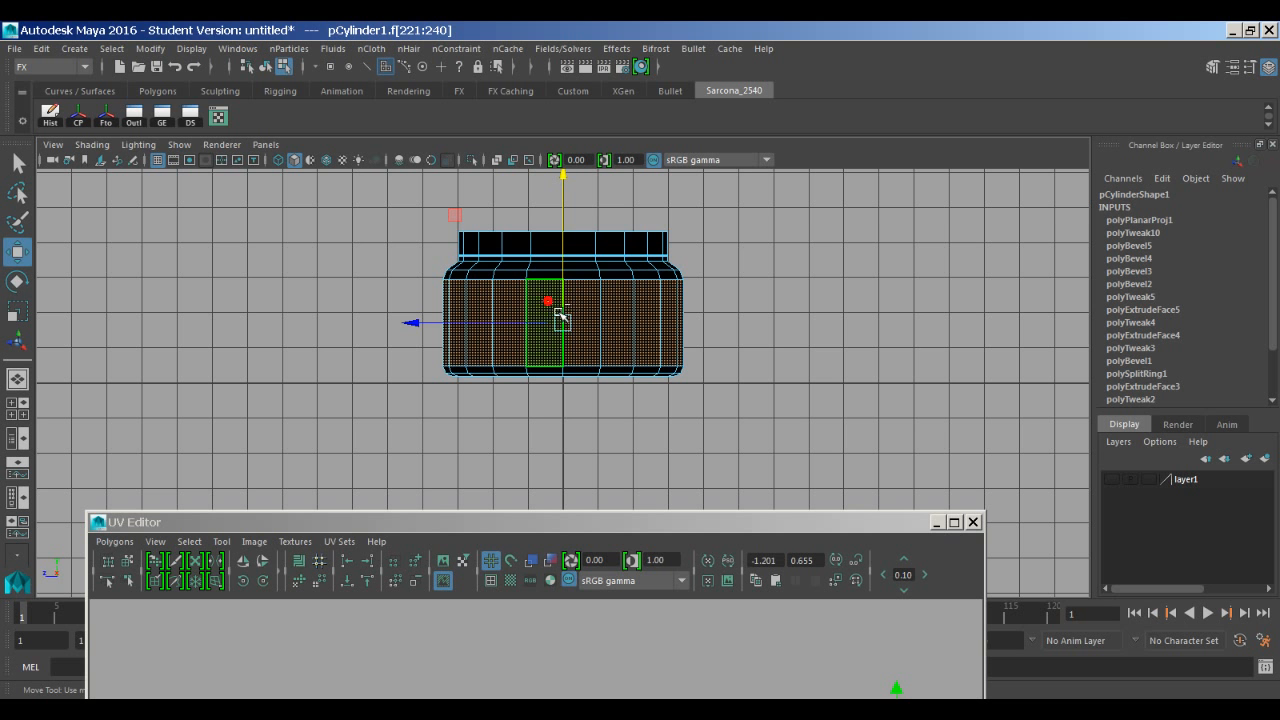
left_click_drag(781, 350, 772, 348, "ctrl")
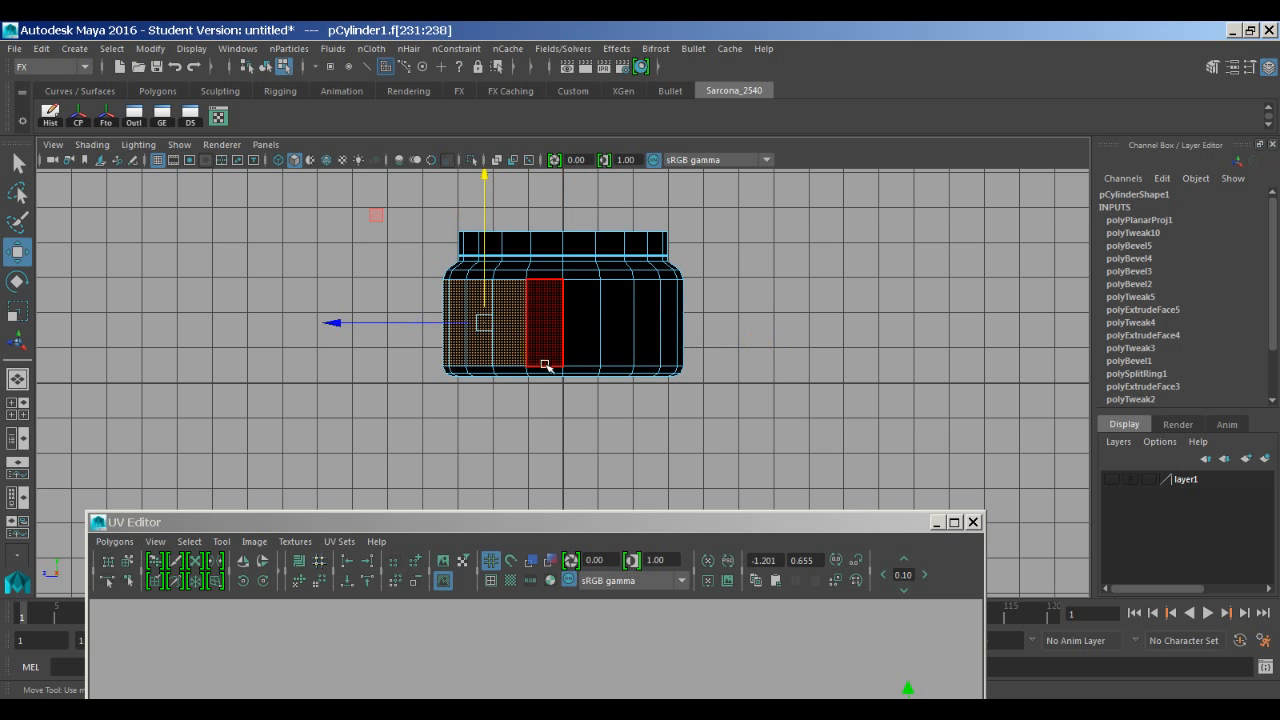
Deselect the outermost face at each end of the front selection, keeping only the faces for the label.
key("space")
left_click_drag(523, 403, 532, 379)
left_click_drag(534, 383, 702, 399, "alt")
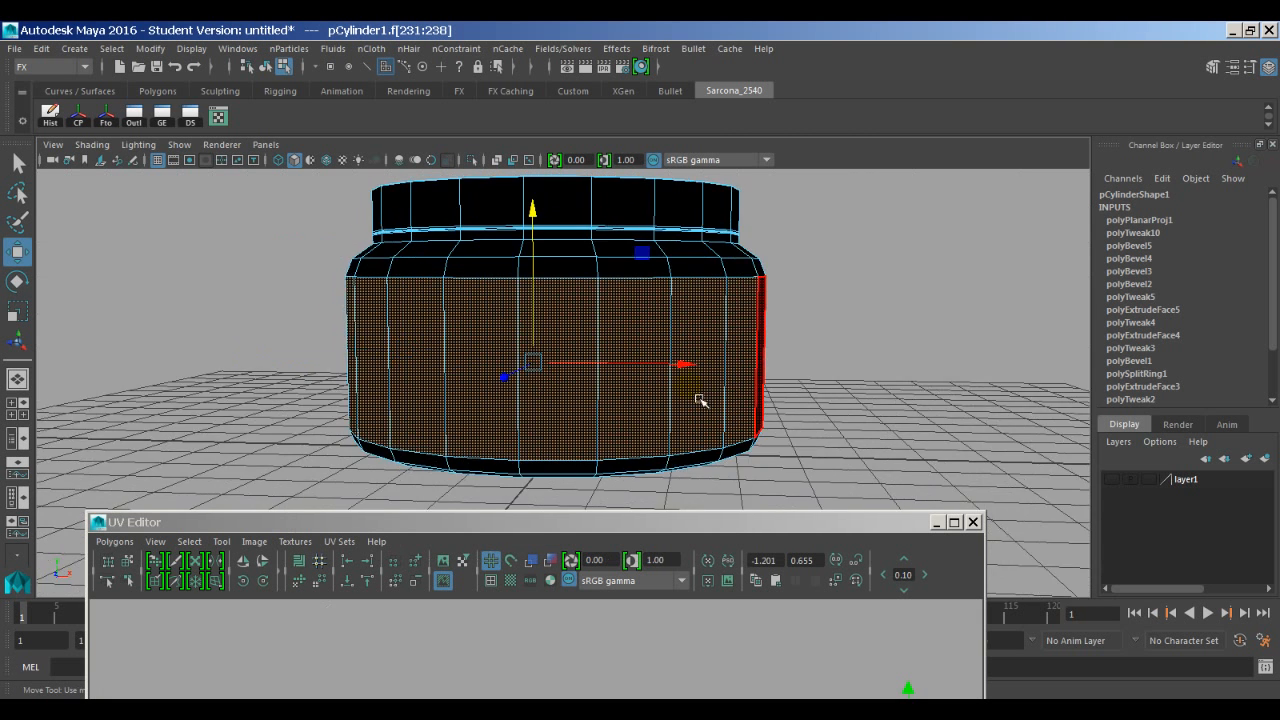
right_click_drag(703, 398, 414, 423, "alt")
mouse_move(420, 411)
left_mouse_down("alt")
mouse_move(500, 427)
mouse_move(414, 420)
mouse_move(418, 390)
left_mouse_up("alt")
left_click(452, 376, "ctrl")
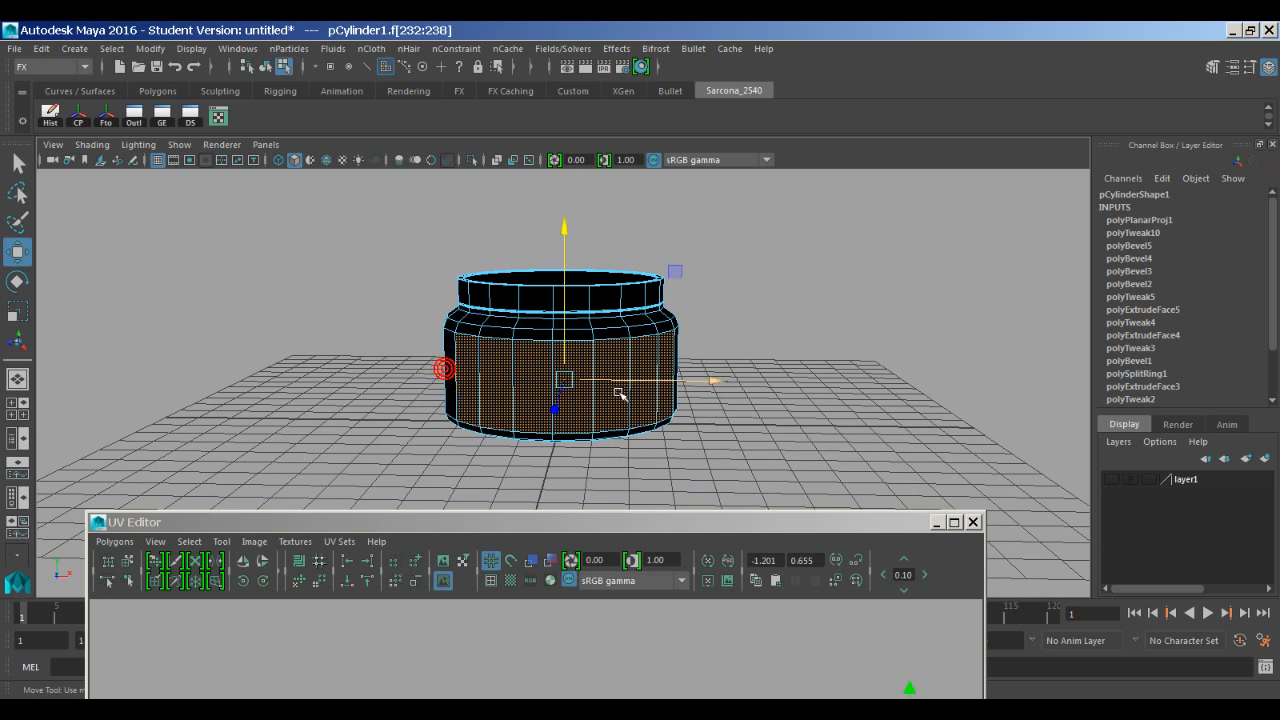
left_click(681, 378, "ctrl")
mouse_move(737, 420)
left_mouse_down("alt")
mouse_move(766, 423)
mouse_move(707, 393)
mouse_move(634, 400)
mouse_move(874, 423)
mouse_move(699, 448)
mouse_move(737, 457)
mouse_move(720, 420)
left_mouse_up("alt")
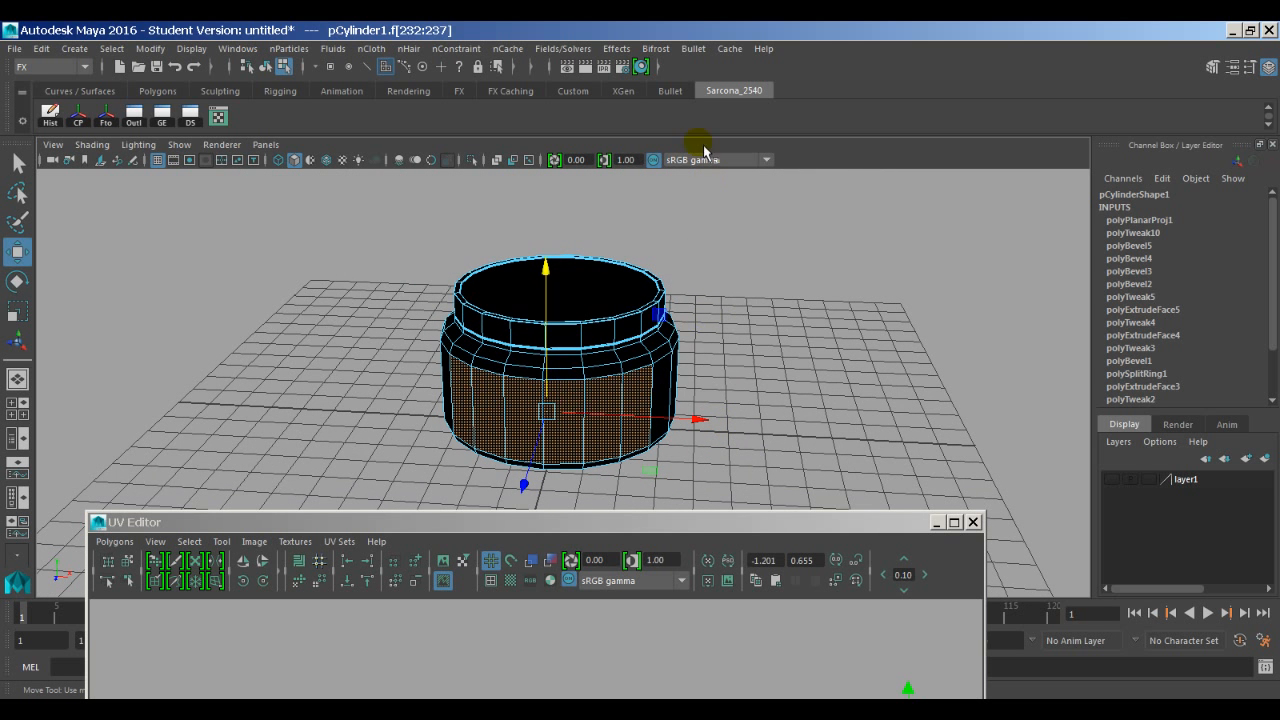
Restore the textured display and apply a cylindrical UV projection to the label faces, inserted before deformers and without a new UV set.
key("space")
key("6")
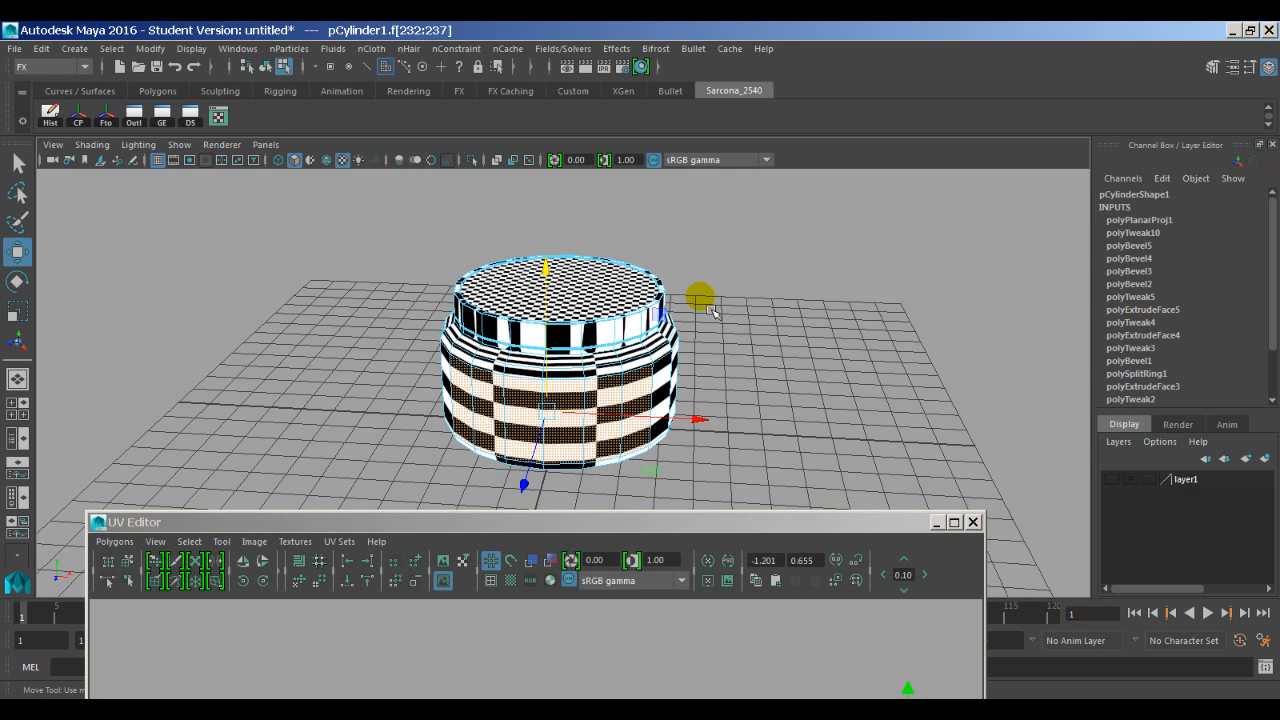
key("space")
left_click(889, 288)
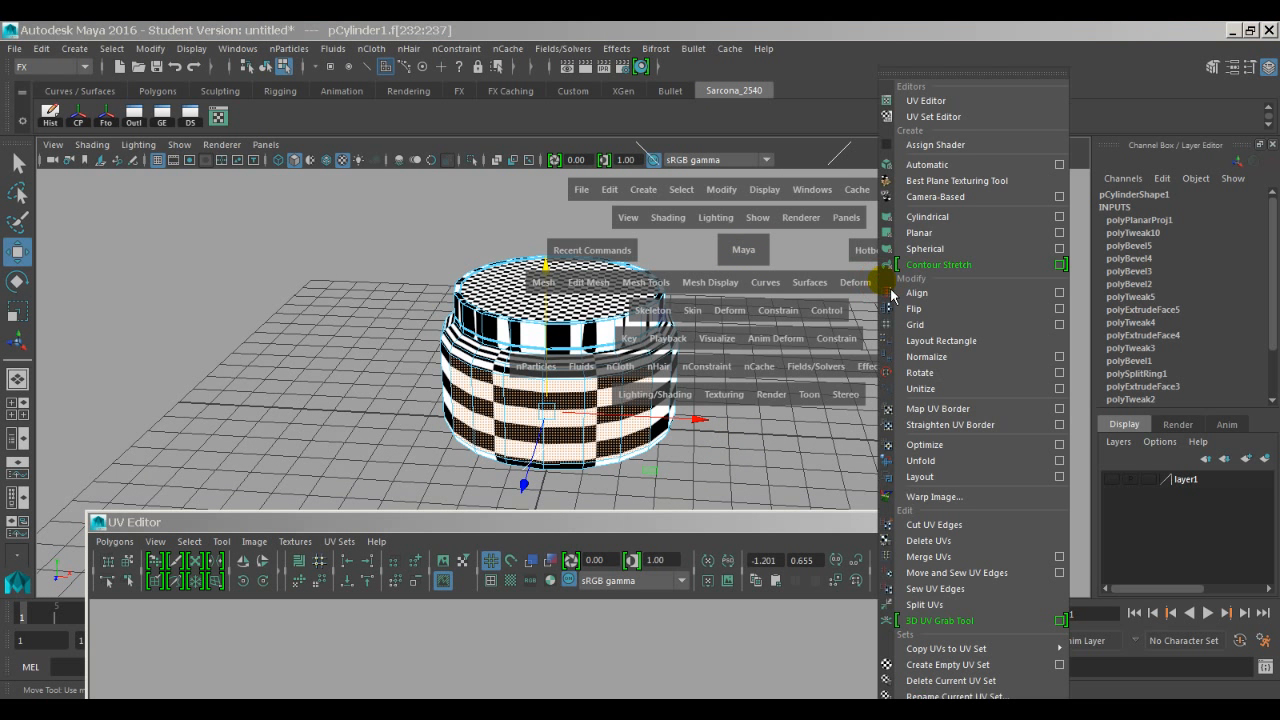
left_click(1059, 218)
left_click(503, 534)
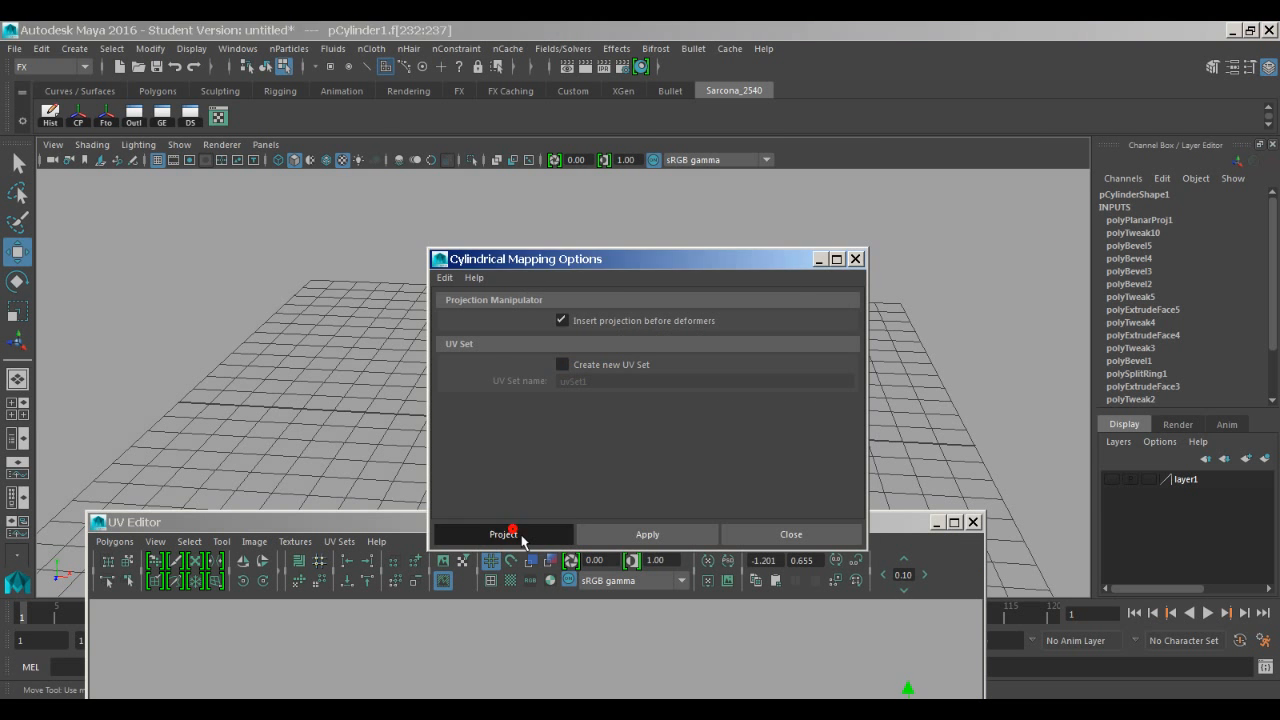
left_click_drag(527, 523, 677, 377, "alt")
right_click_drag(677, 377, 880, 358, "alt")
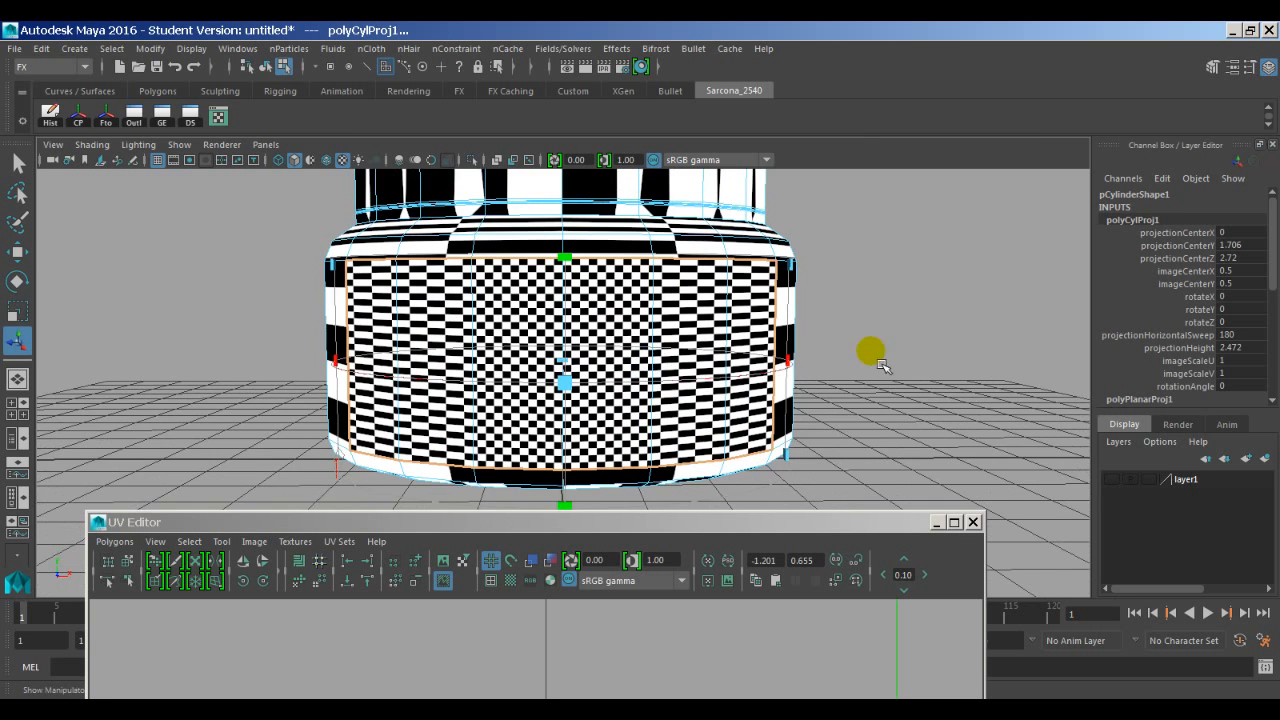
Change the viewport background to black and examine the cylindrical projection manipulator in wireframe before restoring the textured display.
left_click_drag(880, 358, 570, 233, "alt")
key("4")
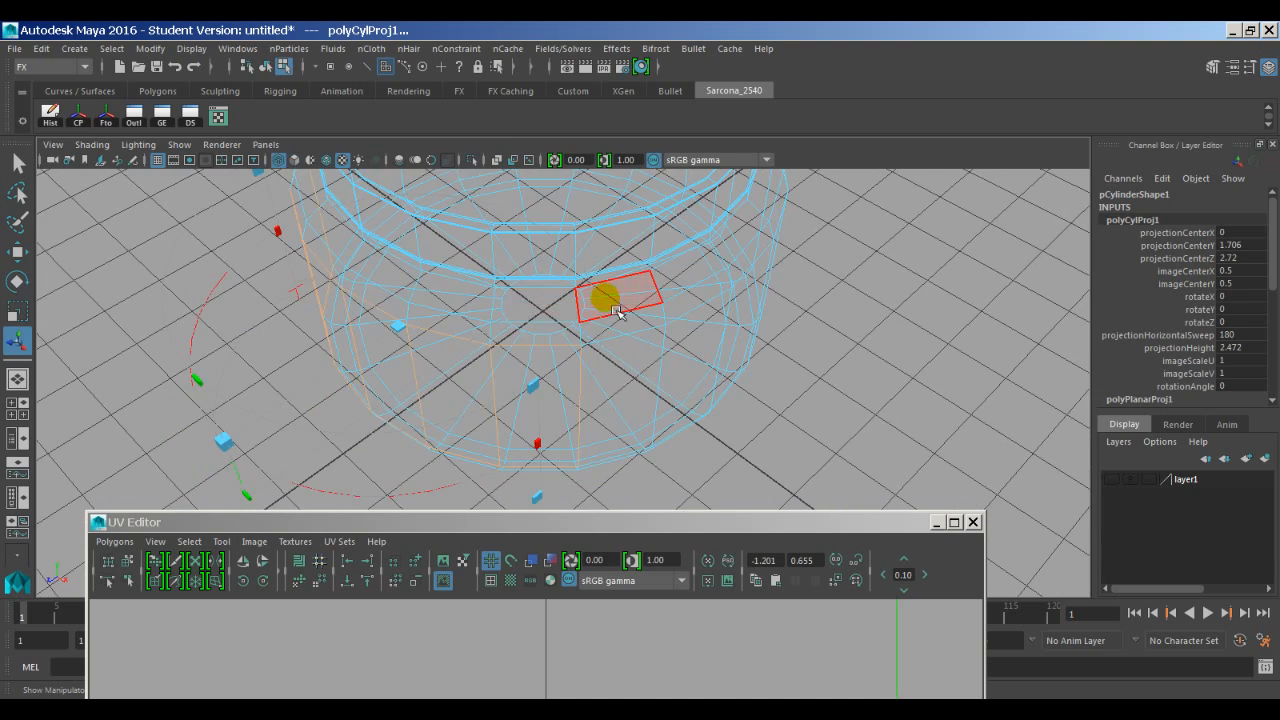
key("alt+b")
key("alt+b")
left_click_drag(643, 309, 357, 380, "alt")
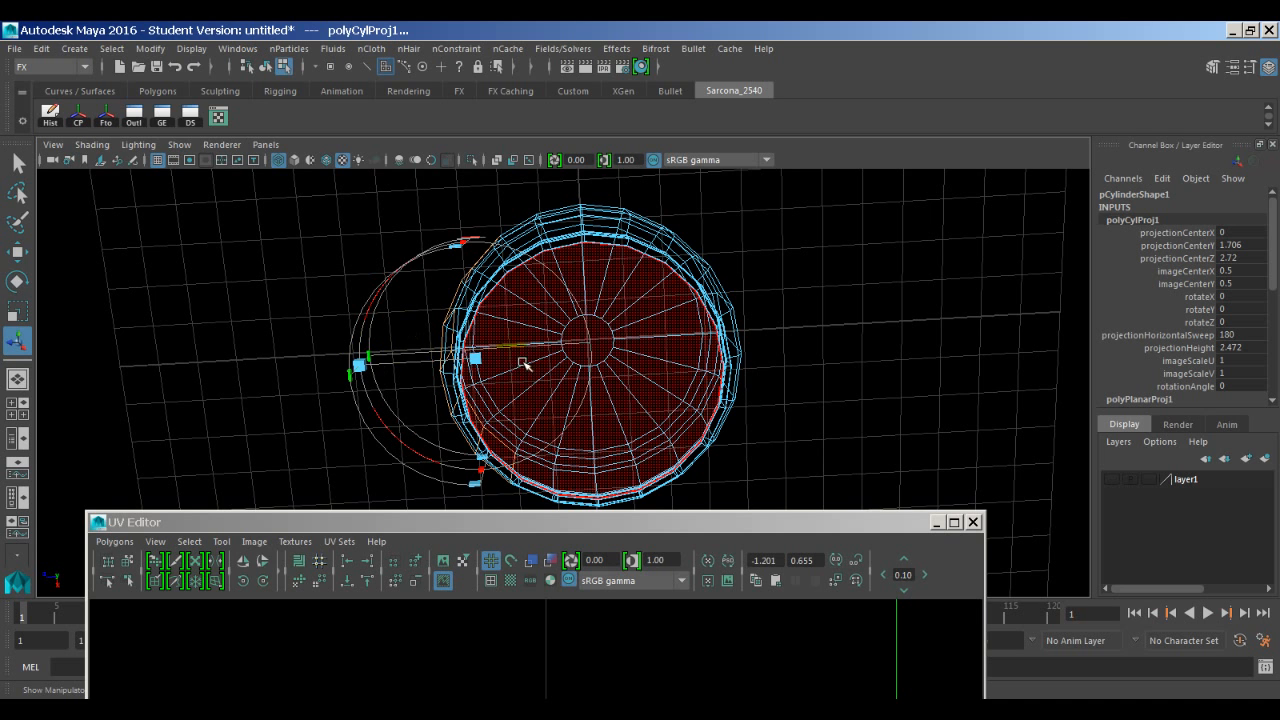
left_click_drag(490, 370, 702, 317, "alt")
key("6")
left_click_drag(537, 326, 480, 329, "alt")
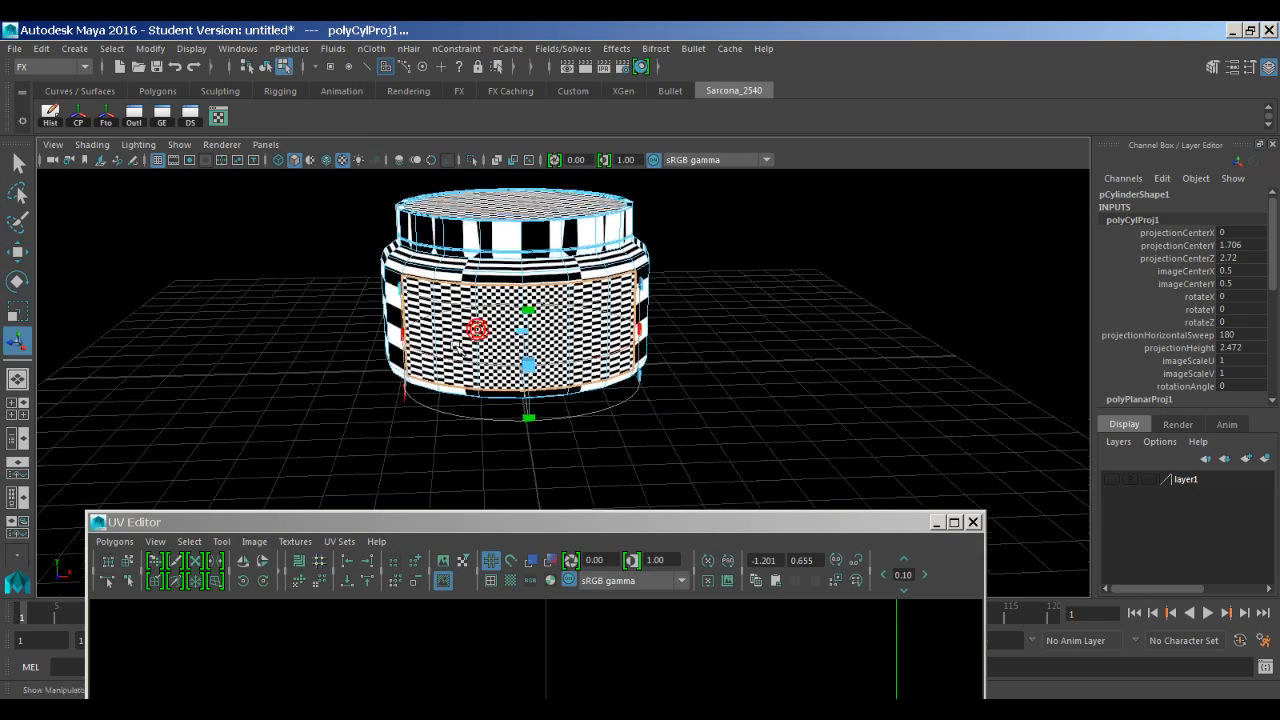
Examine how the cylindrical projection manipulator sits around the label faces from close up, above and the side.
right_click_drag(480, 331, 937, 300, "alt")
middle_click_drag(700, 295, 760, 419, "alt")
right_click_drag(570, 408, 868, 334, "alt")
left_click_drag(860, 330, 774, 329, "alt")
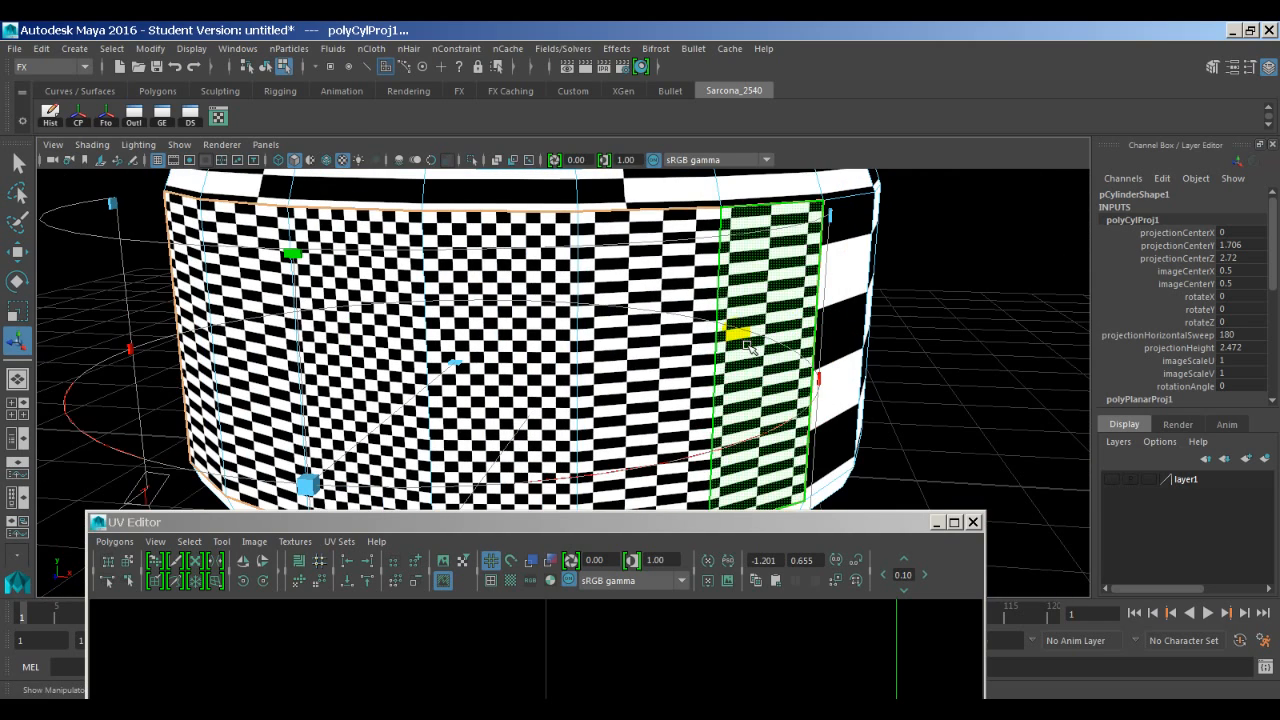
left_click_drag(800, 228, 543, 380, "alt")
right_click_drag(543, 380, 420, 325, "alt")
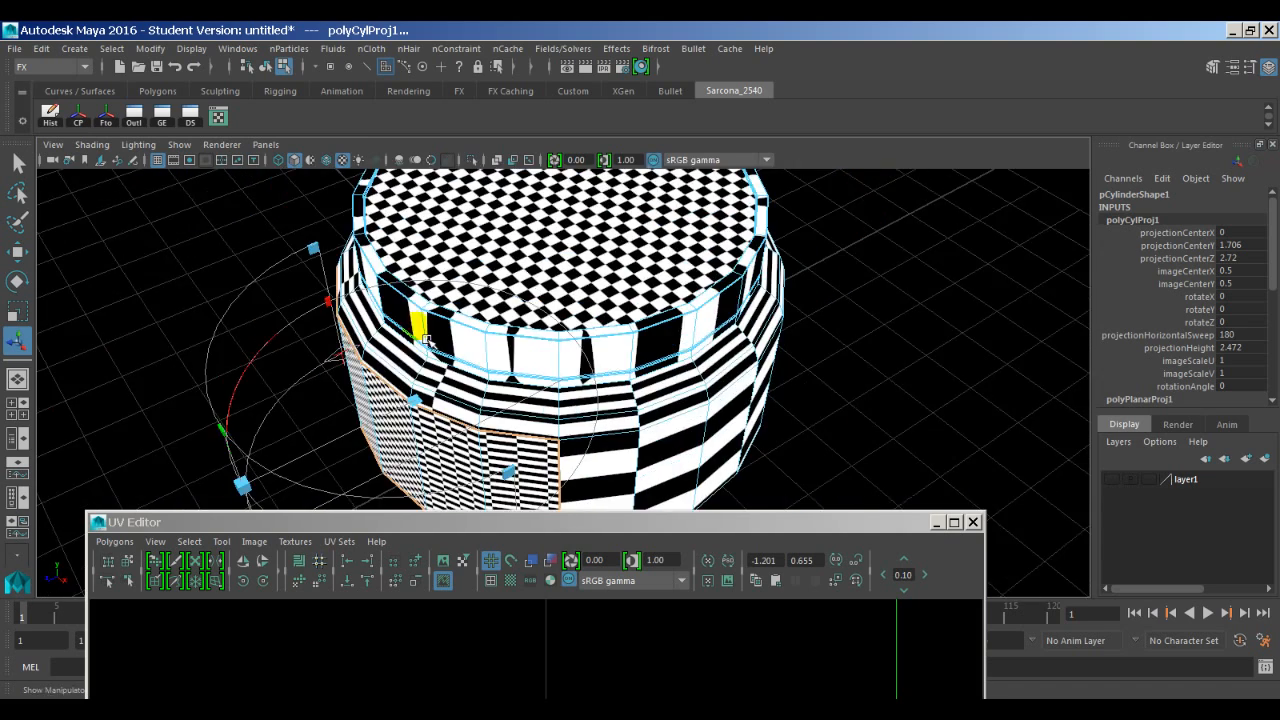
left_click_drag(418, 327, 630, 306, "alt")
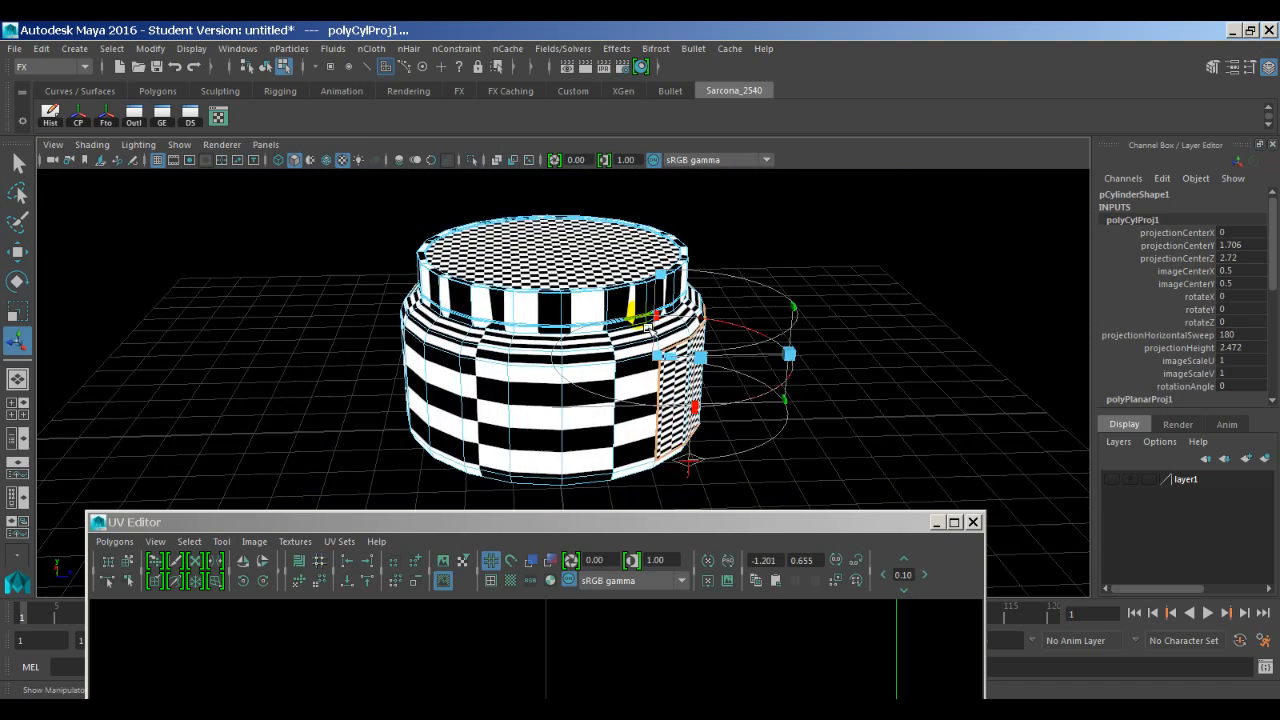
Activate the projection's transform handles from the red cross at the lower corner of its manipulator.
middle_click_drag(630, 306, 534, 258, "alt")
left_click_drag(534, 307, 572, 338, "alt")
right_click_drag(572, 338, 829, 391, "alt")
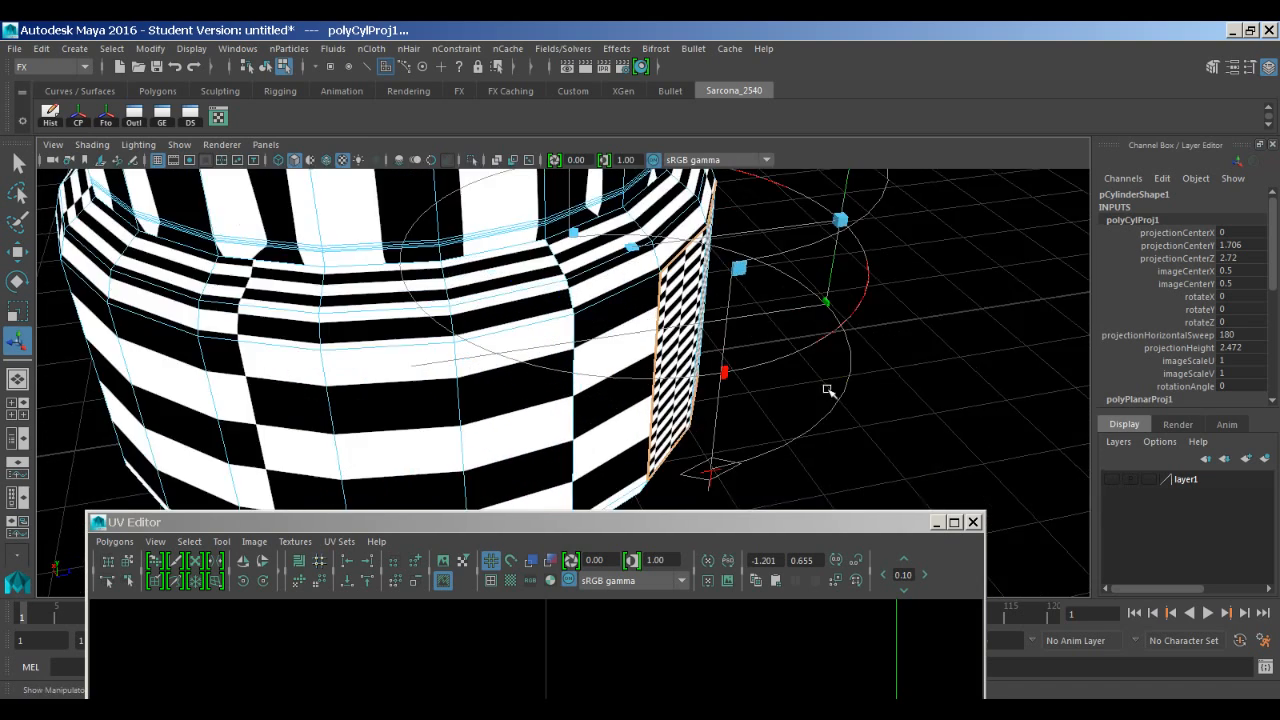
middle_click_drag(829, 391, 717, 270, "alt")
right_click_drag(717, 270, 955, 314, "alt")
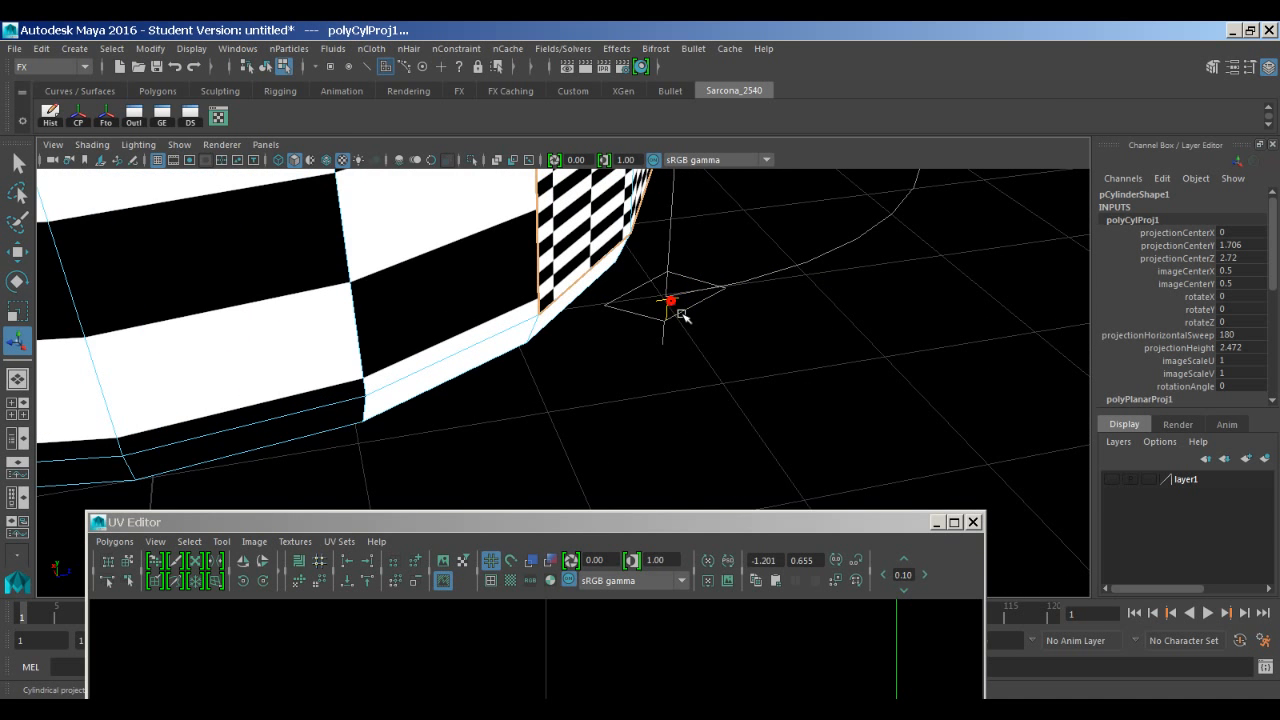
middle_click_drag(824, 285, 783, 357, "alt")
right_click_drag(783, 357, 714, 306, "alt")
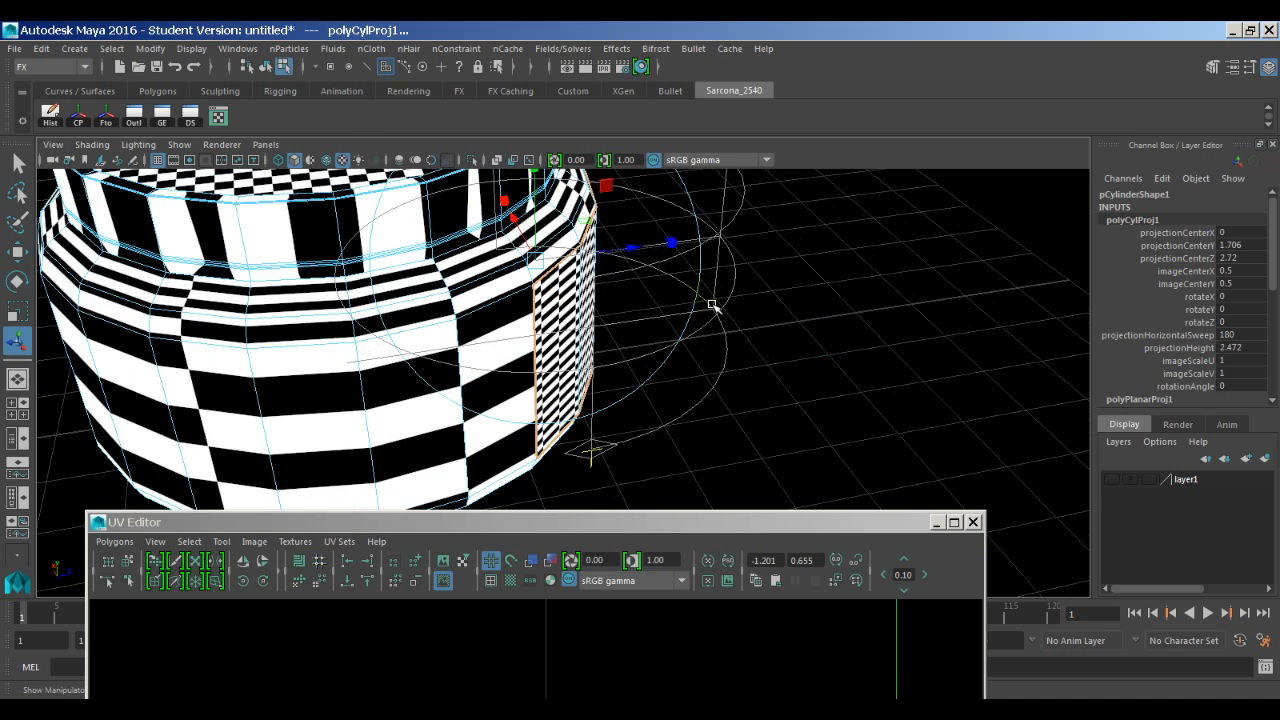
Move the cylindrical projection along Z toward the jar's centre, to a projectionCenterZ of about 0.296.
left_click_drag(714, 306, 506, 320, "alt")
left_click_drag(648, 352, 662, 323, "alt")
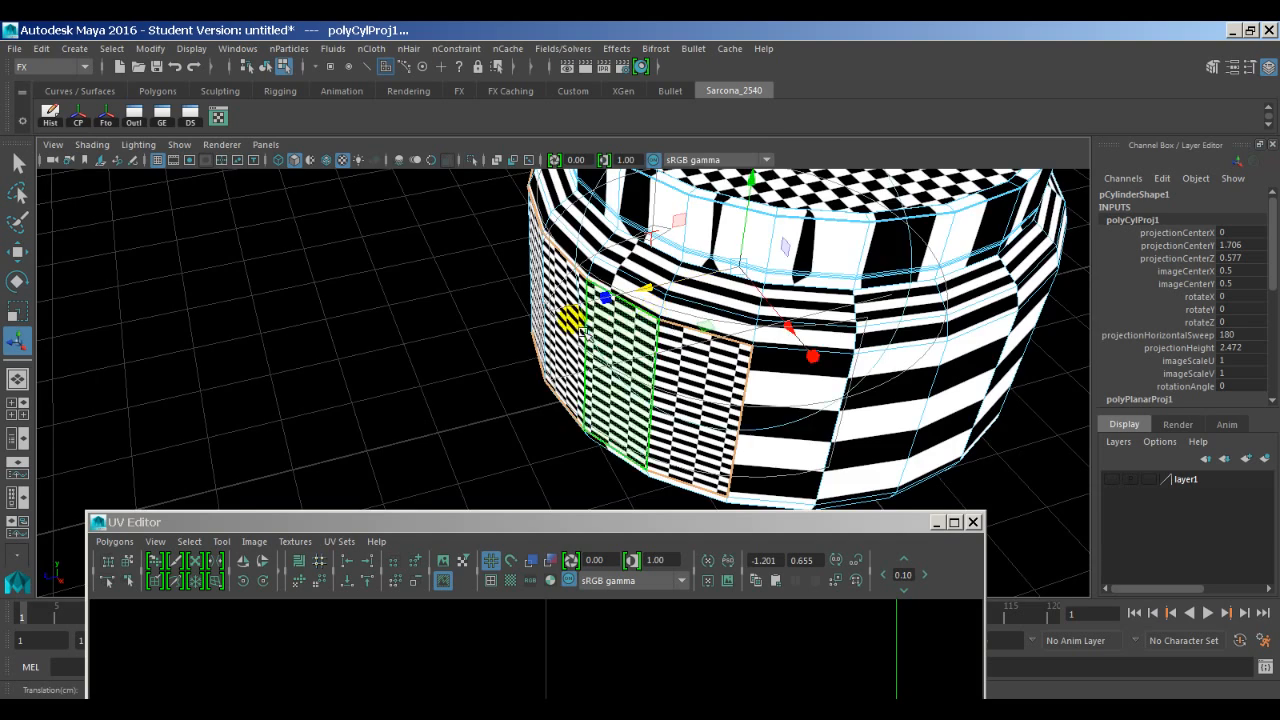
left_click_drag(583, 331, 600, 306, "alt")
right_click_drag(486, 321, 411, 339, "alt")
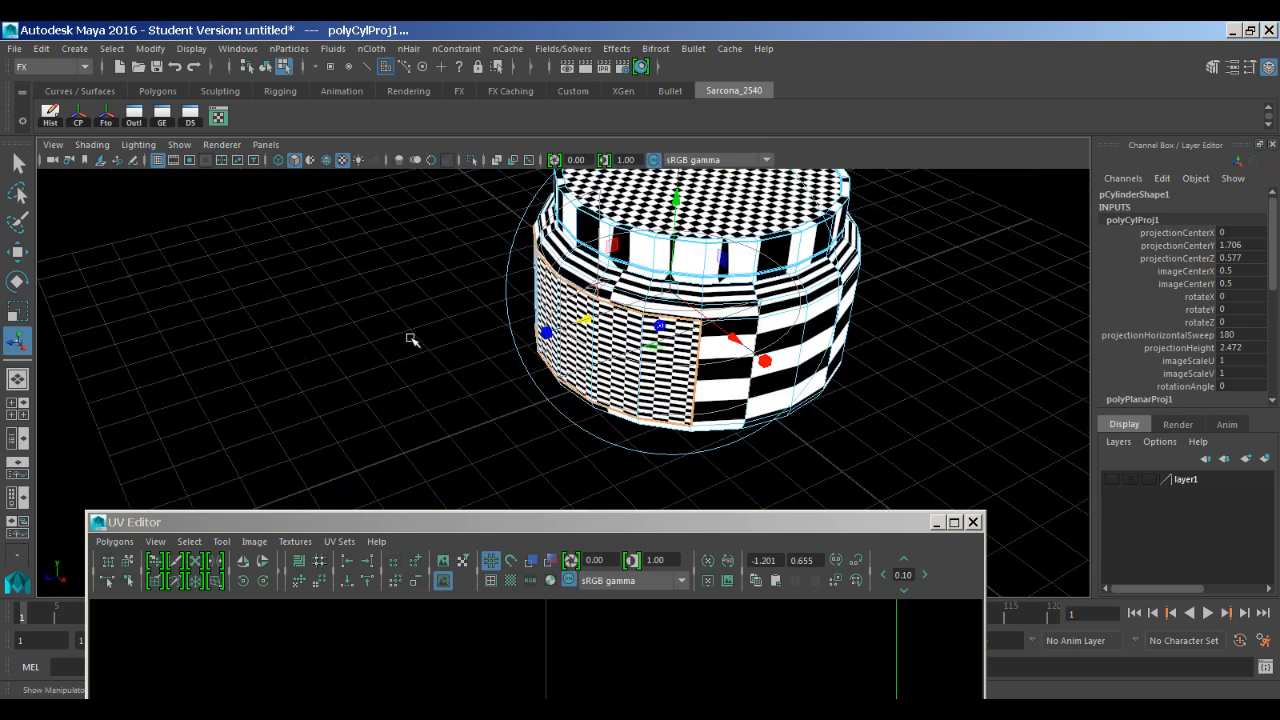
left_click_drag(411, 339, 628, 298, "alt")
right_click_drag(595, 309, 797, 330, "alt")
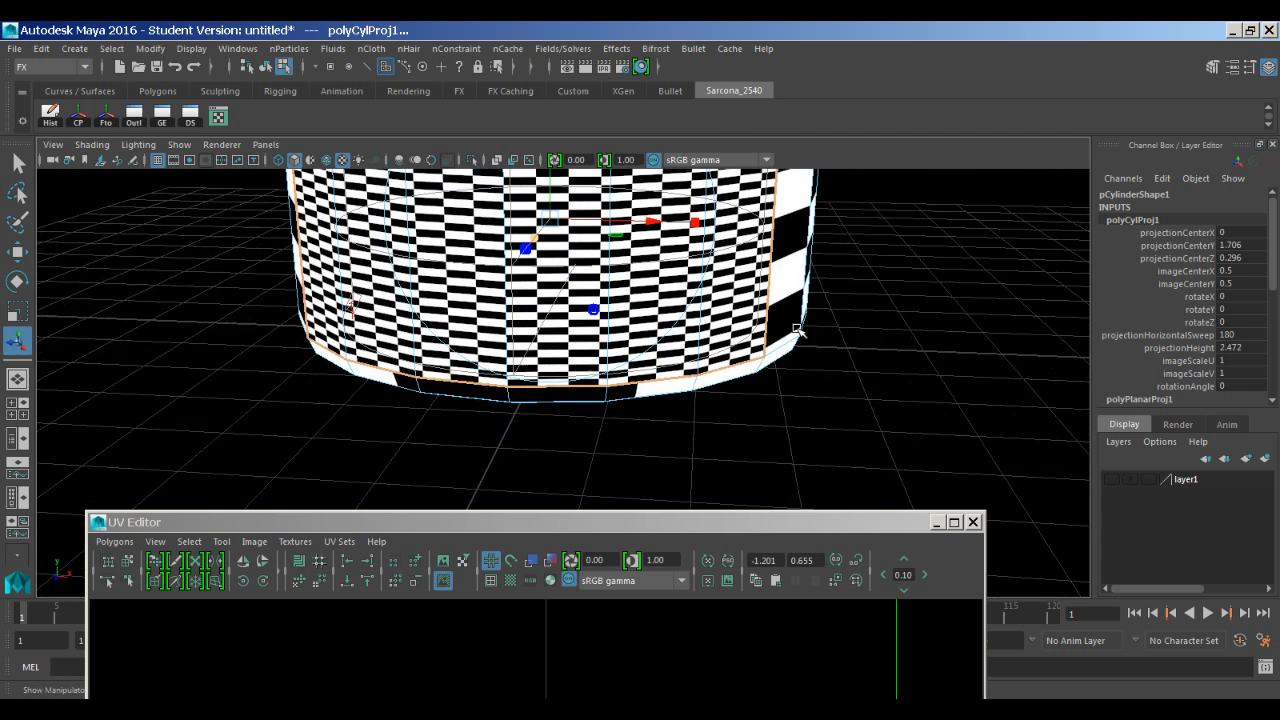
Centre the cylindrical projection on the jar's axis by setting its projectionCenterZ to 0.
left_click_drag(478, 289, 820, 322, "alt")
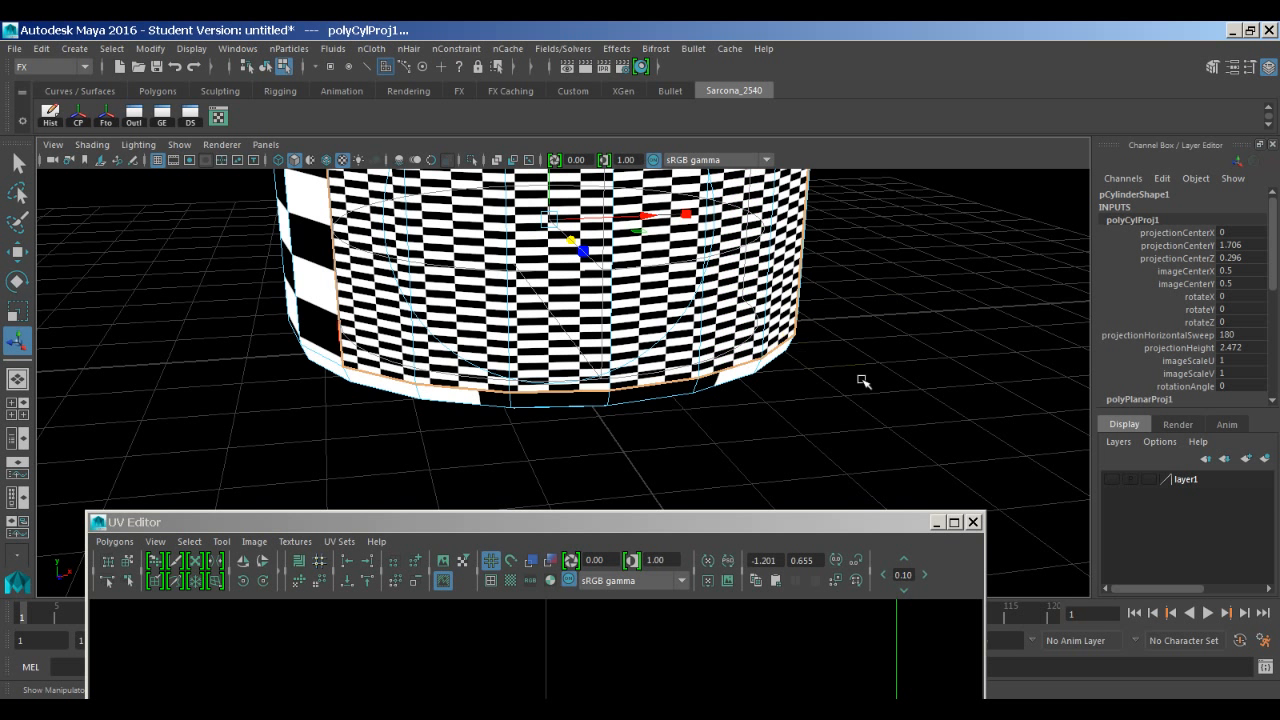
left_click_drag(862, 381, 320, 288, "alt")
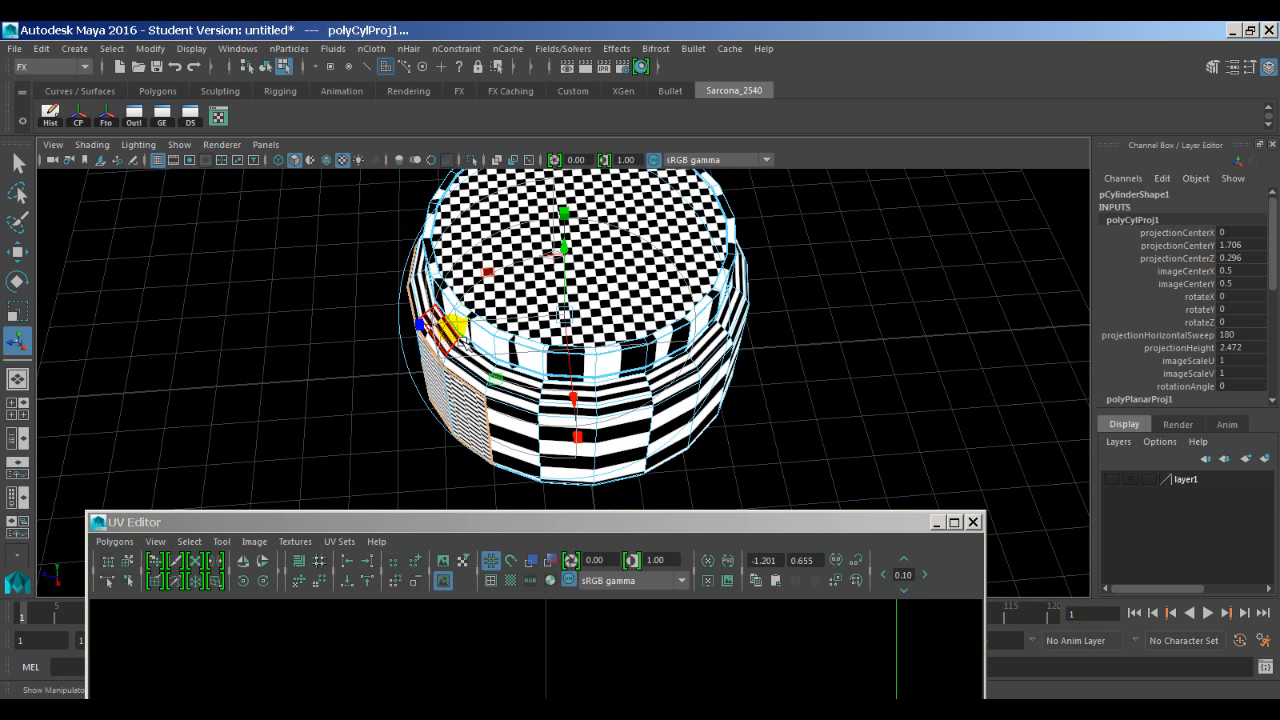
left_click_drag(477, 336, 350, 328)
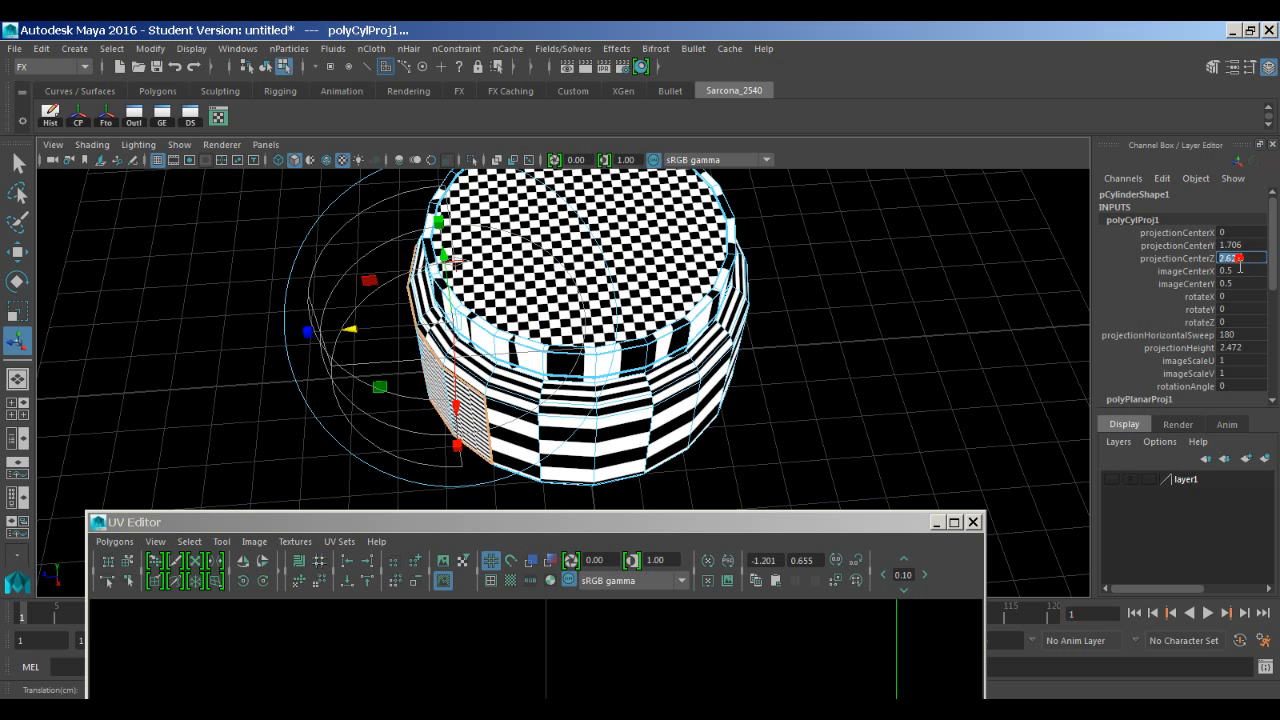
left_click_drag(366, 342, 396, 351)
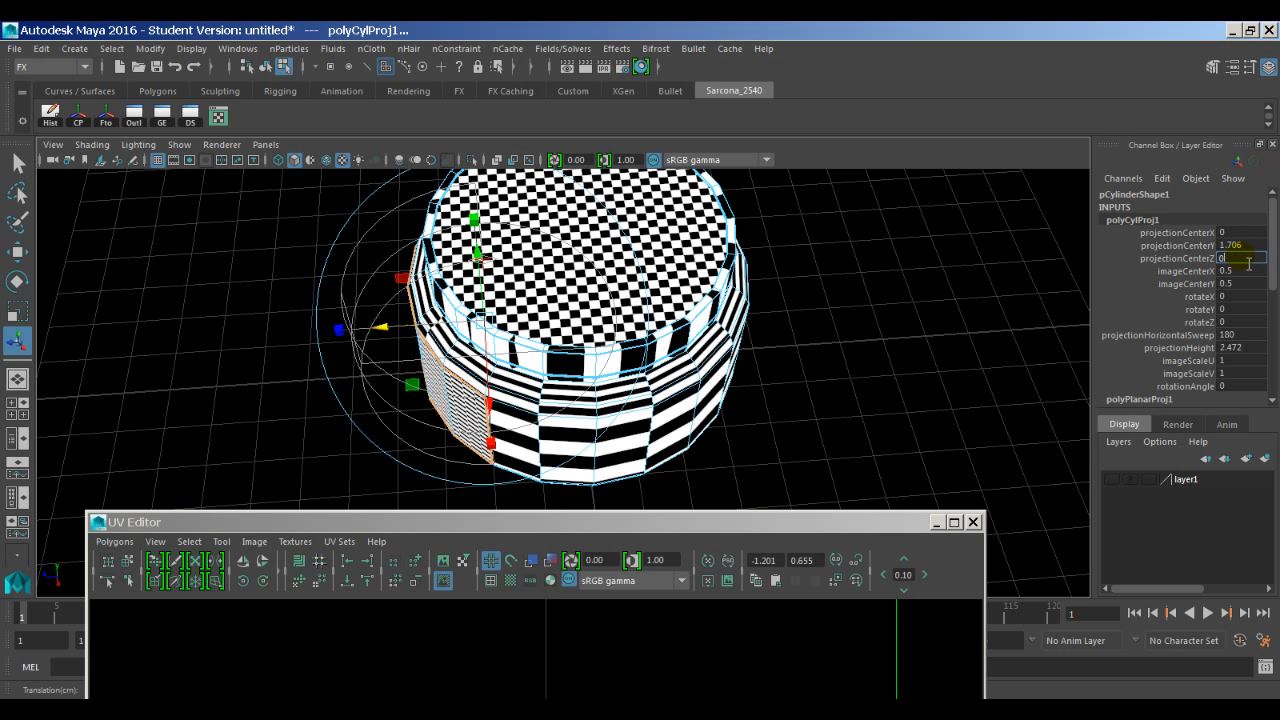
key("Return")
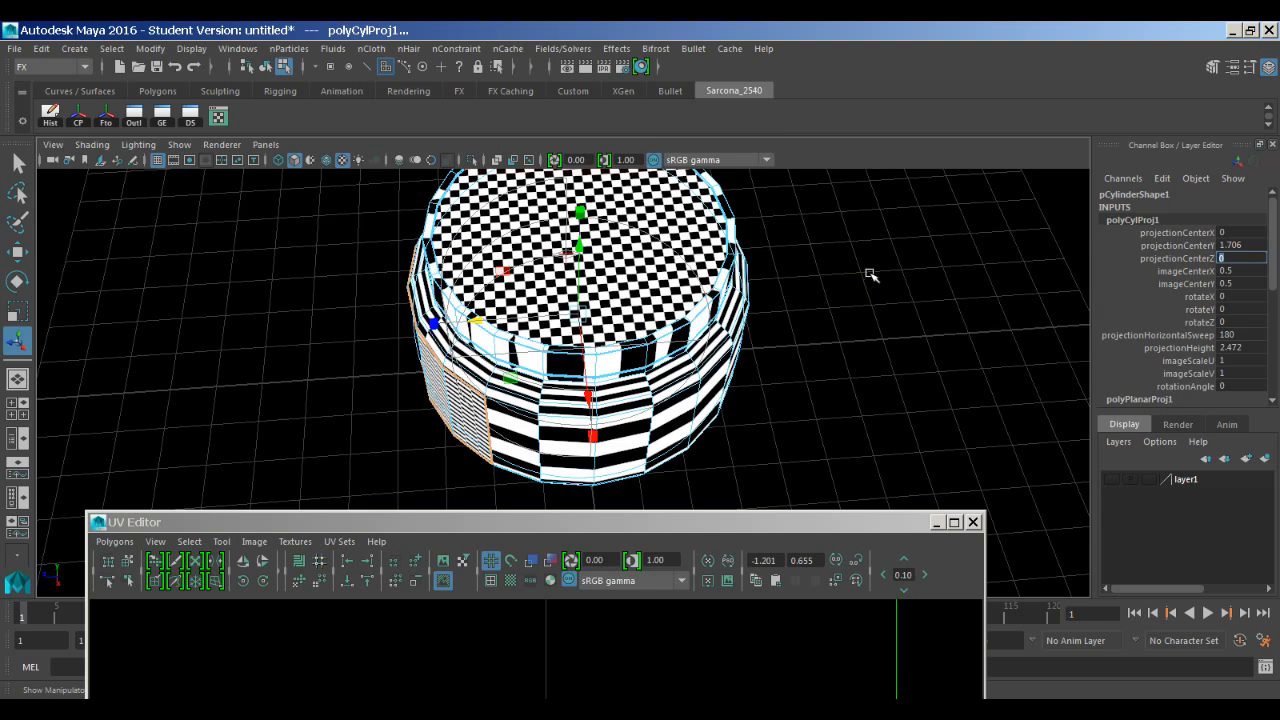
Stretch the cylindrical projection vertically to a projectionHeight of about 7.2.
left_click_drag(614, 360, 811, 320, "alt")
right_click_drag(811, 320, 985, 332, "alt")
left_click_drag(858, 326, 652, 362, "alt")
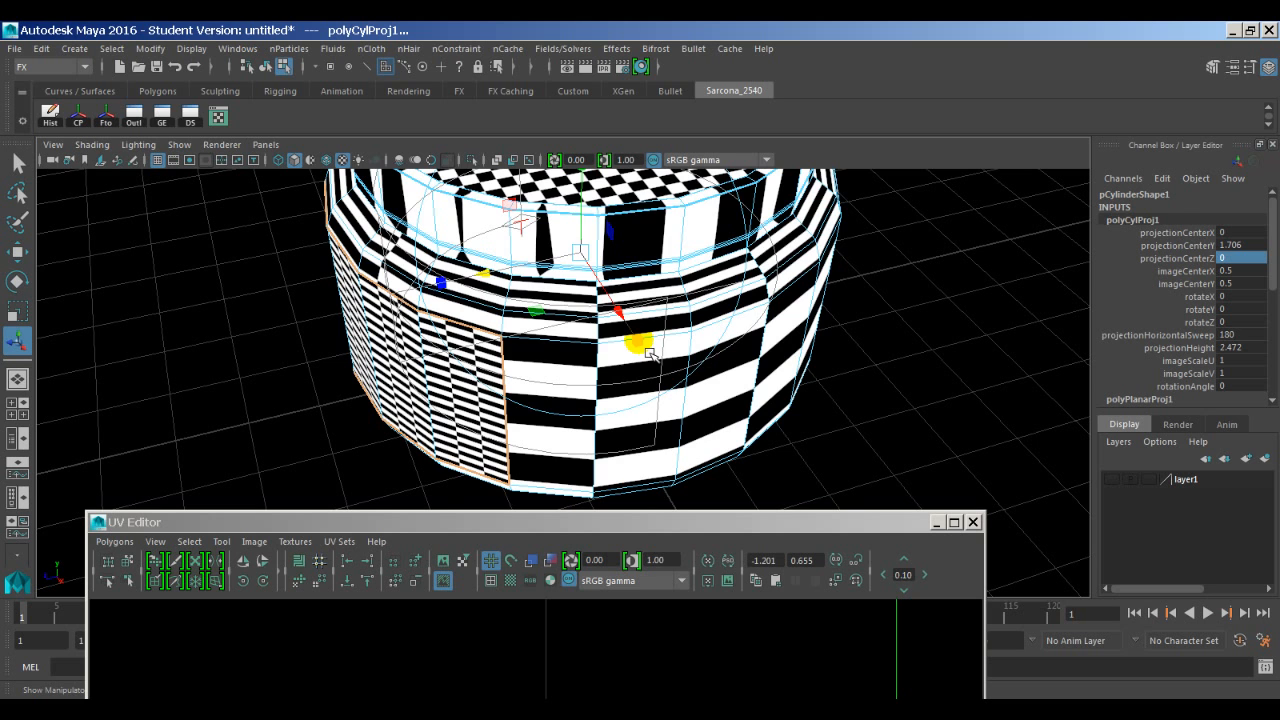
left_click_drag(638, 286, 629, 266)
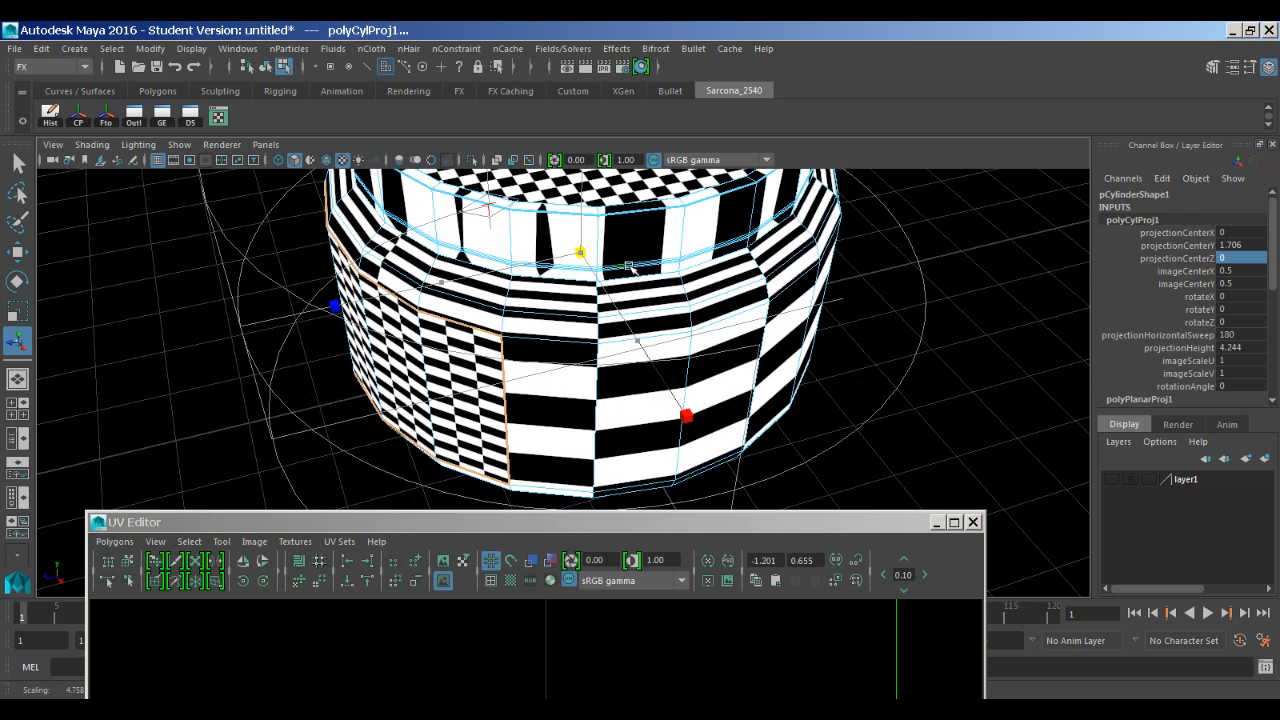
right_click_drag(697, 312, 622, 346, "alt")
left_click_drag(622, 346, 588, 331, "alt")
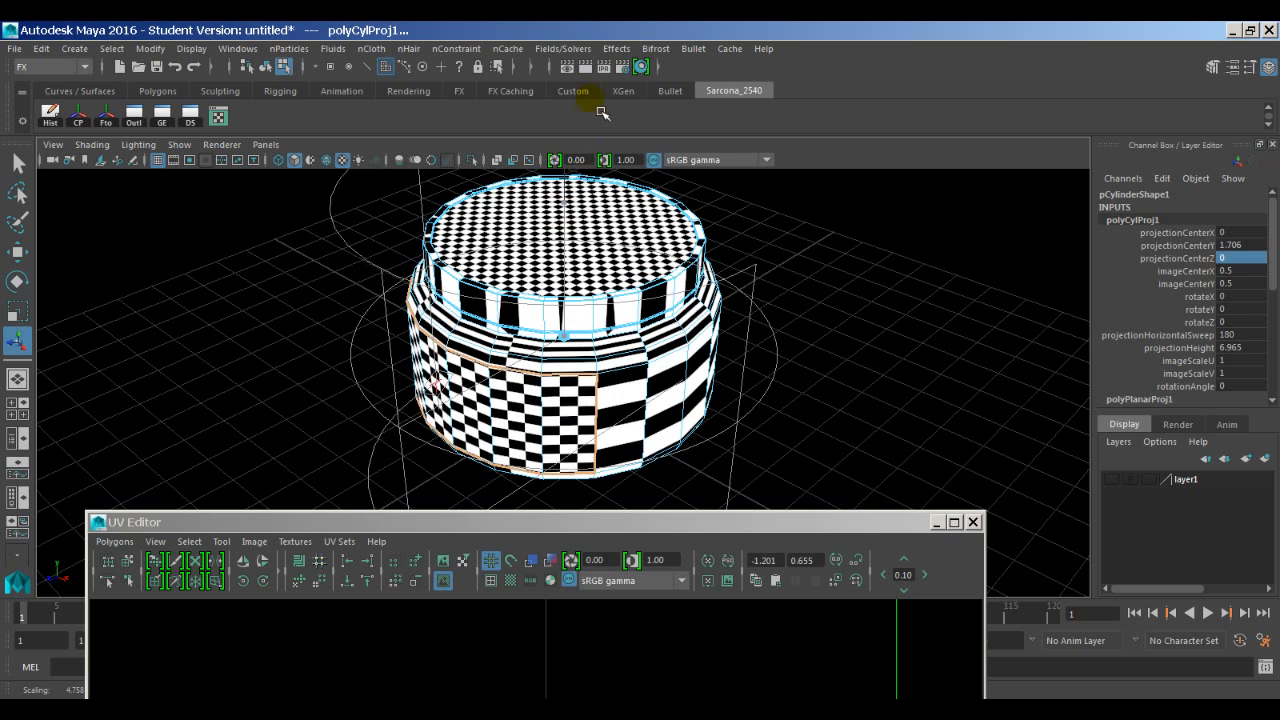
left_click_drag(602, 113, 602, 106)
Increase the cylindrical projection's height further to about 10.3 so the label's checks become square.
left_click_drag(528, 314, 612, 225, "alt")
middle_click_drag(643, 281, 640, 318, "alt")
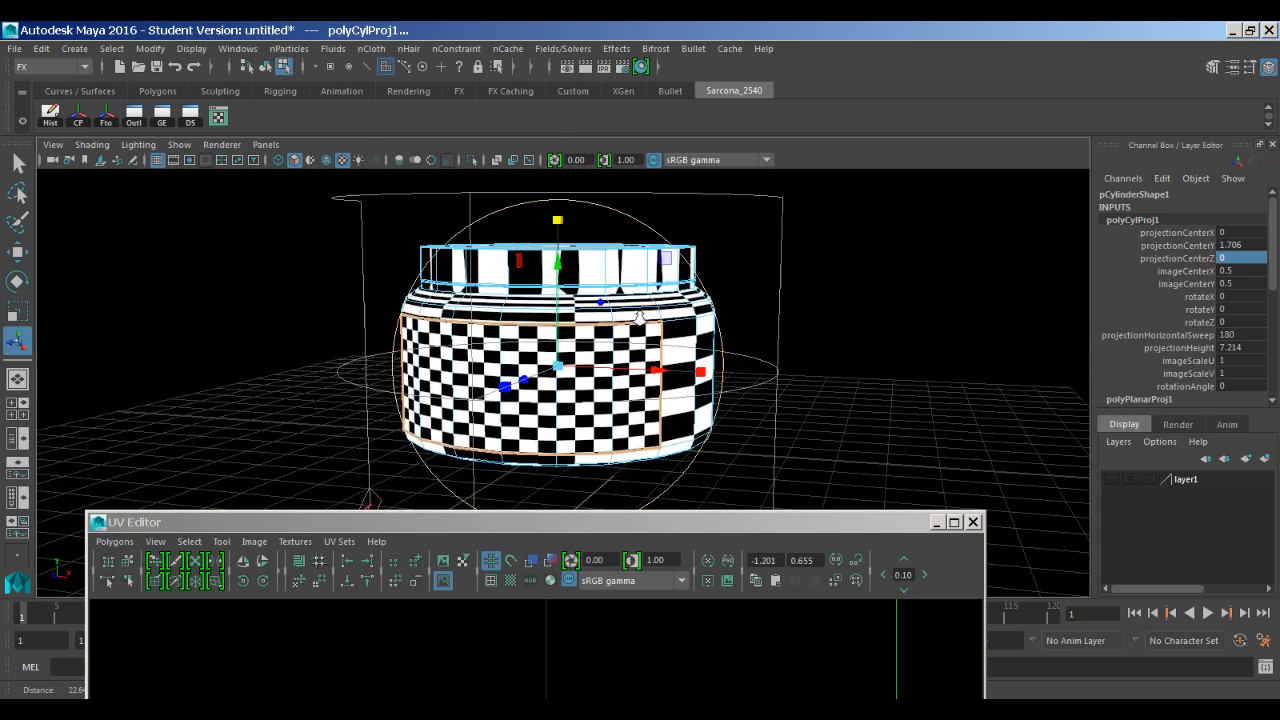
right_click_drag(640, 318, 615, 271, "alt")
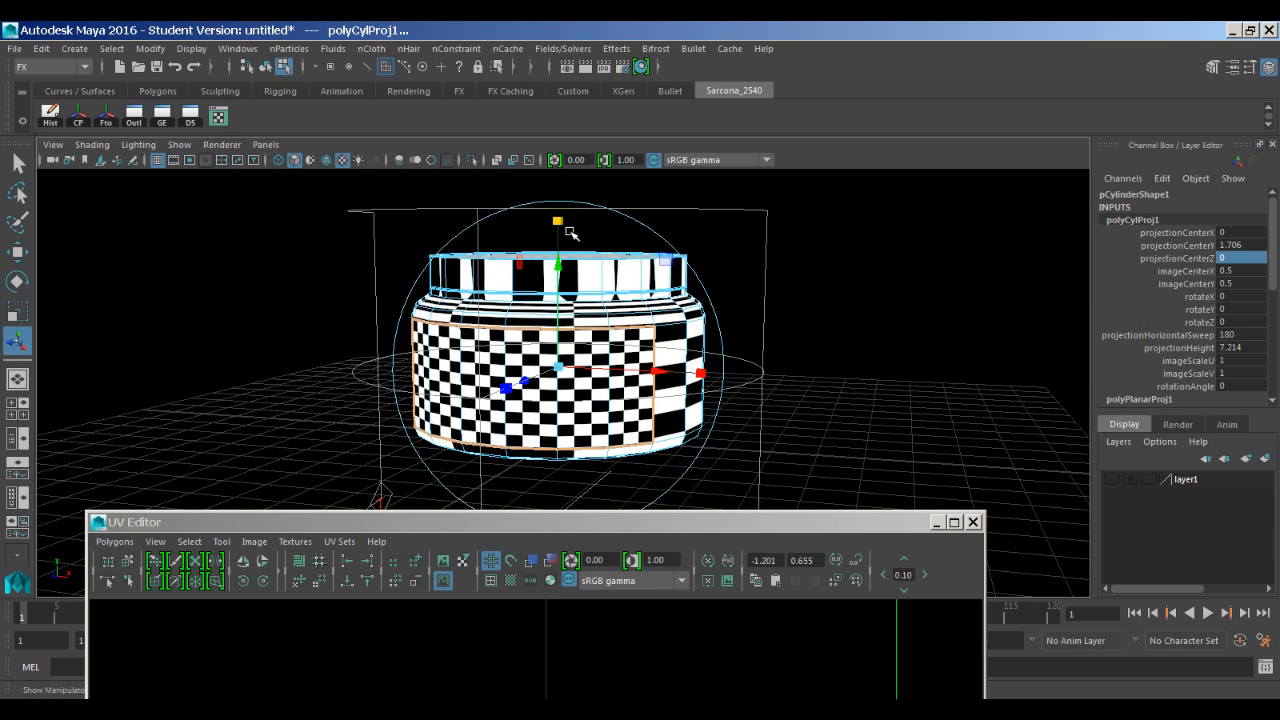
left_click_drag(570, 233, 573, 188)
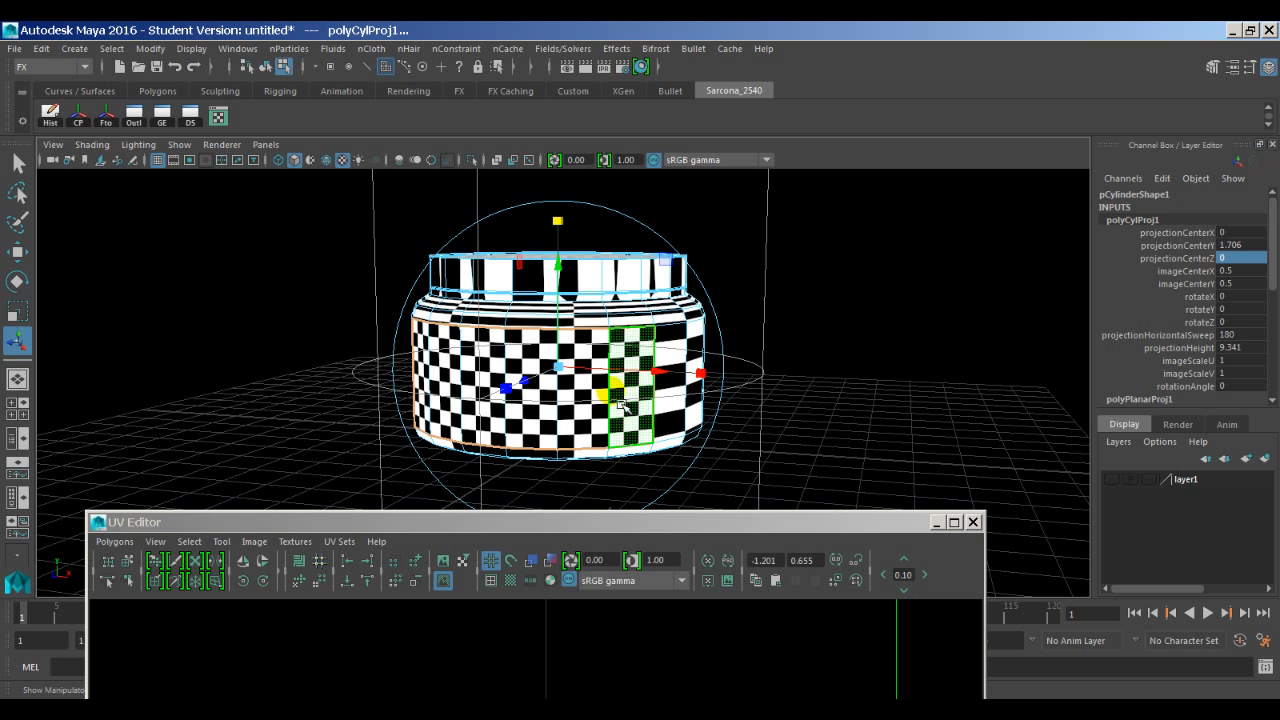
right_click_drag(530, 388, 612, 406, "alt")
left_click_drag(612, 406, 634, 394, "alt")
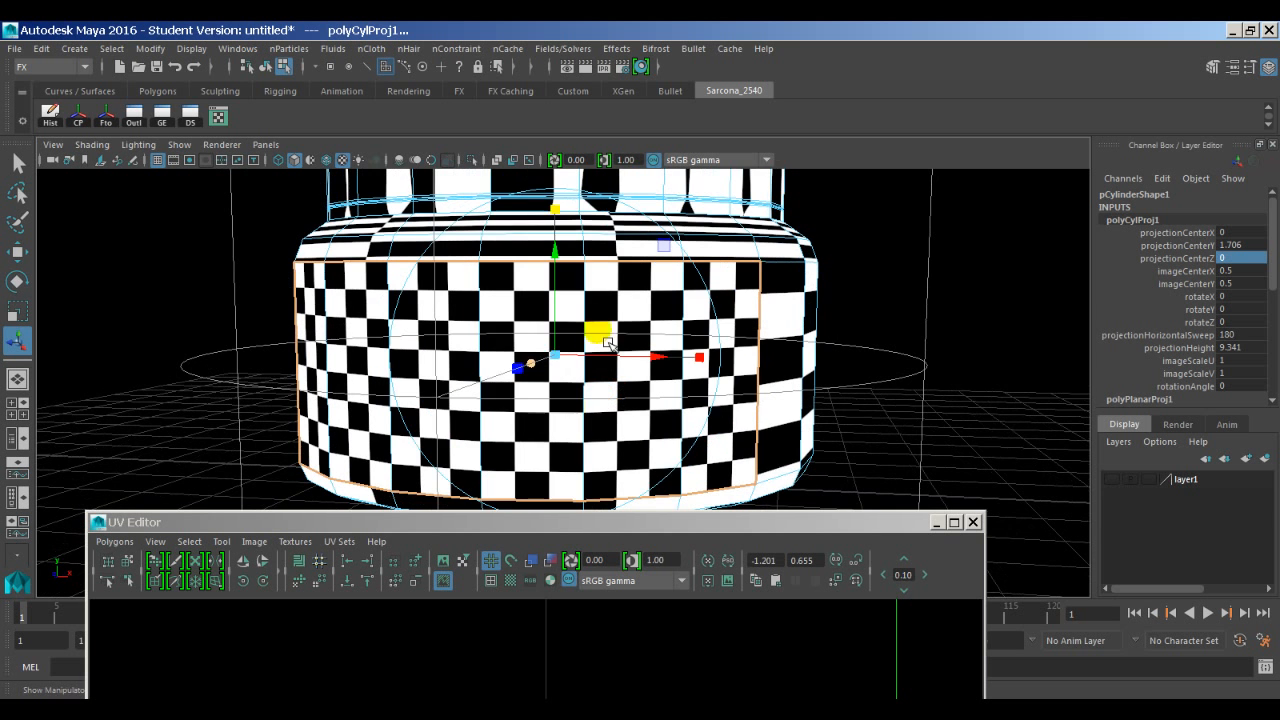
left_click_drag(569, 225, 566, 200)
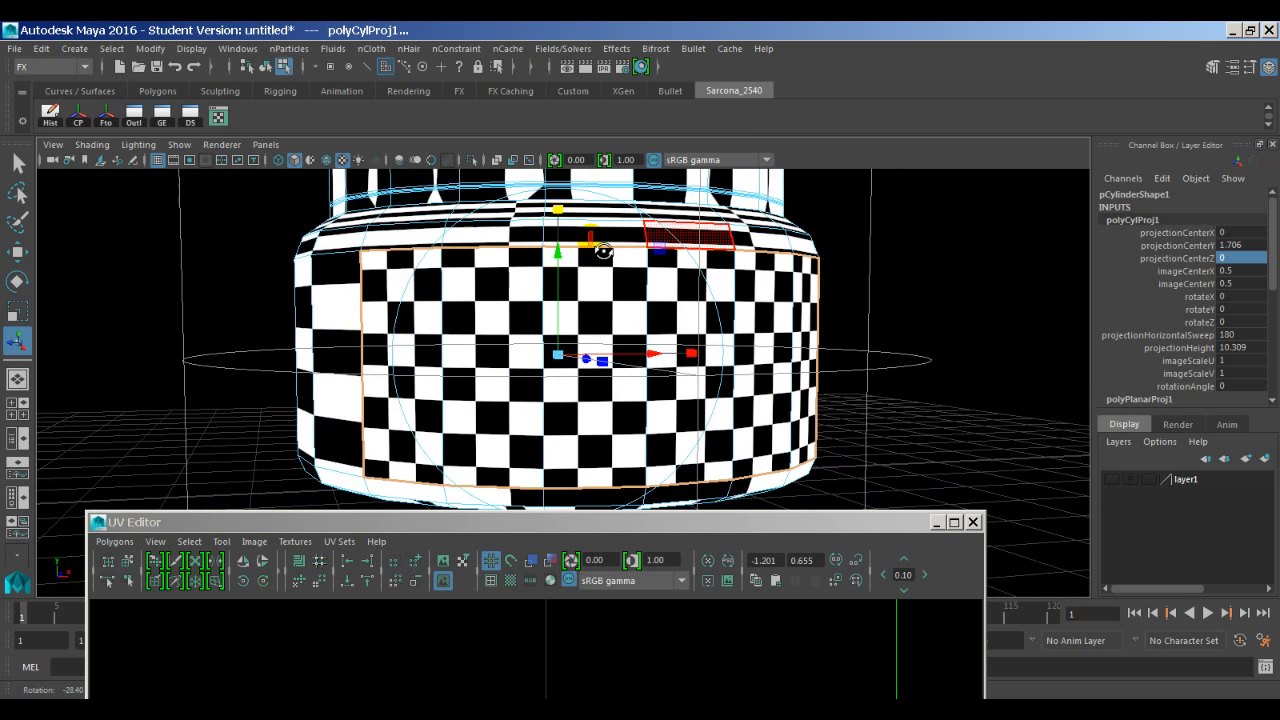
left_click_drag(545, 254, 537, 254, "alt")
Move the label's UV strip above the large lid circle outside the 0–1 square, to about imageCenterX -1.212 and imageCenterY 1.199.
left_click_drag(408, 525, 372, 136)
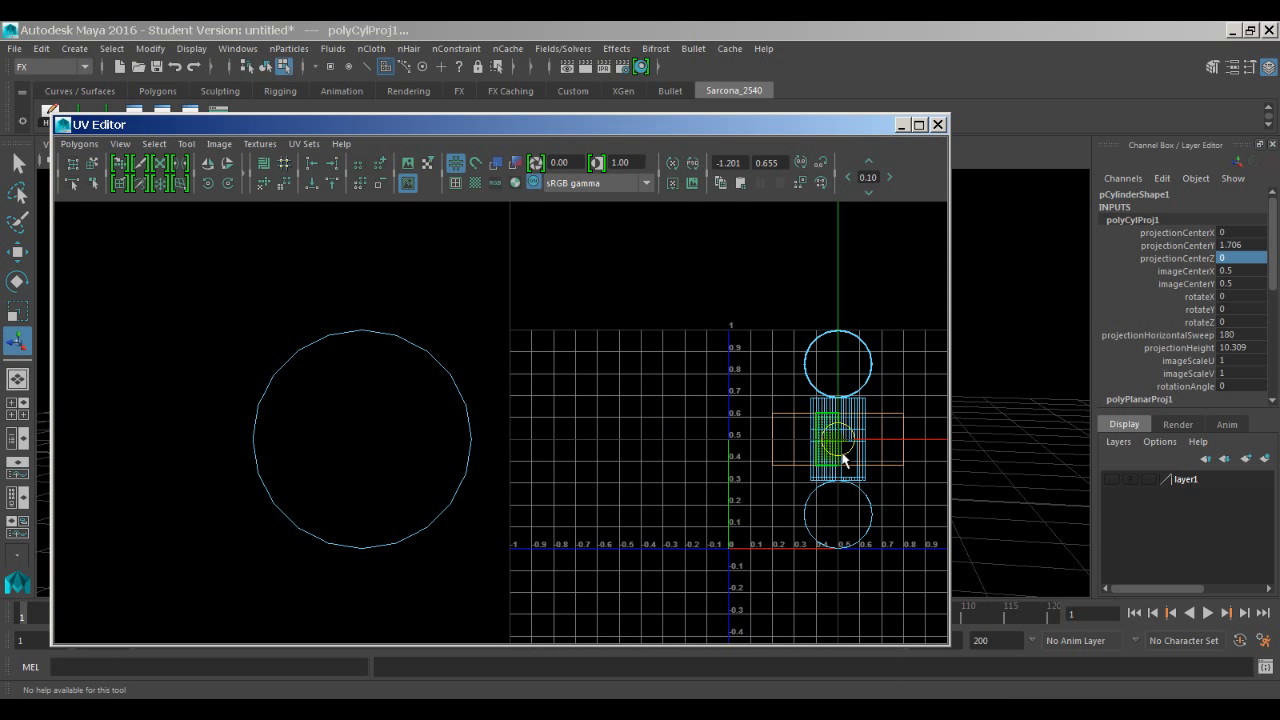
left_click_drag(842, 456, 466, 305)
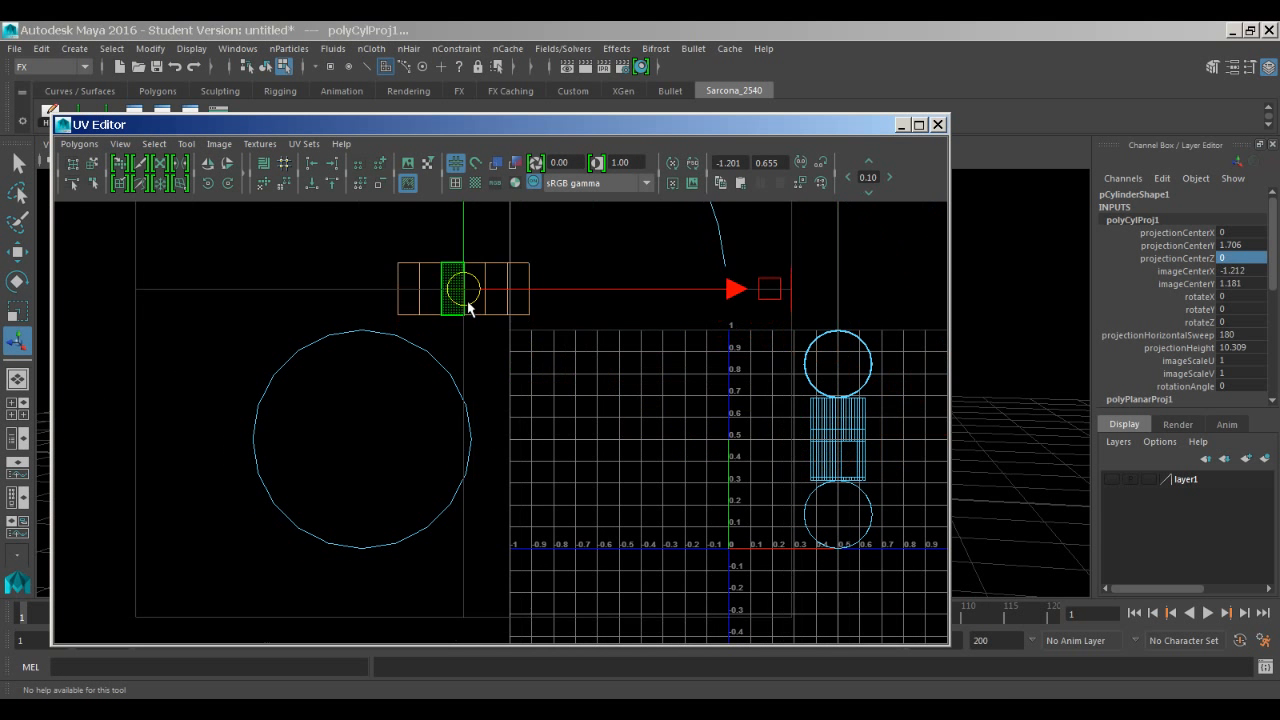
middle_click_drag(466, 305, 477, 400, "alt")
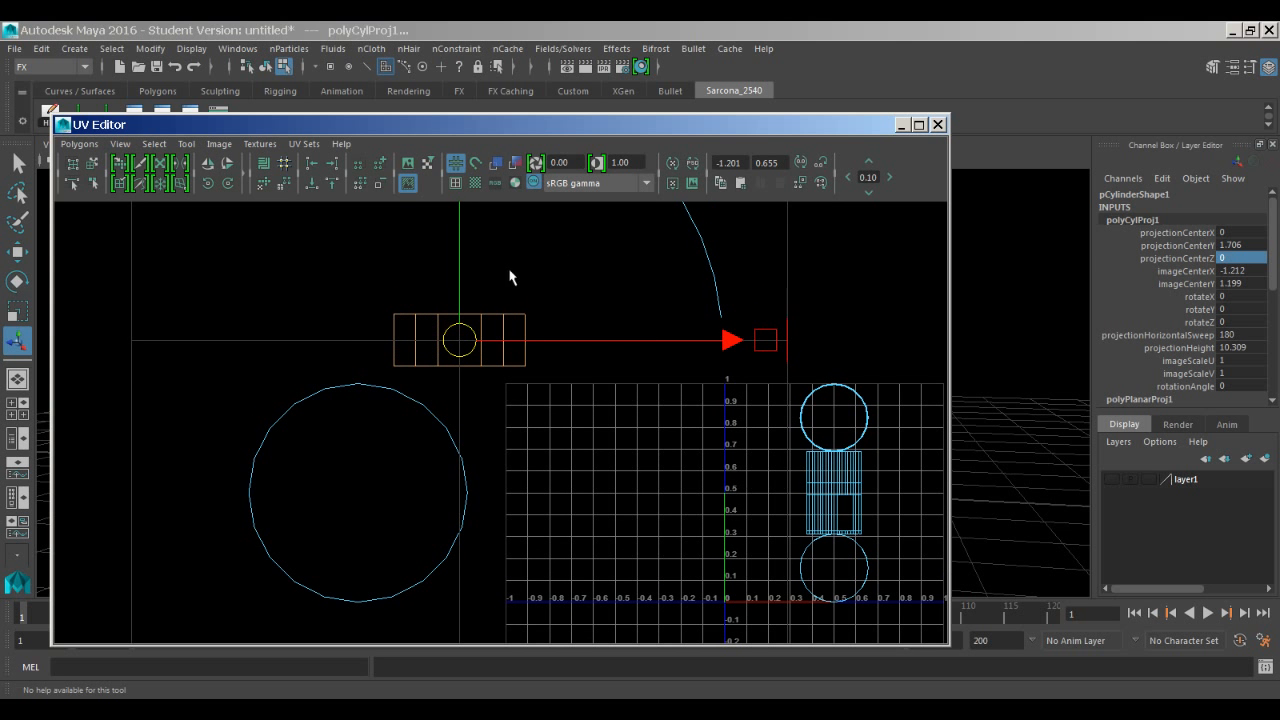
middle_click_drag(509, 277, 512, 257, "alt")
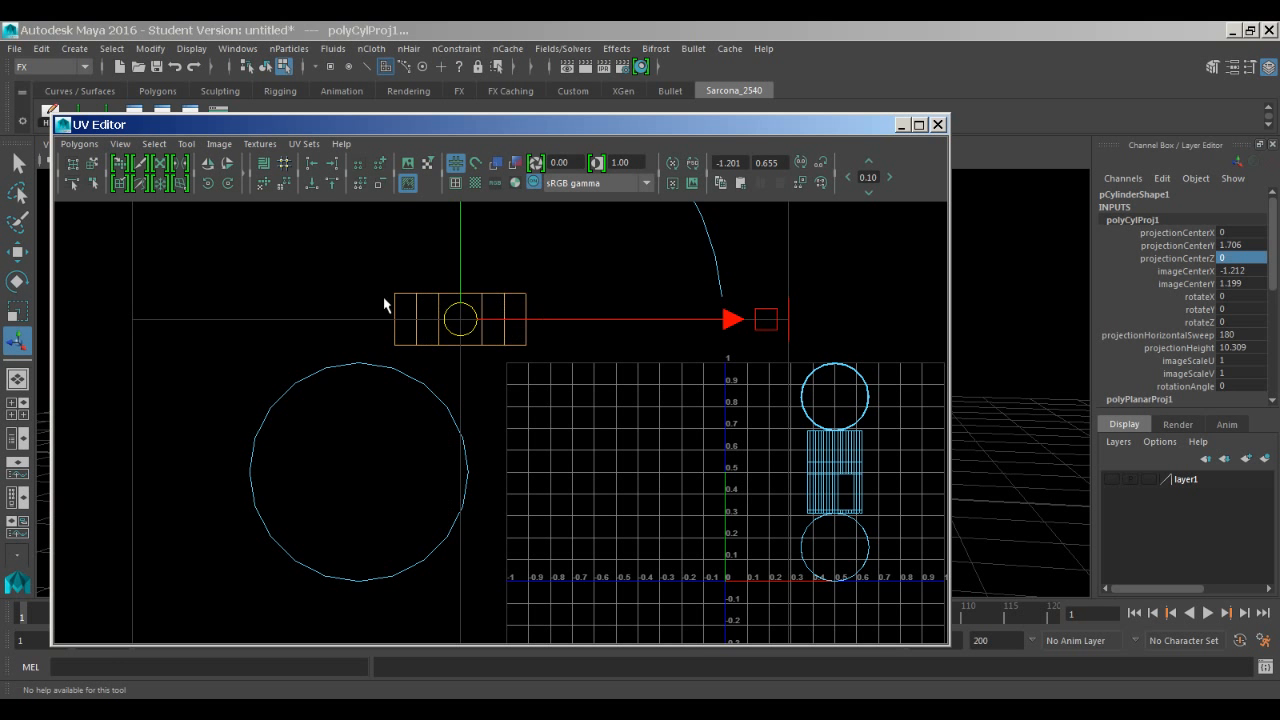
left_click(277, 420)
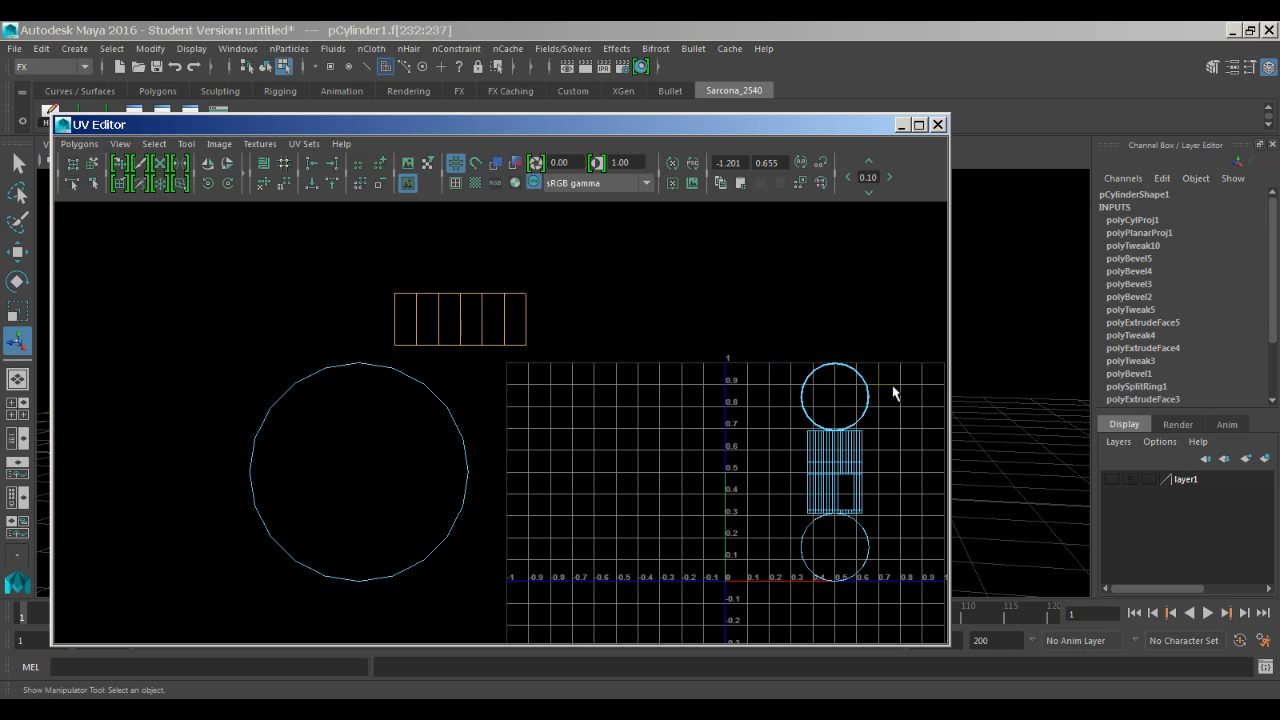
Select the remaining stacked shells inside the 0–1 square and check which jar faces they cover.
middle_click_drag(893, 393, 650, 362, "alt")
left_click_drag(590, 318, 810, 626)
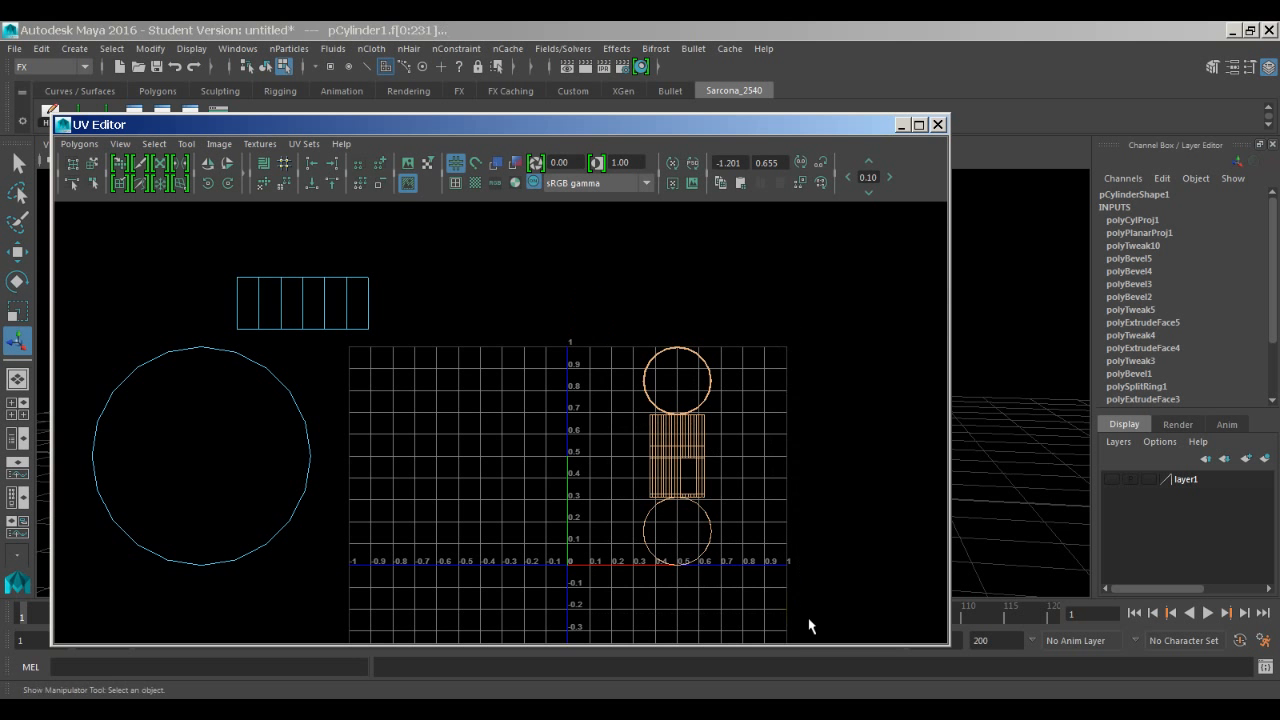
left_click_drag(686, 124, 665, 497)
right_click_drag(759, 313, 410, 314, "alt")
left_click_drag(530, 322, 571, 371, "alt")
left_click_drag(582, 500, 600, 109)
Select the UVs of the remaining stacked shells inside the 0–1 square and scale them down uniformly.
right_click_drag(620, 382, 686, 381)
left_click_drag(580, 250, 770, 580)
key("w")
middle_click_drag(710, 495, 577, 450)
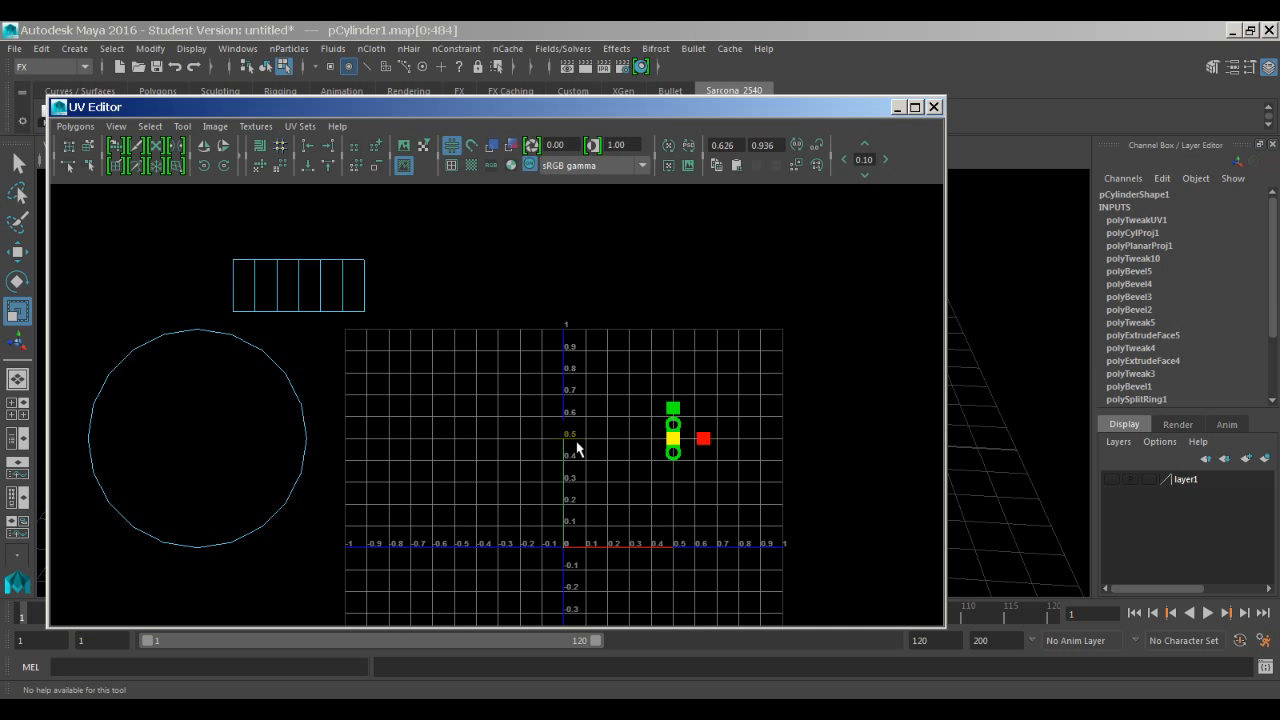
Move the shrunken shells beside the UV origin, into the lower-left corner of the 0–1 square.
key("w")
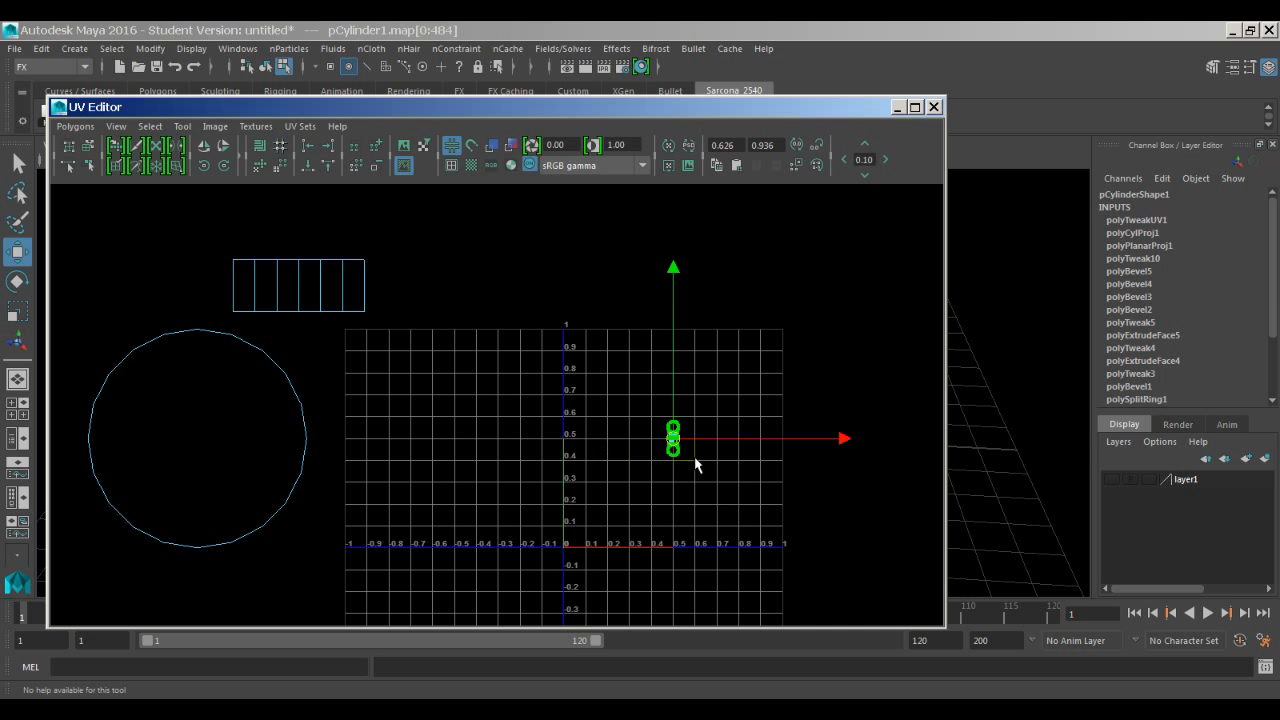
middle_click_drag(684, 455, 618, 456)
right_click_drag(618, 456, 649, 434, "alt")
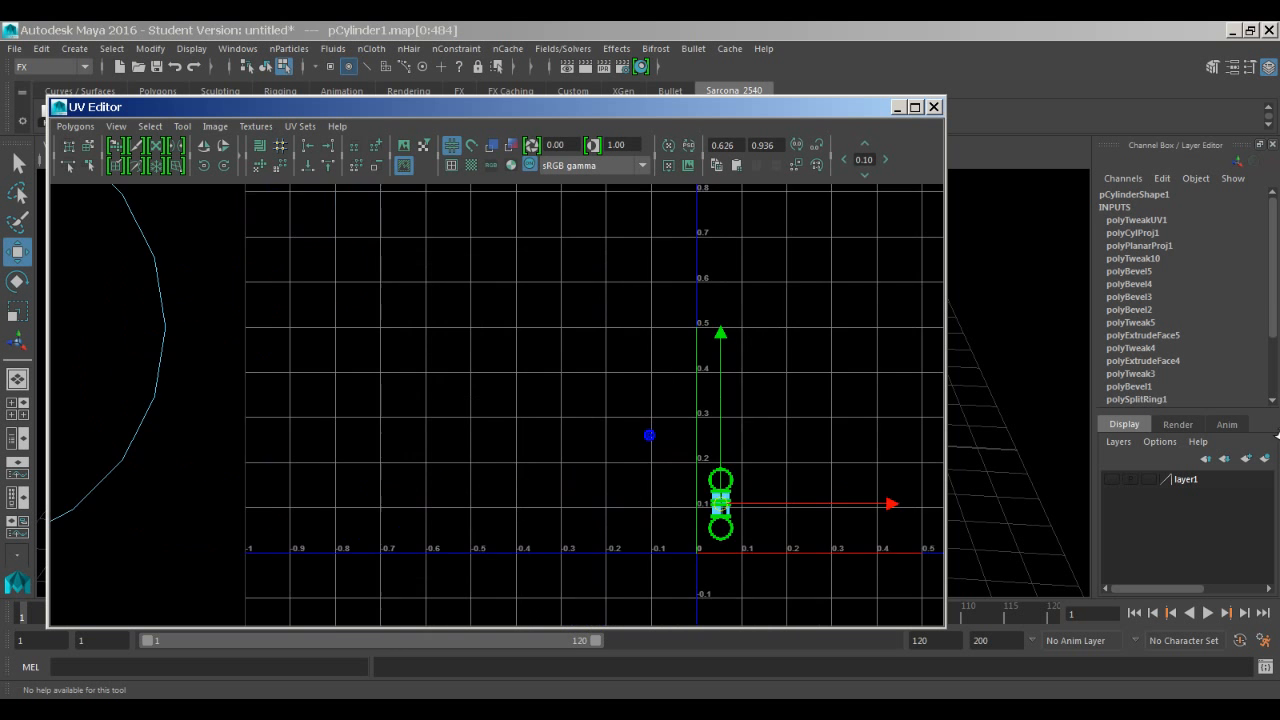
middle_click_drag(823, 451, 685, 373, "alt")
middle_click_drag(652, 438, 560, 394, "alt")
right_click_drag(563, 400, 557, 389, "alt")
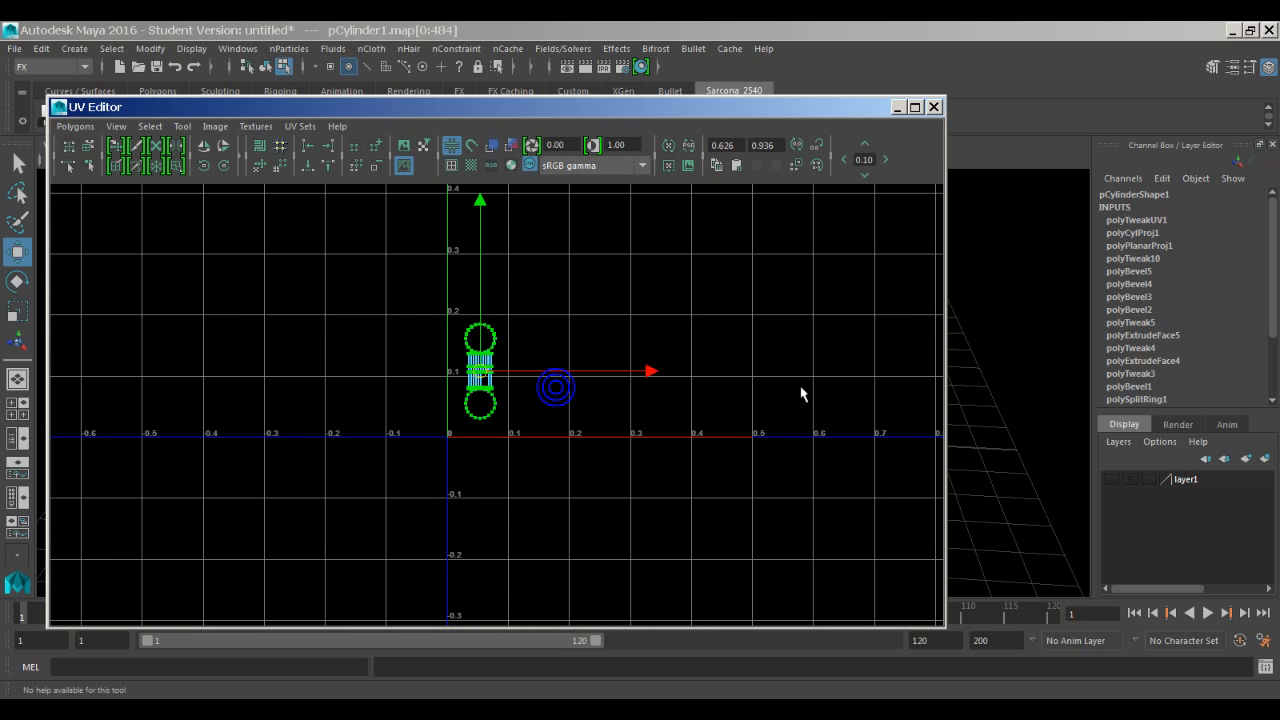
Cycle the view background through its colour presets and back to black.
key("alt+b")
key("alt+b")
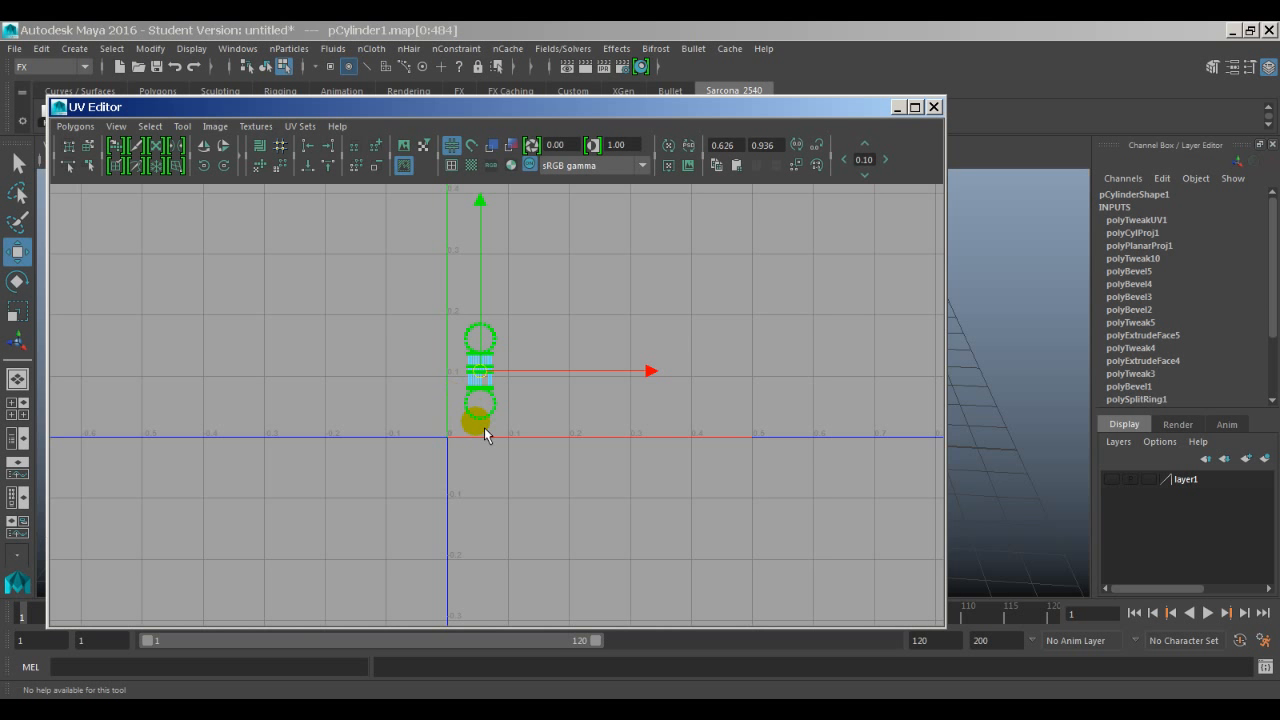
key("alt+b")
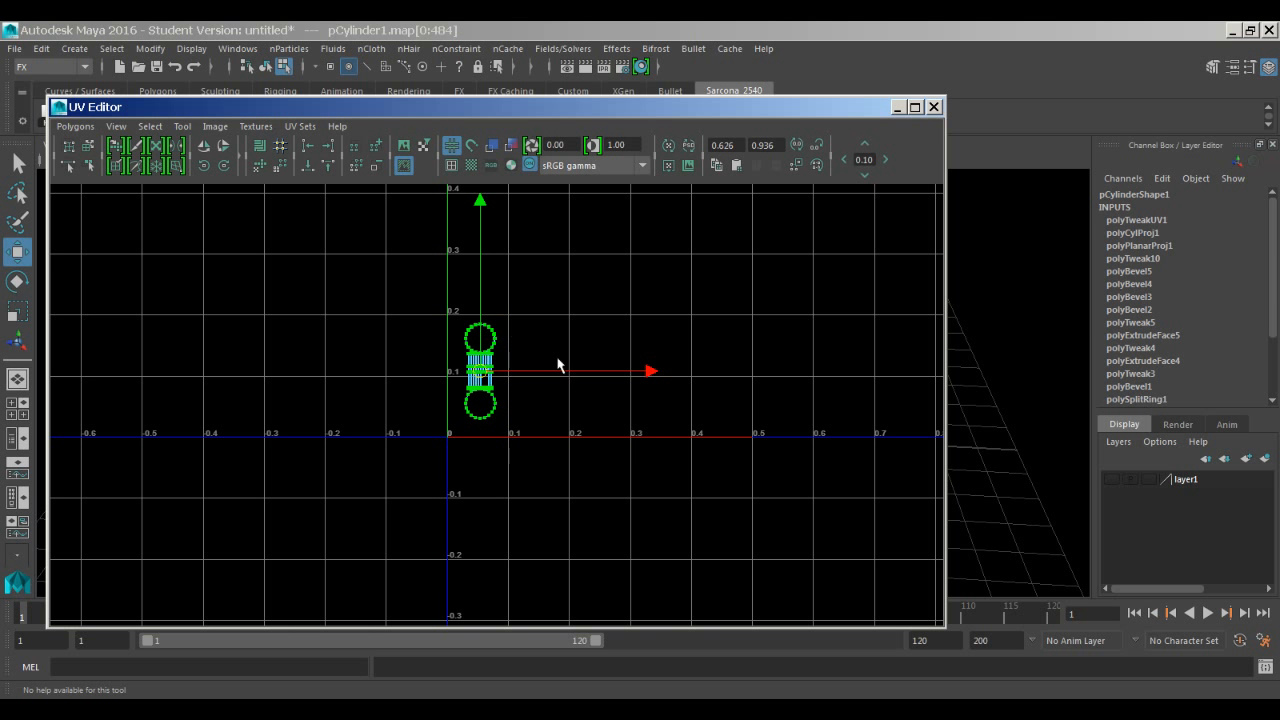
Select the UVs of the label strip and the large lid circle and move them together toward the 0–1 square's upper-right corner.
right_click_drag(778, 406, 306, 372, "alt")
right_click_drag(662, 412, 225, 390, "alt")
right_click_drag(484, 409, 226, 390, "alt")
middle_click_drag(434, 384, 505, 470, "alt")
left_click_drag(380, 340, 195, 532)
left_click_drag(314, 397, 678, 397)
left_click_drag(650, 449, 672, 432)
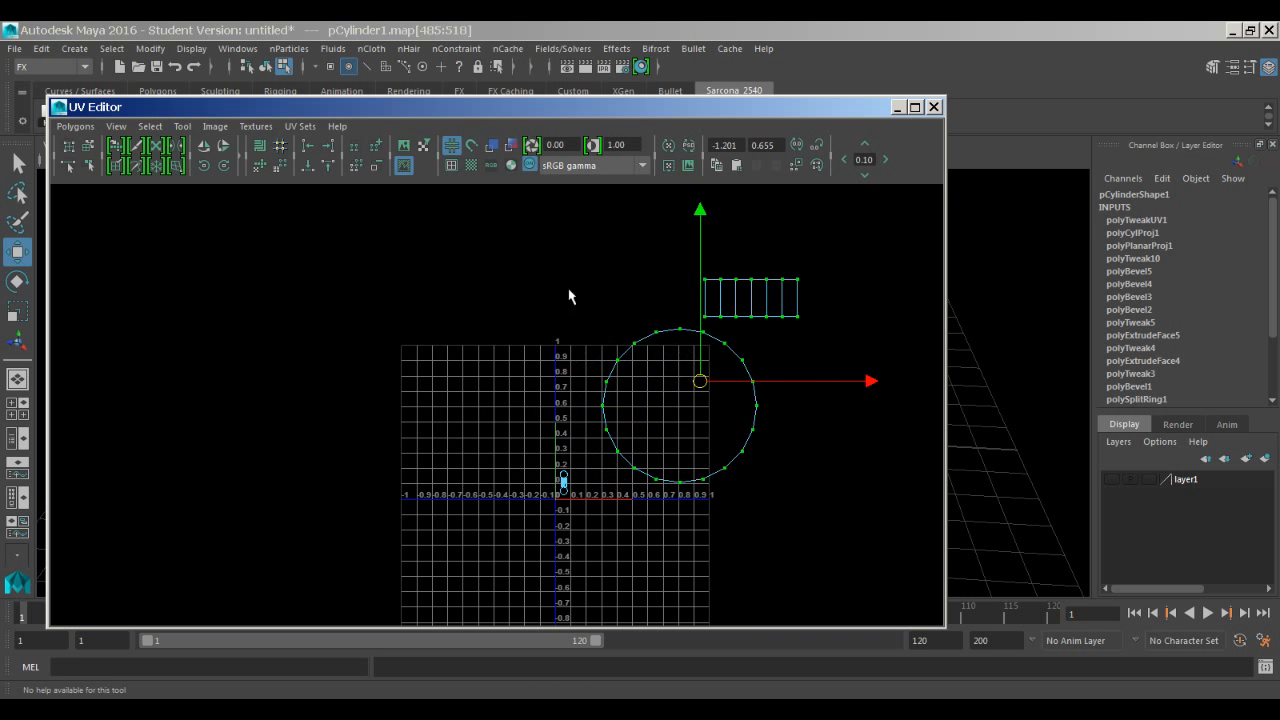
middle_click_drag(571, 294, 522, 326, "alt")
Enlarge only the label strip's UVs uniformly and compare the checker size on the label with the lid.
left_click_drag(491, 108, 505, 463)
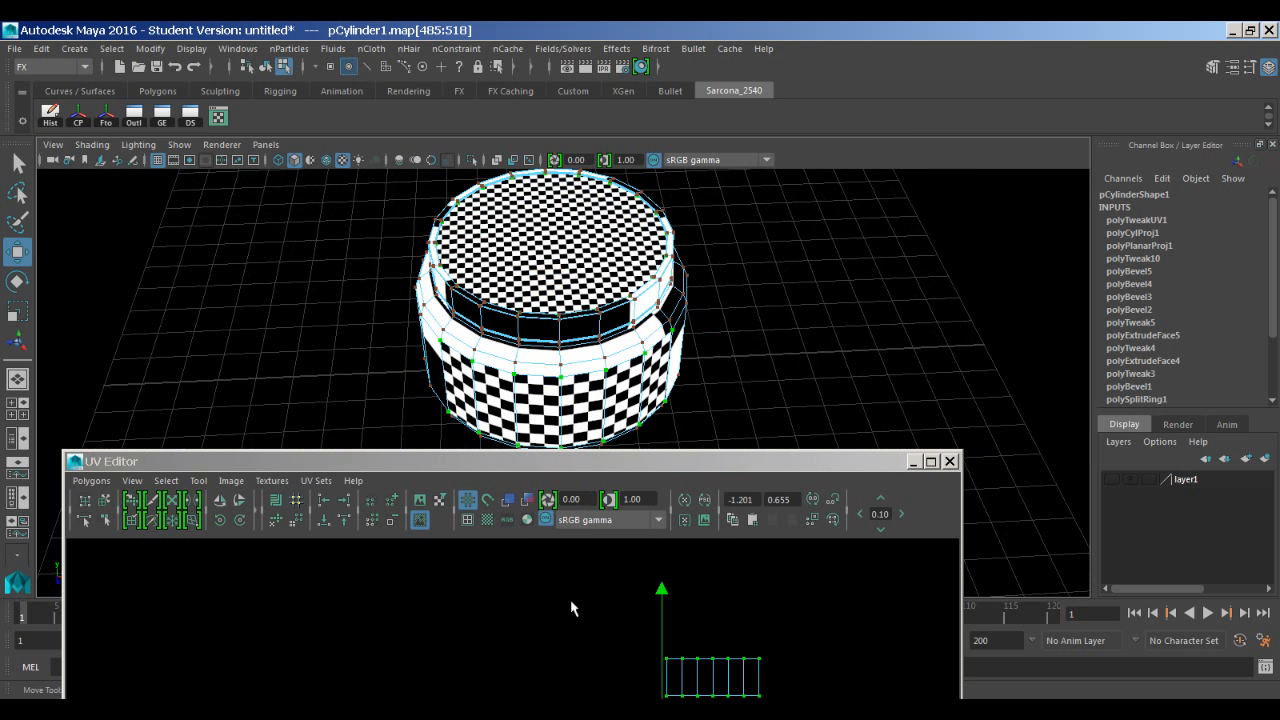
middle_click_drag(574, 606, 551, 563, "alt")
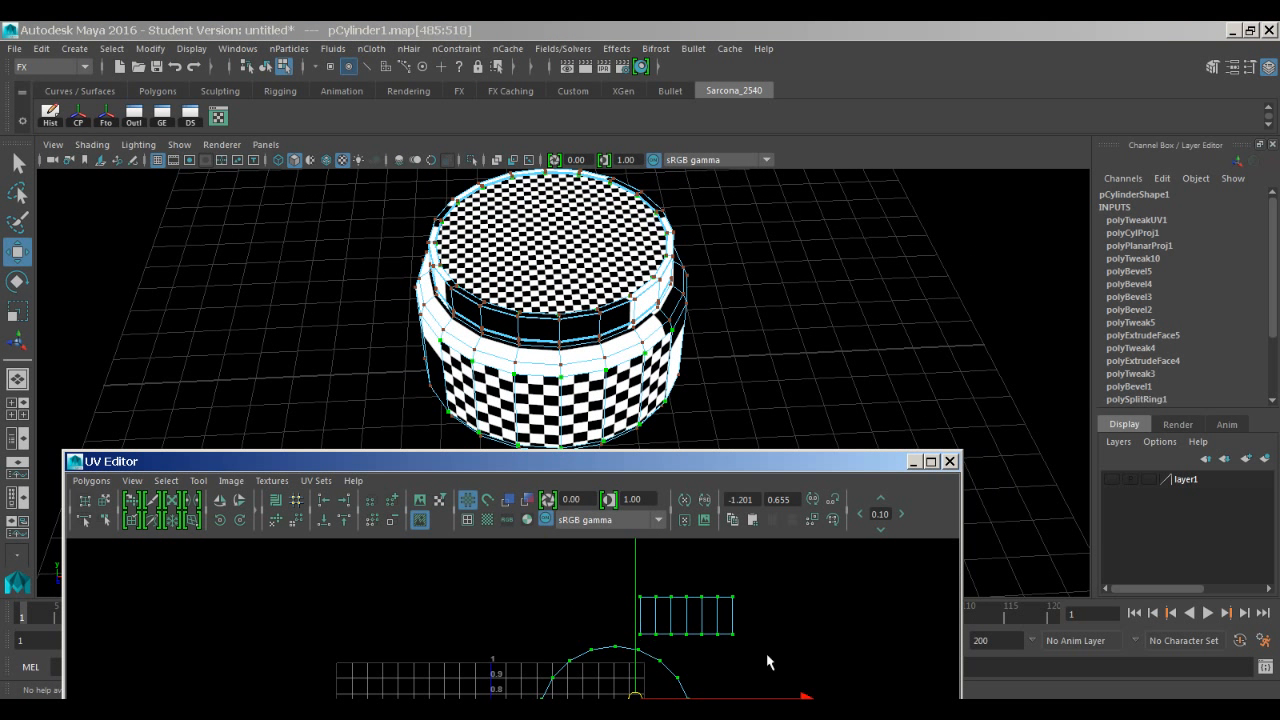
left_click_drag(760, 650, 638, 556)
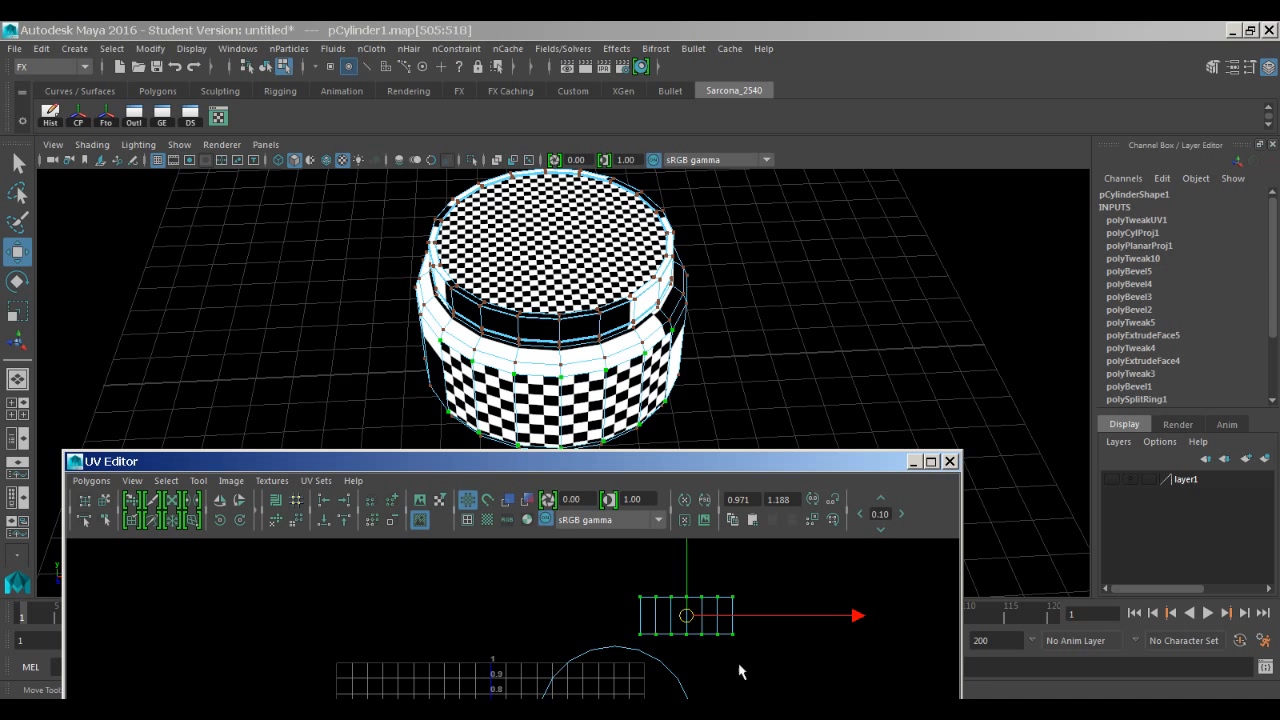
key("r")
middle_click_drag(673, 657, 823, 640)
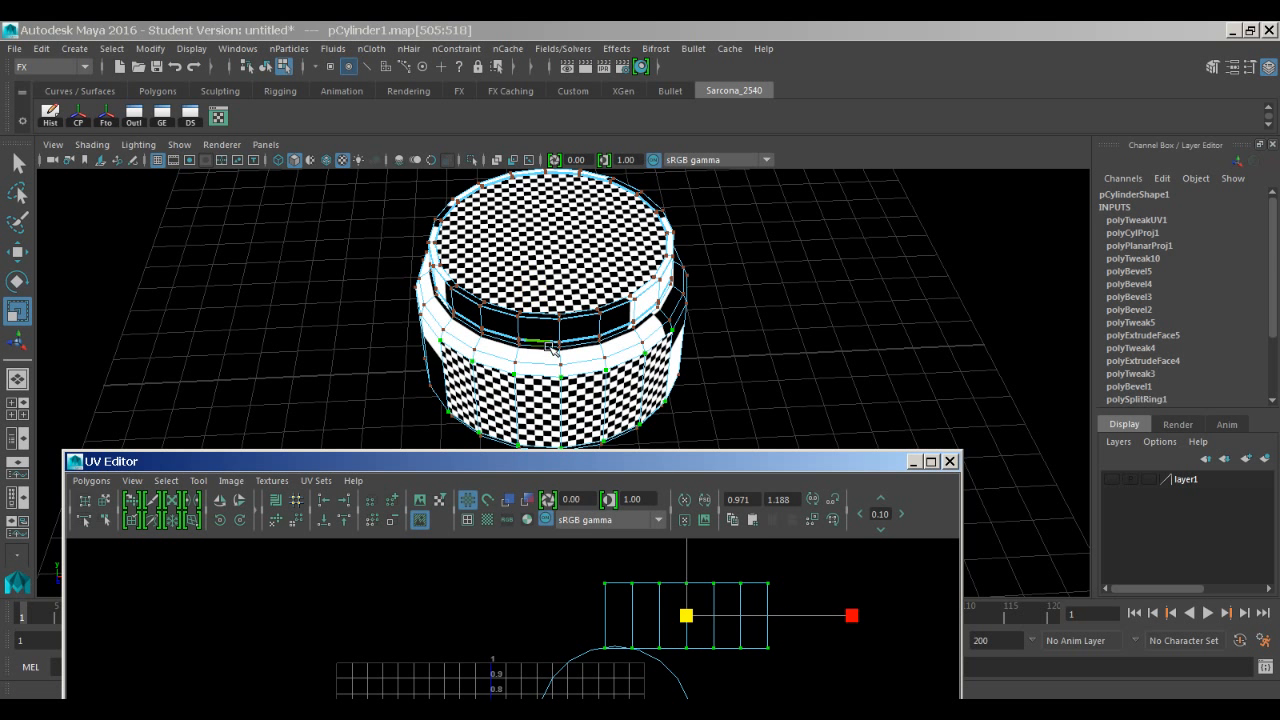
left_click_drag(531, 294, 586, 322, "alt")
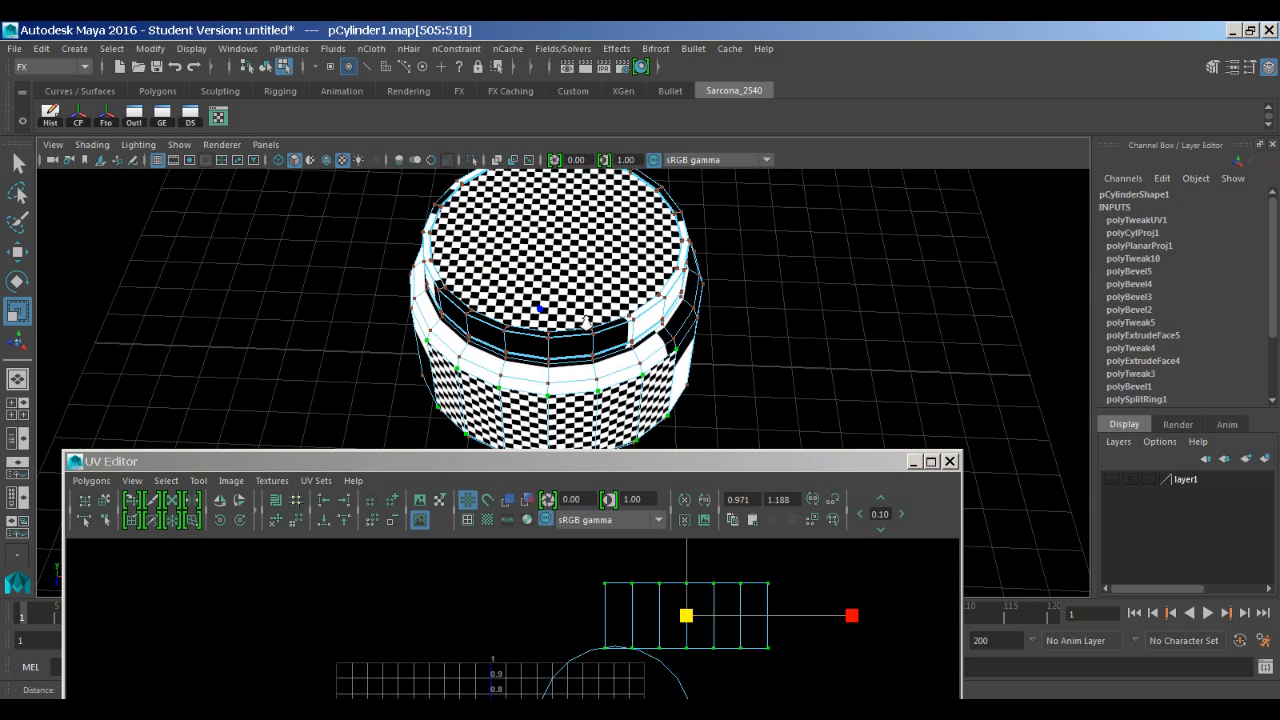
right_click_drag(586, 322, 651, 346, "alt")
middle_click_drag(651, 346, 602, 303, "alt")
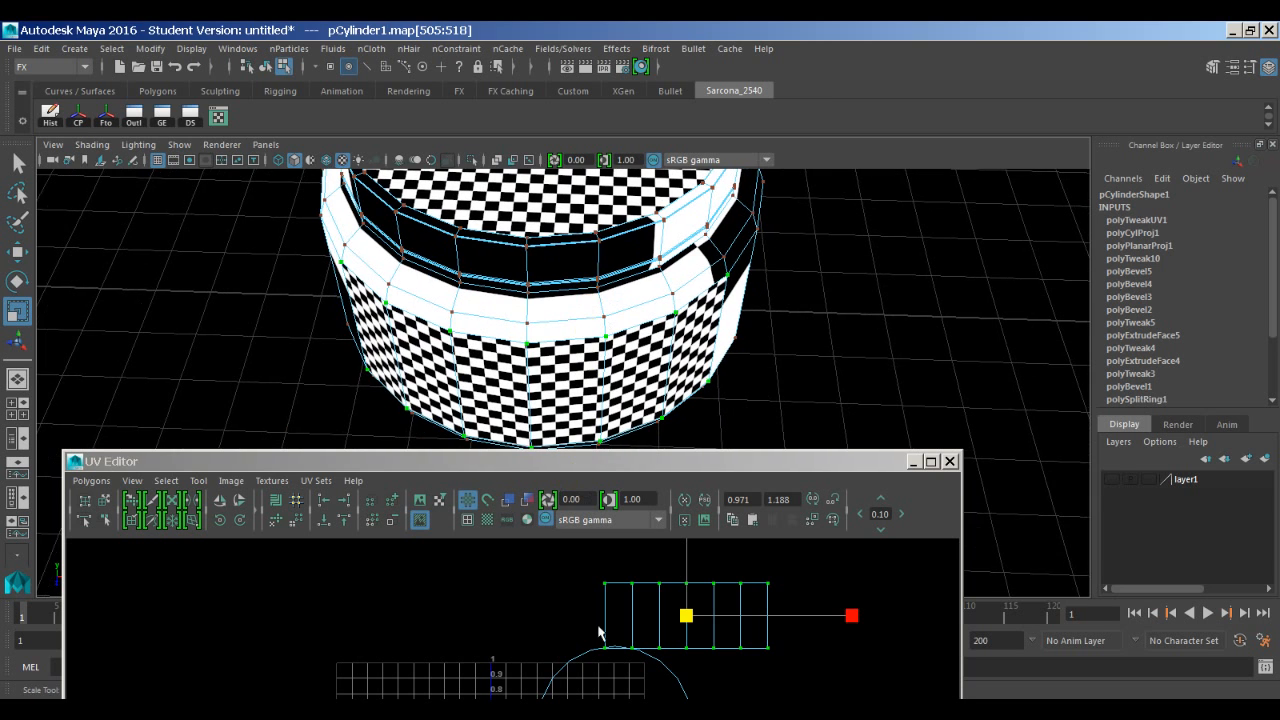
middle_click_drag(620, 638, 609, 605, "alt")
left_click_drag(566, 342, 582, 319, "alt")
Move the label strip's UVs up and to the right so the strip clears the lid circle.
left_click_drag(571, 463, 565, 237)
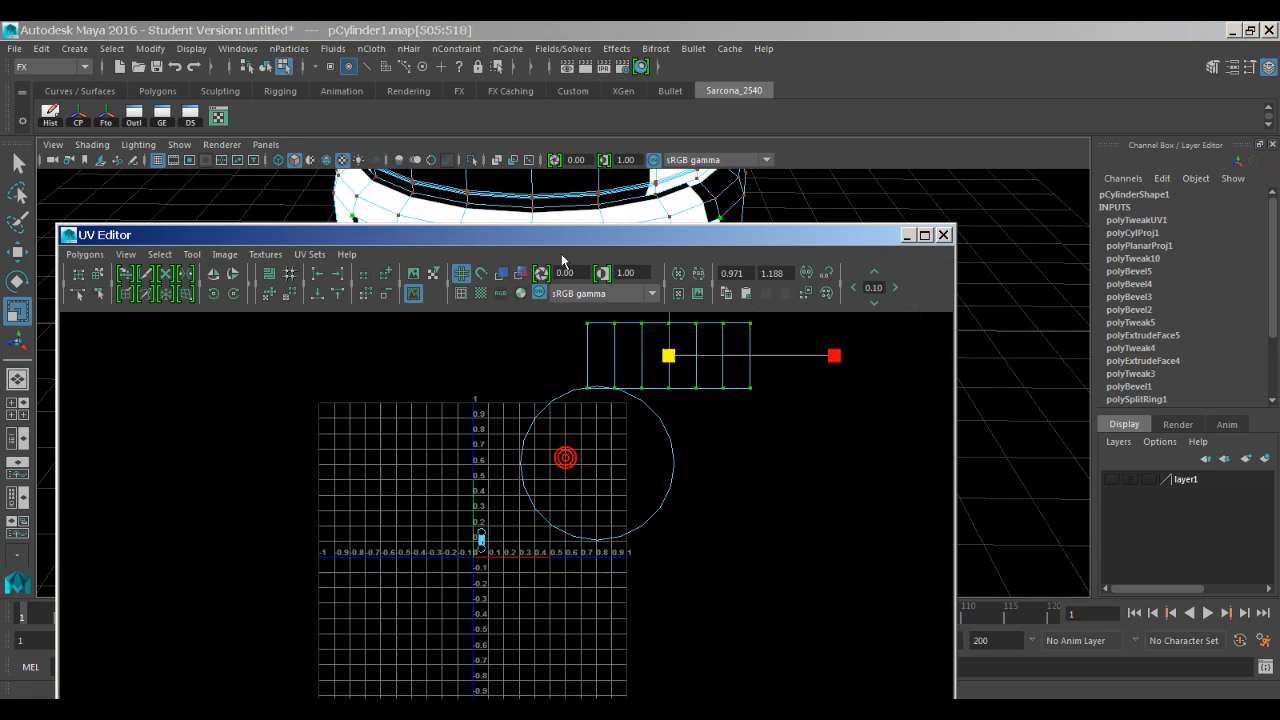
right_click_drag(632, 560, 580, 543, "alt")
middle_click_drag(580, 543, 550, 567, "alt")
key("w")
middle_click_drag(619, 510, 656, 489)
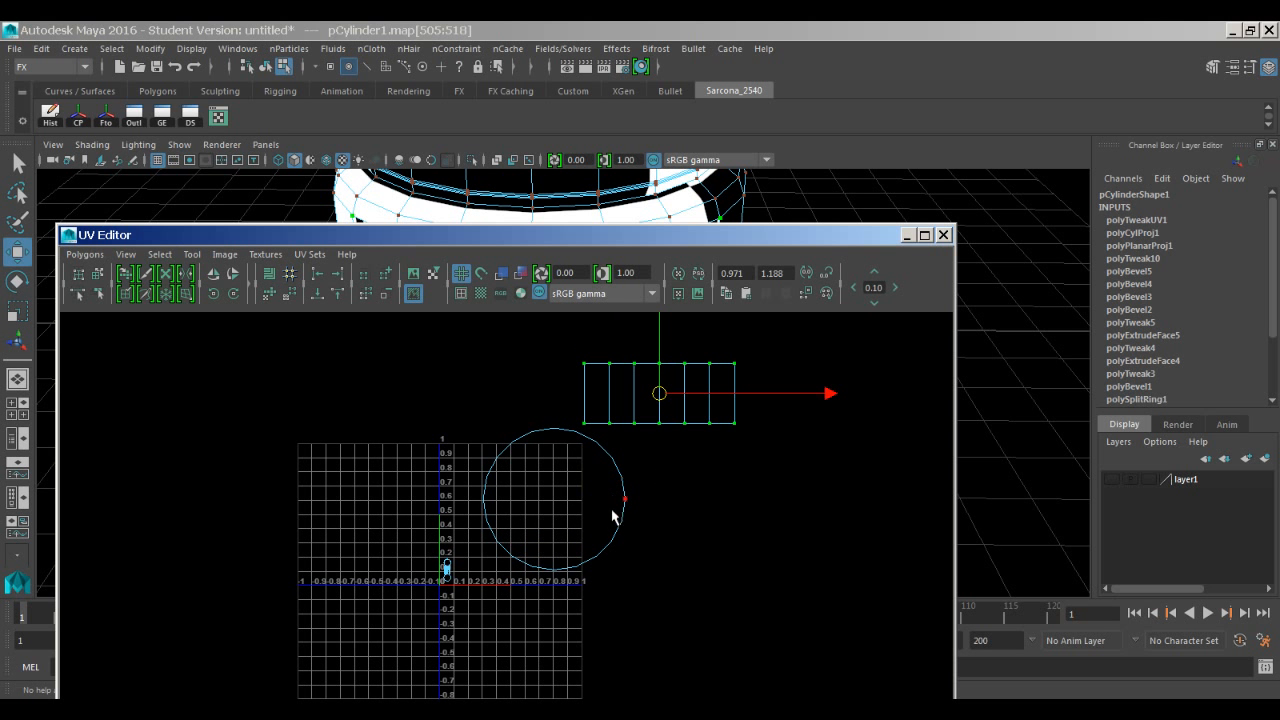
Scale the label strip and lid circle UVs down together uniformly and move them so the lid circle sits inside the 0–1 square.
left_click_drag(476, 352, 840, 625)
key("r")
middle_click_drag(740, 617, 682, 590)
key("w")
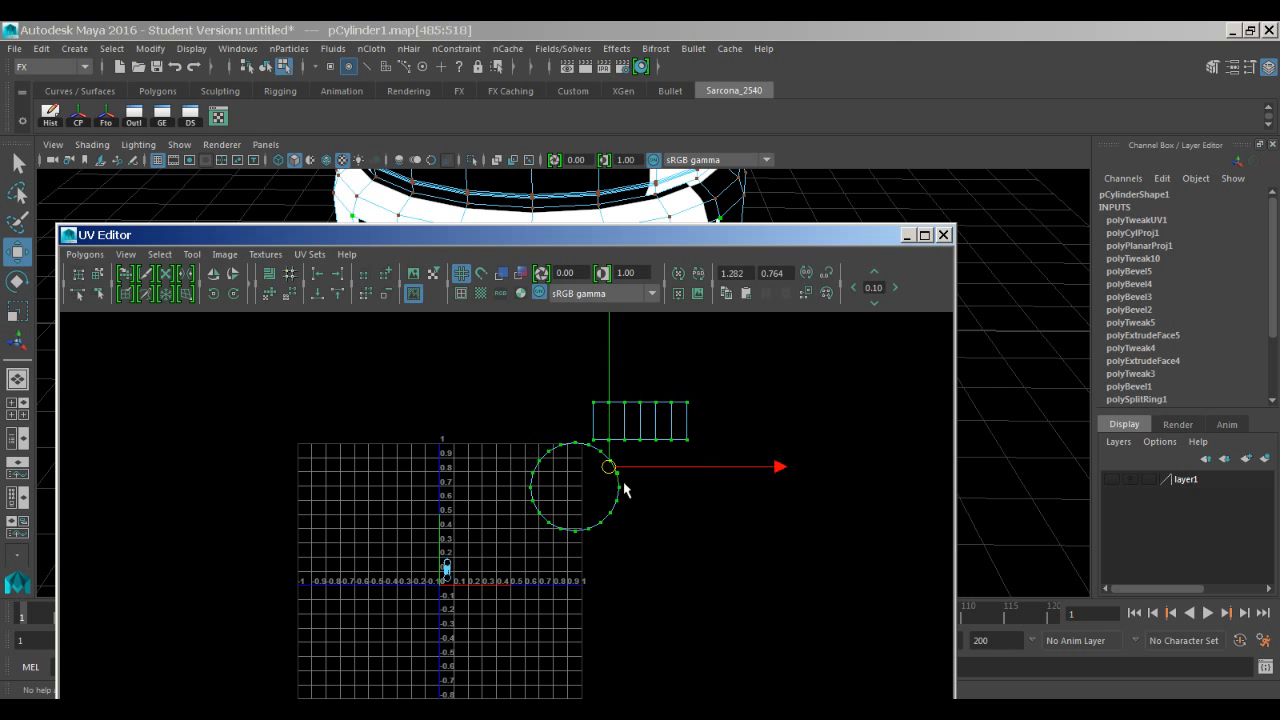
middle_click_drag(620, 493, 533, 538)
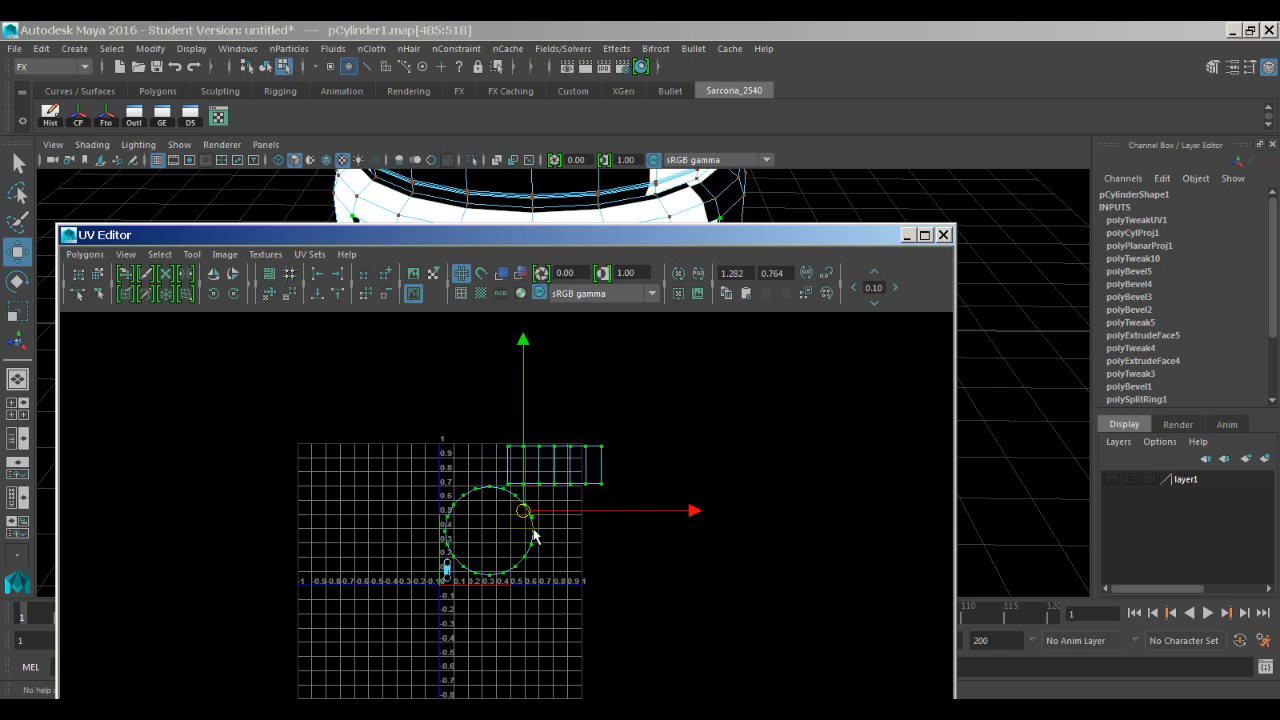
right_click_drag(503, 532, 862, 550, "alt")
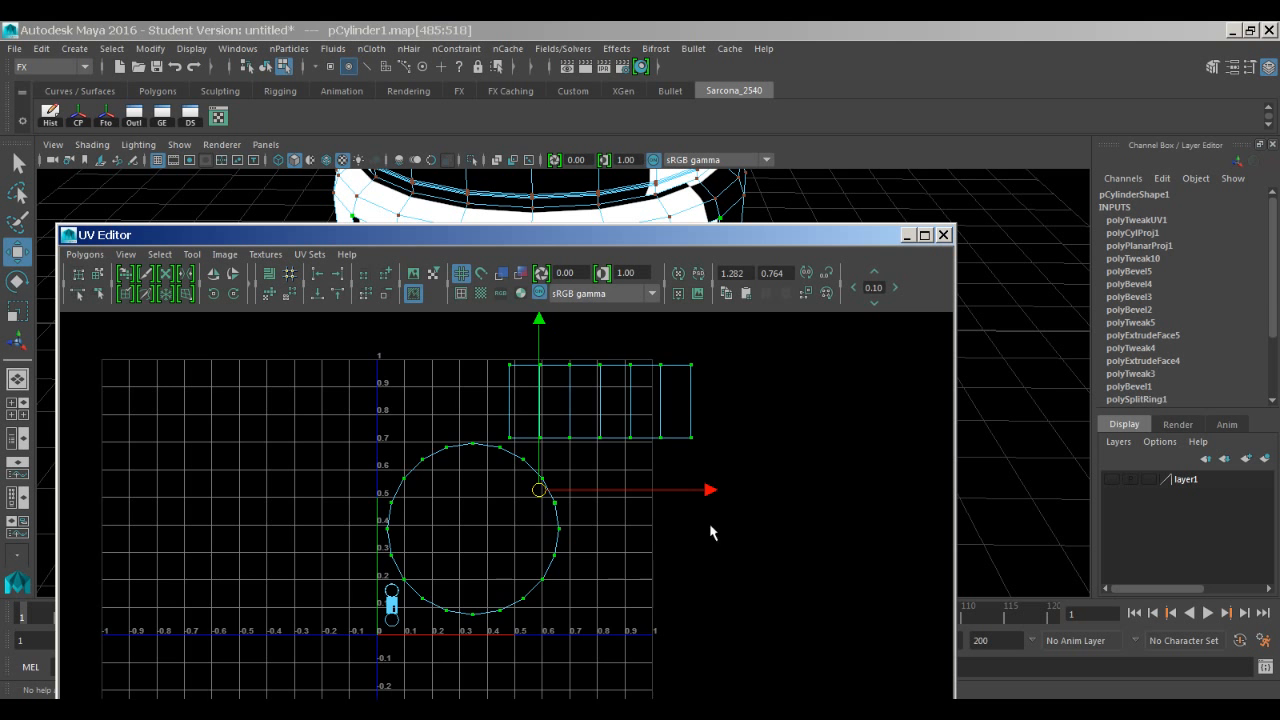
mouse_move(701, 517)
right_mouse_down("alt")
mouse_move(766, 551)
mouse_move(803, 541)
right_mouse_up("alt")
middle_click_drag(668, 576, 566, 595)
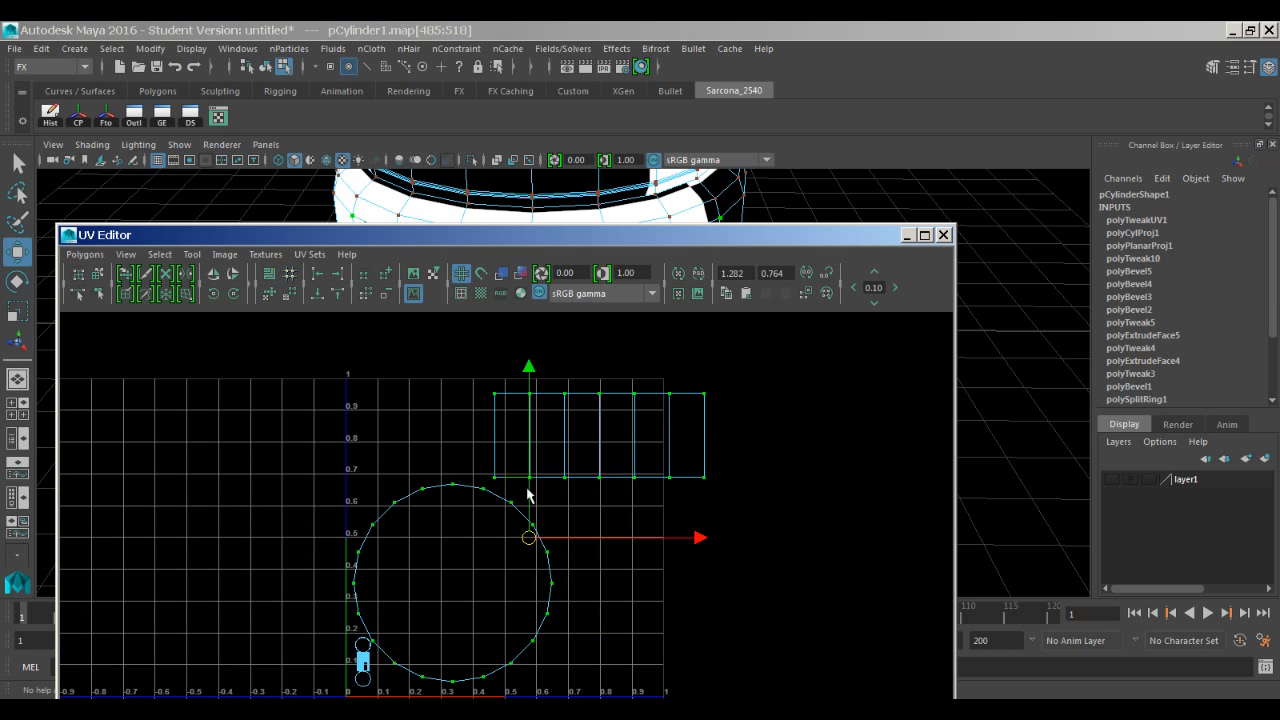
Move only the label strip's UVs into the upper-right corner of the 0–1 square, above the lid circle.
left_click_drag(488, 482, 712, 340)
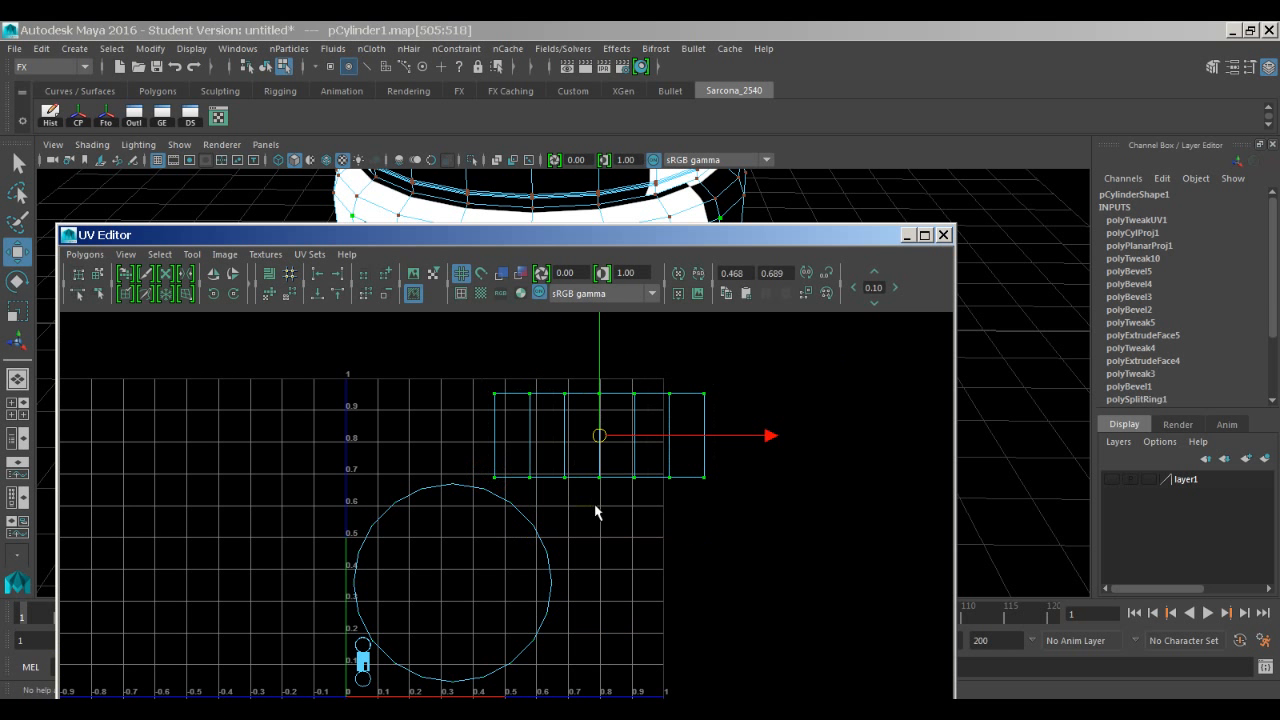
middle_click_drag(595, 512, 630, 497)
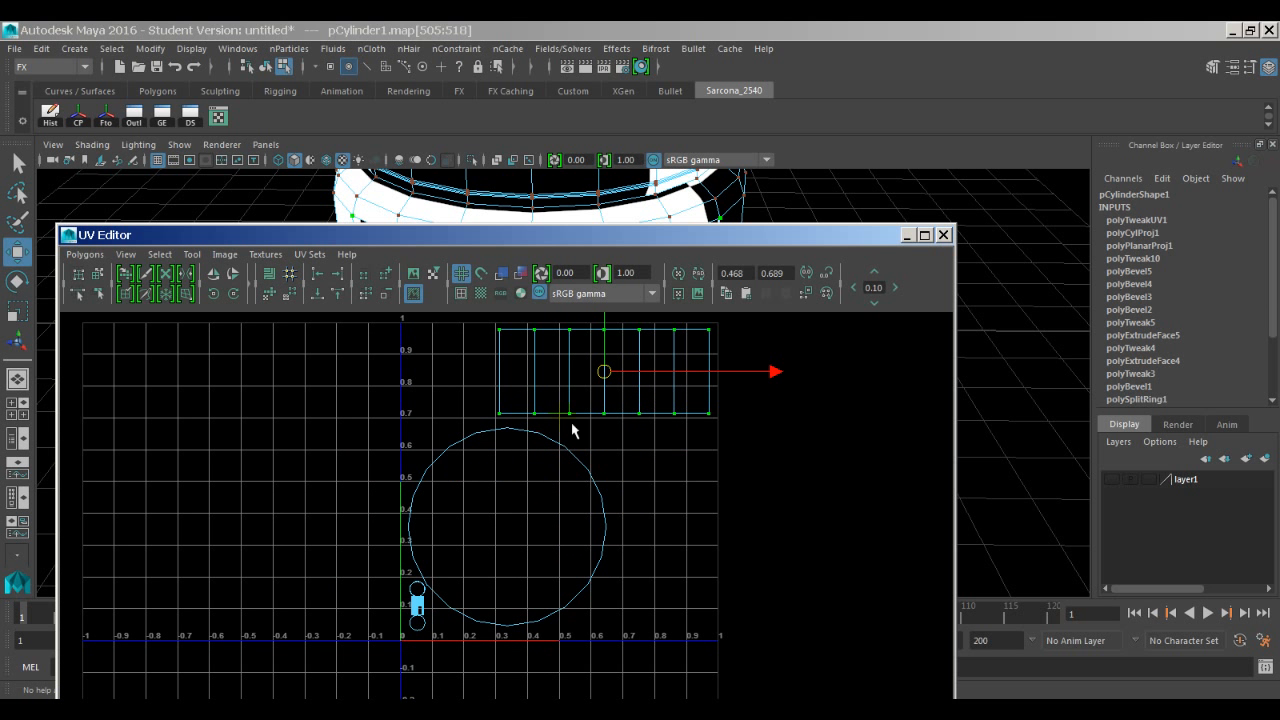
right_click_drag(682, 434, 546, 451, "alt")
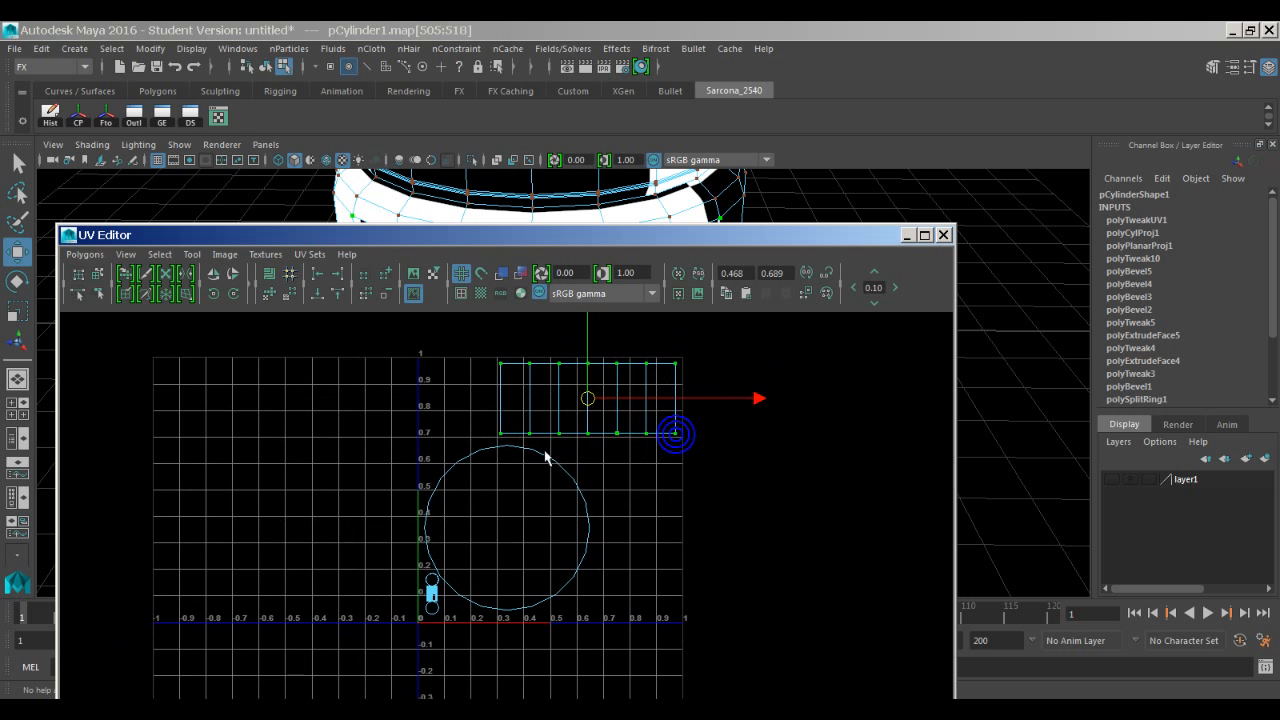
middle_click_drag(546, 451, 487, 433, "alt")
Select the label, lid and small shells in turn to review the UV layout, and clear the selection.
left_click_drag(430, 343, 684, 463)
left_click_drag(372, 444, 549, 557)
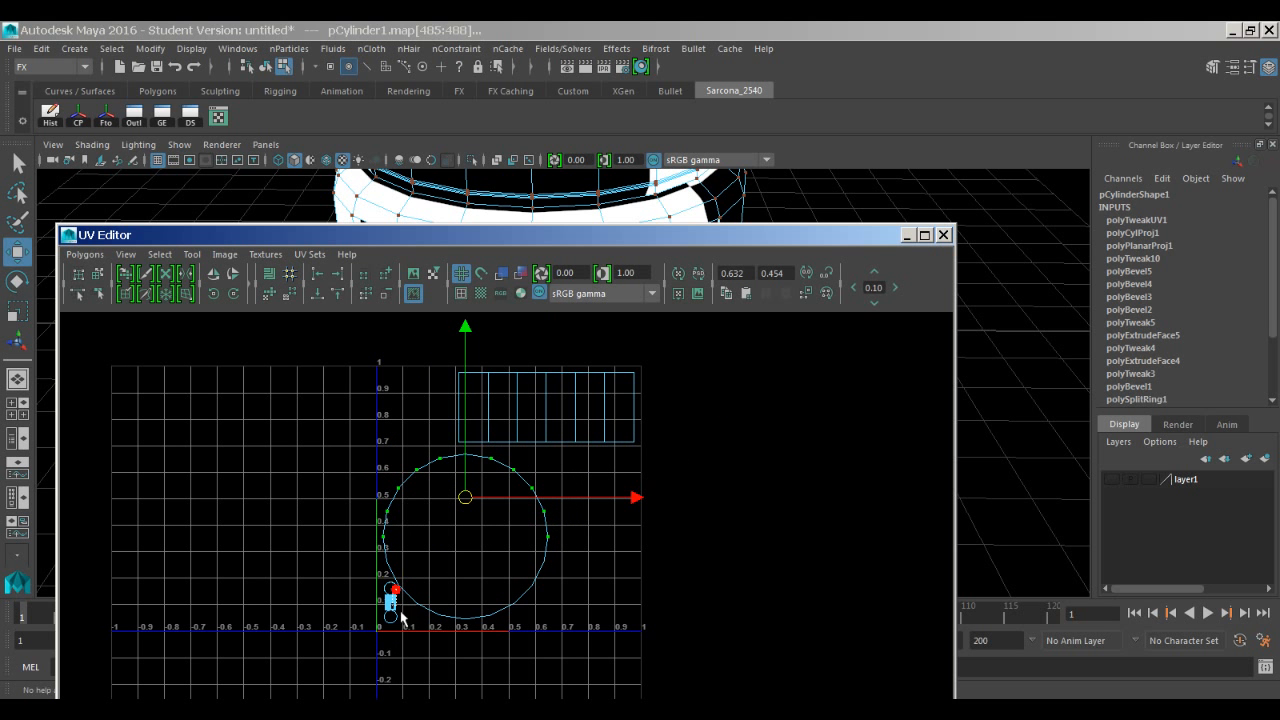
left_click_drag(401, 612, 398, 641)
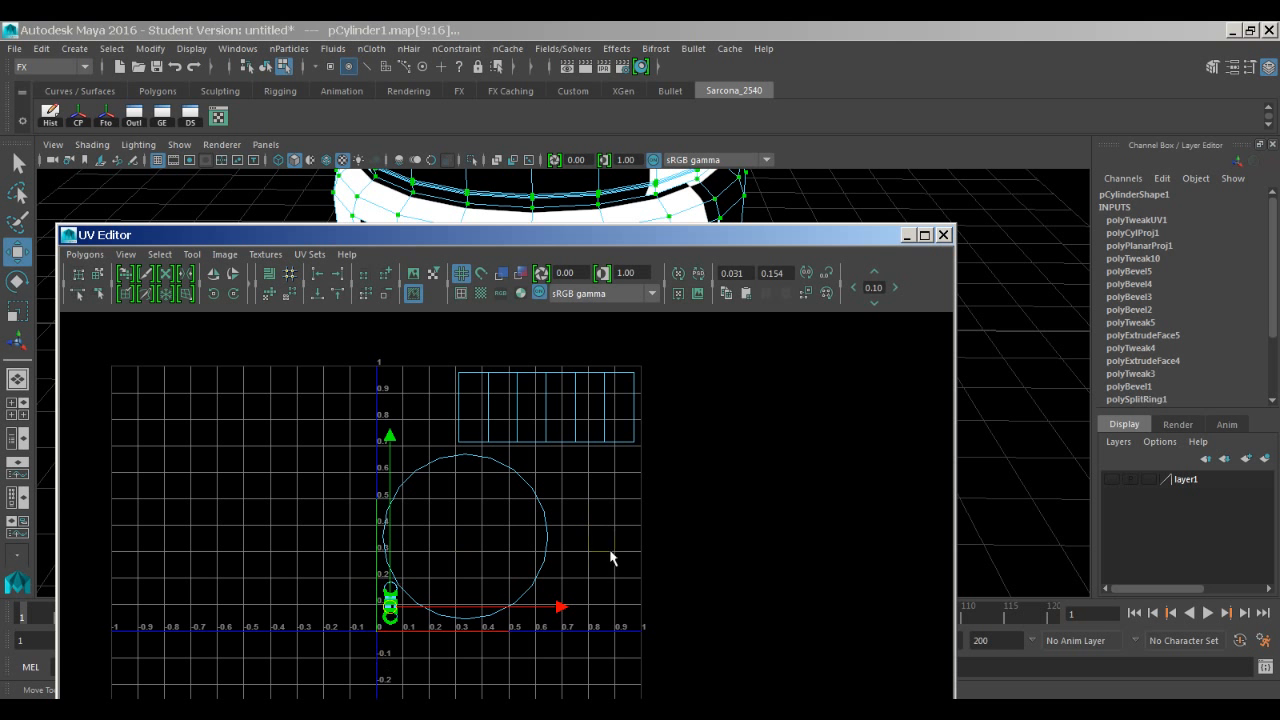
left_click(647, 482)
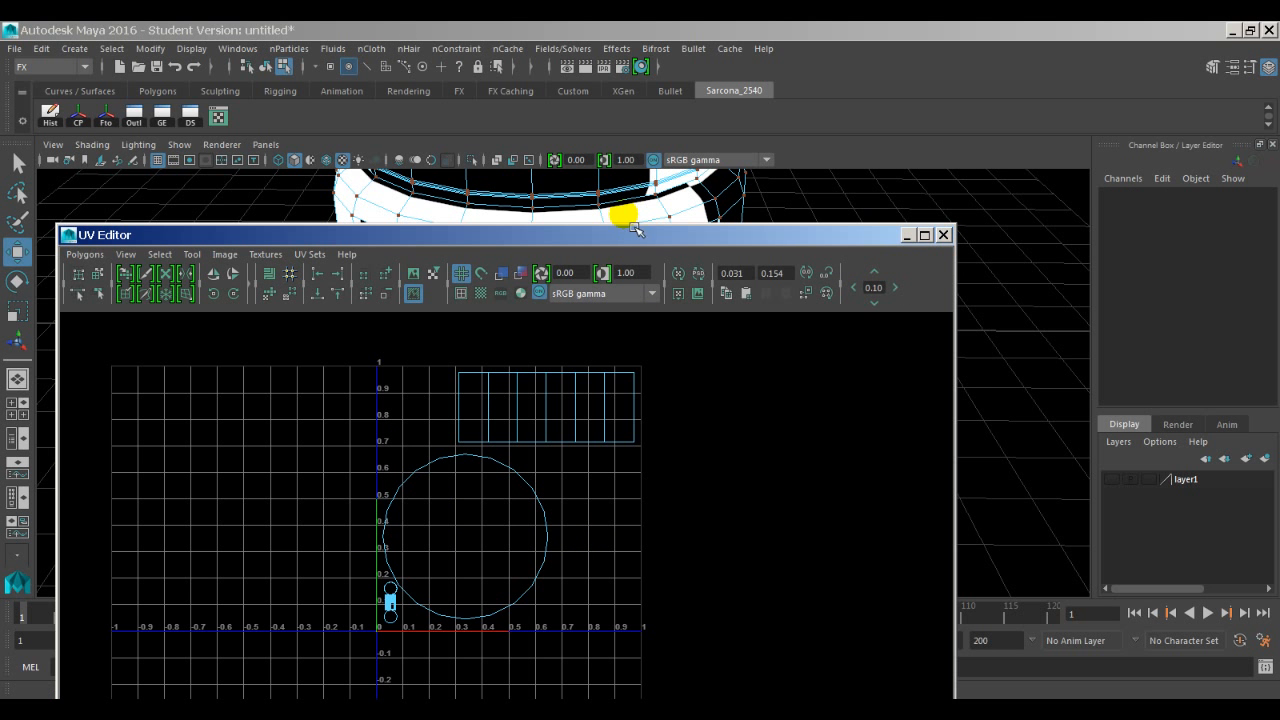
Uncover the jar in the viewport, switch it to object mode and select the whole jar.
left_click_drag(632, 245, 629, 580)
scroll(610, 420, "down", 6)
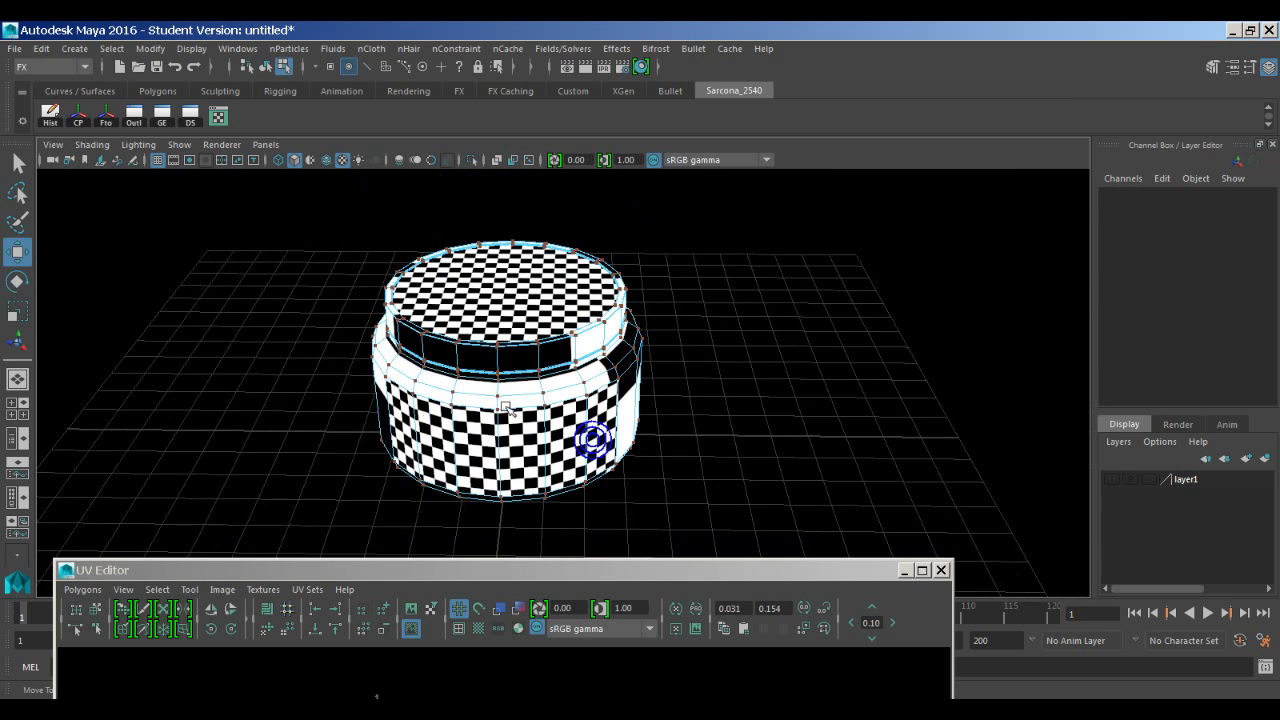
right_click_drag(490, 390, 560, 186)
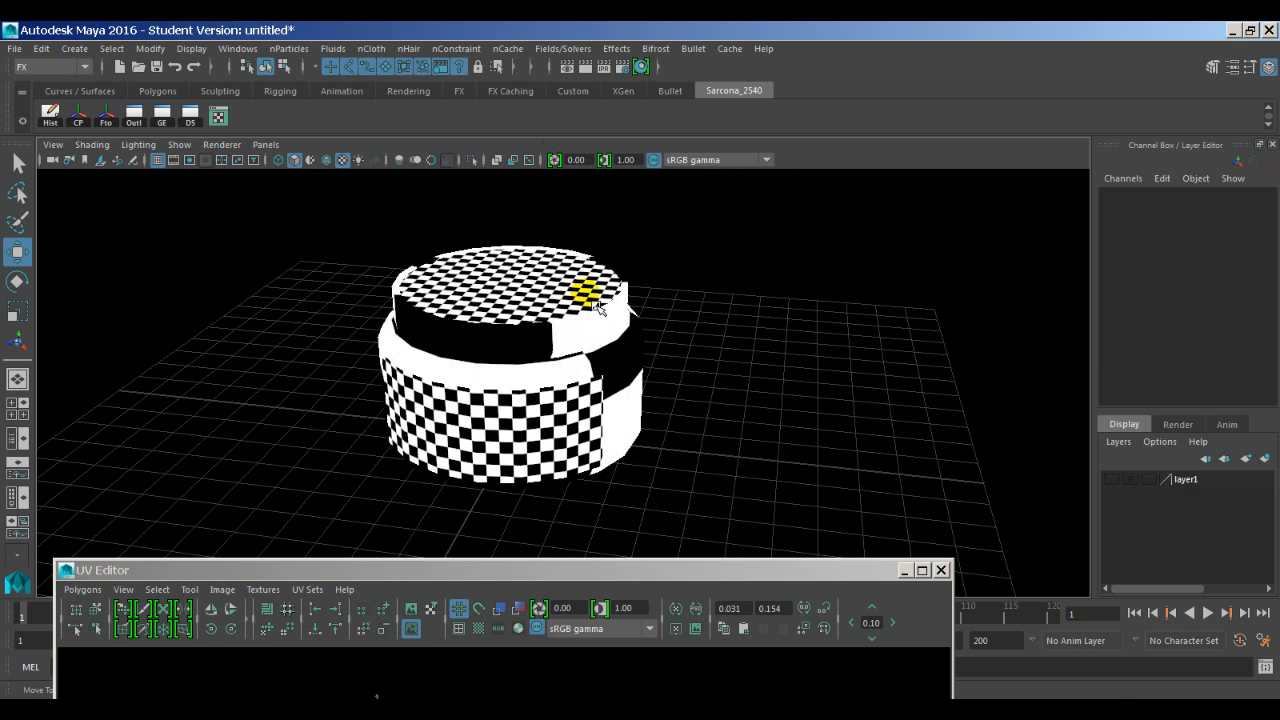
left_click(570, 268)
left_click_drag(508, 405, 548, 521, "alt")
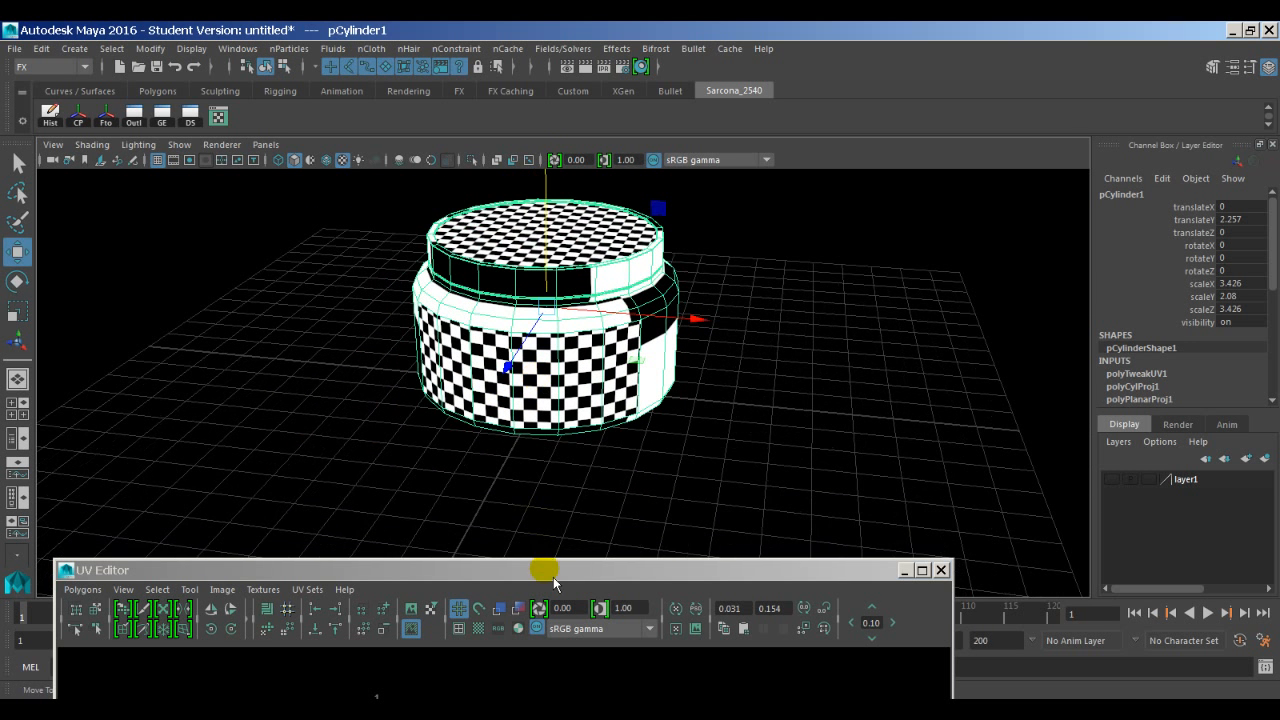
left_click_drag(553, 580, 715, 482)
left_click(517, 239)
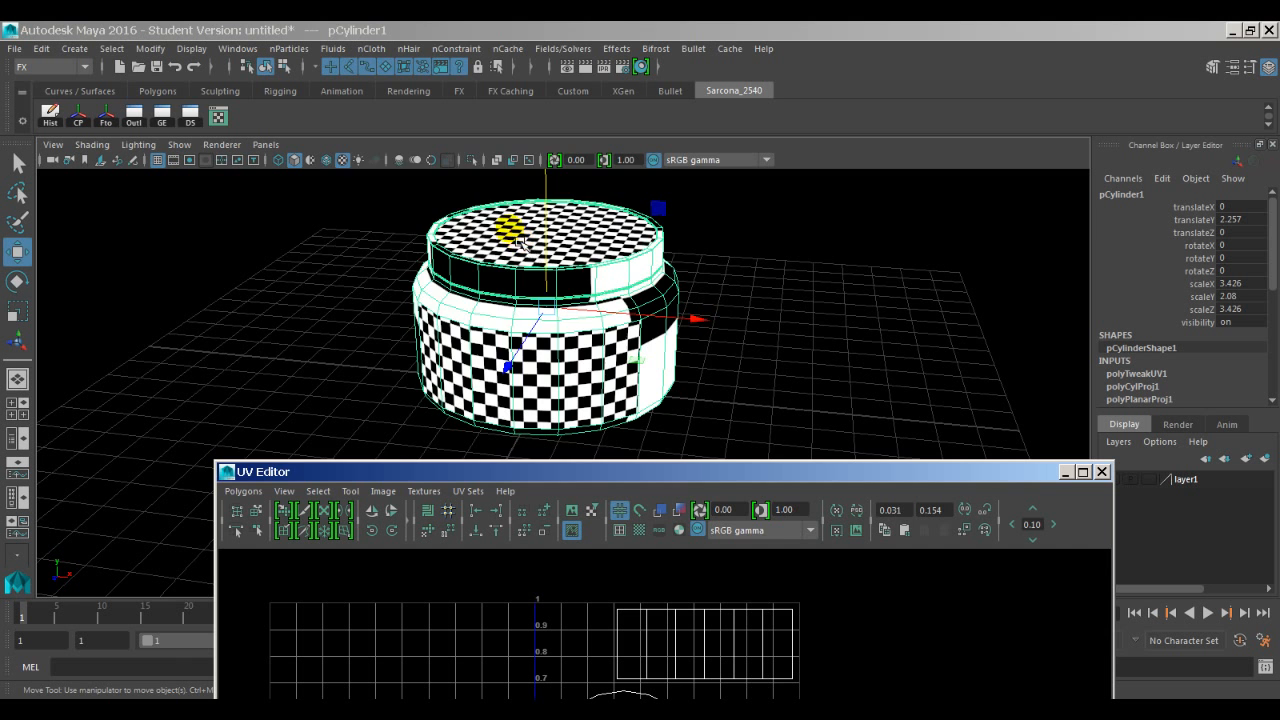
key("space")
left_click(413, 375)
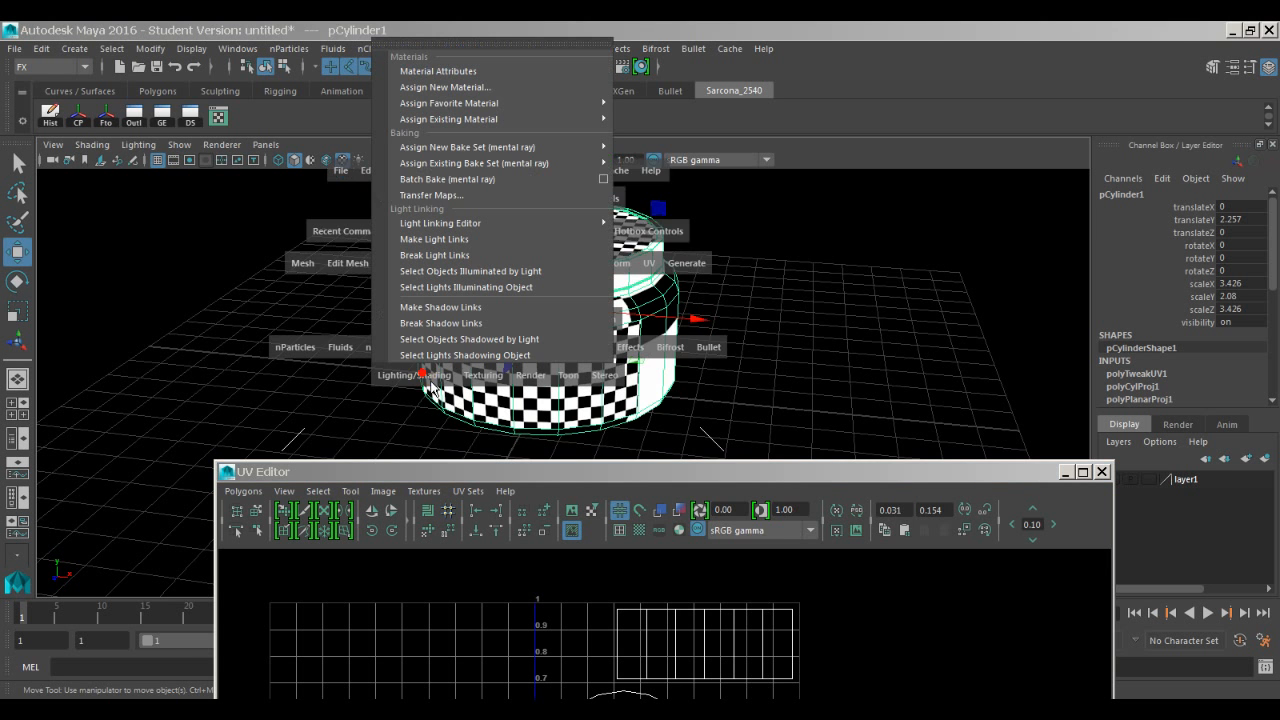
left_click(477, 75)
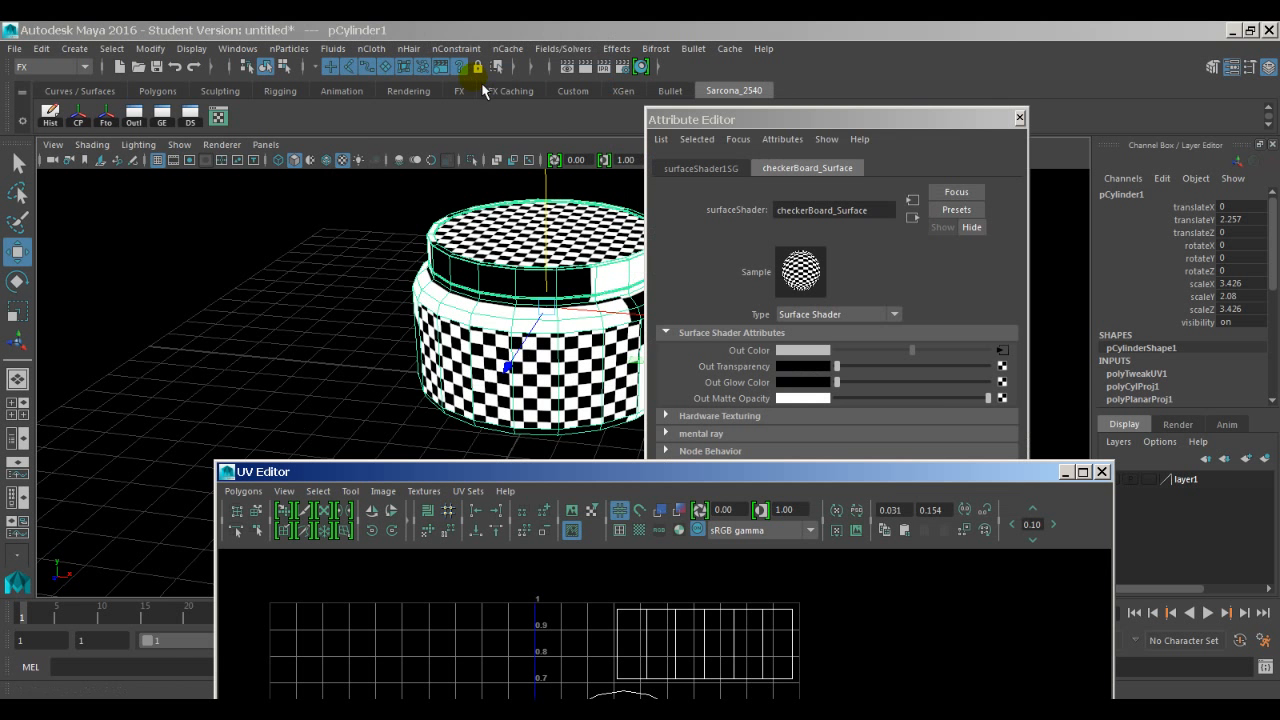
left_click(1019, 117)
Assign a new mental ray mila_material to the jar and slightly lighten its diffuse base color.
key("space")
left_click(560, 388)
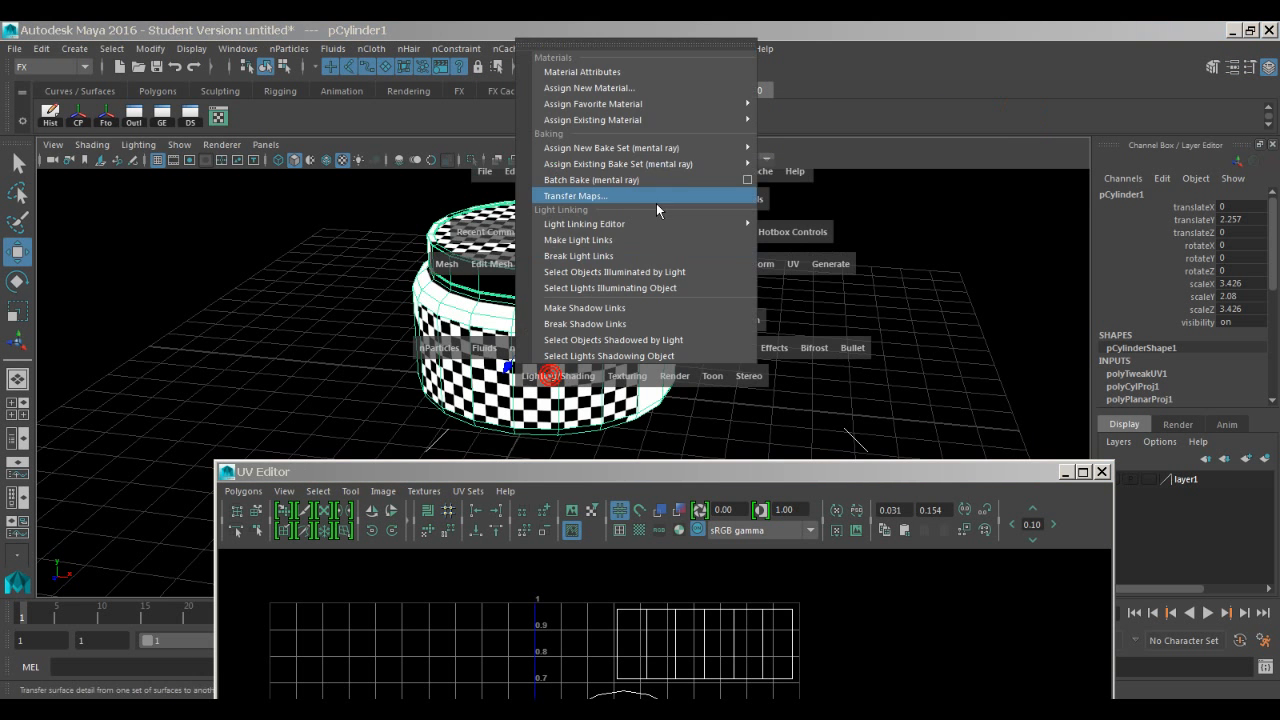
left_click(692, 97)
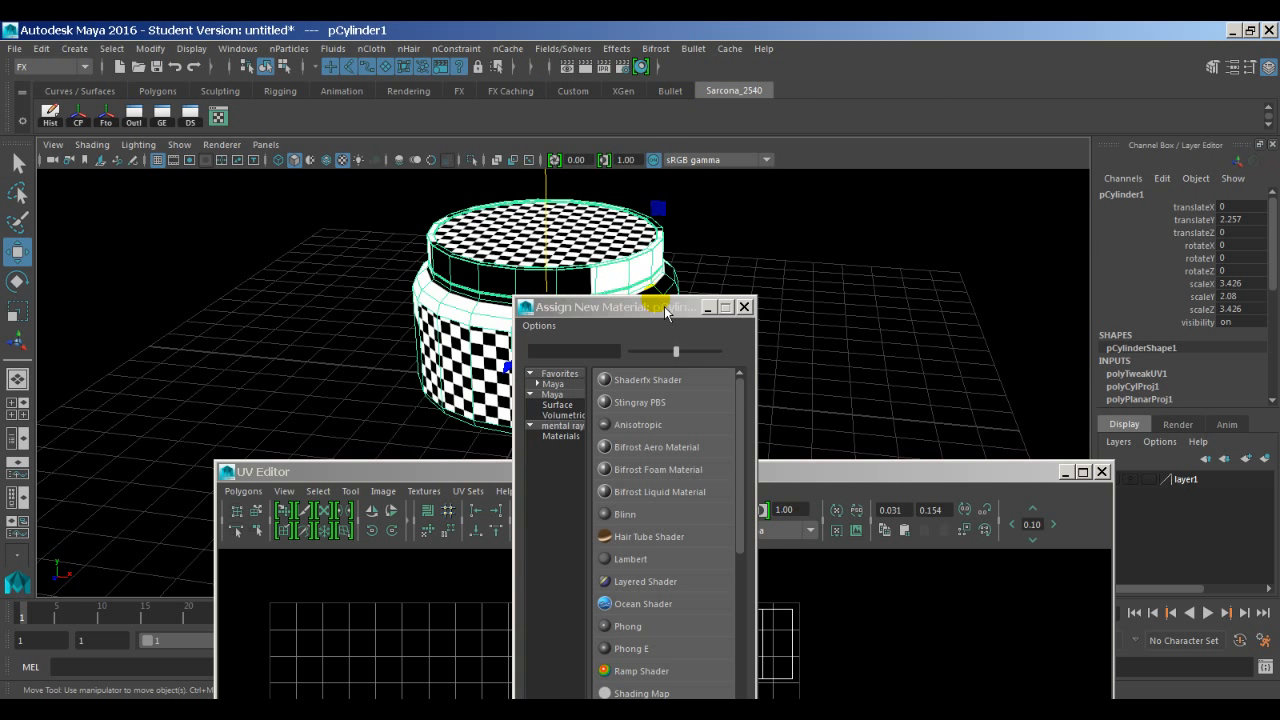
left_click_drag(600, 306, 648, 88)
left_click(613, 206)
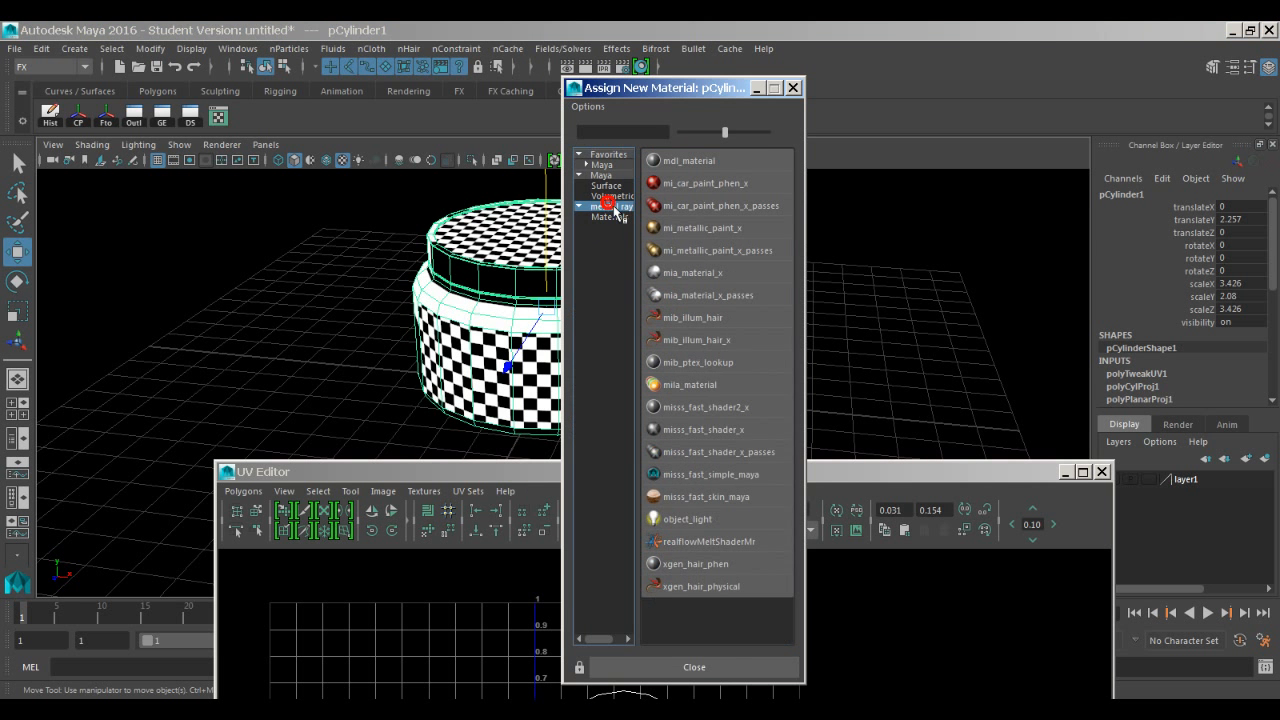
left_click(706, 385)
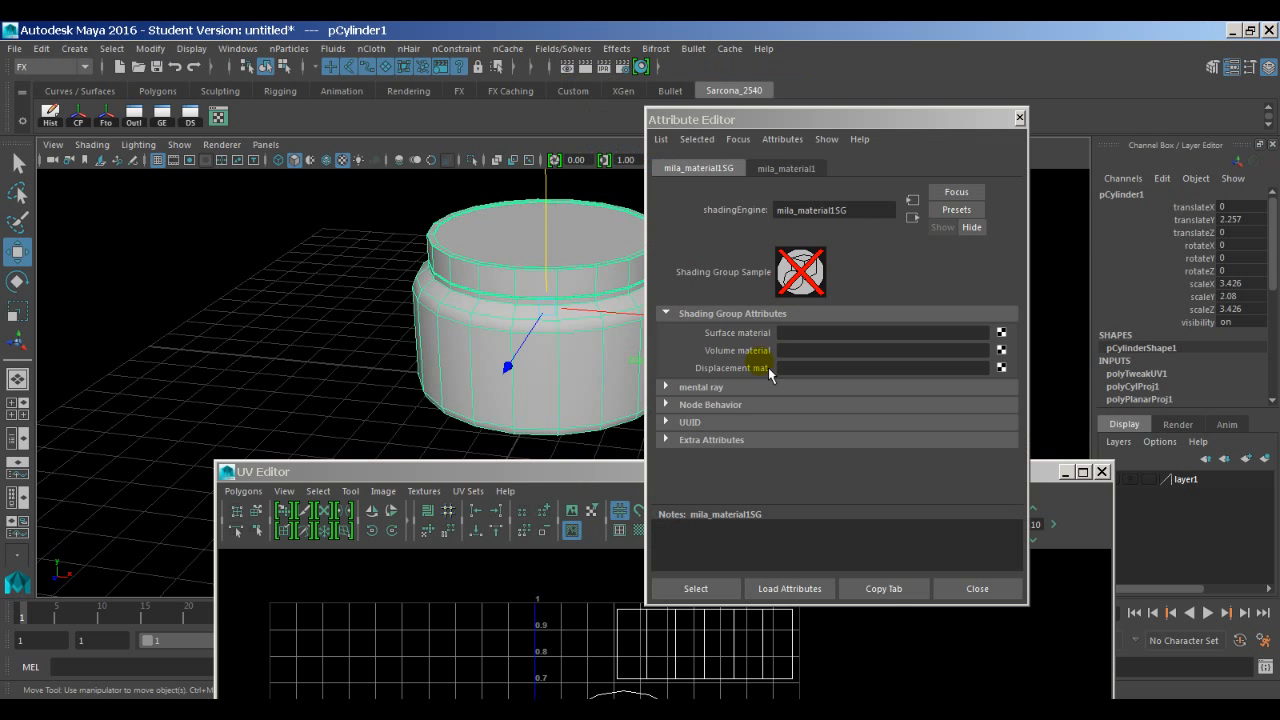
left_click(789, 168)
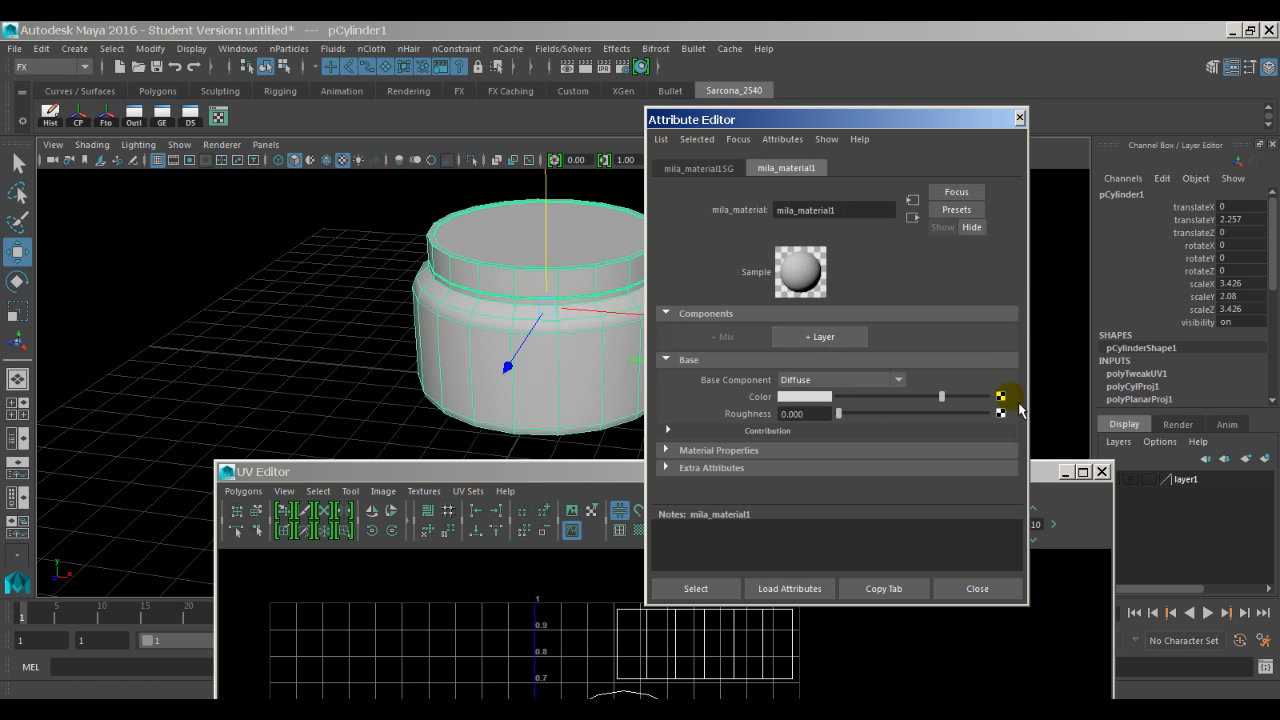
left_click_drag(945, 399, 958, 408)
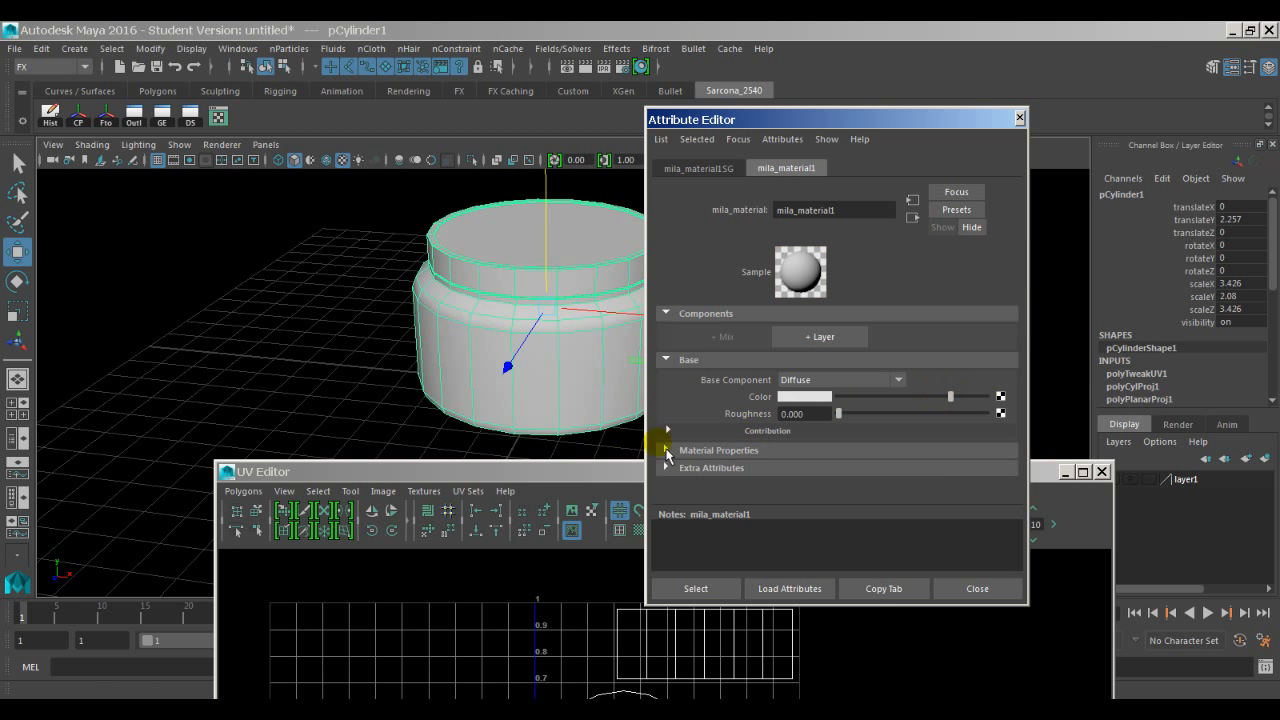
Export a UV snapshot of the jar named SmallLotionJar at 4096 × 4096 in Maya IFF format with the Normal (0 to 1) range.
left_click_drag(600, 476, 499, 116)
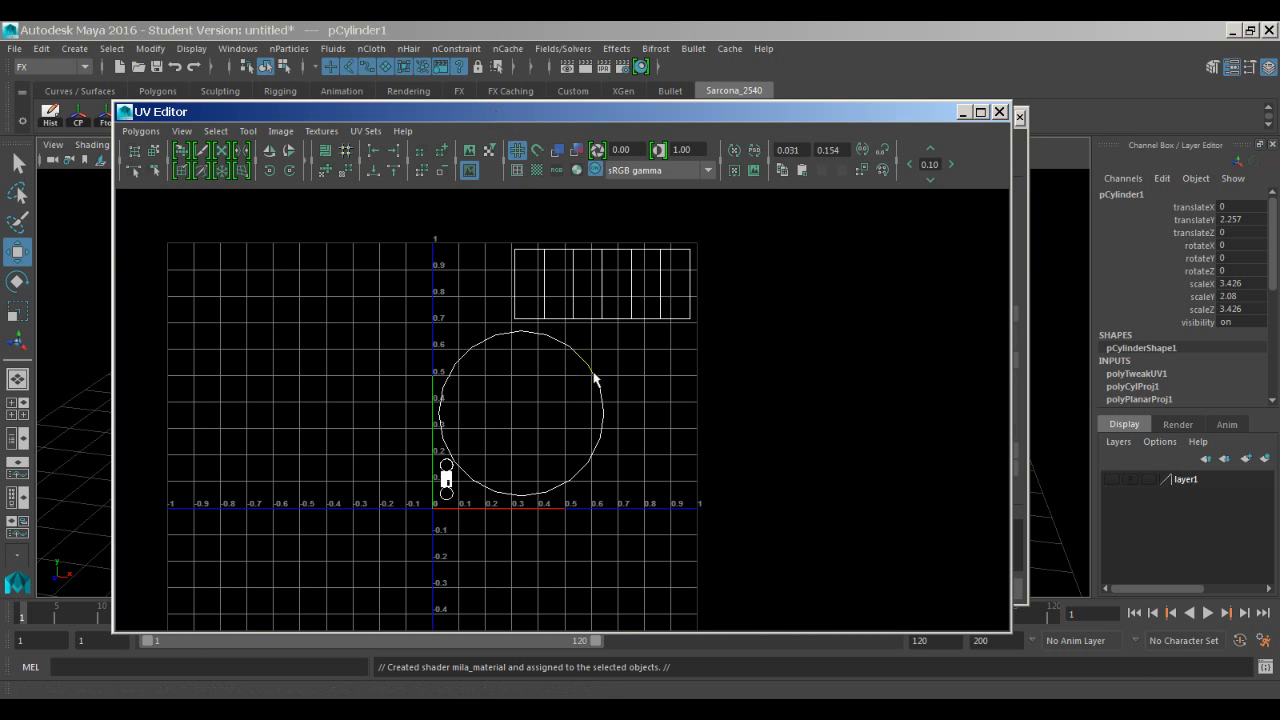
left_click_drag(383, 125, 356, 156)
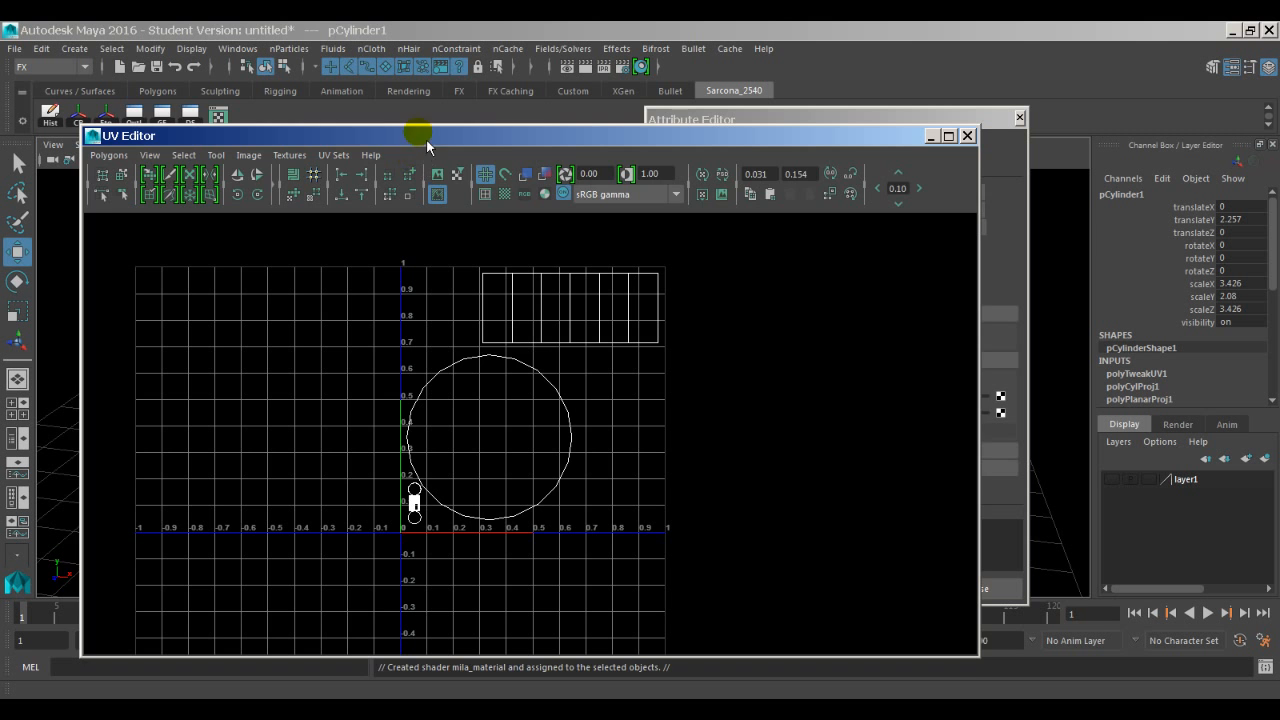
left_click_drag(427, 147, 419, 569)
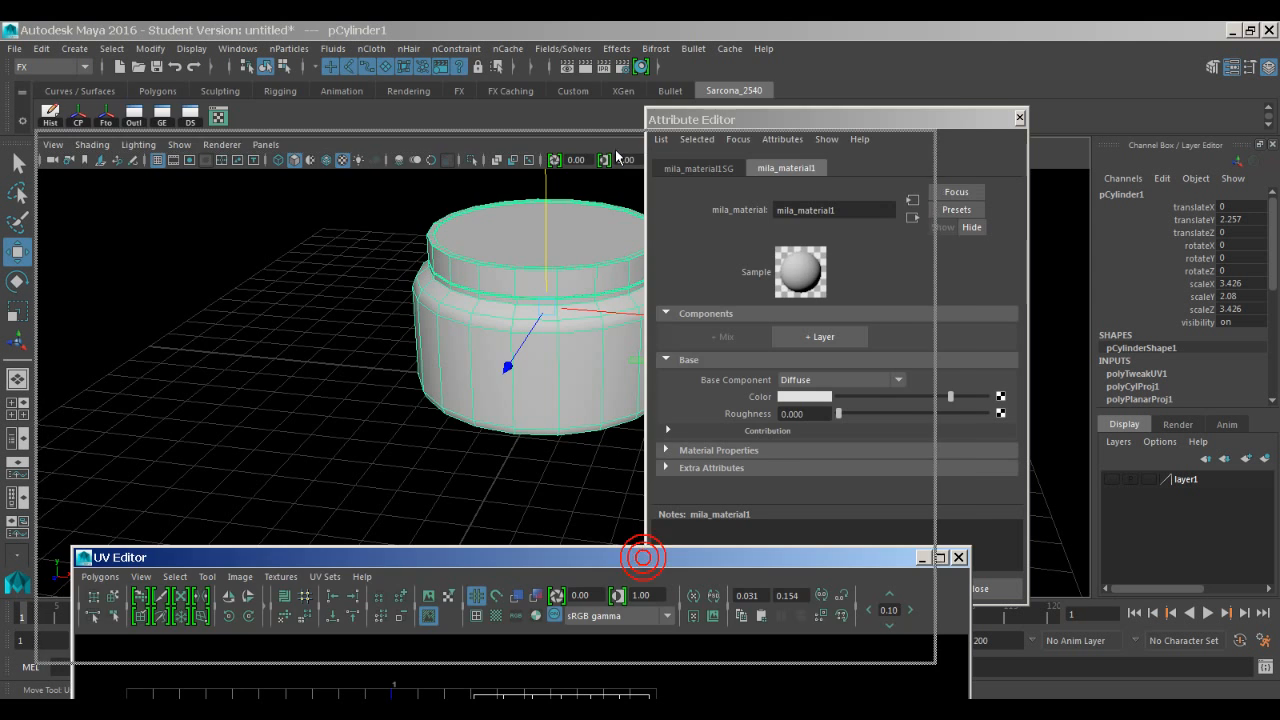
left_click_drag(651, 550, 643, 80)
left_click(98, 106)
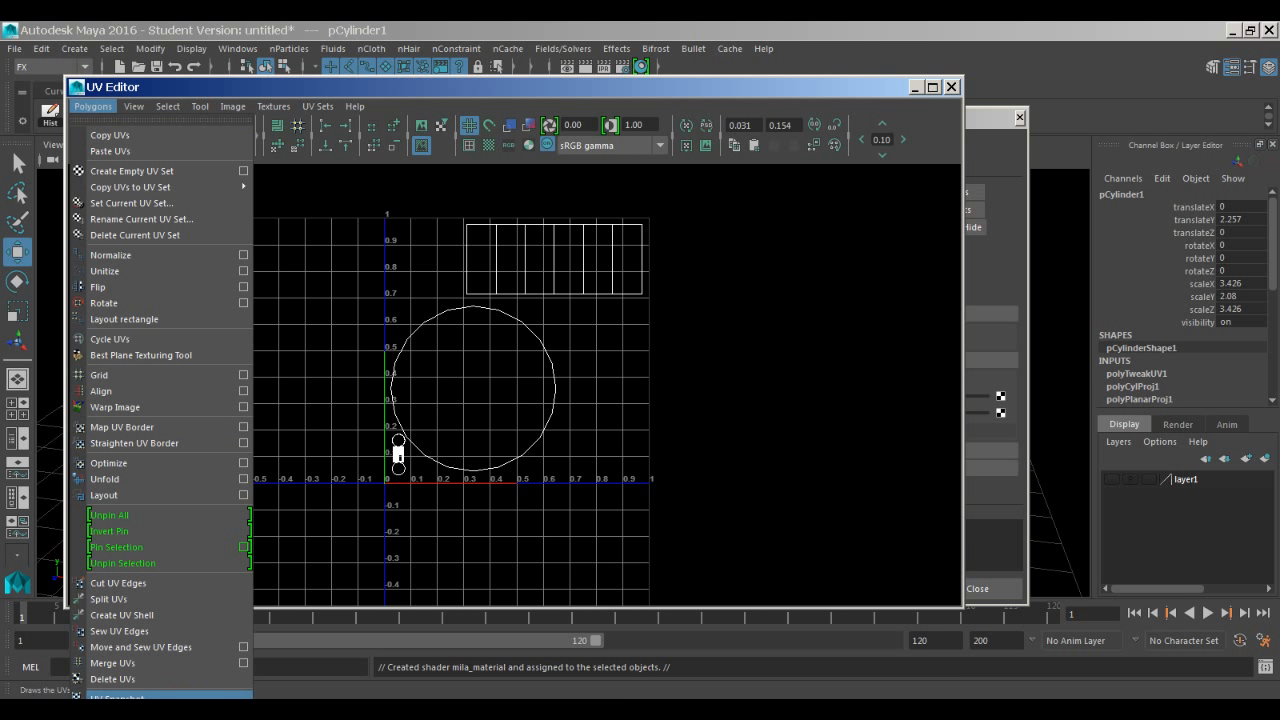
left_click(115, 697)
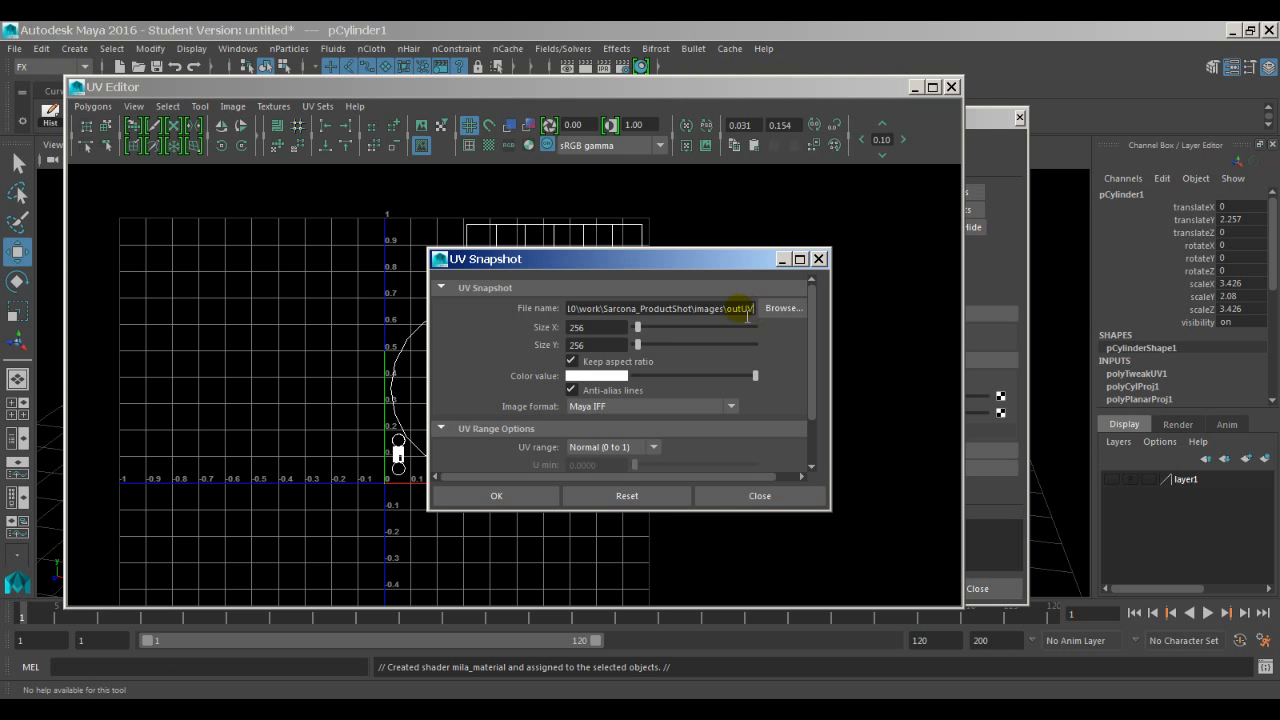
left_click(790, 309)
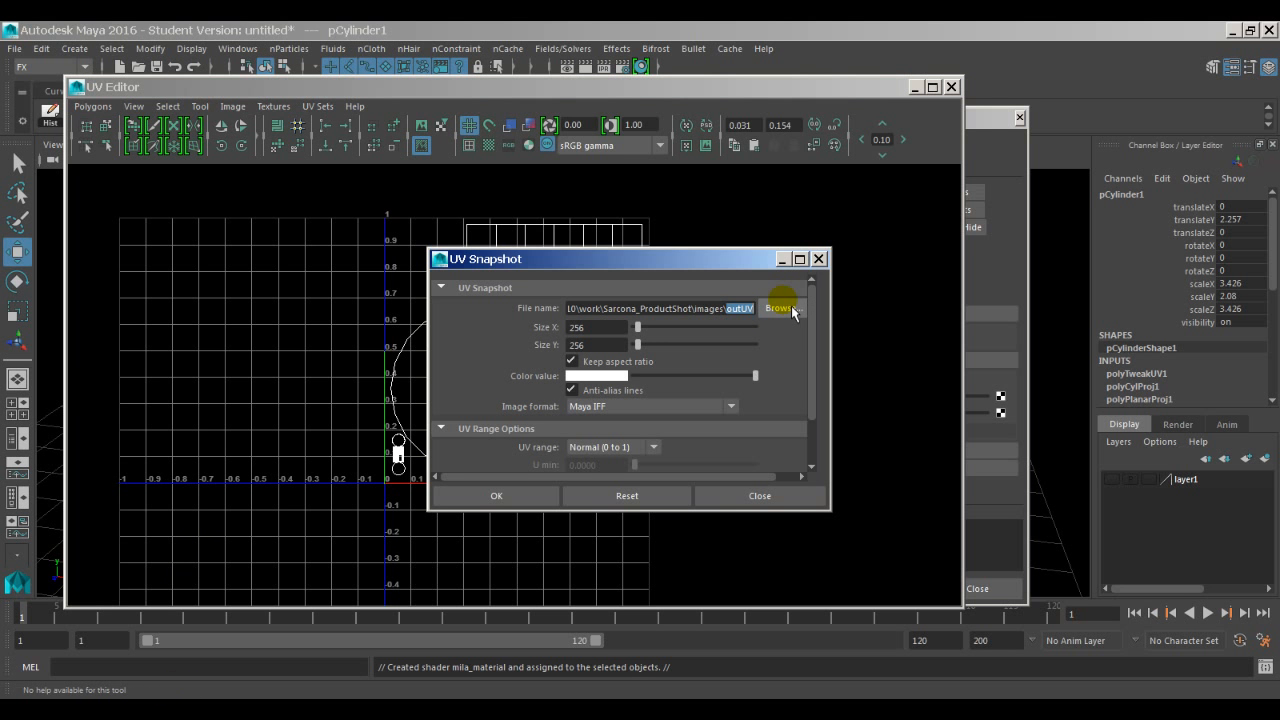
type("SmallLoti")
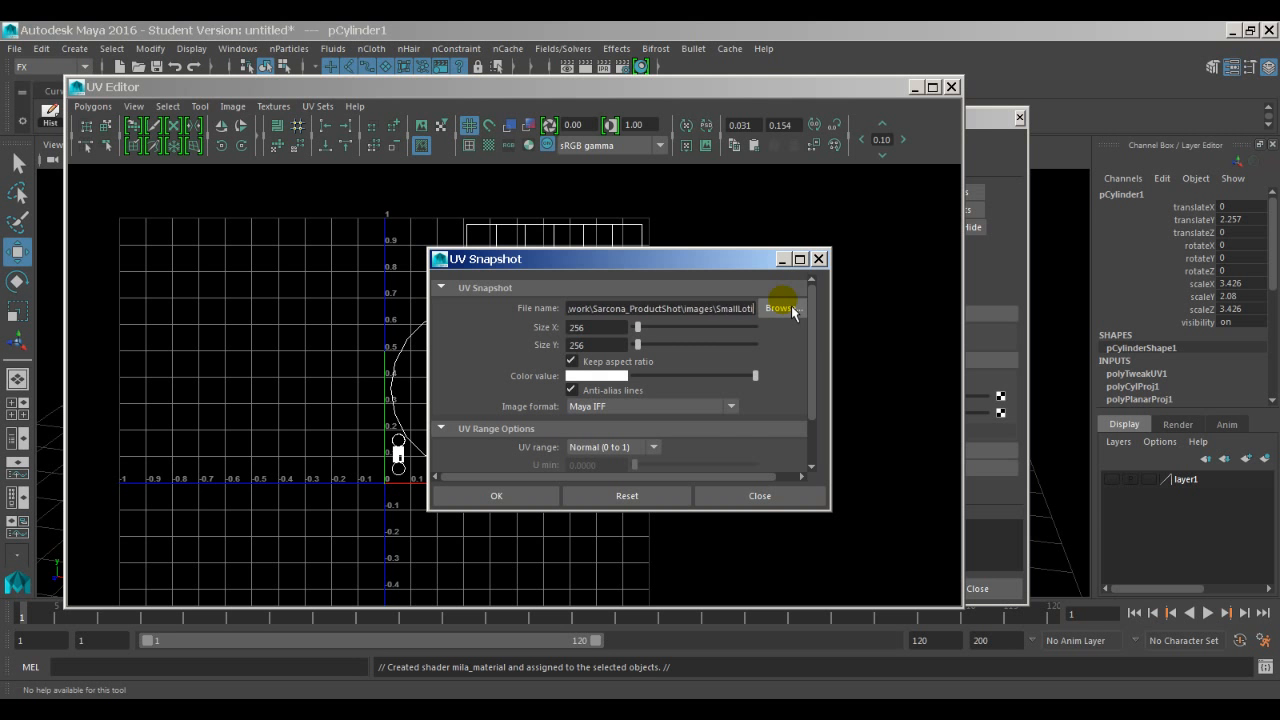
type("onJar")
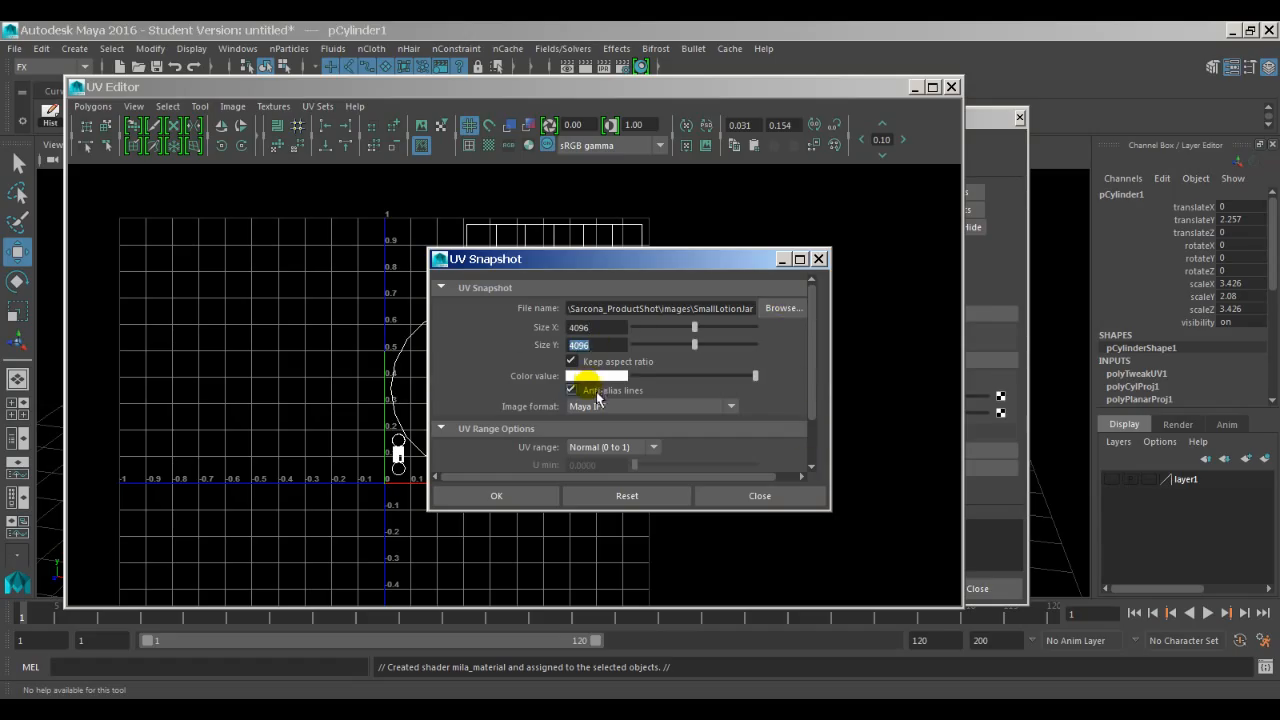
scroll(598, 397, "down", 2)
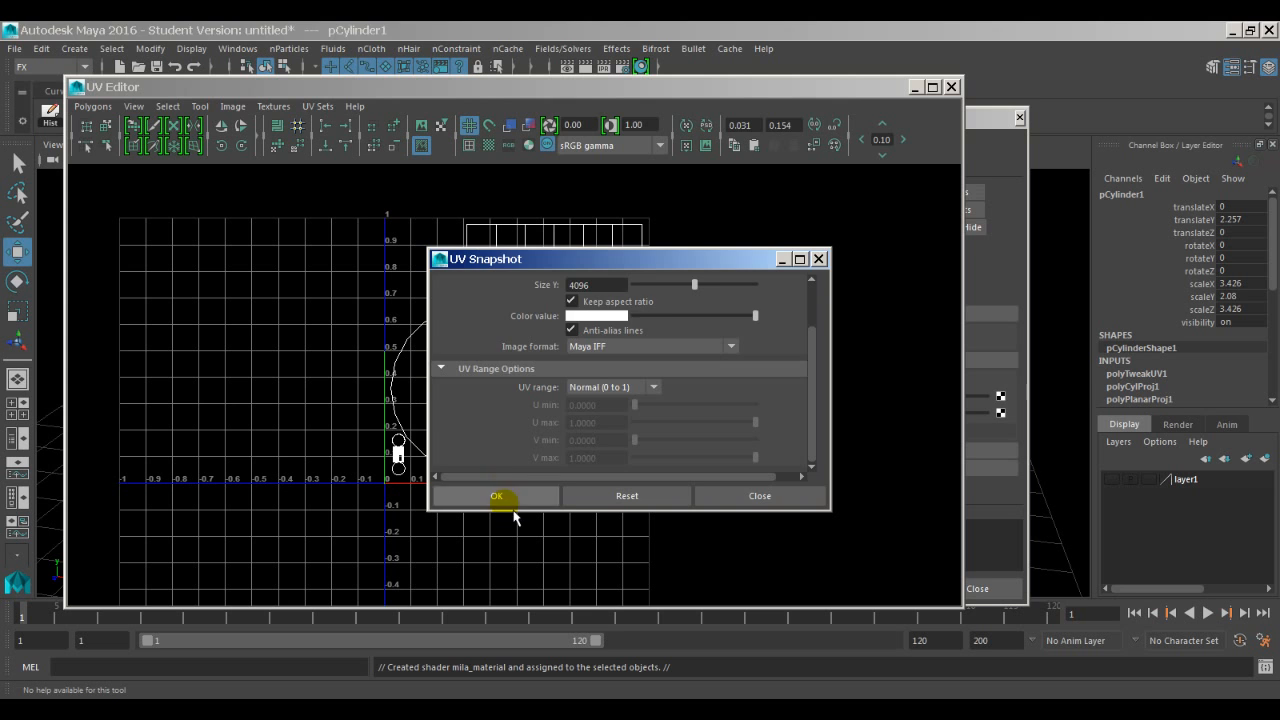
left_click(515, 497)
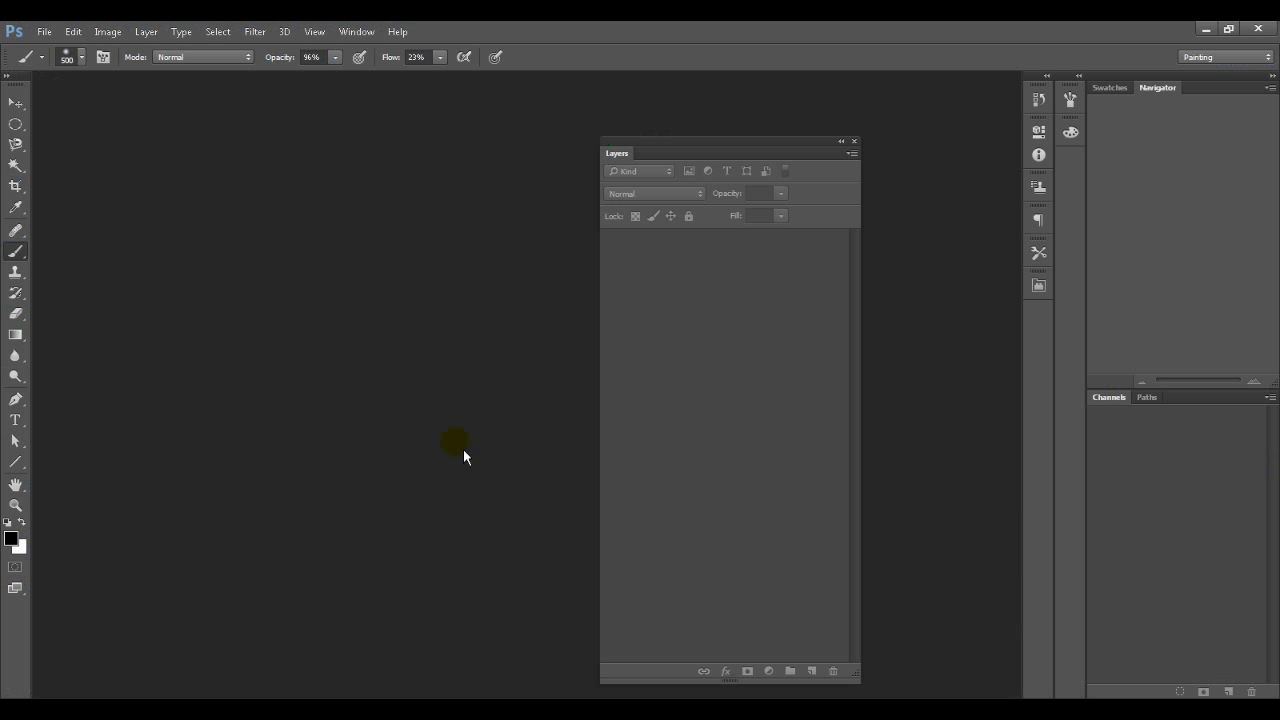
Open SmallLotionJar.iff from the product shot project's images folder in Photoshop.
left_click(48, 46)
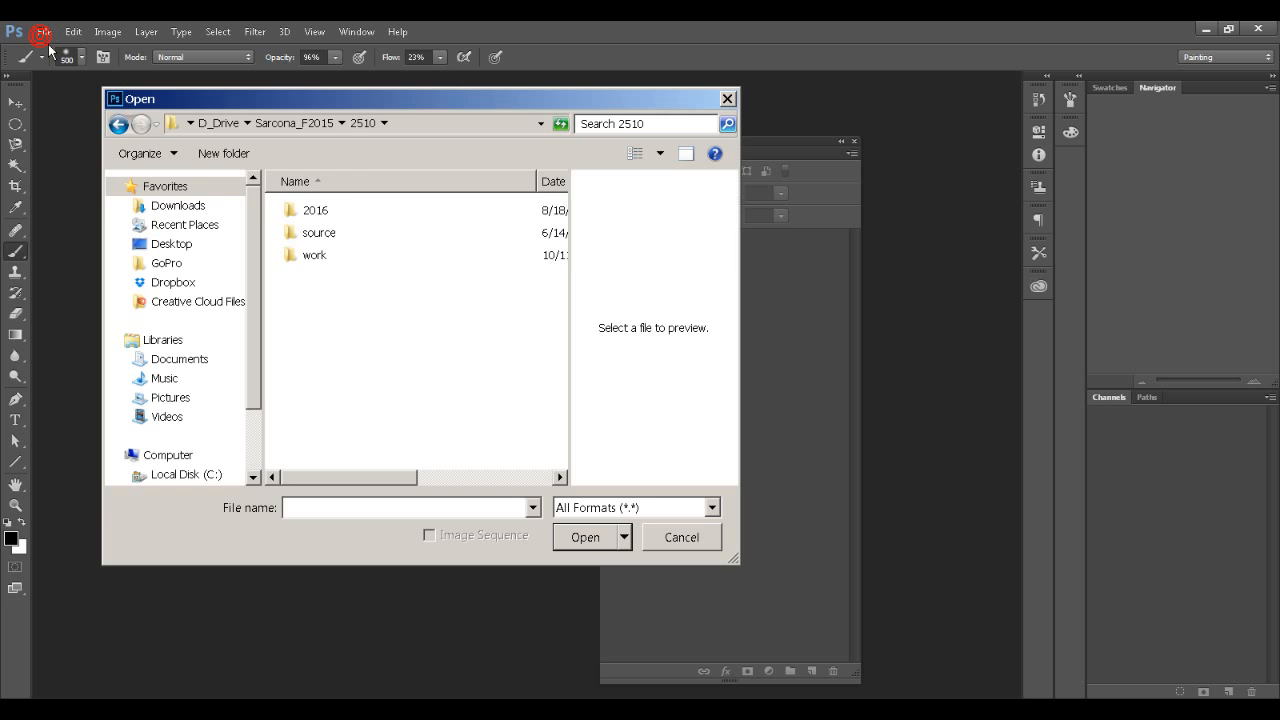
double_click(313, 255)
double_click(325, 256)
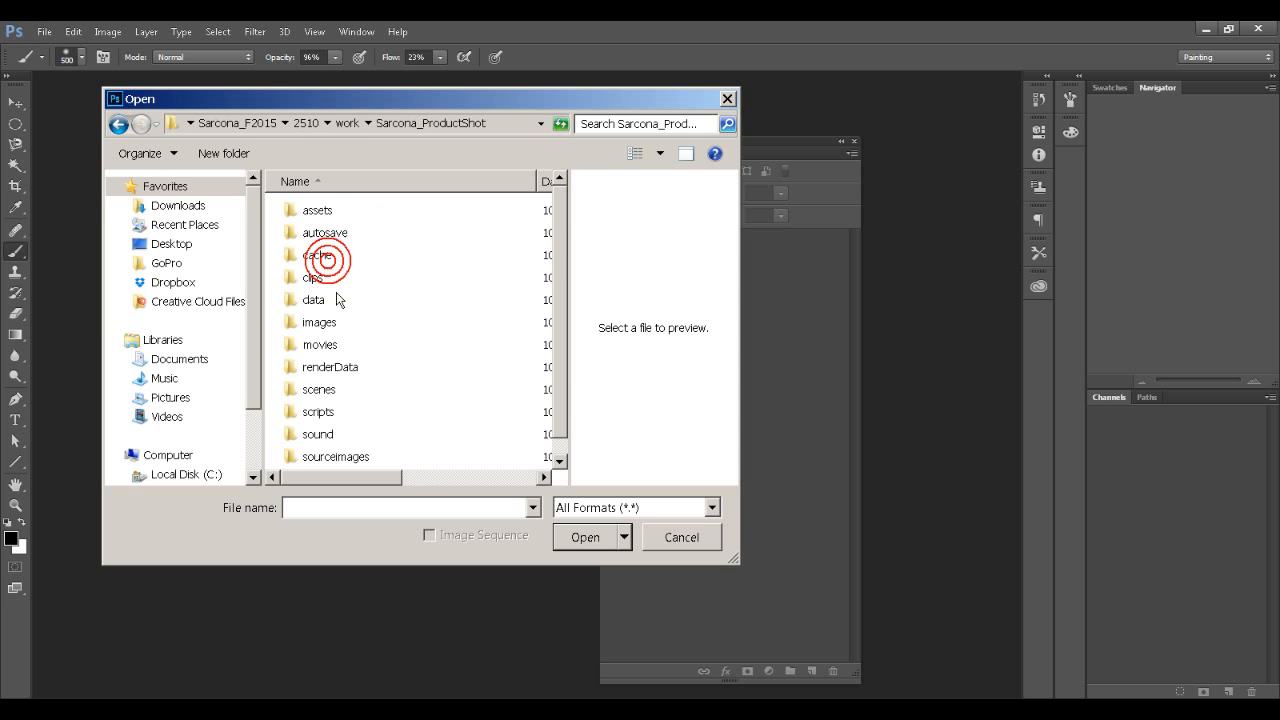
double_click(325, 327)
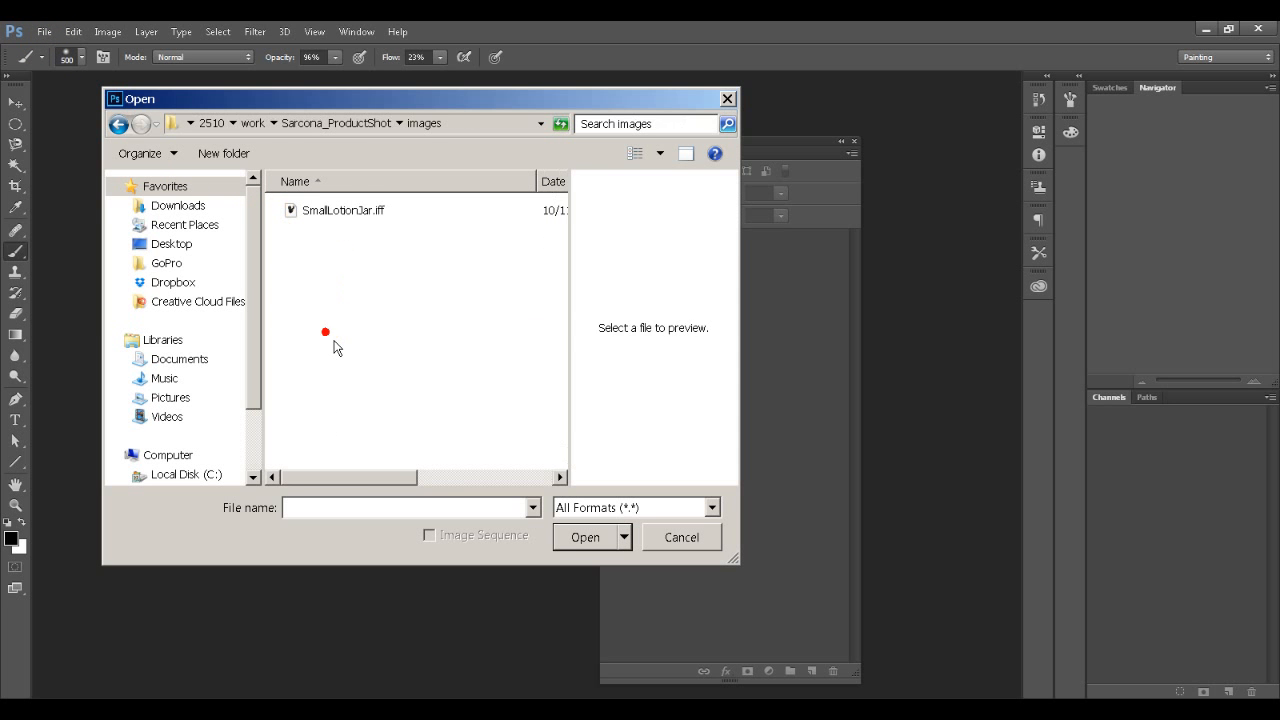
left_click(331, 210)
left_click(598, 538)
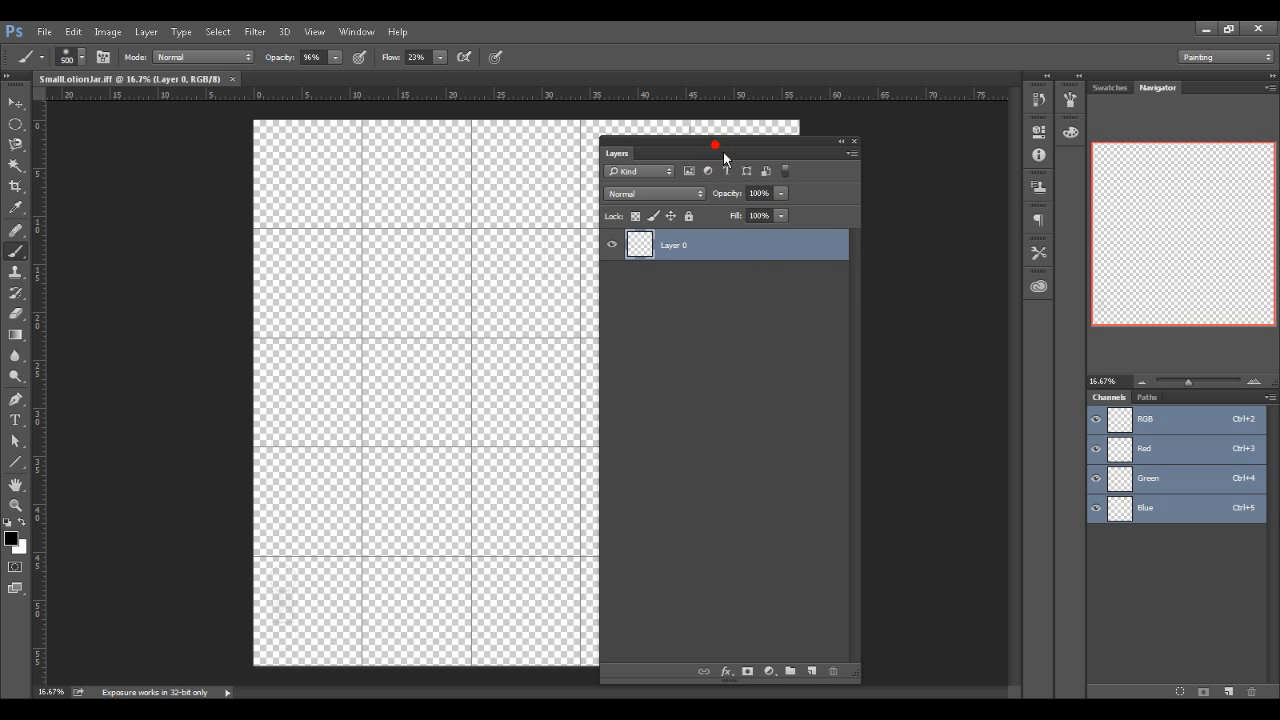
Move the Layers panel off the canvas, compare the snapshot with the UV layout in Maya, and hide the grid in Photoshop.
left_click_drag(723, 150, 941, 122)
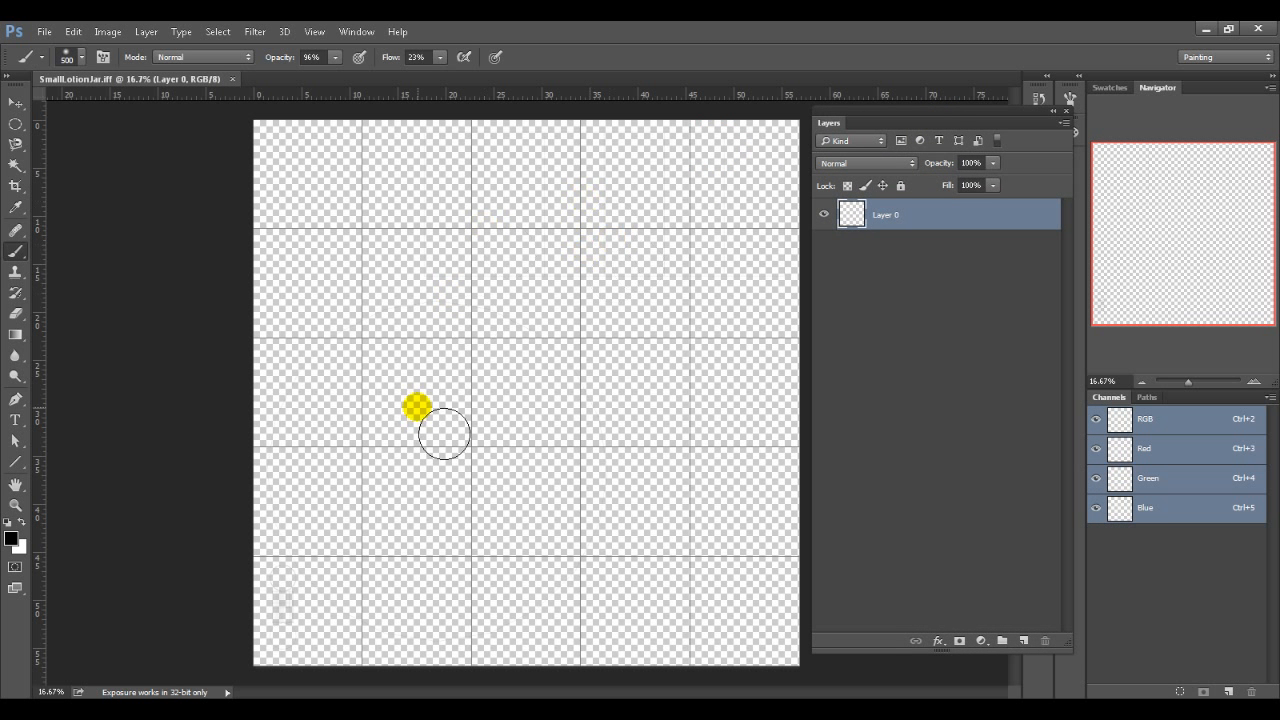
key("alt+Tab")
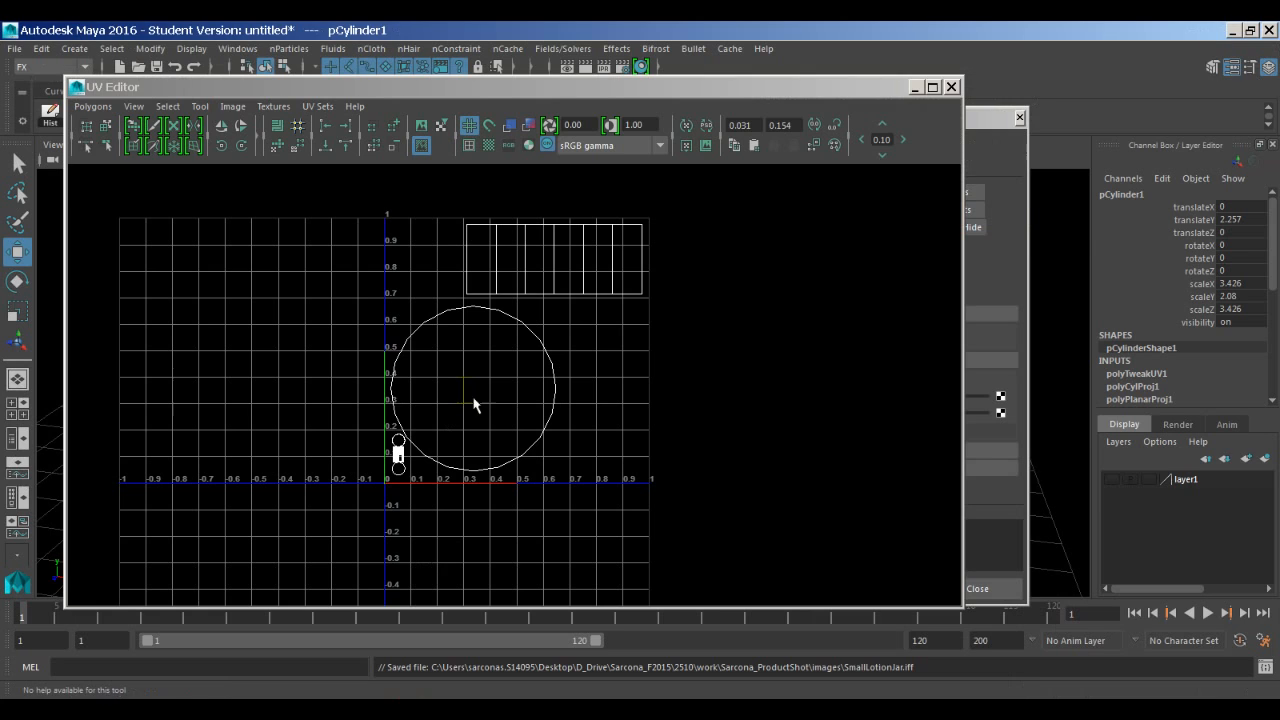
key("alt+Tab")
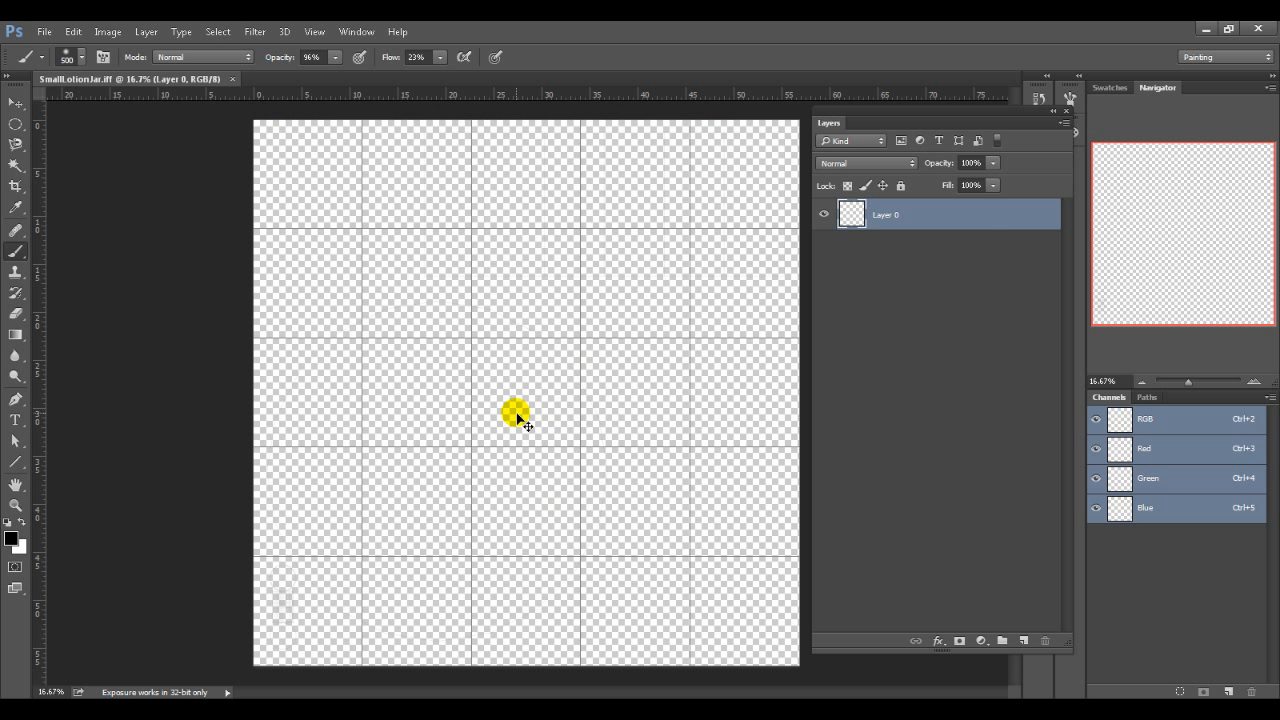
key("ctrl+apostrophe")
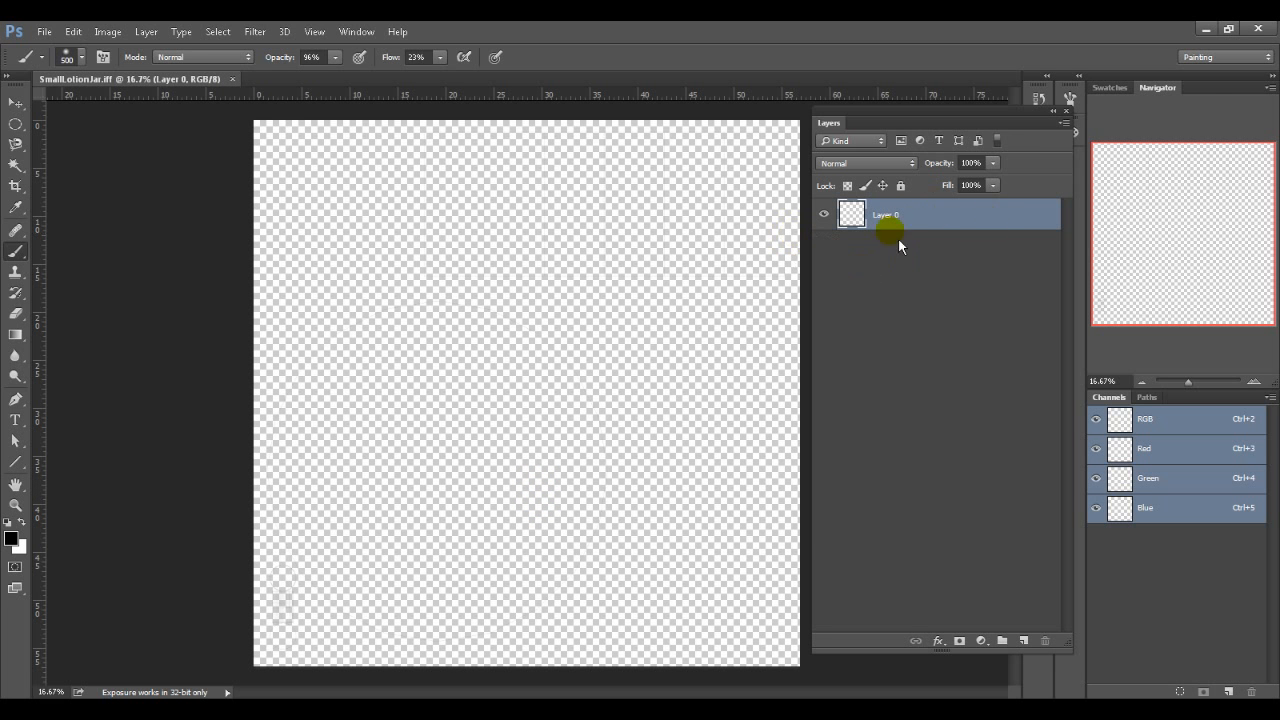
Give the UV snapshot layer a 5 px black outside stroke at 100% opacity, and add a new empty layer.
double_click(1022, 216)
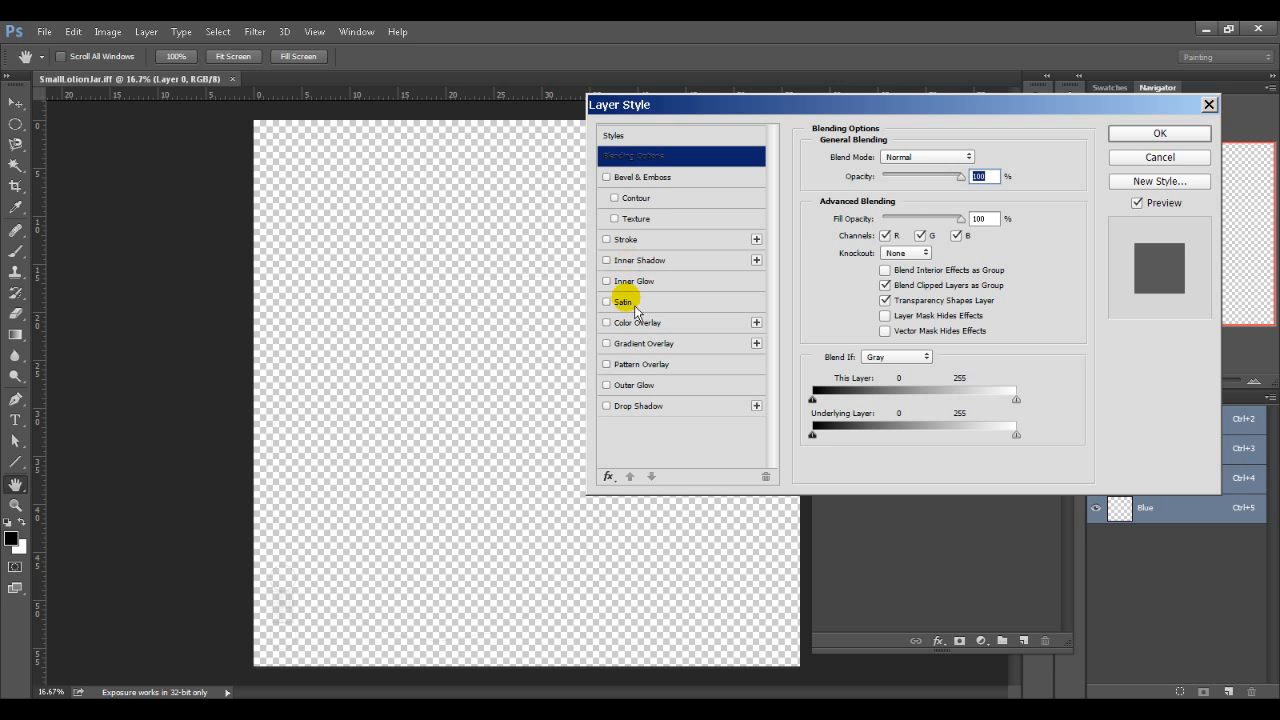
left_click(607, 240)
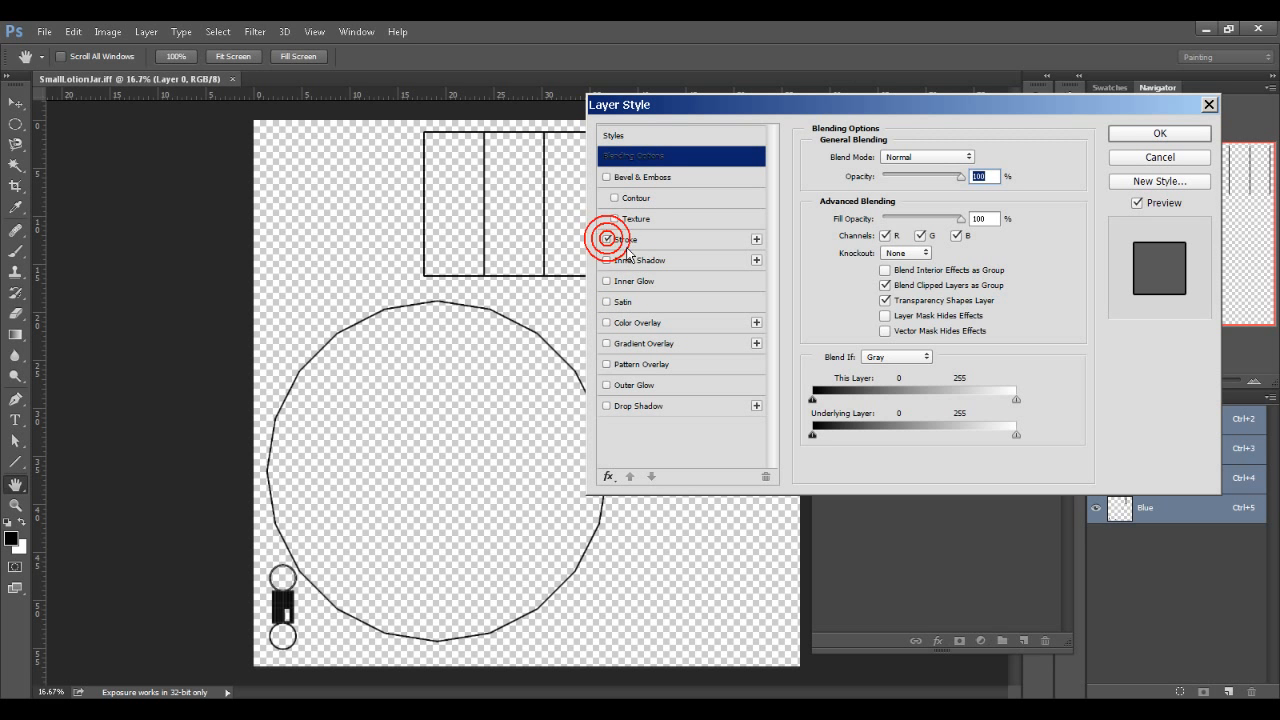
left_click(624, 240)
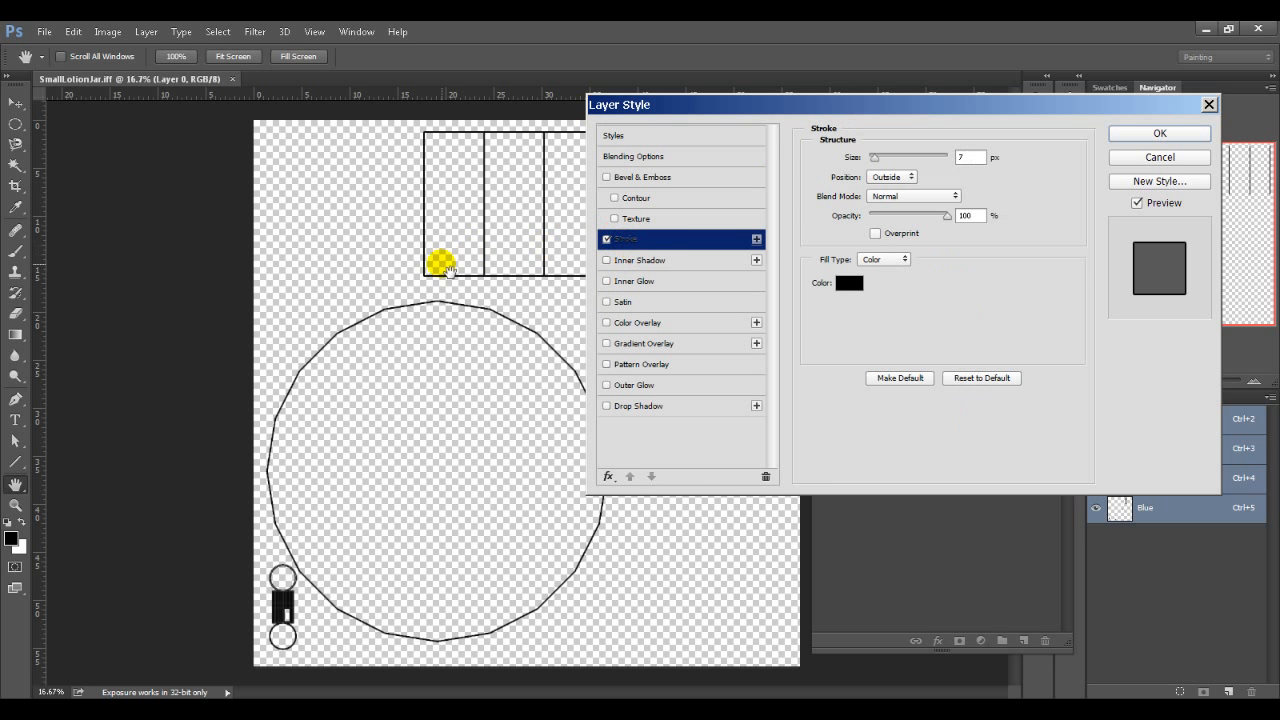
left_click(905, 176)
left_click(902, 191)
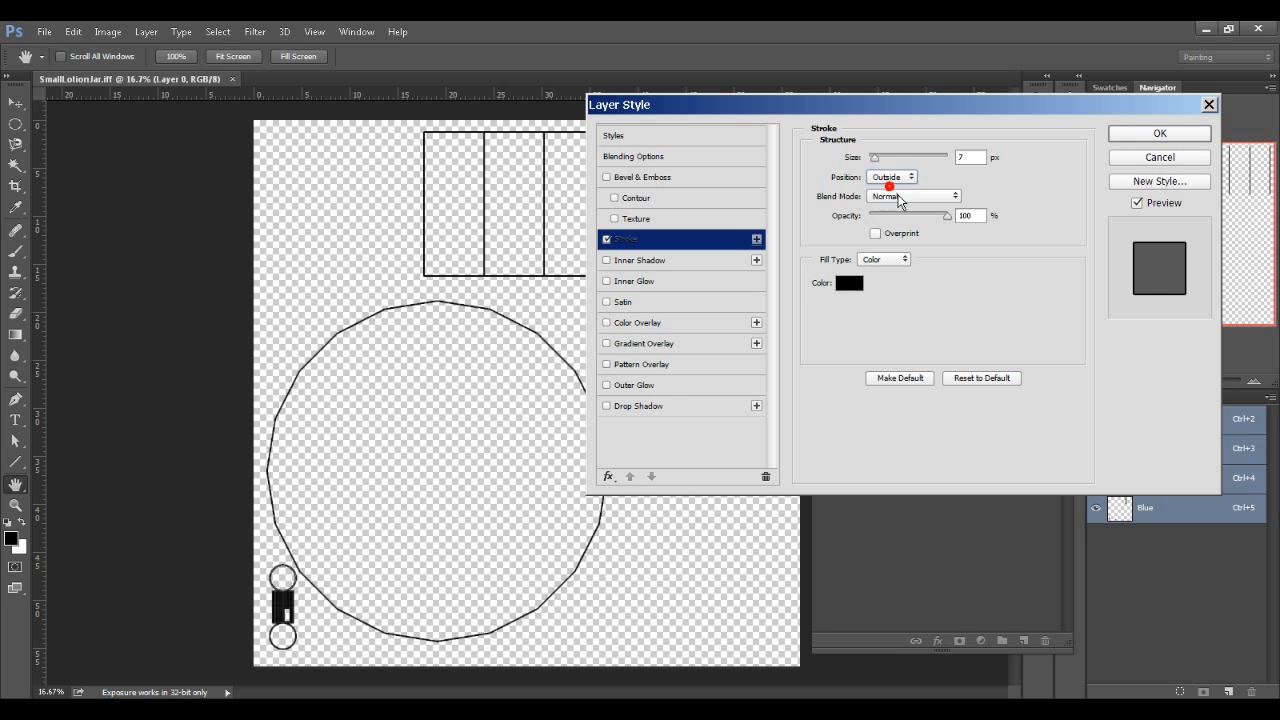
left_click_drag(875, 157, 871, 157)
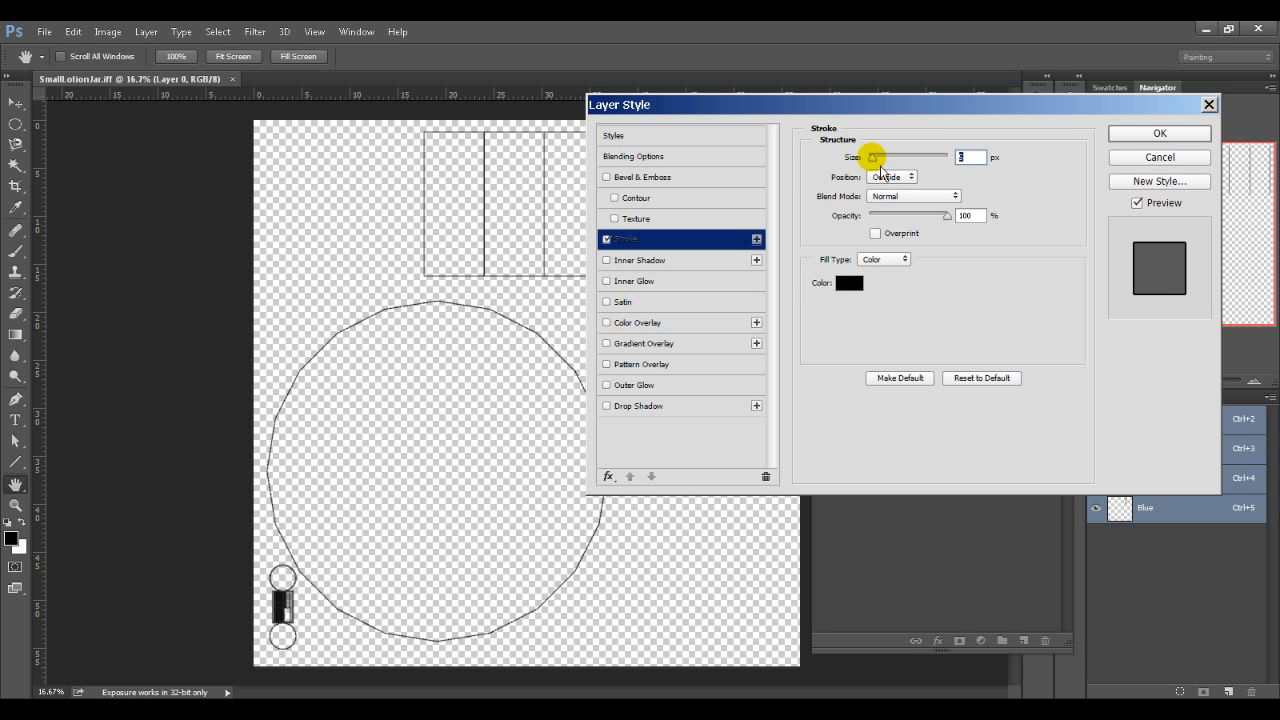
left_click(931, 214)
left_click_drag(953, 224, 955, 226)
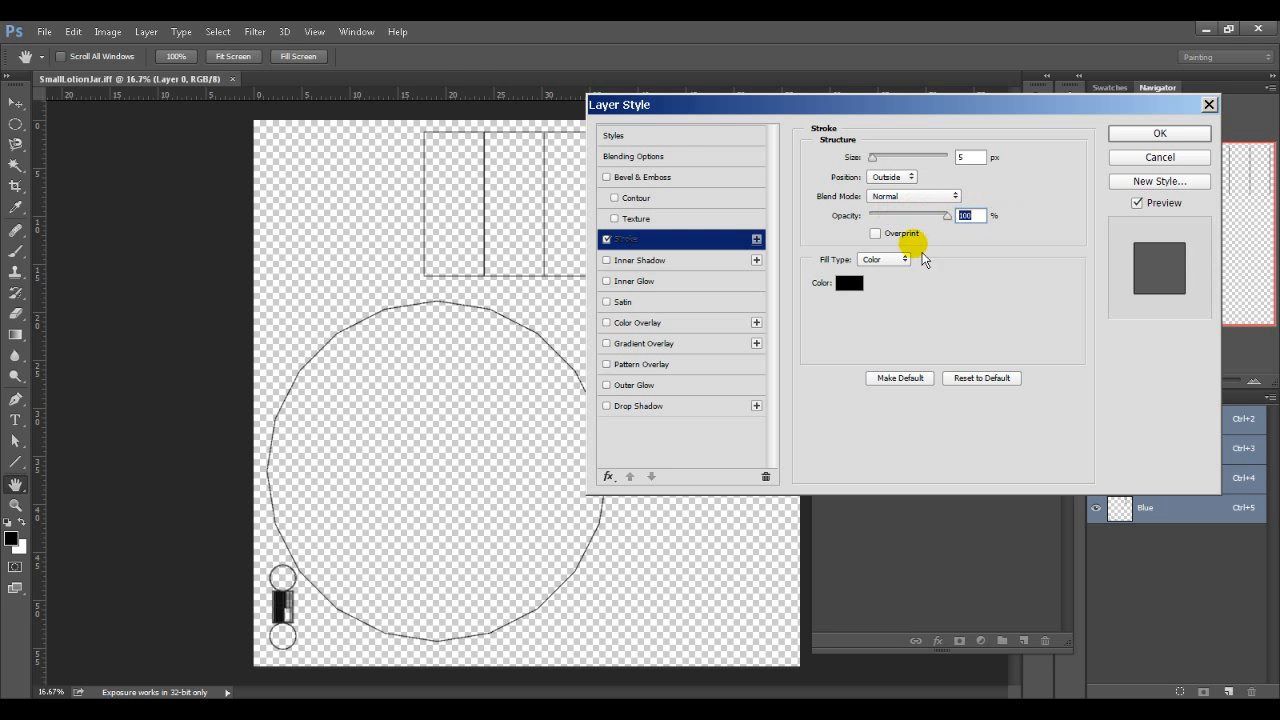
left_click(885, 257)
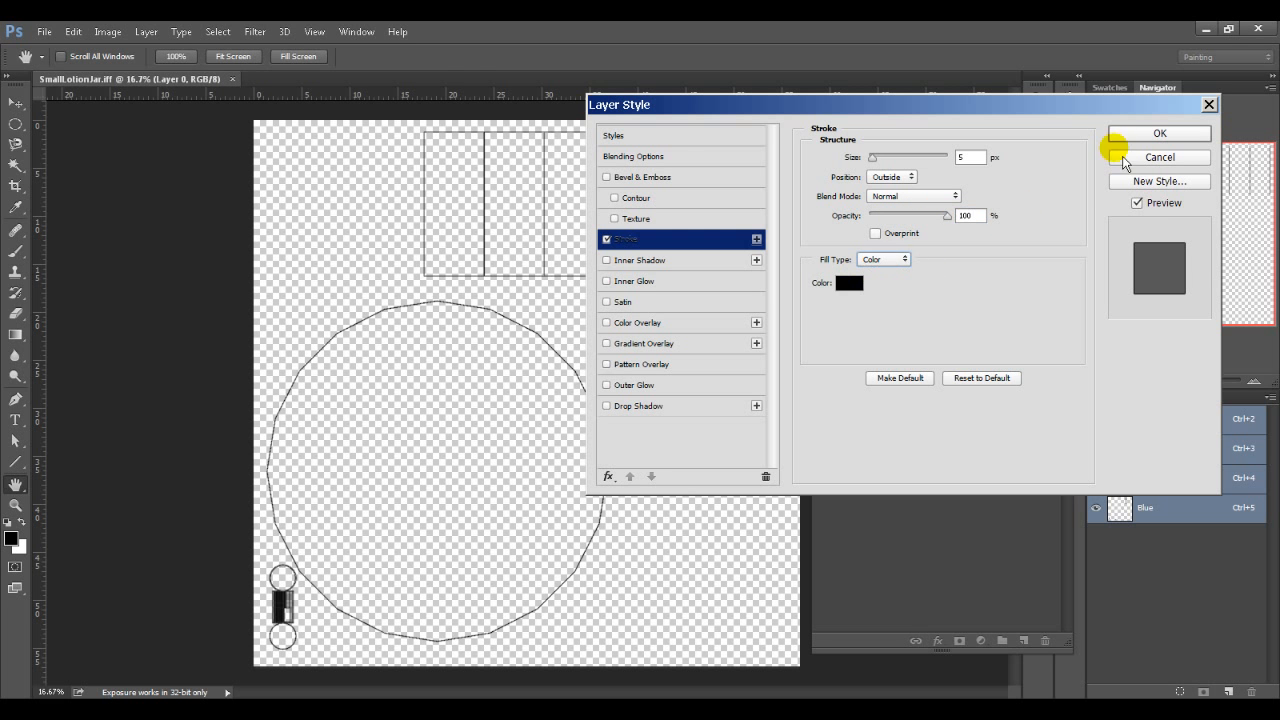
left_click(1160, 135)
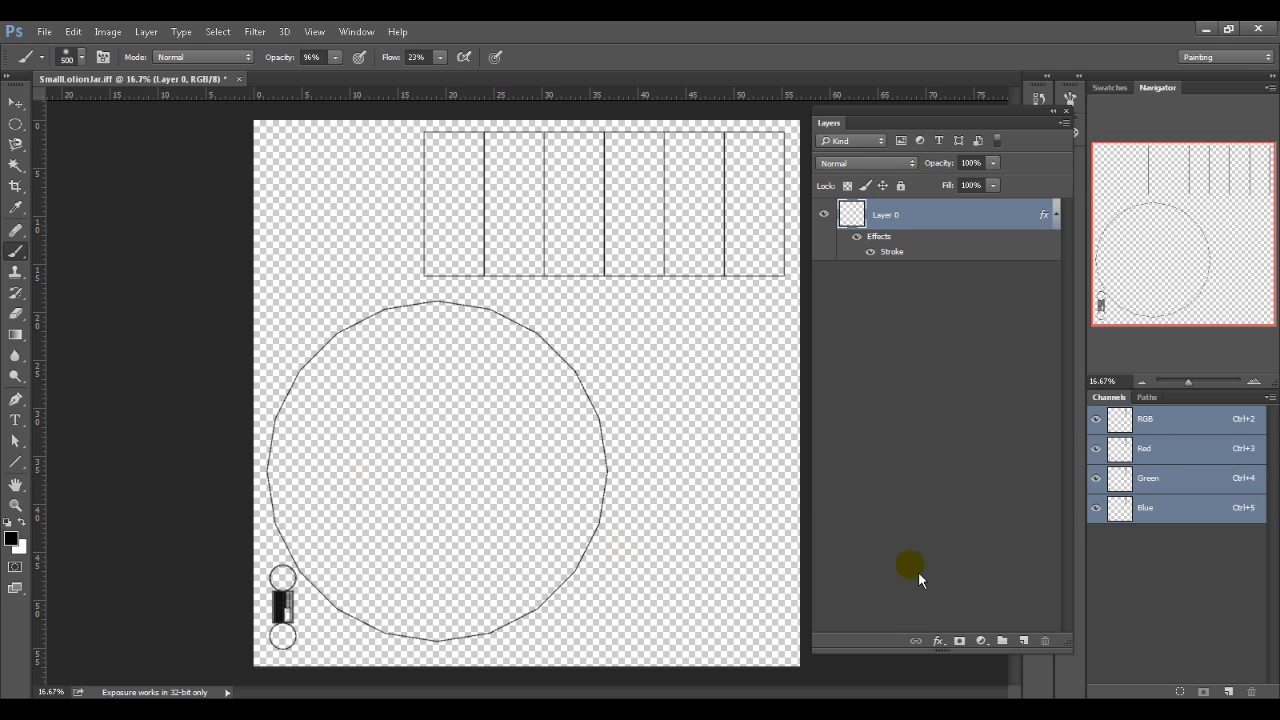
left_click(1024, 642)
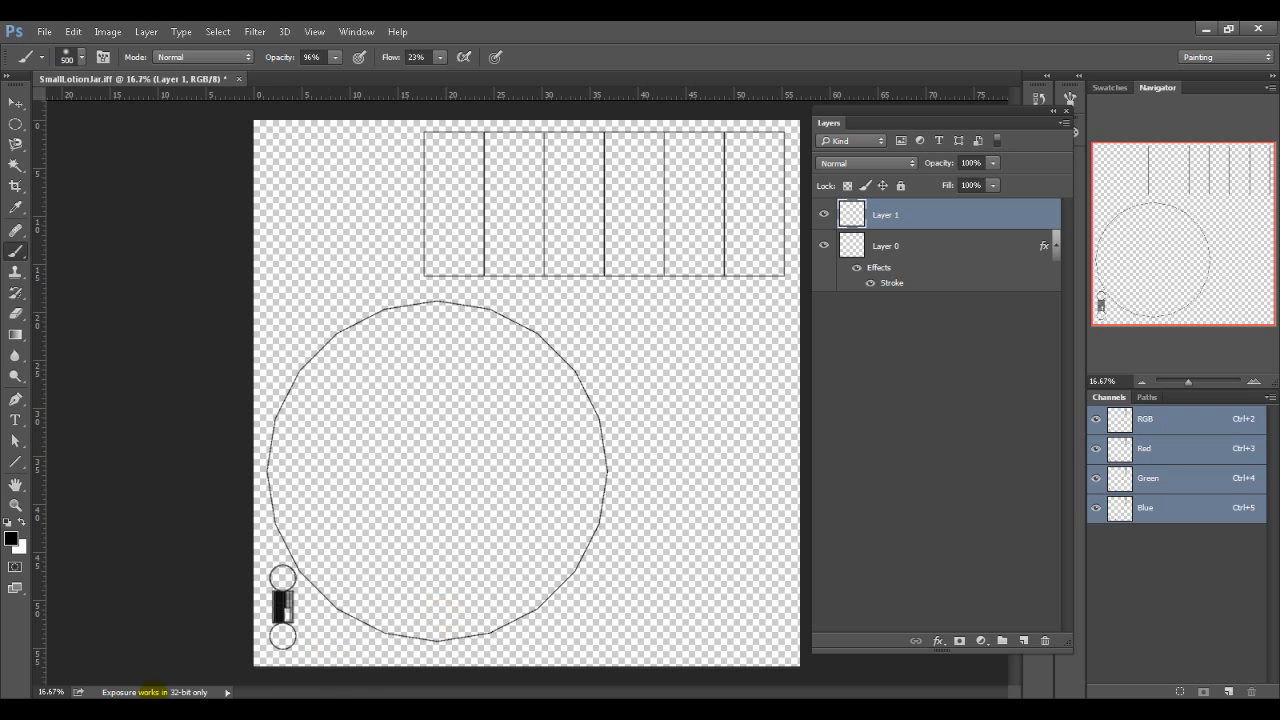
Examine the lotion jar's label up close in the browser's reference photo, and return to Photoshop.
left_click(154, 708)
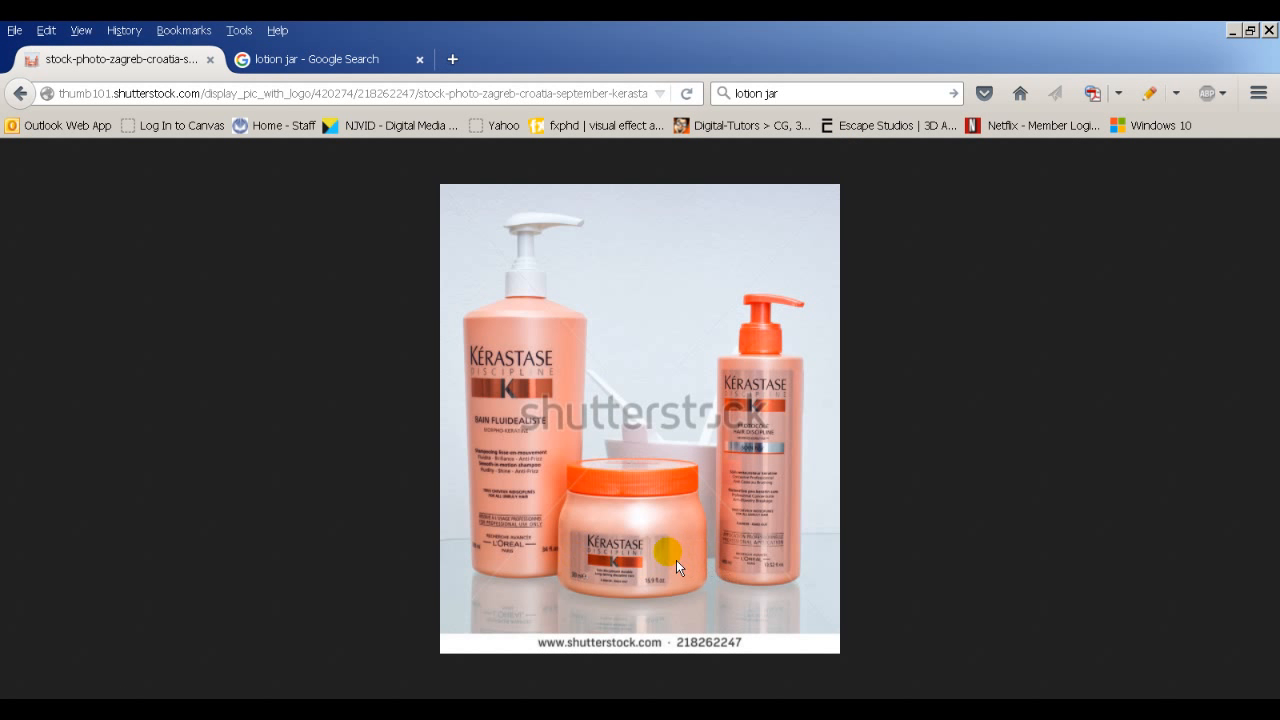
scroll(676, 560, "up", 8, "ctrl")
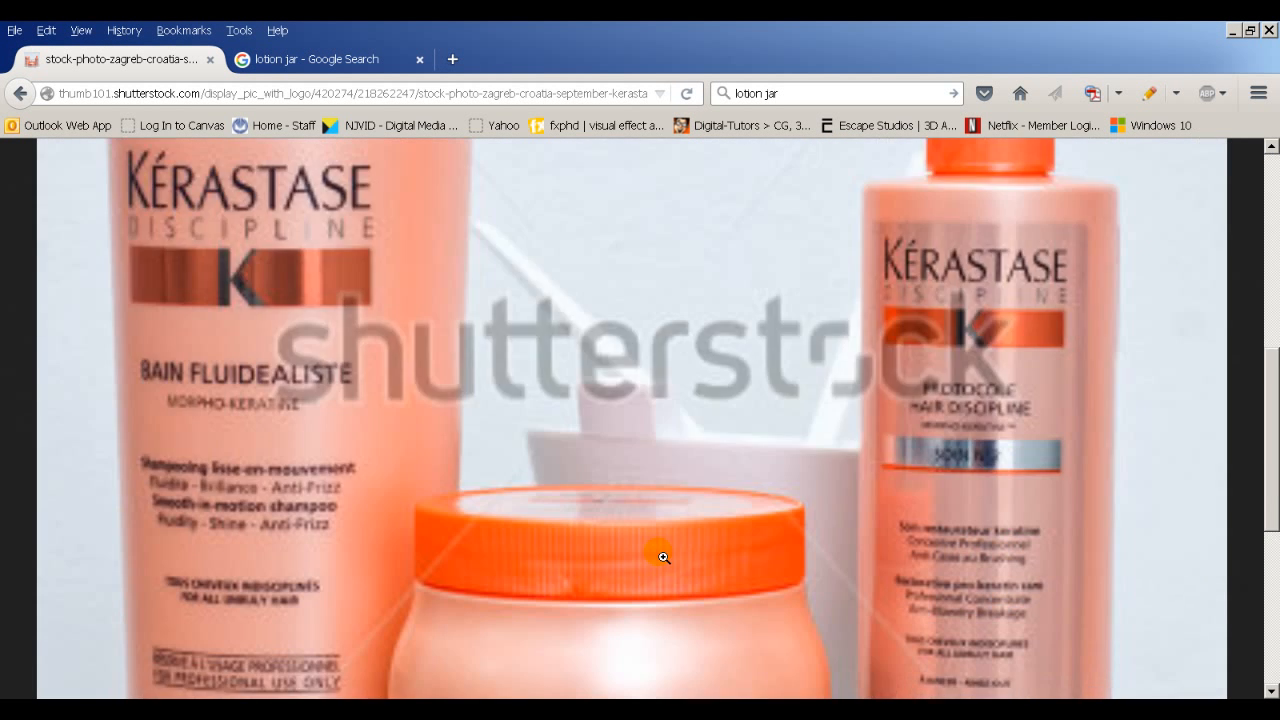
scroll(663, 557, "down", 5)
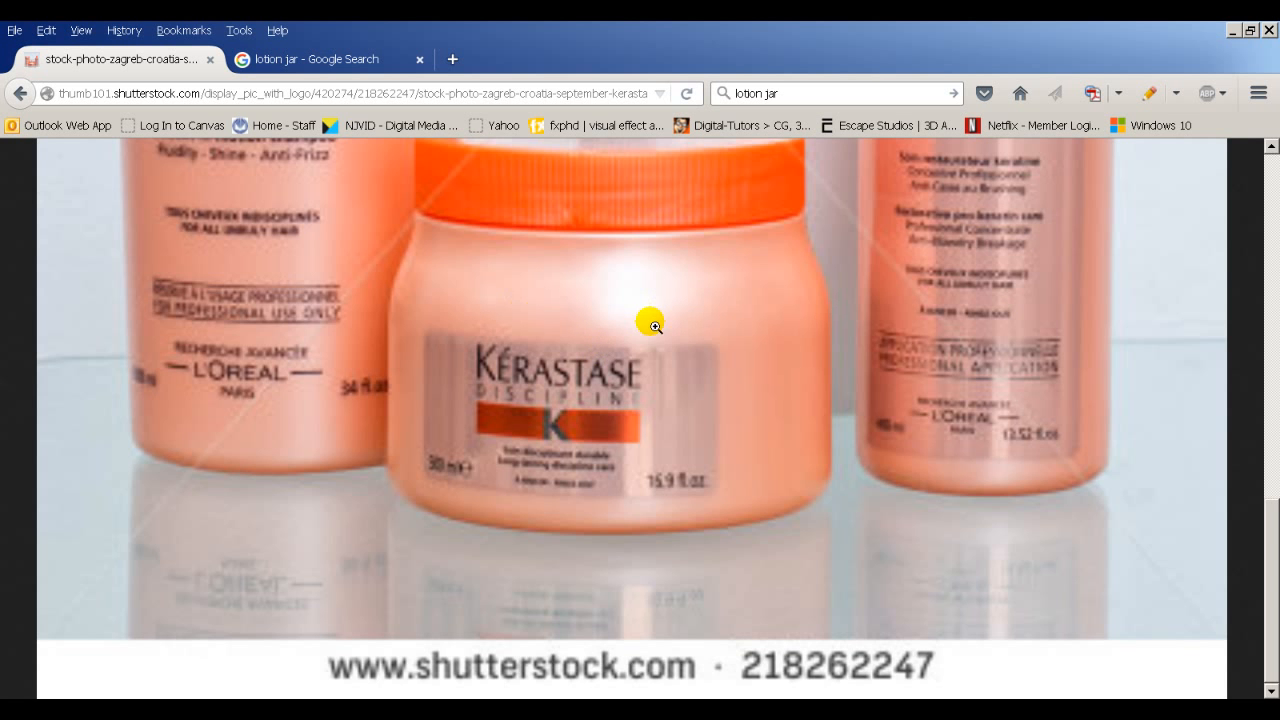
key("alt+Tab")
key("alt+Tab")
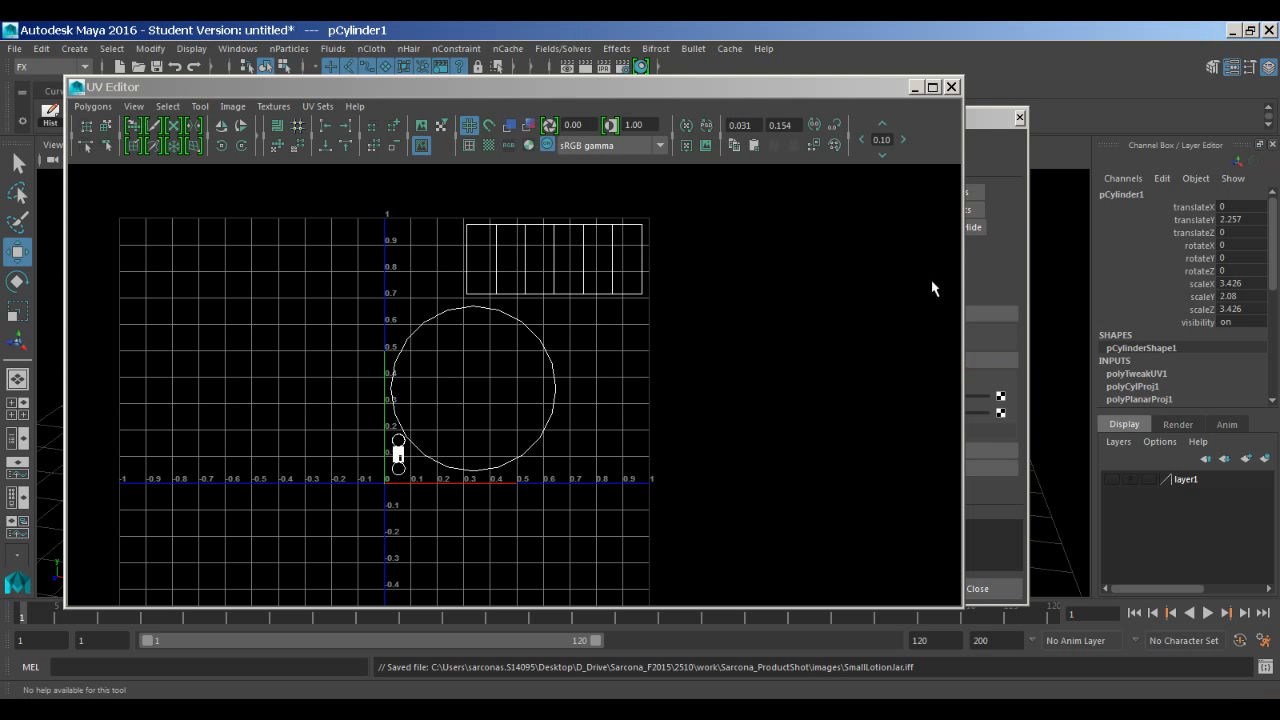
key("alt+Tab")
key("alt+Tab")
Rename the stroked snapshot layer as UV and lock it completely.
left_click(908, 240)
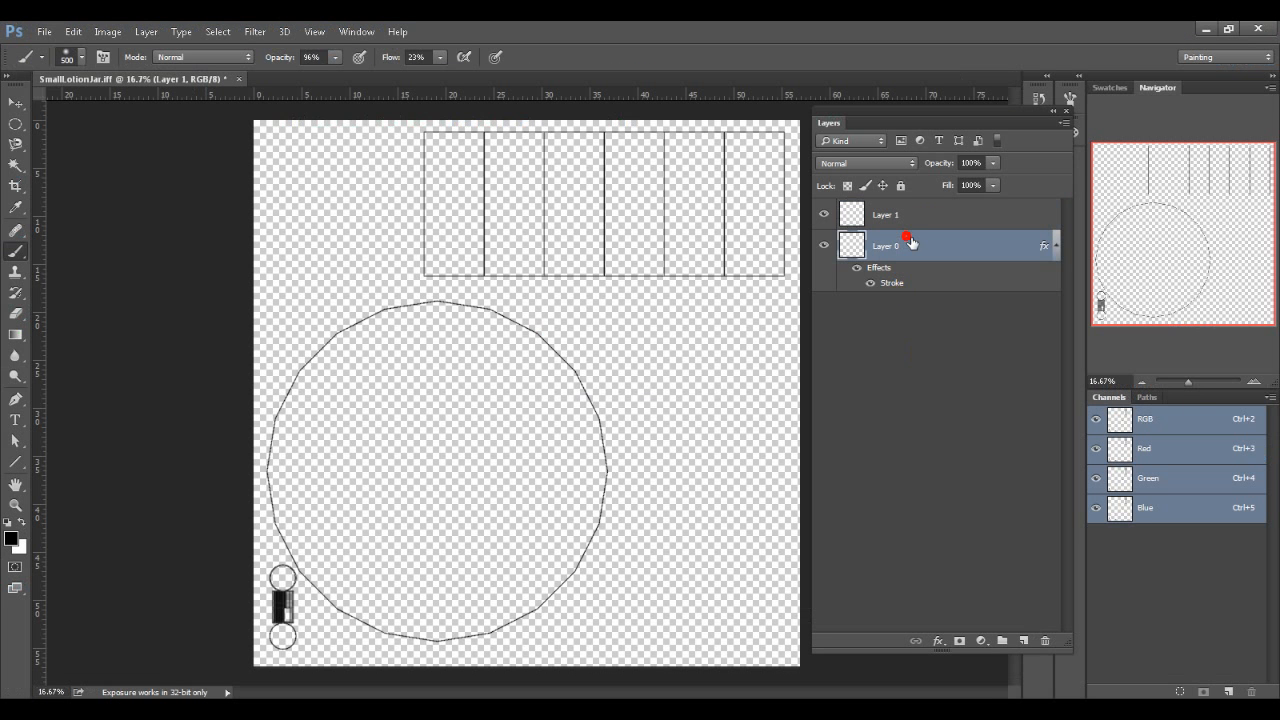
left_click(826, 246)
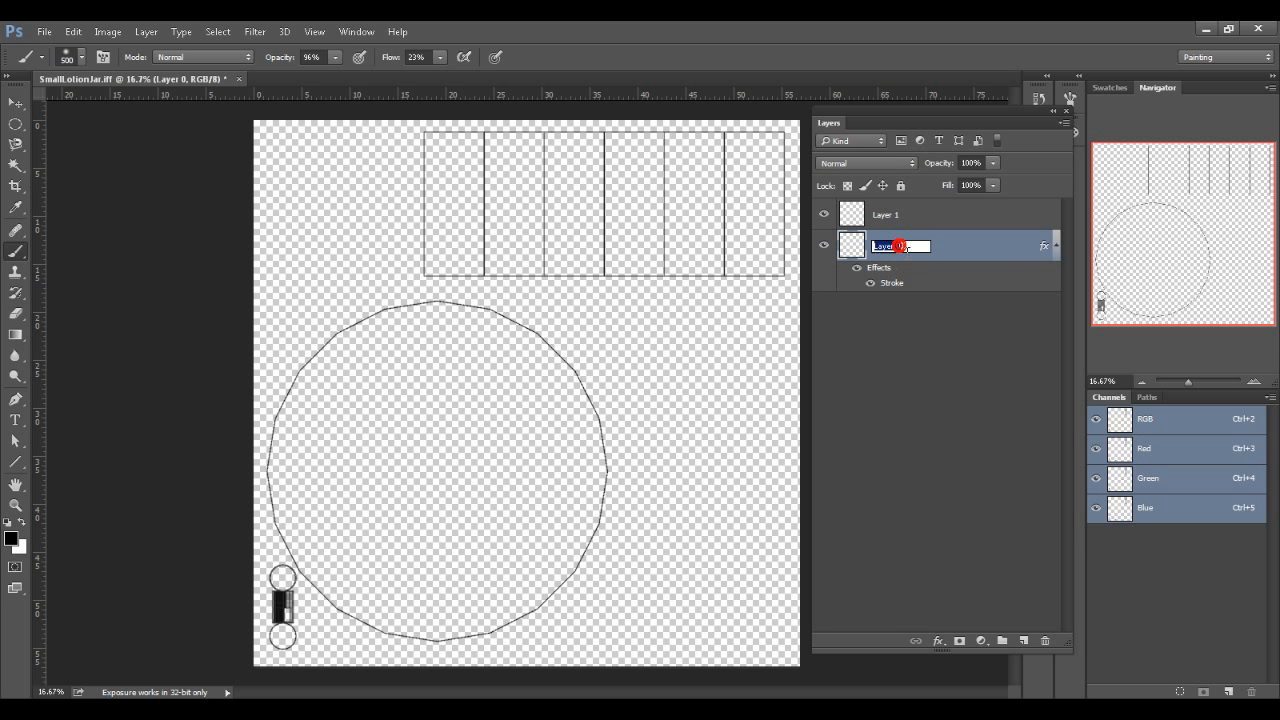
key("Return")
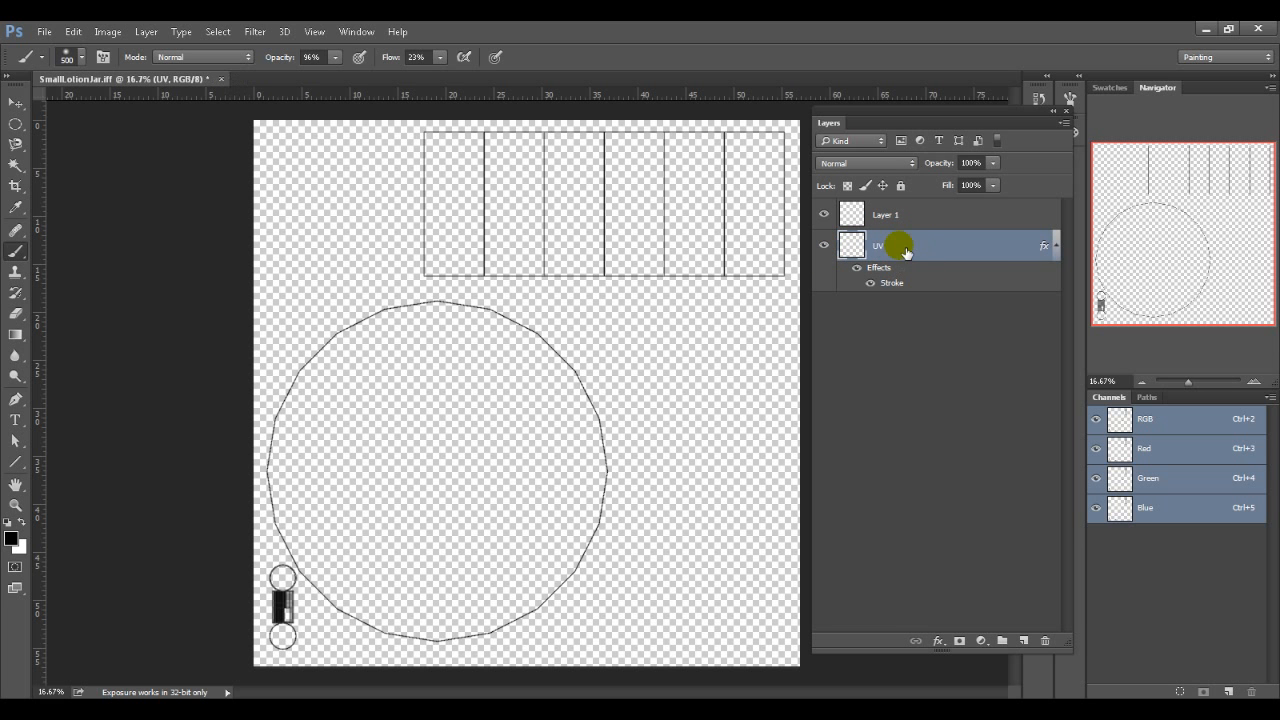
left_click(900, 185)
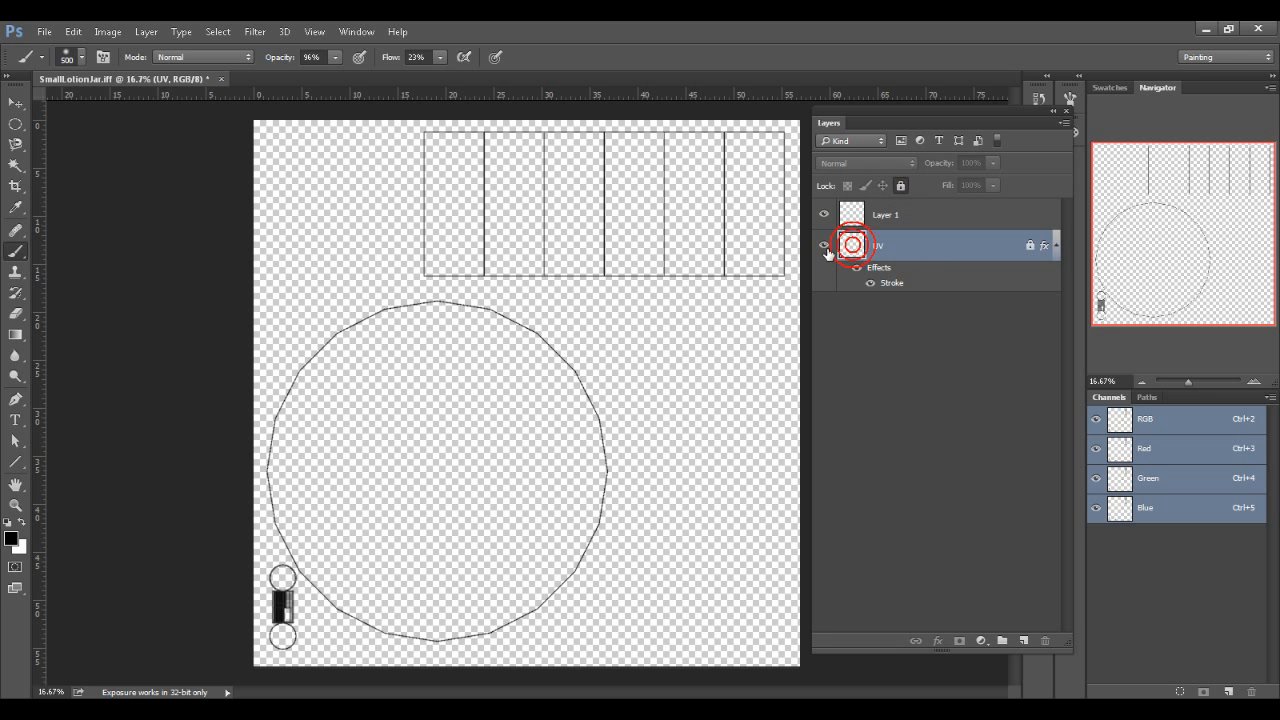
left_click(824, 246)
left_click(826, 246)
Move Layer 1 beneath the UV layer and toggle the UV layer's visibility off and on.
left_click(873, 216)
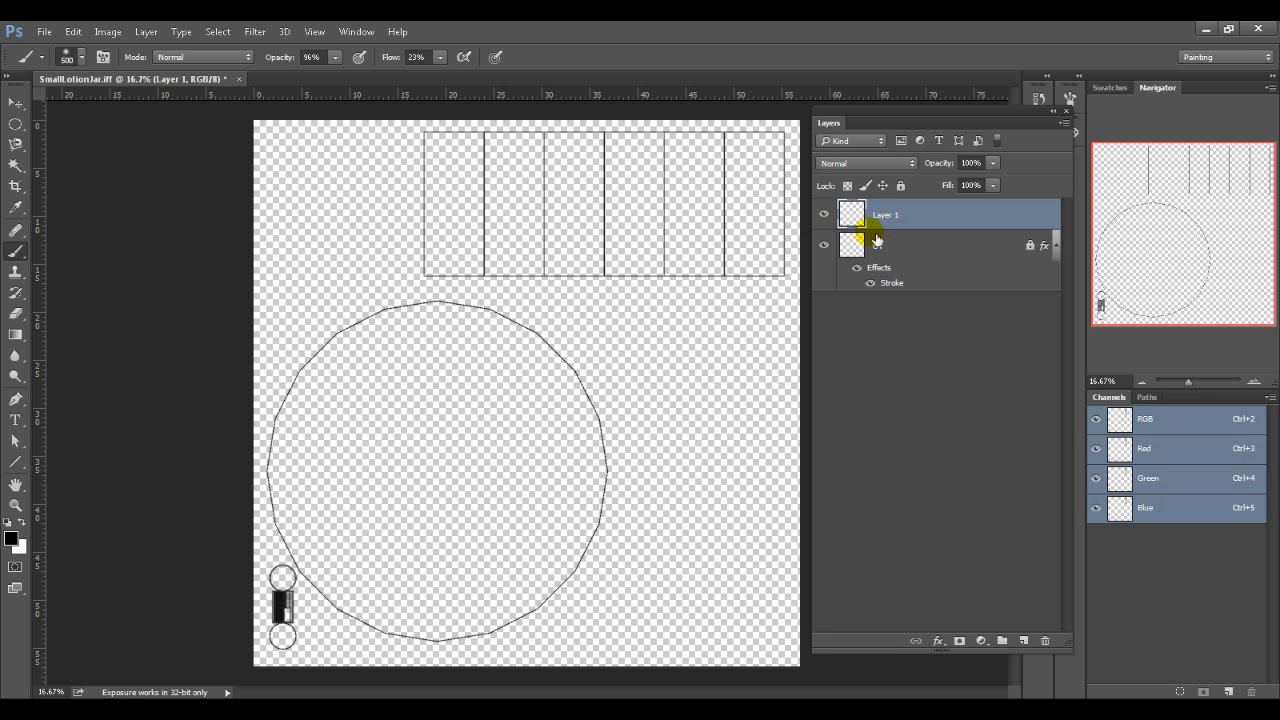
left_click_drag(877, 212, 915, 286)
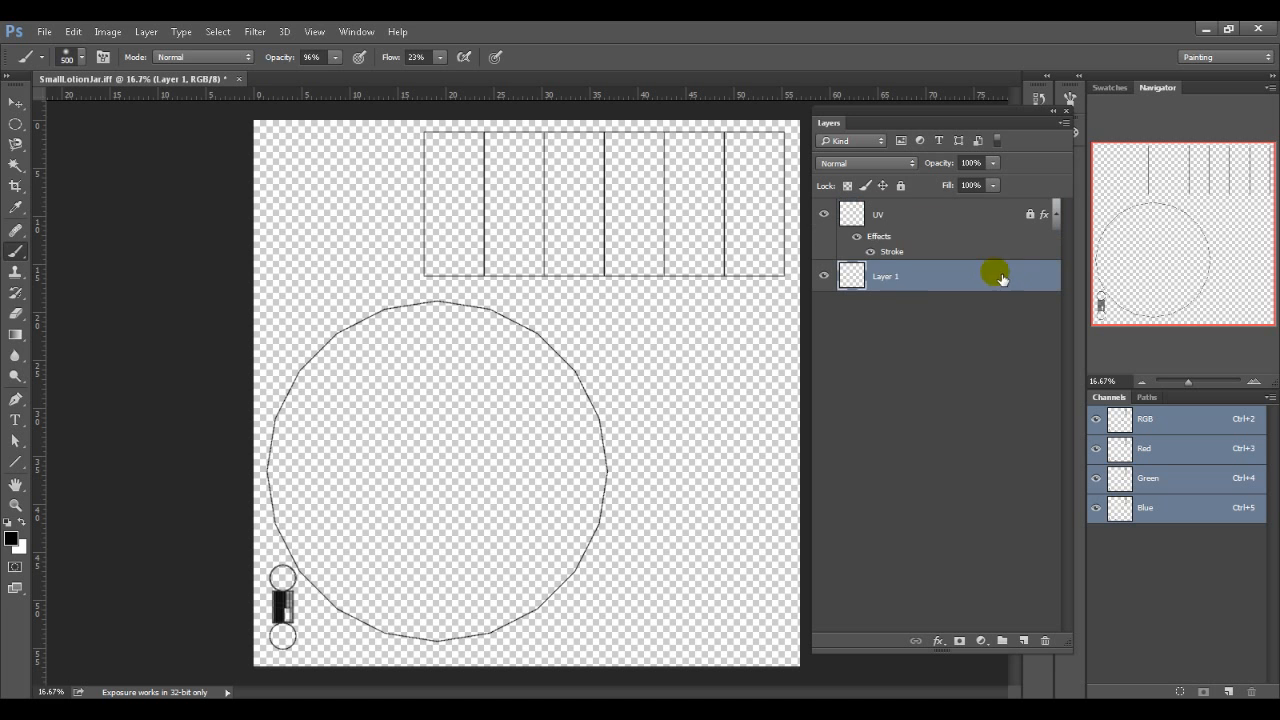
left_click(823, 213)
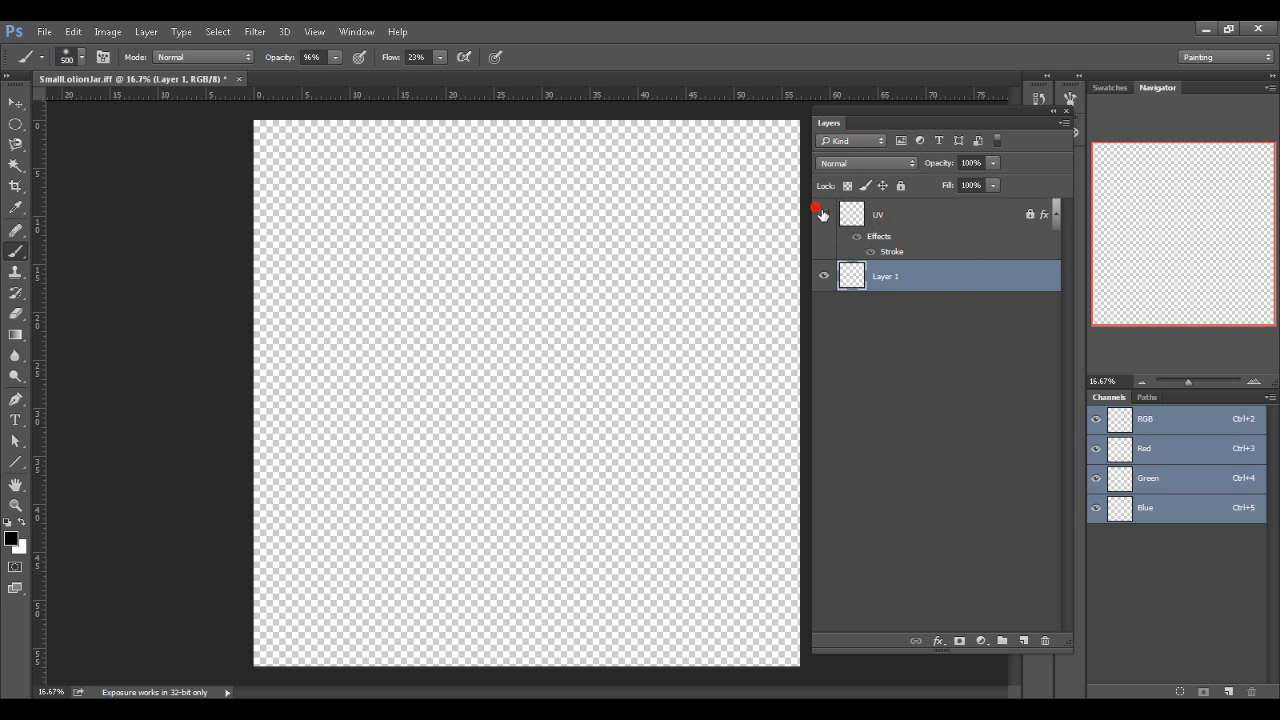
left_click(821, 213)
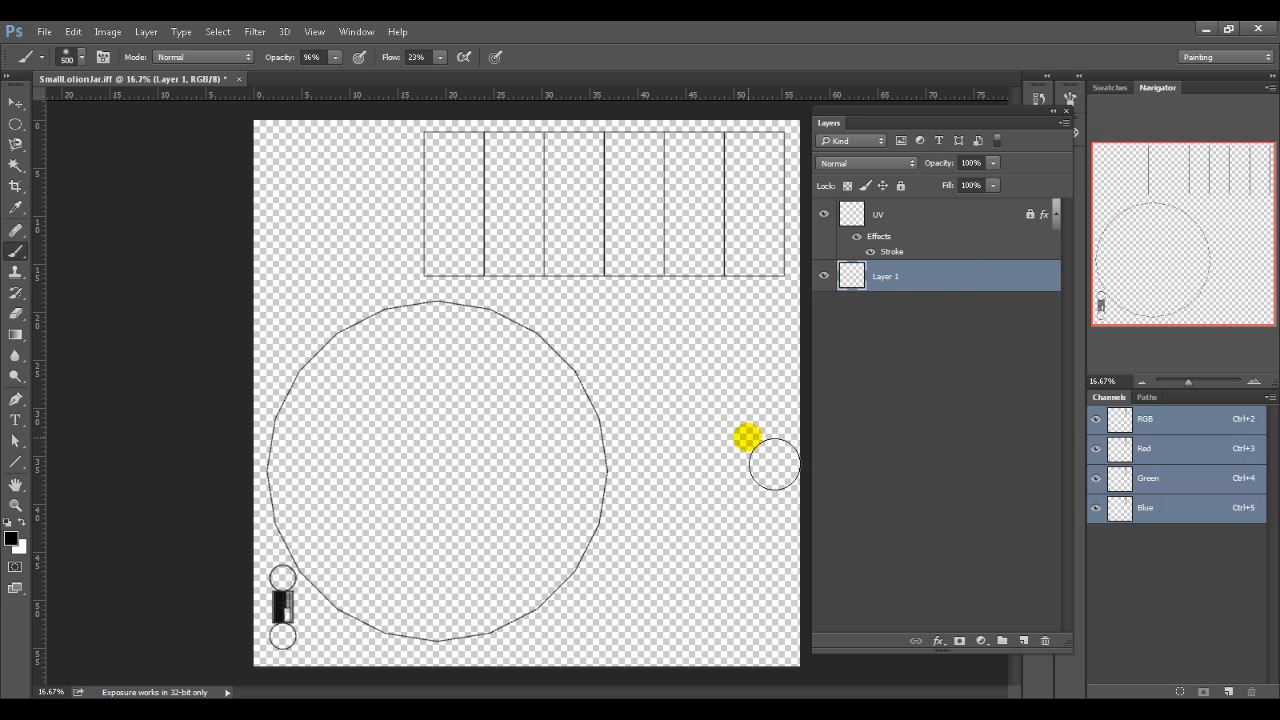
Set the foreground color to a pale yellow and fill Layer 1 with it.
left_click(16, 542)
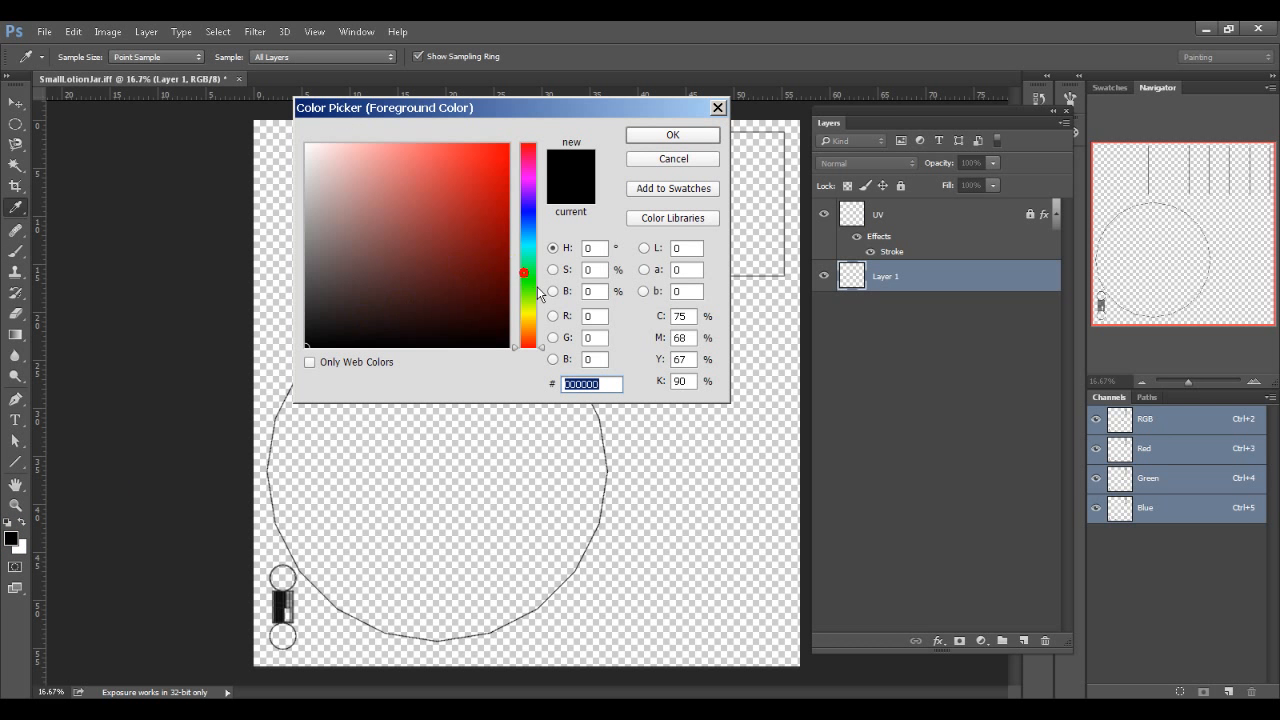
left_click_drag(537, 286, 523, 318)
mouse_move(474, 283)
left_mouse_down()
mouse_move(457, 229)
mouse_move(416, 174)
mouse_move(382, 177)
mouse_move(380, 143)
mouse_move(369, 156)
left_mouse_up()
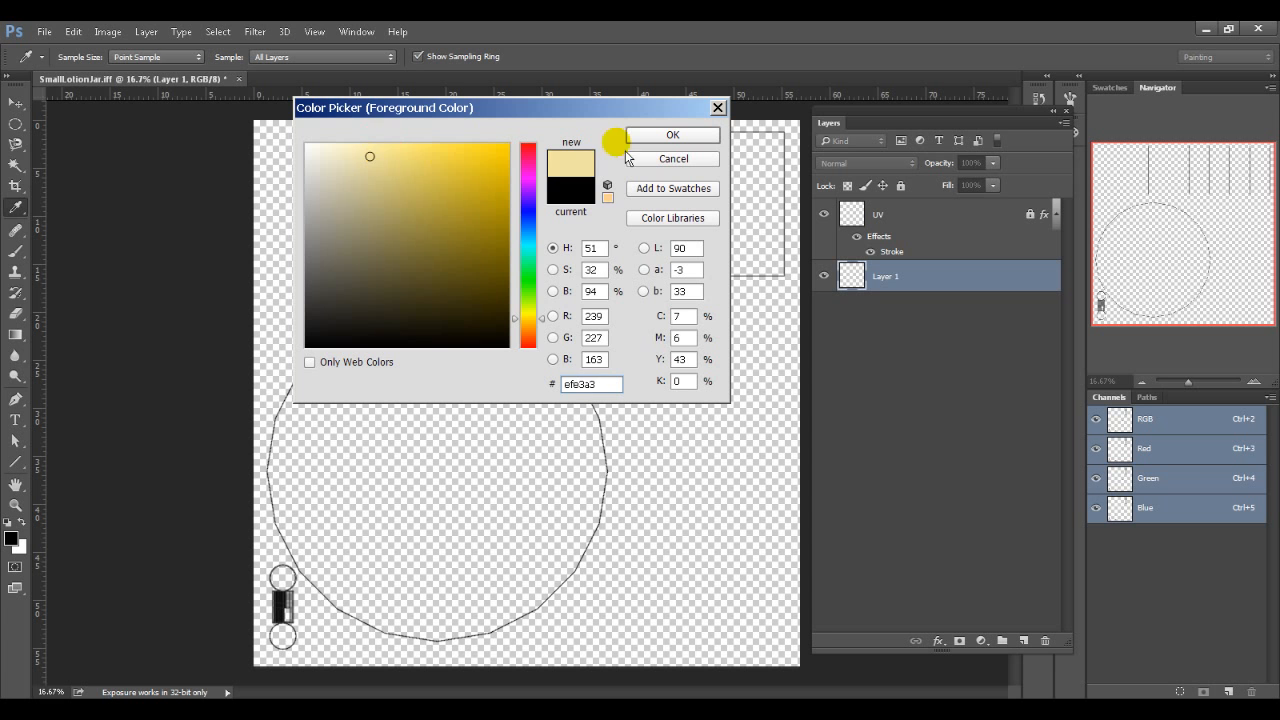
left_click(673, 134)
key("b")
key("alt+BackSpace")
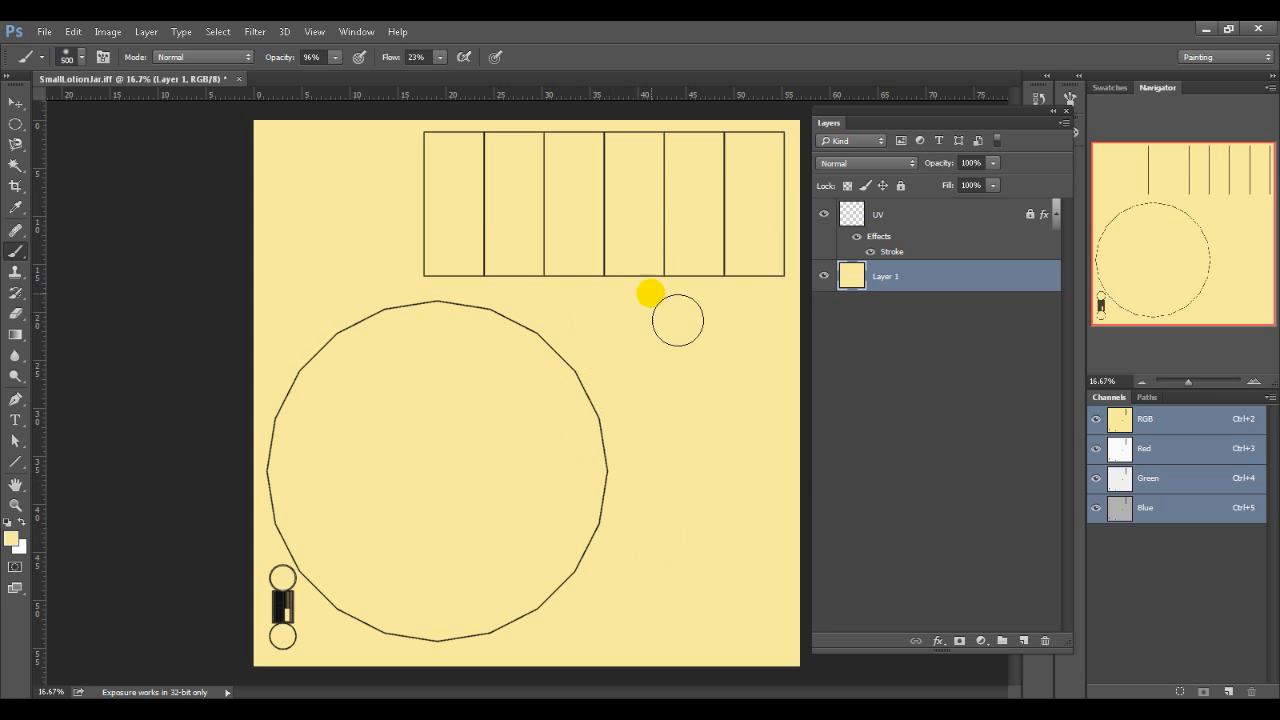
Check the jar's label in the browser's reference photo and create a small text box at the base of the strip's third UV panel.
key("t")
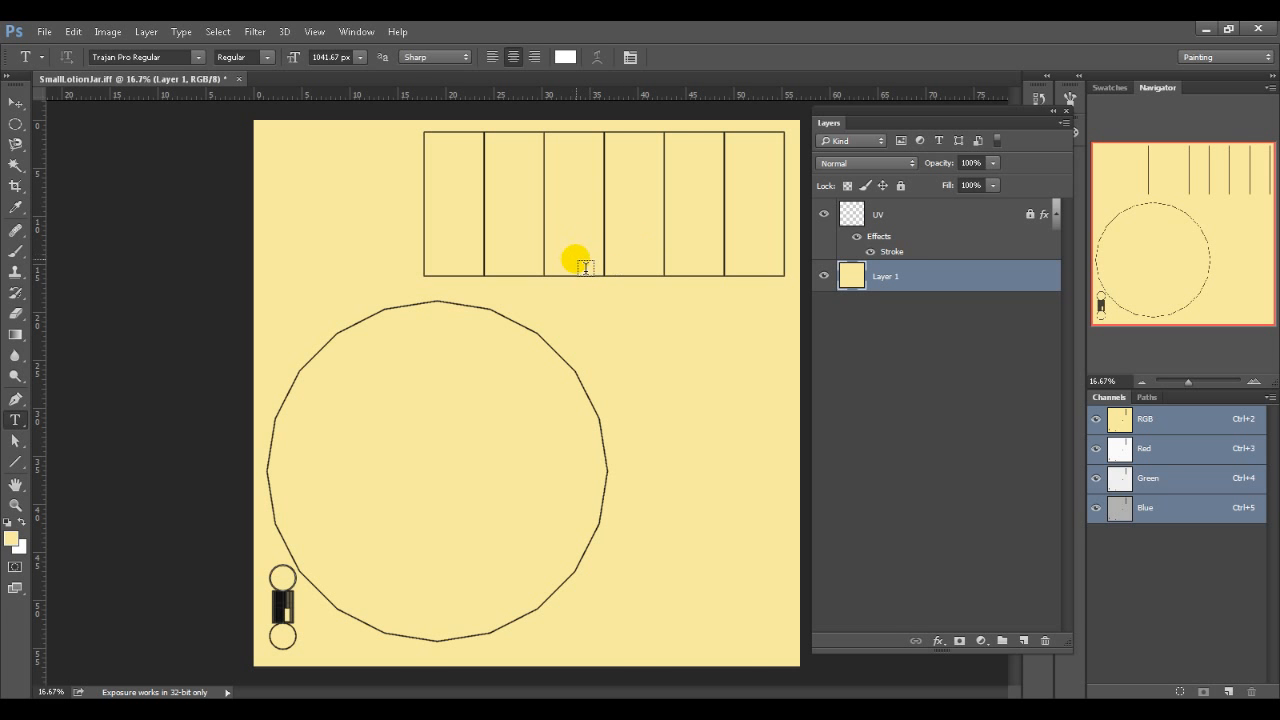
key("alt+Tab")
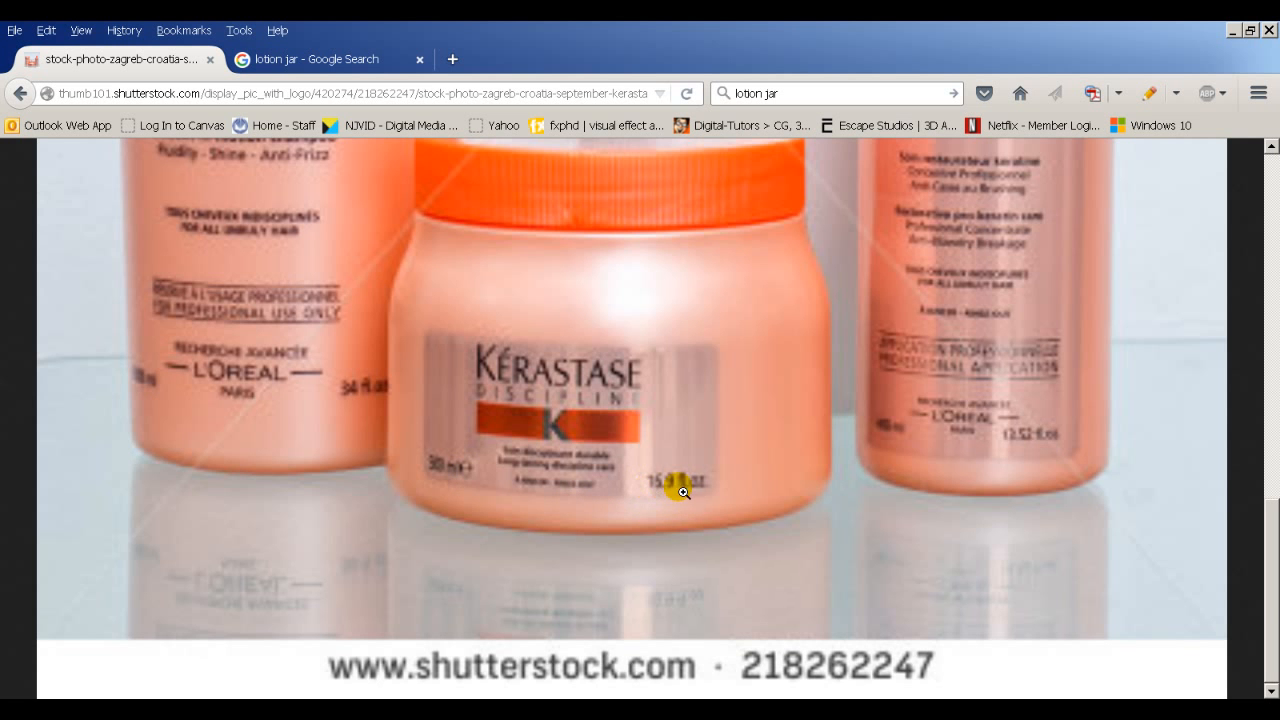
key("alt+Tab")
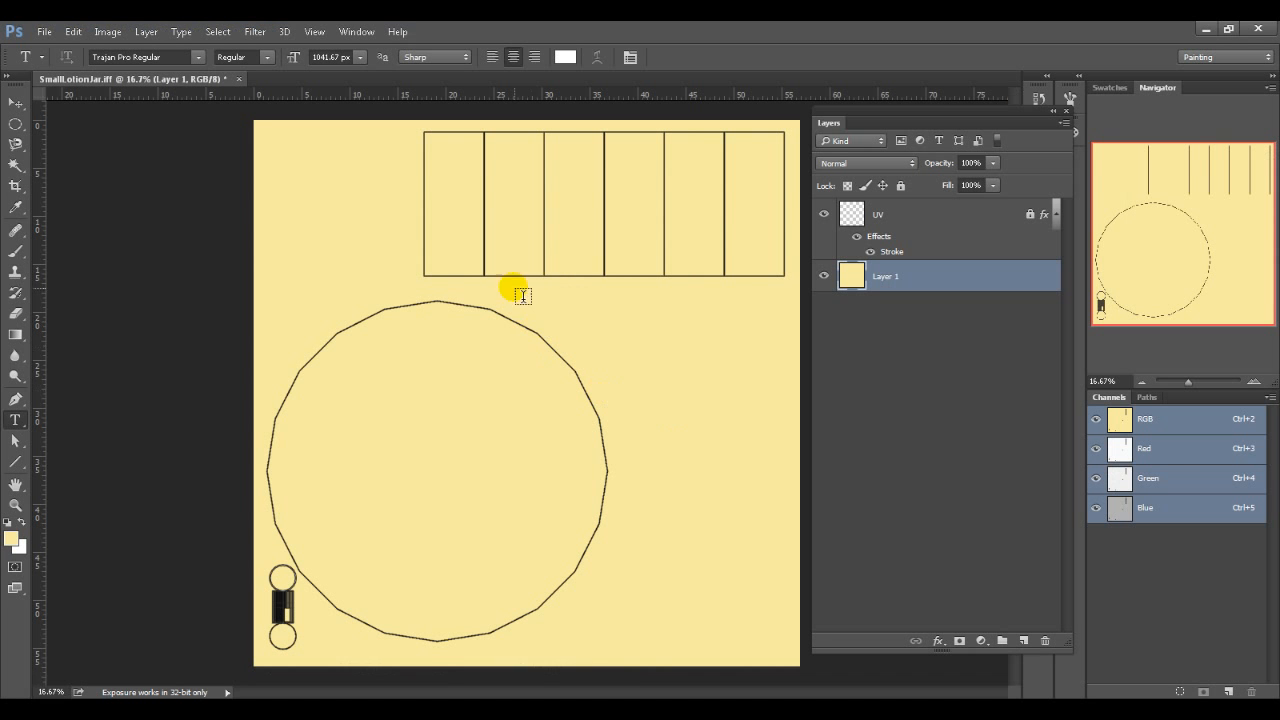
left_click_drag(556, 265, 592, 320, "ctrl")
left_click_drag(586, 331, 399, 385)
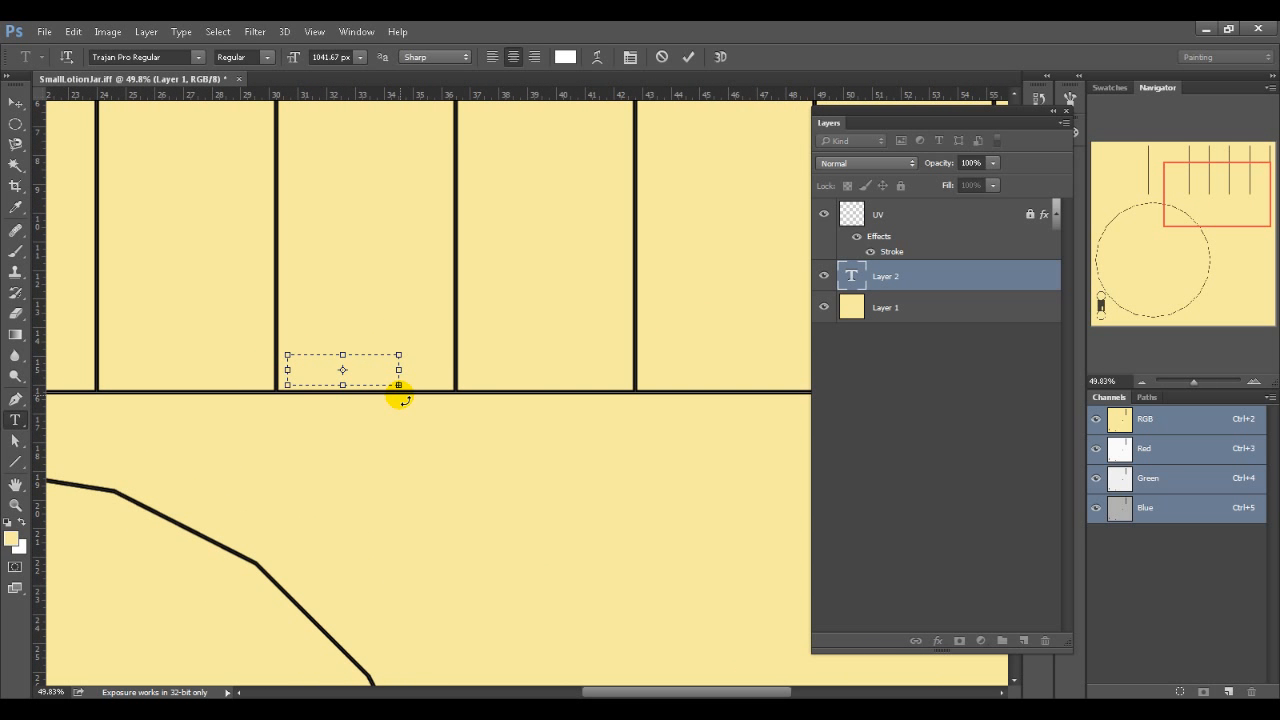
key("alt+Tab")
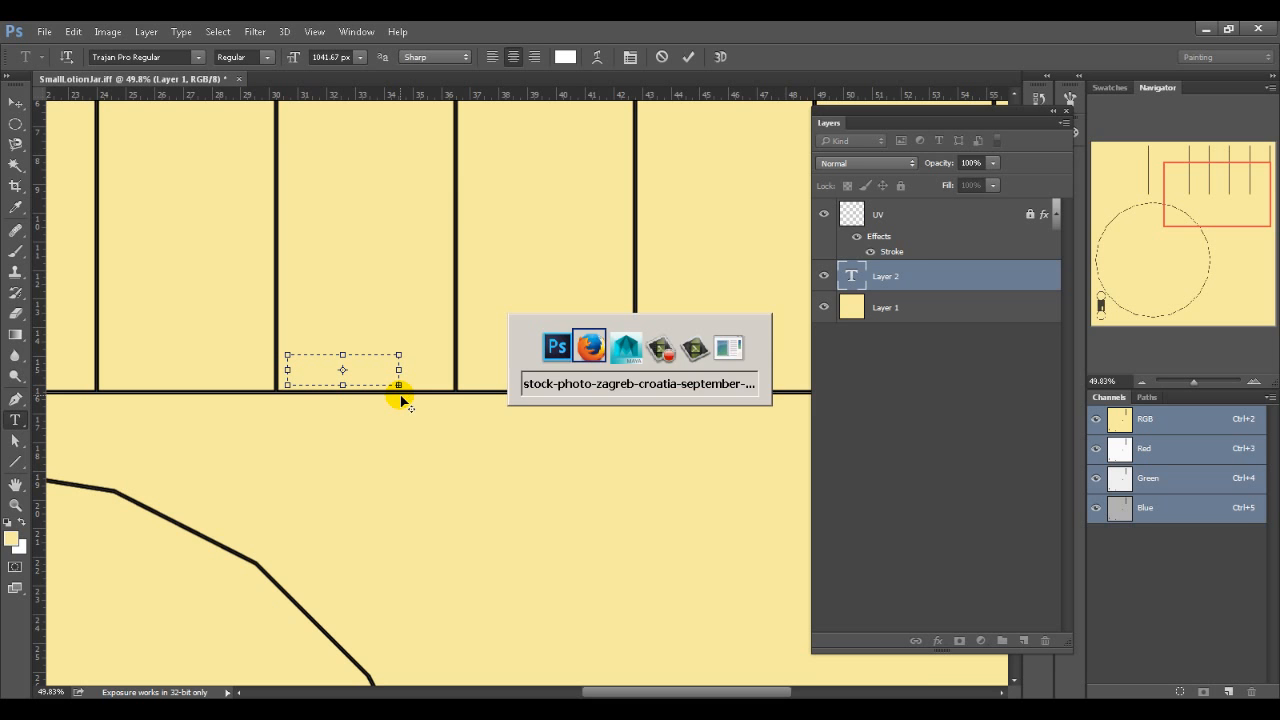
key("alt+Tab")
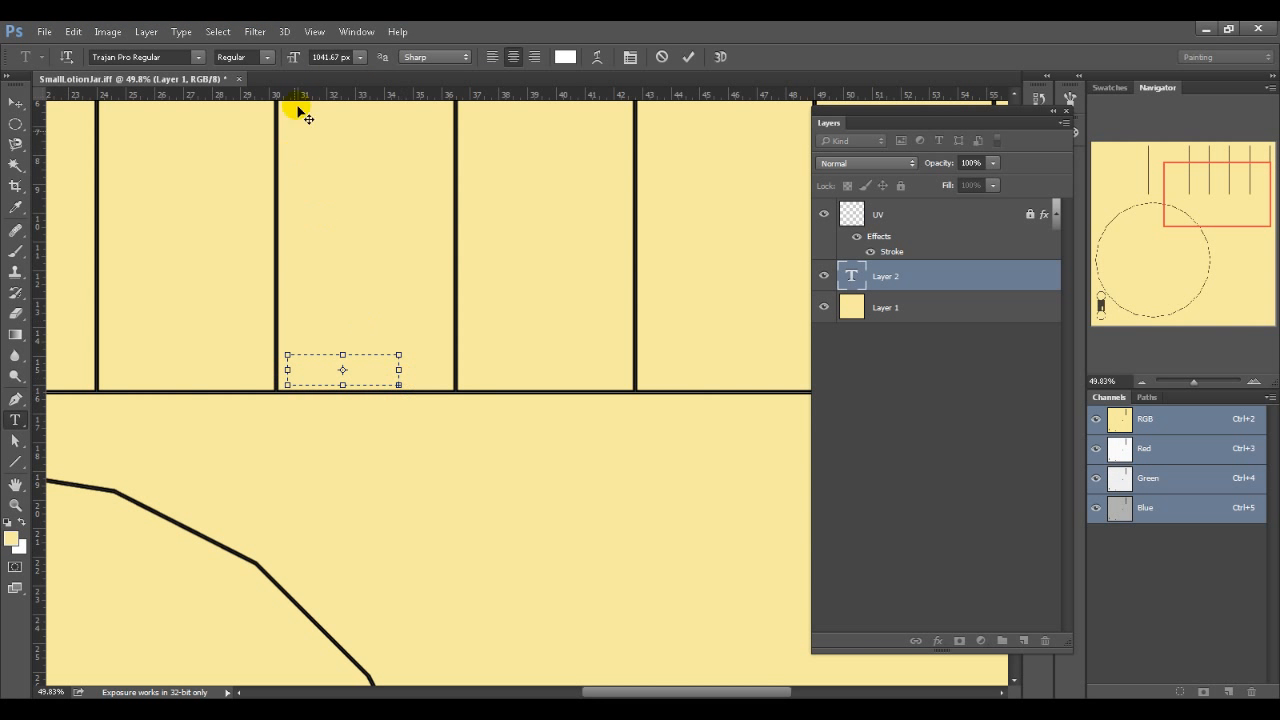
Set the text size to 72 px and enter "500 ml" in the text box.
left_click(359, 57)
left_click(345, 167)
left_click(362, 57)
left_click(346, 268)
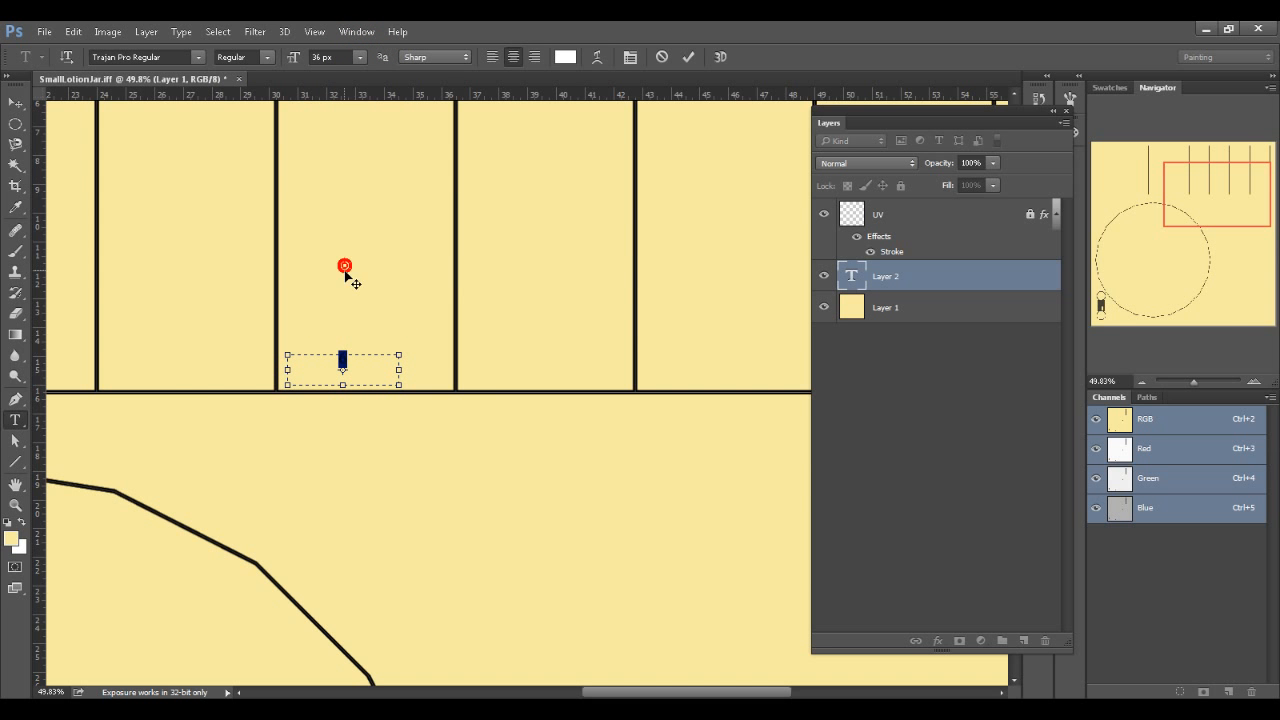
left_click(359, 57)
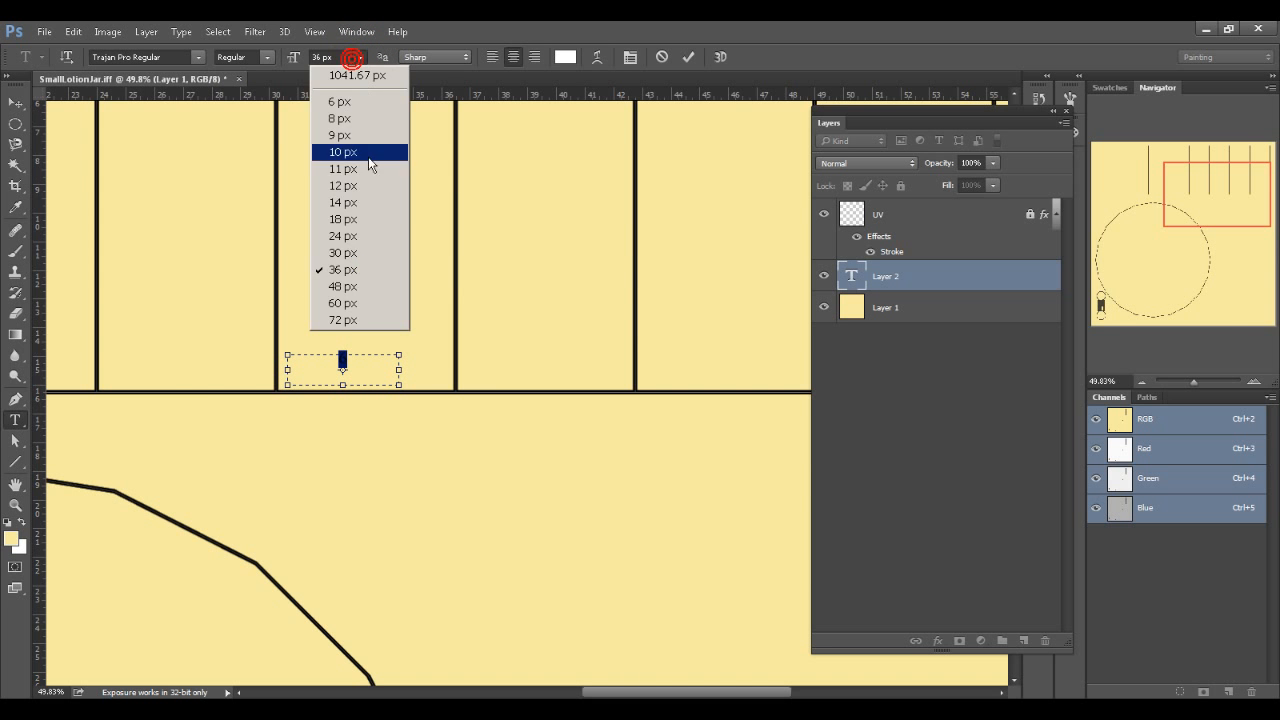
left_click(358, 316)
left_click(351, 371)
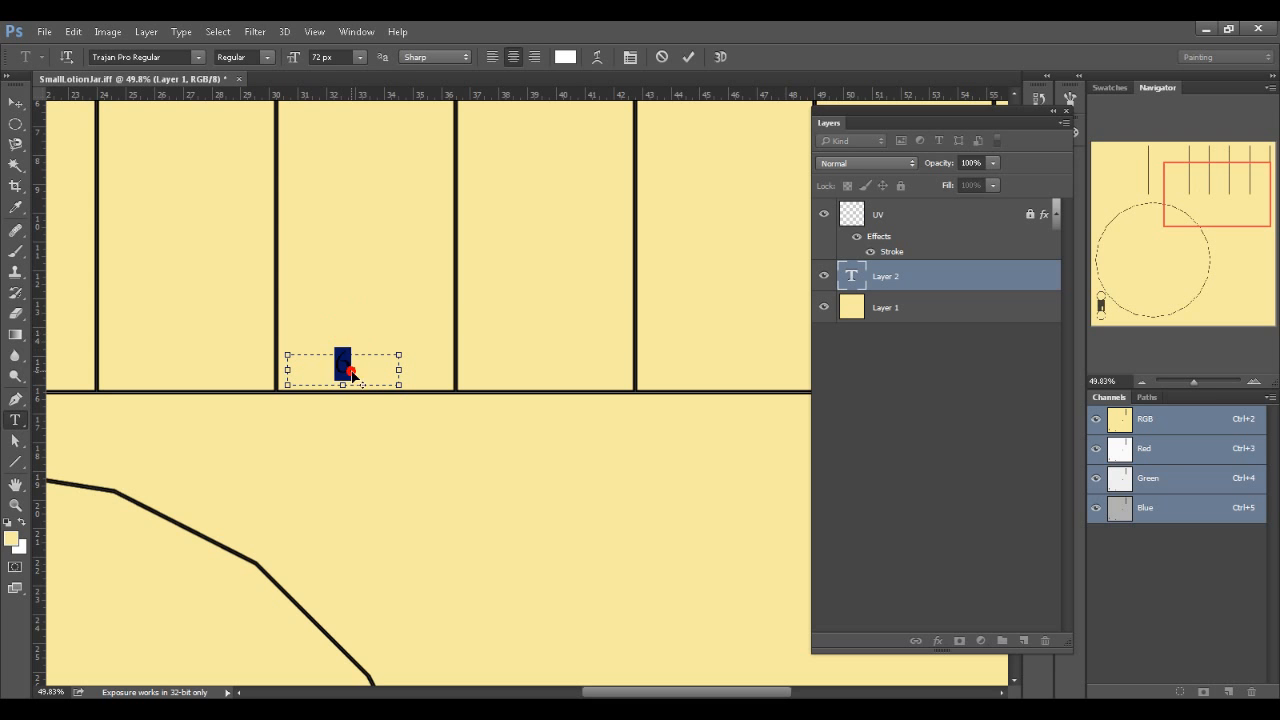
left_click(370, 375)
Set the color of the whole volume text to black (000000) and make it faux bold.
key("ctrl+a")
key("ctrl+a")
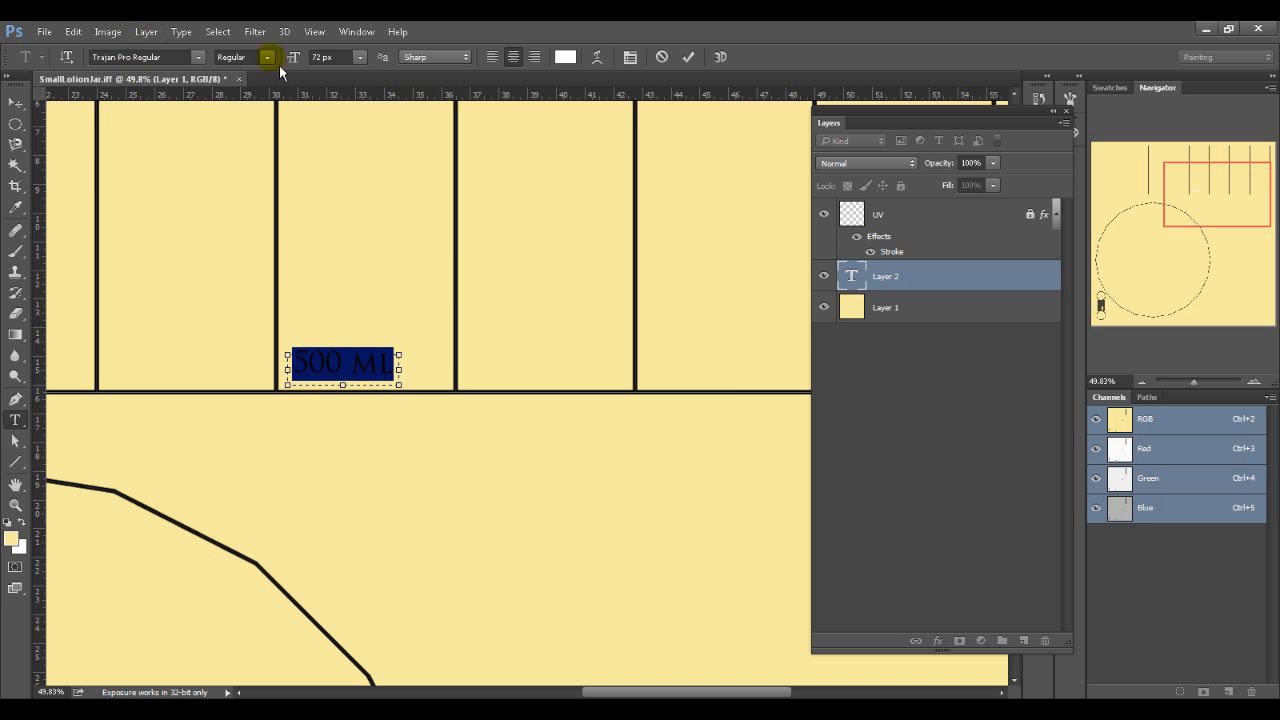
left_click(565, 58)
type("000000")
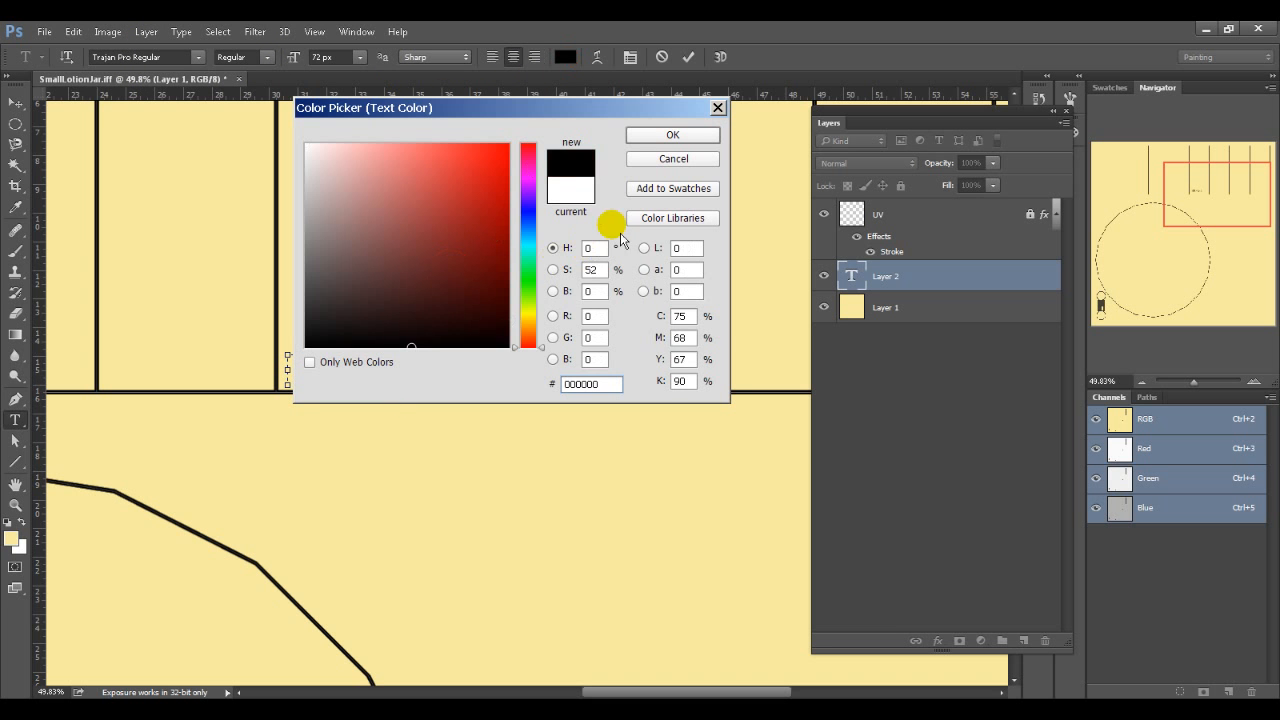
left_click(651, 141)
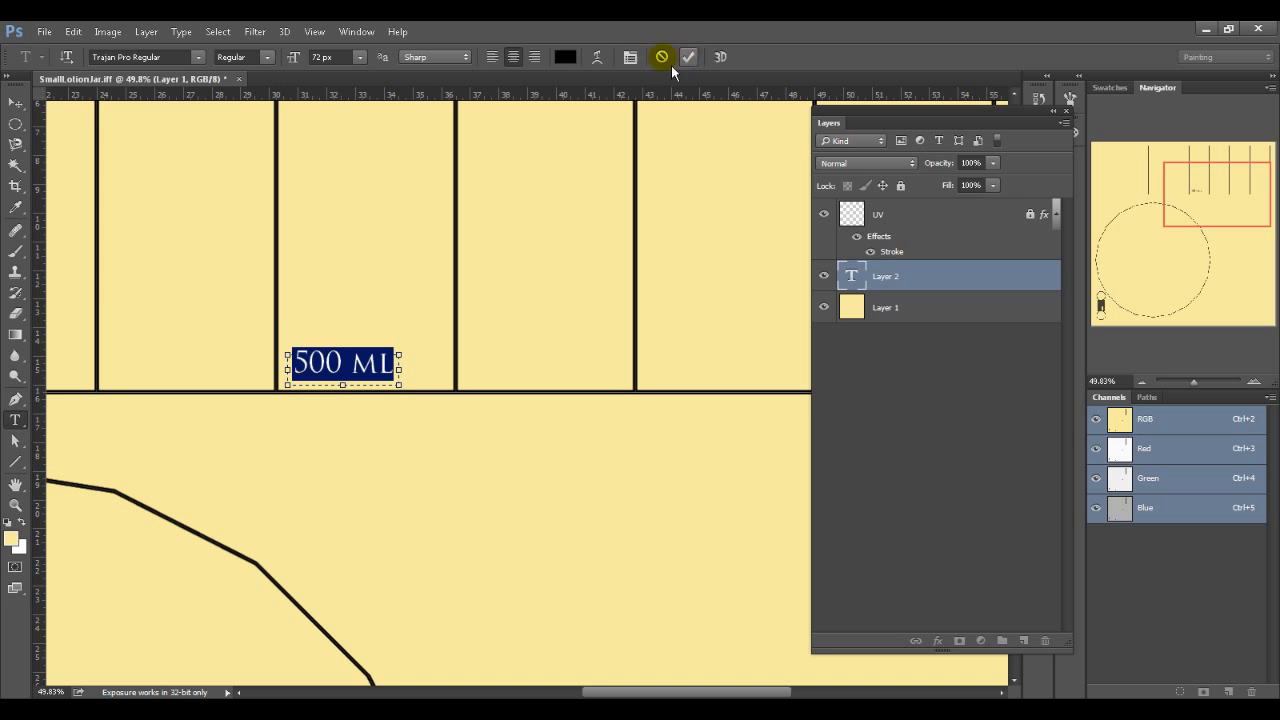
left_click(630, 57)
left_click(87, 245)
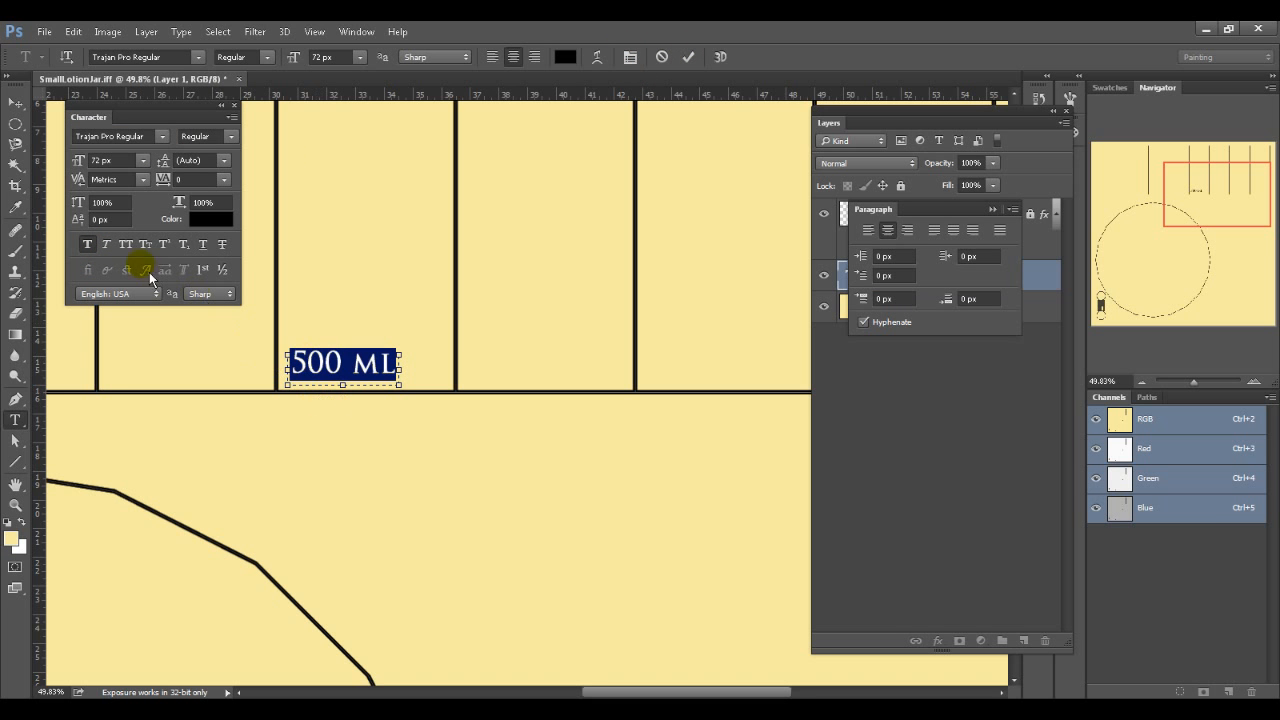
Retype the unit as lowercase "ml" and set the font of the whole volume text to Arial Regular.
left_click(369, 371)
key("ctrl+shift+Left")
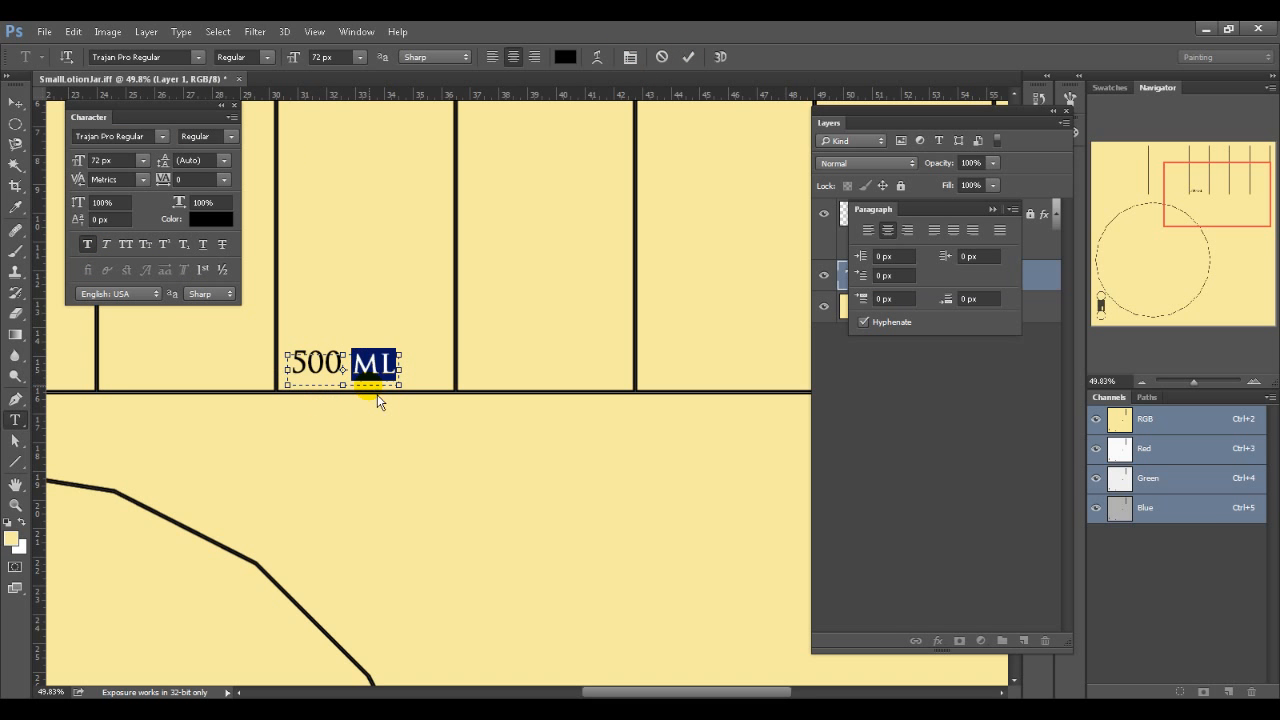
type("ml")
key("ctrl+a")
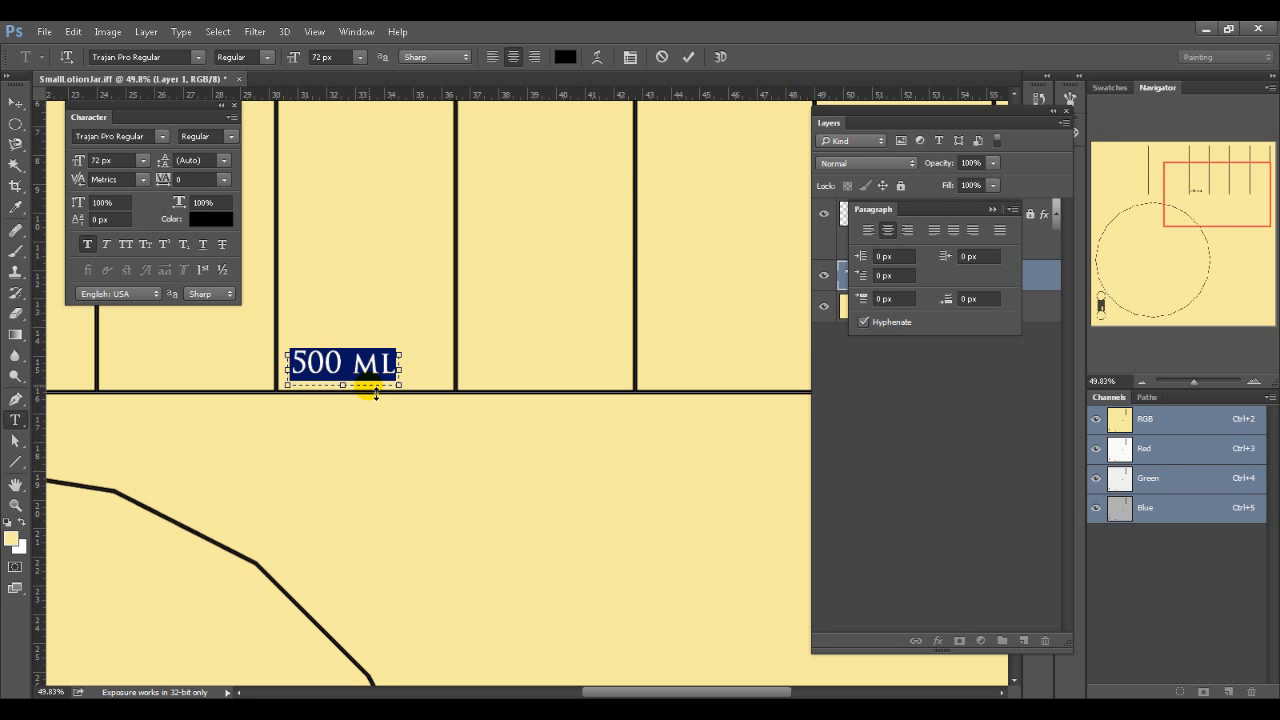
left_click(150, 245)
left_click(150, 245)
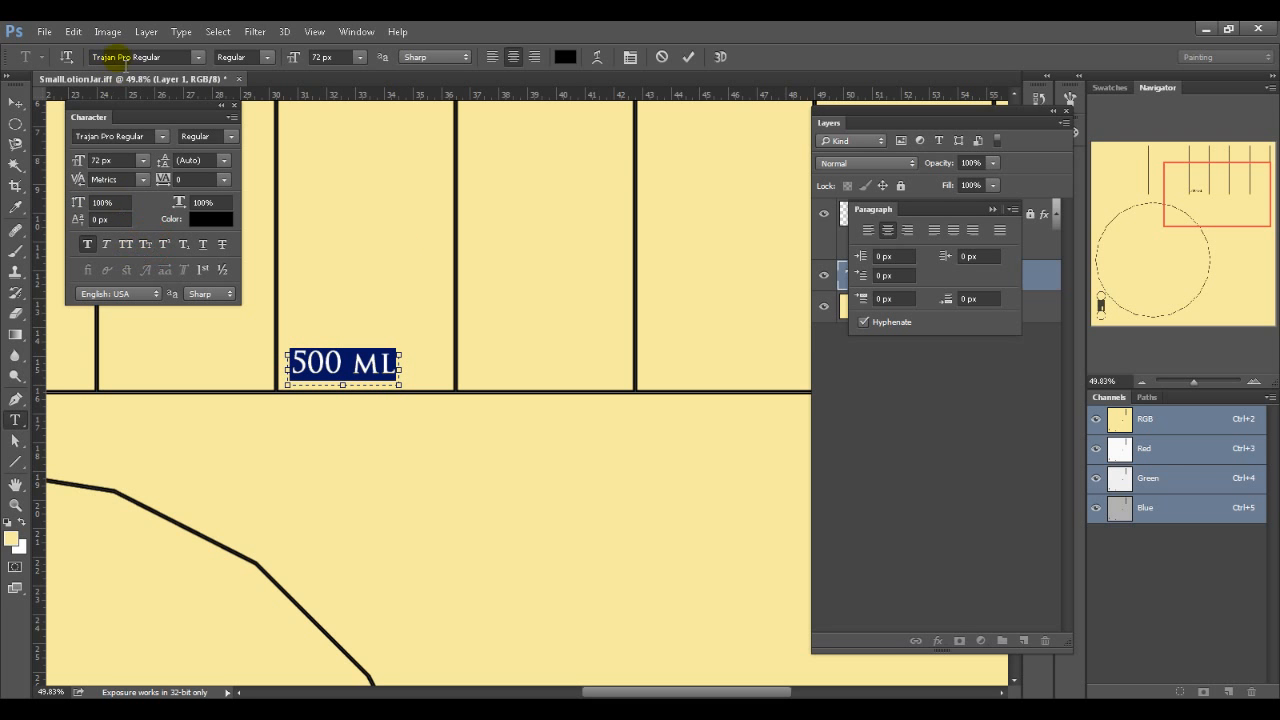
left_click(198, 57)
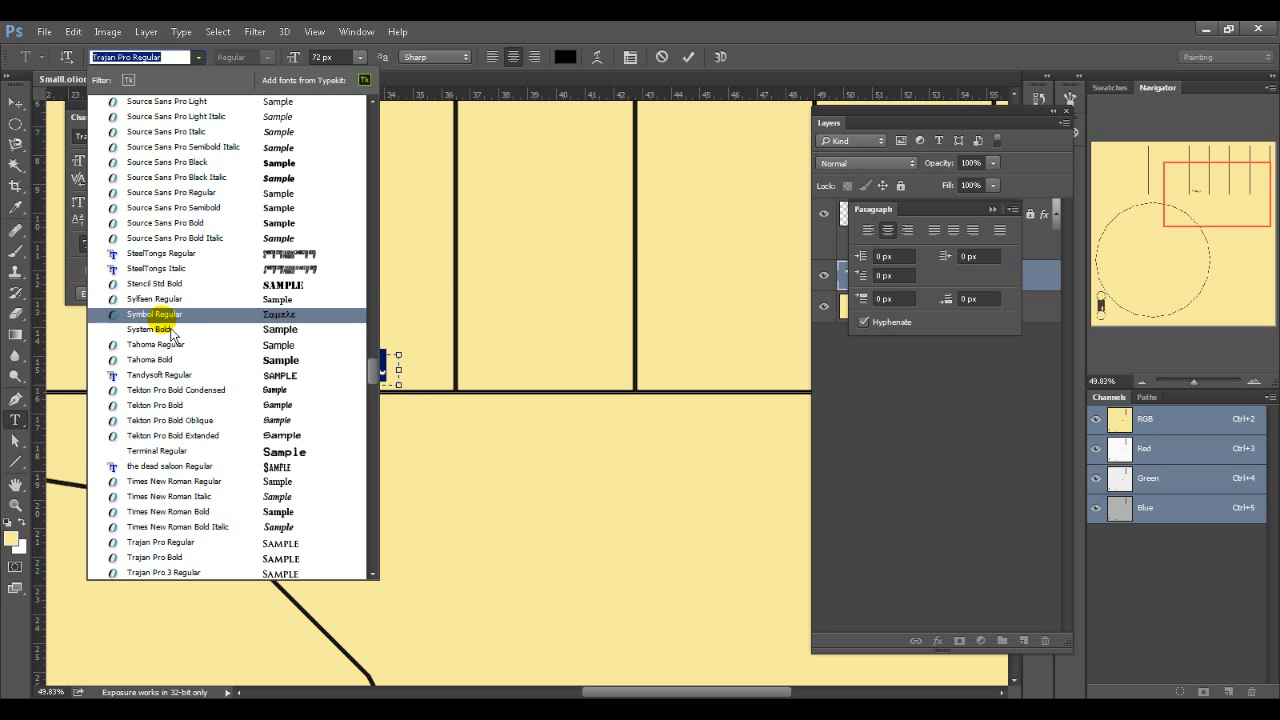
type("arial")
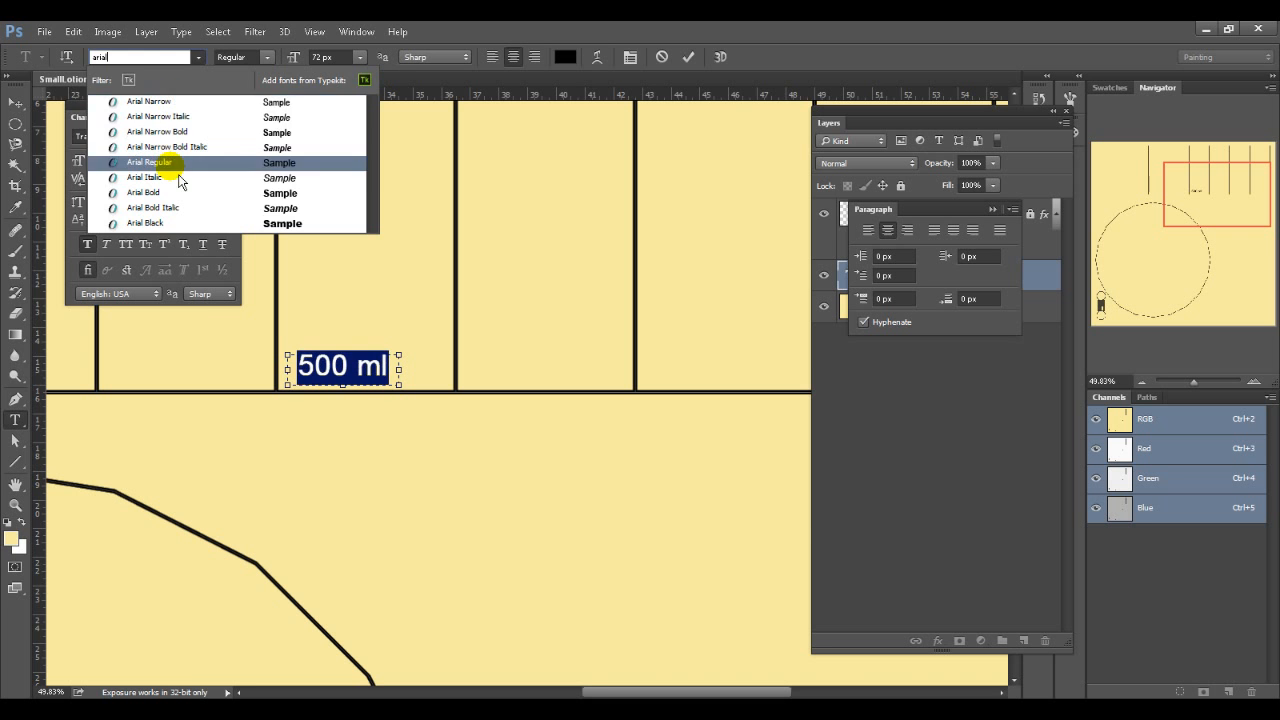
left_click(171, 164)
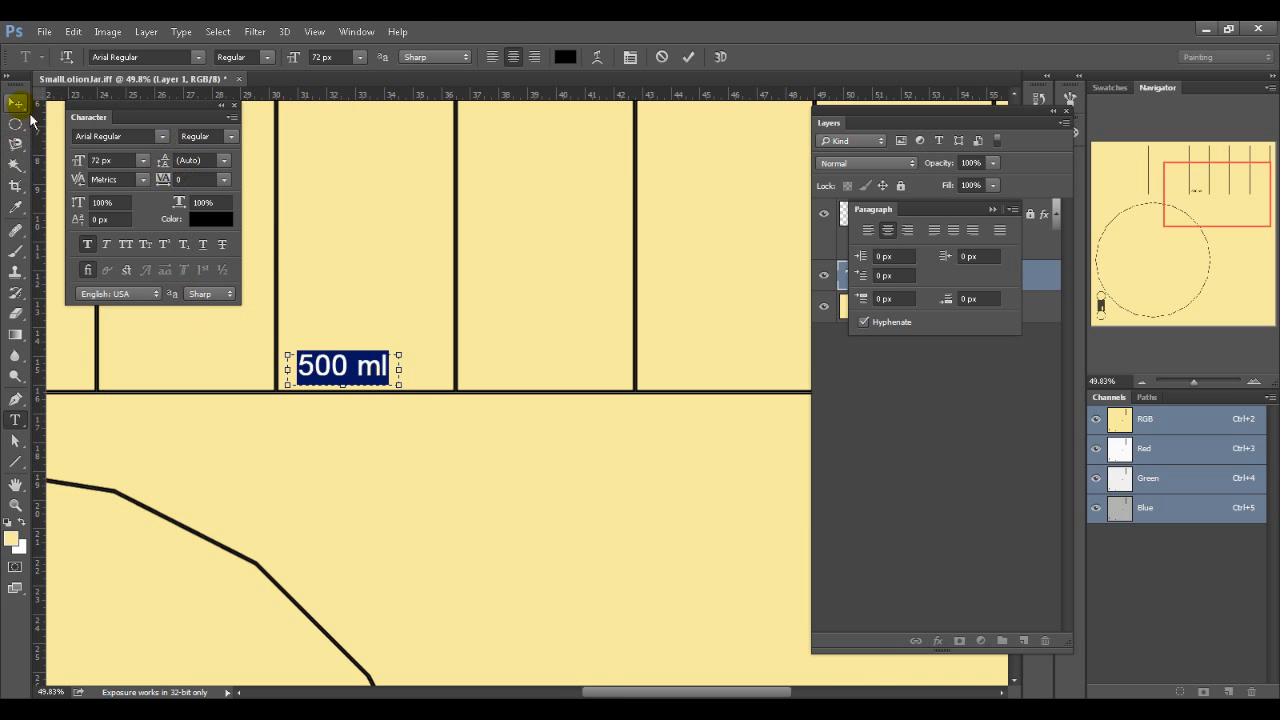
Duplicate the 500 ml text horizontally to the base of the strip's fifth UV panel.
left_click(16, 103)
left_click_drag(608, 430, 441, 572)
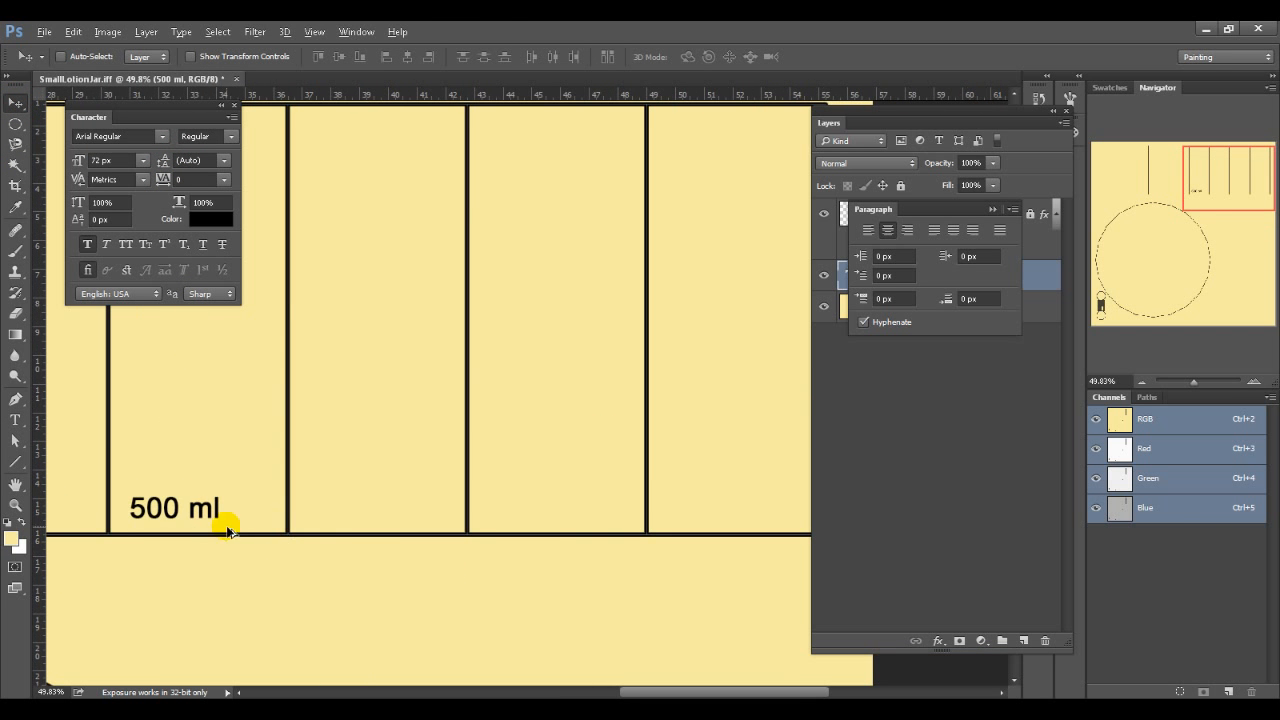
left_click_drag(174, 520, 565, 518, "alt")
Replace the duplicated text with "16.9 fl/oz" and widen its text box to about 4.43 in so it fits on one line.
key("t")
triple_click(565, 518)
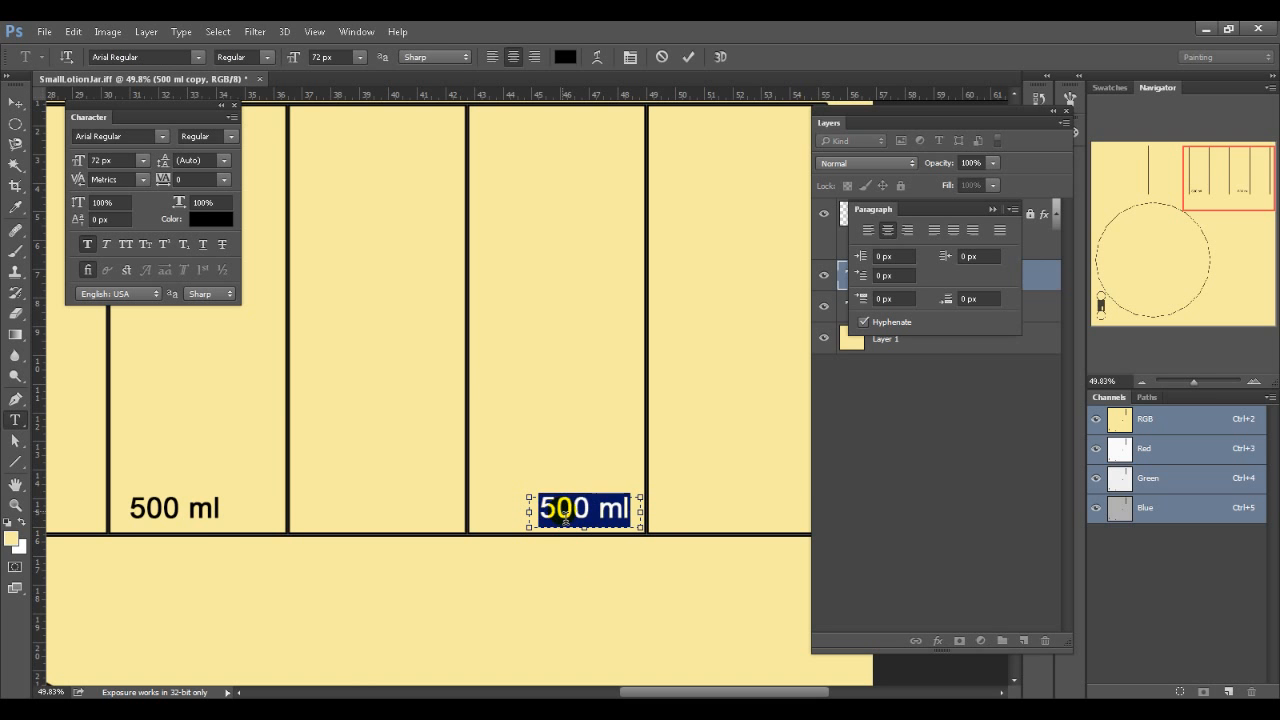
type("16.9 fl/o")
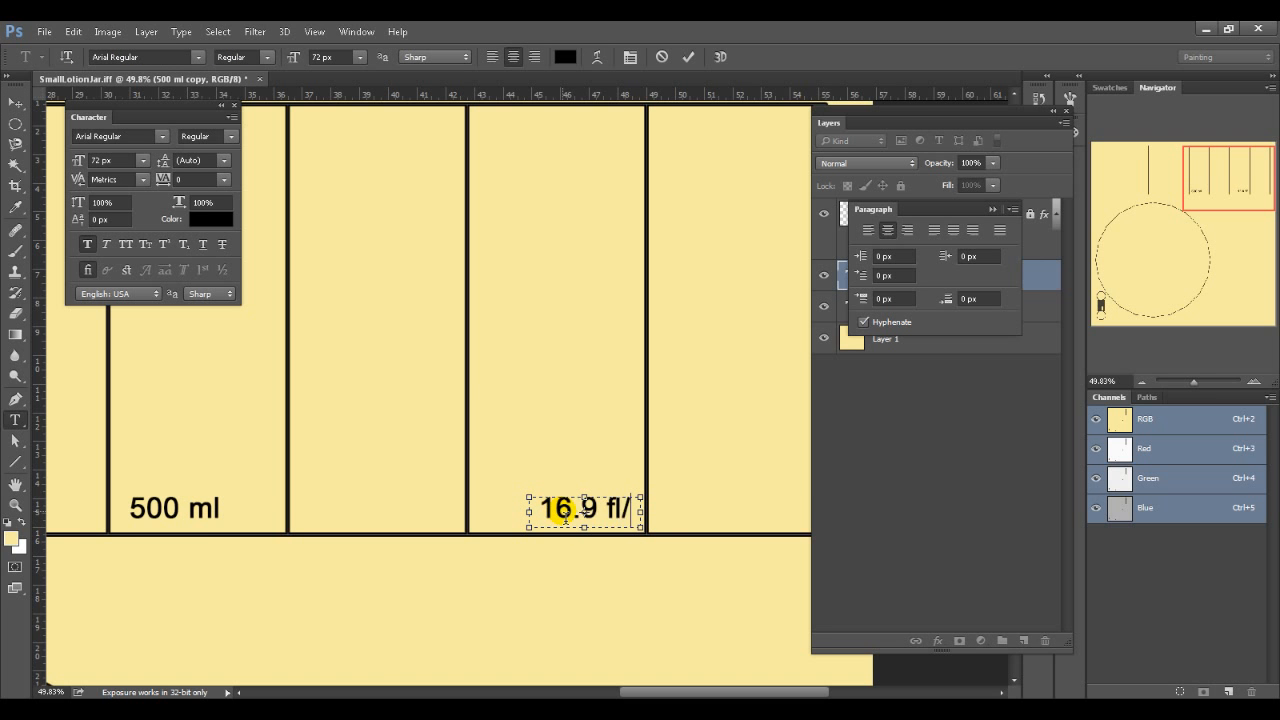
key("BackSpace")
key("BackSpace")
key("BackSpace")
key("BackSpace")
key("BackSpace")
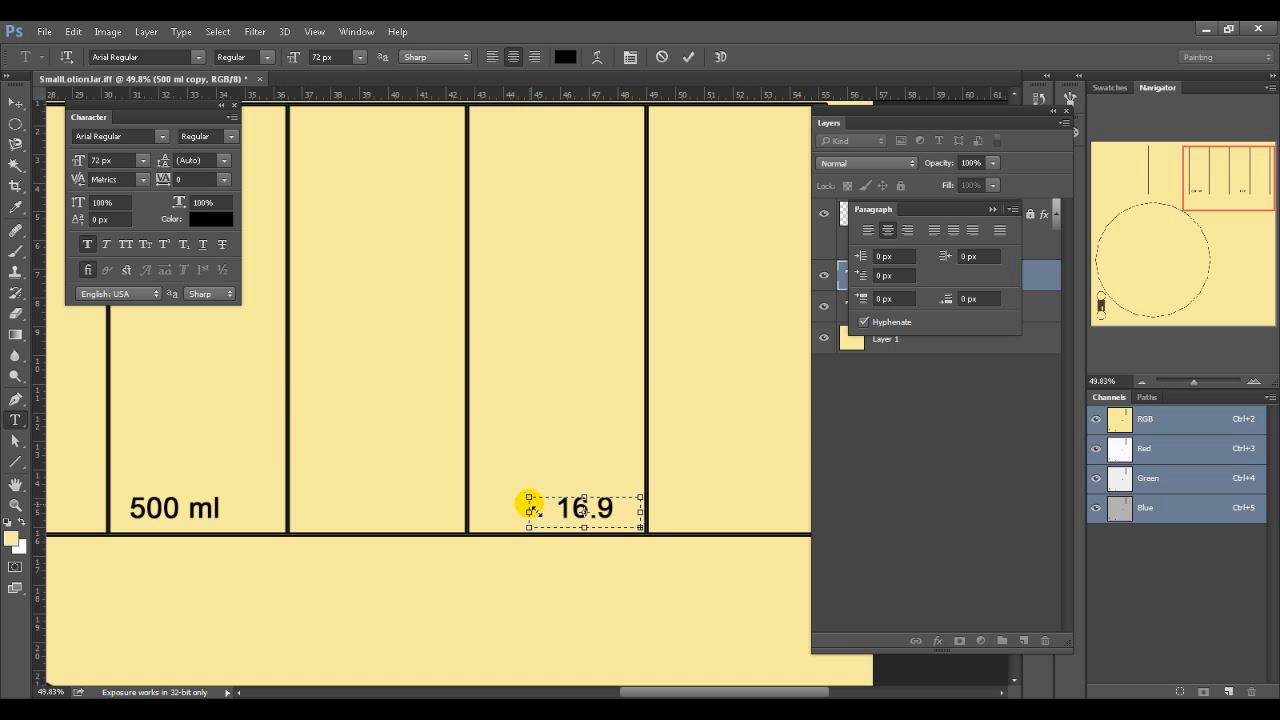
left_click_drag(530, 511, 513, 504)
type("fl/oz")
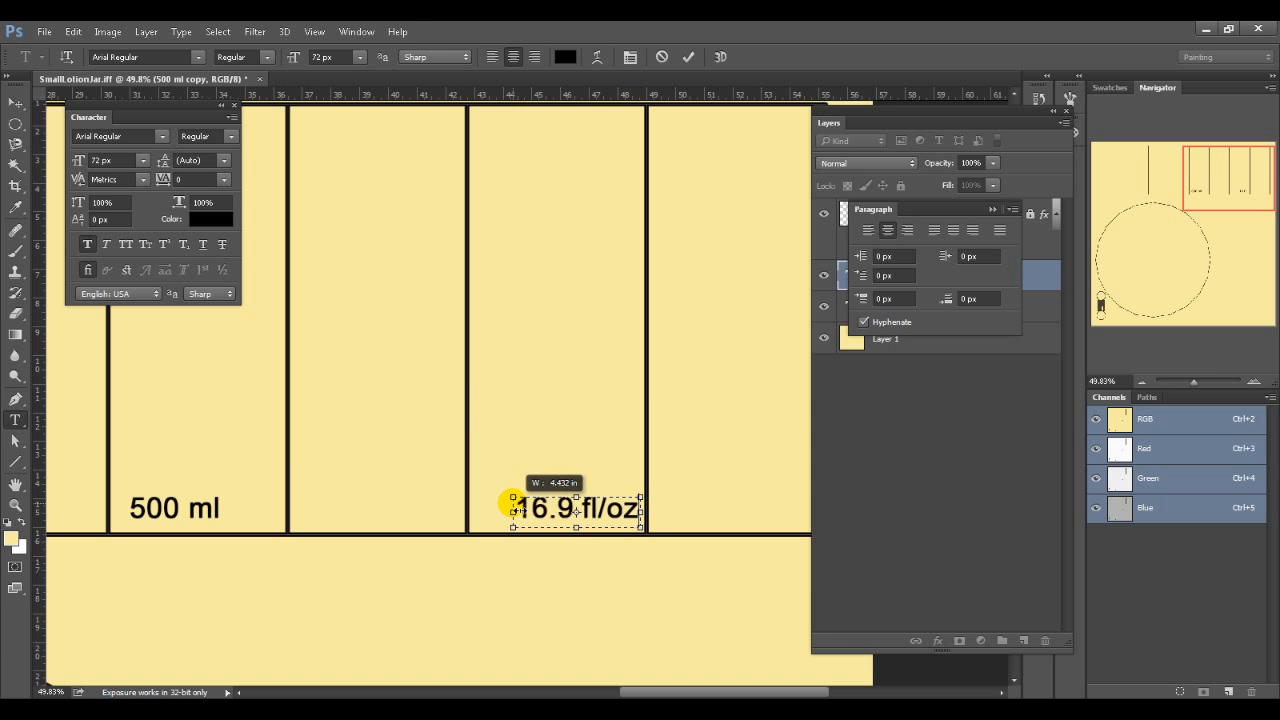
Compare the ounce text with the browser's reference photo and correct it to "16.9 fl. oz".
key("alt+Tab")
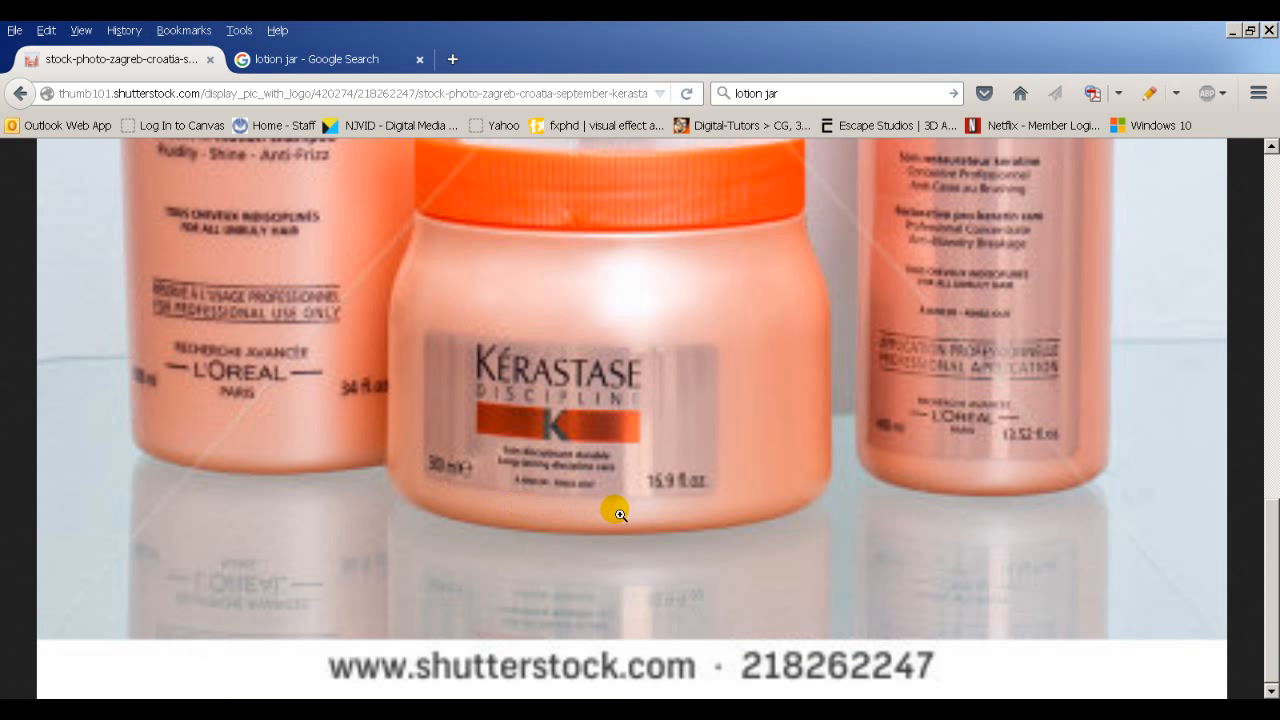
key("alt+Tab")
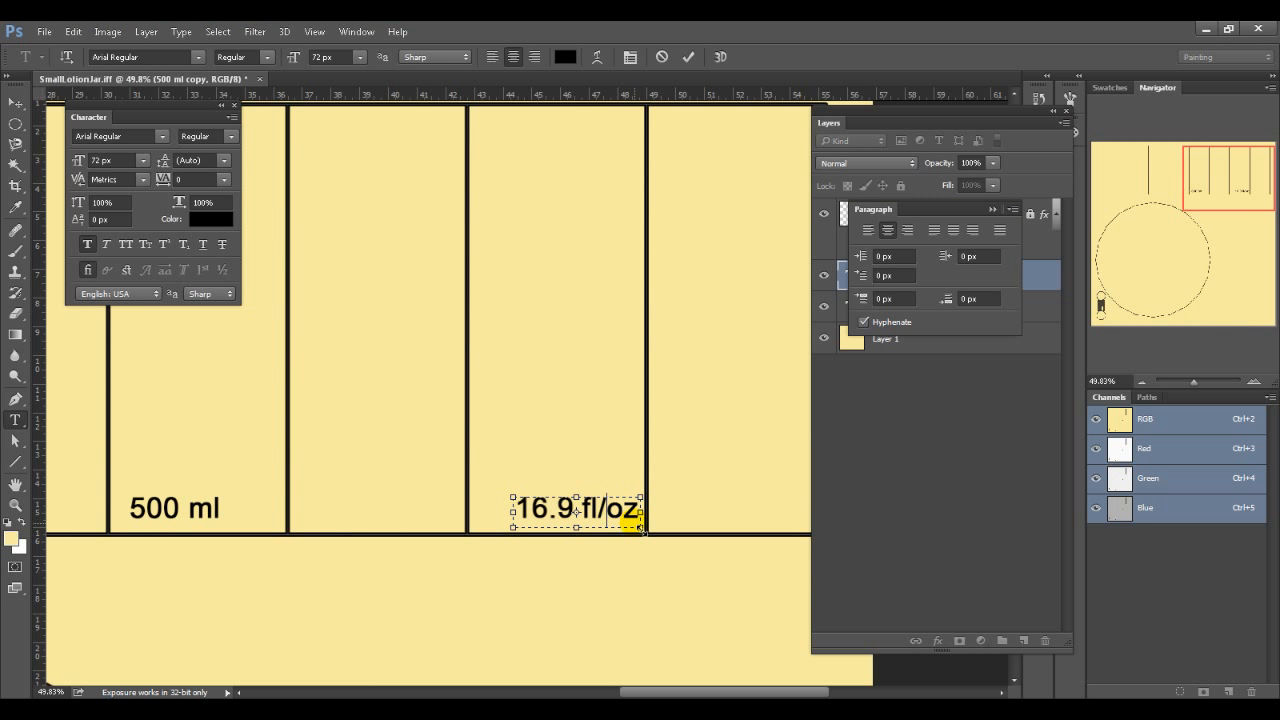
key("BackSpace")
key("BackSpace")
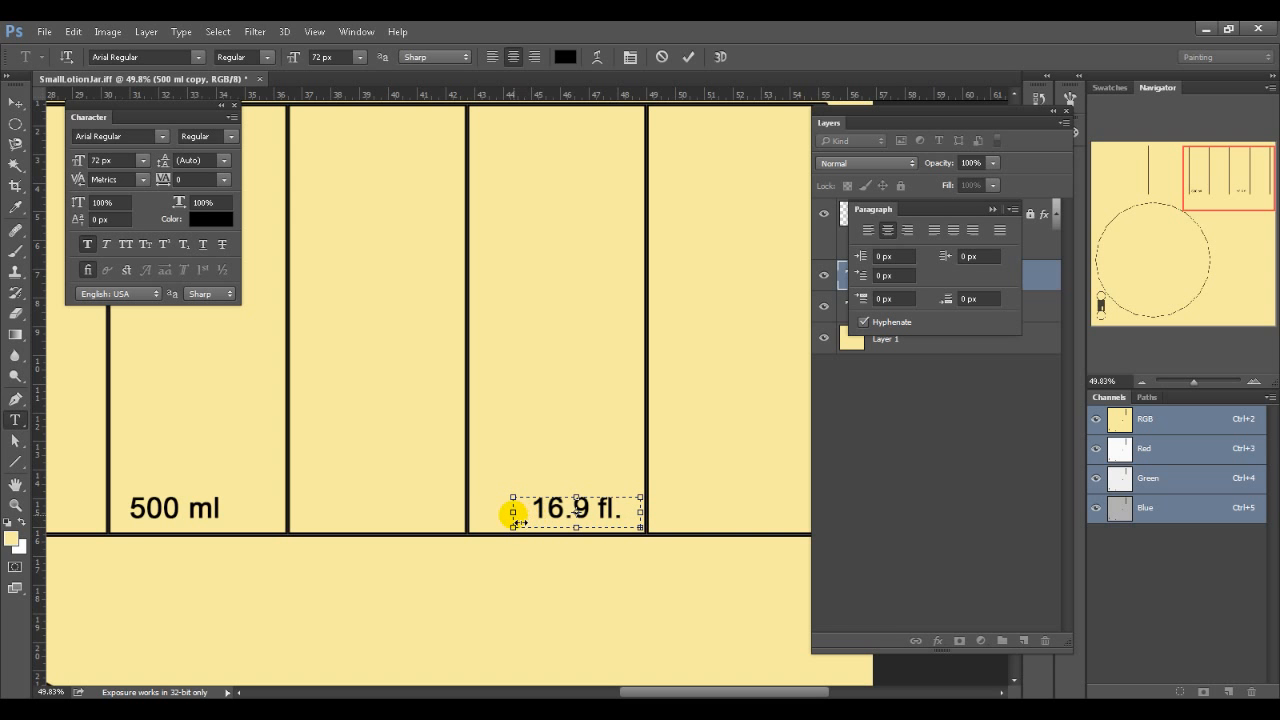
type("oz")
key("ctrl+Return")
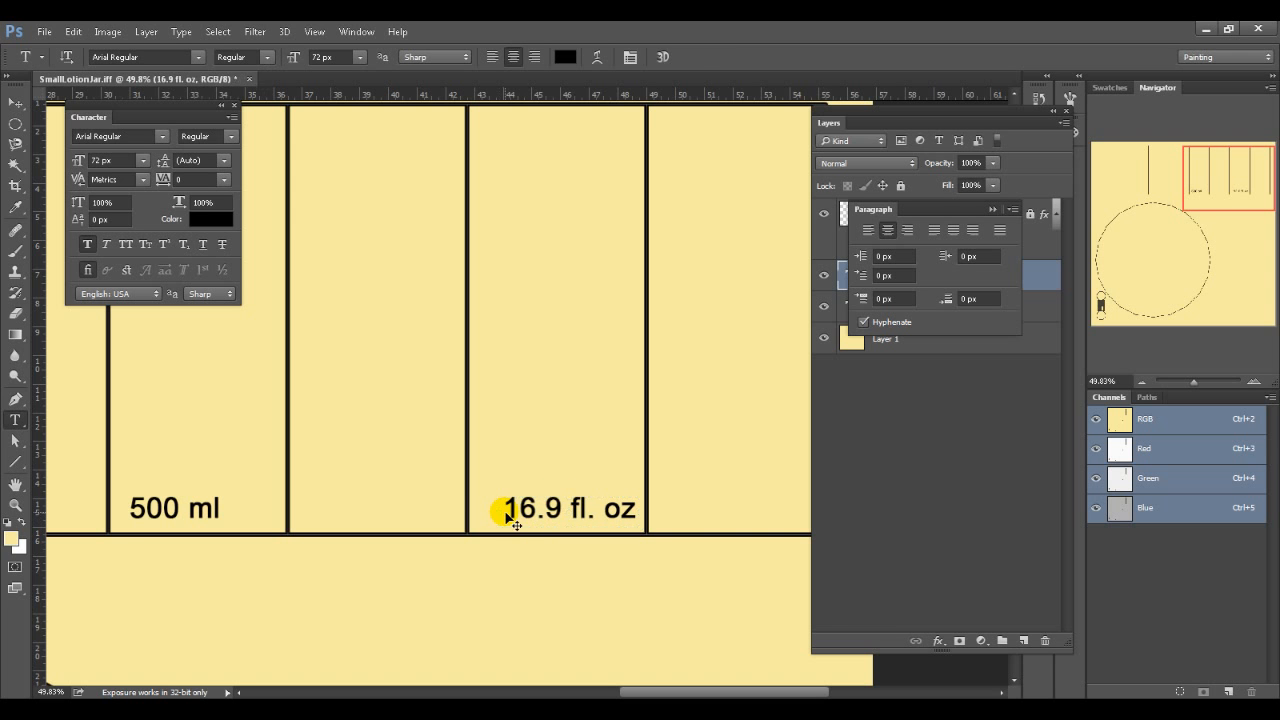
Check the label in the browser's reference photo, and move the 500 ml text horizontally to the base of the strip's second UV panel.
key("ctrl+minus")
key("ctrl+minus")
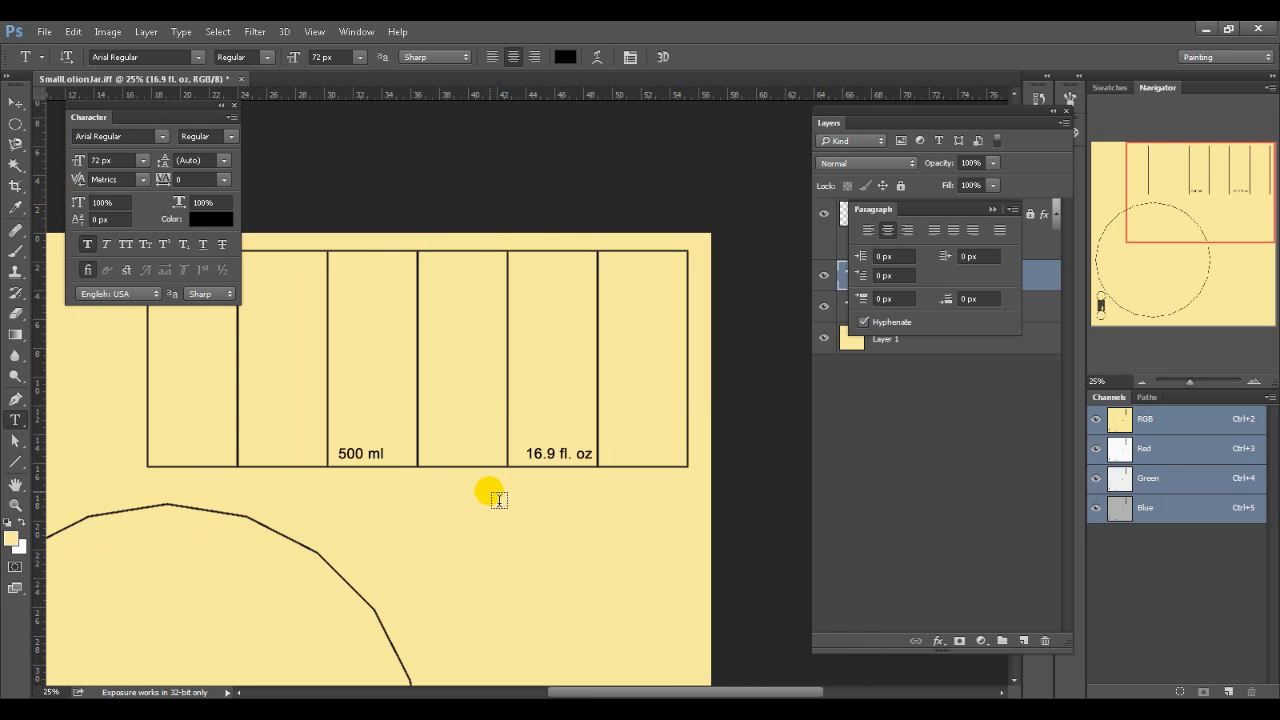
key("alt+Tab")
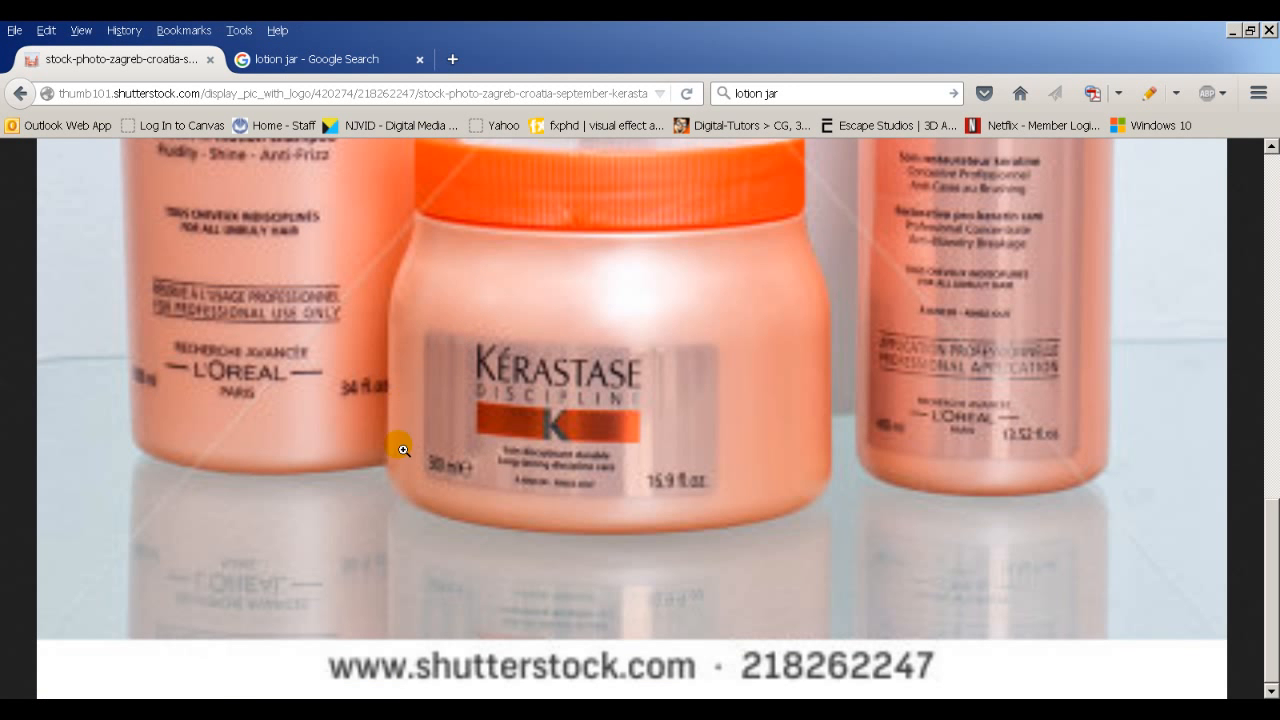
key("alt+Tab")
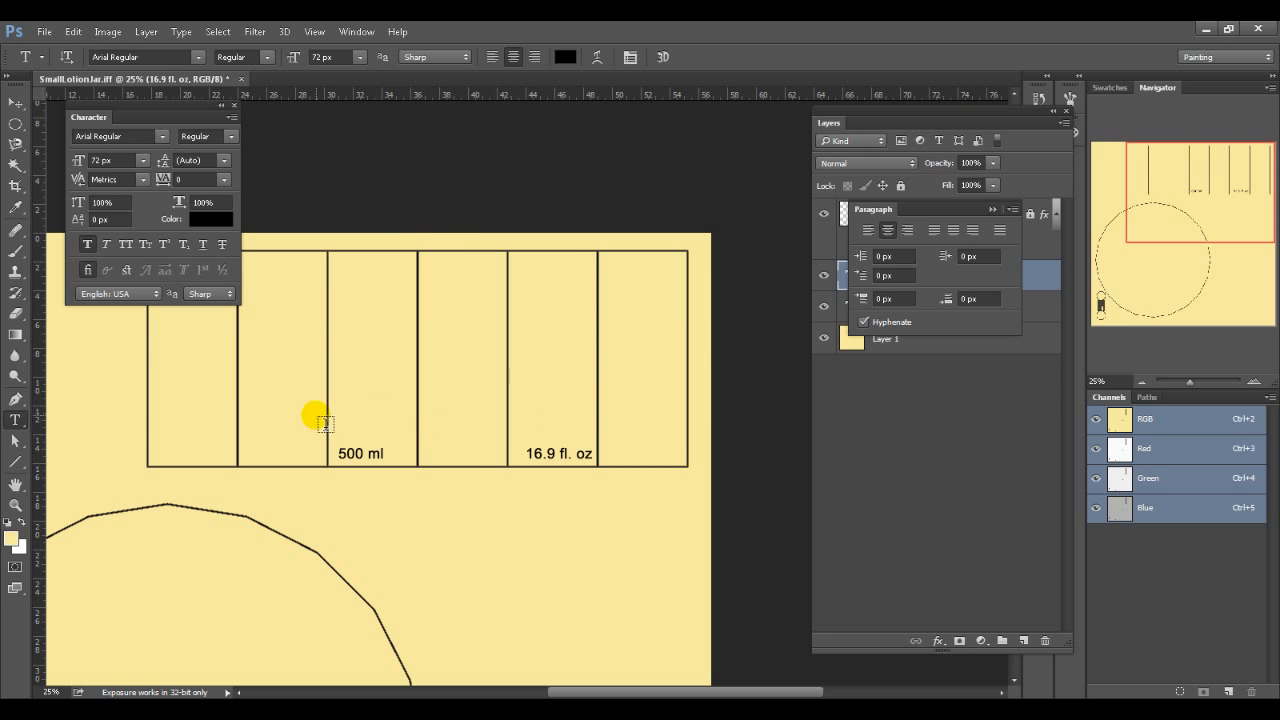
left_click(921, 208)
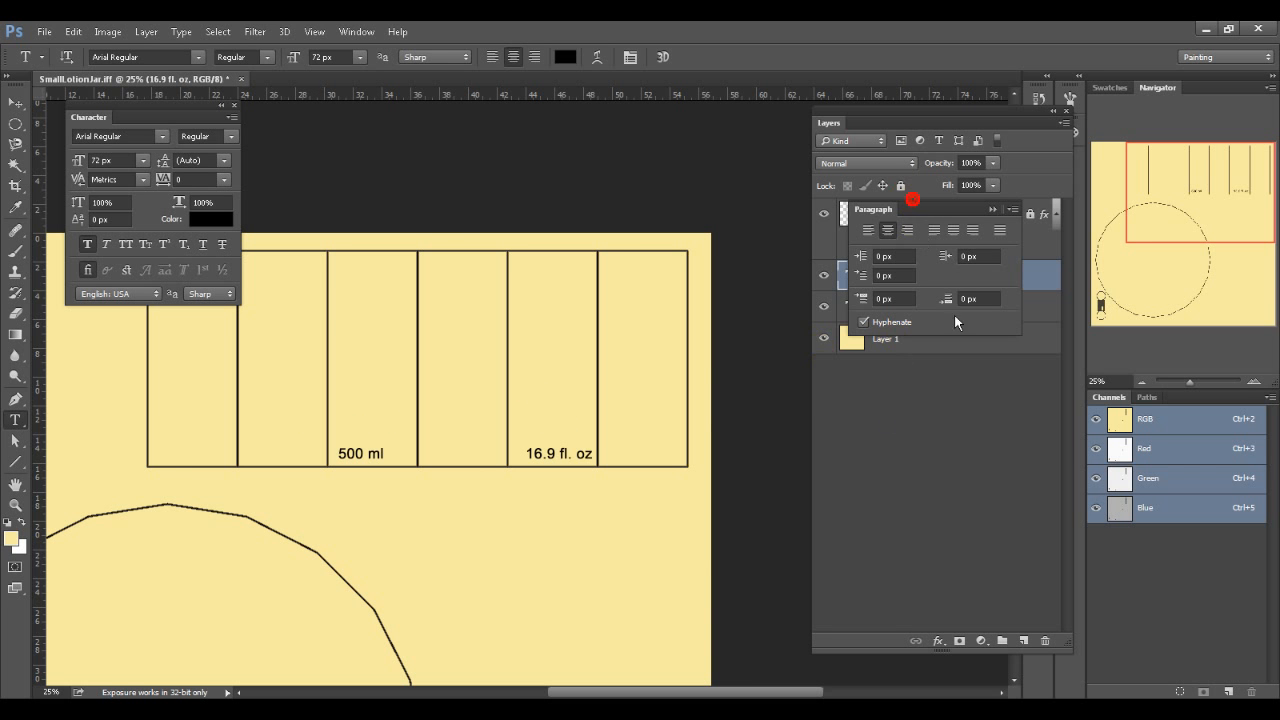
left_click_drag(874, 214, 762, 444)
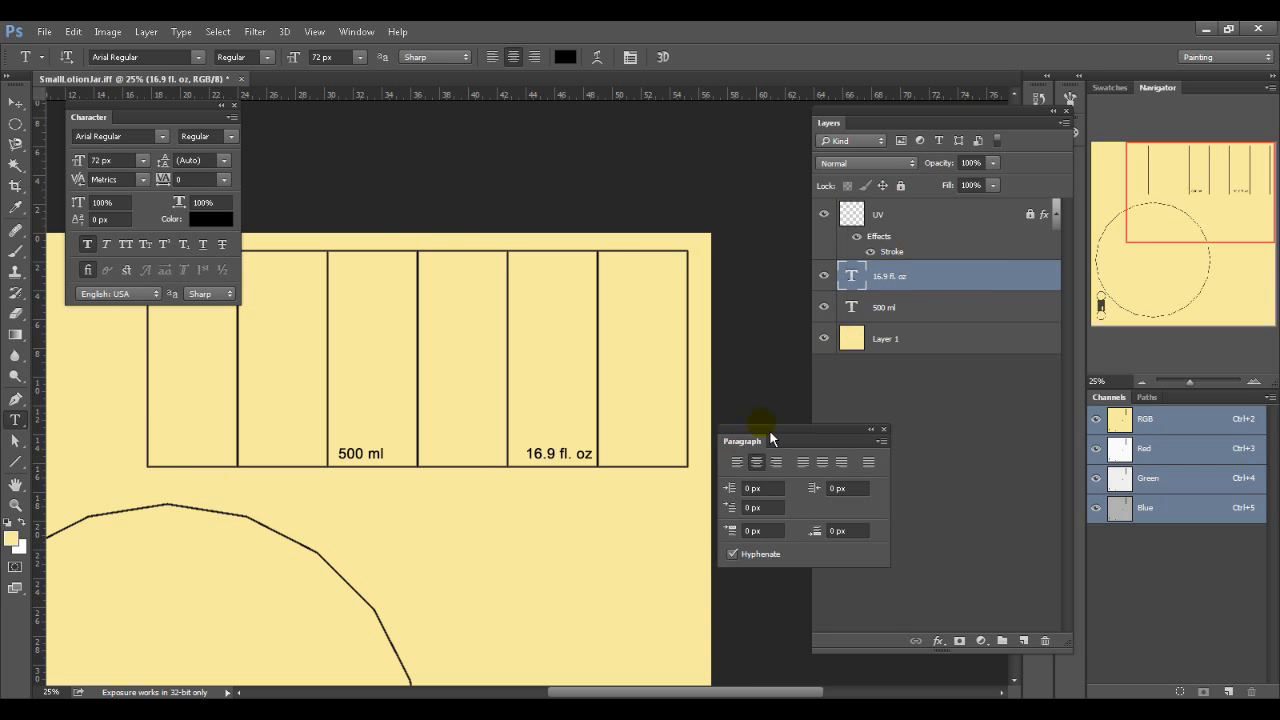
left_click(847, 284)
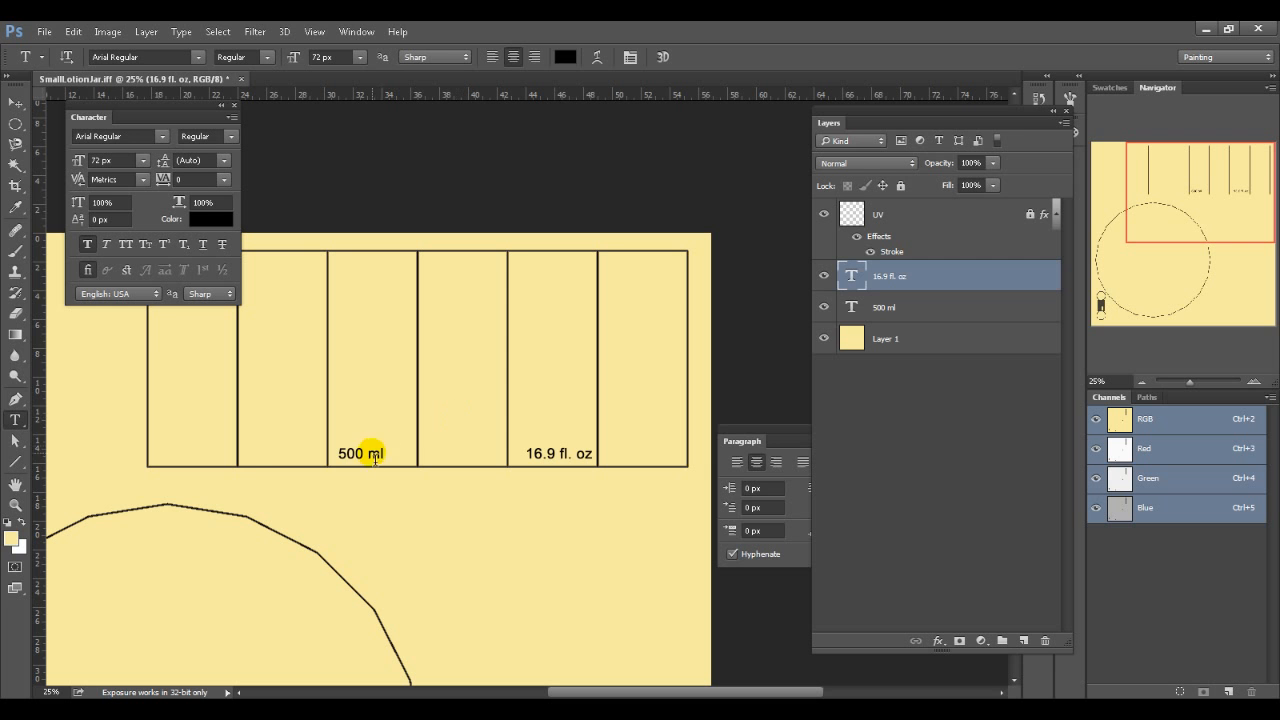
left_click(898, 306)
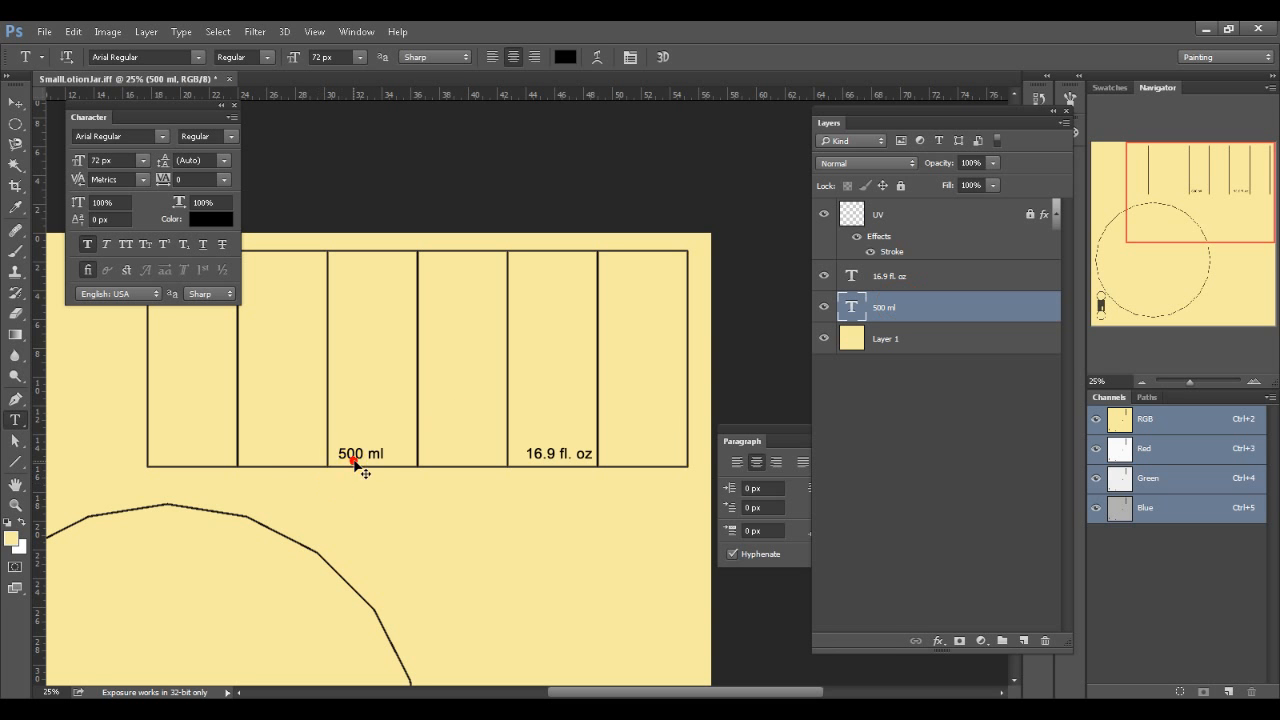
left_click_drag(355, 462, 262, 462, "ctrl")
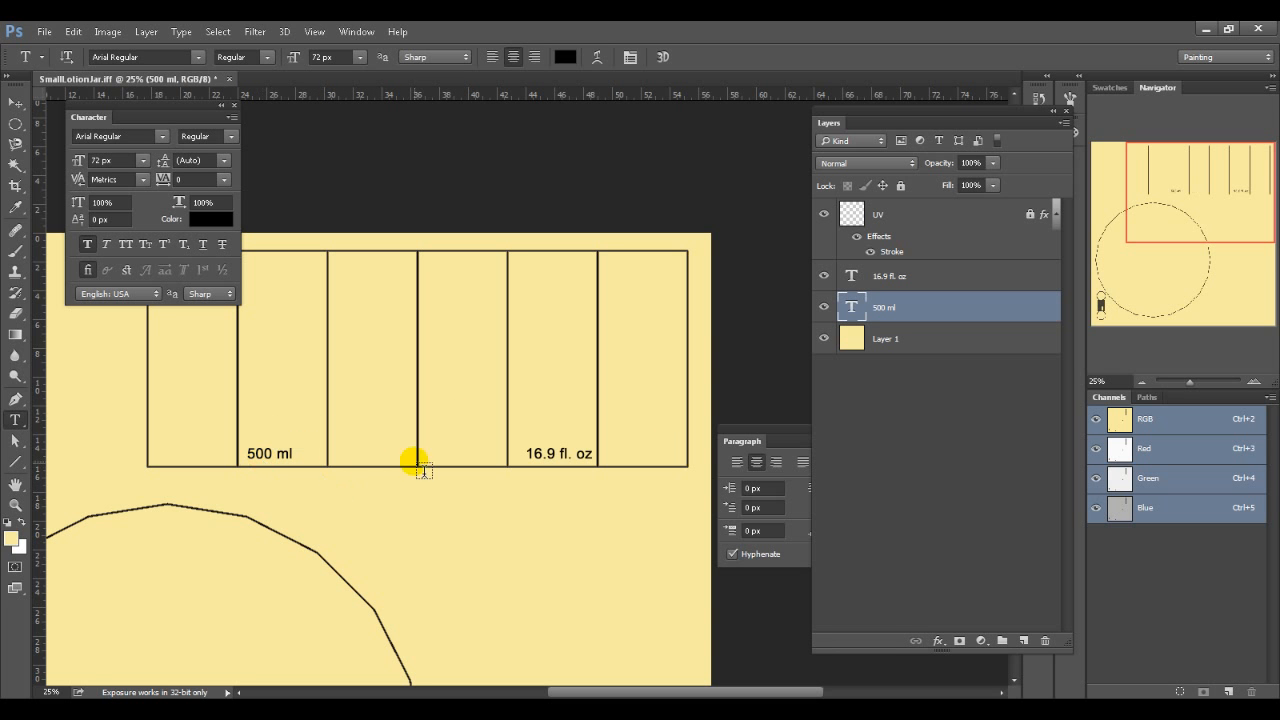
Nudge the 16.9 fl. oz text slightly left, and raise both volume texts together slightly above the strip's bottom edge.
left_click(868, 288)
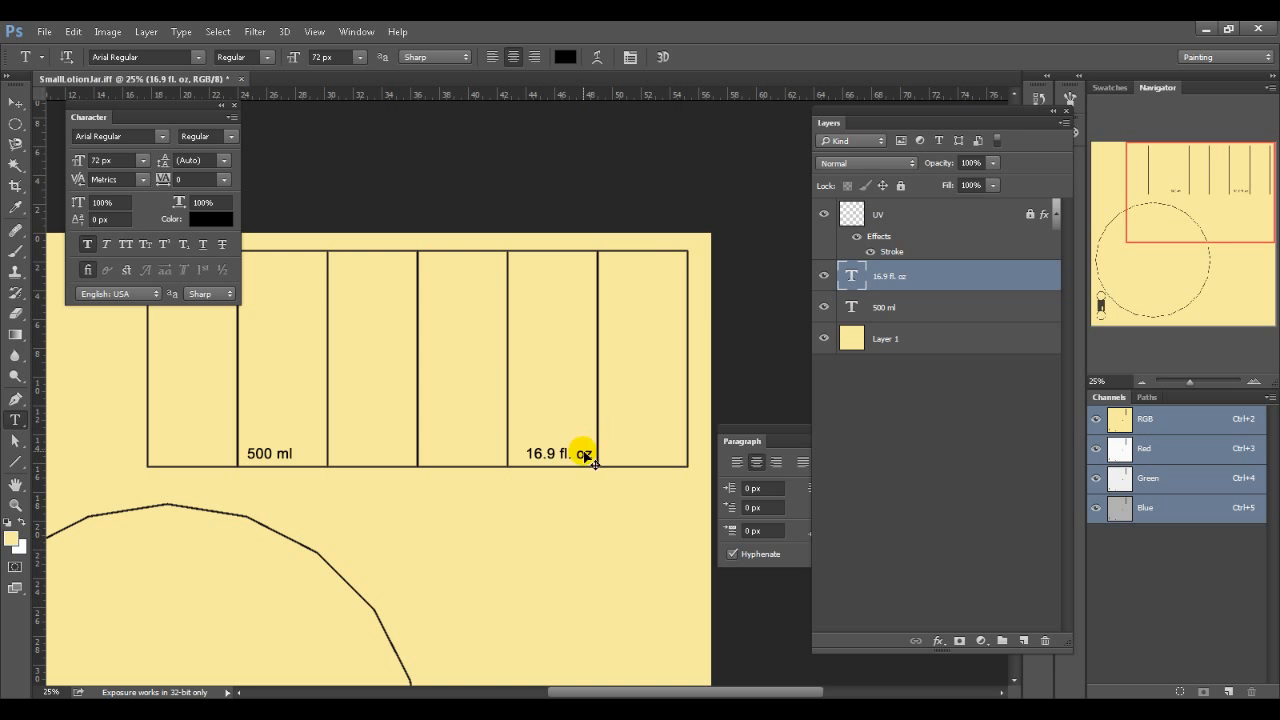
left_click_drag(580, 456, 579, 457, "ctrl")
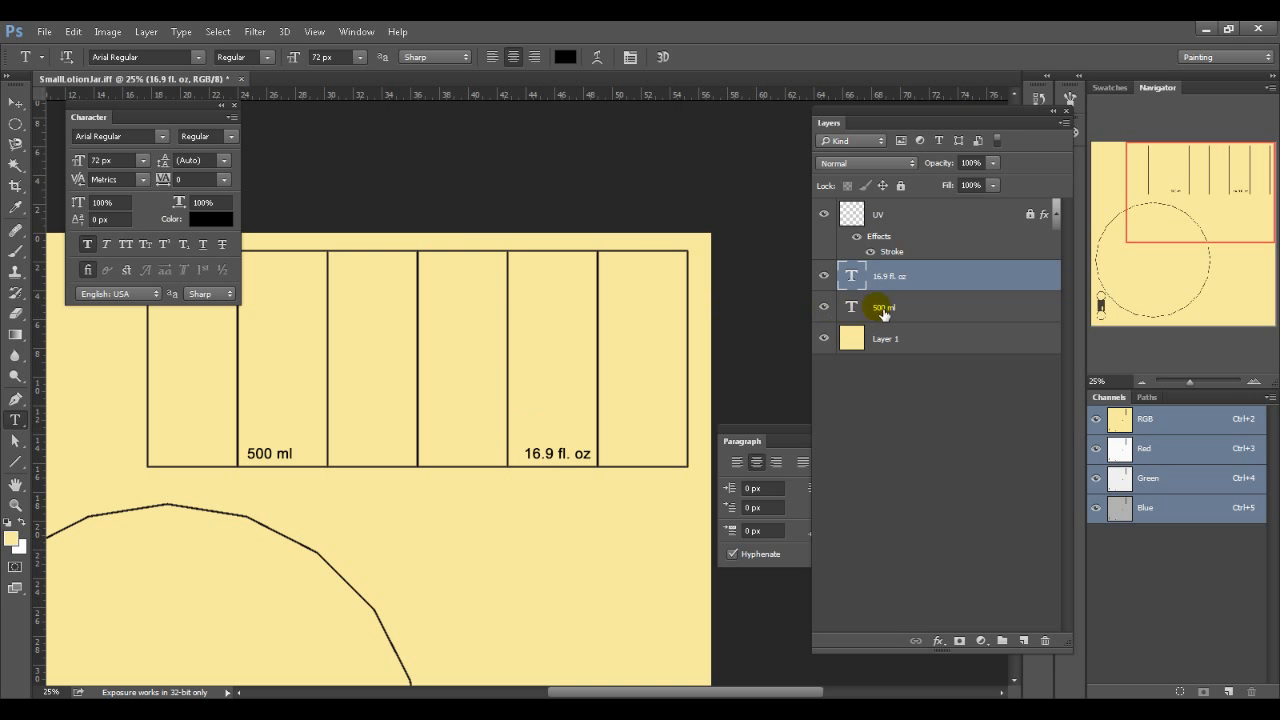
left_click(883, 309, "shift")
left_click_drag(560, 457, 557, 450, "ctrl")
left_click(885, 419)
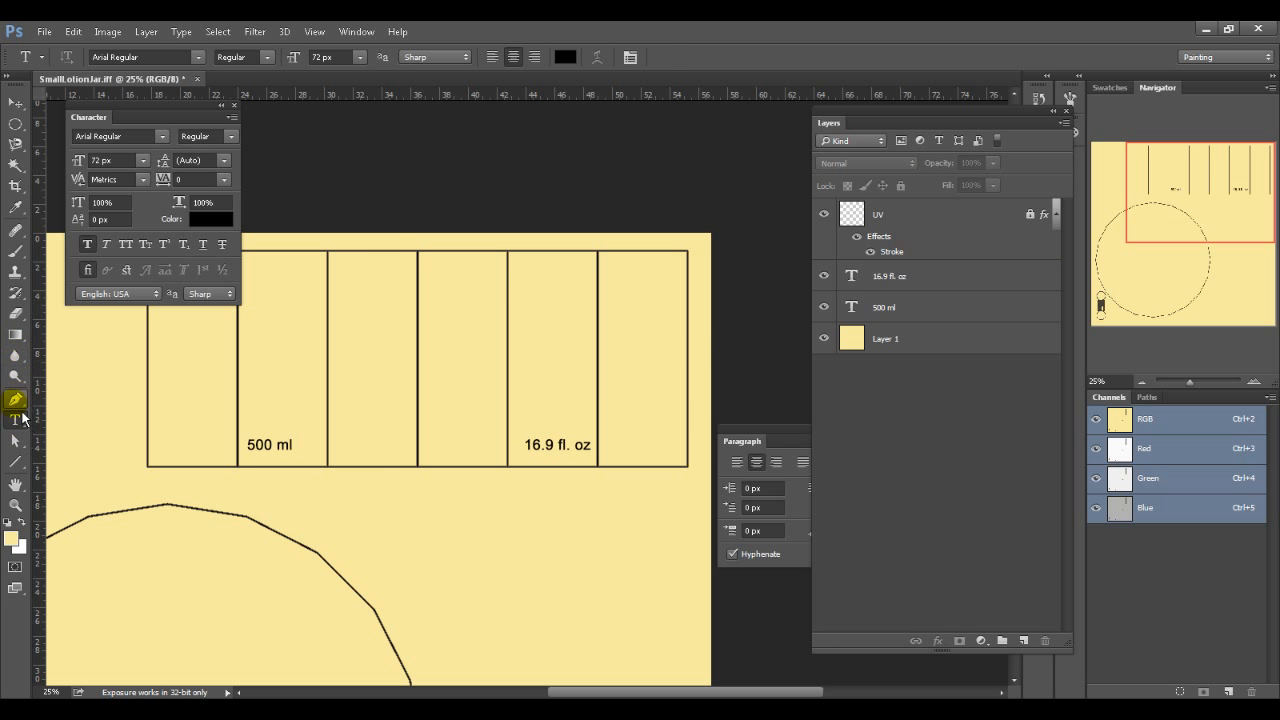
Draw a rounded rectangle about 1824 by 1056 px covering the strip's second through fifth UV panels.
left_click(15, 400)
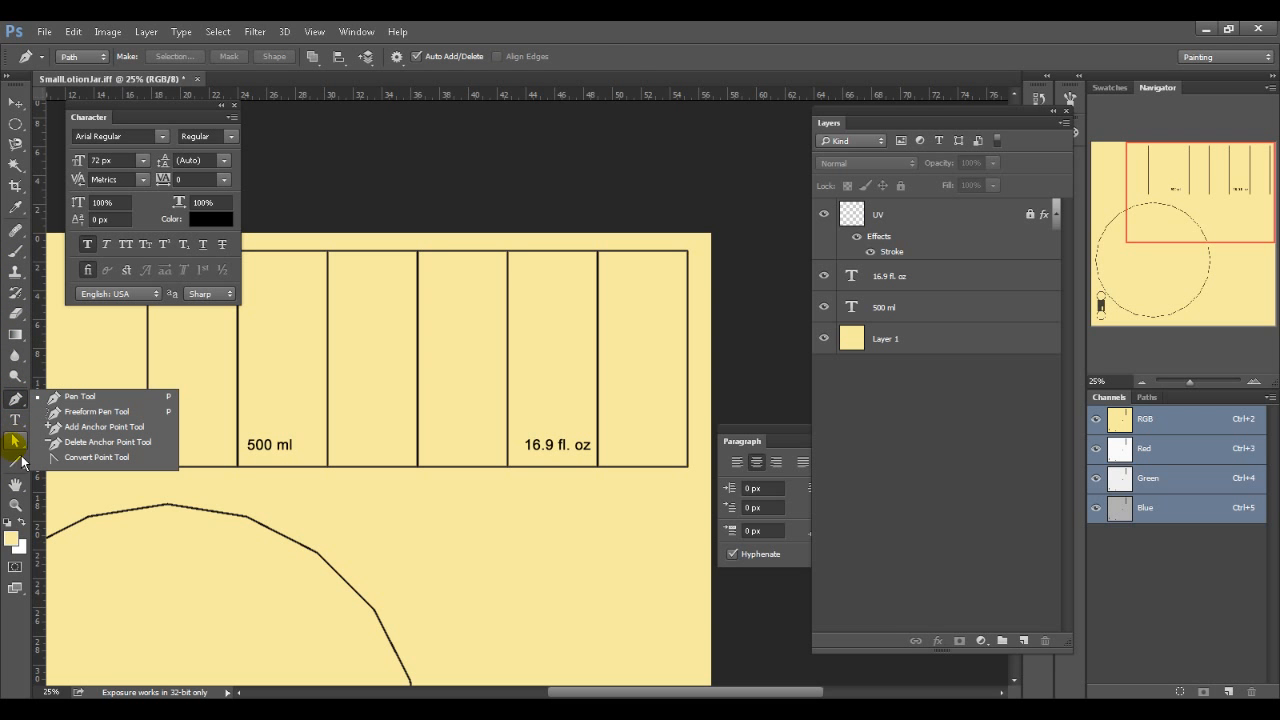
left_click(15, 461)
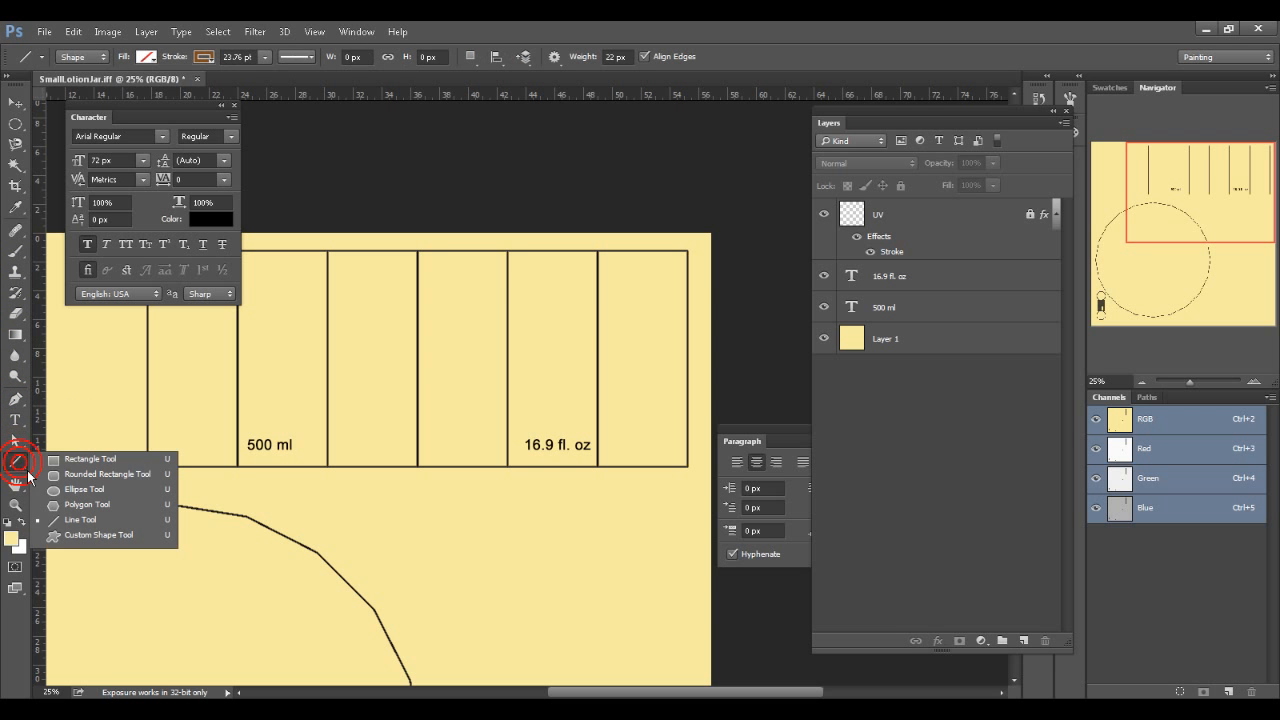
left_click(79, 478)
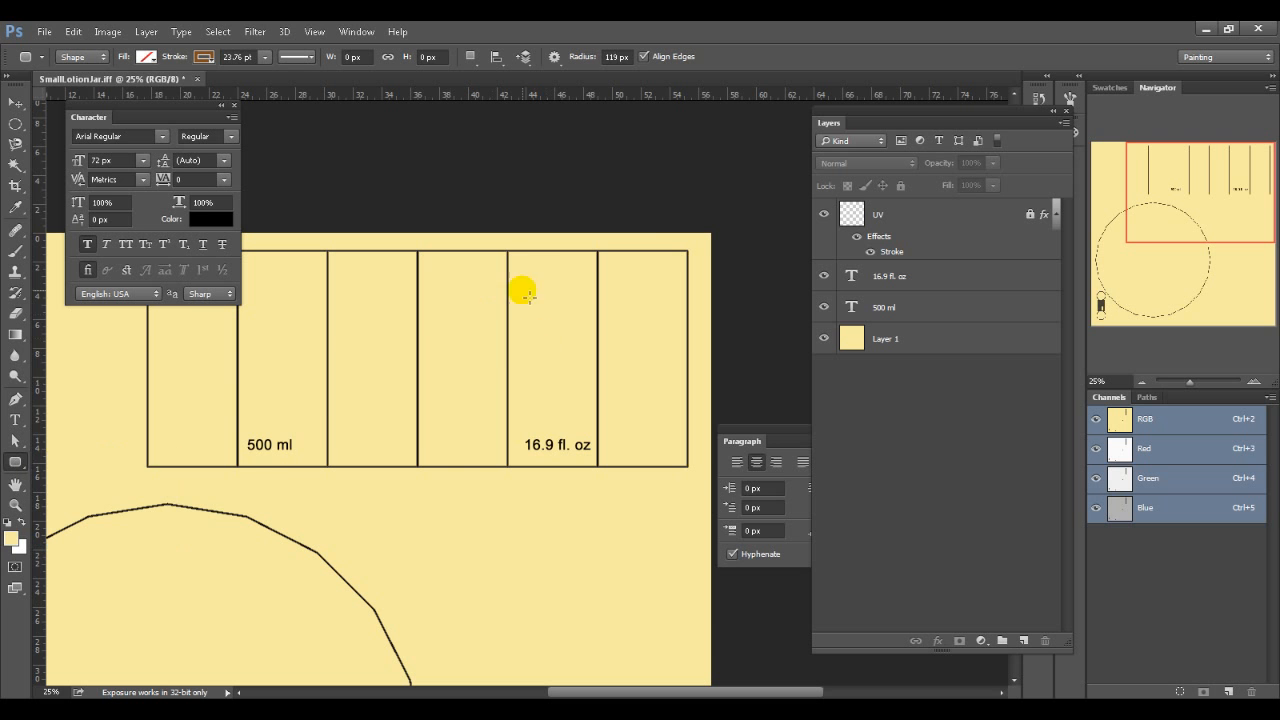
mouse_move(599, 253)
left_mouse_down()
mouse_move(374, 429)
mouse_move(238, 466)
left_mouse_up()
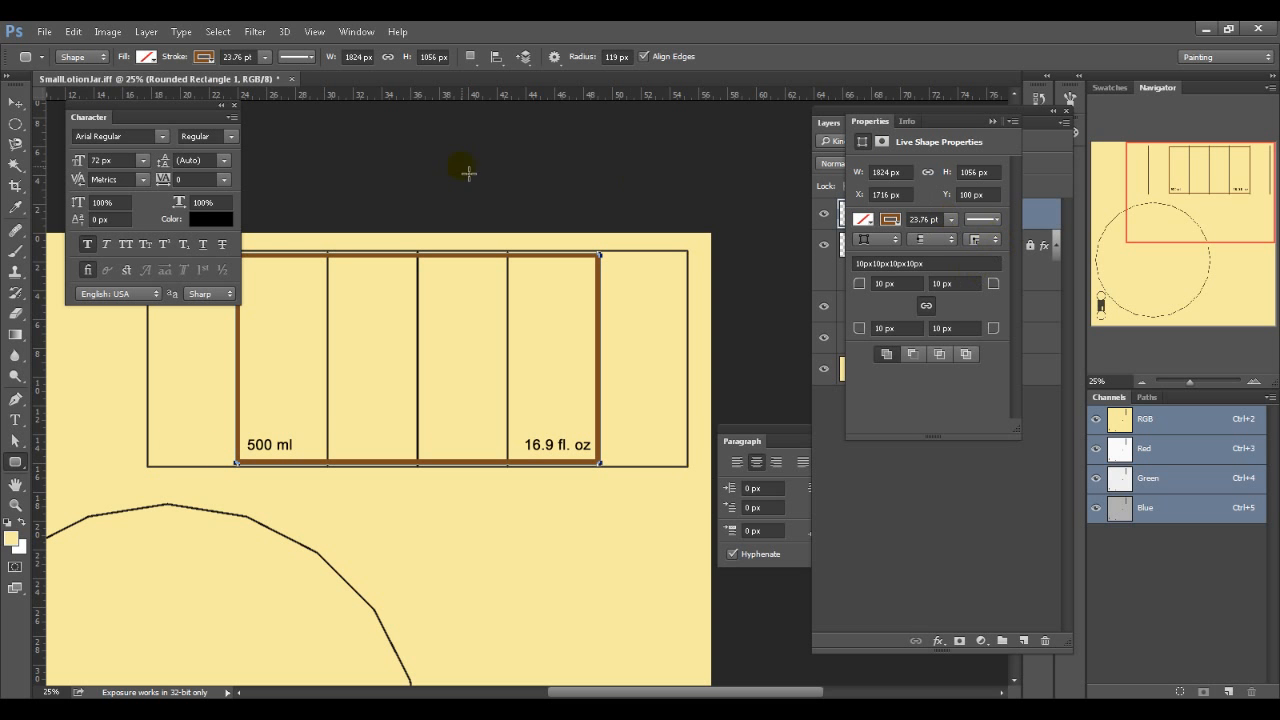
Fill the rounded rectangle with white and deselect its layer.
left_click(146, 57)
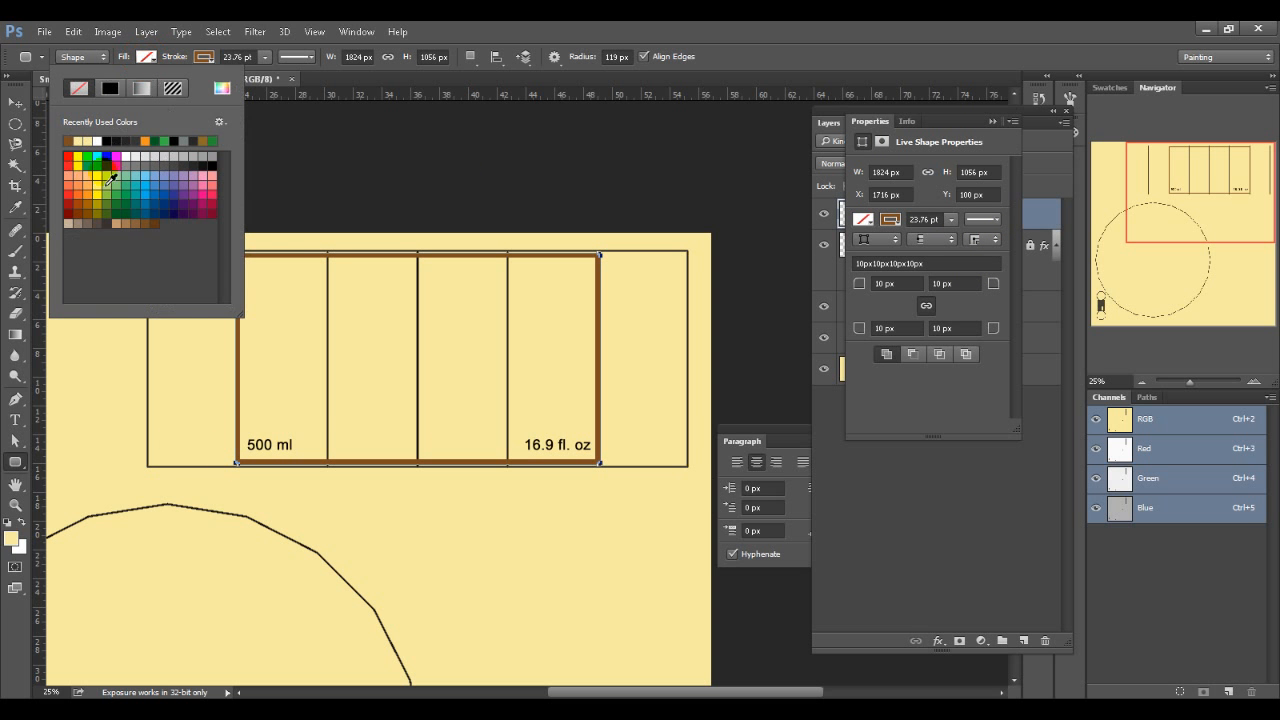
left_click(128, 157)
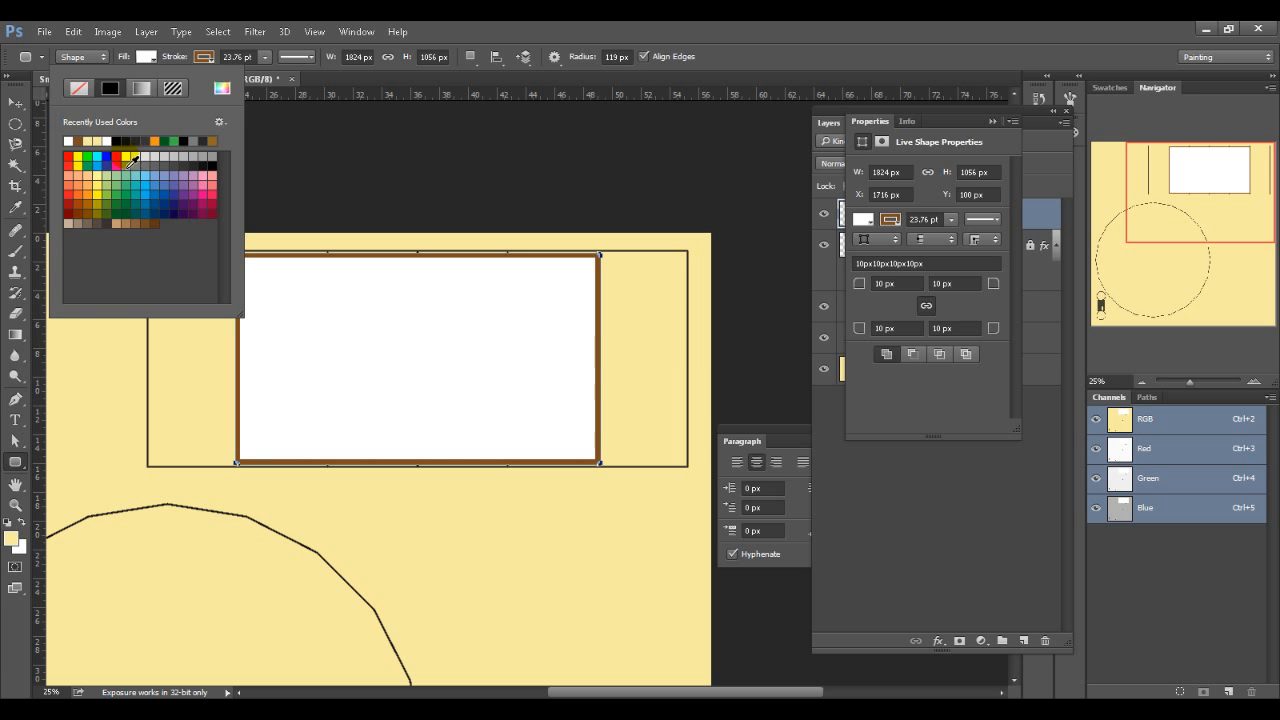
left_click(975, 494)
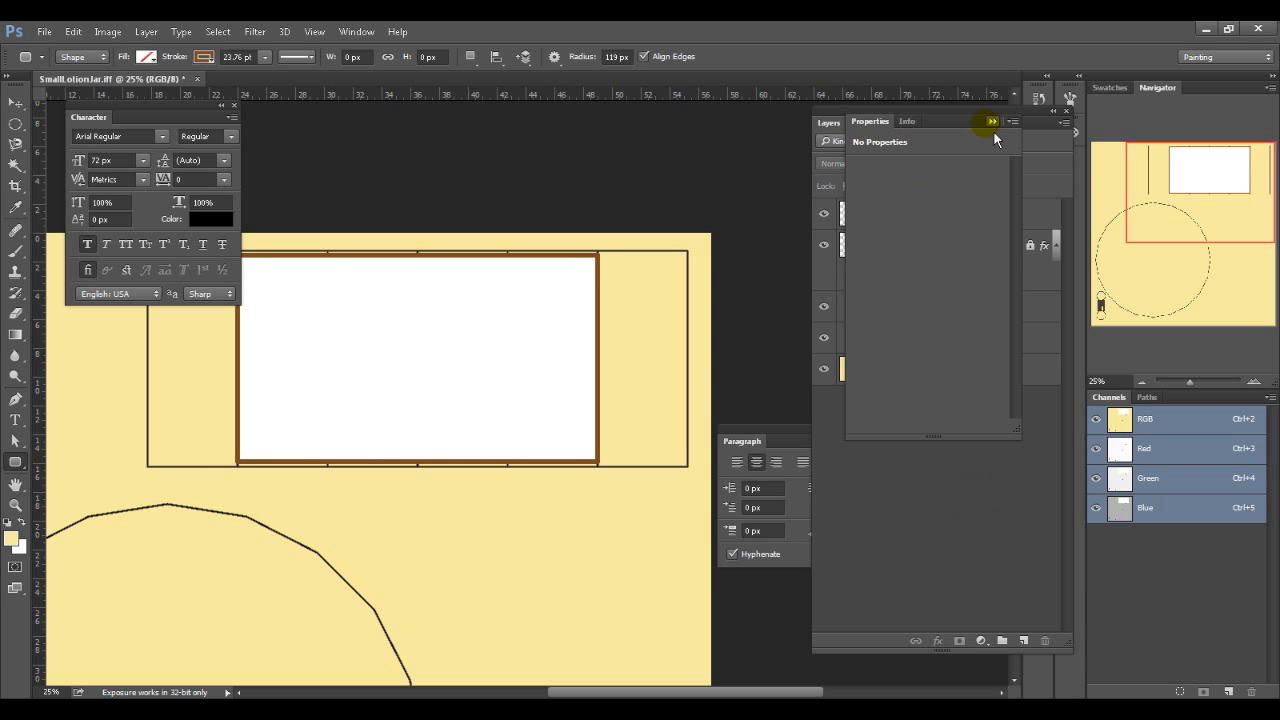
Dock the Properties and Info panels above Navigator, and move the rounded rectangle's layer beneath both texts, directly above Layer 1.
left_click_drag(871, 133, 1143, 86)
left_click_drag(860, 121, 1150, 88)
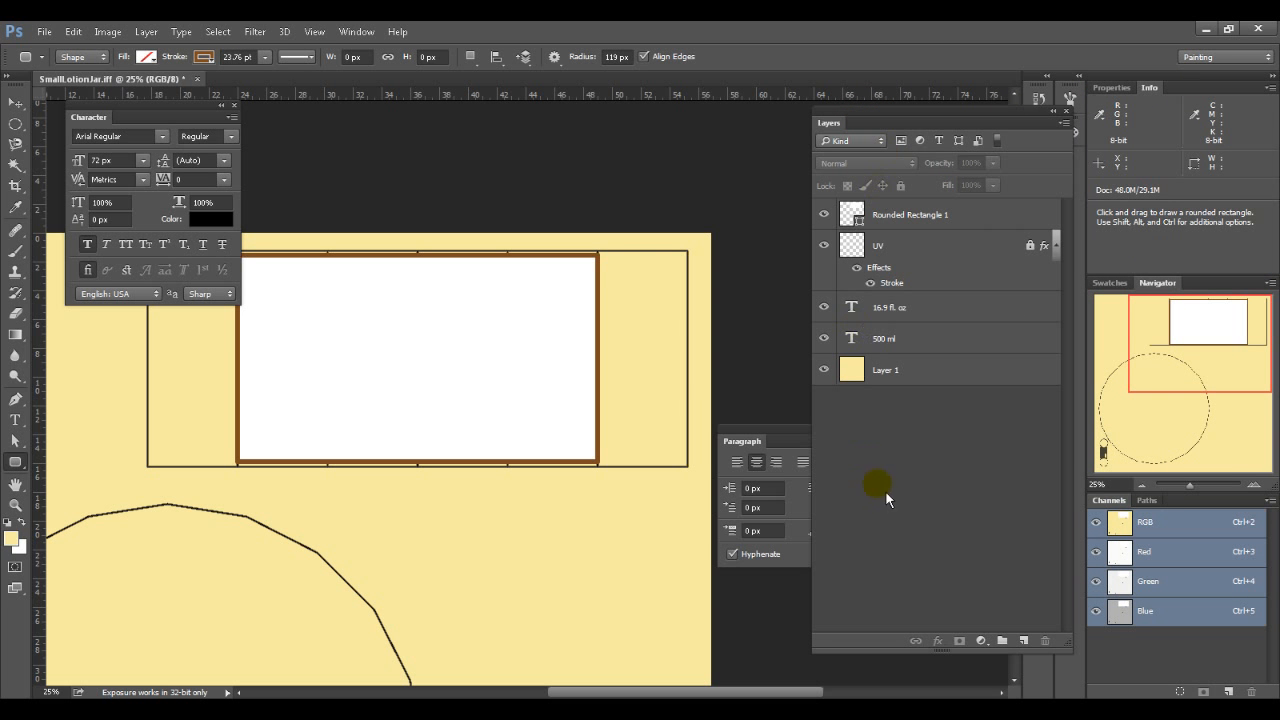
left_click_drag(910, 214, 910, 358)
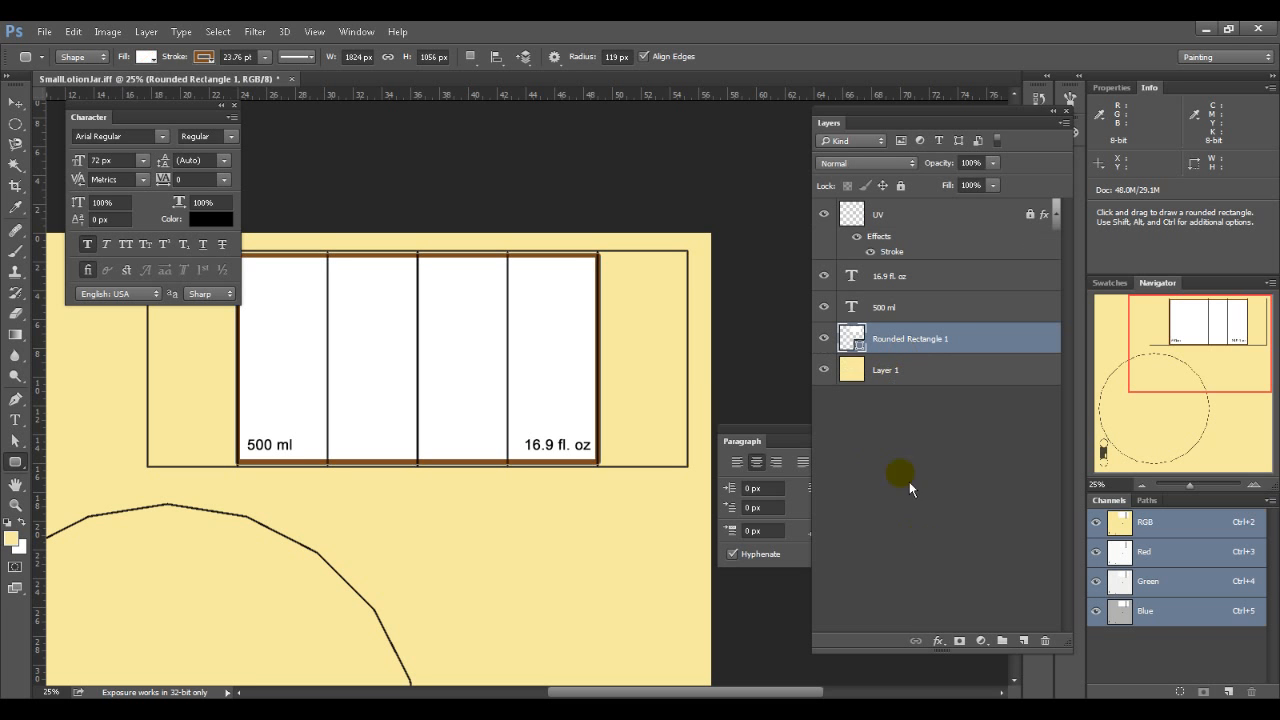
Try a dark brown fill on the rounded rectangle, settle on light tan brown, and remove its stroke.
left_click(147, 57)
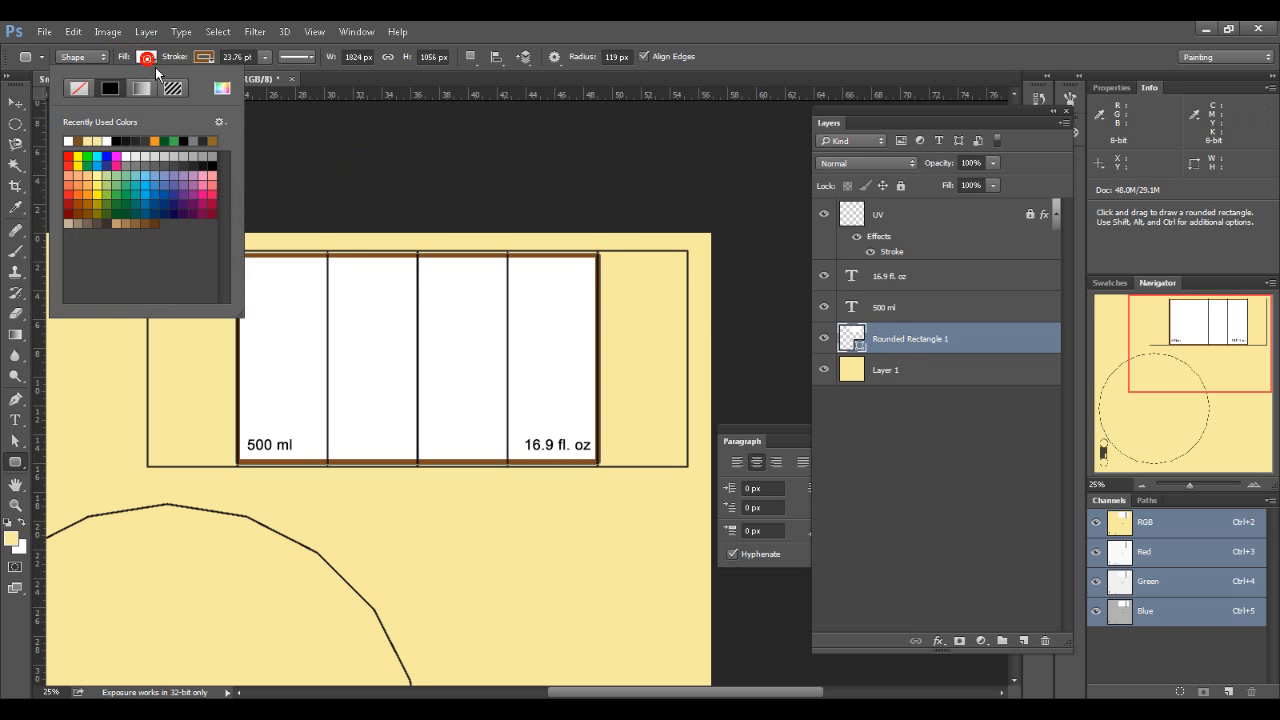
left_click(143, 225)
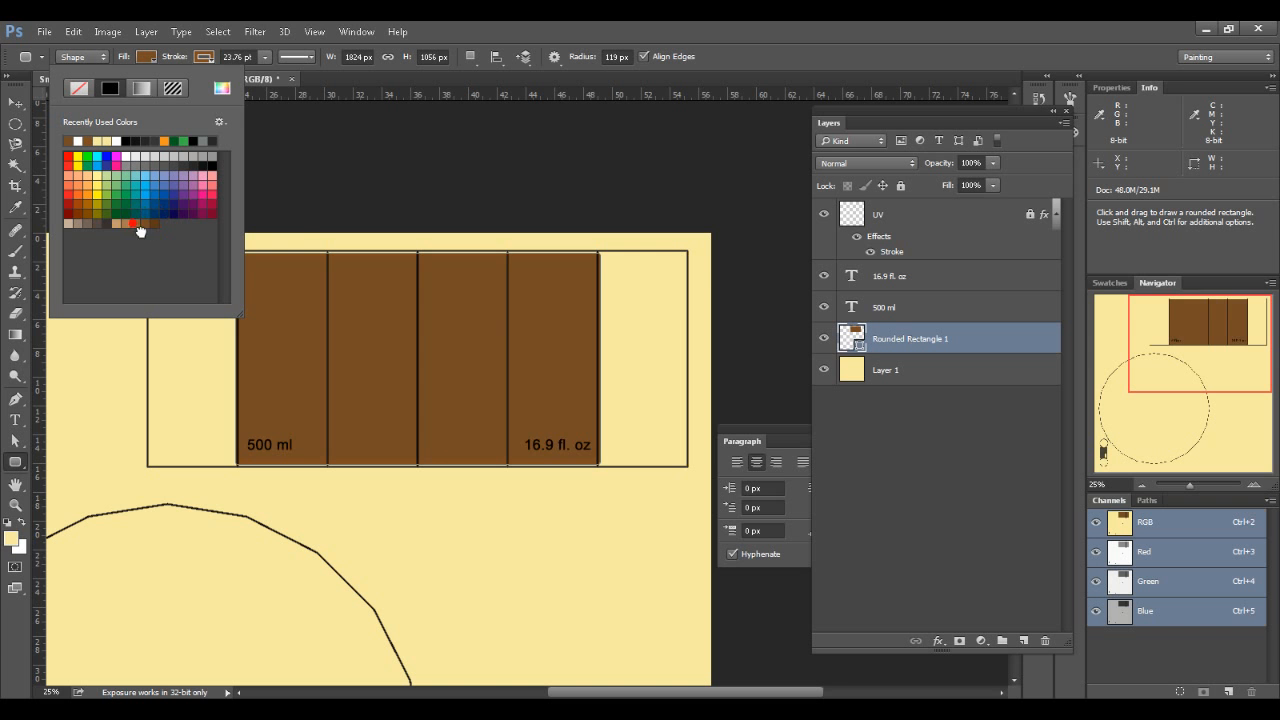
left_click(121, 223)
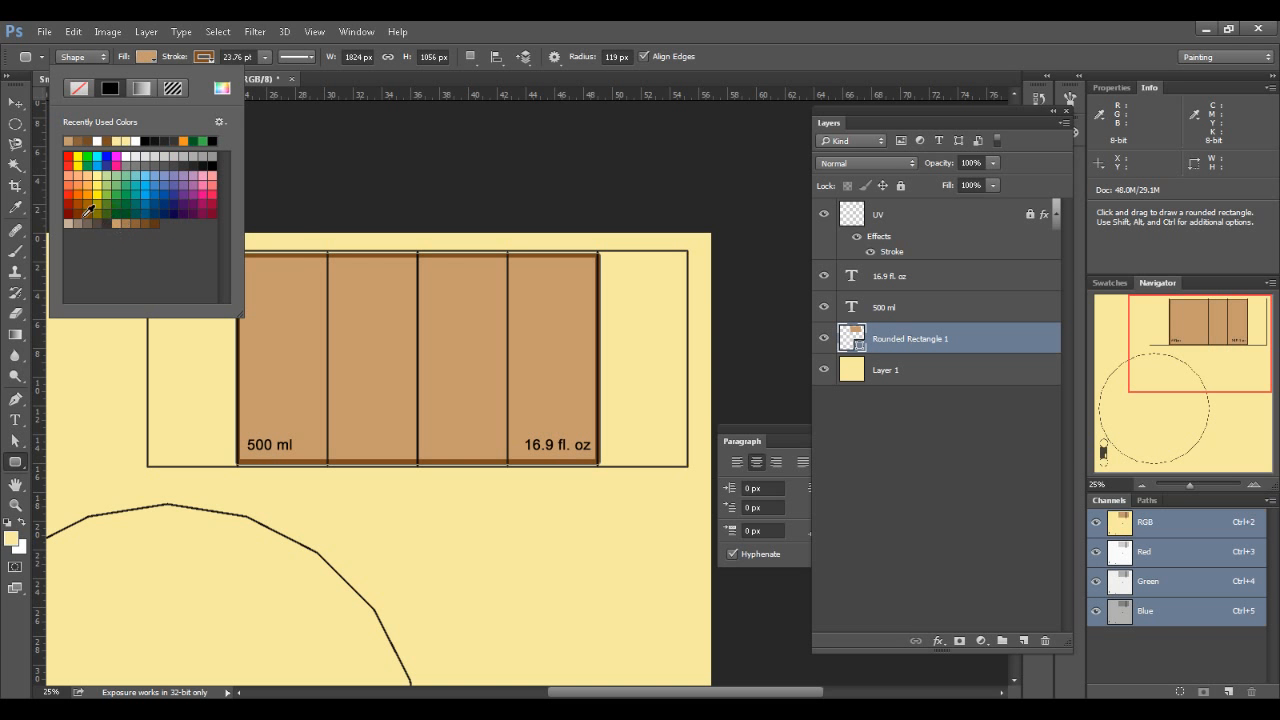
left_click(205, 57)
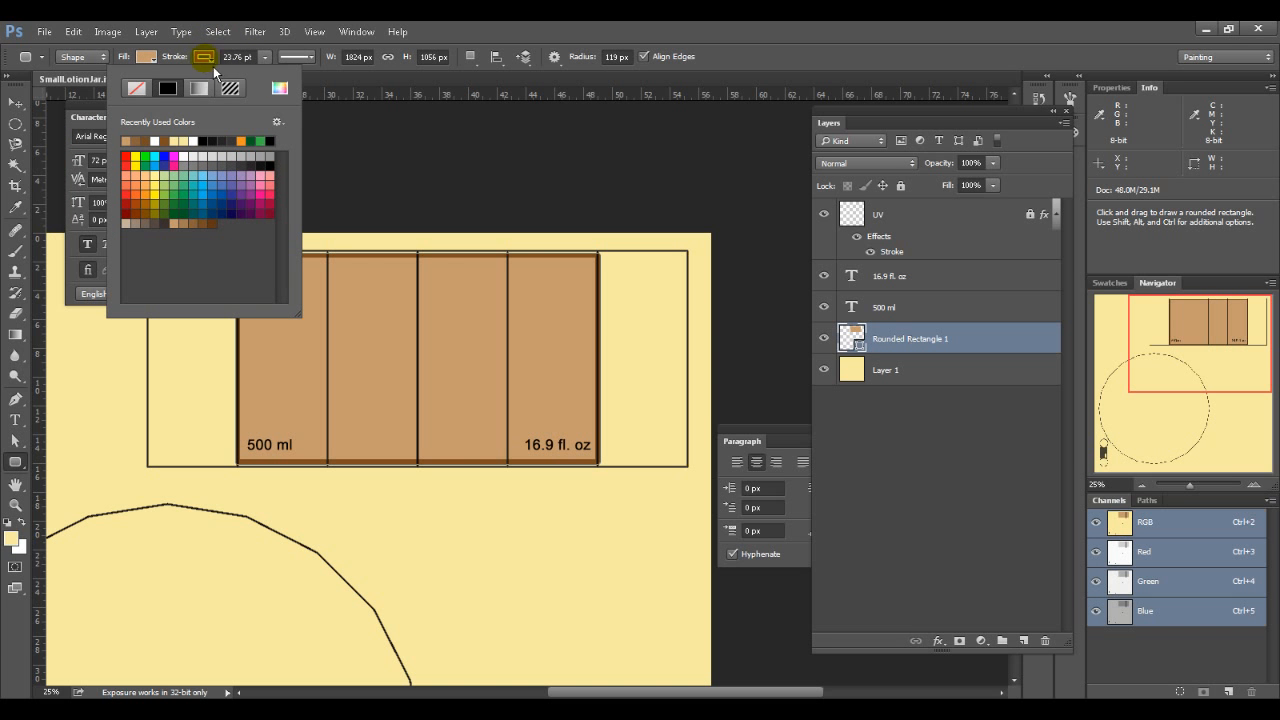
left_click(137, 88)
left_click(15, 102)
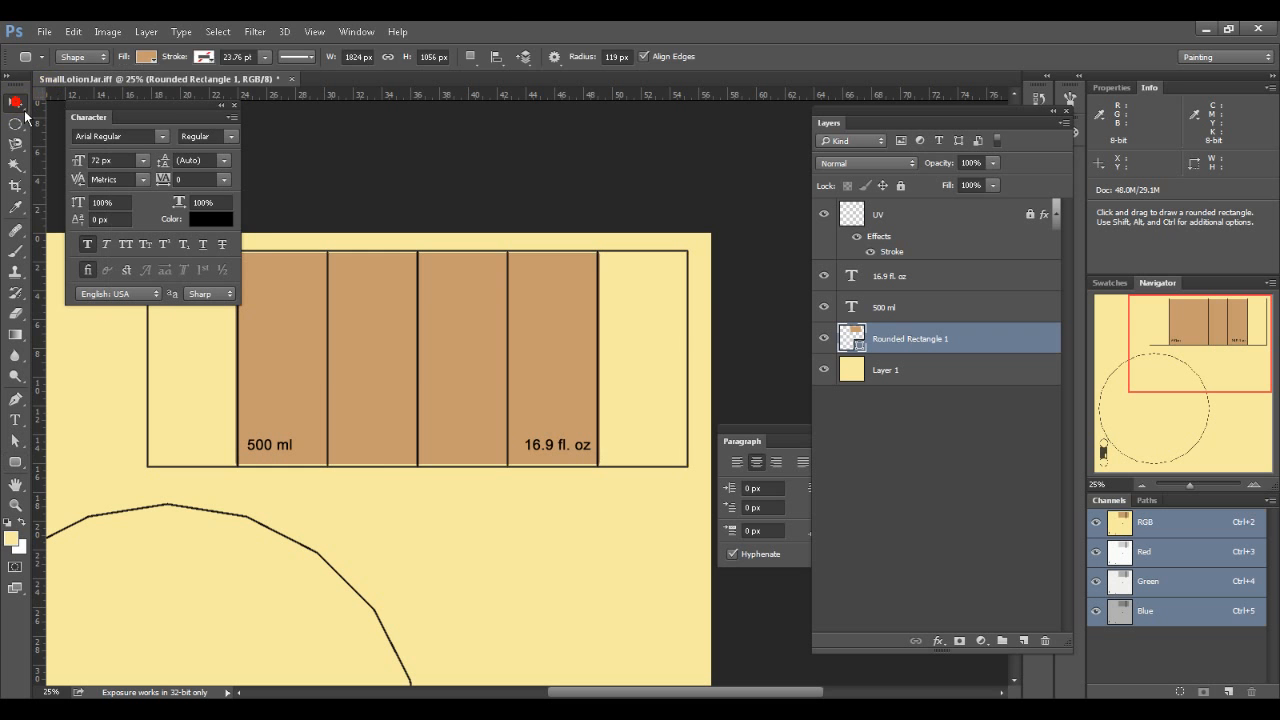
left_click(893, 458)
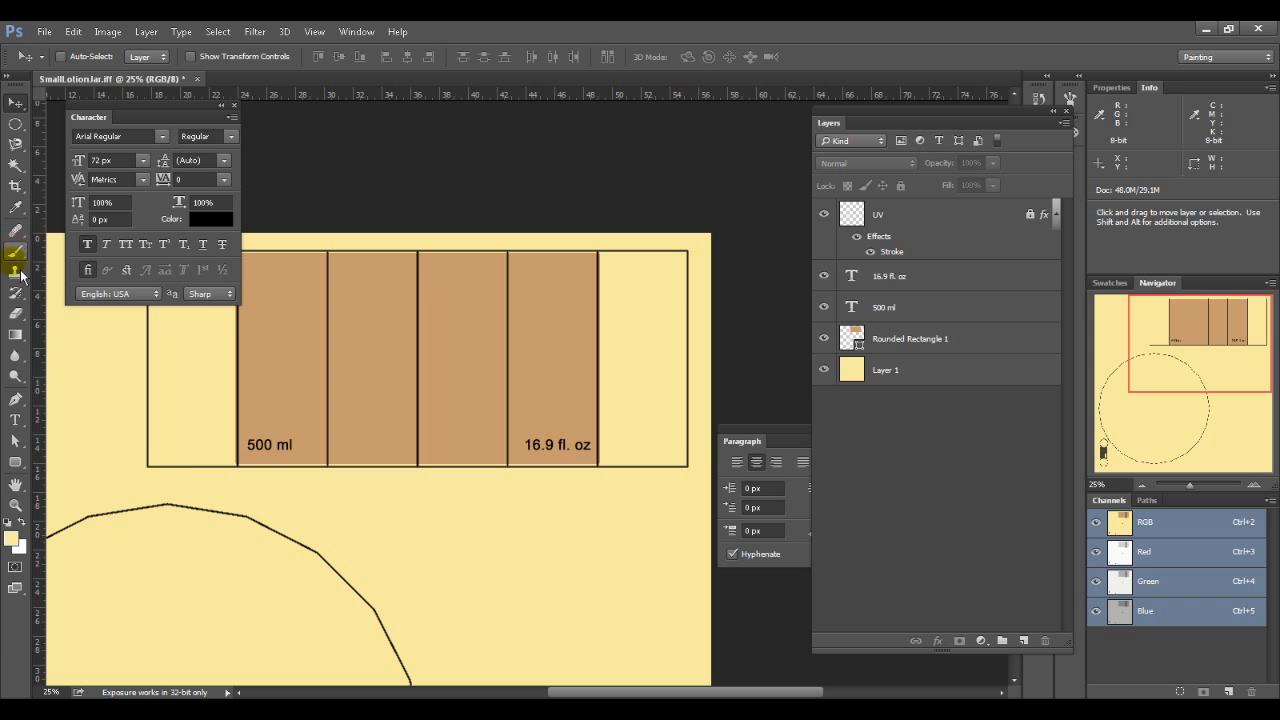
Draw an unfilled ellipse with a brown outline, about 1480 by 848 px, outward from the middle of the tan rectangle.
left_click(15, 462)
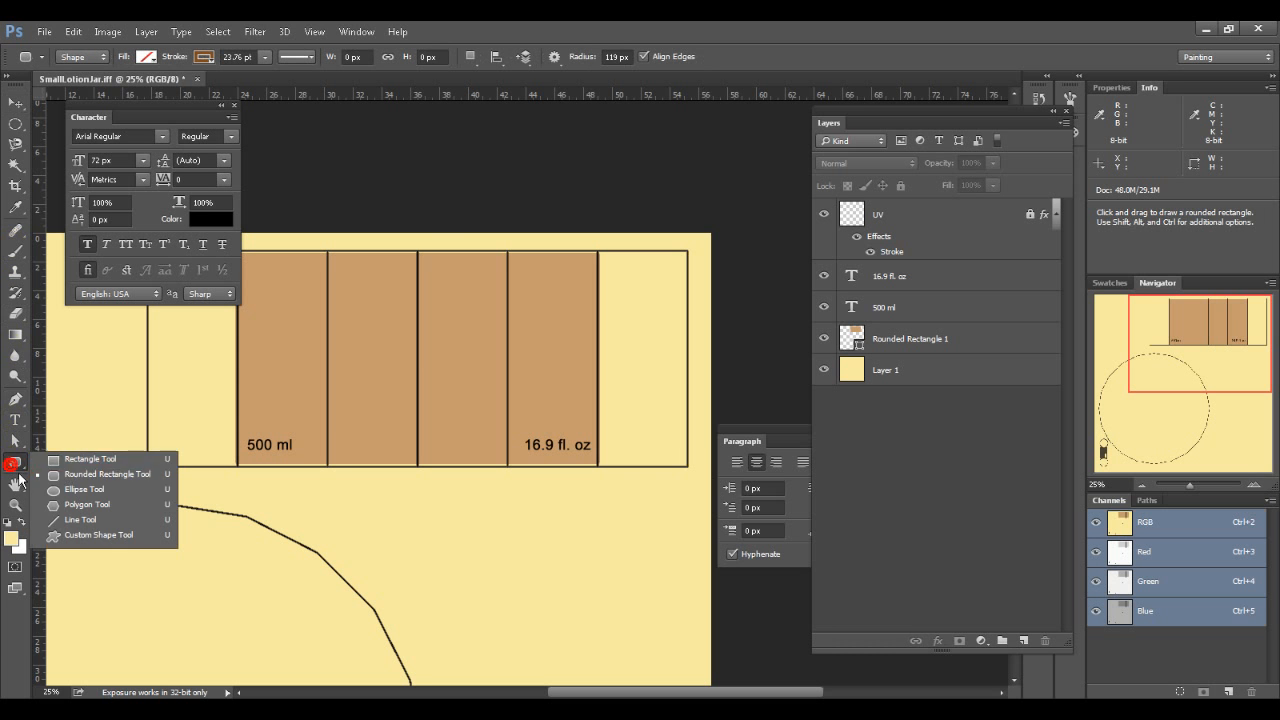
left_click(95, 490)
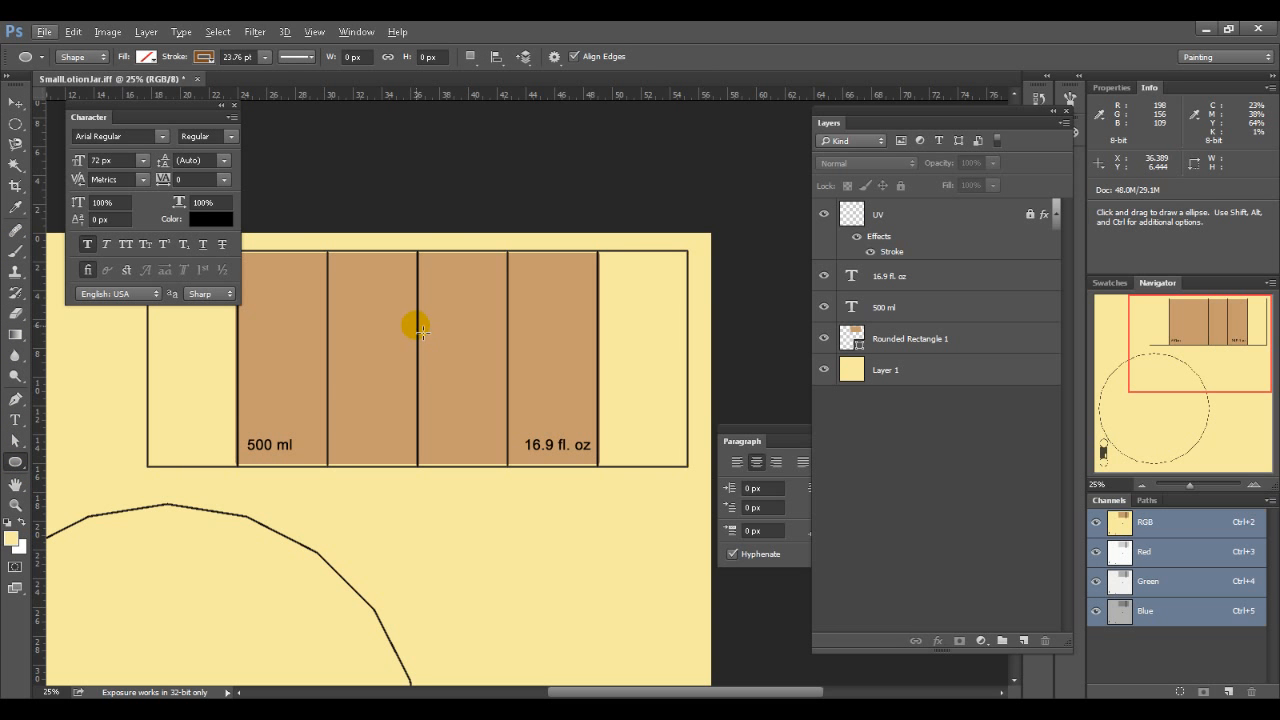
mouse_move(420, 330)
left_mouse_down("alt")
mouse_move(330, 376)
mouse_move(289, 374)
mouse_move(279, 387)
mouse_move(274, 374)
mouse_move(283, 421)
mouse_move(268, 428)
left_mouse_up("alt")
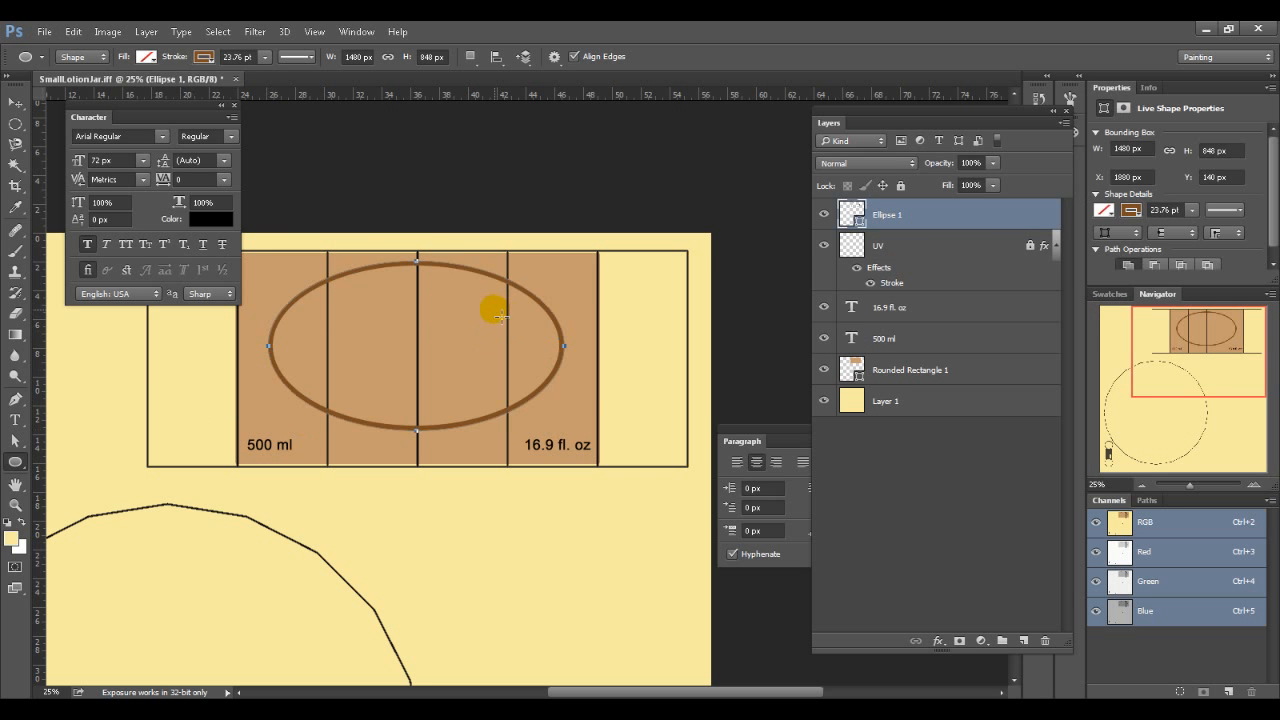
Check the ellipse against the browser's reference photo, and move its layer beneath both texts, directly above the rounded rectangle.
key("alt+Tab")
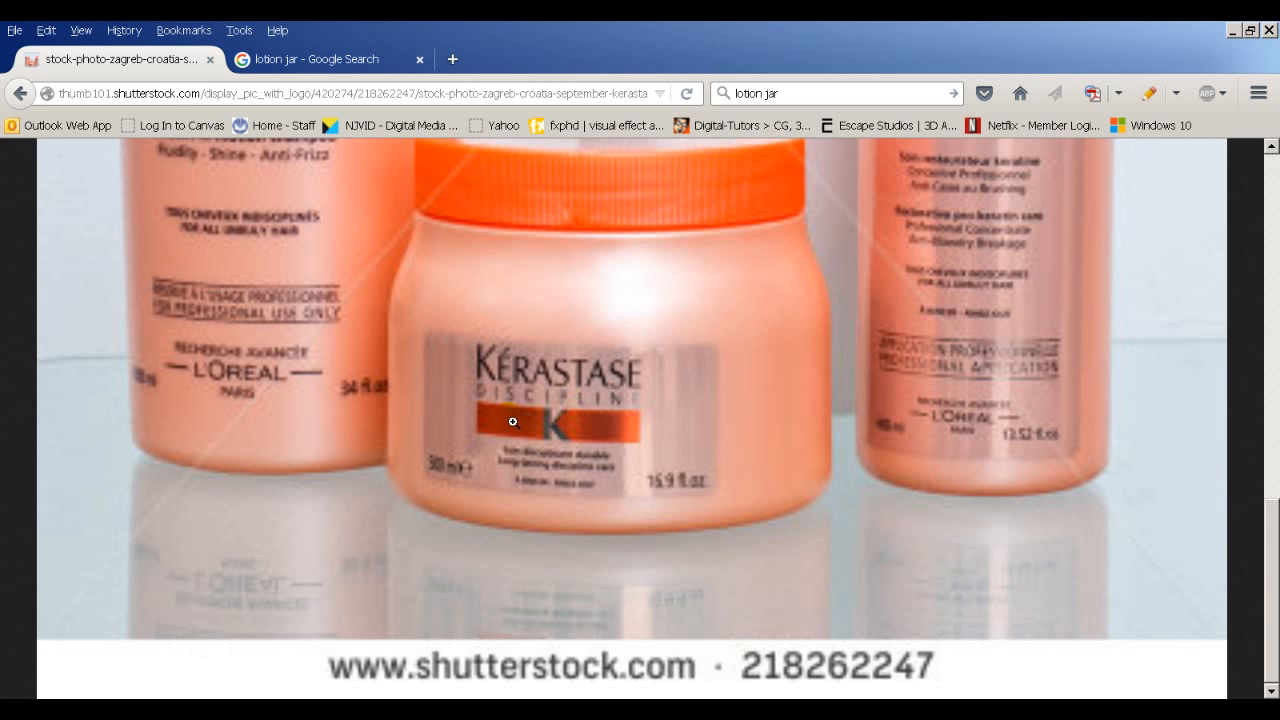
key("alt+Tab")
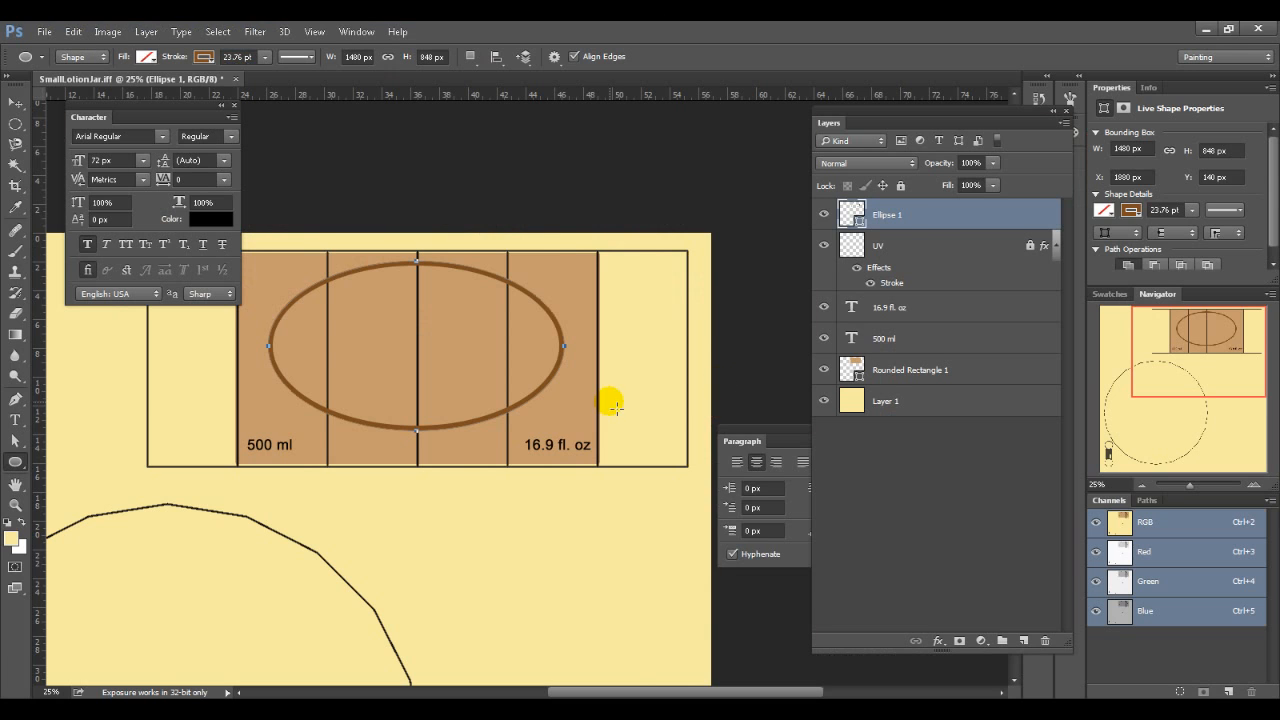
left_click_drag(910, 210, 957, 350)
left_click(943, 529)
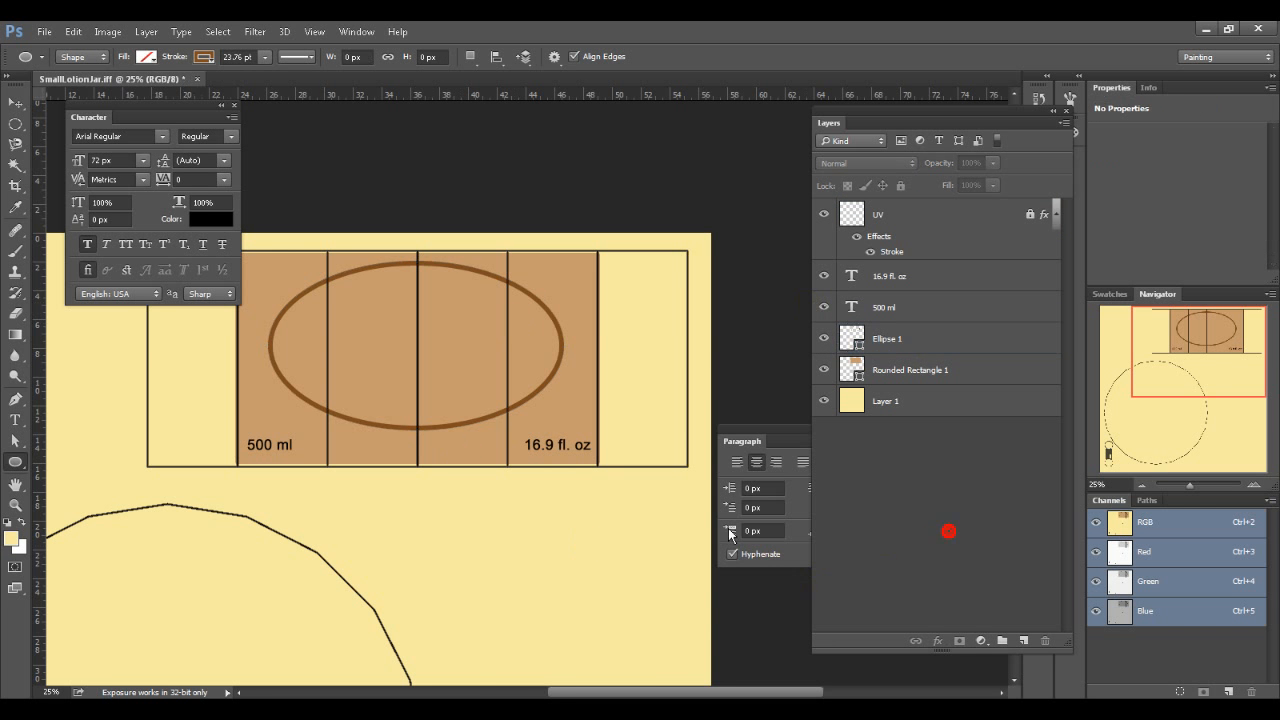
Hide the UV layer to preview the whole texture without the UV lines.
left_click_drag(329, 526, 491, 337)
left_click_drag(673, 240, 671, 296)
key("ctrl+minus")
key("ctrl+minus")
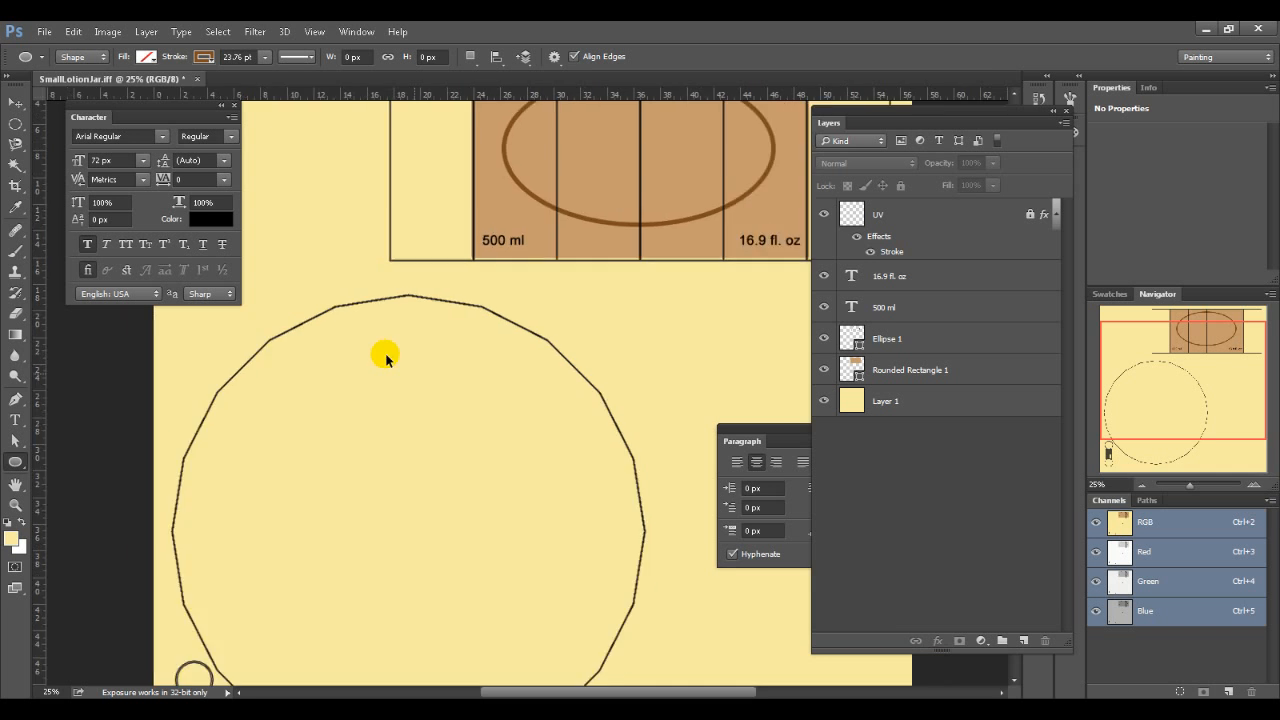
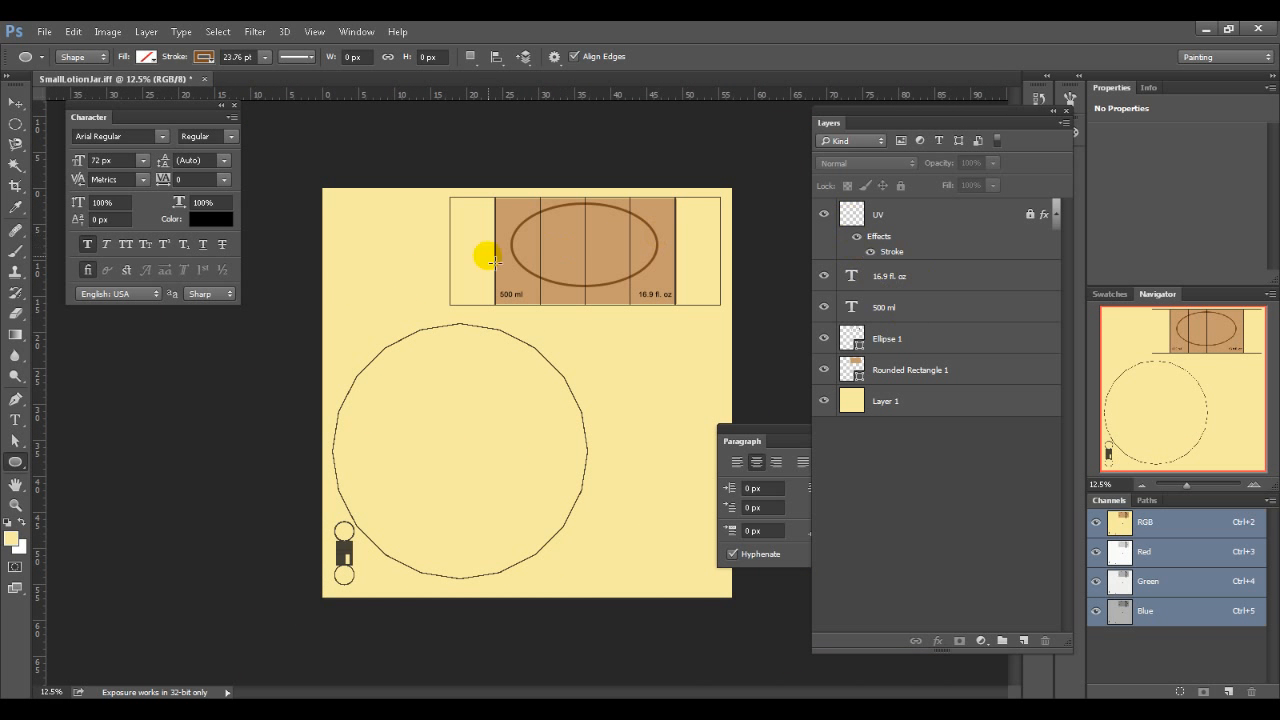
left_click(823, 215)
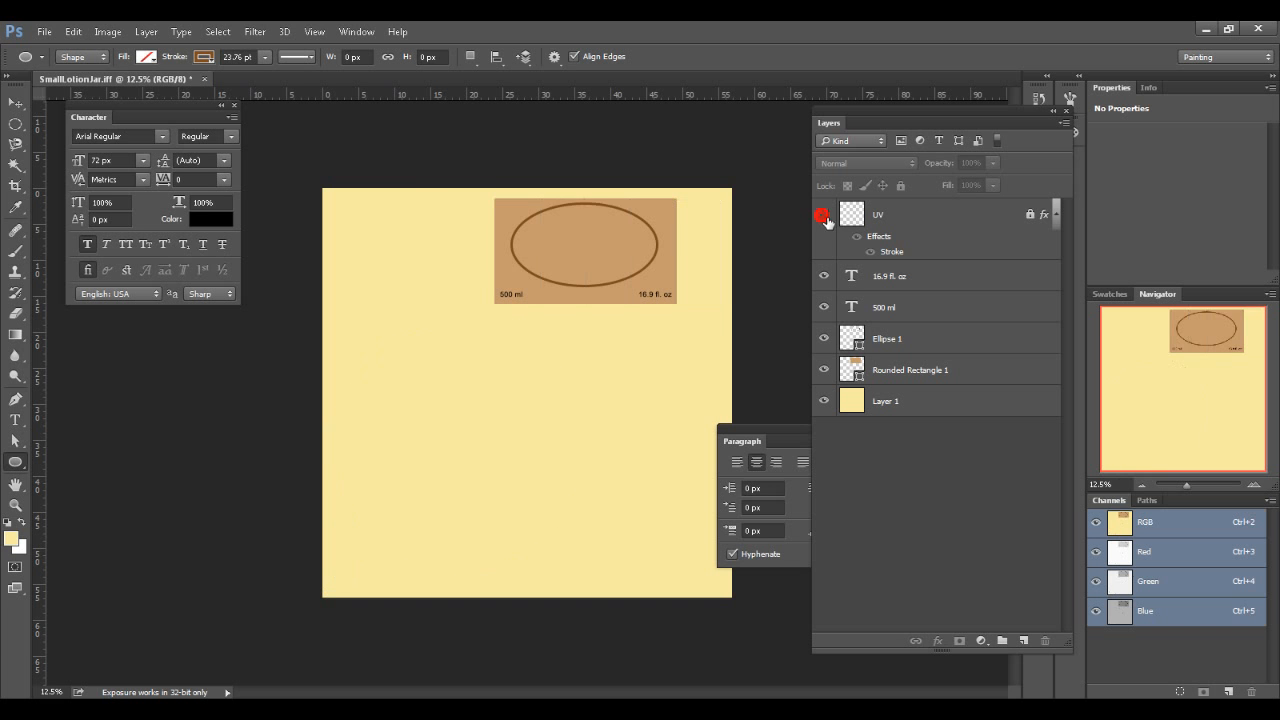
Show the UV layer again and add a new layer directly above the rounded rectangle.
left_click(823, 215)
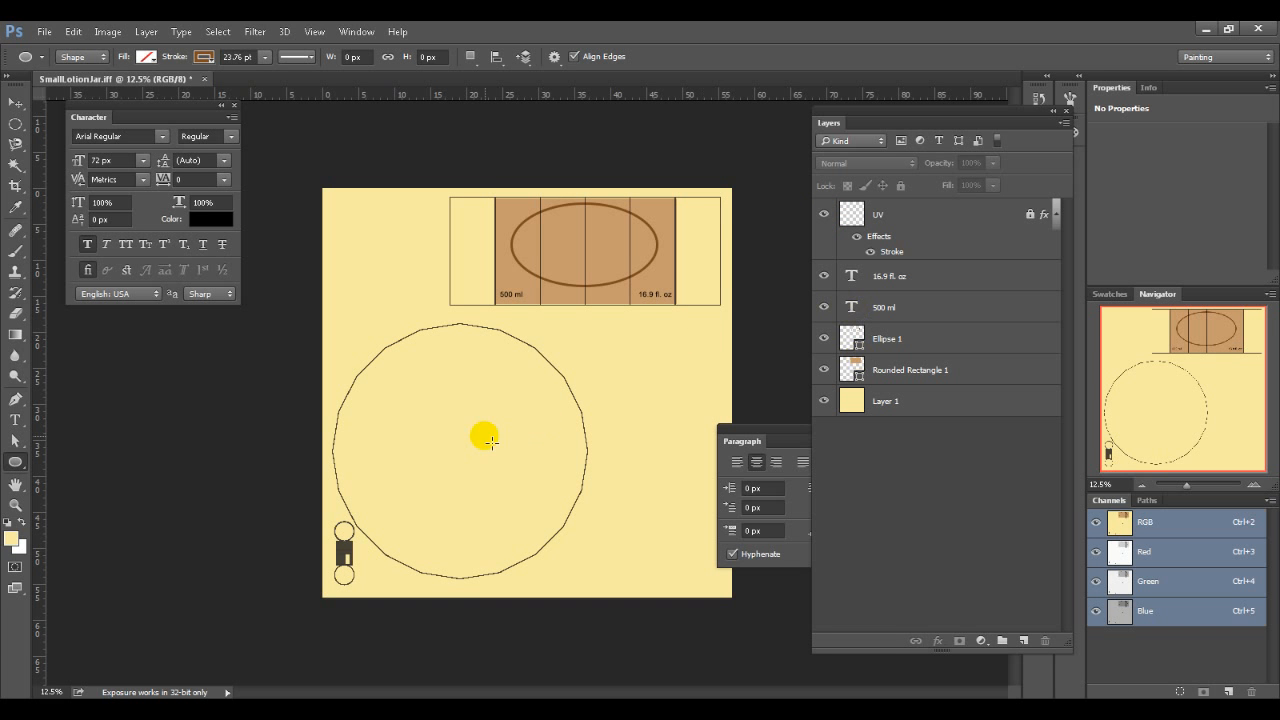
key("j")
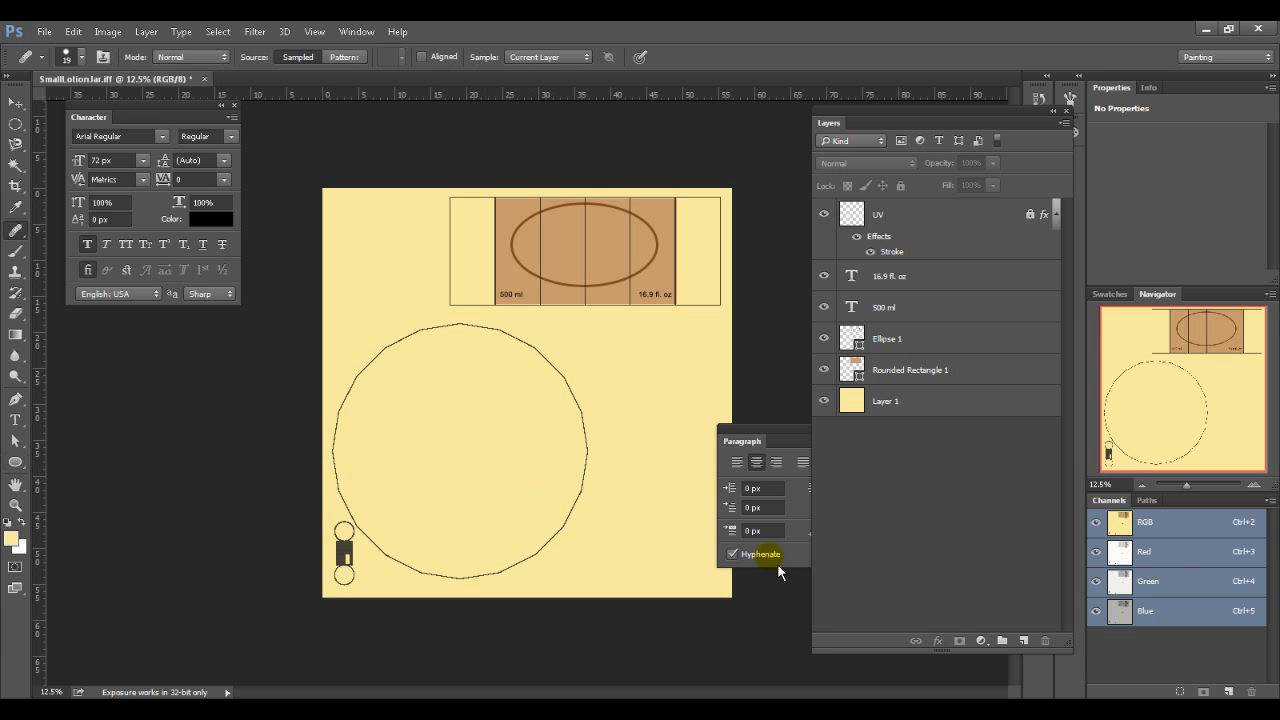
left_click(983, 370)
left_click(1022, 640)
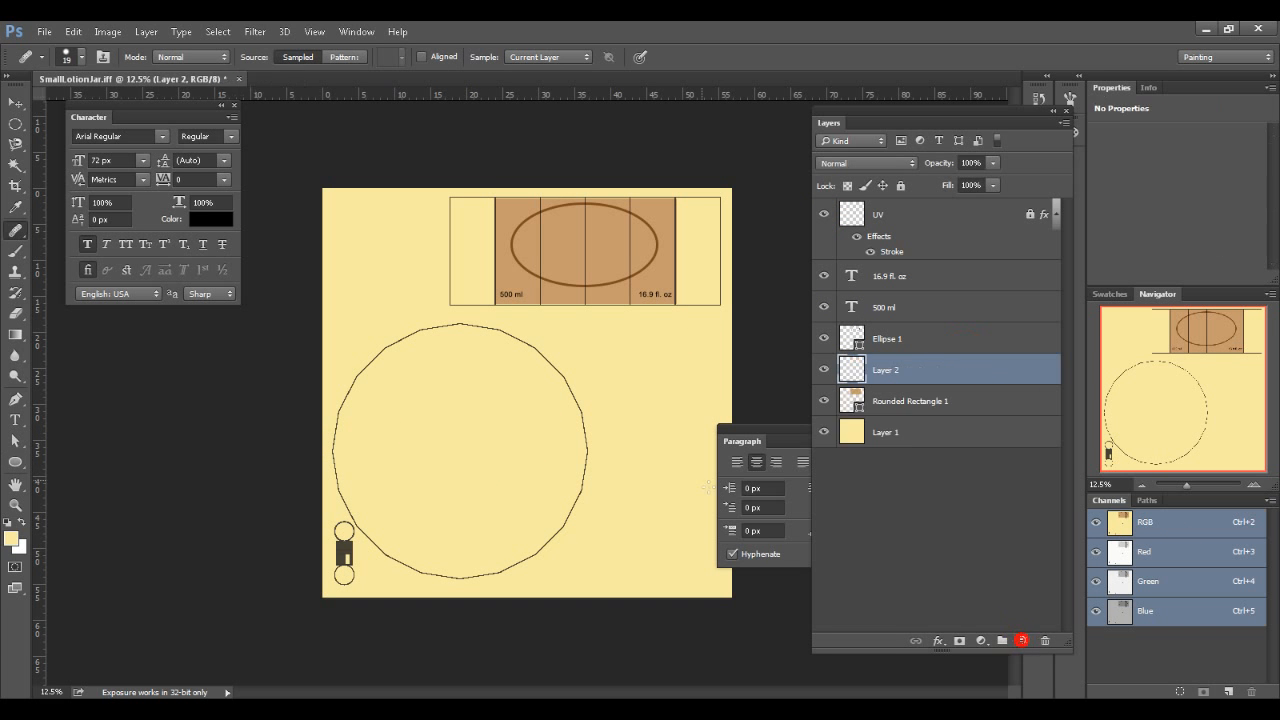
left_click(458, 384)
key("Return")
Paint a loose test squiggle inside the large lid circle with a 500 px soft brush in dark yellow-brown.
key("b")
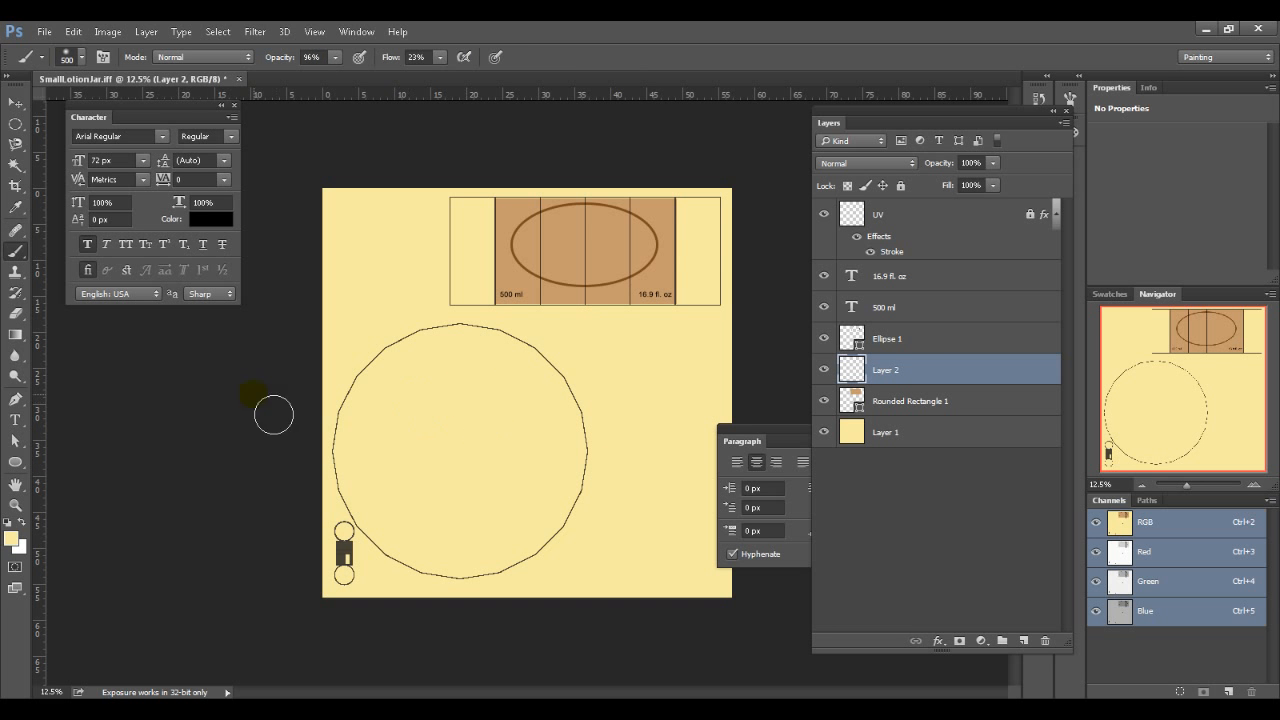
left_click(11, 541)
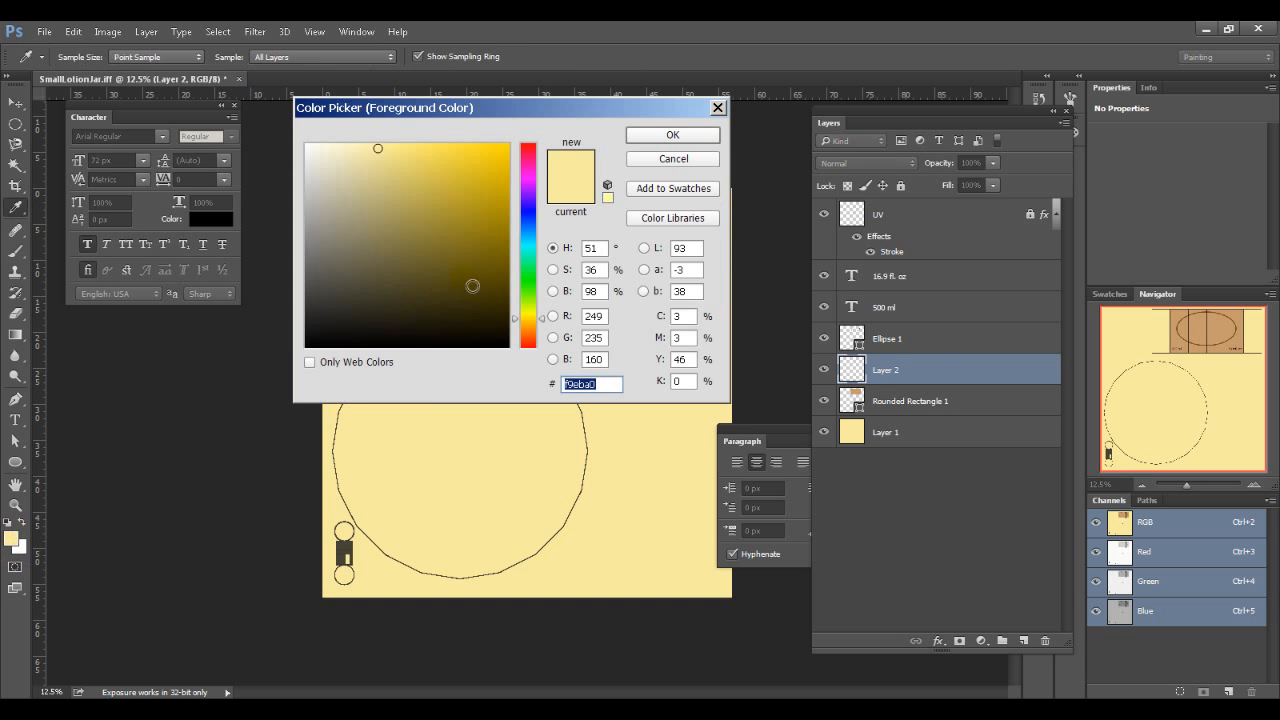
left_click(495, 254)
left_click(672, 134)
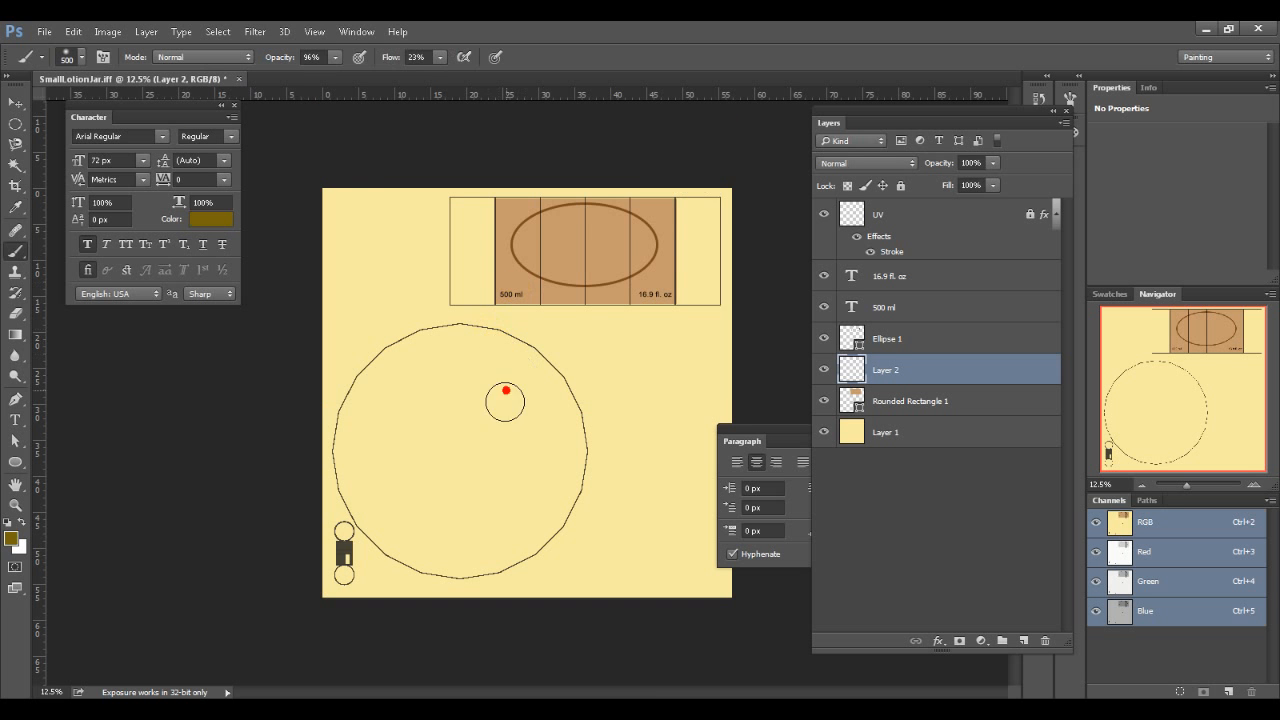
mouse_move(505, 401)
left_mouse_down()
mouse_move(490, 520)
mouse_move(491, 491)
mouse_move(510, 500)
left_mouse_up()
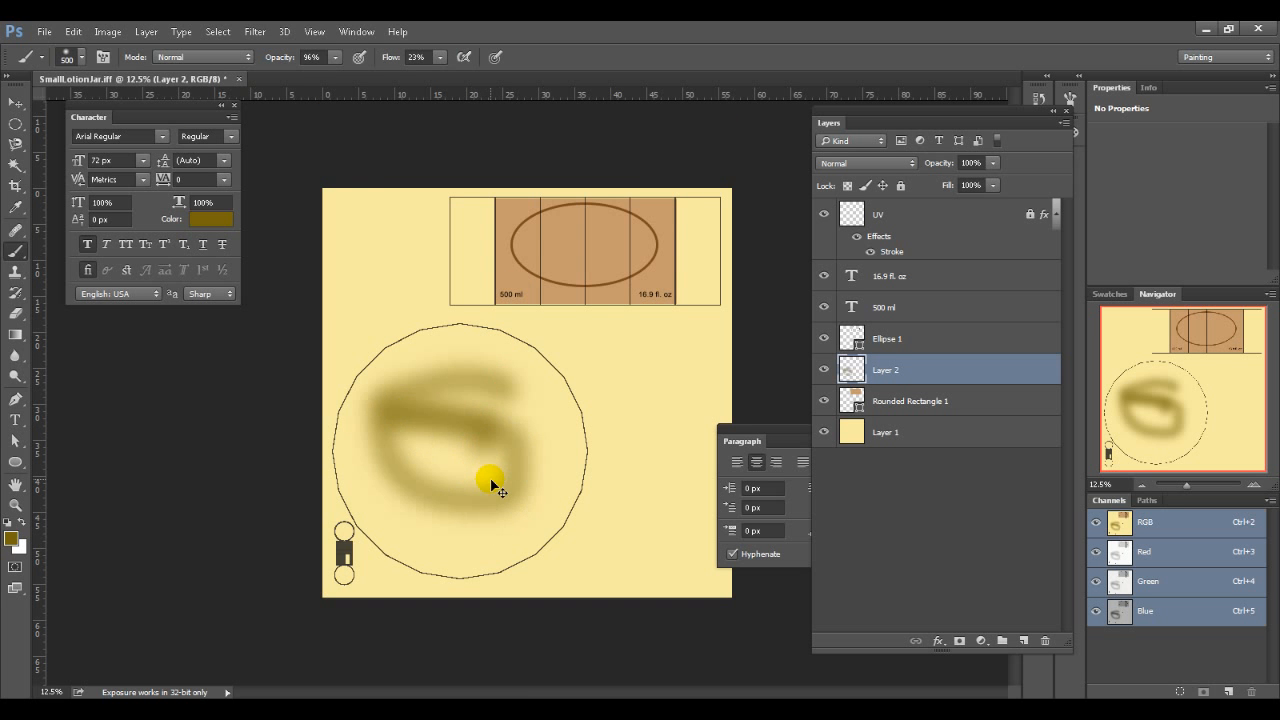
Save the layered document as SmallLotionJar.psd in the project's sourceimages folder.
key("ctrl+shift+s")
left_click(365, 107)
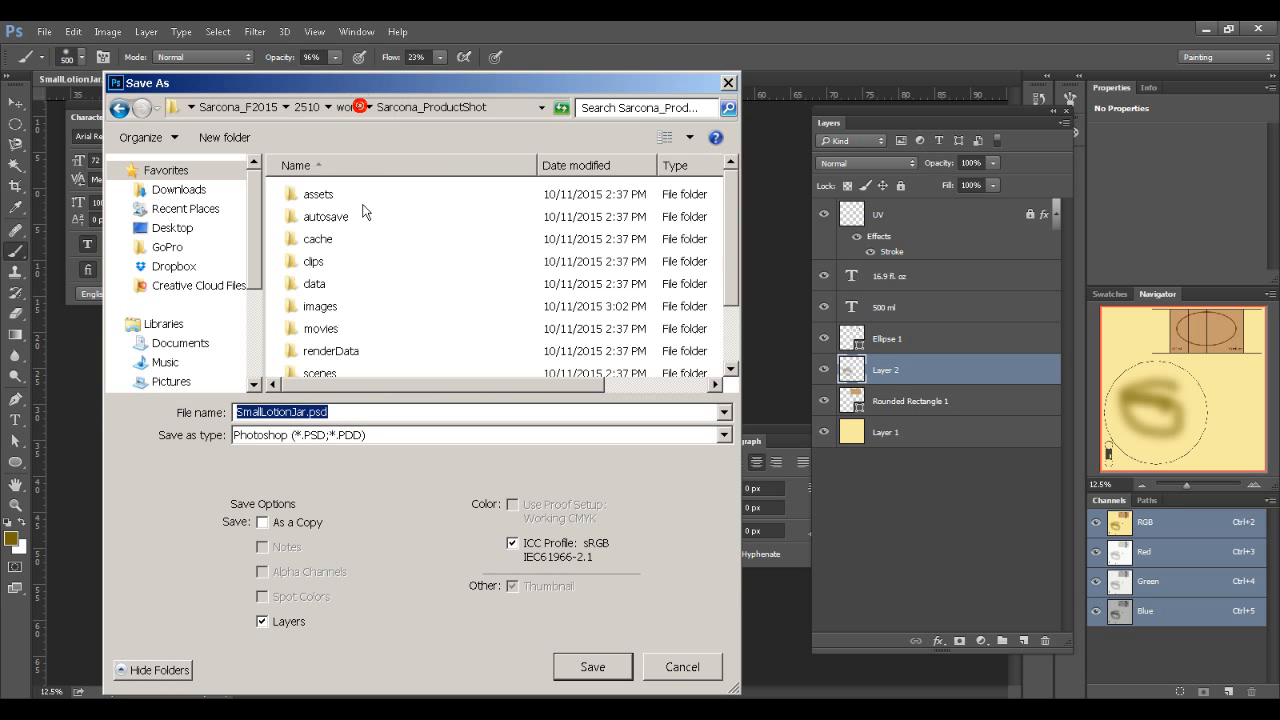
left_click(360, 350)
scroll(366, 345, "down", 1)
double_click(362, 372)
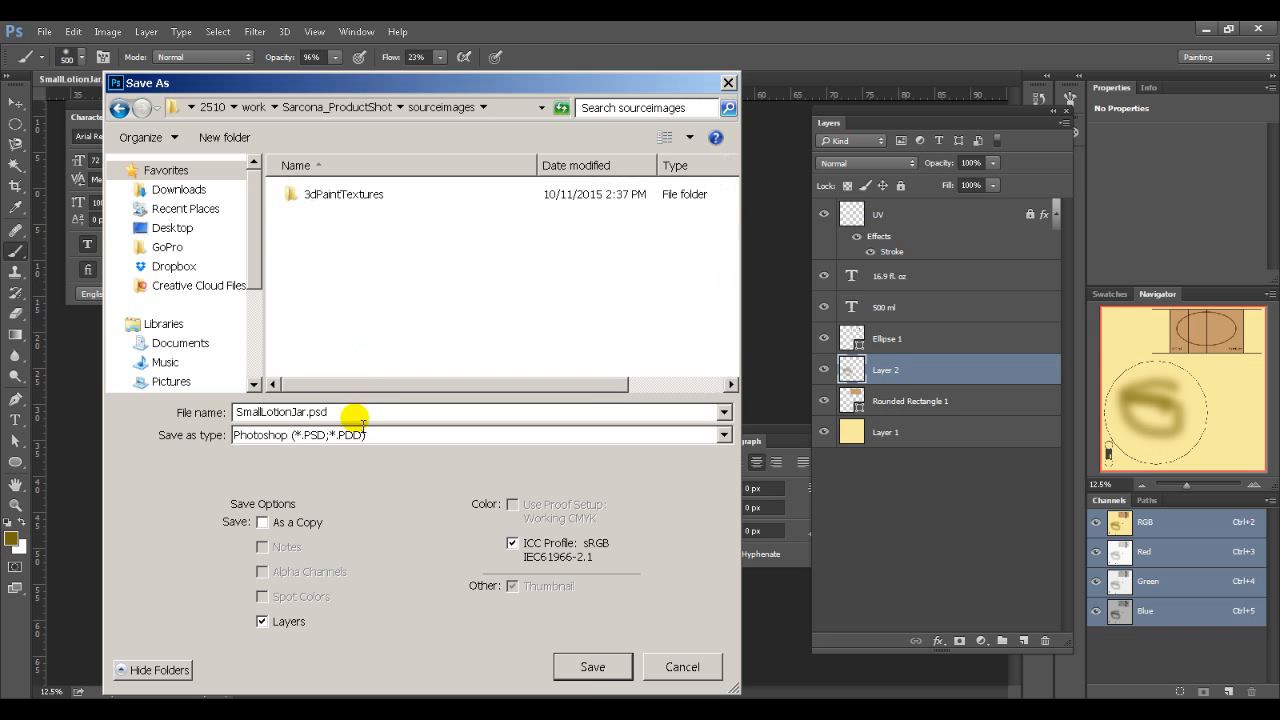
left_click(586, 672)
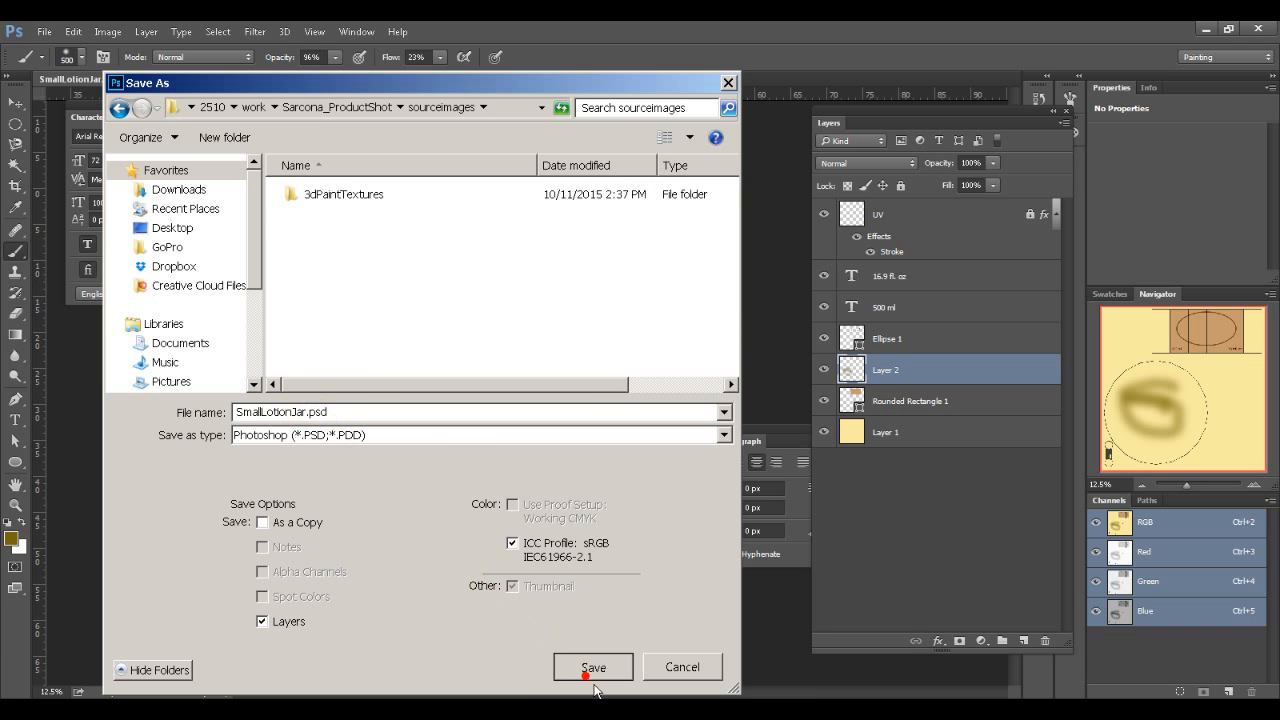
left_click(820, 231)
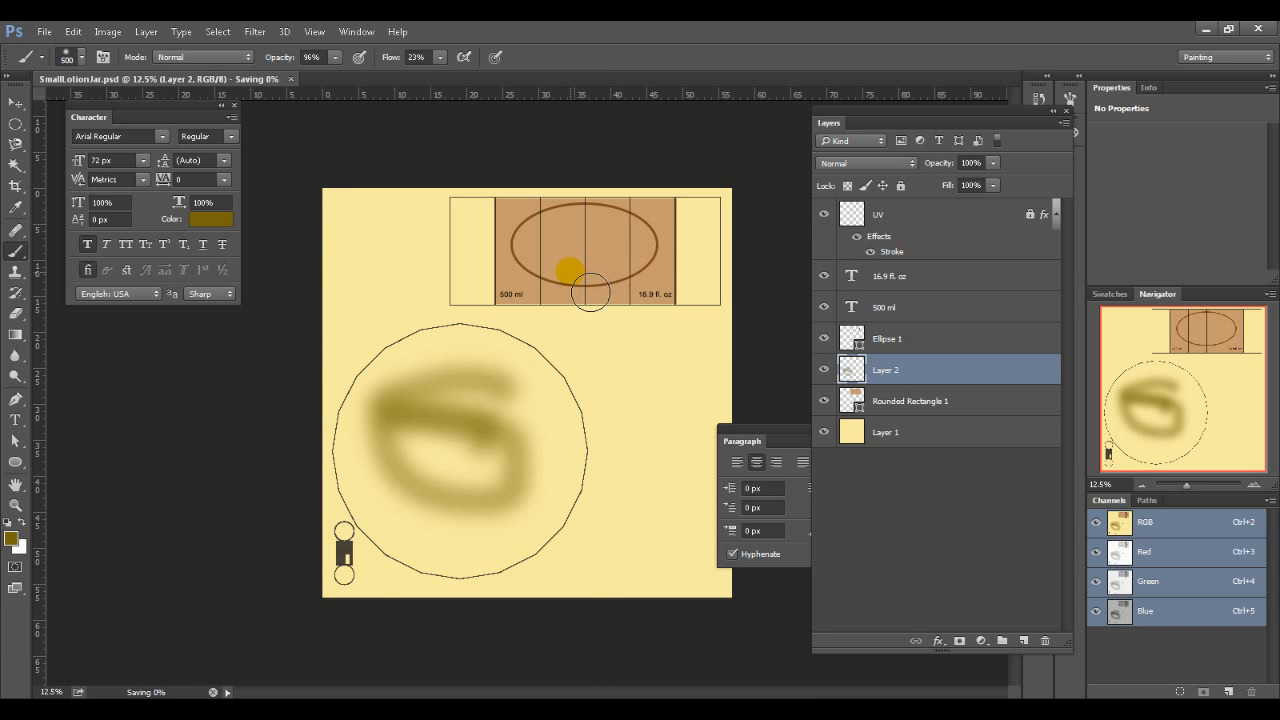
Hide the UV layer and save a TIFF copy without layers as SmallLotionJar.tif in the sourceimages folder.
left_click(825, 213)
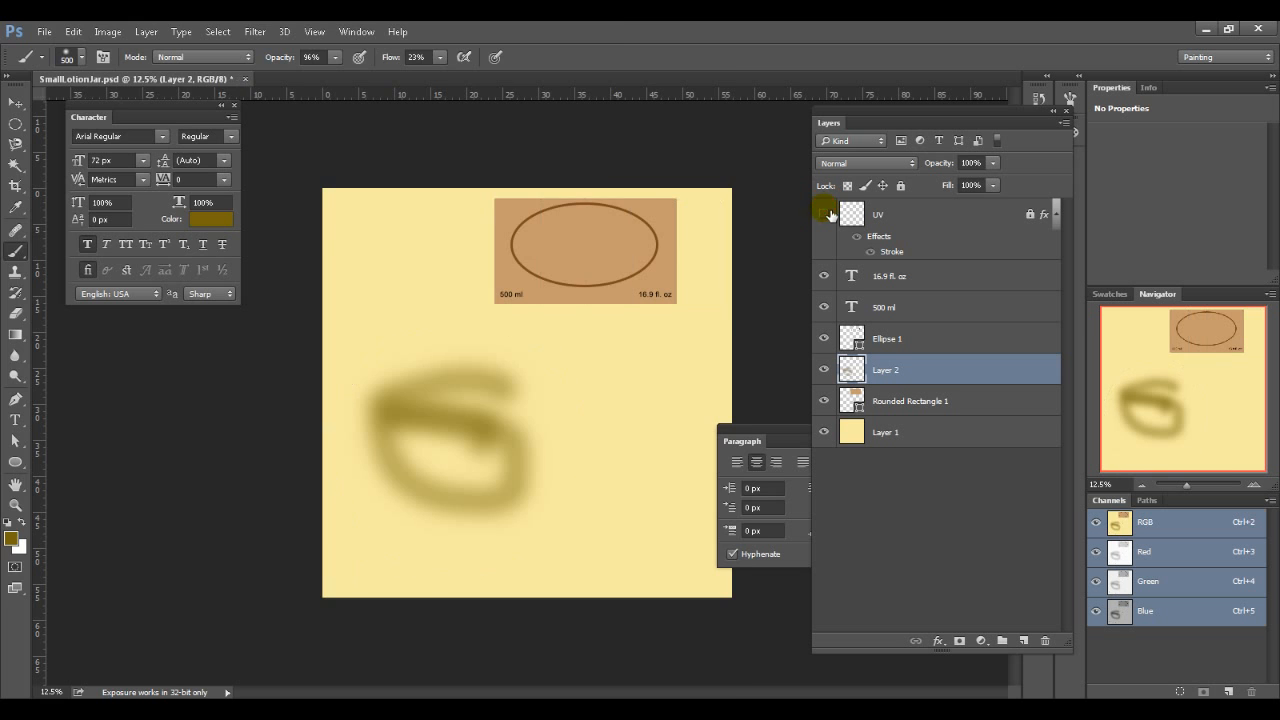
key("ctrl+shift+s")
left_click(447, 437)
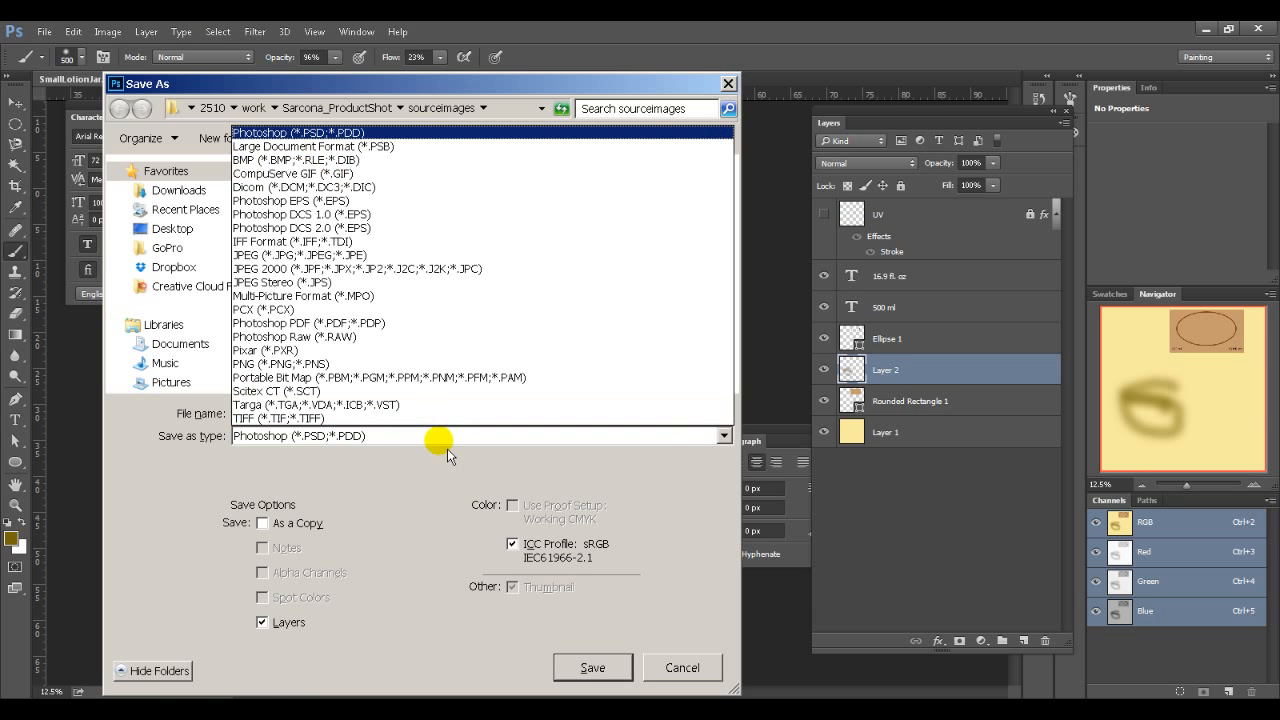
left_click(419, 420)
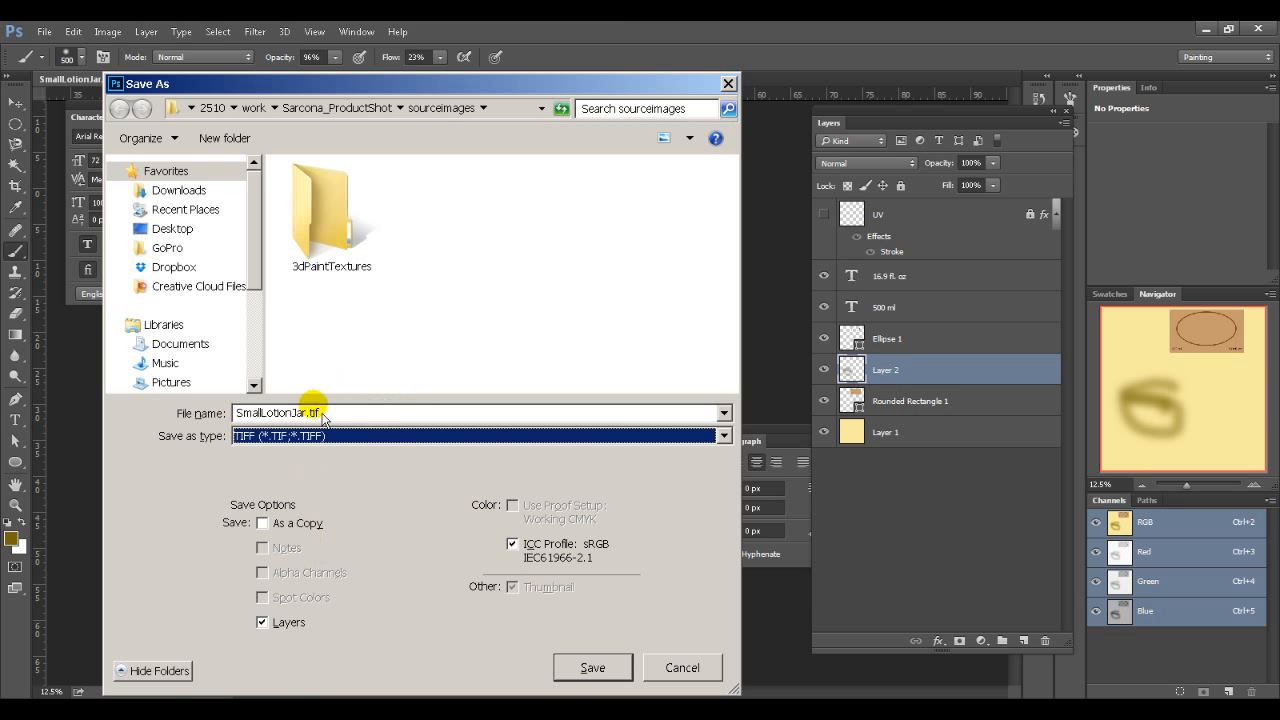
left_click(263, 622)
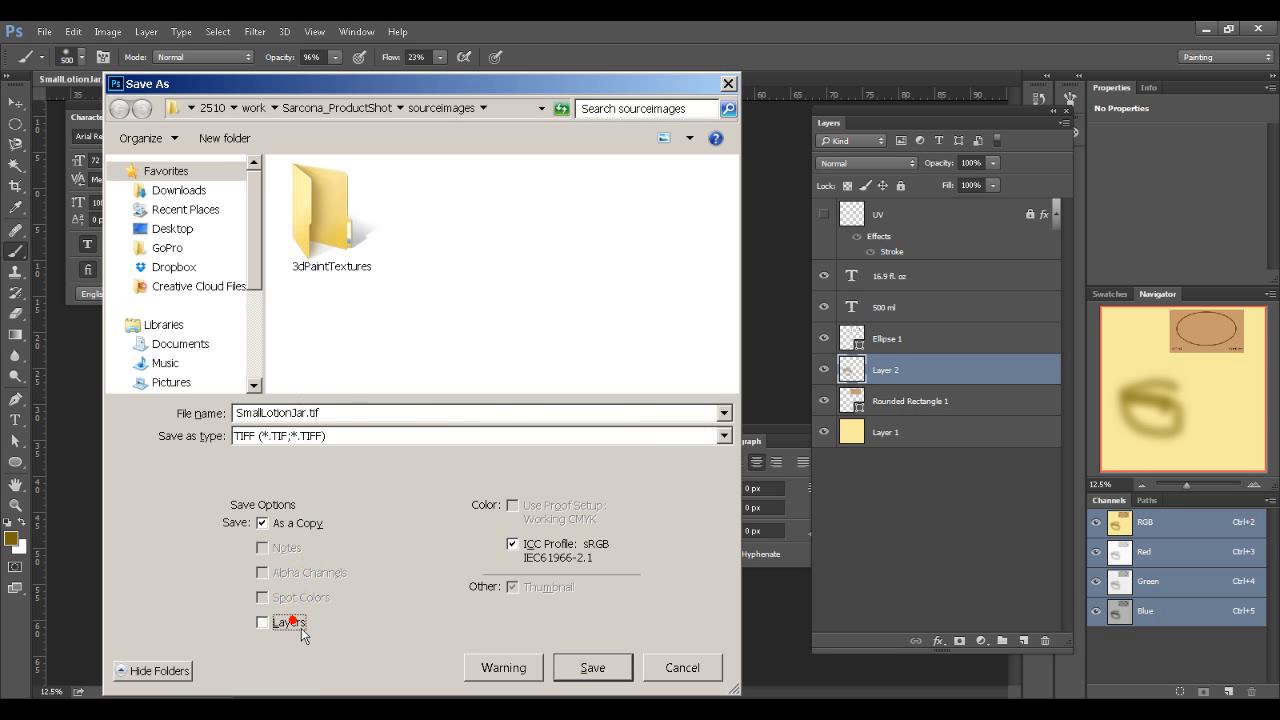
left_click(592, 668)
left_click(966, 254)
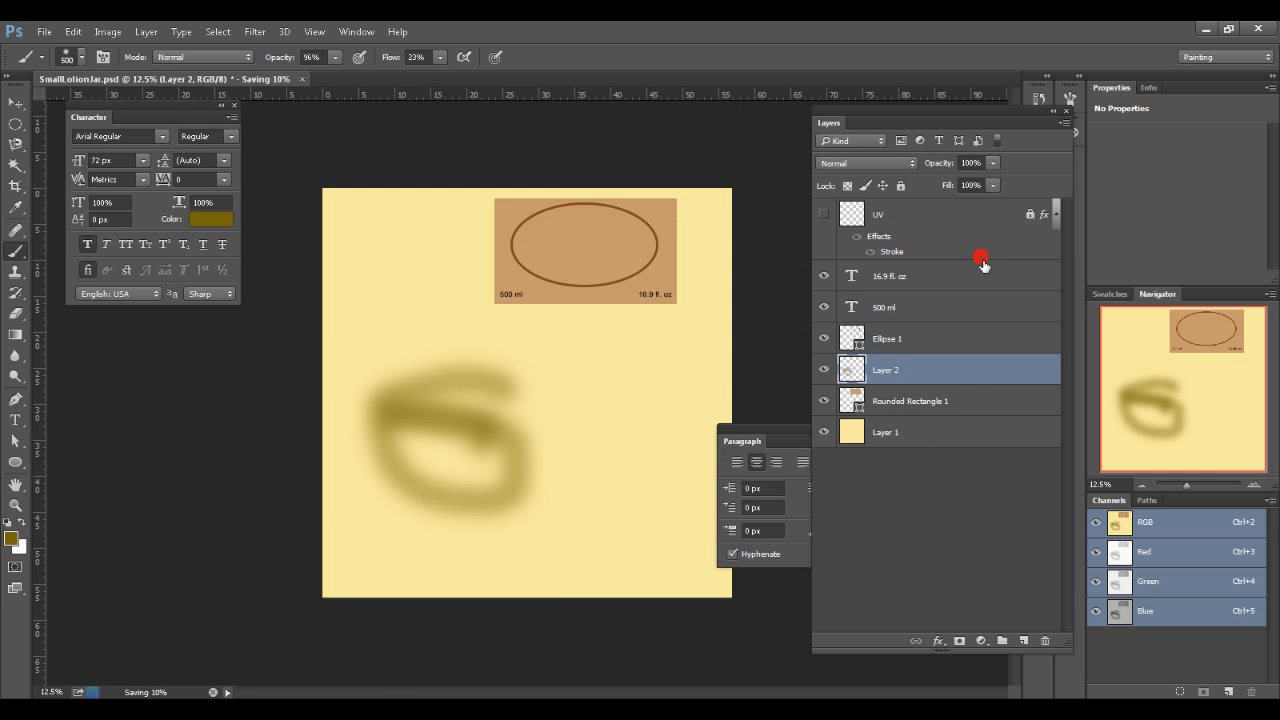
Switch to Maya and close the UV Editor.
key("alt+Tab")
key("alt+Tab")
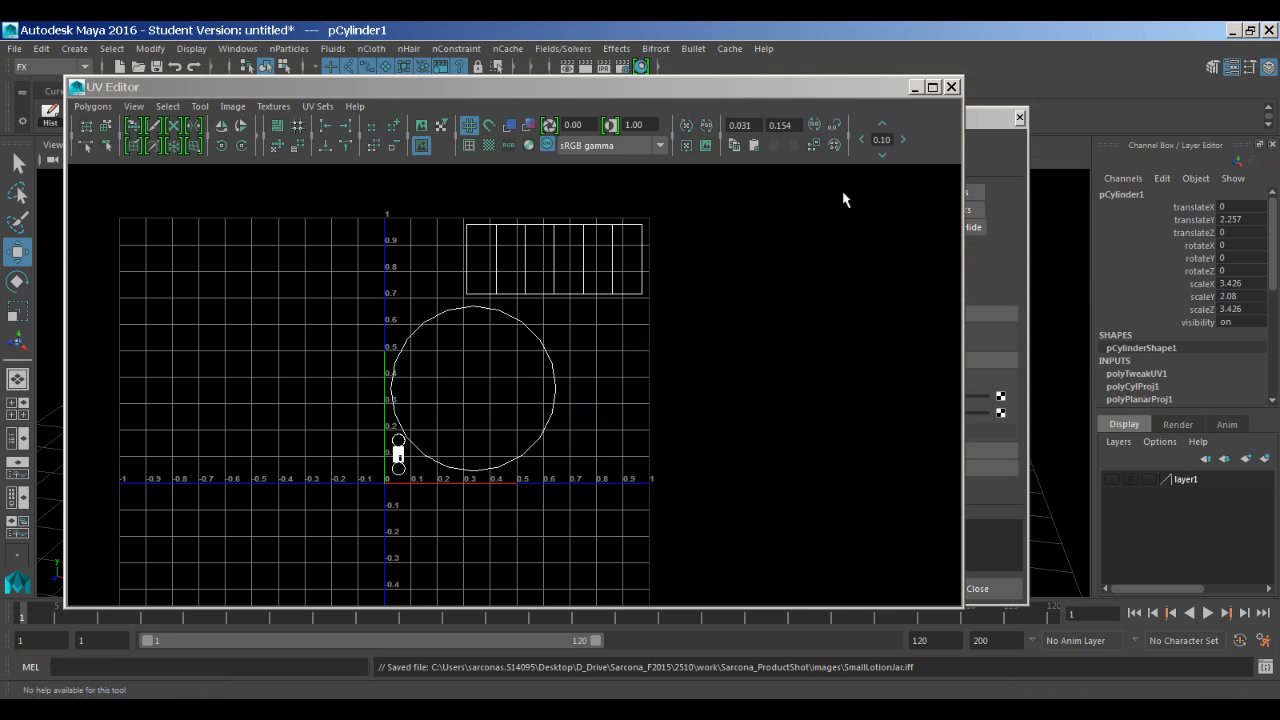
left_click(951, 88)
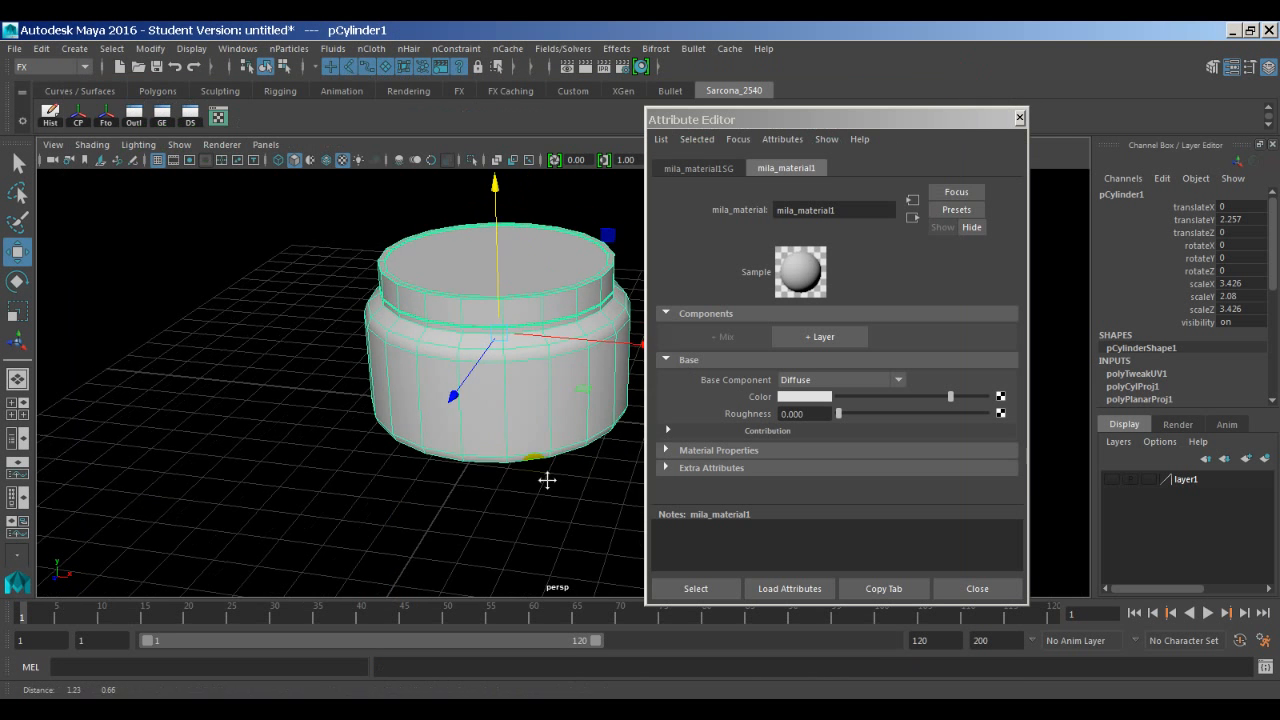
Connect a File texture to the jar material's base color and load SmallLotionJar.tif from sourceimages as its image.
mouse_move(950, 397)
left_mouse_down()
mouse_move(934, 397)
mouse_move(963, 397)
left_mouse_up()
left_click(999, 396)
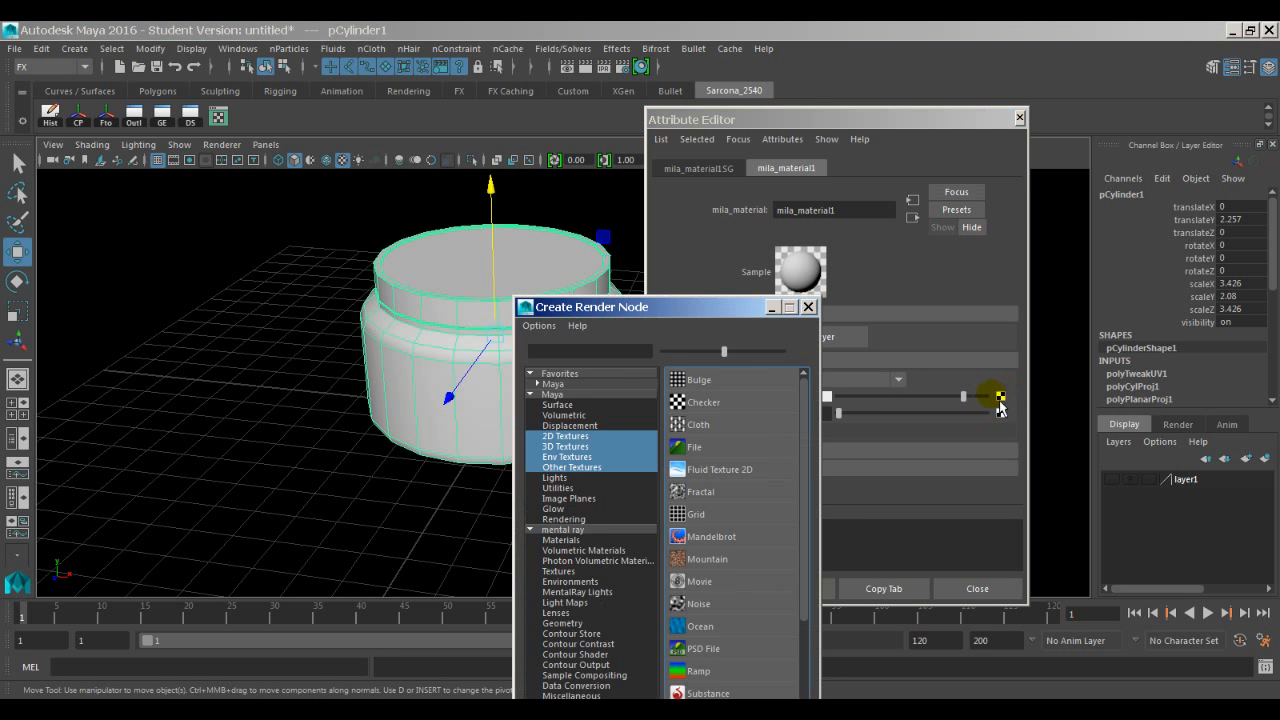
left_click(778, 444)
left_click(996, 396)
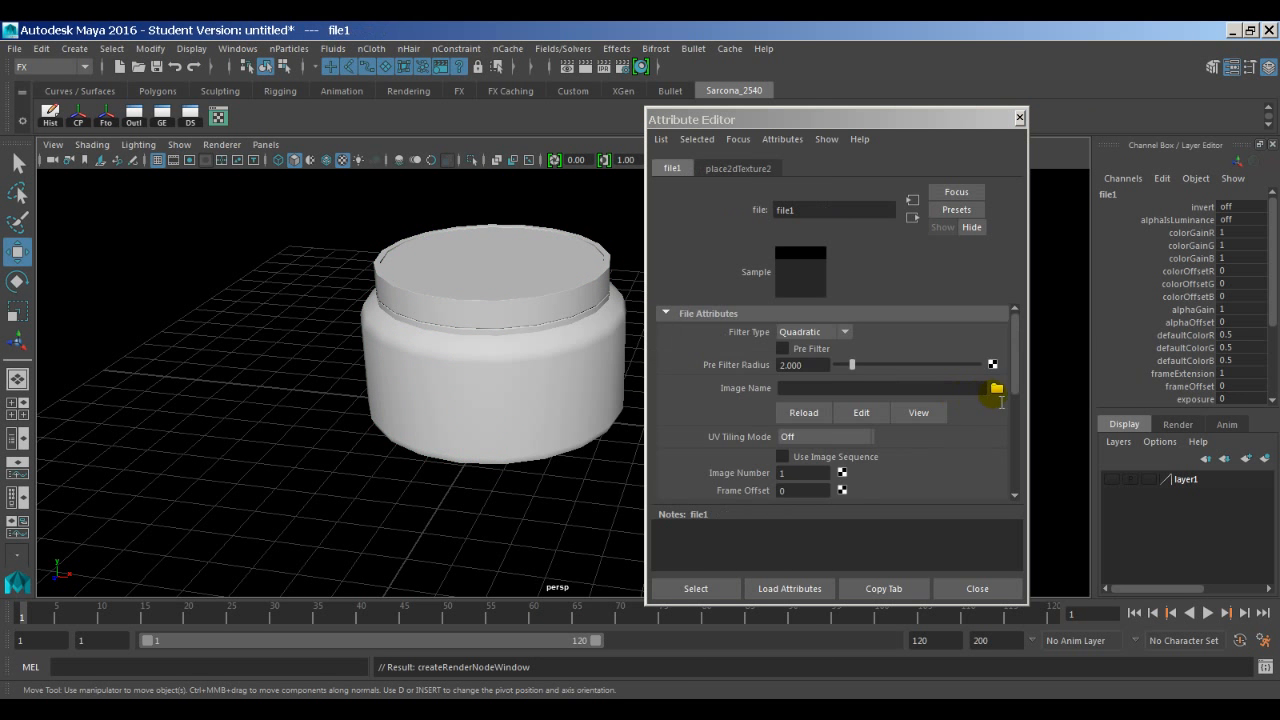
left_click(570, 323)
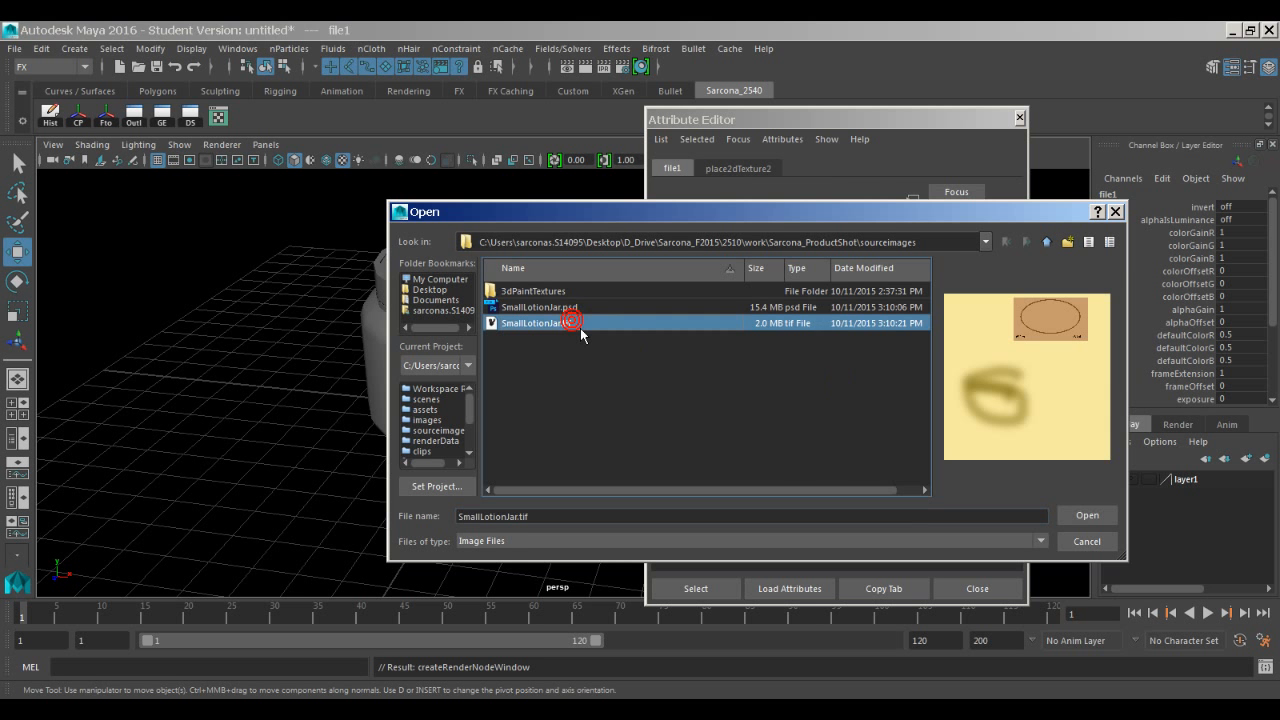
double_click(579, 328)
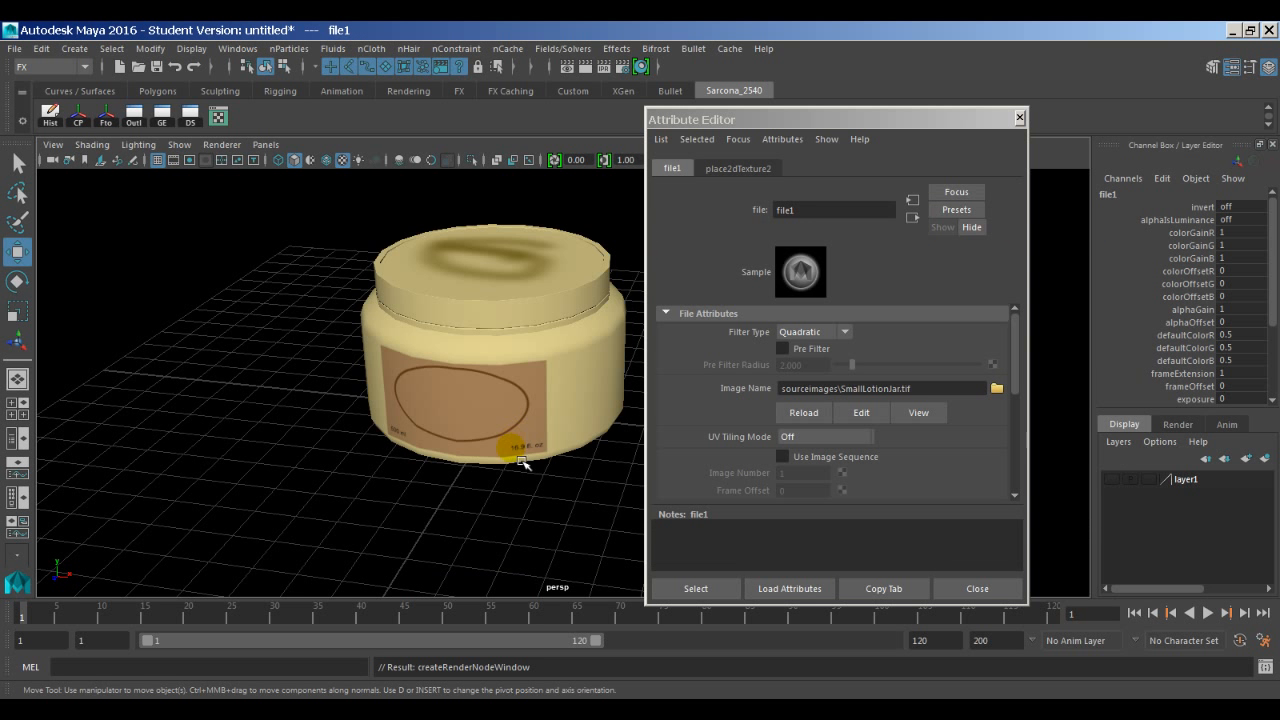
Examine how the texture fits the jar's label and lid, and compare the label with smooth preview on and off.
left_click_drag(425, 500, 456, 455, "alt")
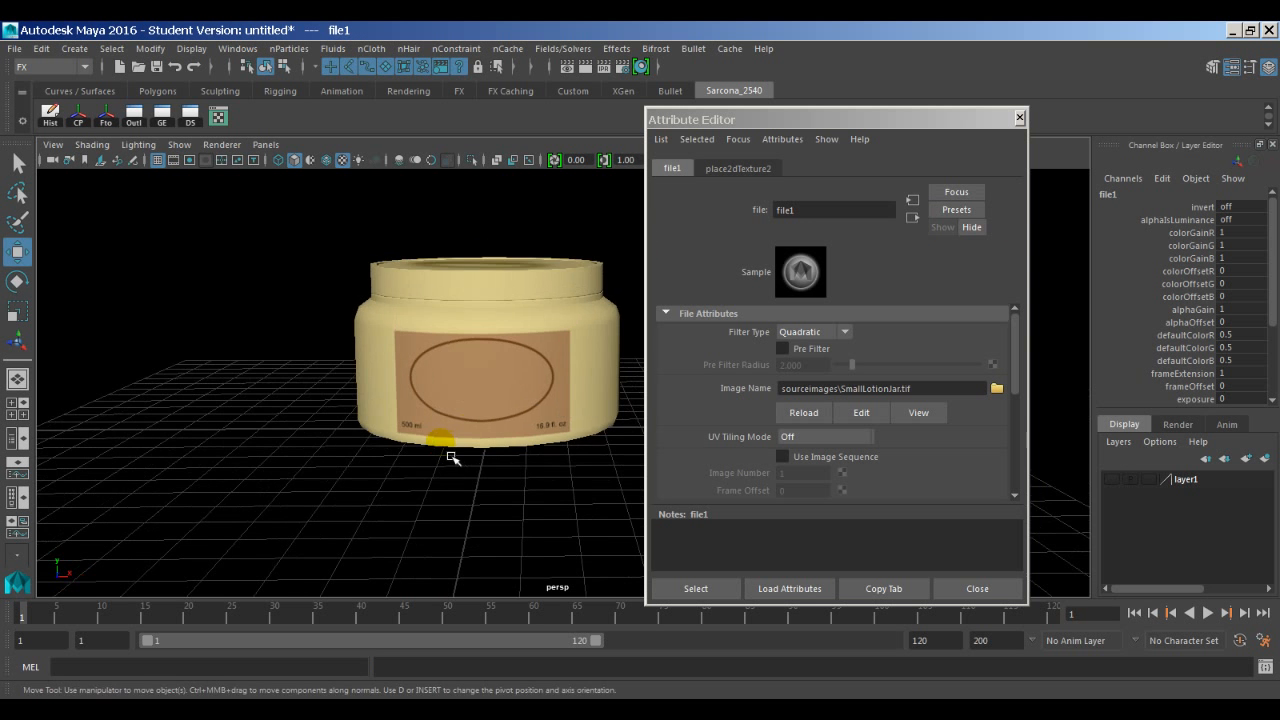
right_click_drag(448, 458, 714, 451, "alt")
middle_click_drag(531, 418, 571, 374, "alt")
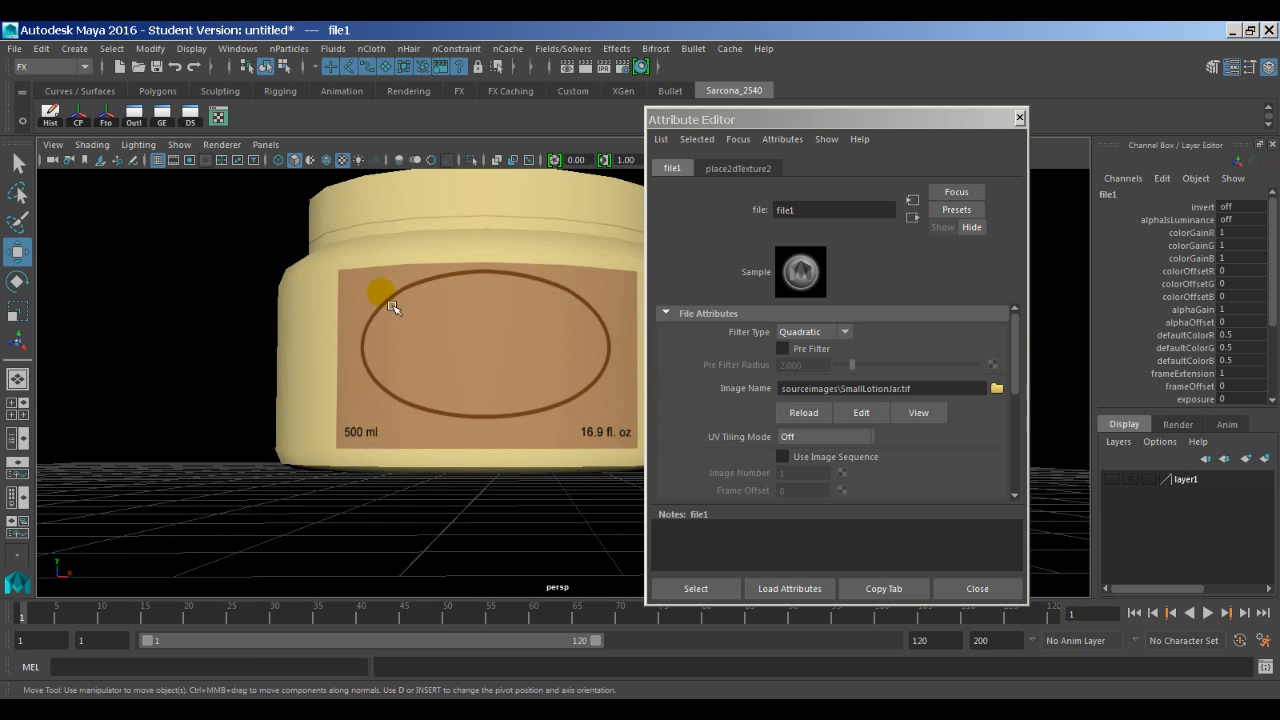
left_click_drag(556, 340, 536, 449, "alt")
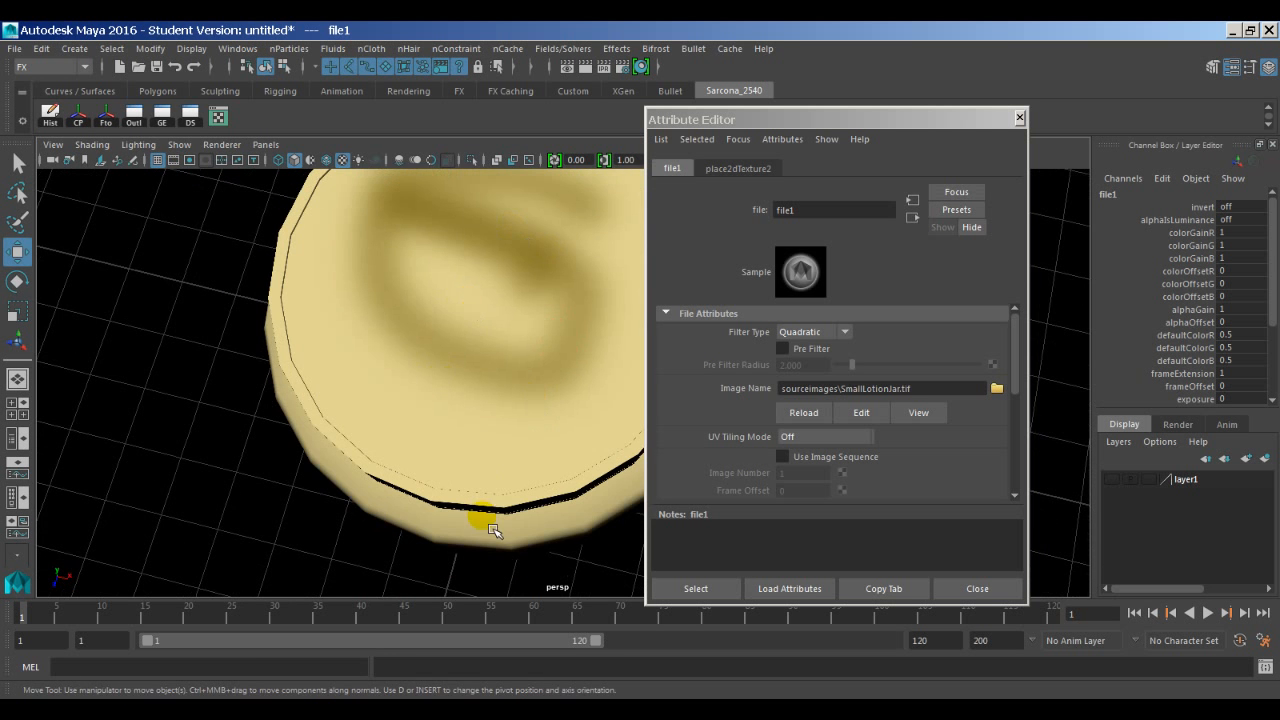
left_click_drag(483, 506, 440, 443, "alt")
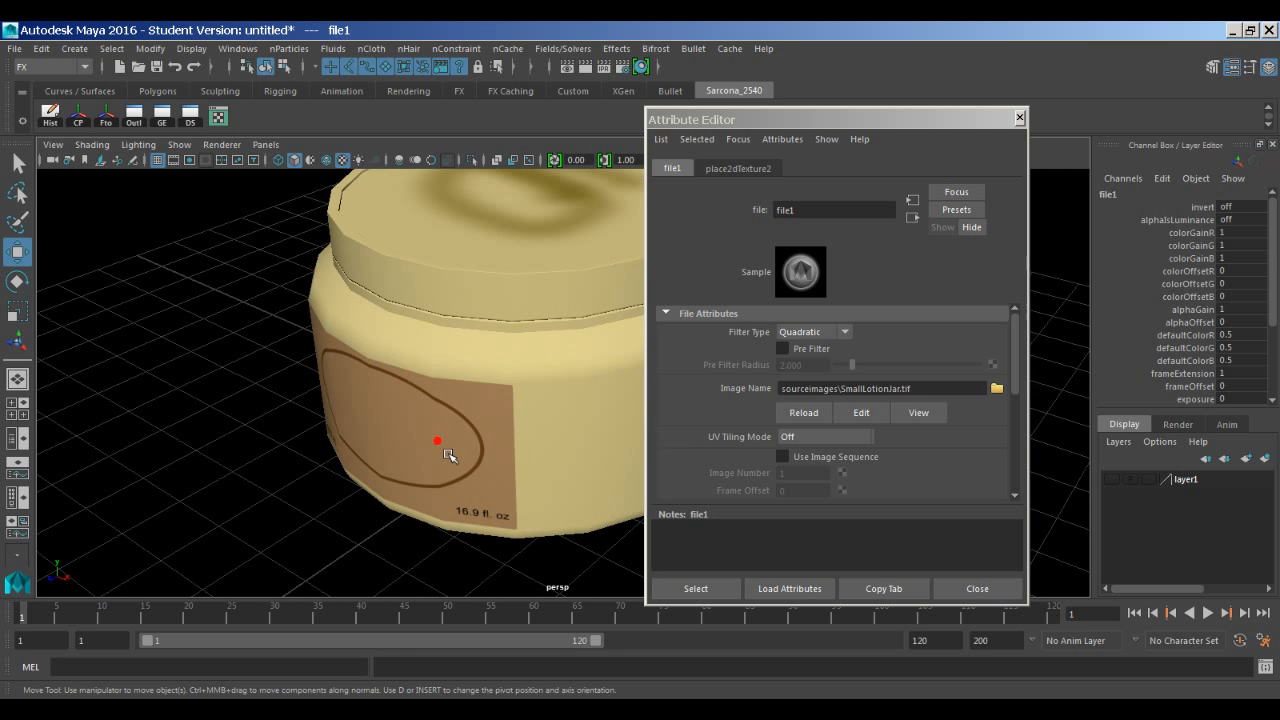
left_click(447, 451)
left_click_drag(299, 528, 357, 499, "alt")
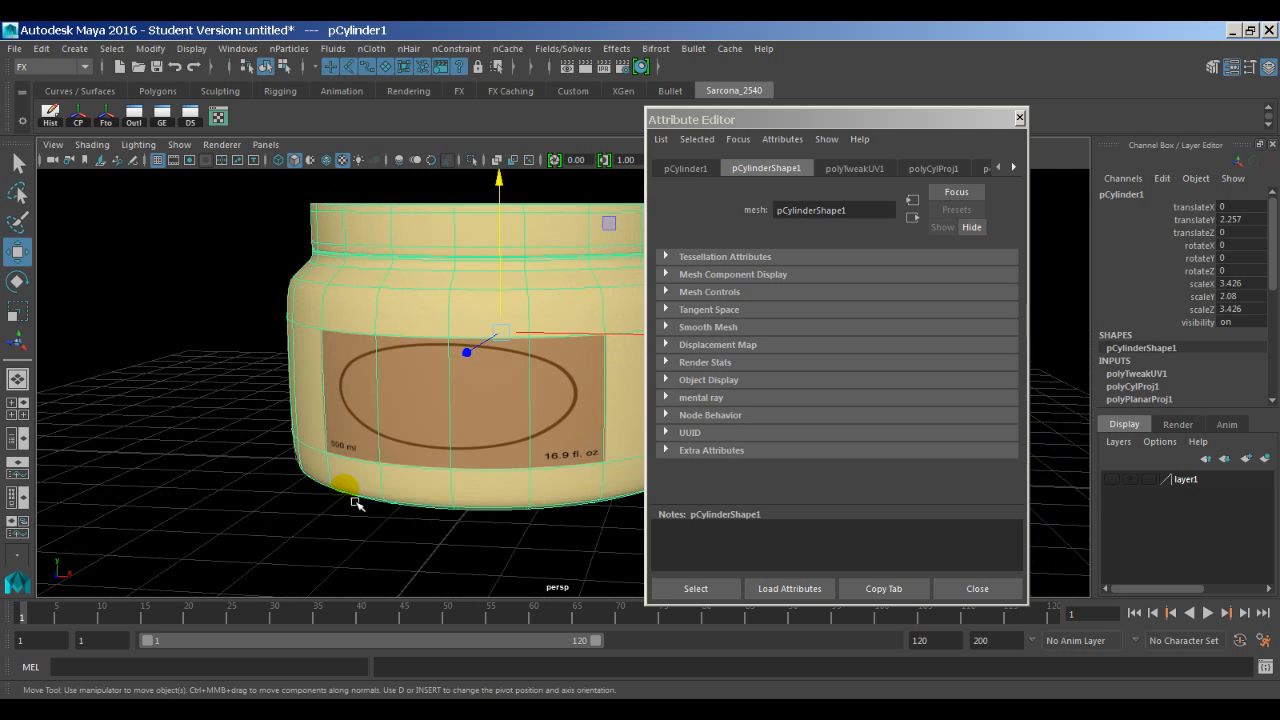
key("1")
key("3")
key("1")
key("3")
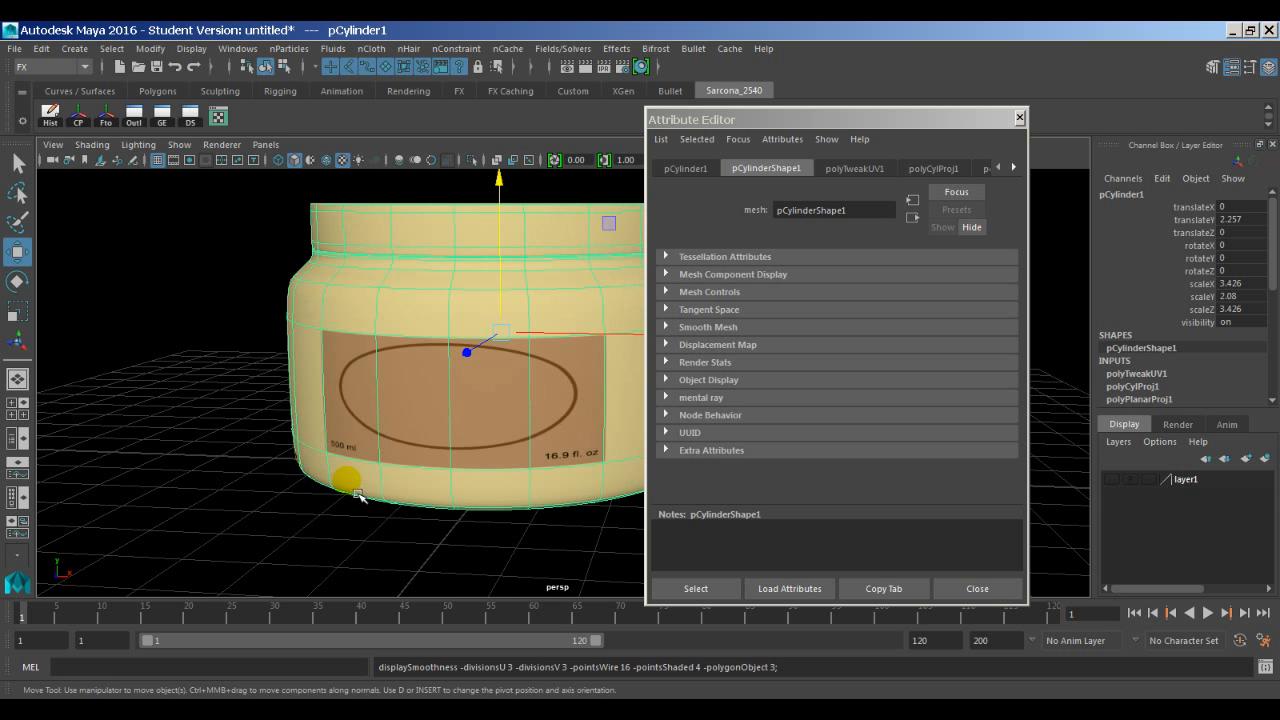
key("1")
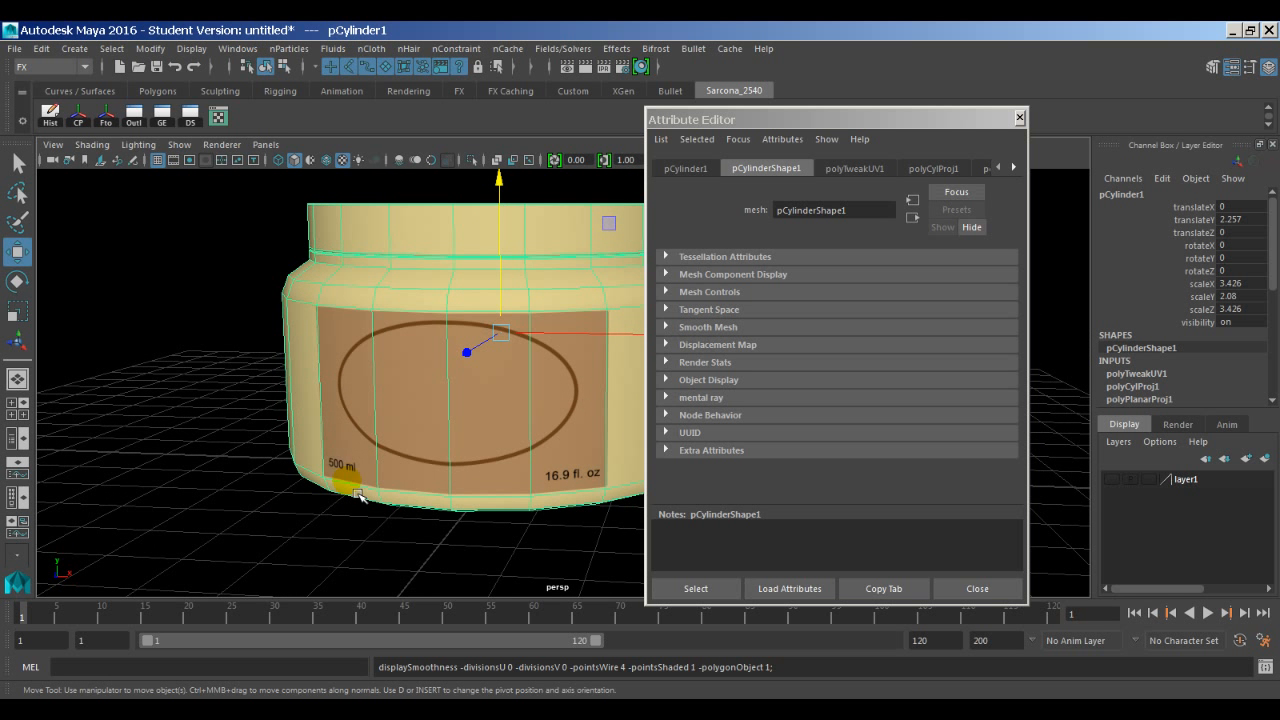
Insert two edge loops around the jar body, one near the label's upper edge and one near its lower edge.
right_click(299, 333, "shift")
right_click_drag(303, 333, 190, 358, "shift")
left_click(288, 318)
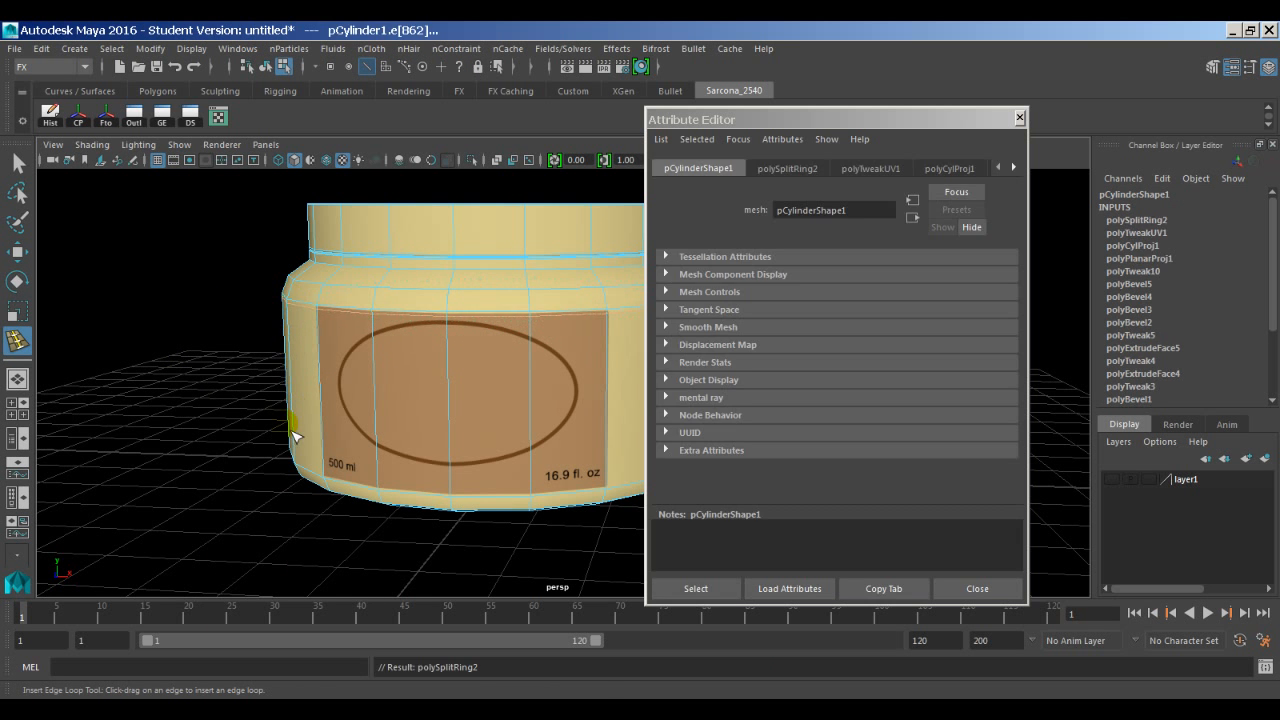
mouse_move(303, 451)
left_mouse_down()
mouse_move(305, 469)
mouse_move(321, 467)
left_mouse_up()
key("3")
key("w")
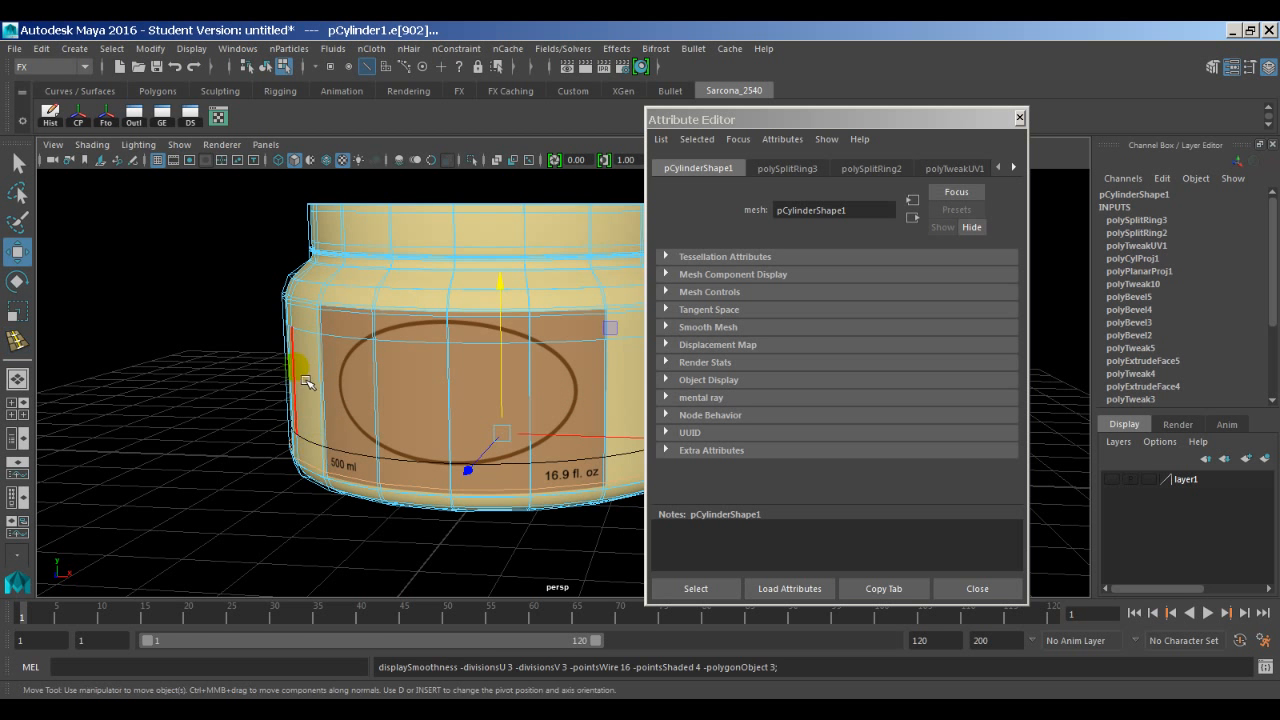
Return to object mode, compare the label with smooth preview on and off, inspect the jar from several angles, and deselect it.
right_click_drag(301, 373, 350, 350)
left_click(350, 350)
key("3")
key("1")
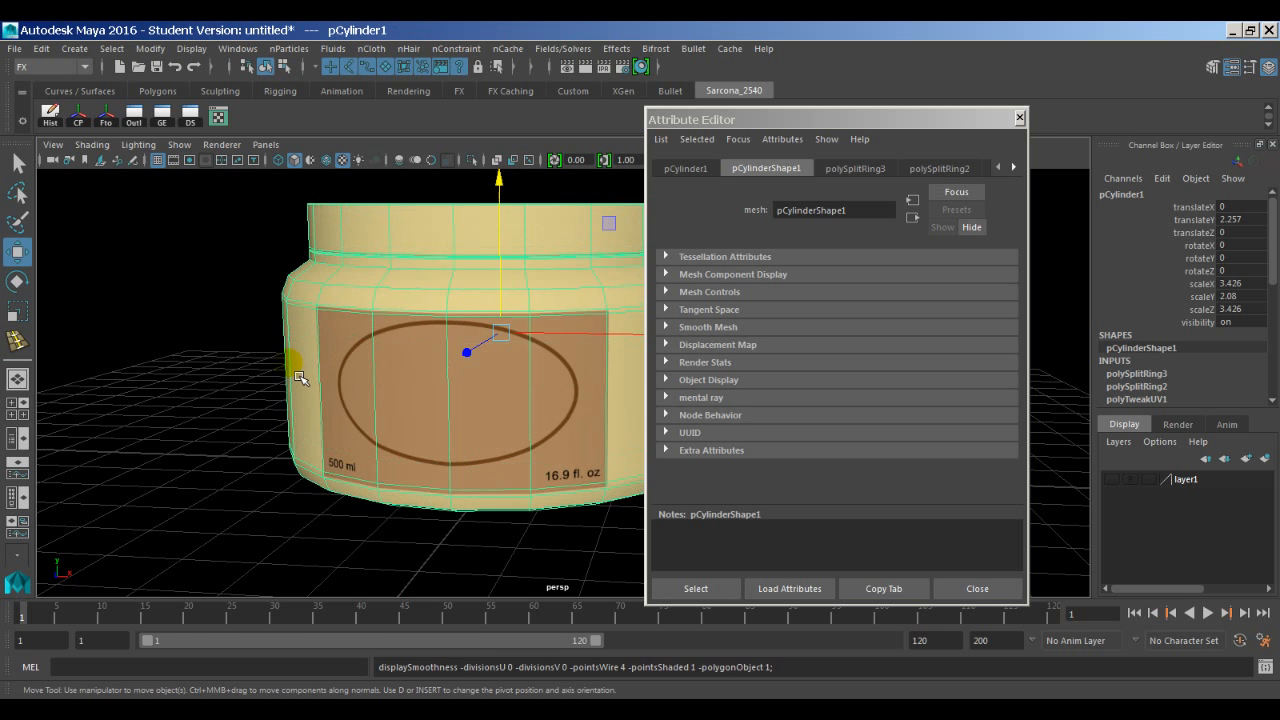
key("3")
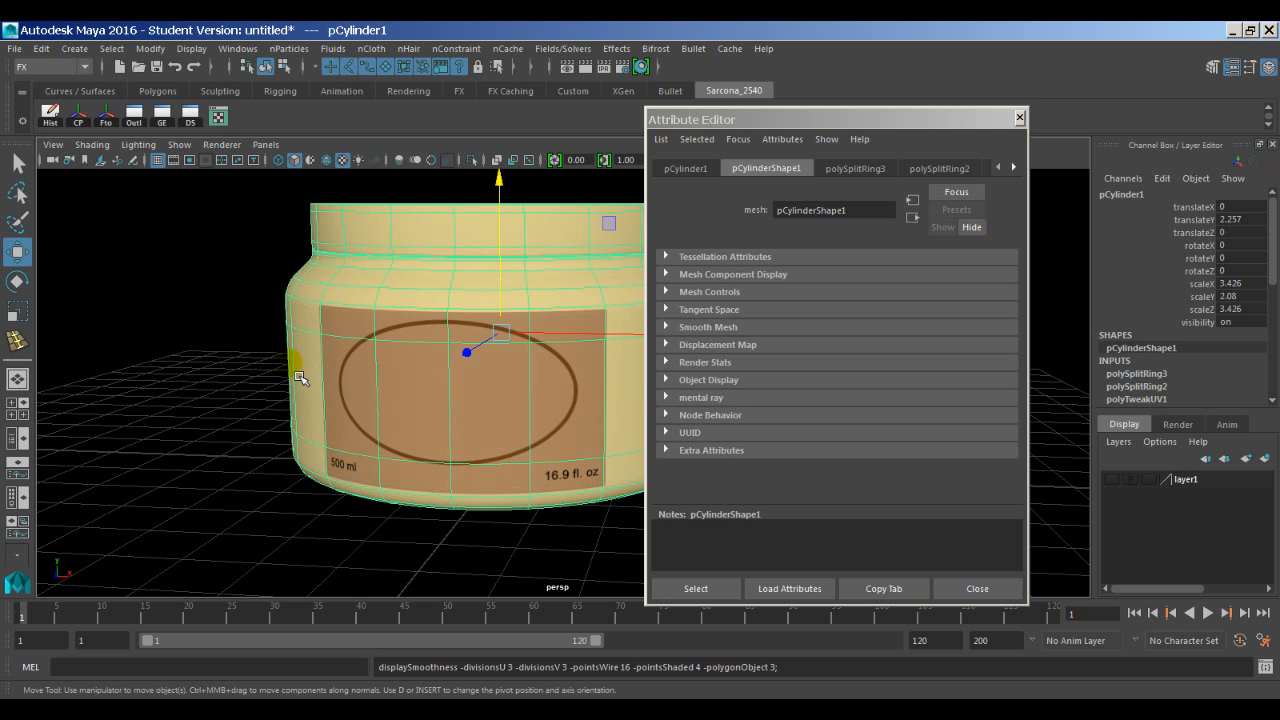
key("1")
left_click_drag(430, 300, 428, 360, "alt")
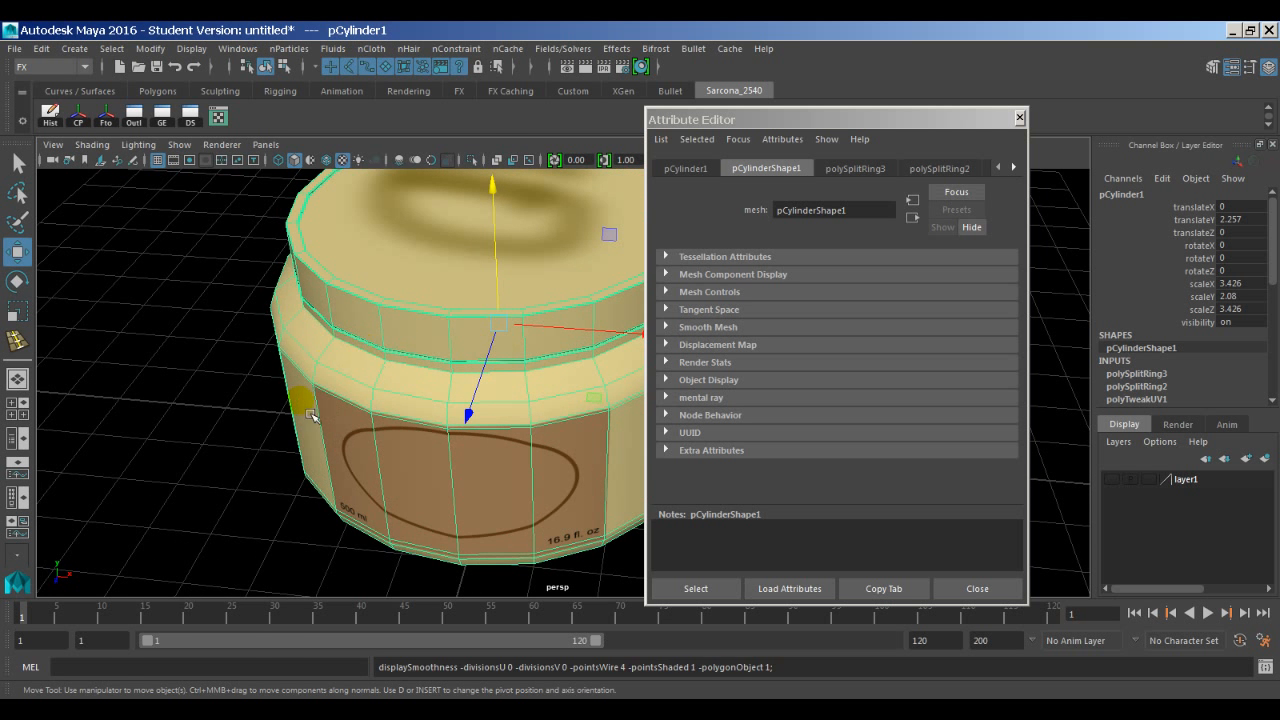
left_click_drag(309, 472, 320, 414, "alt")
left_click(220, 376)
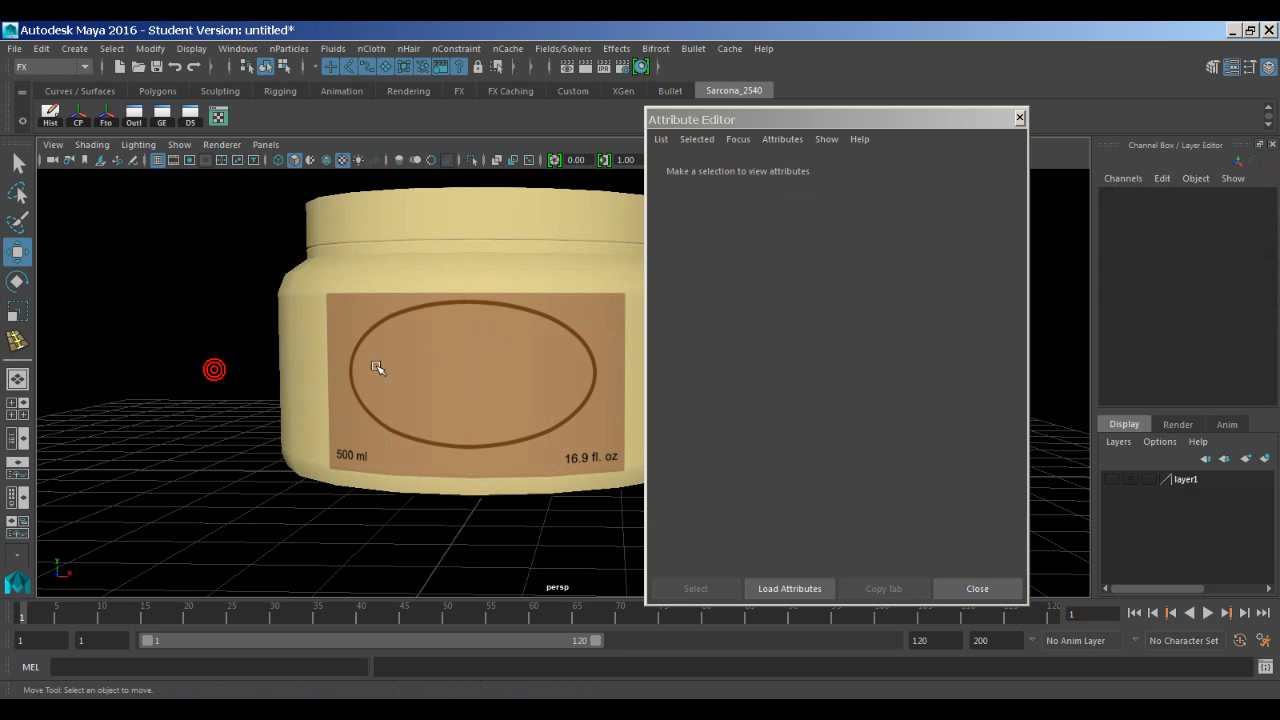
Select the lotion jar and display its attributes.
left_click(1002, 588)
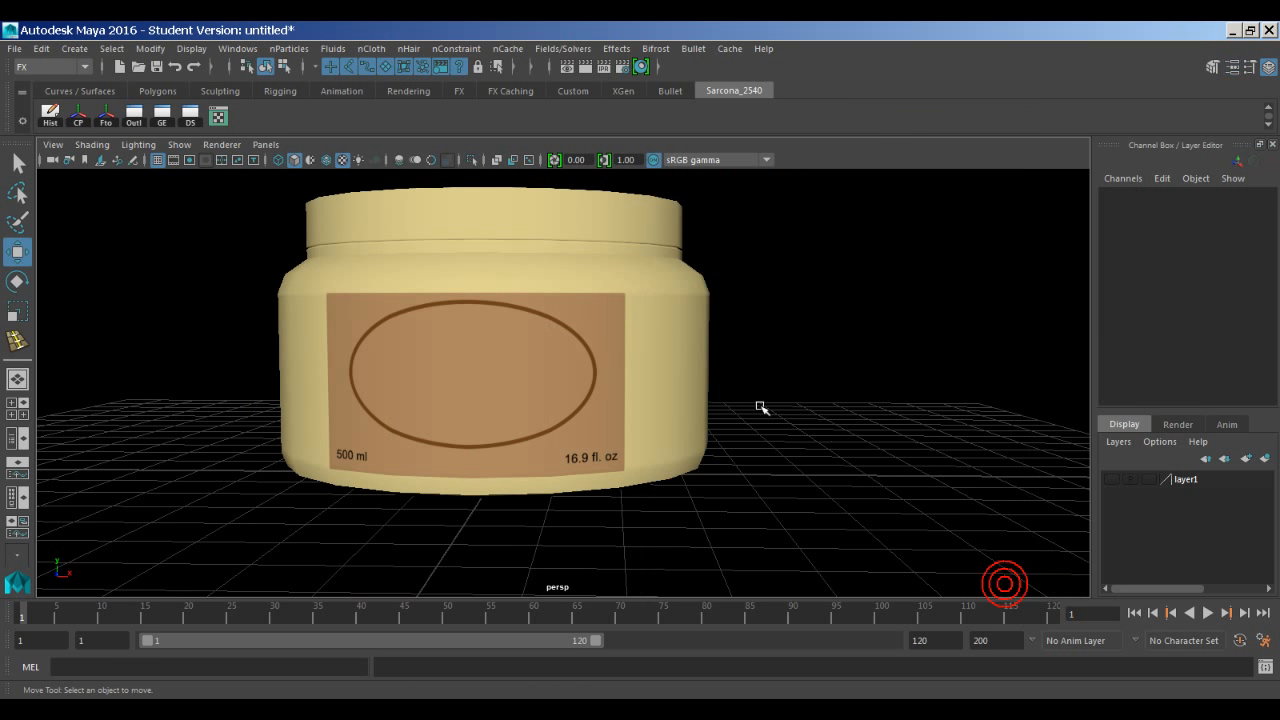
left_click(692, 352)
left_click(826, 374)
left_click_drag(697, 413, 666, 437, "alt")
left_click(664, 435)
key("ctrl+a")
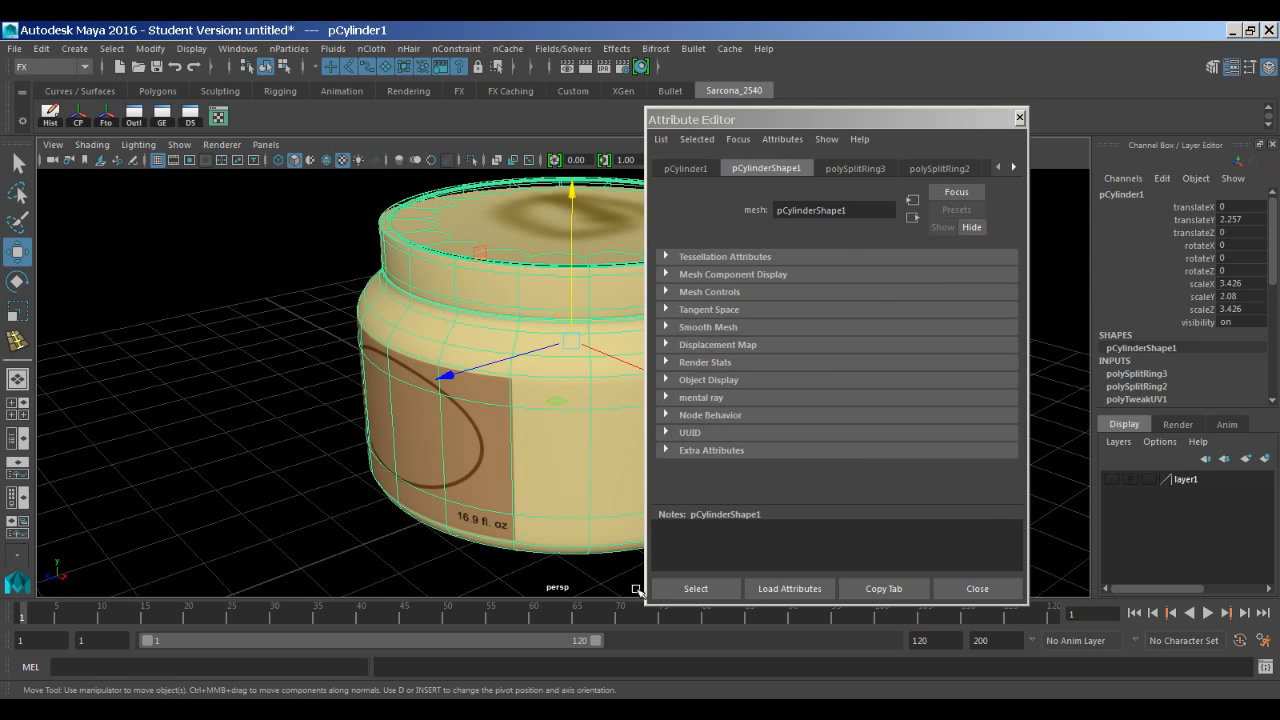
Switch to Photoshop, delete the painted Layer 2, and turn on the visibility of the UV layer.
left_click(592, 712)
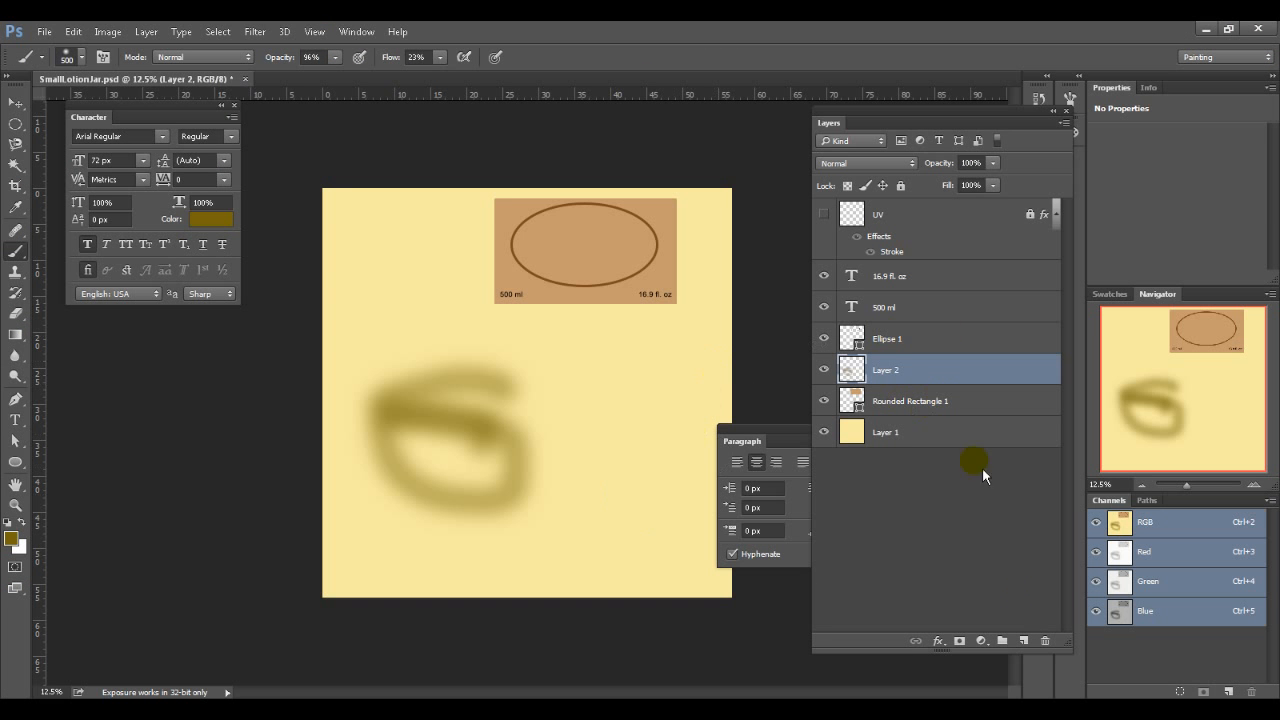
left_click(1043, 641)
key("Return")
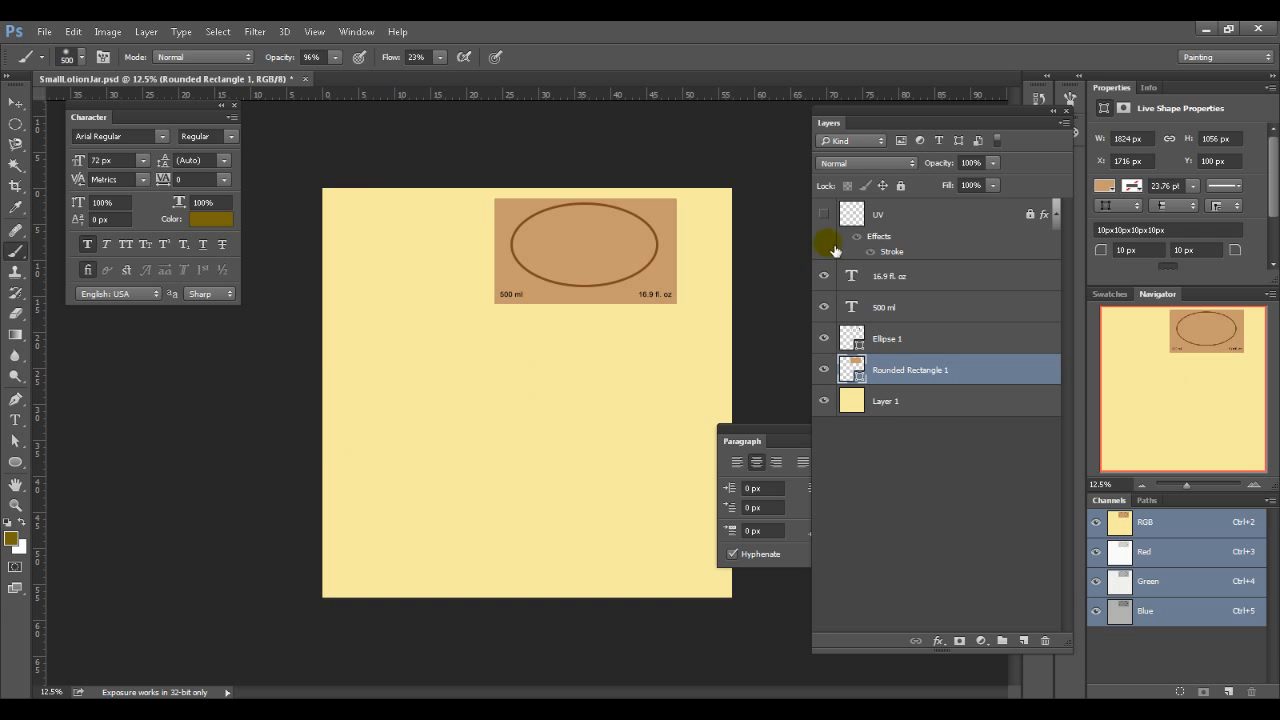
left_click(825, 214)
key("b")
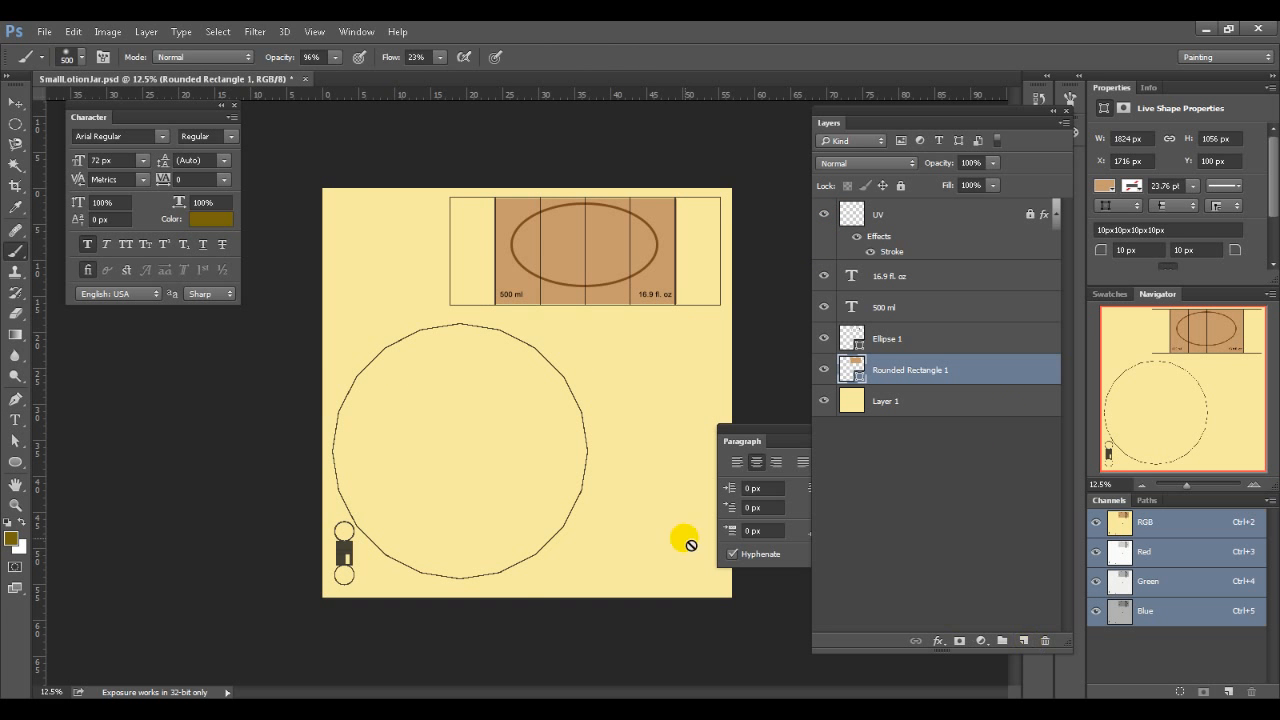
Add the text SW inside the lid circle of the UV layout and set its font size to 895 px.
key("t")
mouse_move(390, 391)
left_mouse_down()
mouse_move(571, 543)
mouse_move(547, 563)
left_mouse_up()
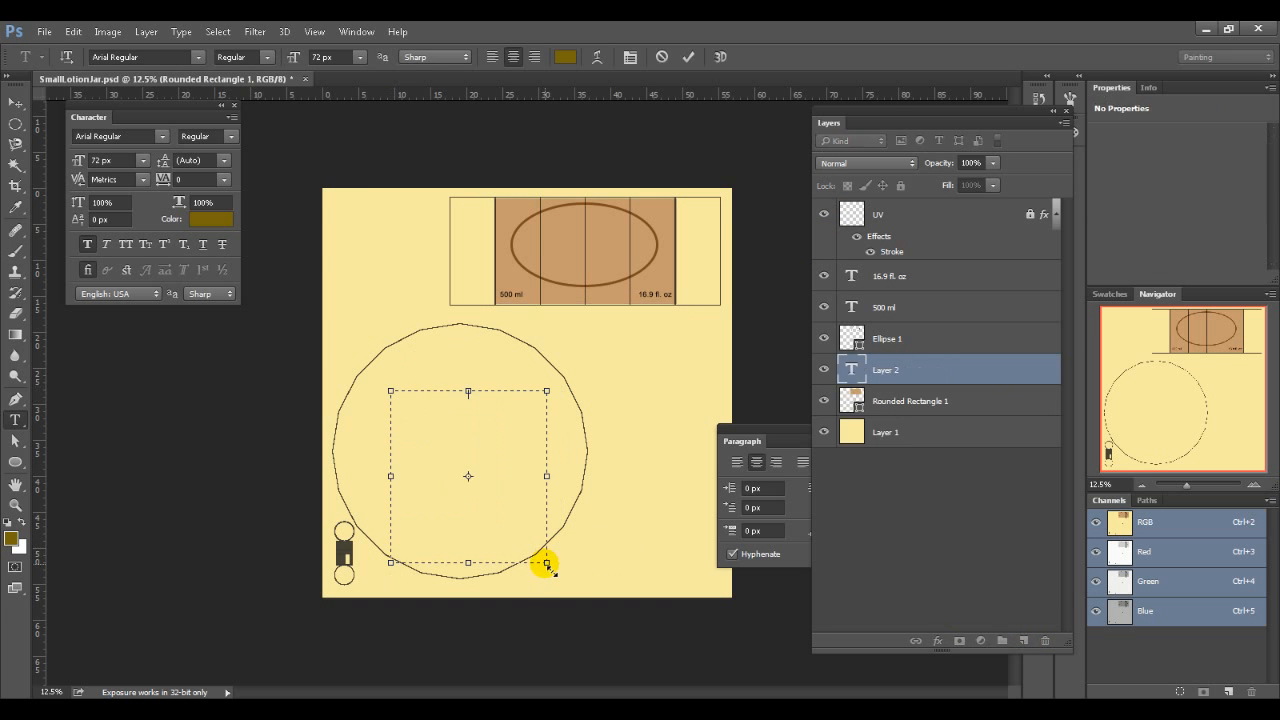
type("SW")
key("ctrl+a")
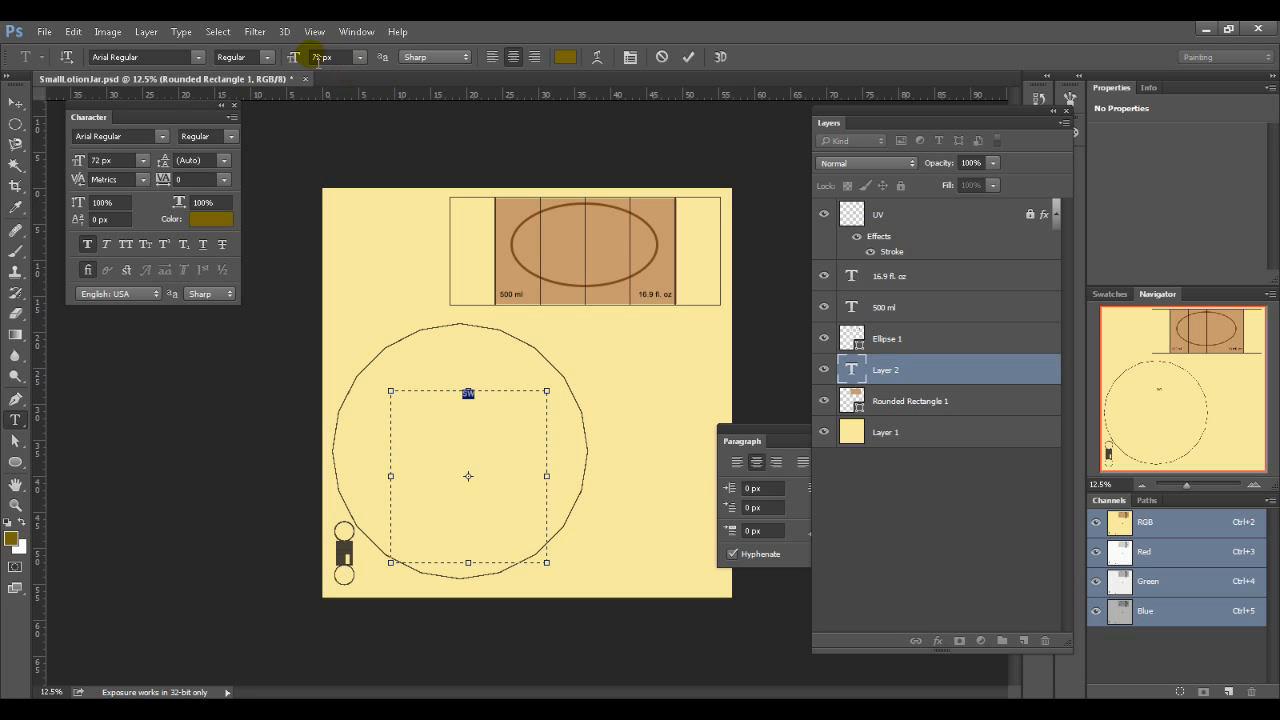
left_click_drag(384, 62, 797, 162)
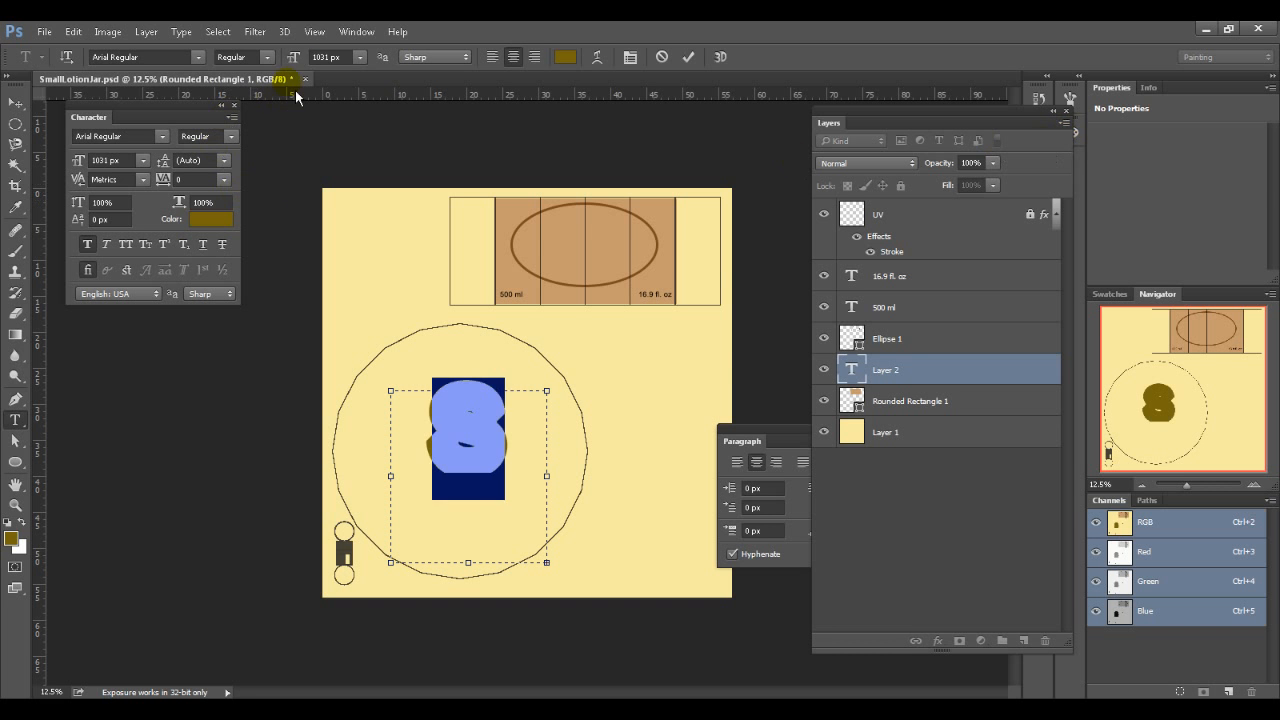
left_click_drag(302, 62, 195, 58)
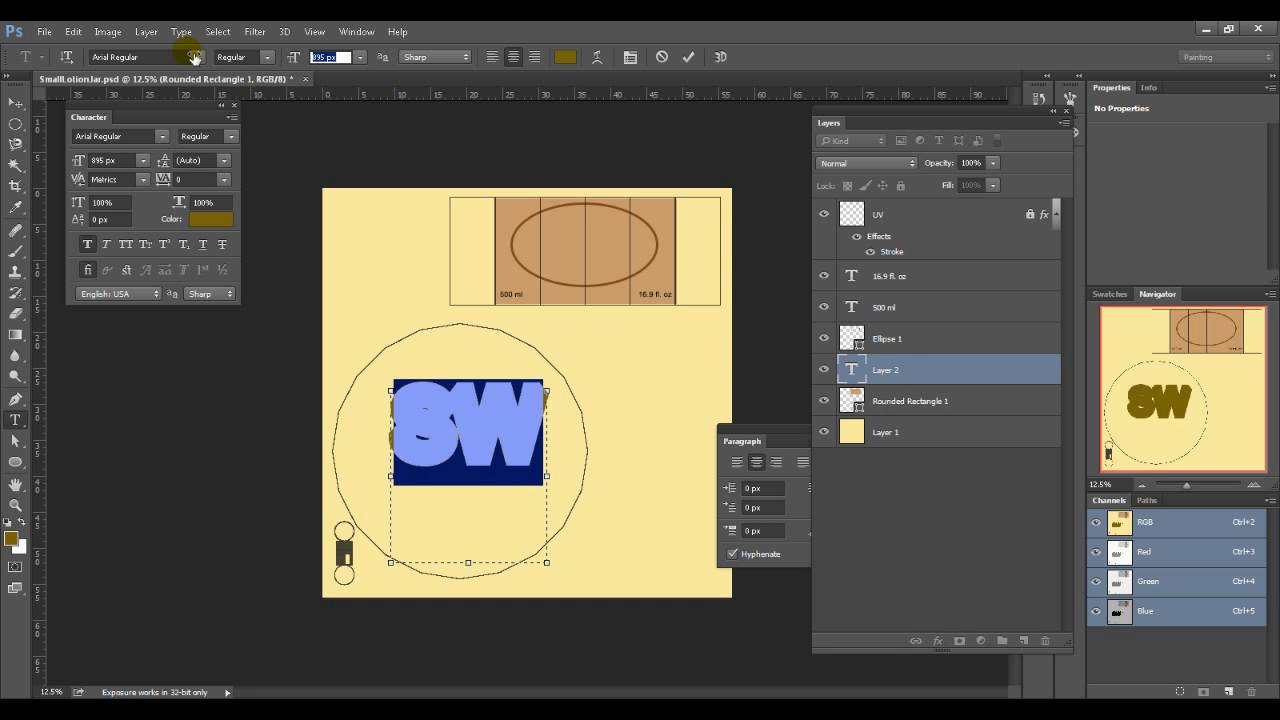
Centre the SW text within the lid circle and place a copy of it over the label's ellipse.
left_click(14, 108)
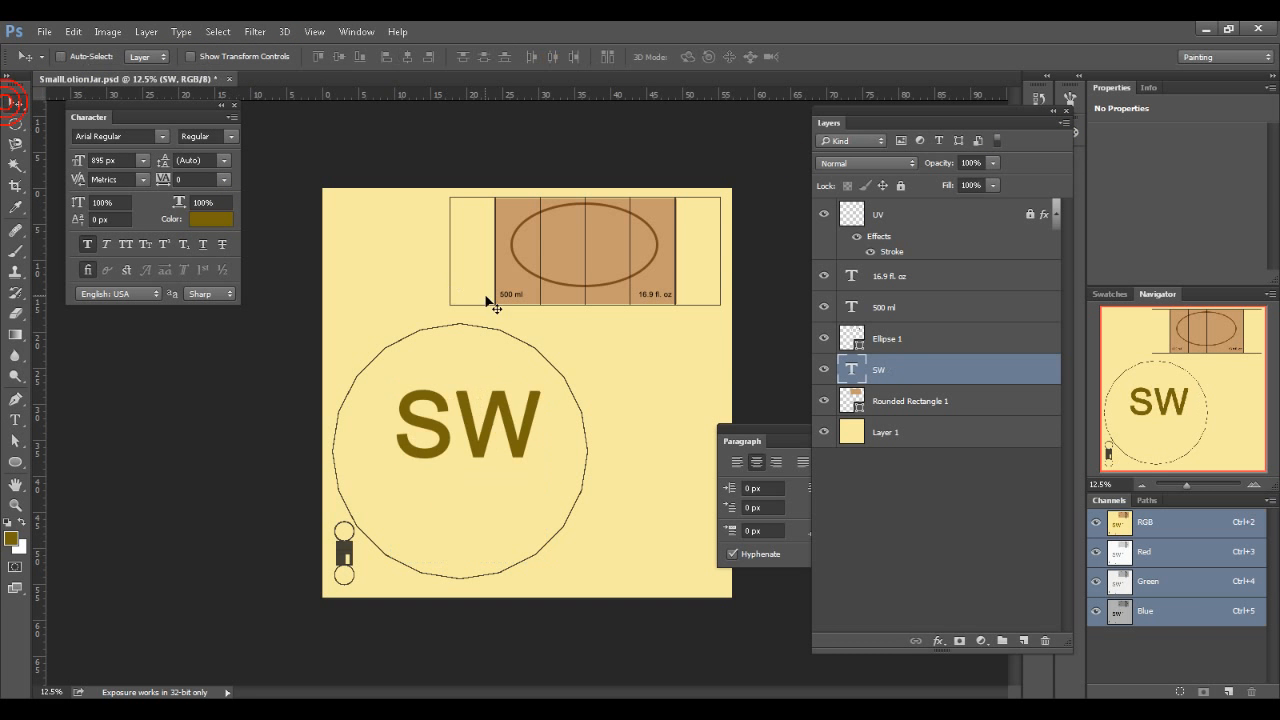
left_click_drag(466, 423, 645, 260)
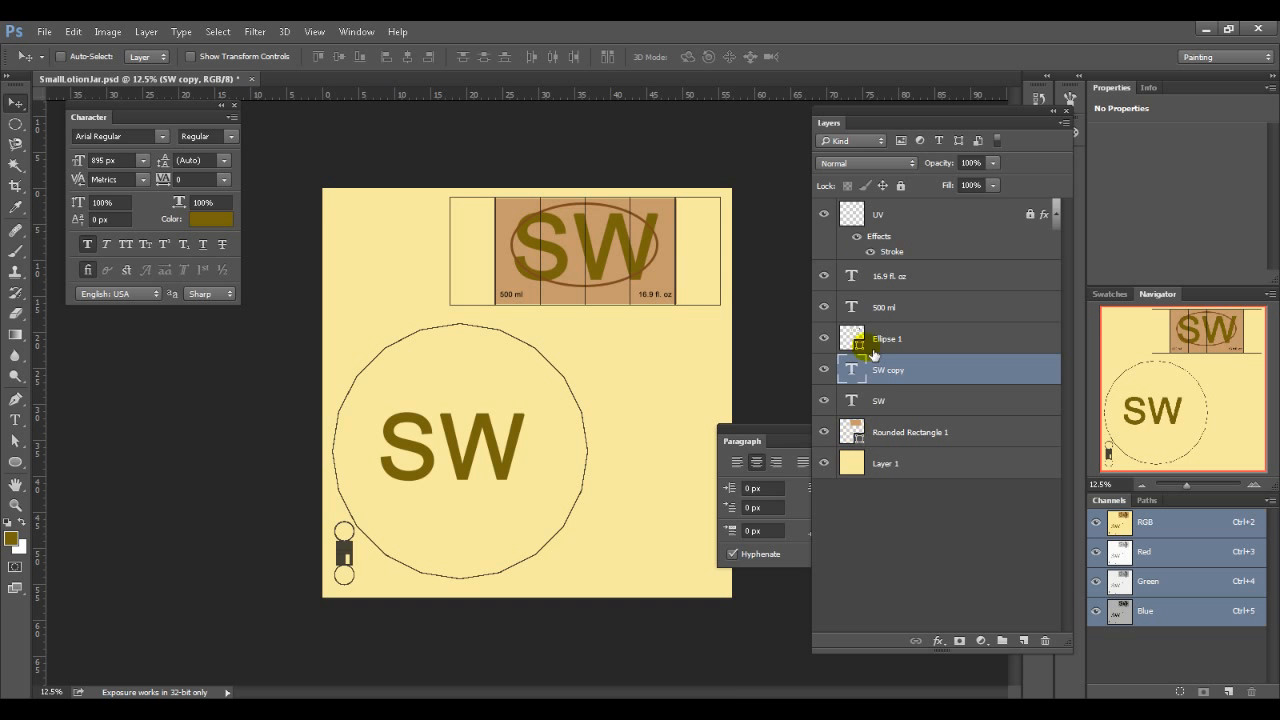
Hide the UV layer and save the texture without layers as the TIFF file SmallLotionJar.tif, replacing the existing file.
left_click(849, 219)
left_click(826, 215)
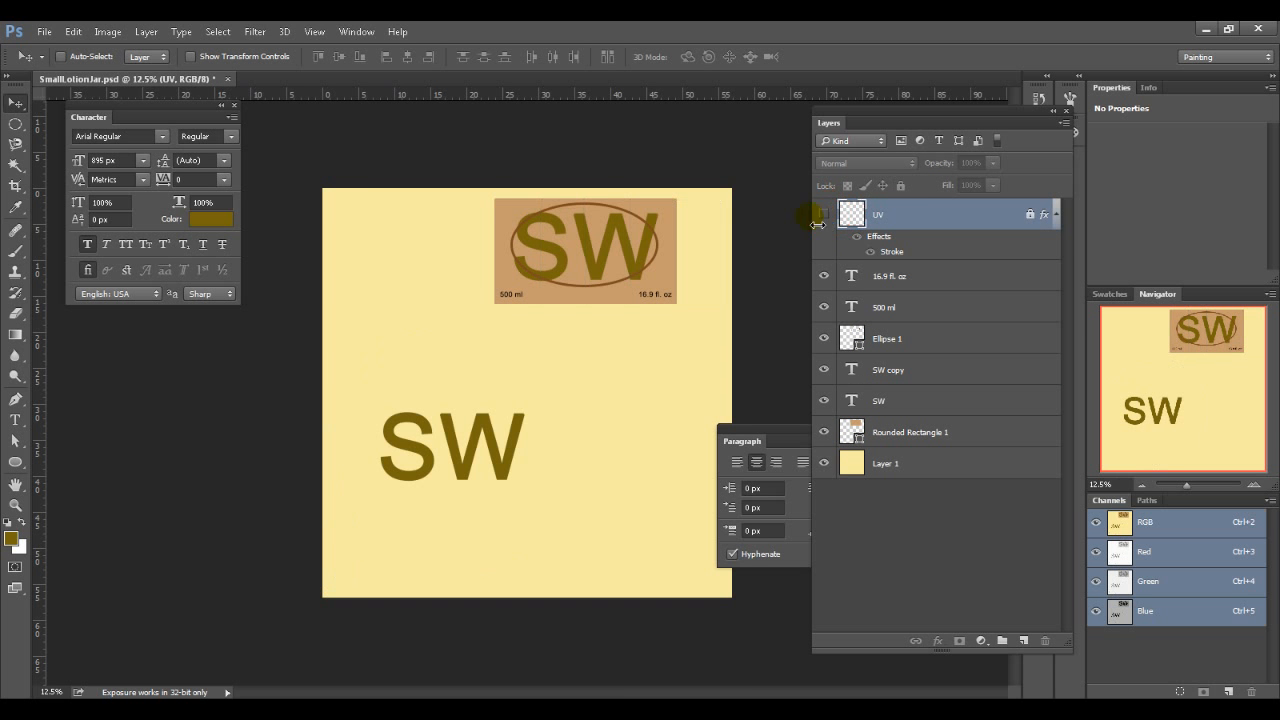
key("ctrl+shift+s")
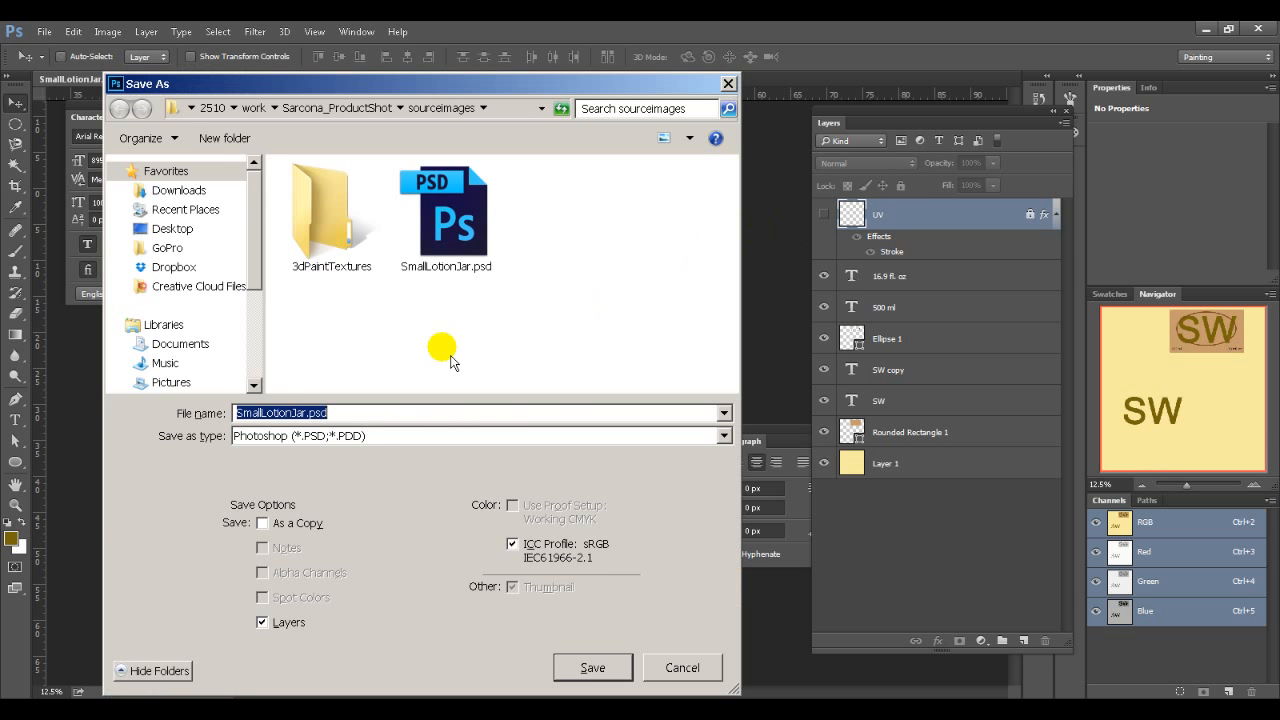
left_click(337, 435)
left_click(345, 418)
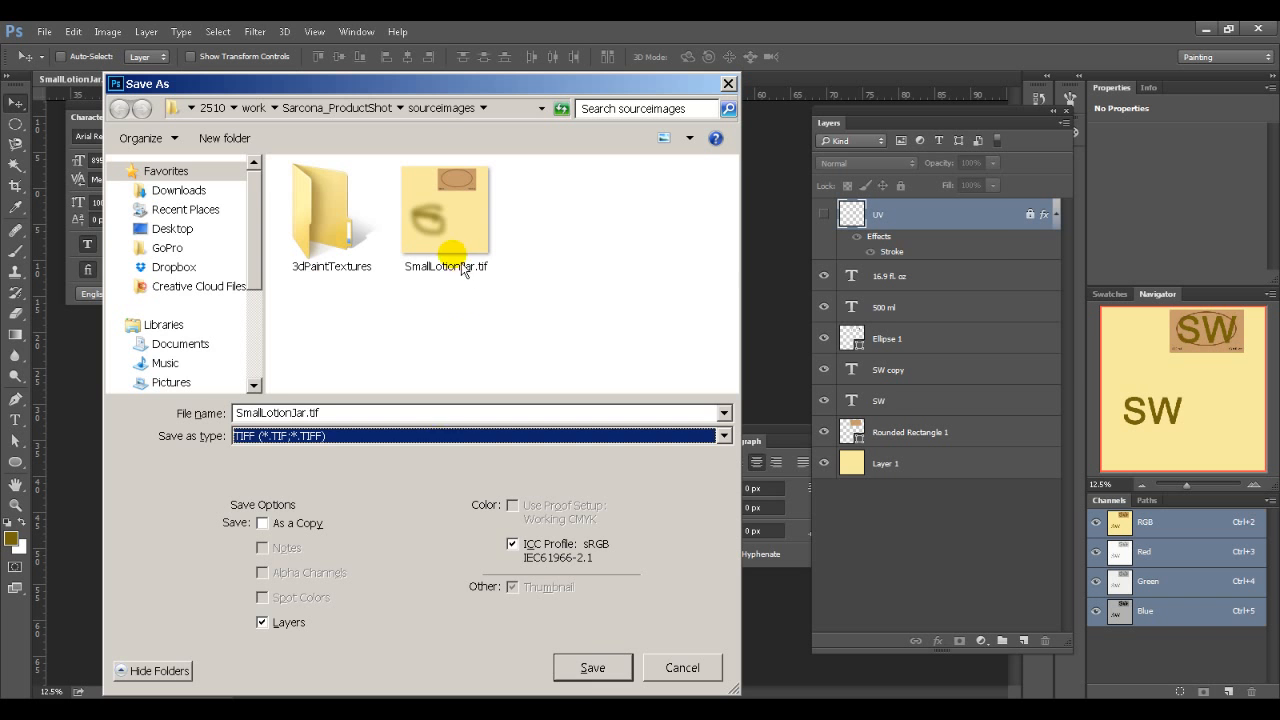
left_click(266, 622)
left_click(580, 668)
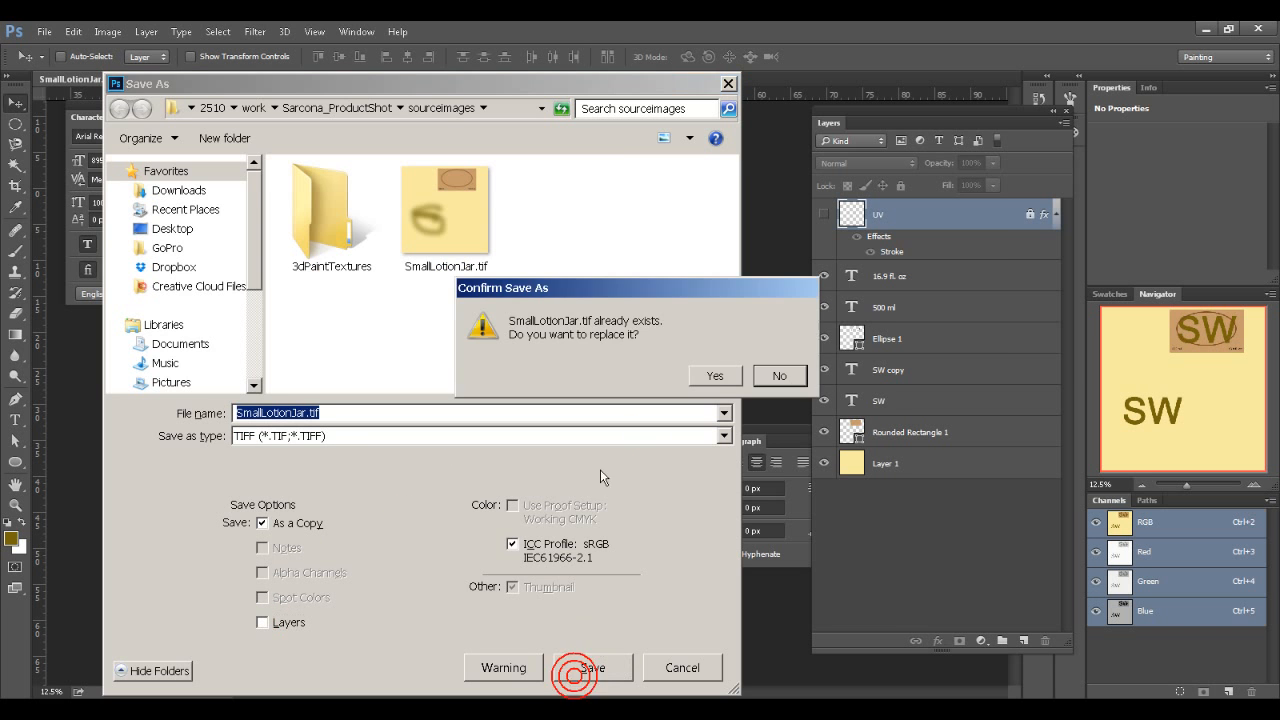
left_click(719, 377)
left_click(967, 256)
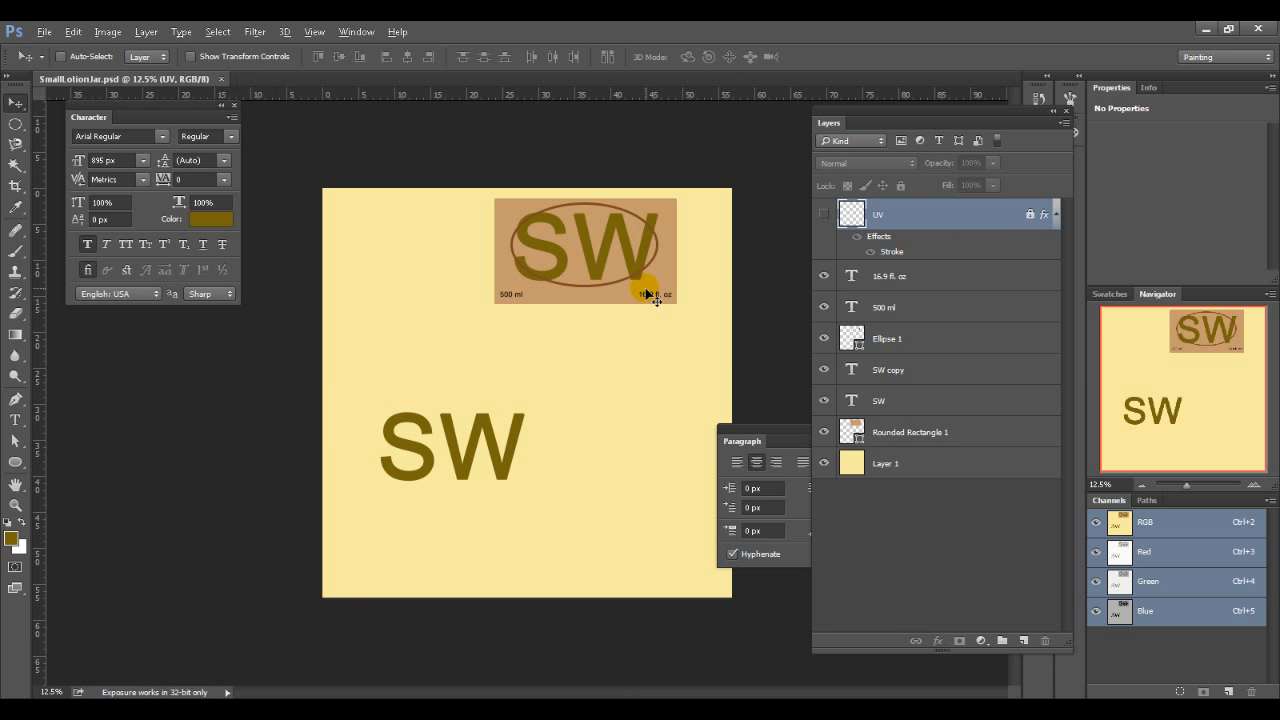
Switch to Maya, delete the jar's construction history, and rename its material smallJar.
key("alt+Tab")
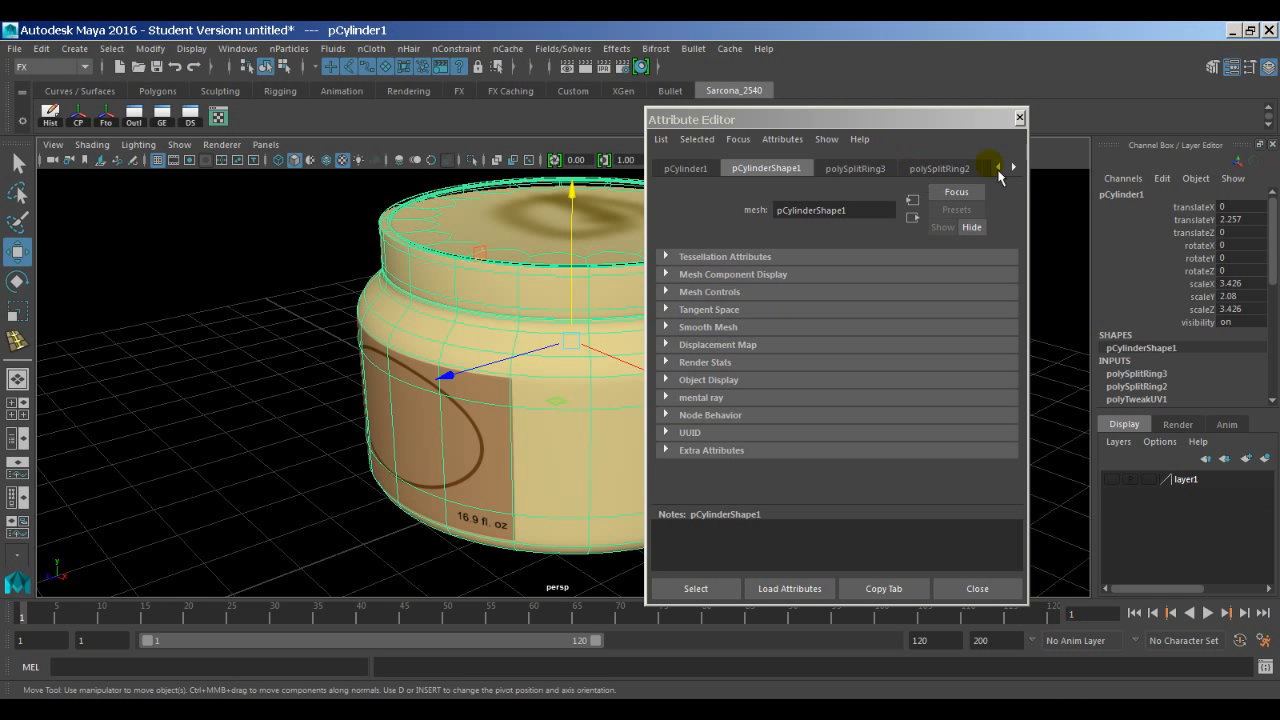
left_click_drag(456, 397, 527, 400, "alt")
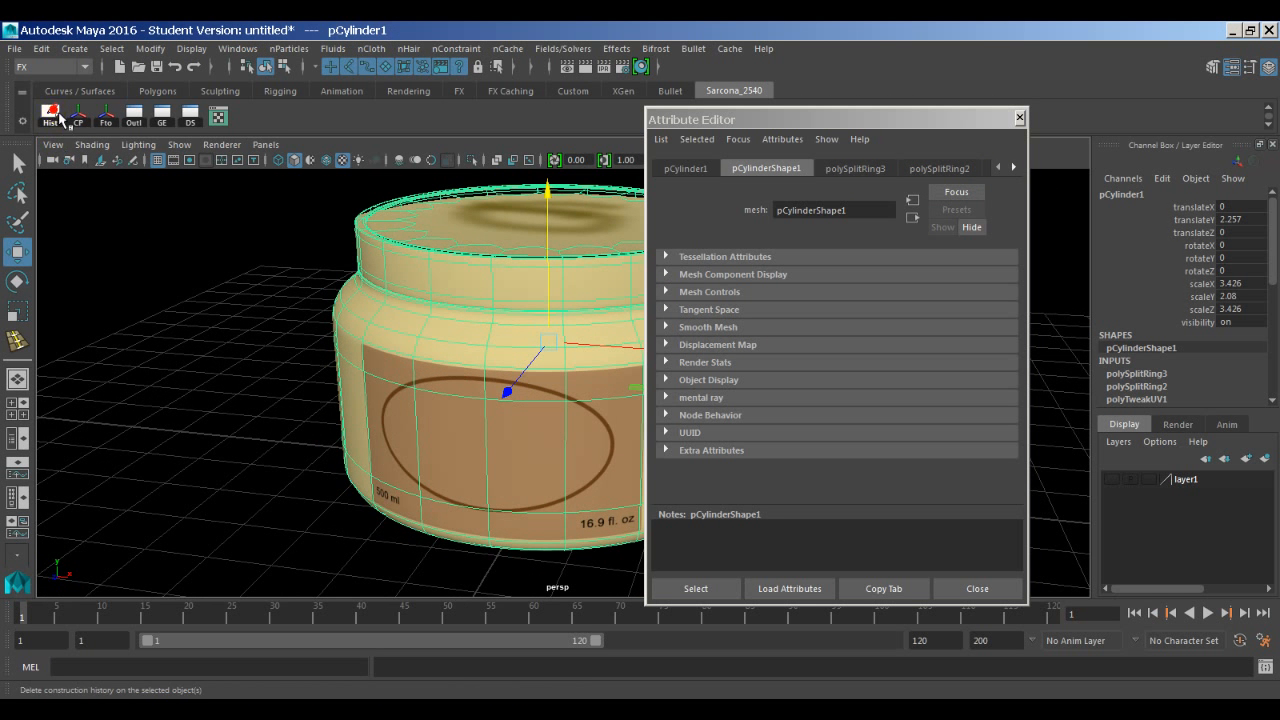
left_click(52, 115)
left_click(865, 168)
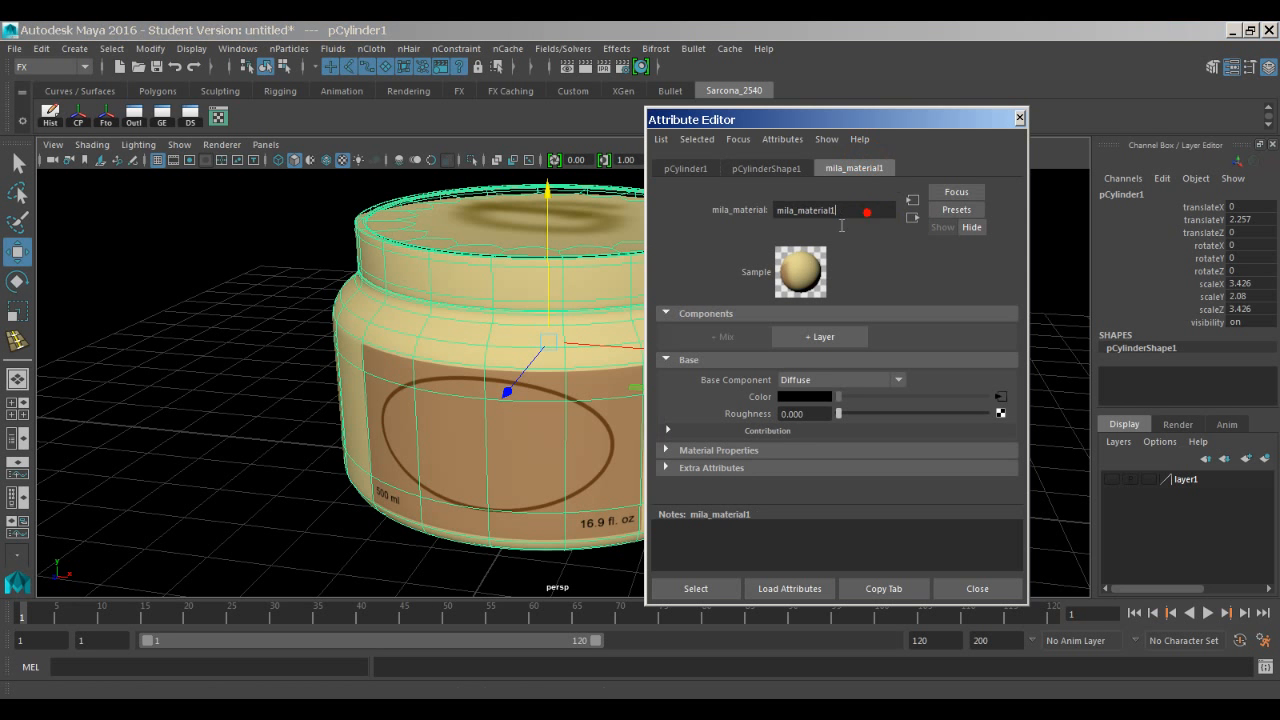
left_click_drag(867, 212, 588, 232)
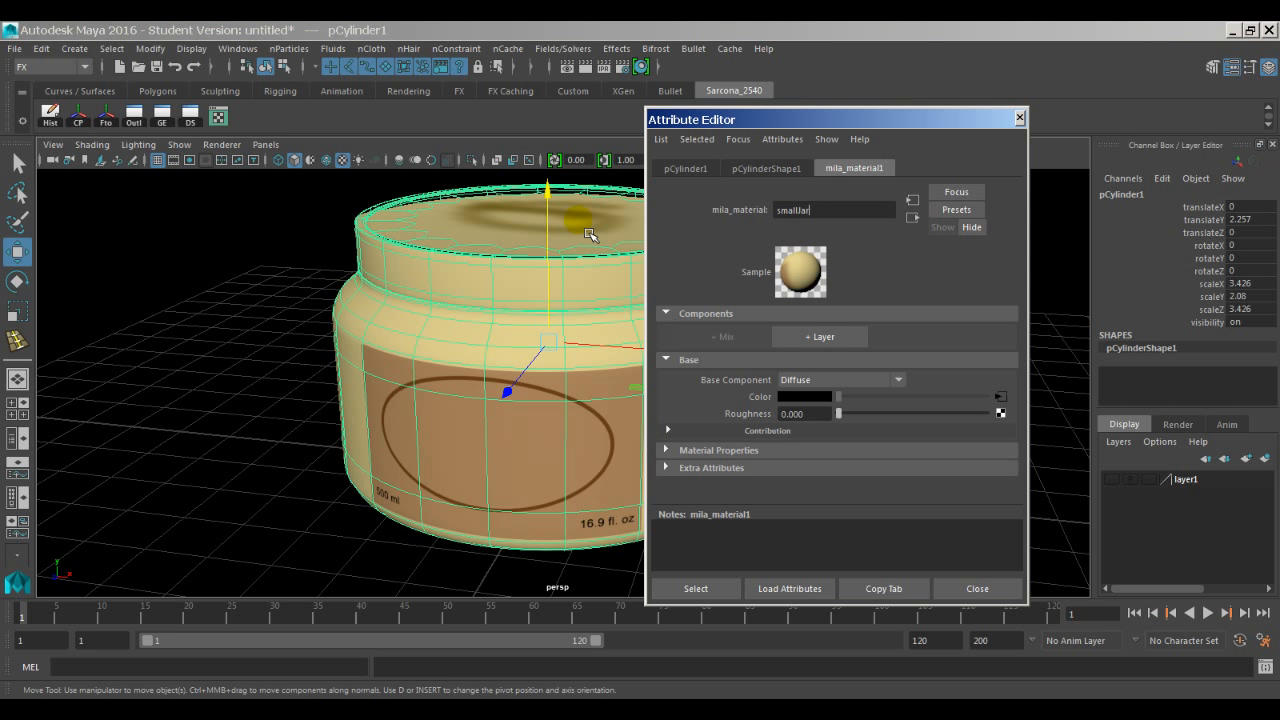
key("Return")
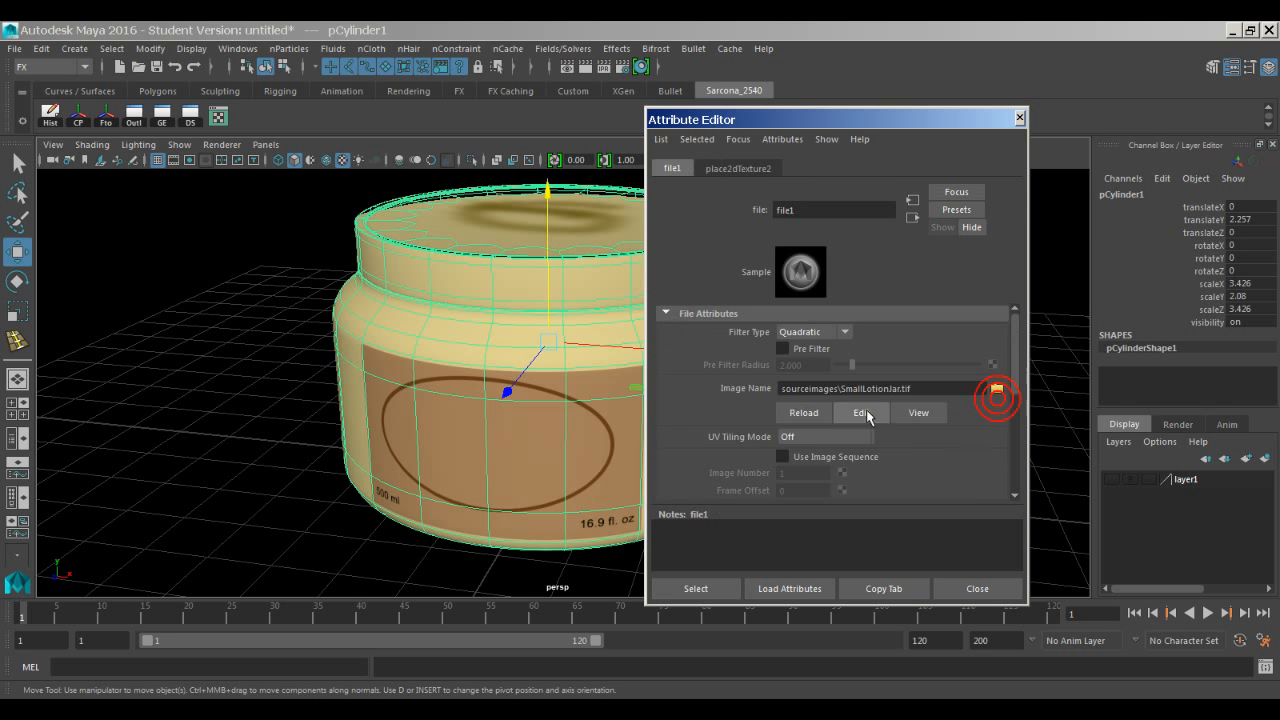
Reload the SmallLotionJar.tif file texture, deselect the jar, and inspect the SW text on its label and lid.
left_click(804, 412)
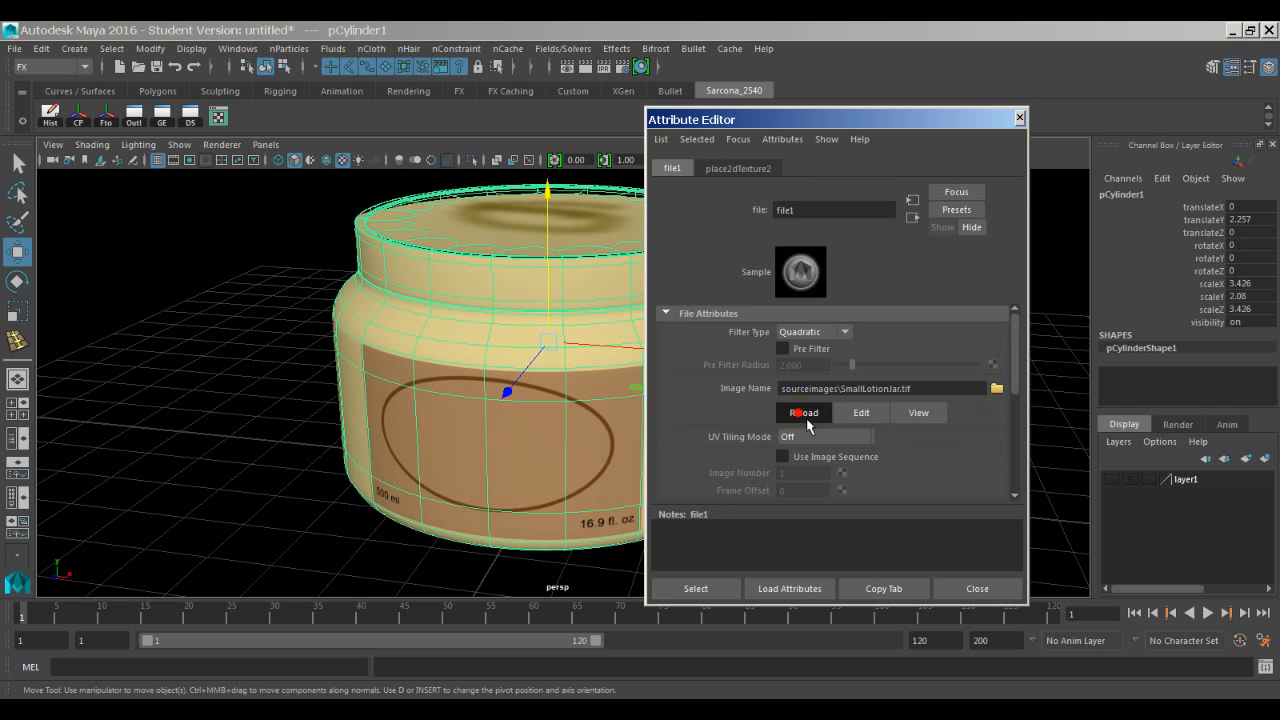
left_click(289, 299)
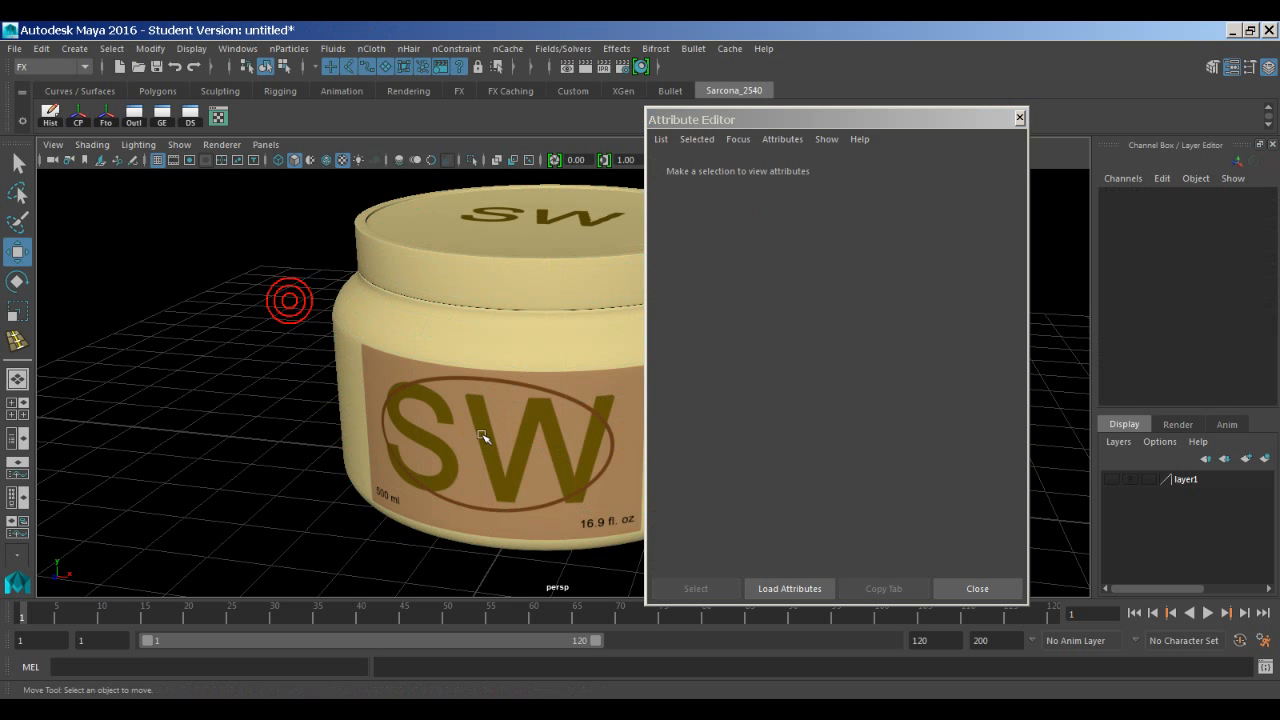
left_click_drag(486, 437, 380, 346, "alt")
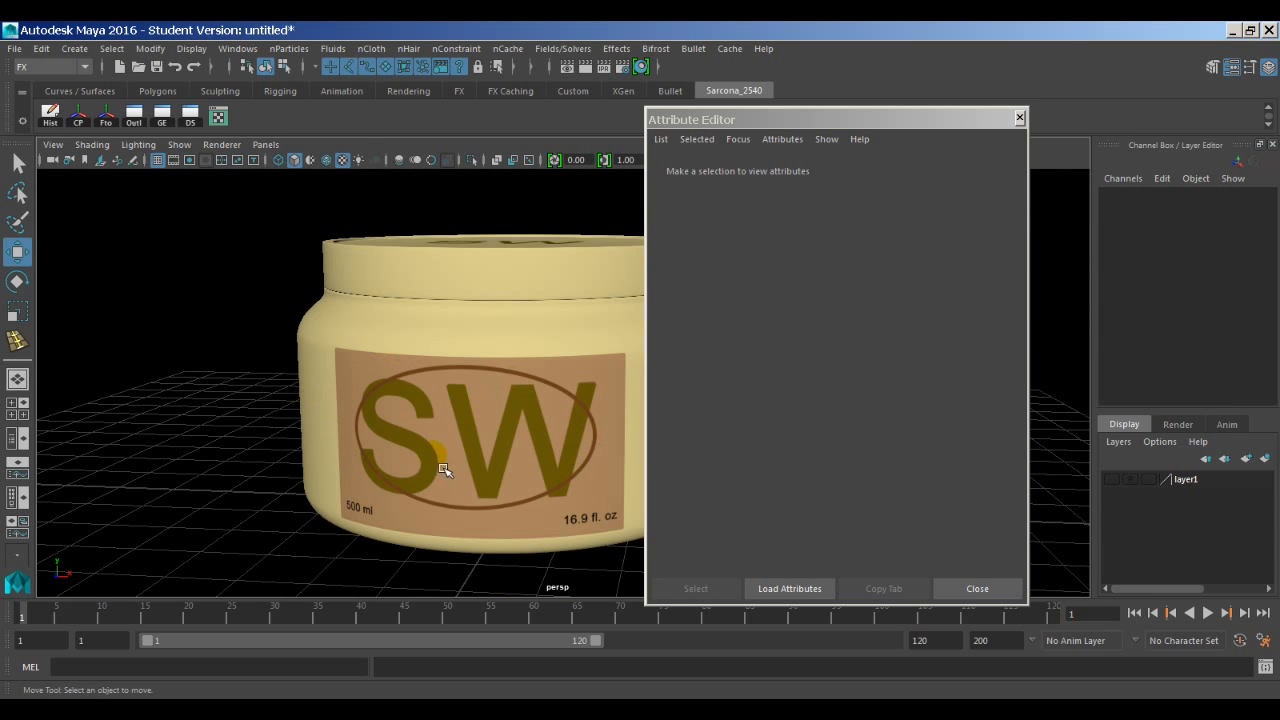
left_click_drag(444, 470, 491, 386, "alt")
Switch to the browser, examine the label and logo designs on the reference photo's jar and bottles, and return to Photoshop.
key("alt+Tab")
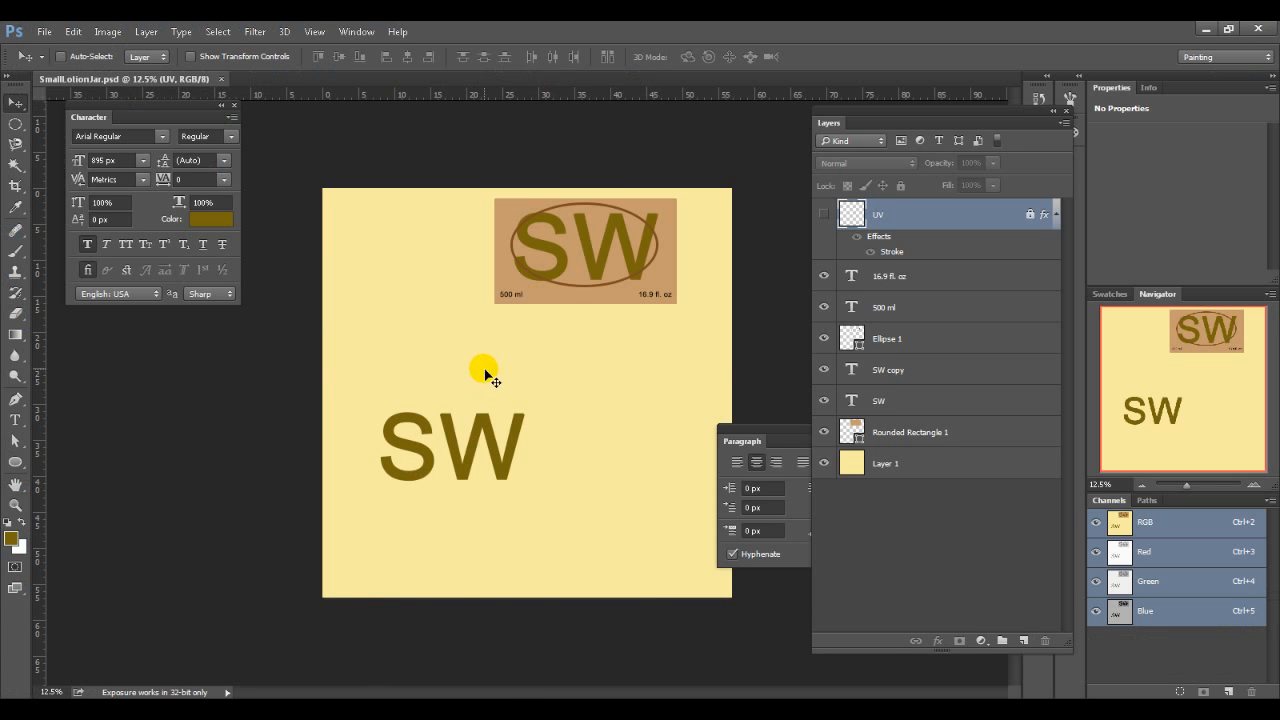
key("alt+Tab")
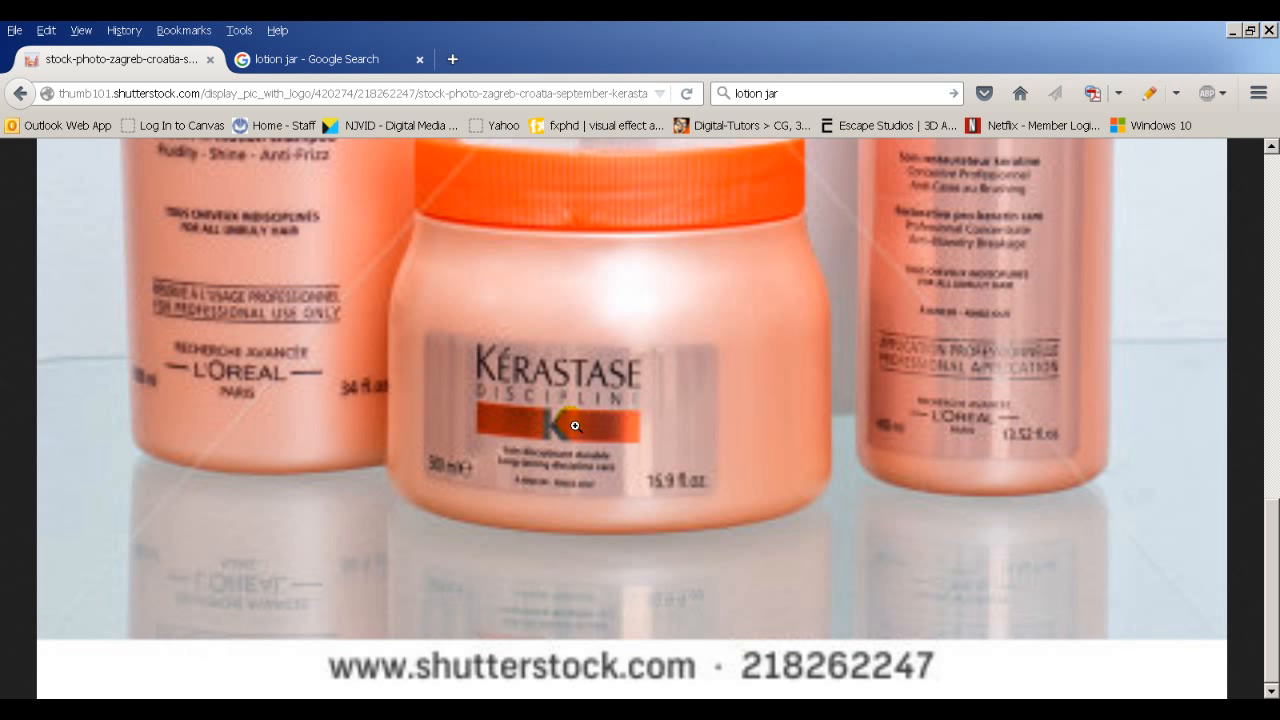
scroll(613, 407, "up", 2)
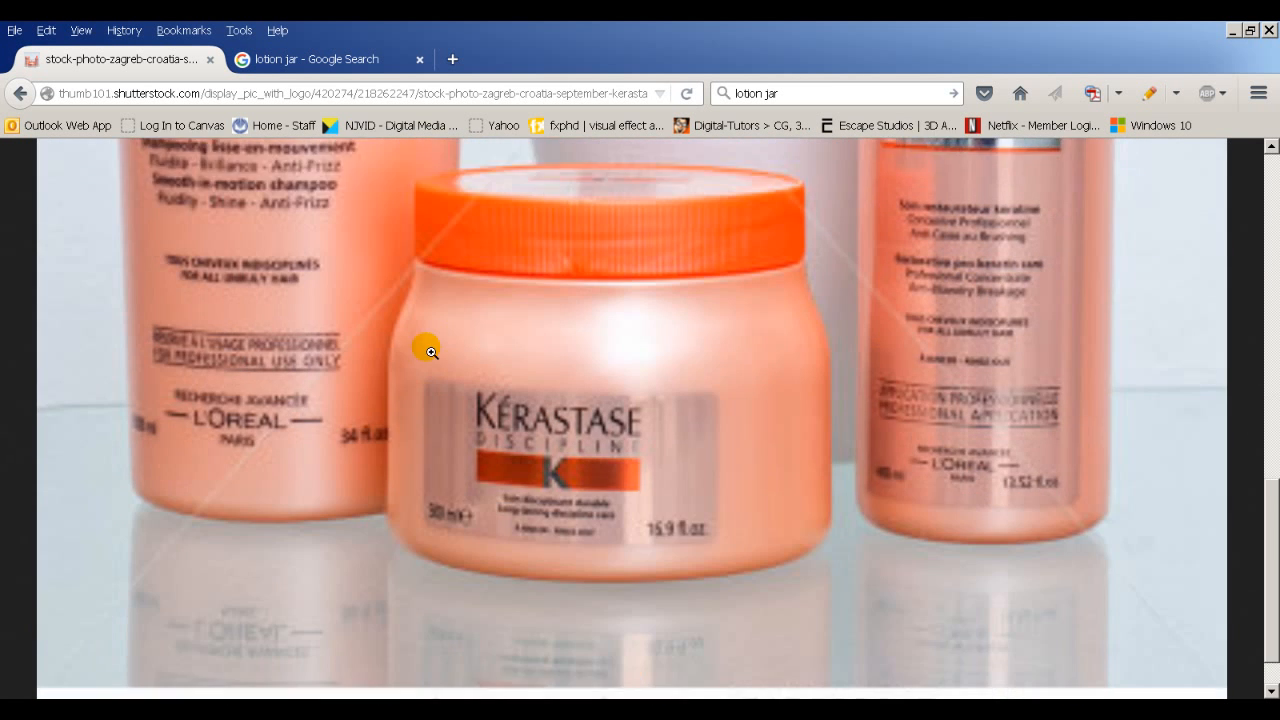
scroll(315, 195, "up", 2)
scroll(315, 195, "up", 3)
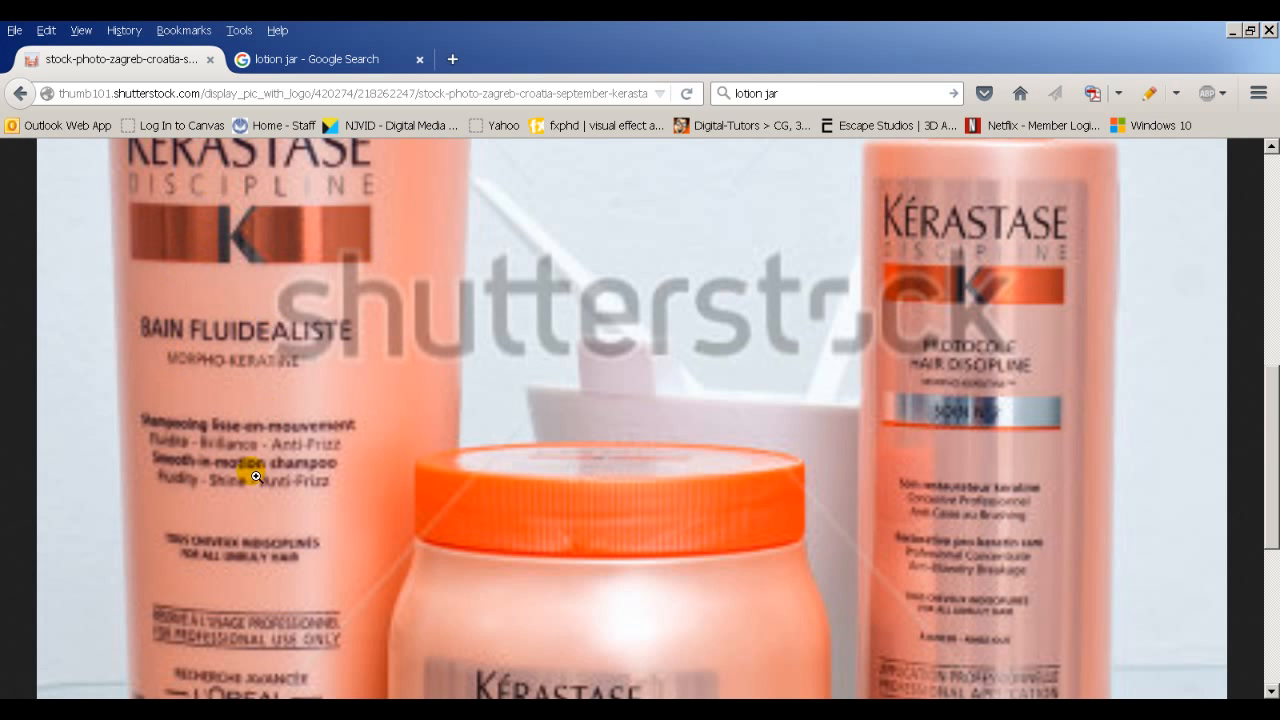
scroll(250, 520, "down", 5)
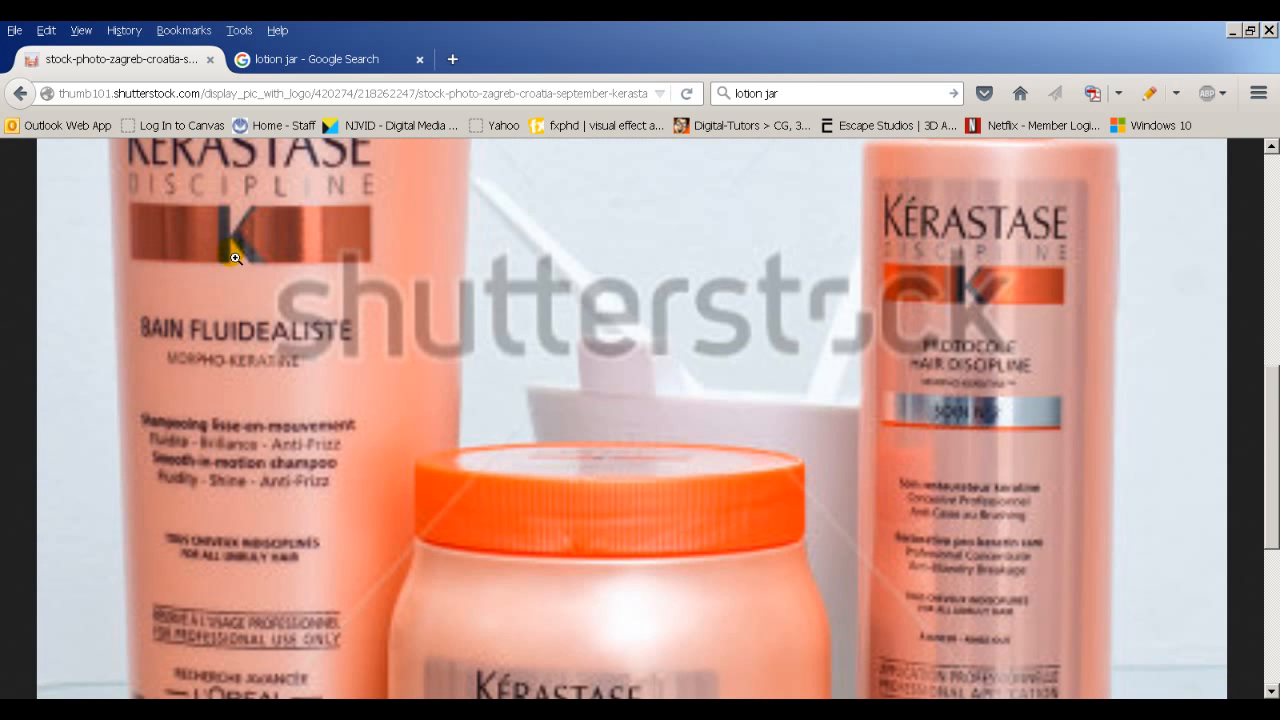
scroll(468, 443, "down", 5)
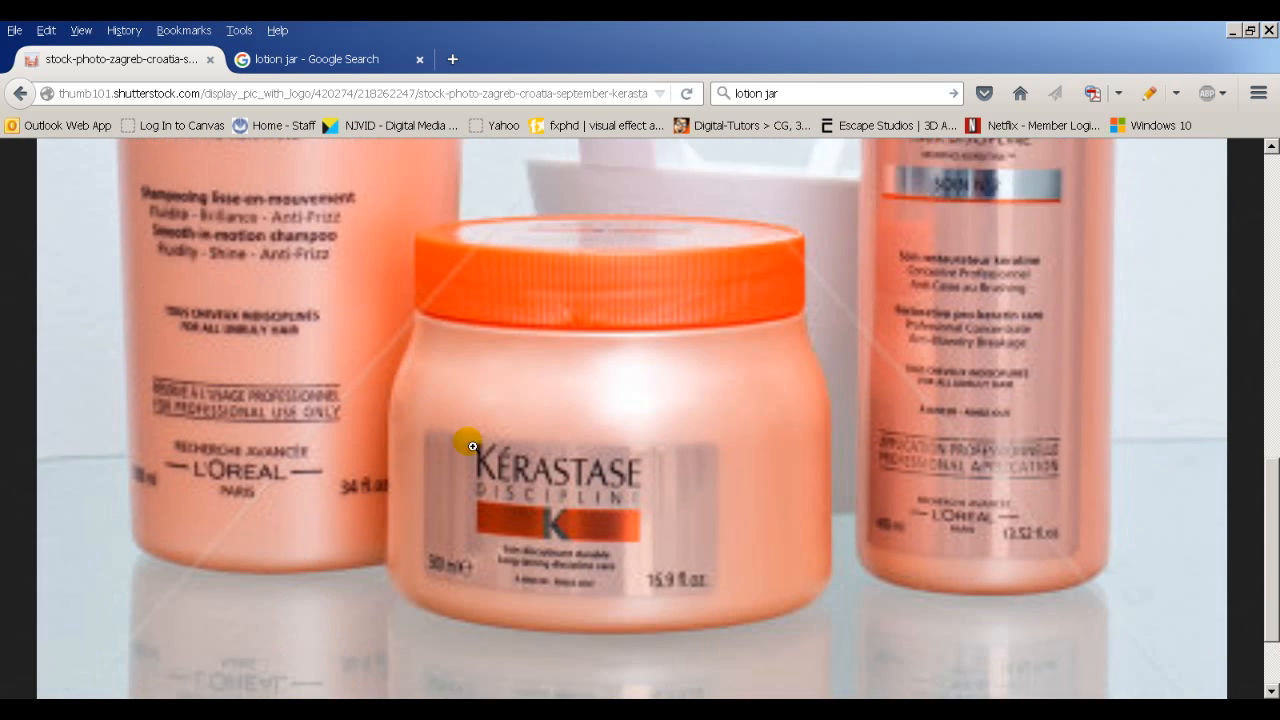
scroll(908, 486, "up", 10)
scroll(957, 500, "down", 5)
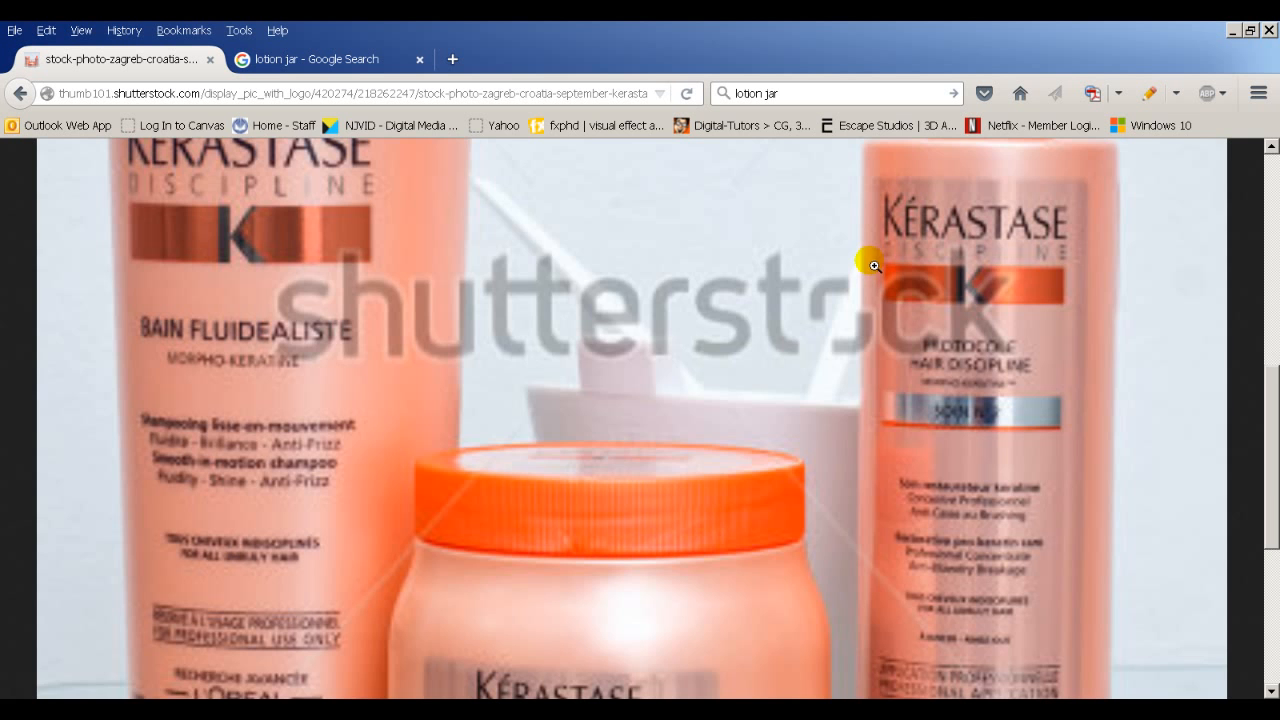
scroll(870, 265, "down", 5)
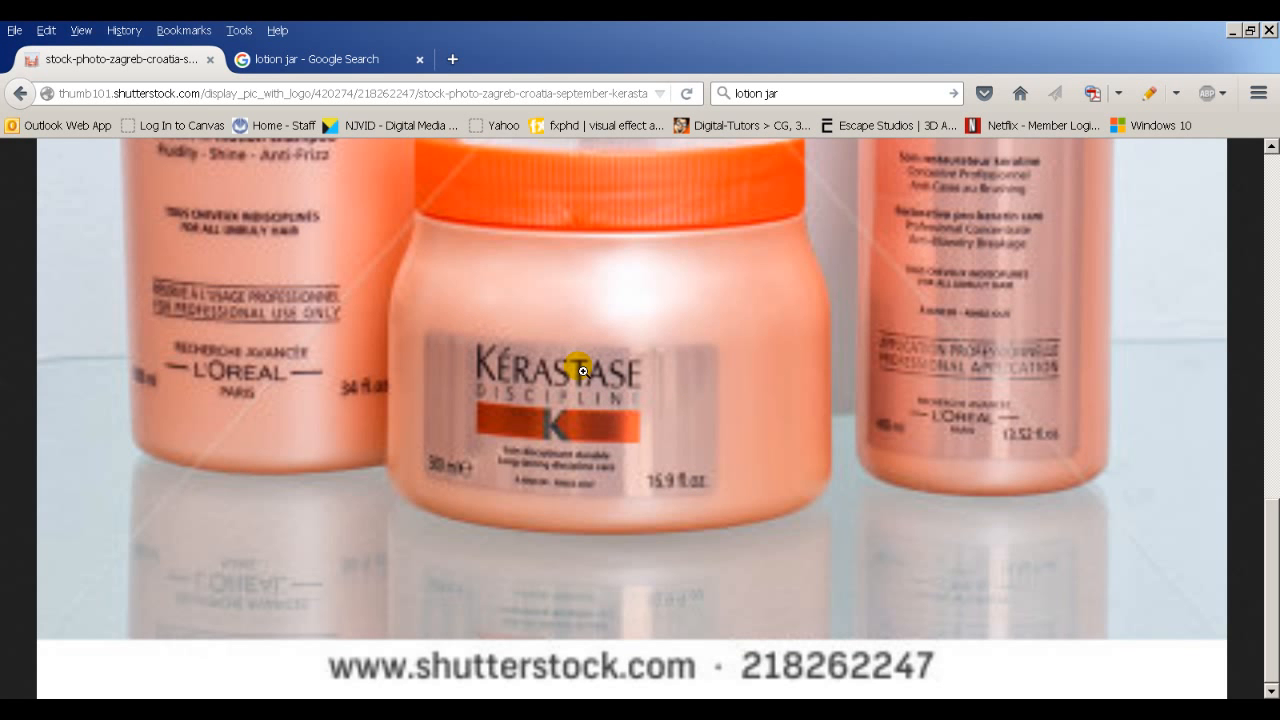
left_click(618, 434)
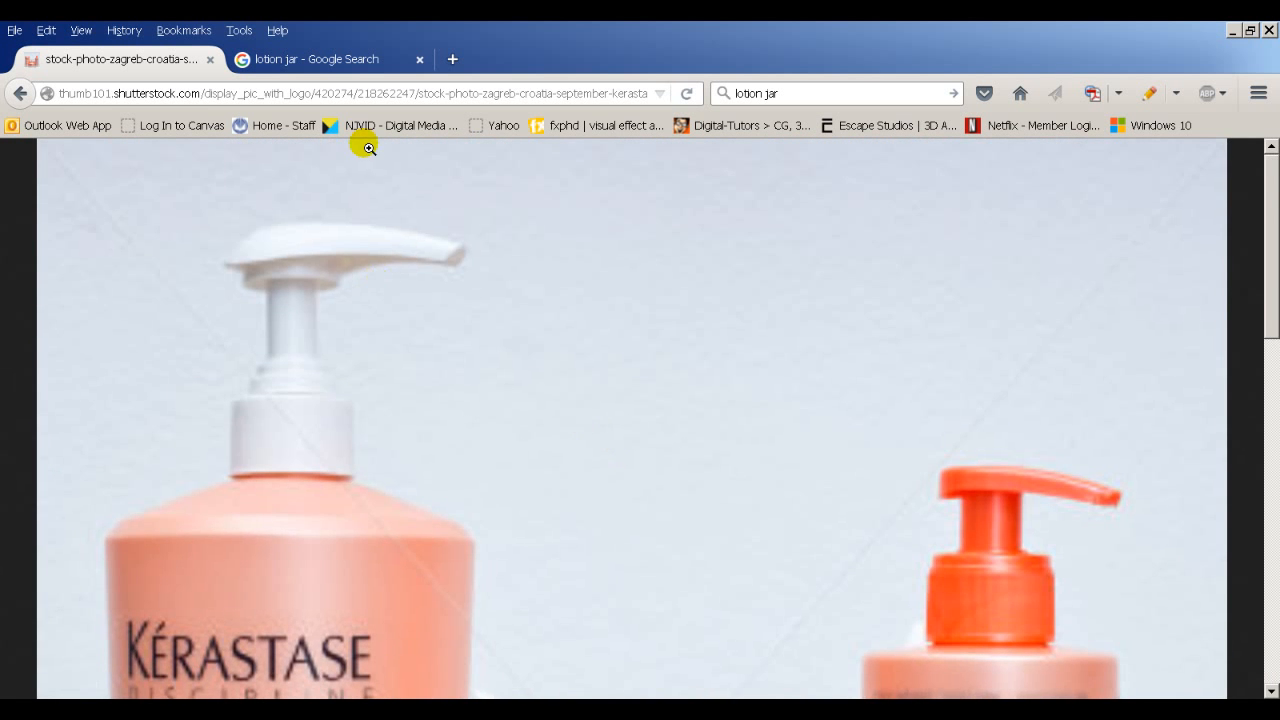
scroll(343, 351, "down", 8)
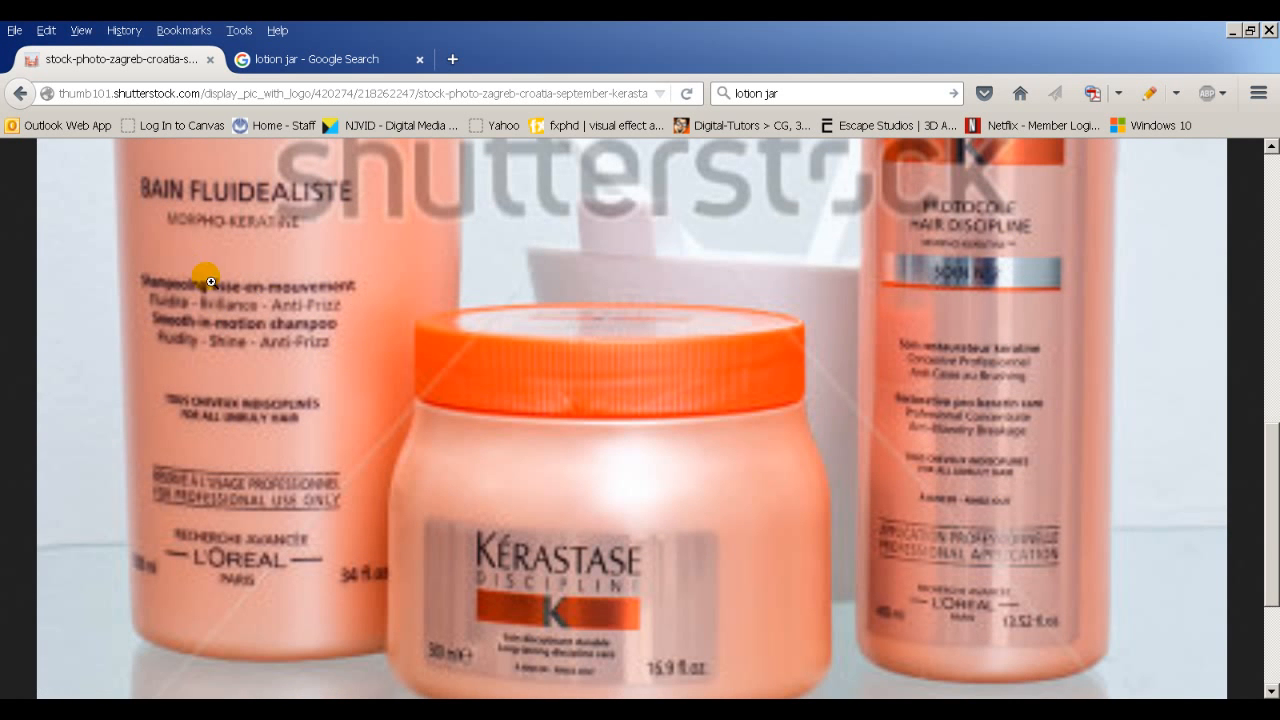
key("alt+Tab")
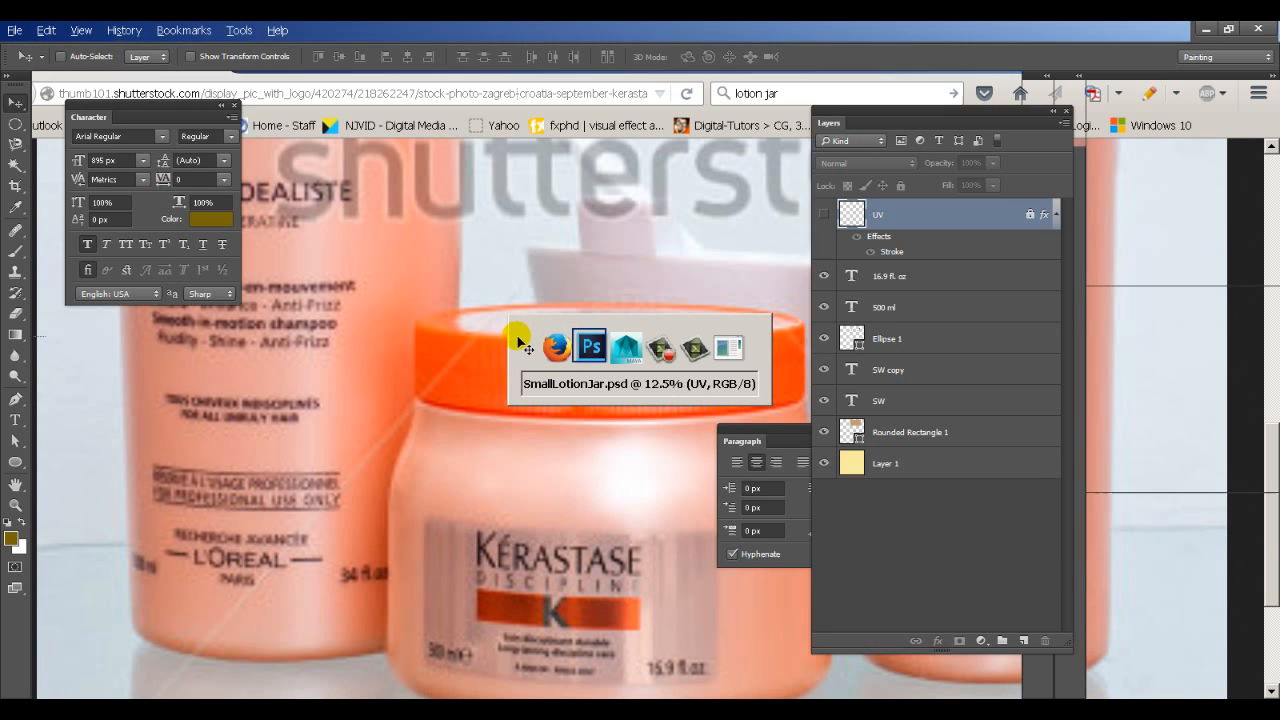
Switch to Maya, close the Attribute Editor, and inspect the textured jar's label and lid from the front and above.
key("alt+Tab")
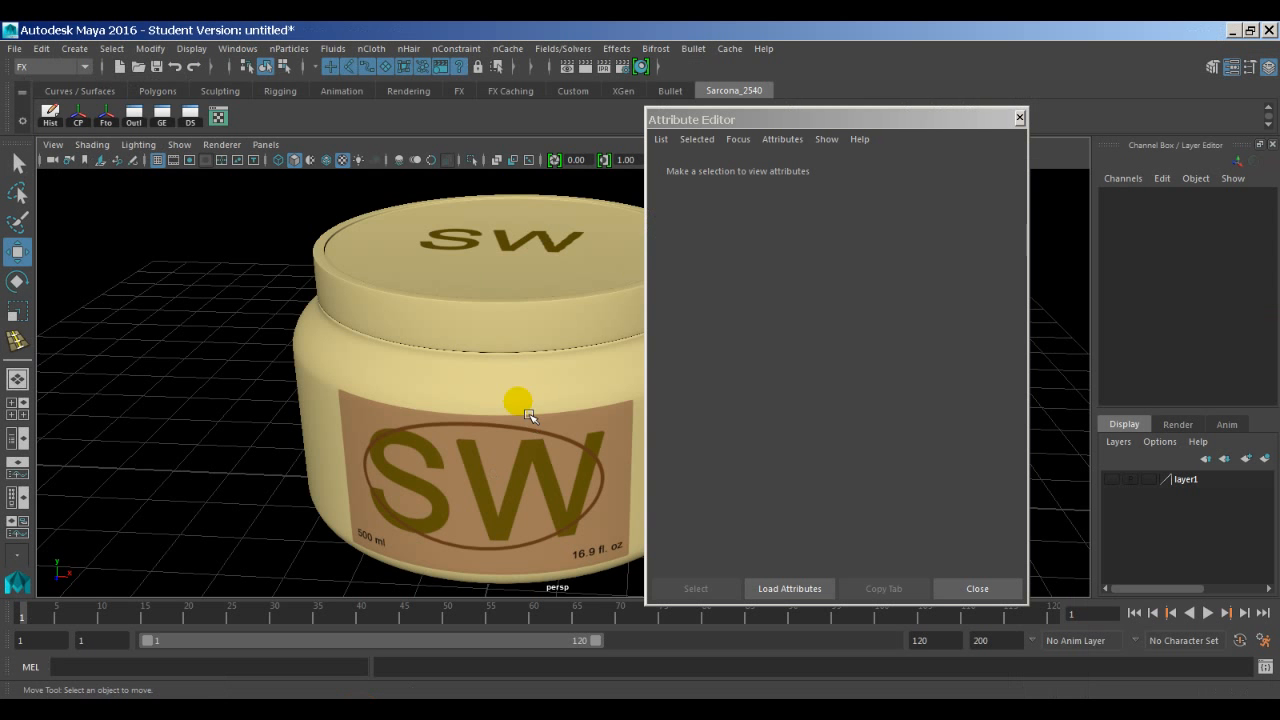
left_click_drag(508, 408, 502, 382, "alt")
right_click_drag(501, 381, 402, 371, "alt")
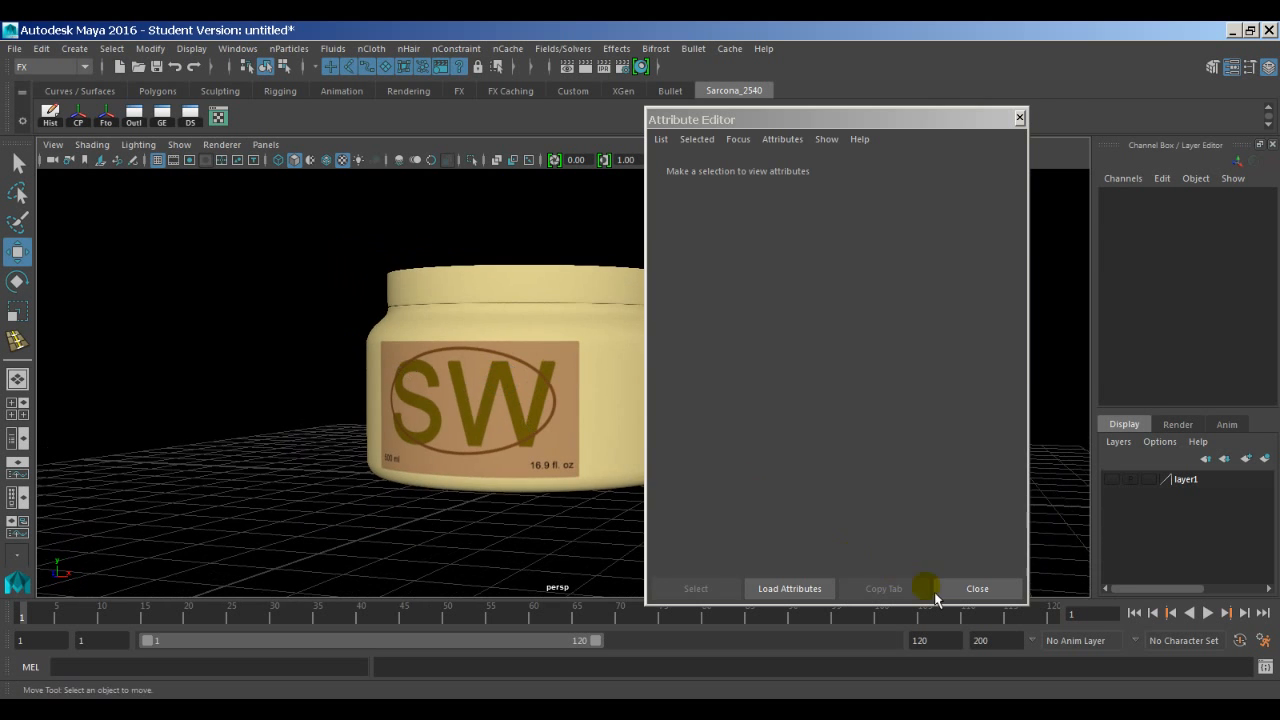
left_click(945, 590)
mouse_move(709, 349)
left_mouse_down("alt")
mouse_move(717, 451)
mouse_move(717, 369)
left_mouse_up("alt")
right_click_drag(689, 361, 530, 368, "alt")
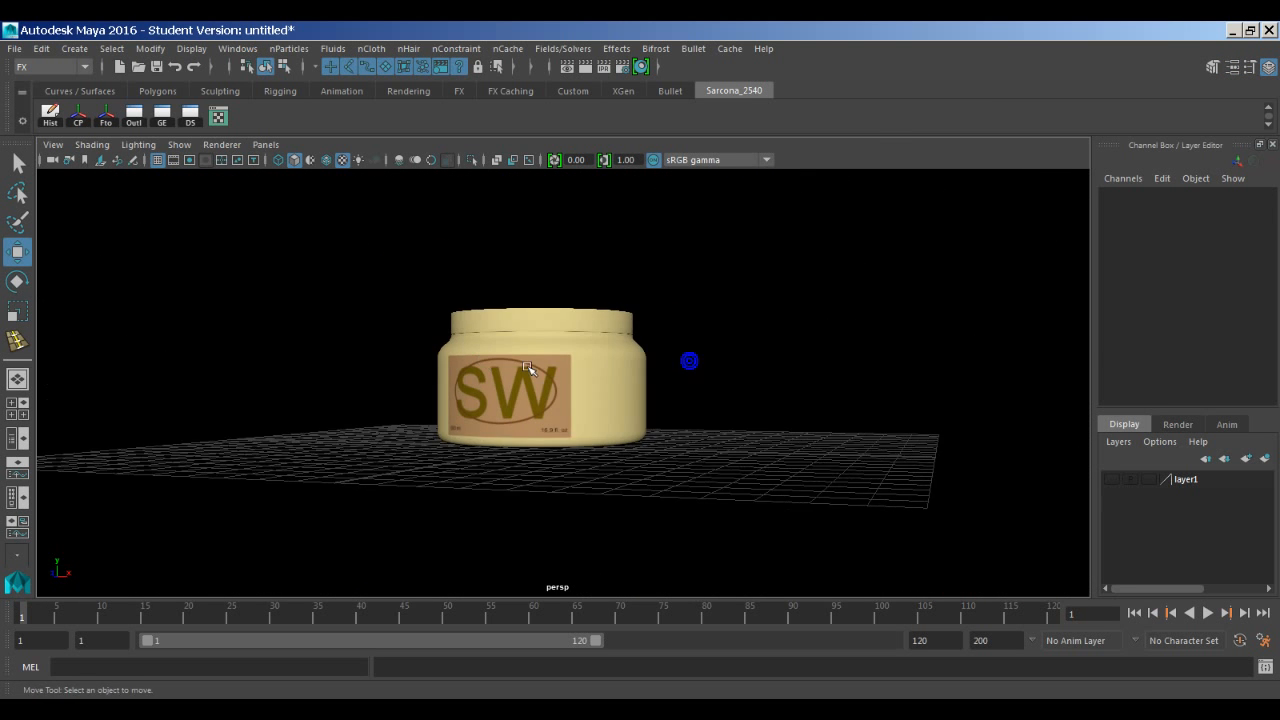
left_click_drag(530, 368, 585, 385, "alt")
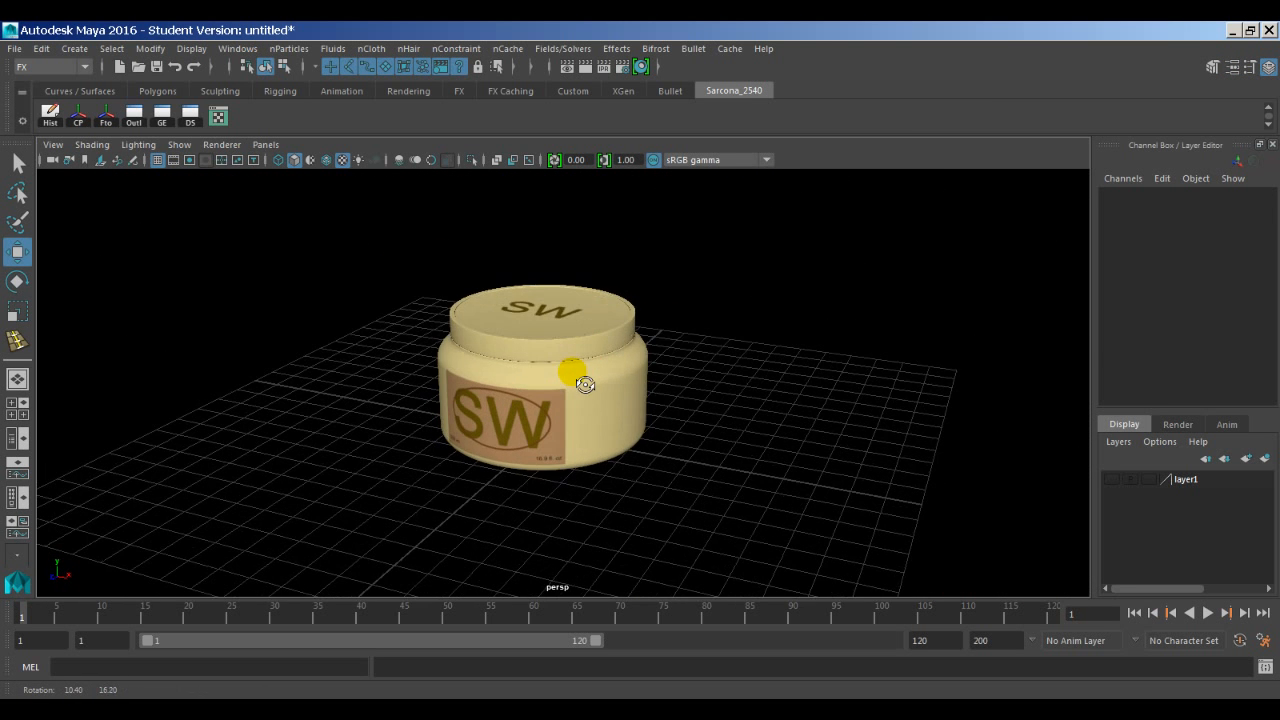
left_click(578, 372)
Examine the reference jar's label in the browser, return to Photoshop, and toggle the visibility of the volume text layers.
key("alt+Tab")
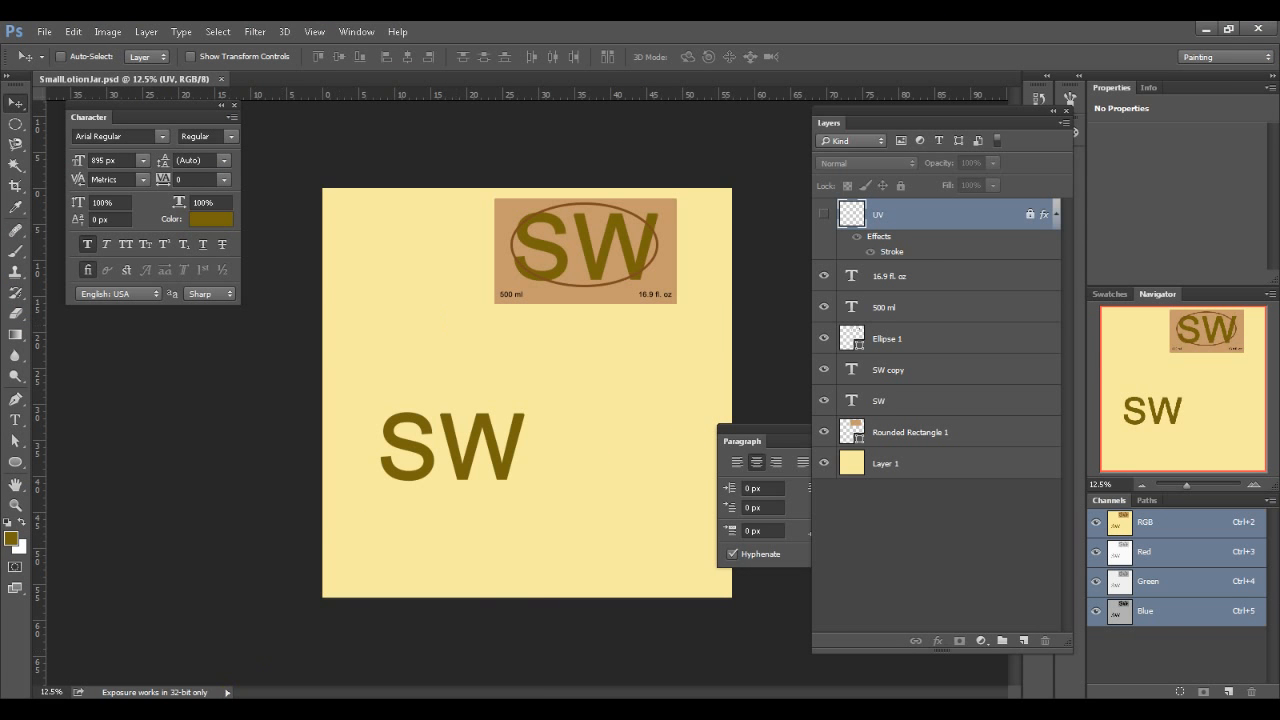
left_click(250, 677)
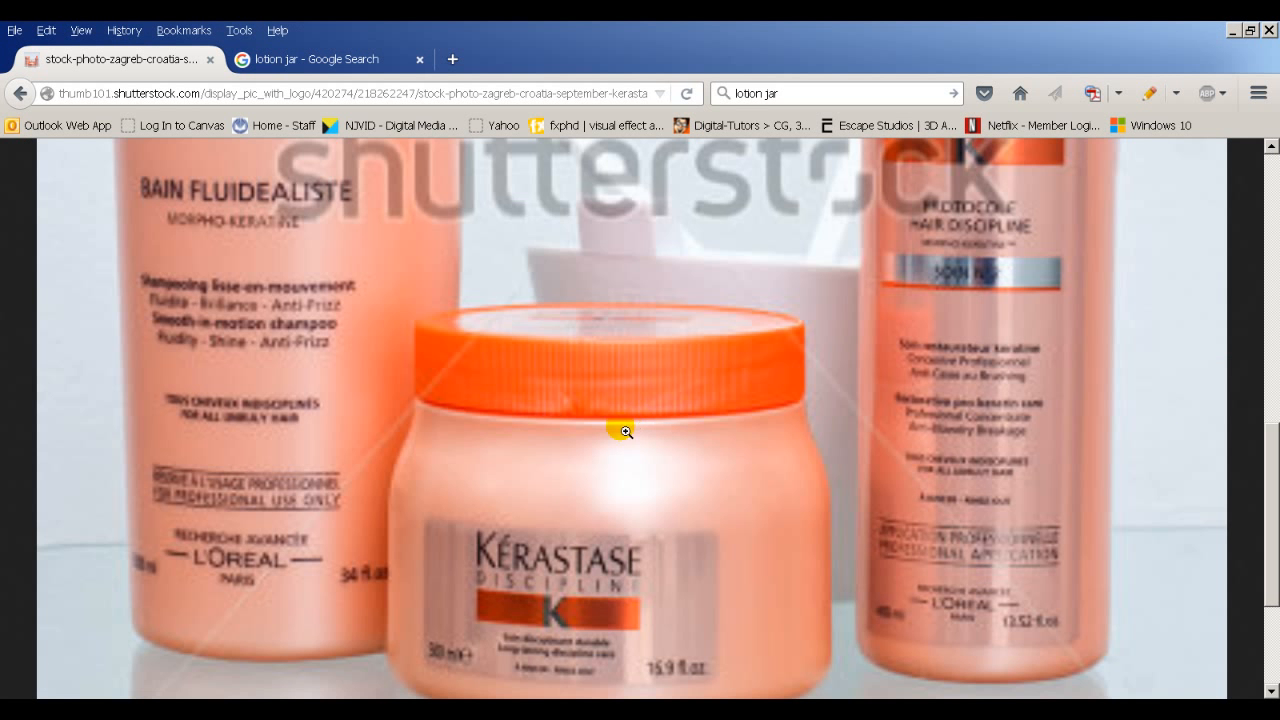
scroll(518, 480, "down", 3)
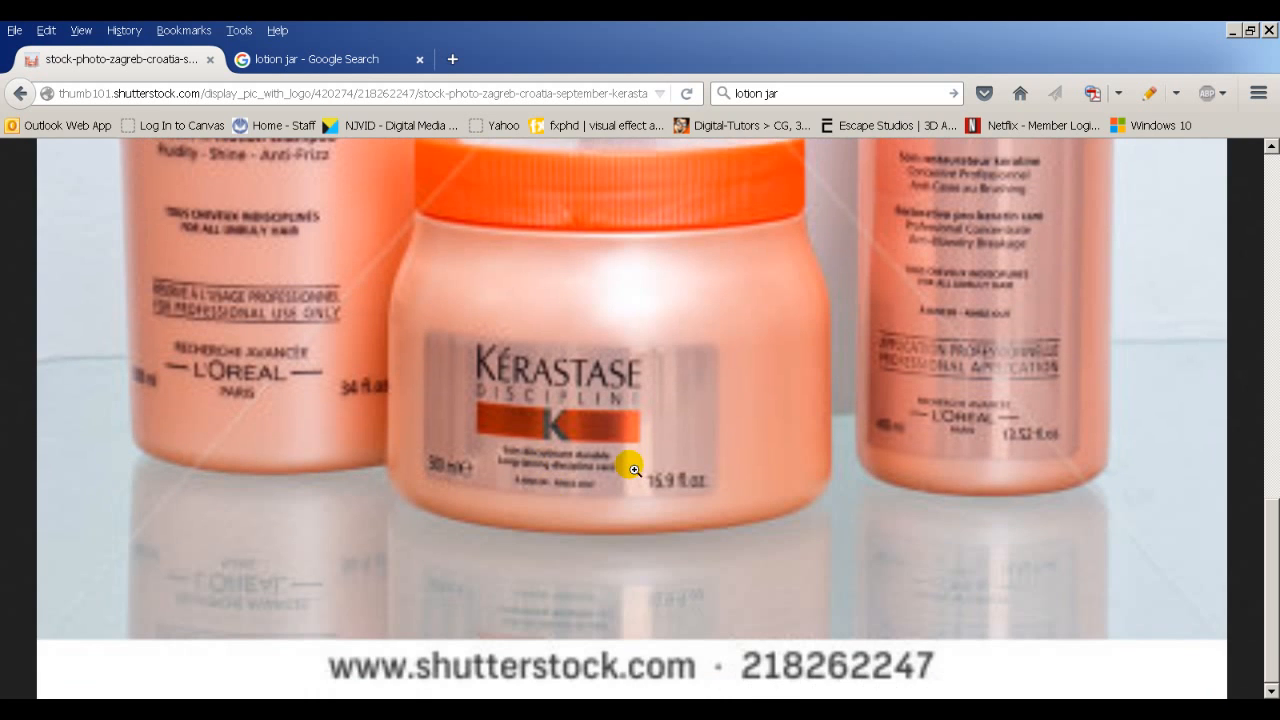
key("alt+Tab")
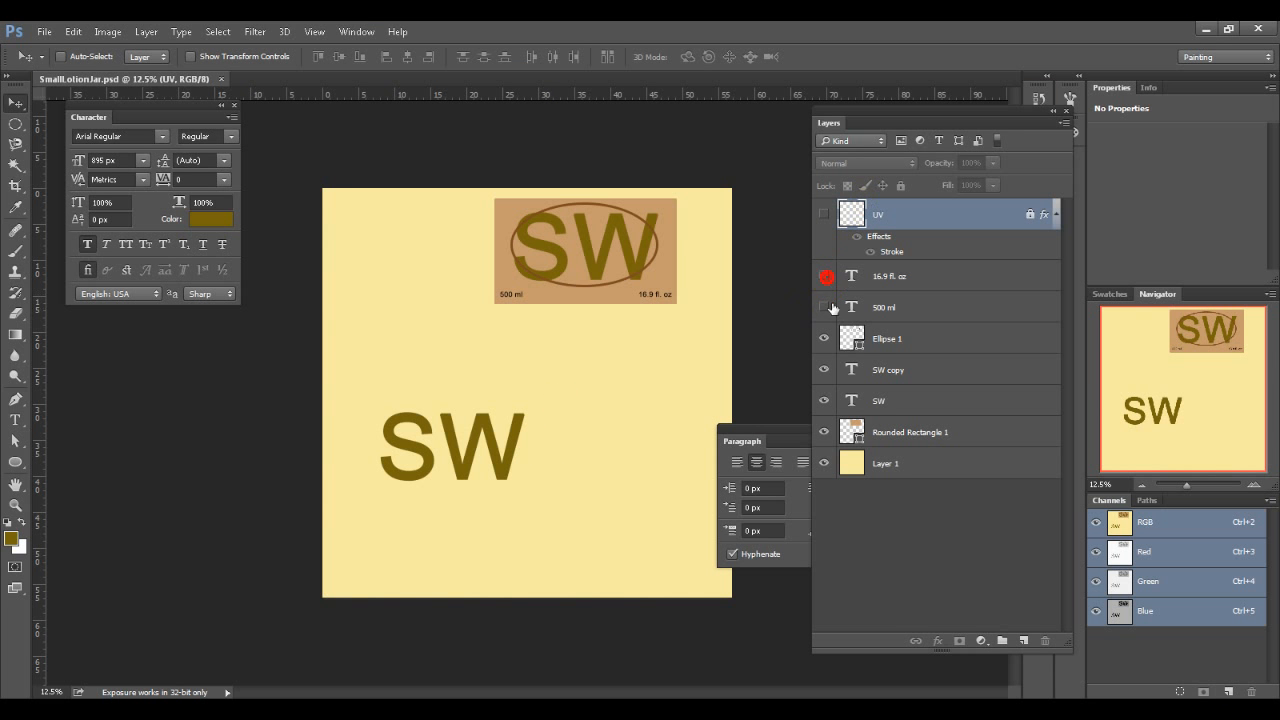
left_click_drag(833, 309, 830, 328)
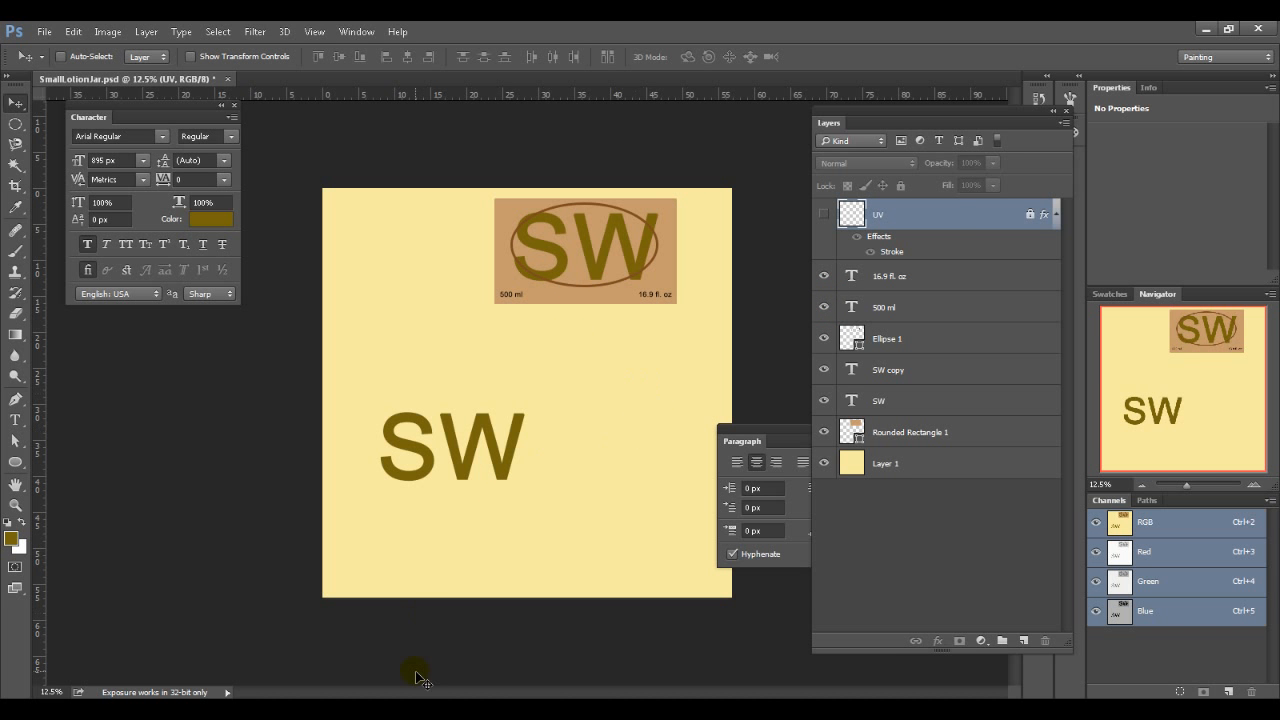
Switch to the browser, go back to the image search results, and open the picture of the Essential bottles and jars.
key("alt+Tab")
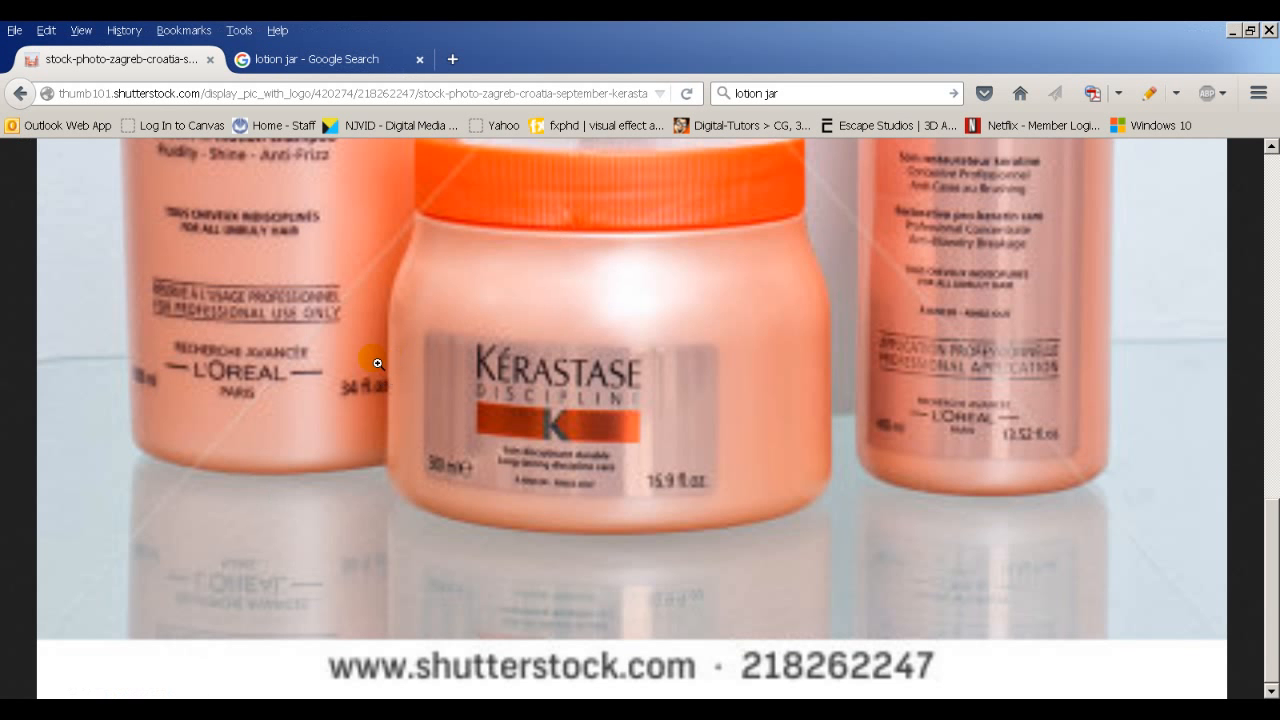
scroll(376, 363, "up", 5)
key("alt+Left")
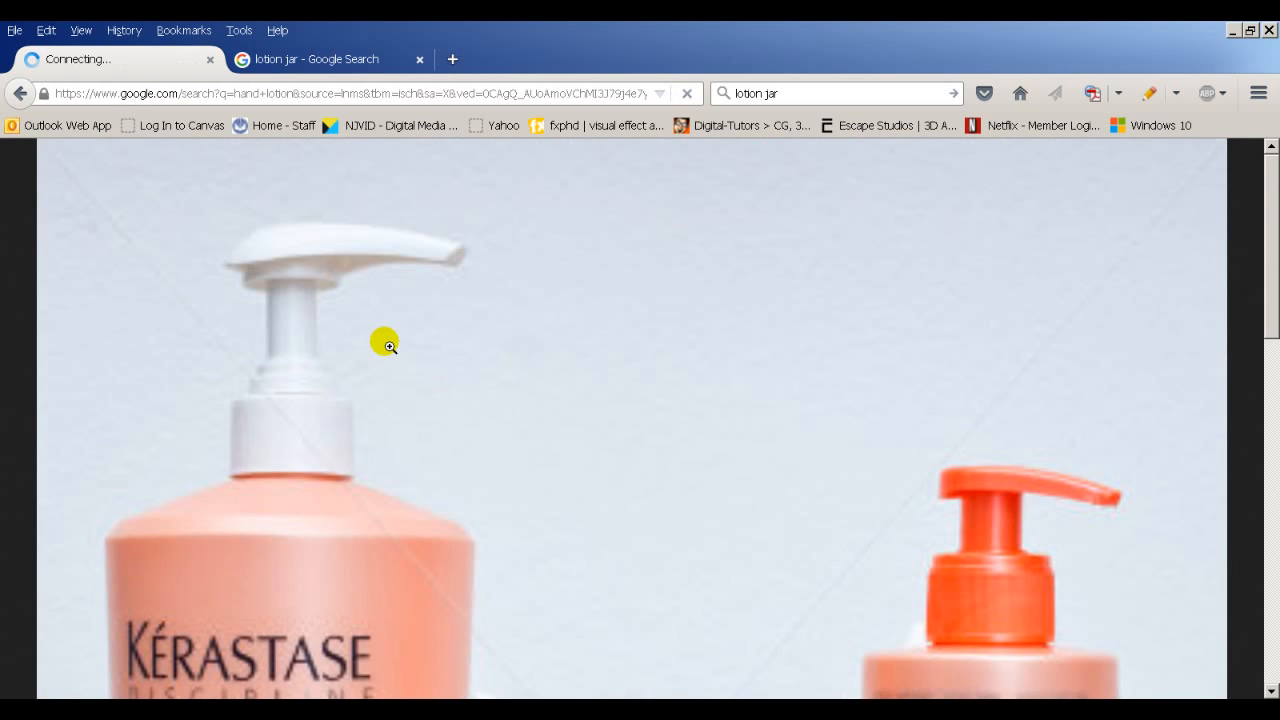
scroll(405, 400, "down", 3)
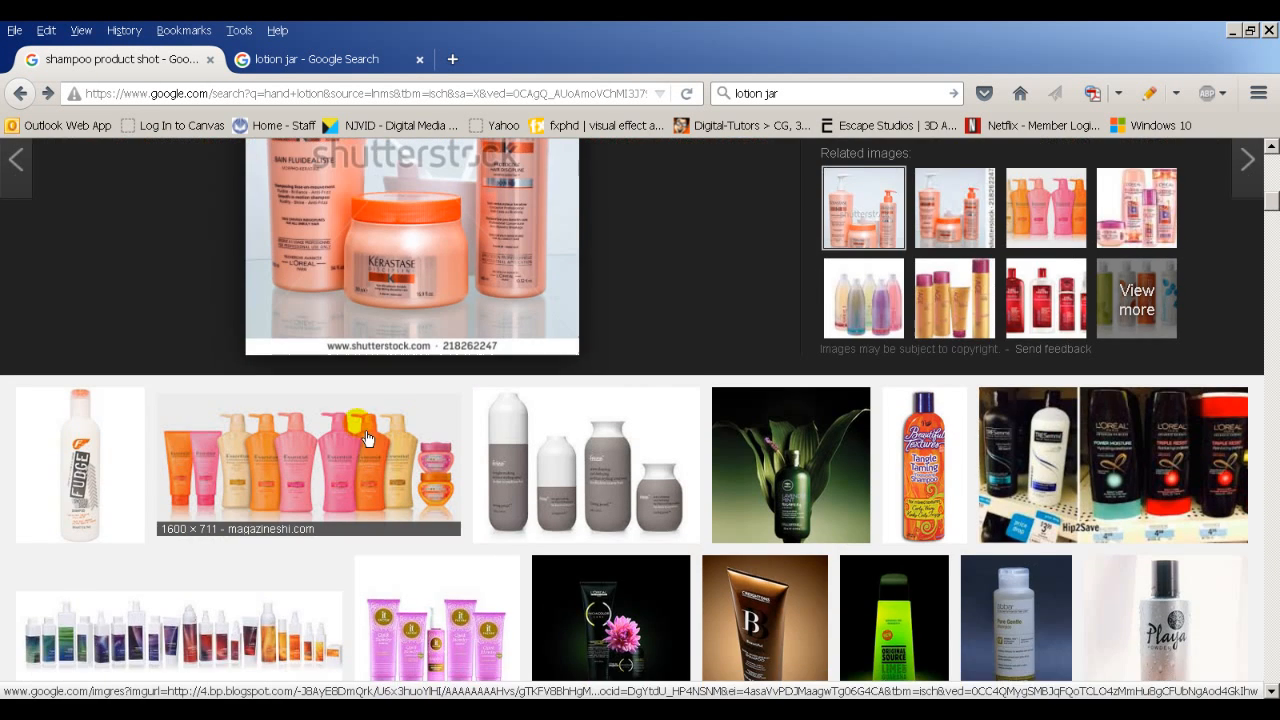
left_click(363, 450)
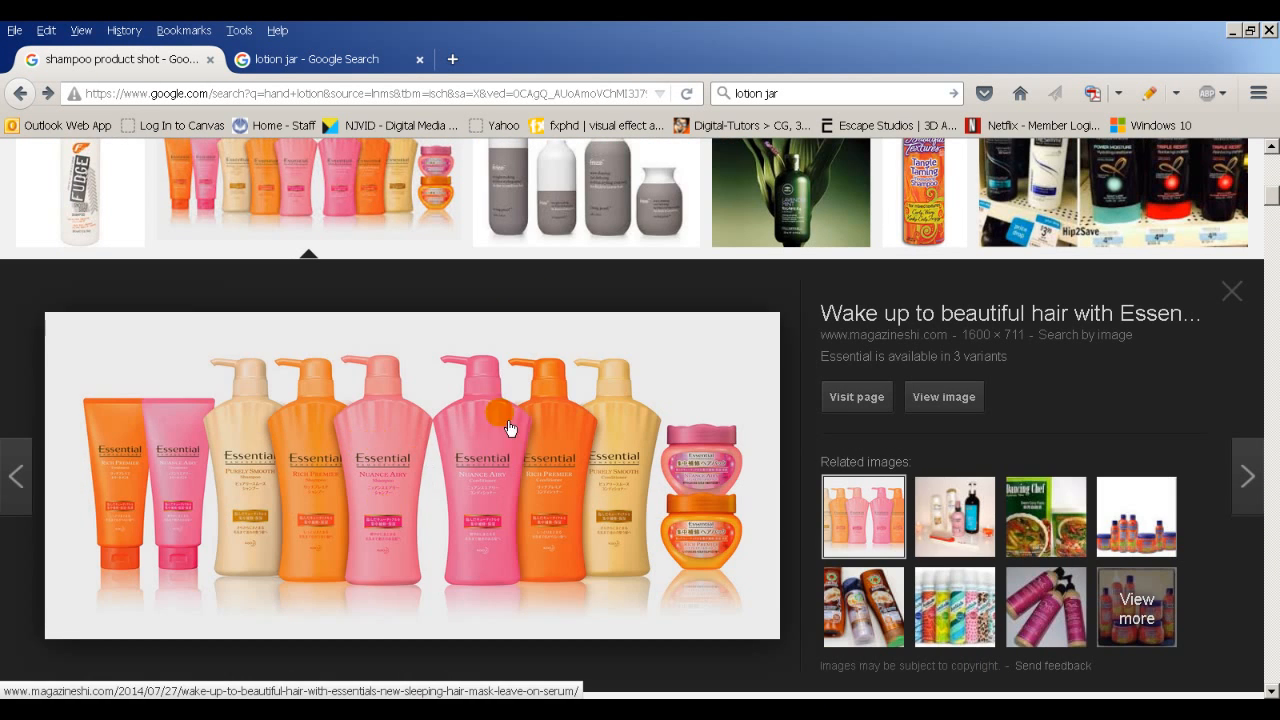
Browse the shampoo product shots for label designs, go back to the Playa Powder bottle, and return to Photoshop.
left_click(575, 187)
key("Right")
key("Right")
key("Right")
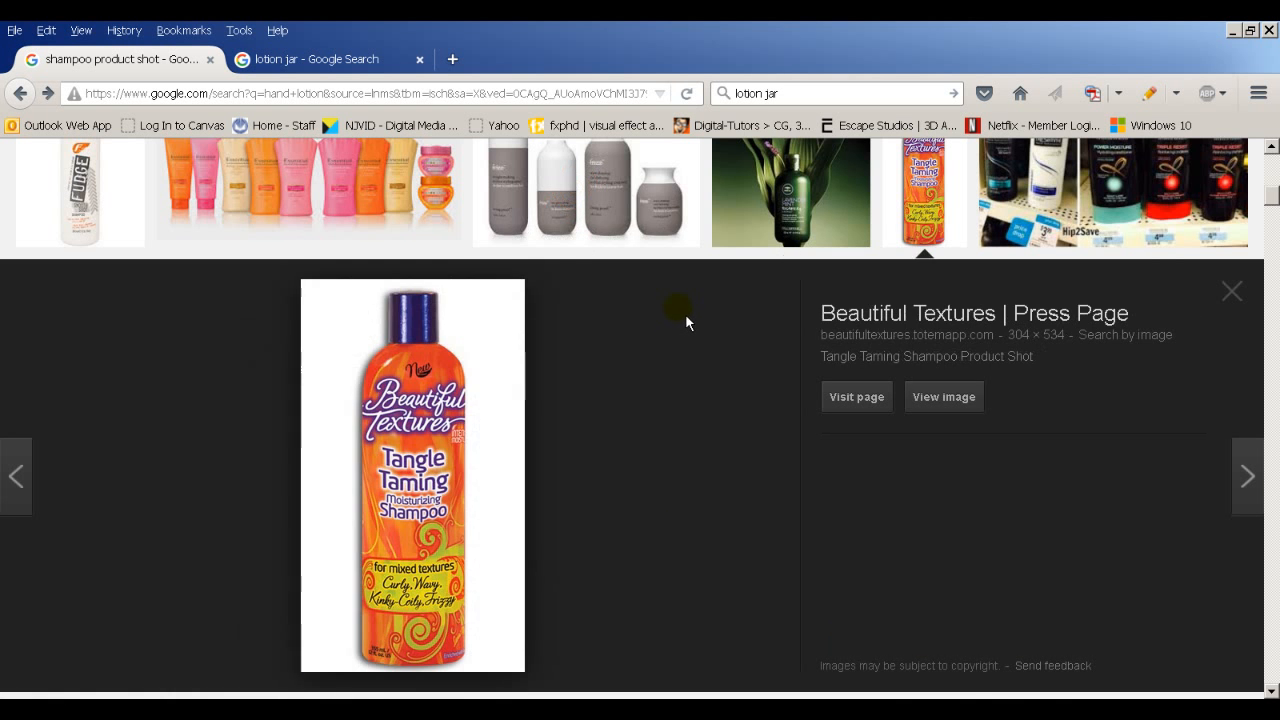
key("Right")
key("Right")
key("Right")
key("Right")
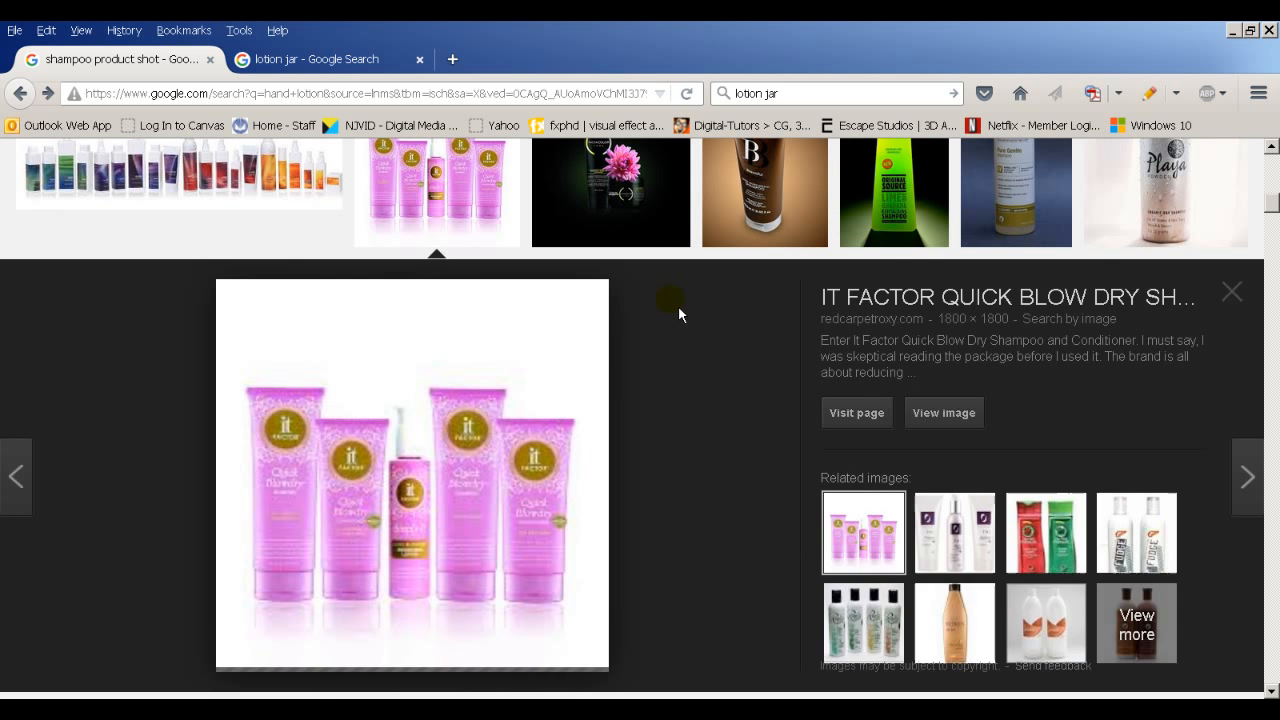
key("Right")
key("Right")
key("Right")
key("Right")
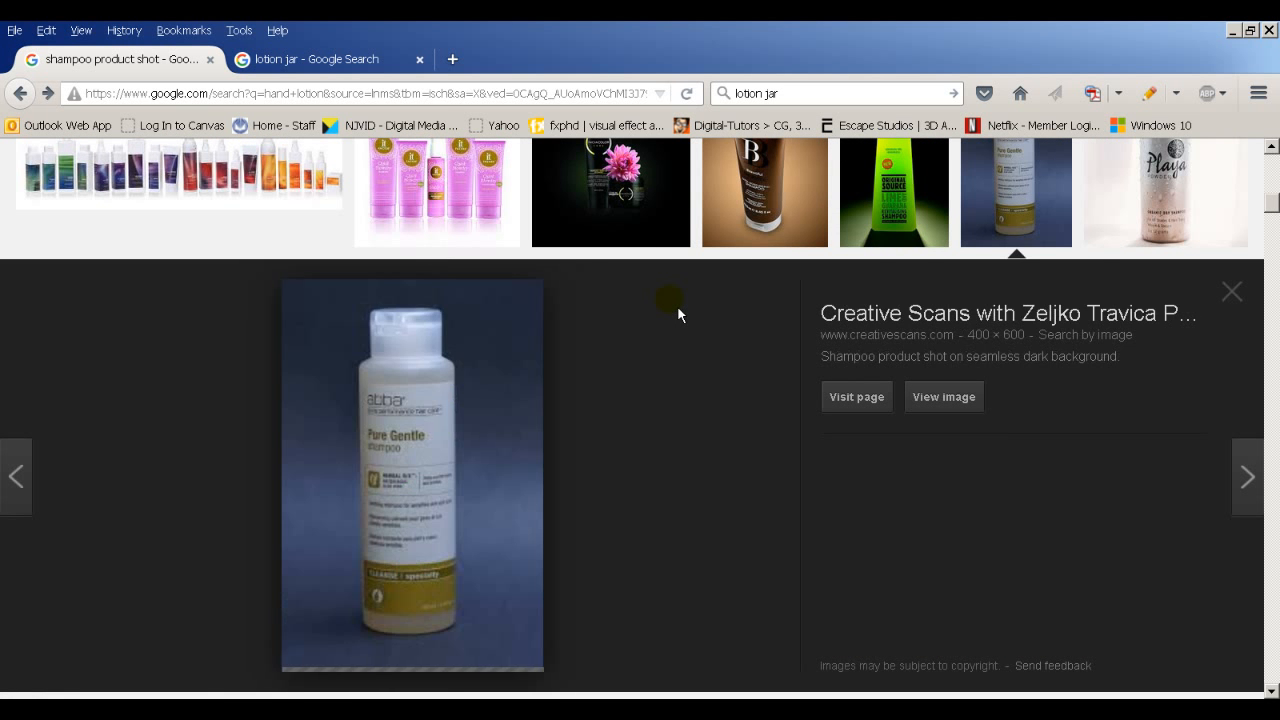
key("Right")
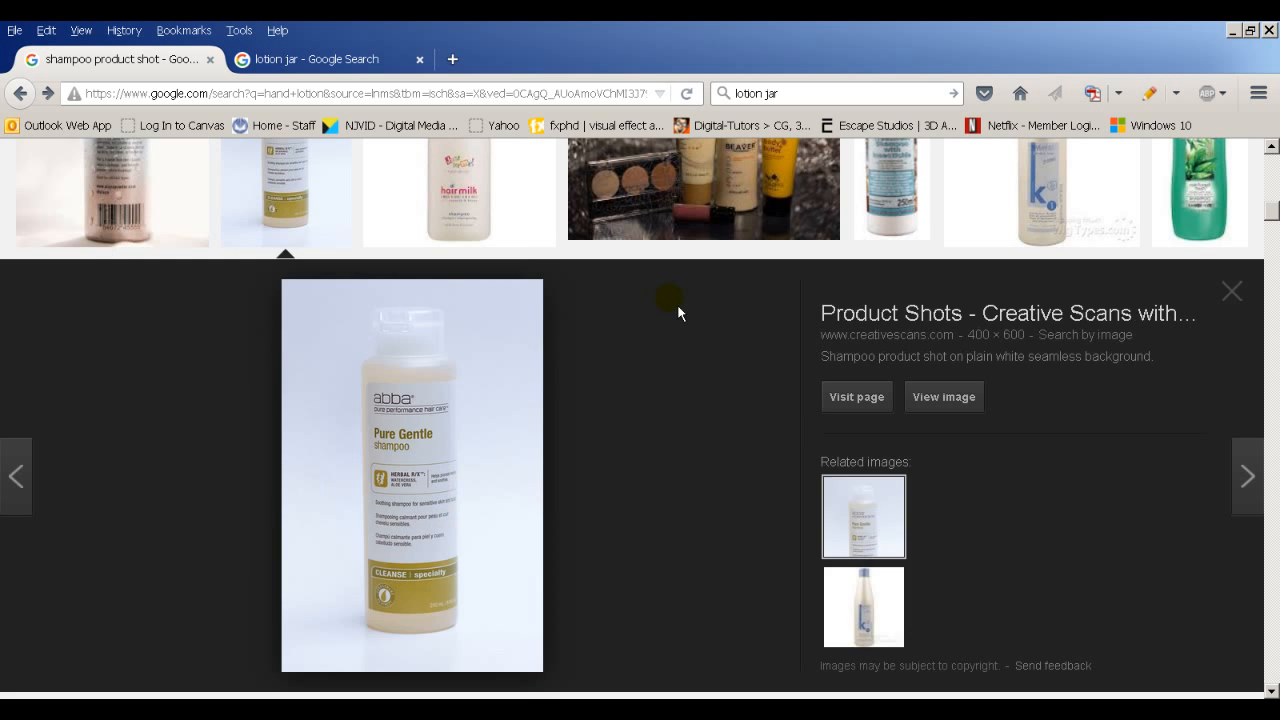
key("Left")
key("Left")
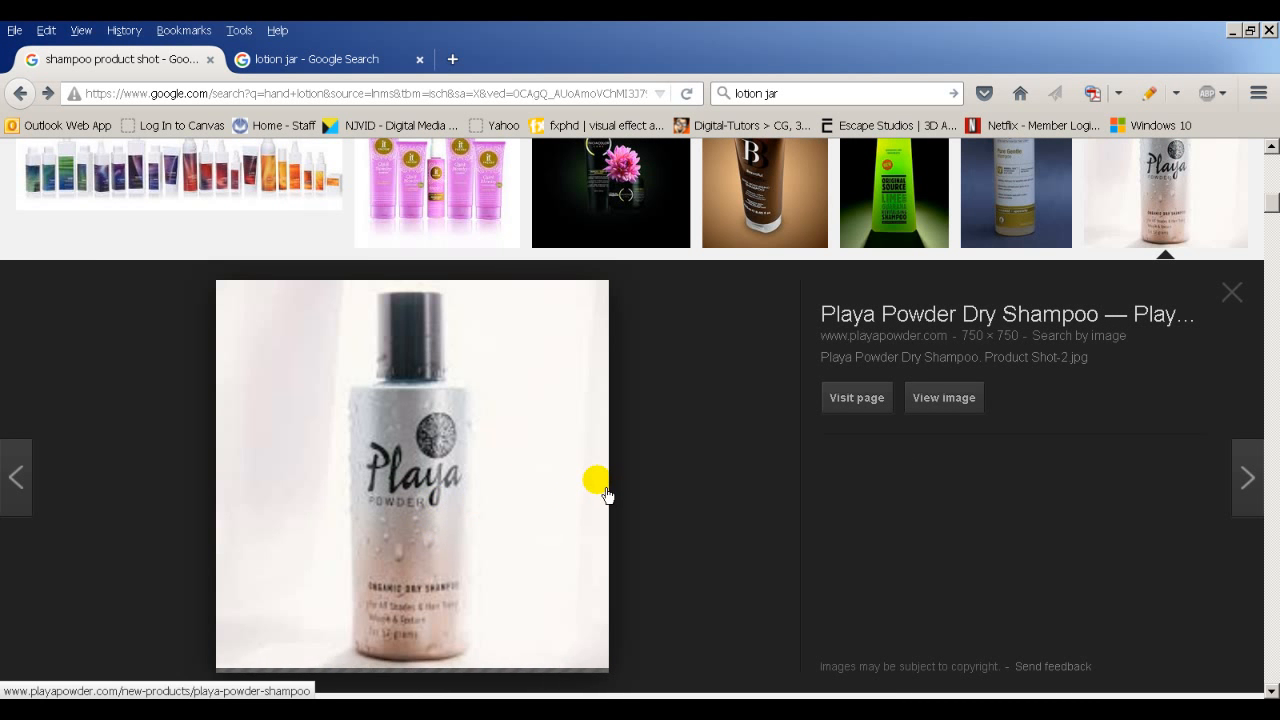
key("alt+Tab")
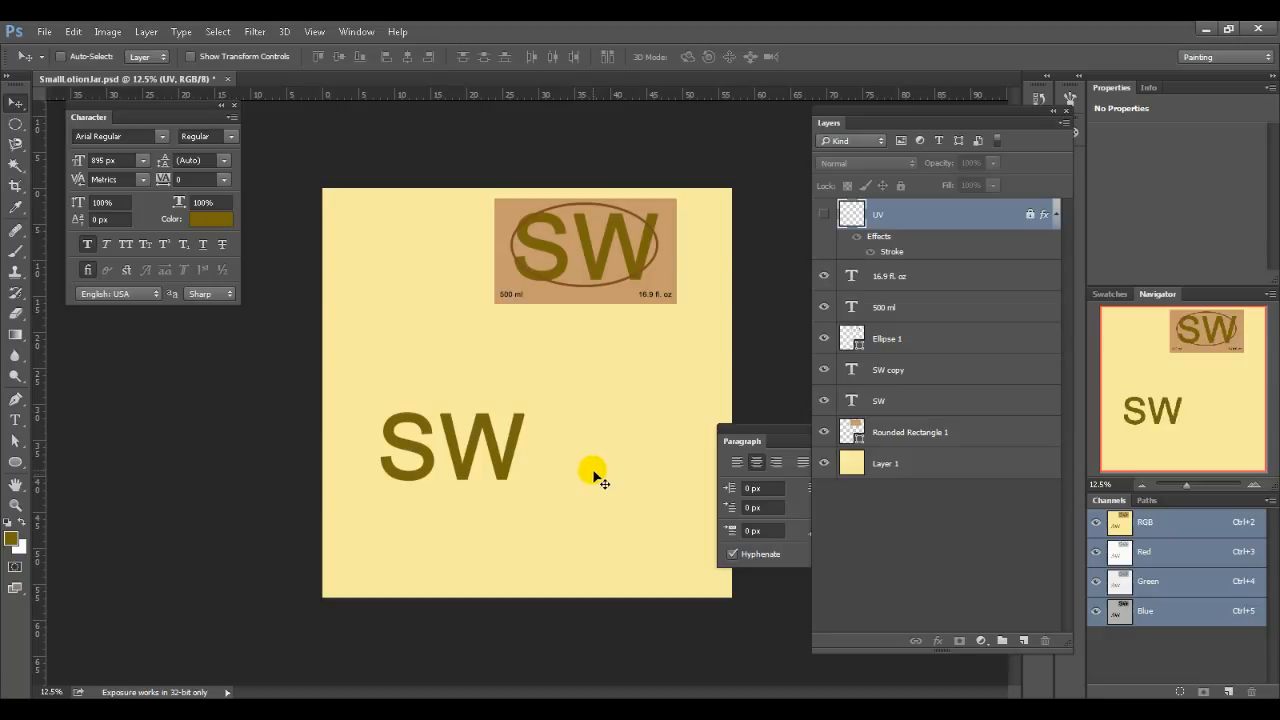